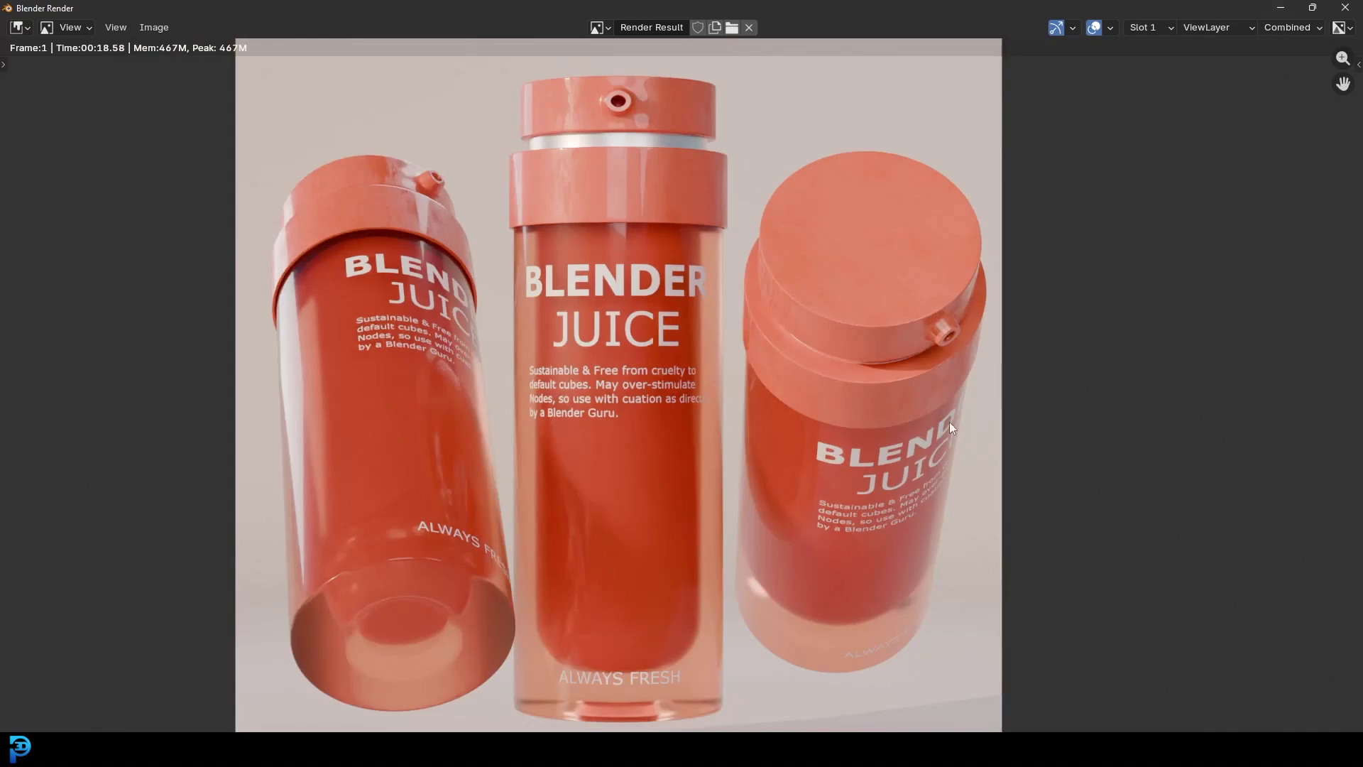
Zoom and pan around the finished render to inspect the bottle caps.
scroll(859, 435, "down", 1)
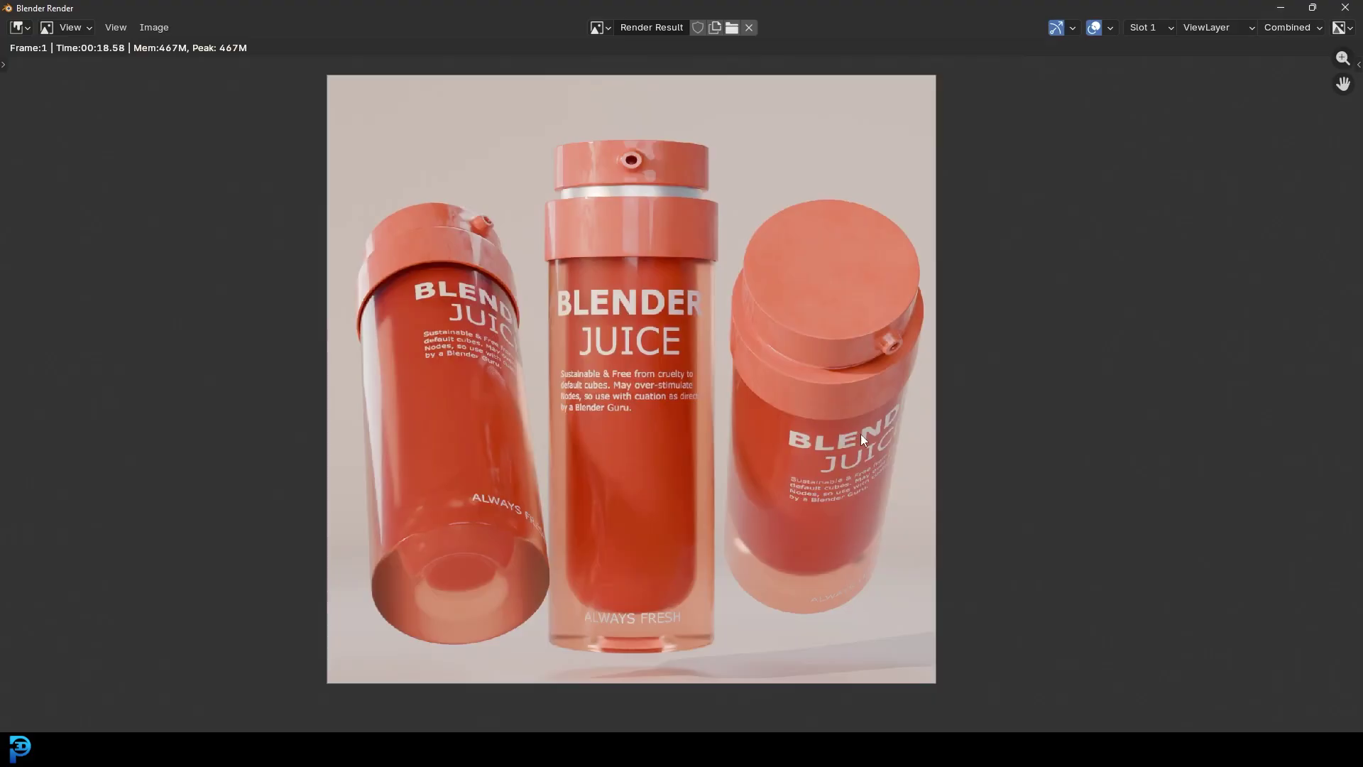
scroll(852, 426, "up", 2)
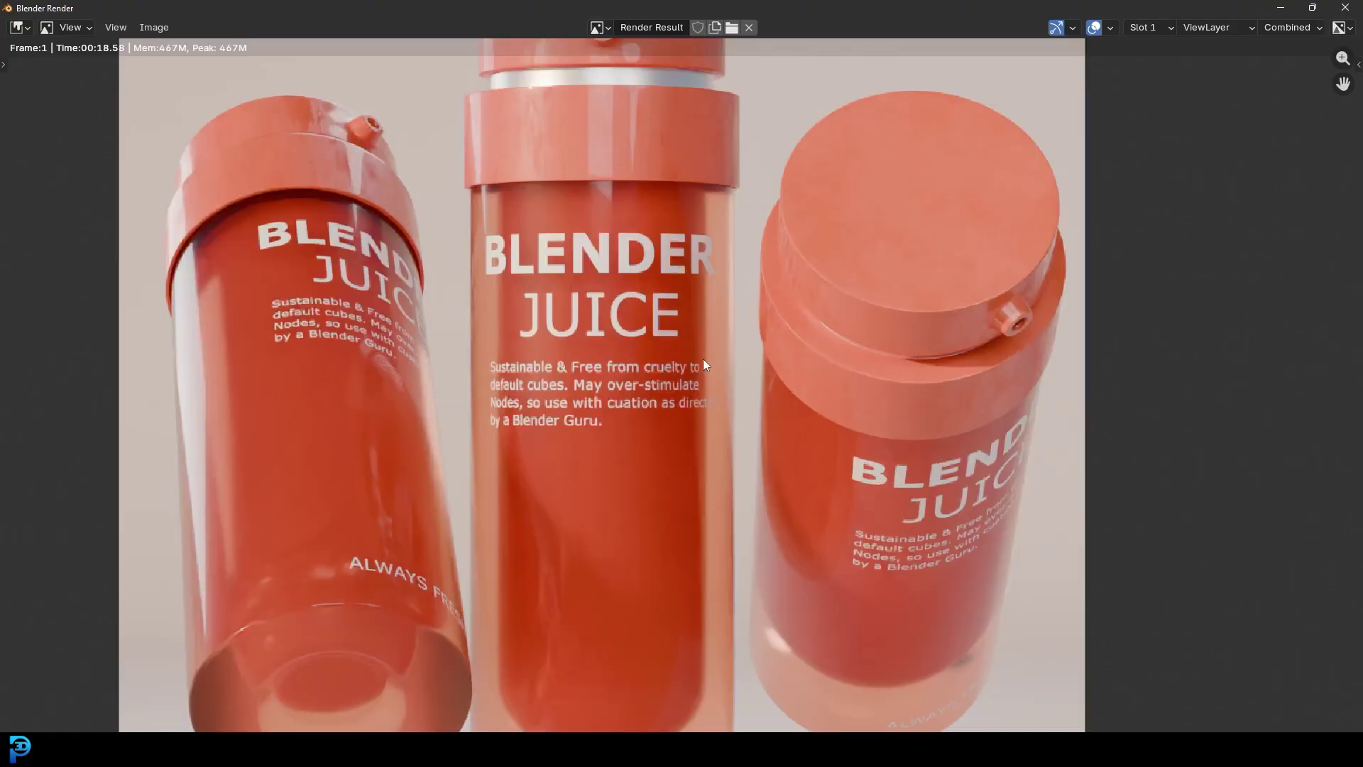
scroll(704, 359, "up", 2)
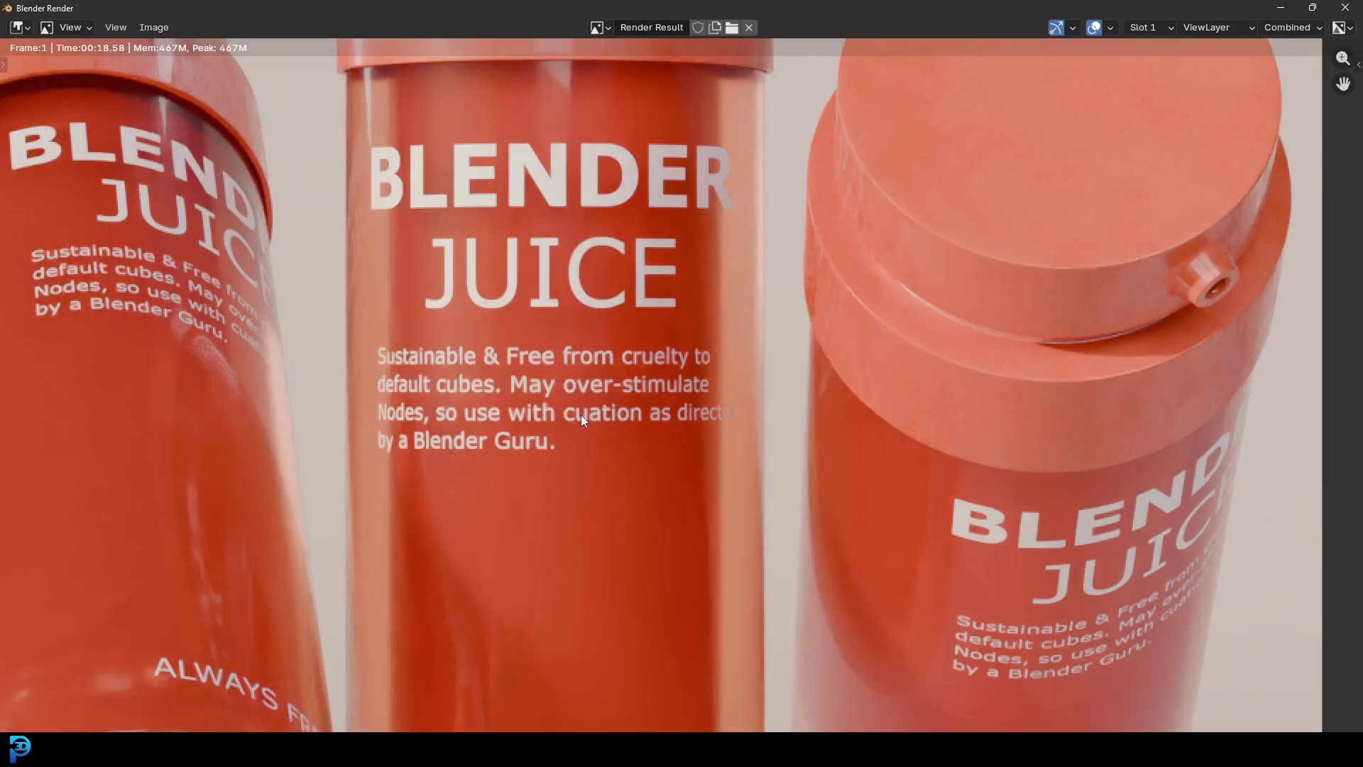
scroll(628, 431, "down", 2)
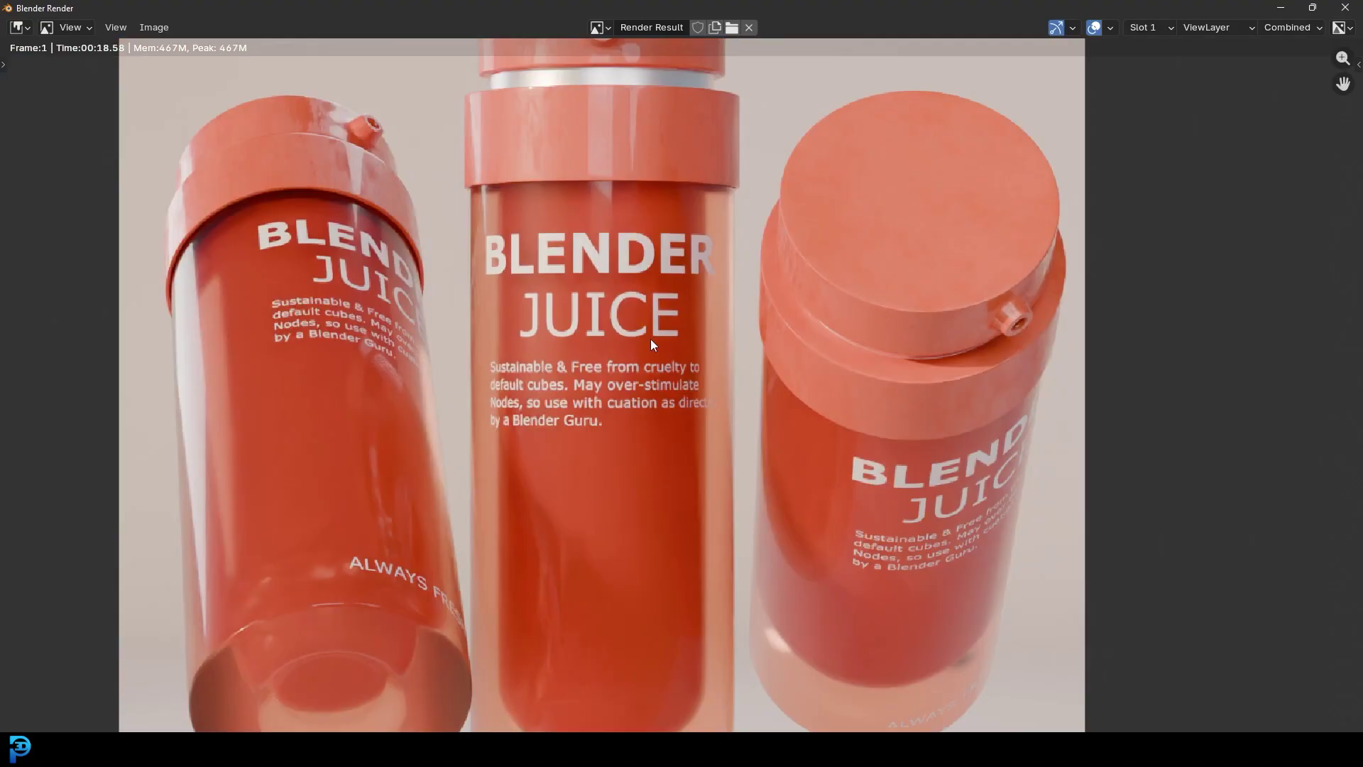
scroll(568, 363, "down", 2)
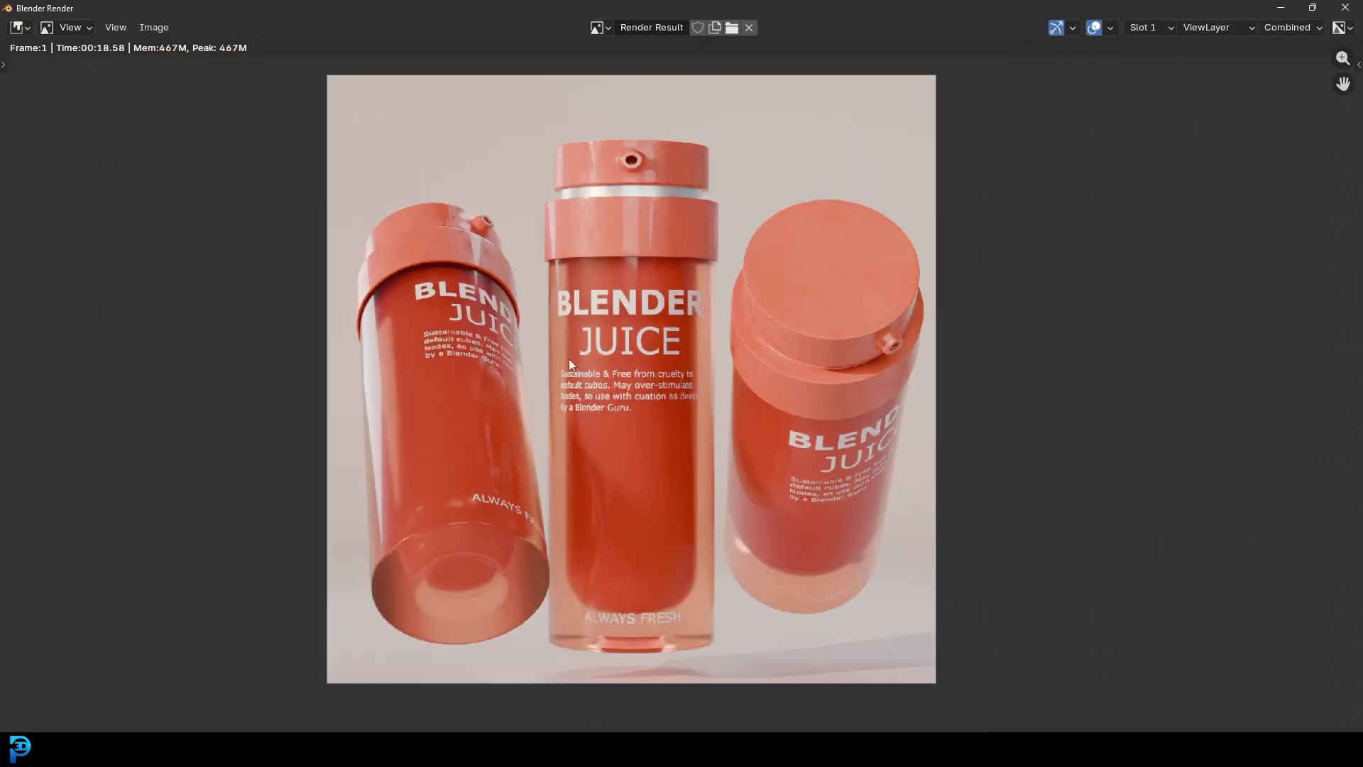
scroll(659, 417, "up", 1)
scroll(681, 397, "up", 2)
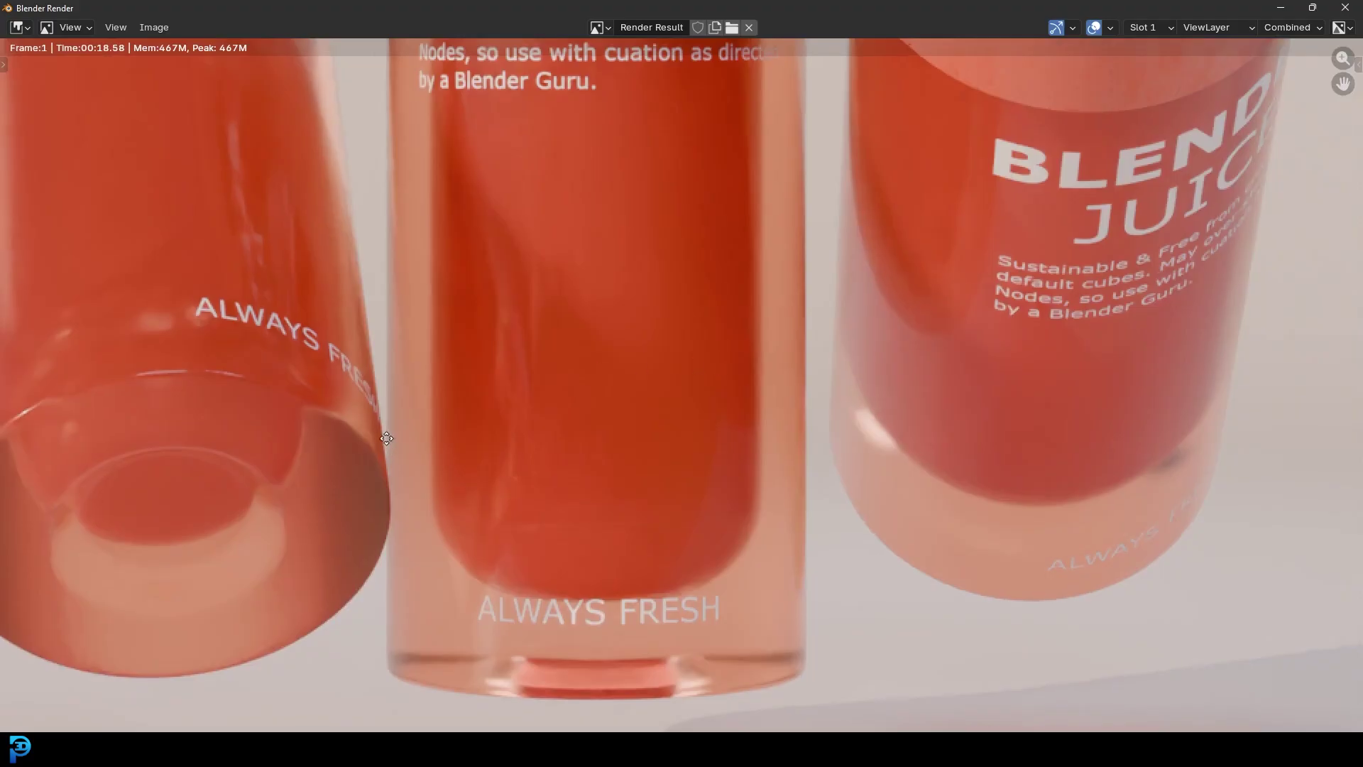
scroll(590, 378, "up", 3)
scroll(493, 409, "down", 2)
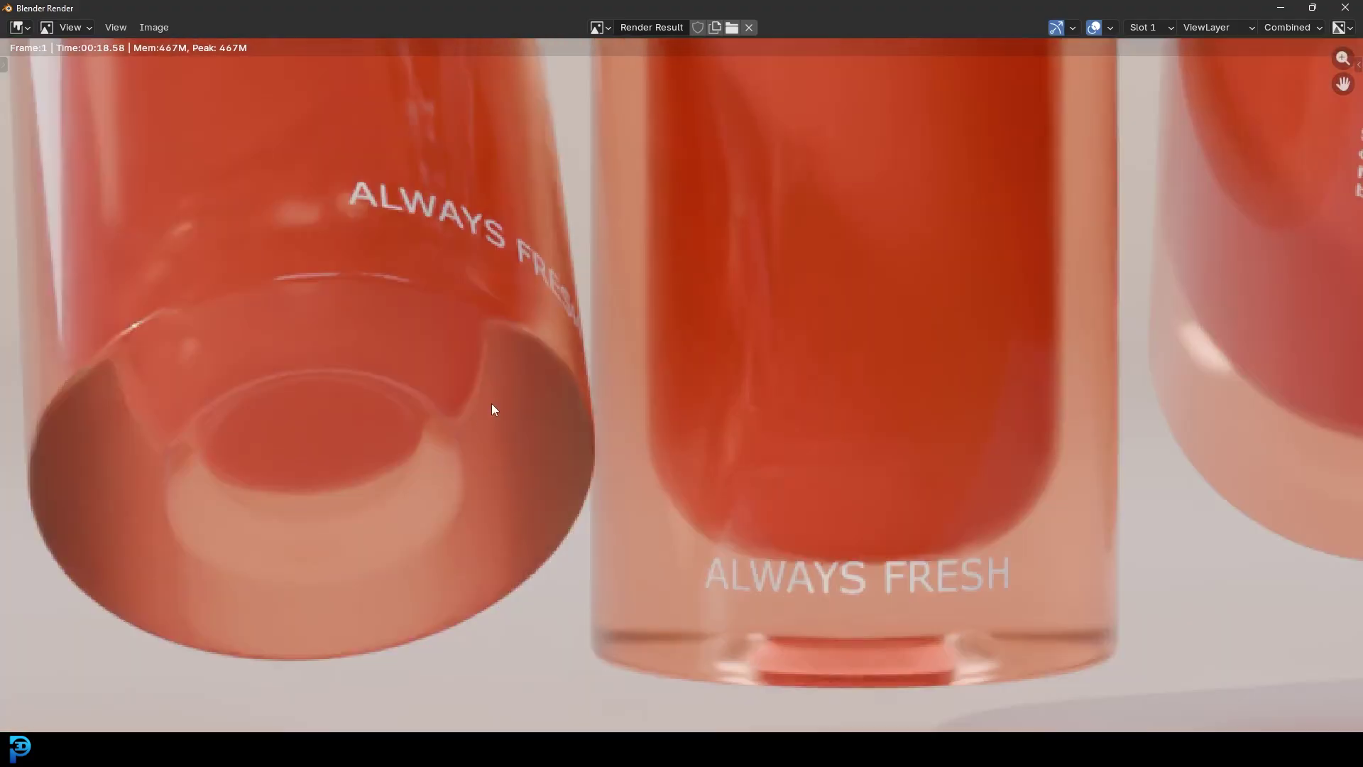
scroll(786, 421, "down", 2)
middle_click_drag(887, 283, 1070, 442)
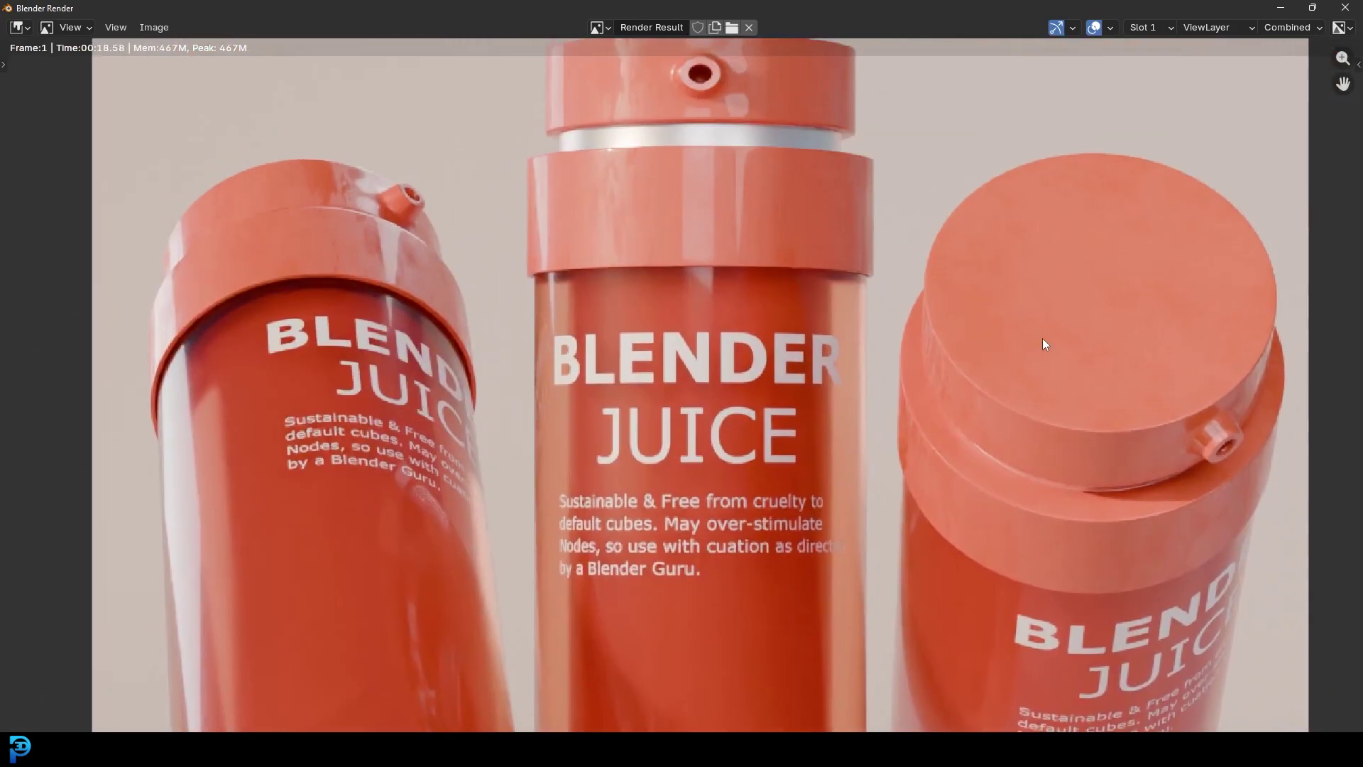
scroll(1042, 337, "down", 3)
scroll(1011, 382, "up", 3)
scroll(738, 429, "down", 3)
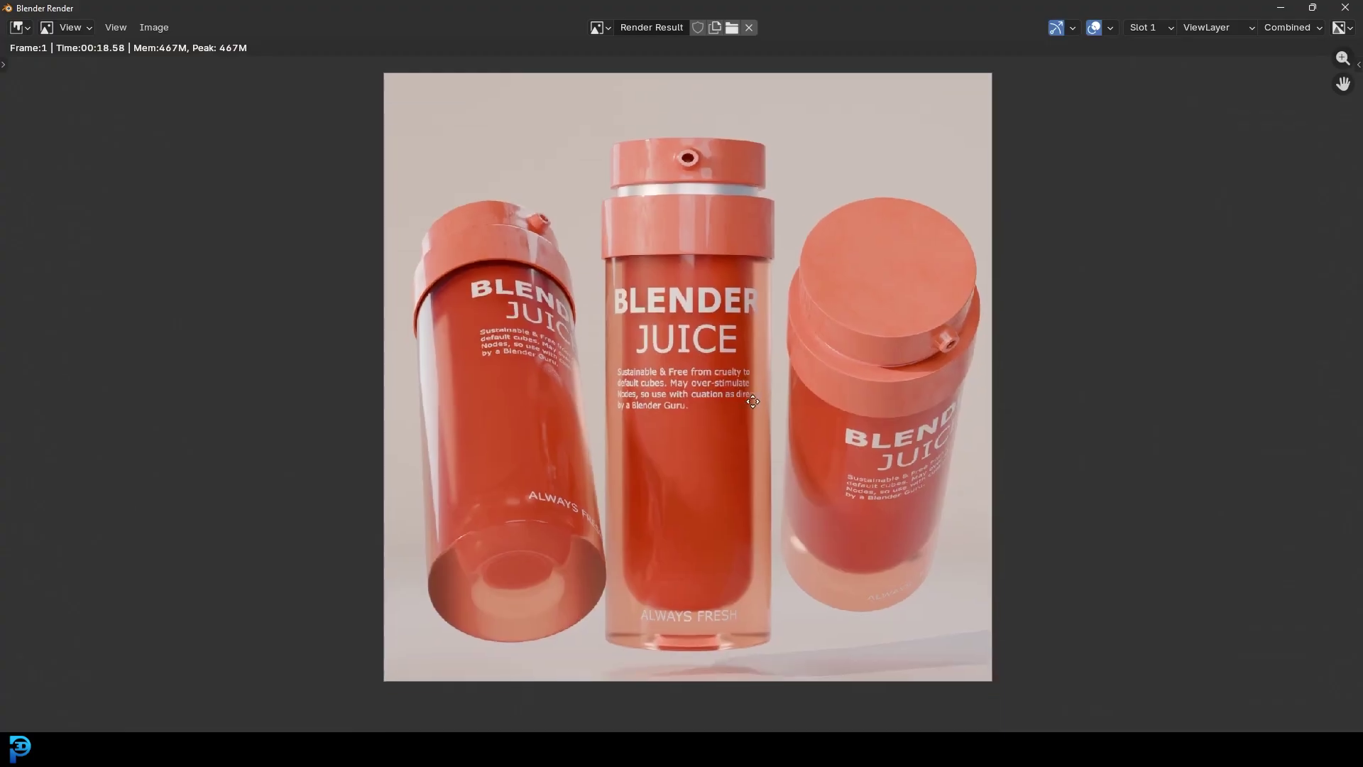
Close the render and frame the three bottles through the scene camera.
left_click(1345, 7)
middle_click_drag(394, 383, 737, 424)
key("KP_0")
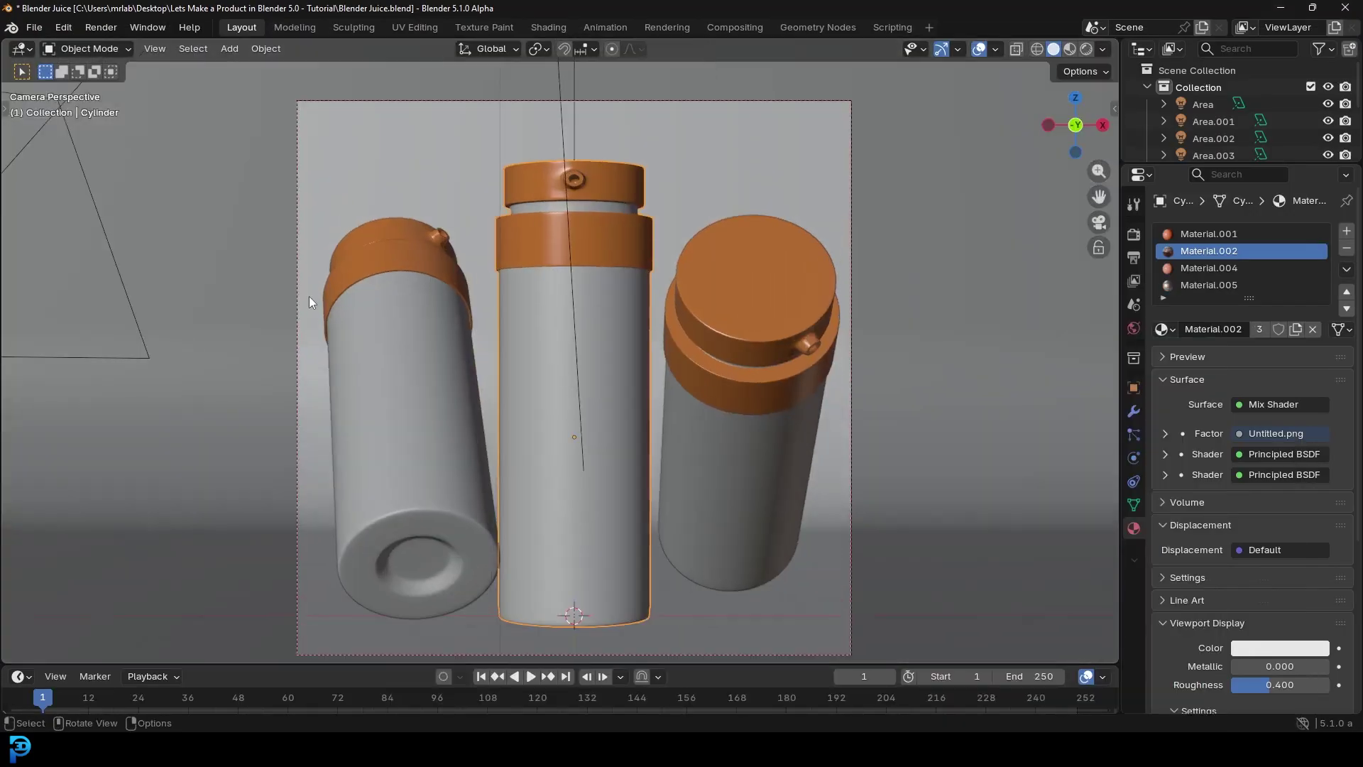
middle_click_drag(551, 303, 676, 333)
middle_click_drag(779, 325, 538, 371)
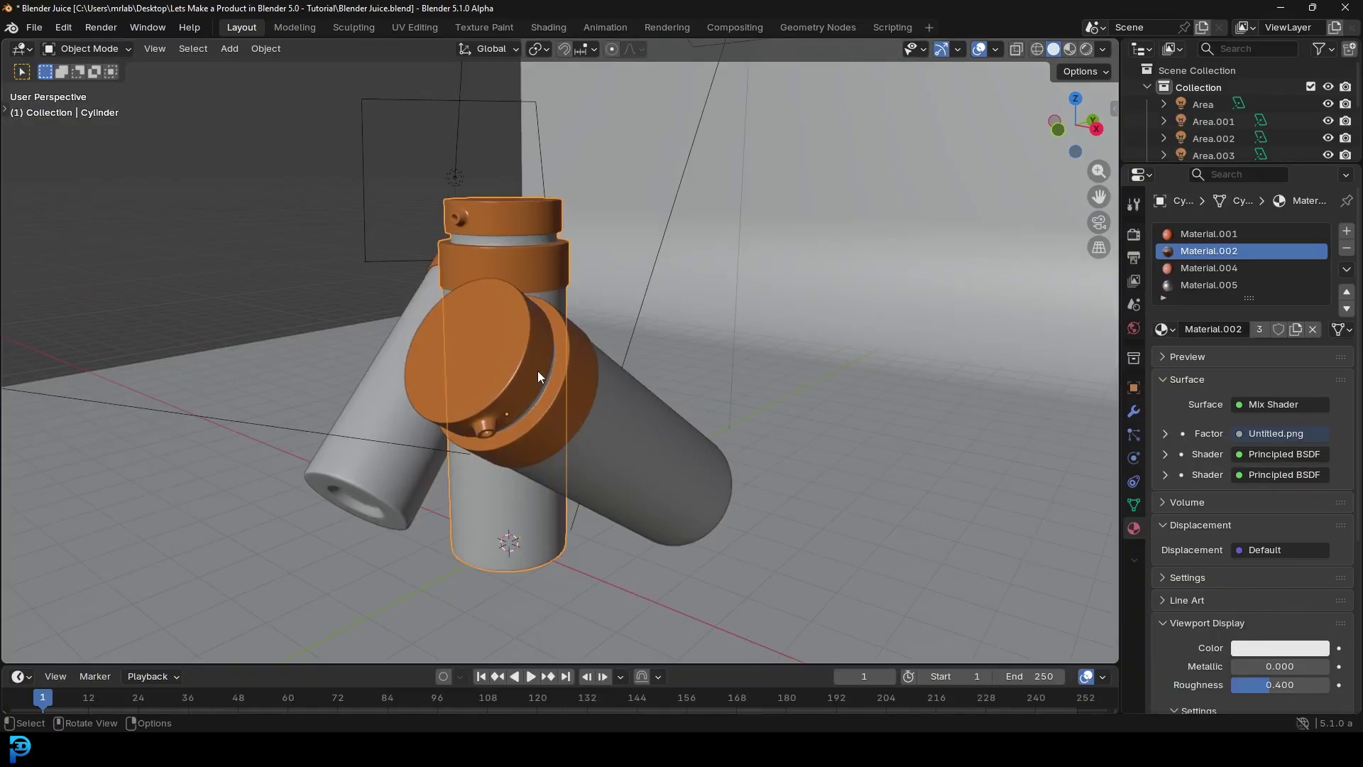
middle_click_drag(360, 347, 636, 298)
key("KP_0")
Switch the viewport to Rendered shading for a live Cycles preview.
key("z")
left_click(595, 149)
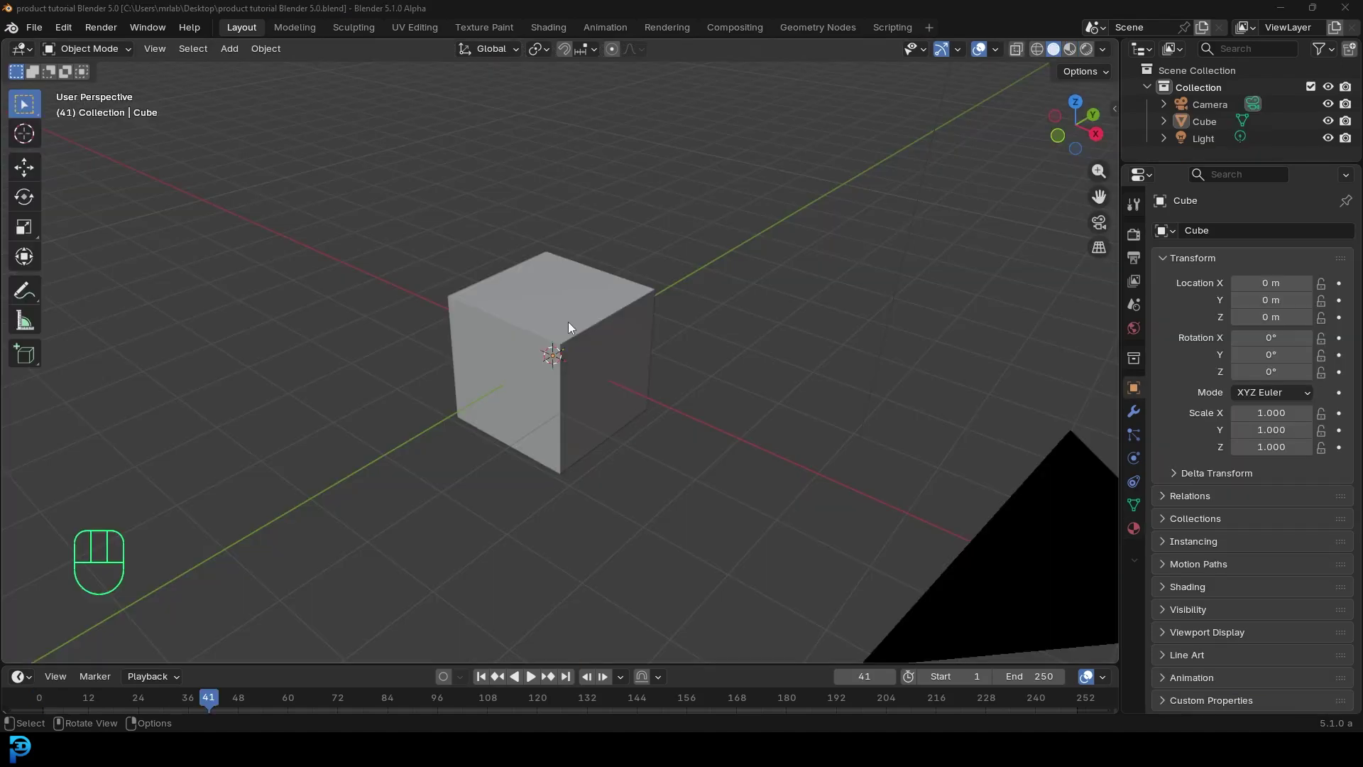
scroll(558, 338, "down", 2)
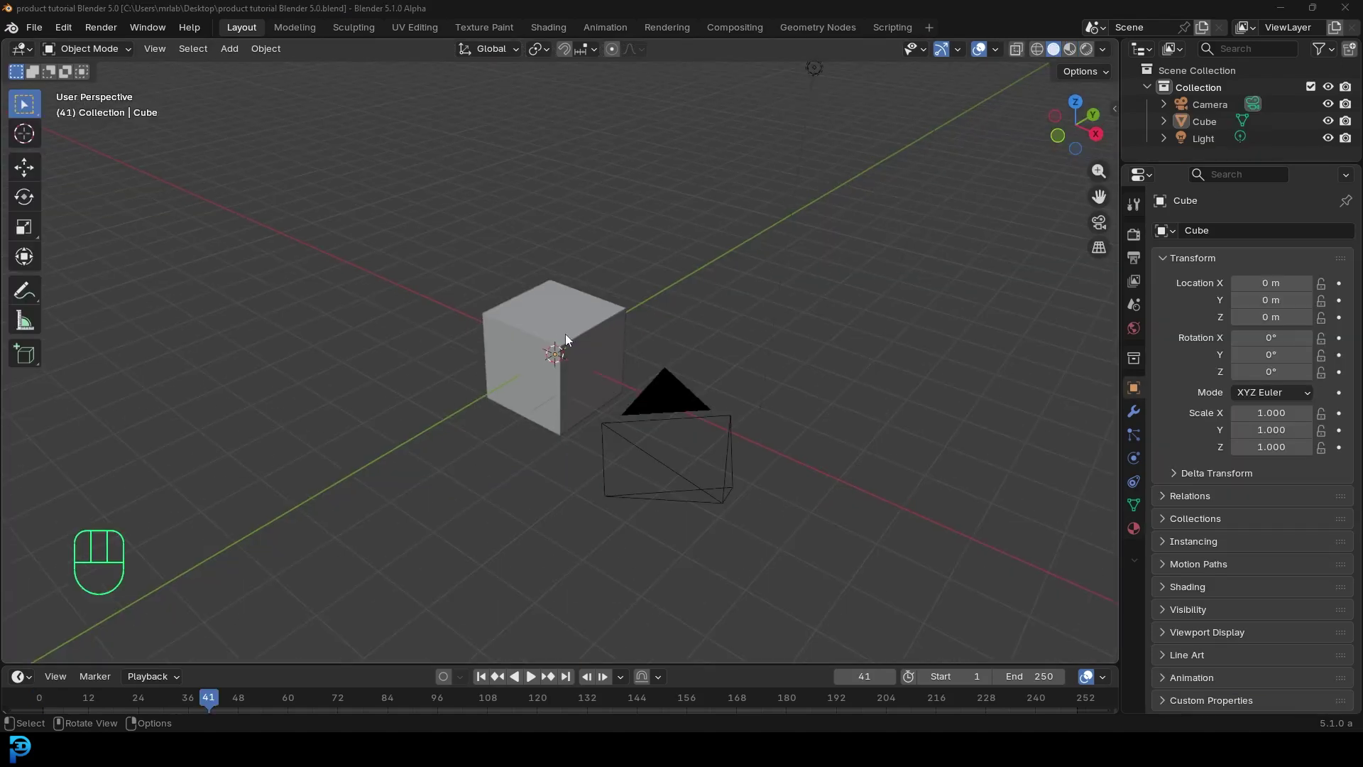
Delete the default cube, camera and light, and begin adding a new mesh.
scroll(473, 357, "down", 1)
left_click_drag(400, 526, 827, 79)
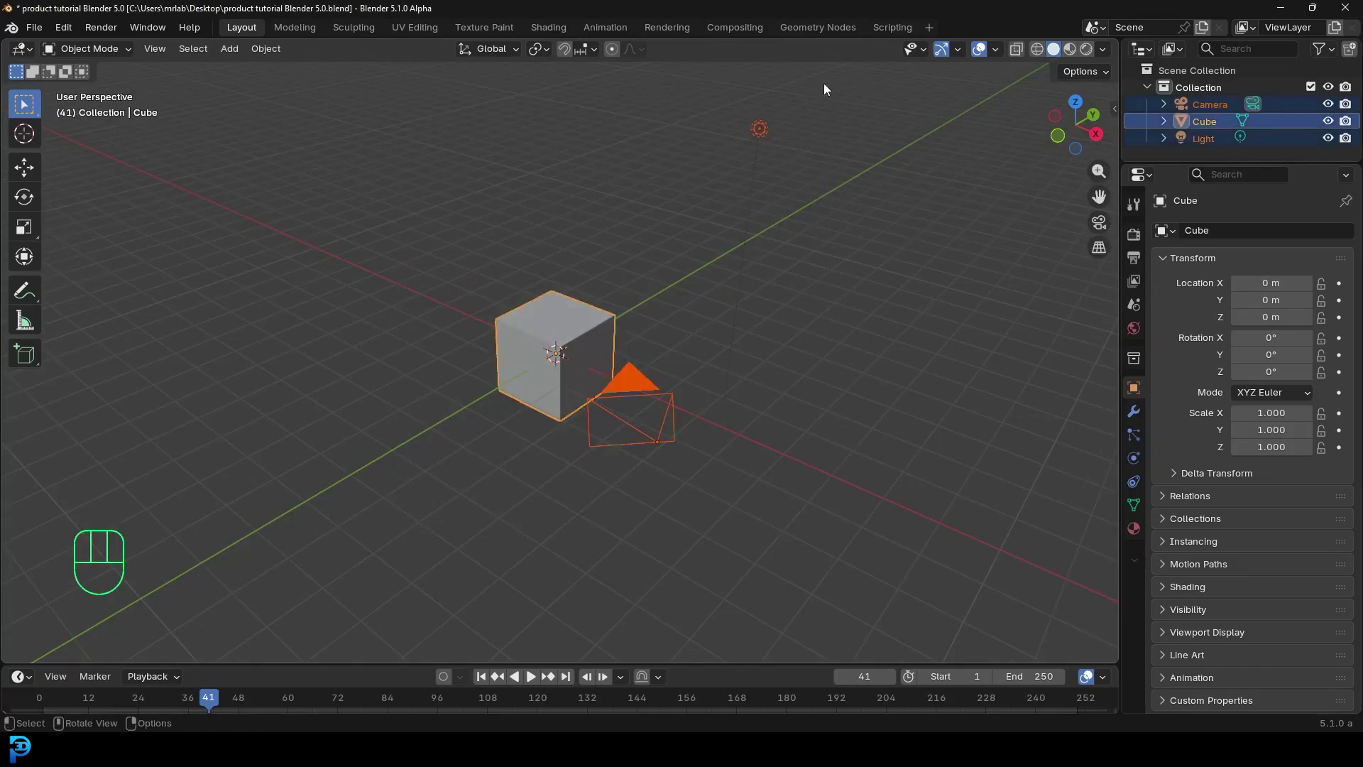
key("Delete")
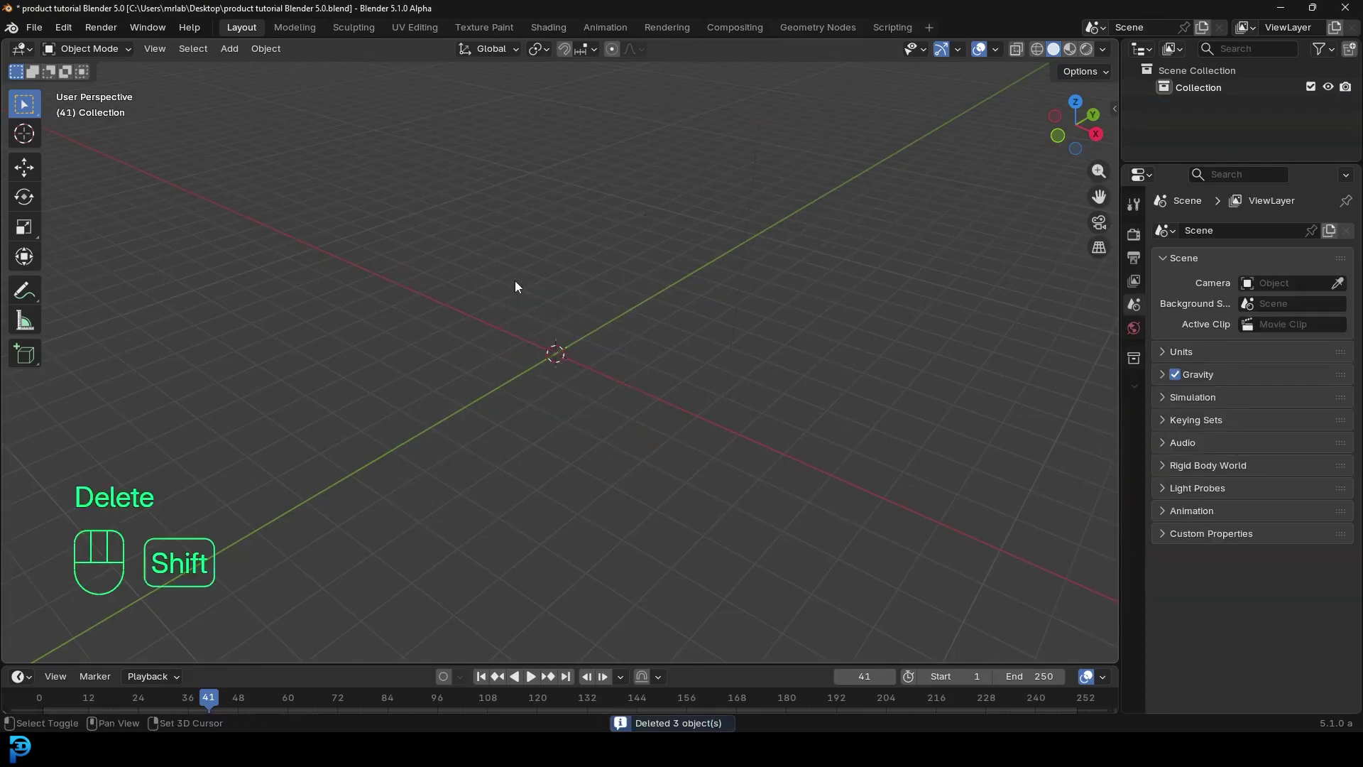
key("shift+a")
mouse_move(446, 306)
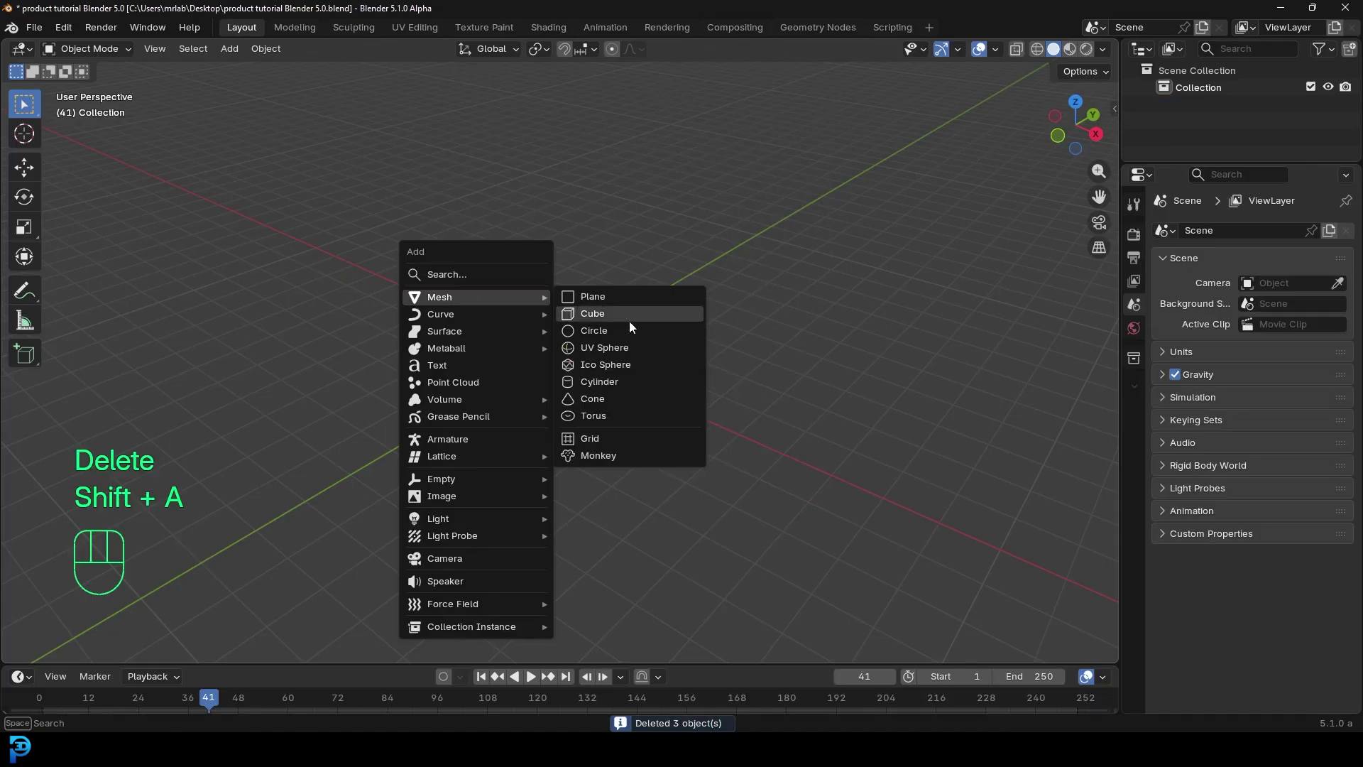
Add a cylinder and scale it 2.4 along Z in front view.
left_click(588, 382)
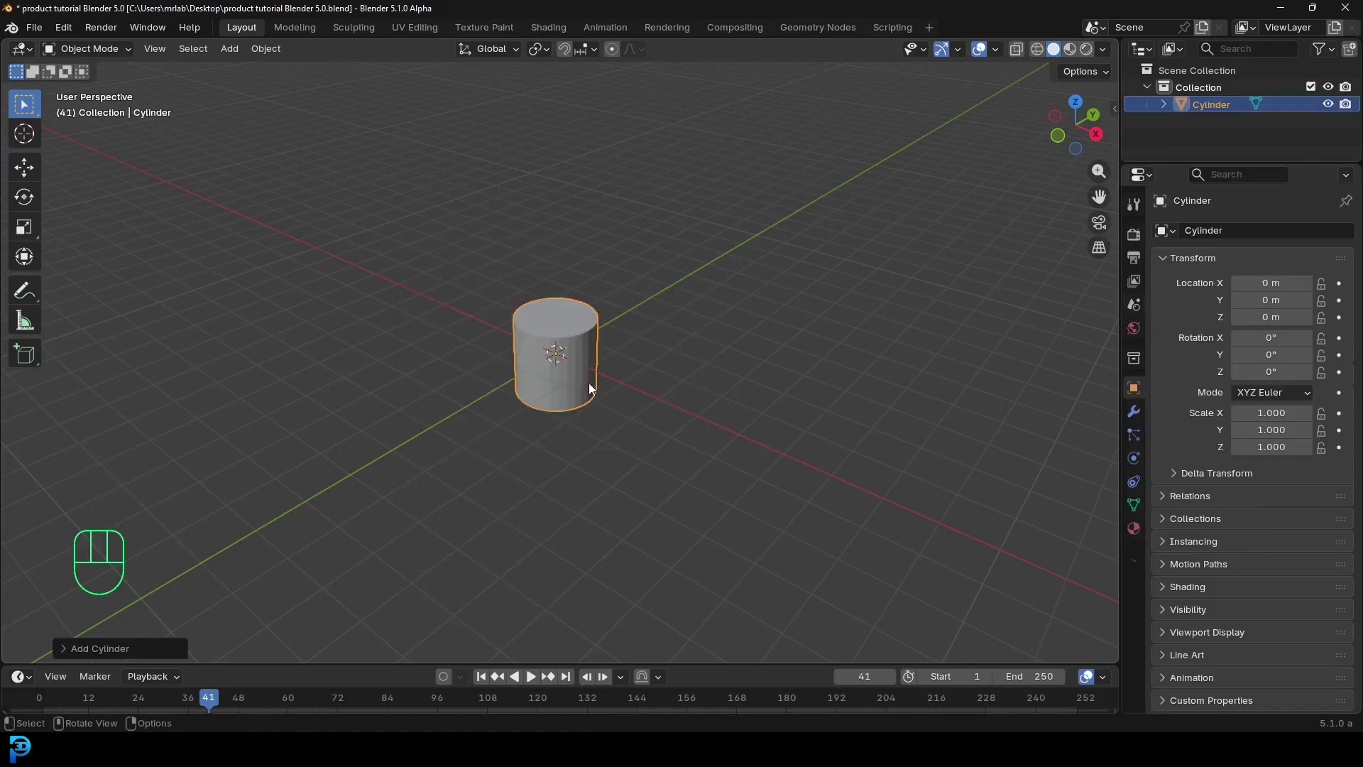
key("KP_1")
scroll(692, 295, "up", 6)
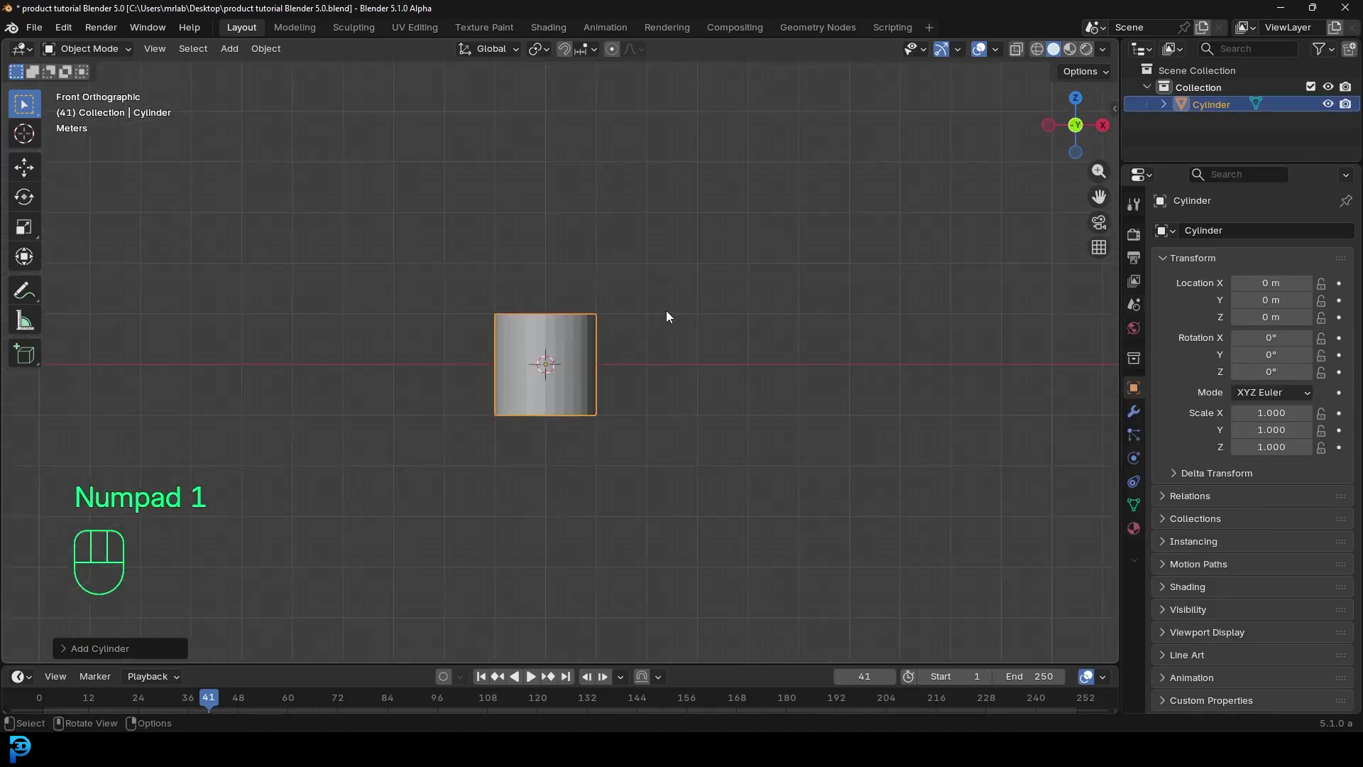
scroll(568, 356, "down", 2)
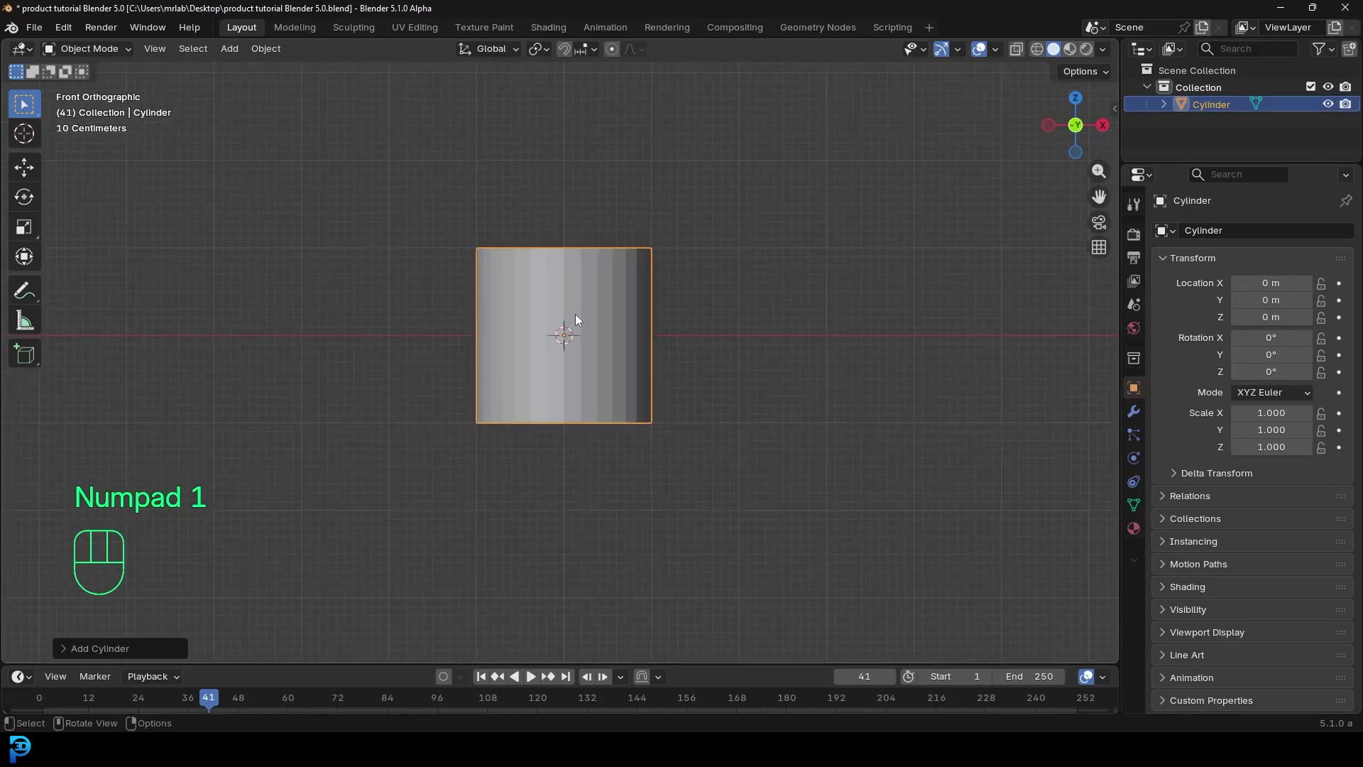
key("s")
key("z")
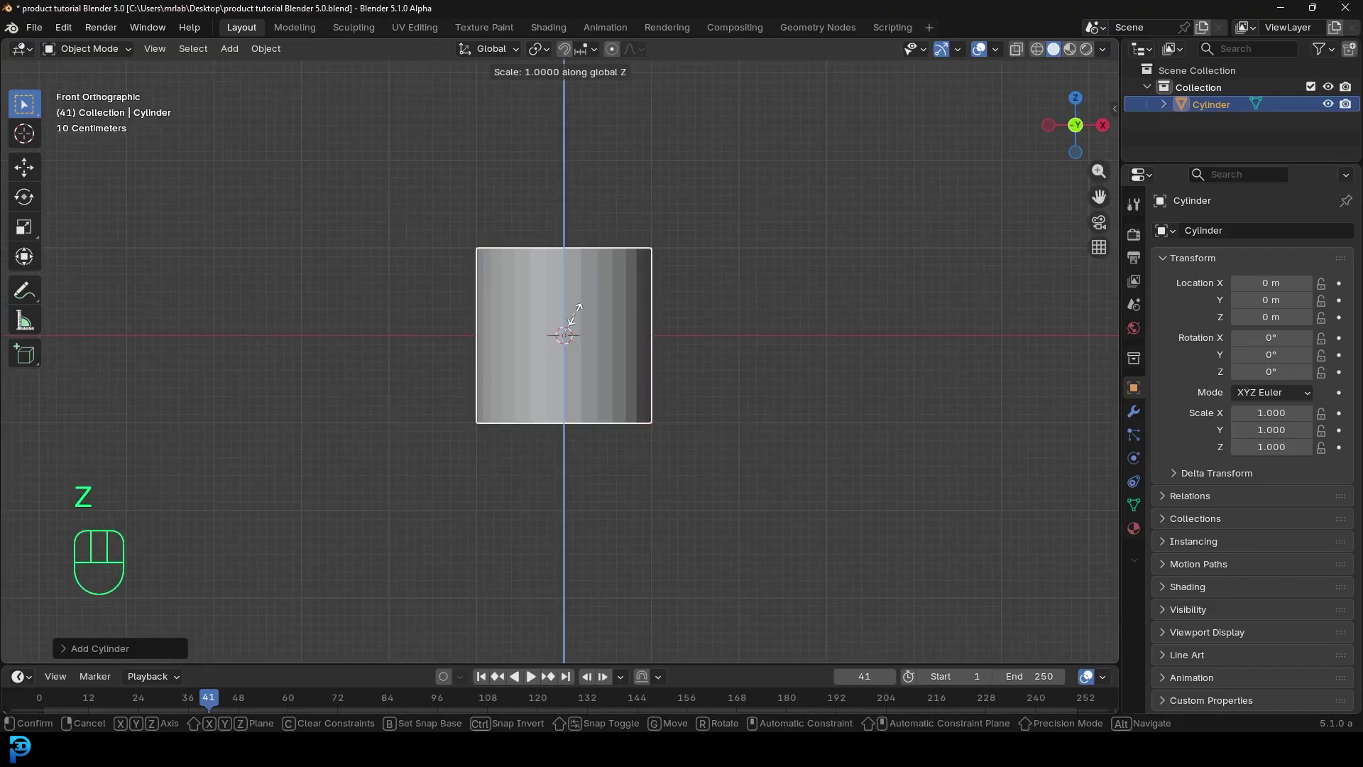
type("2.4")
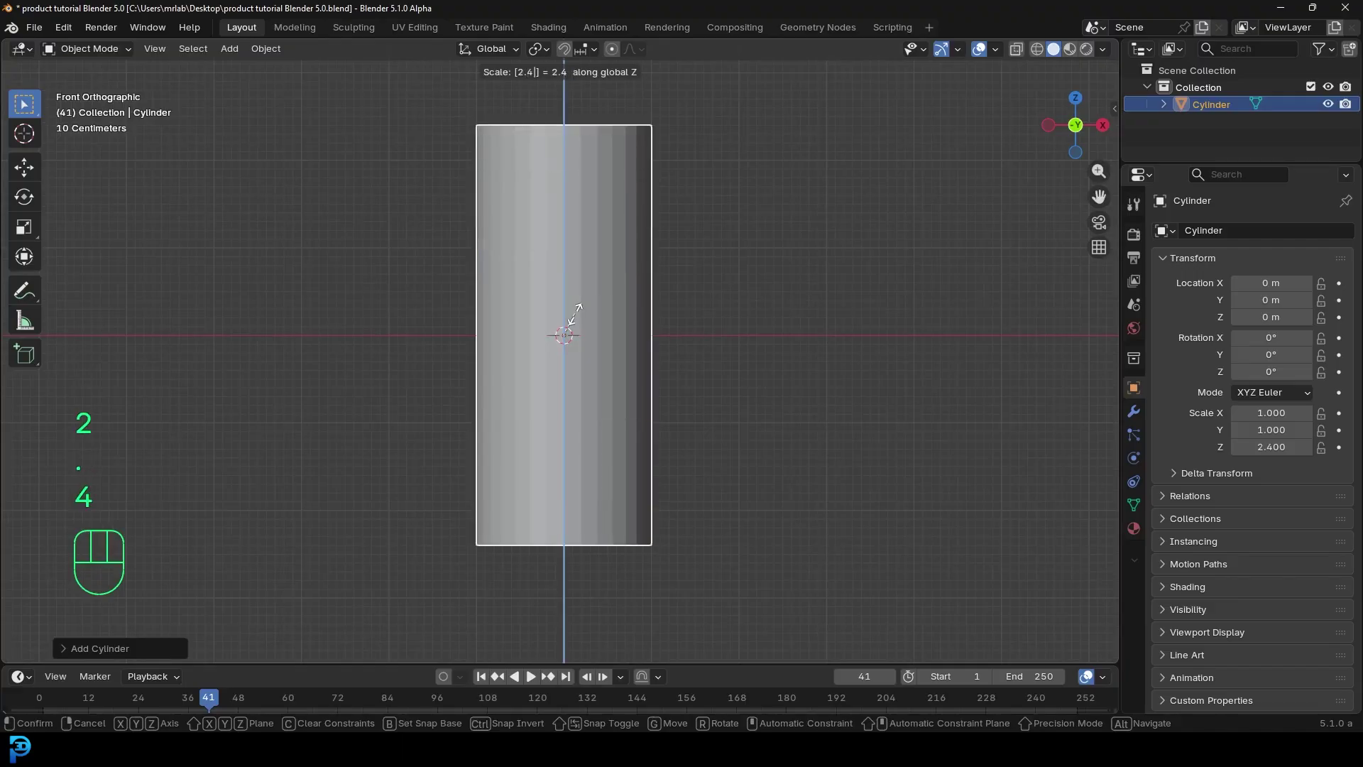
key("Return")
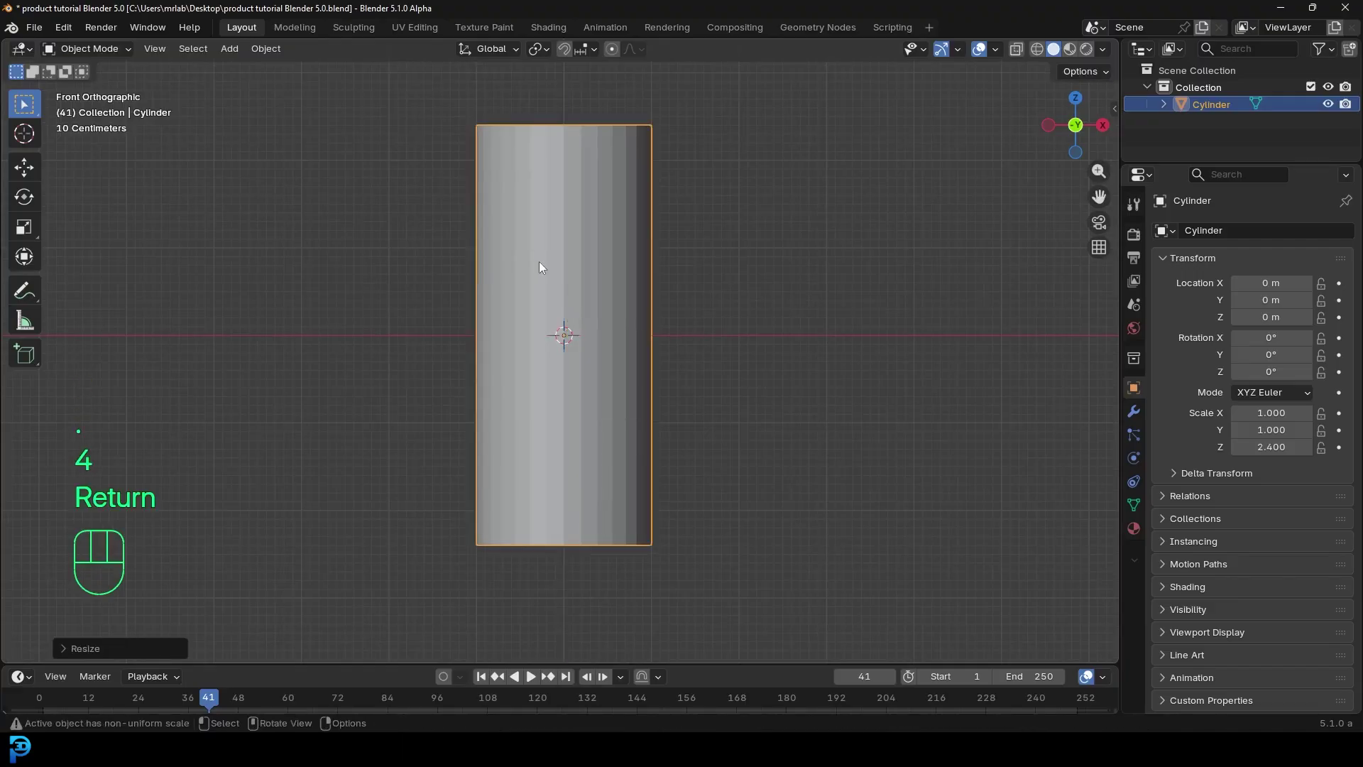
Put the cylinder into Edit Mode with face selection.
middle_click_drag(575, 187, 466, 206, "shift")
key("Tab")
left_click(166, 48)
Delete the cylinder's top face to leave it open.
left_click(527, 259)
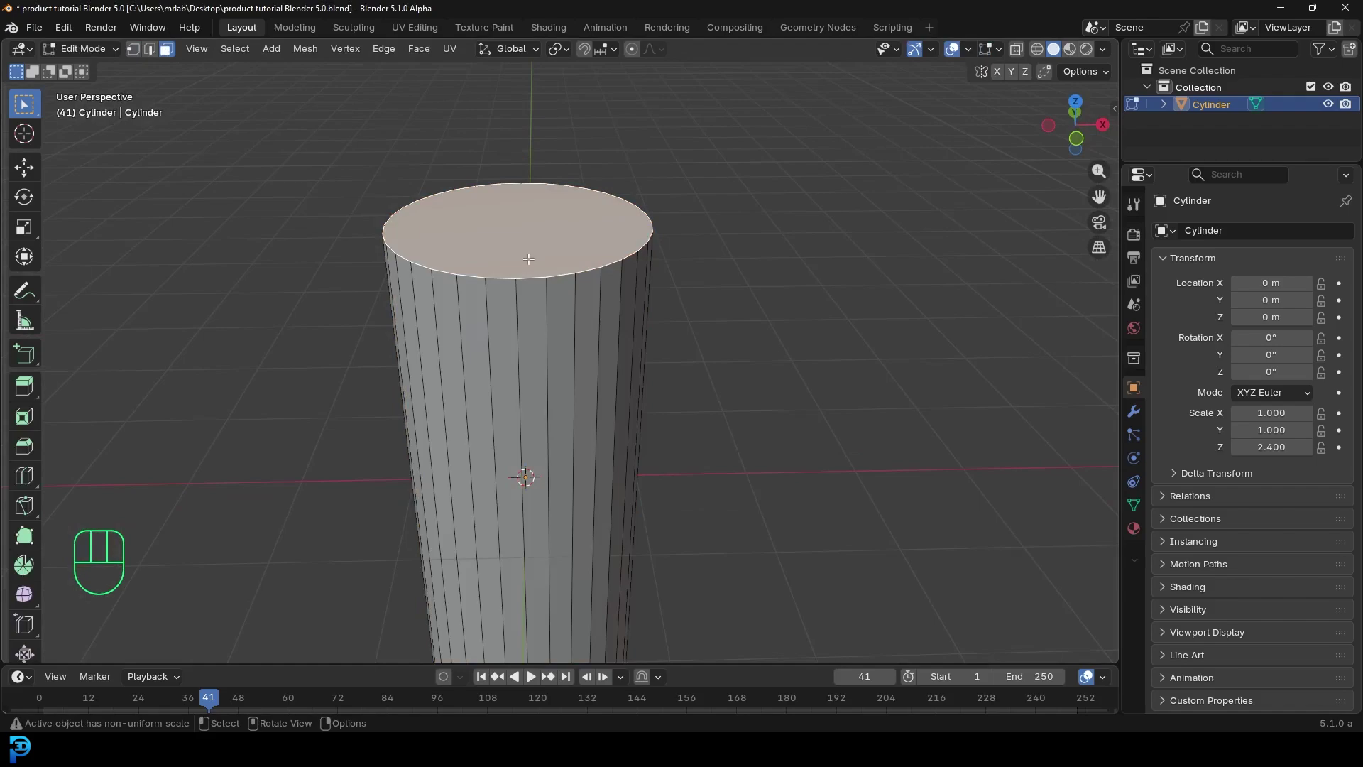
key("x")
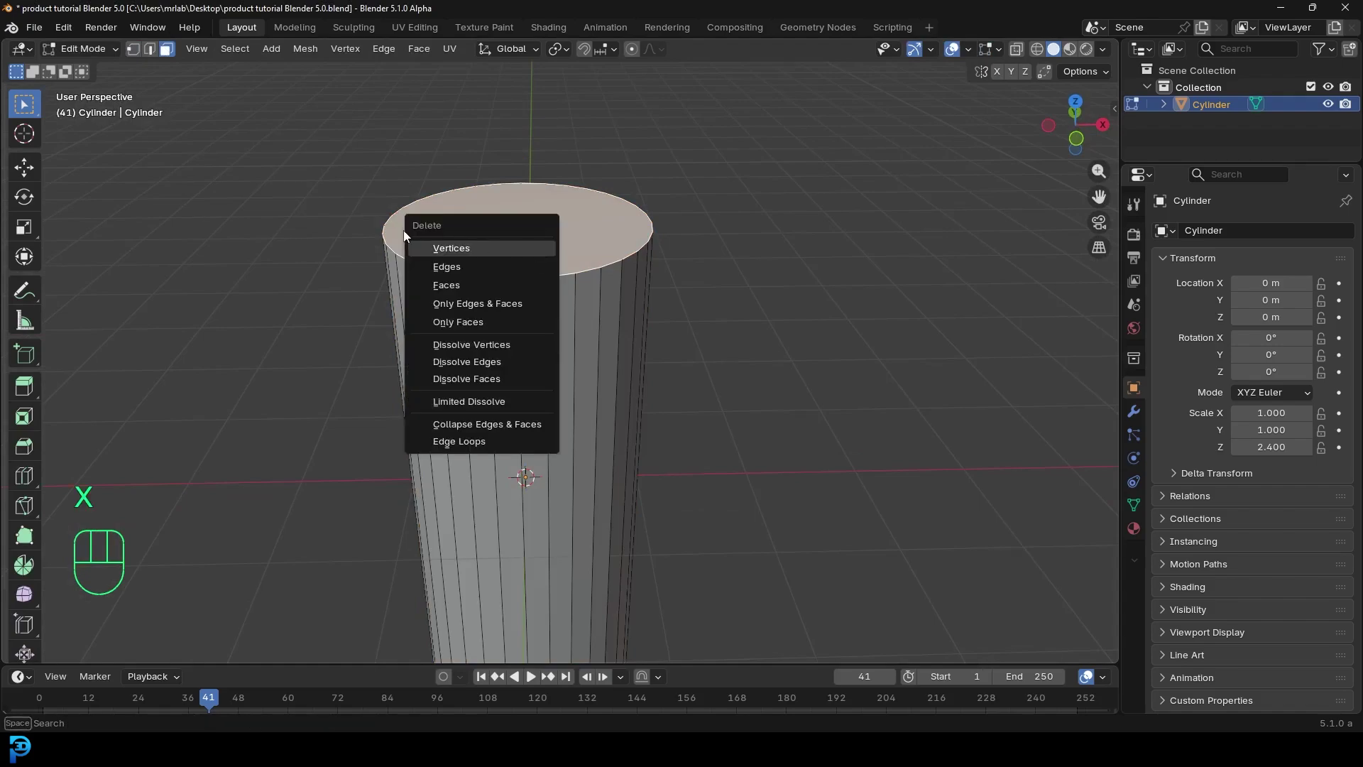
left_click(454, 286)
Duplicate the top vertex ring, enlarge it slightly and lower it along Z.
left_click(132, 48)
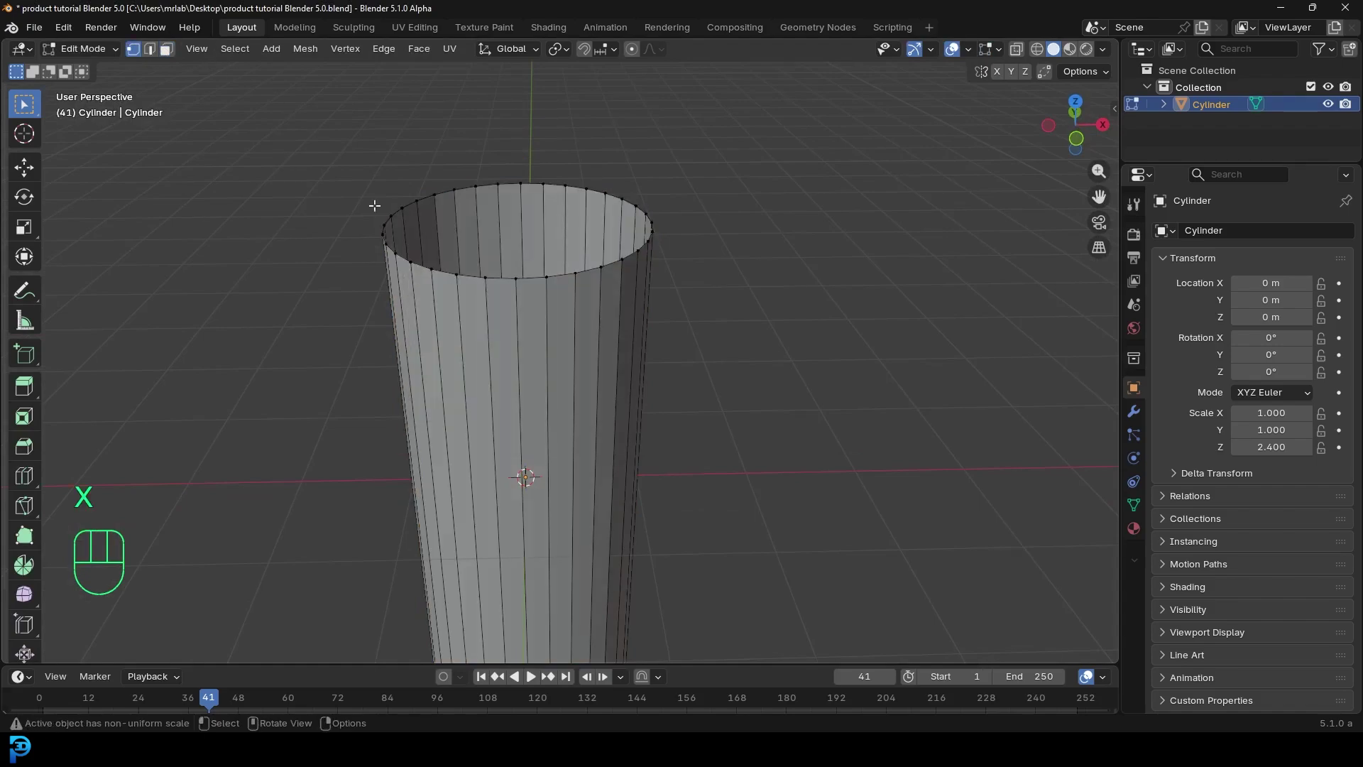
left_click_drag(284, 100, 716, 321)
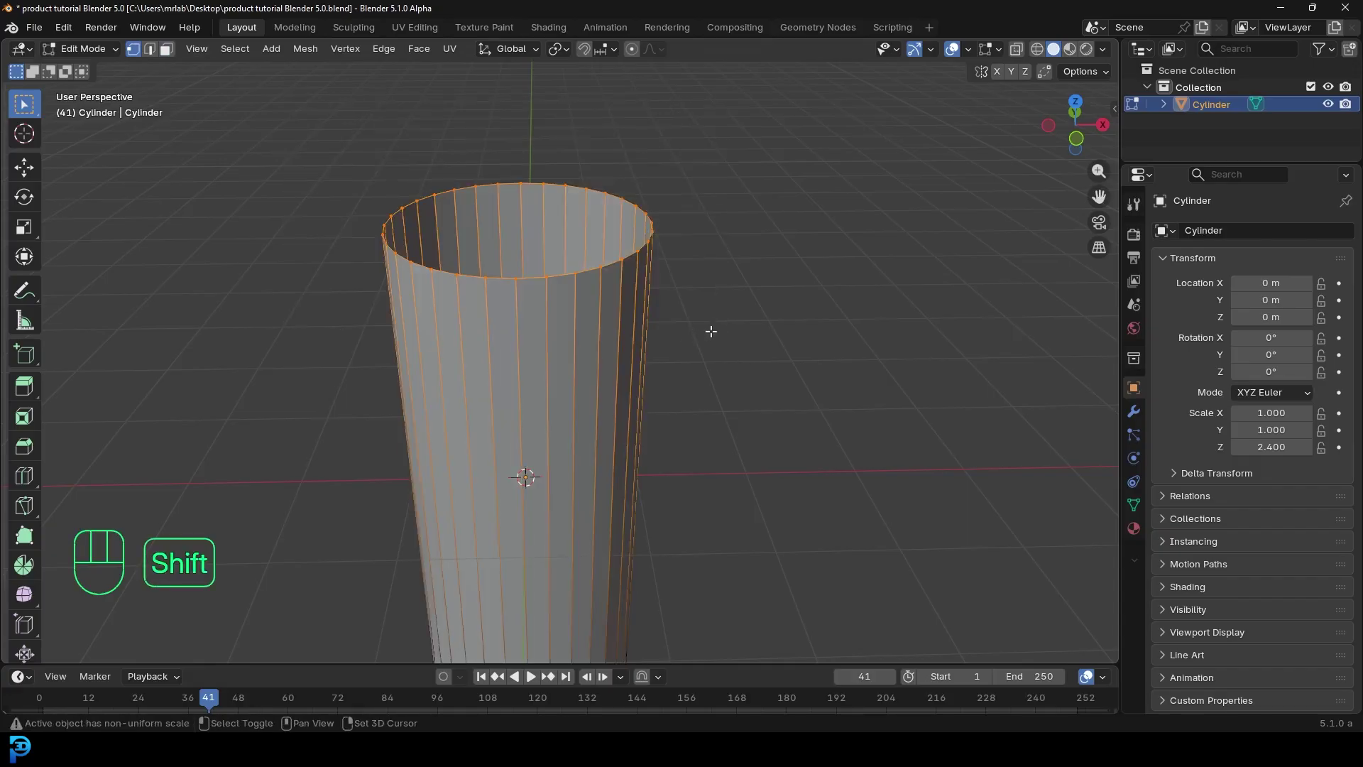
key("shift+d")
right_click(721, 250)
key("s")
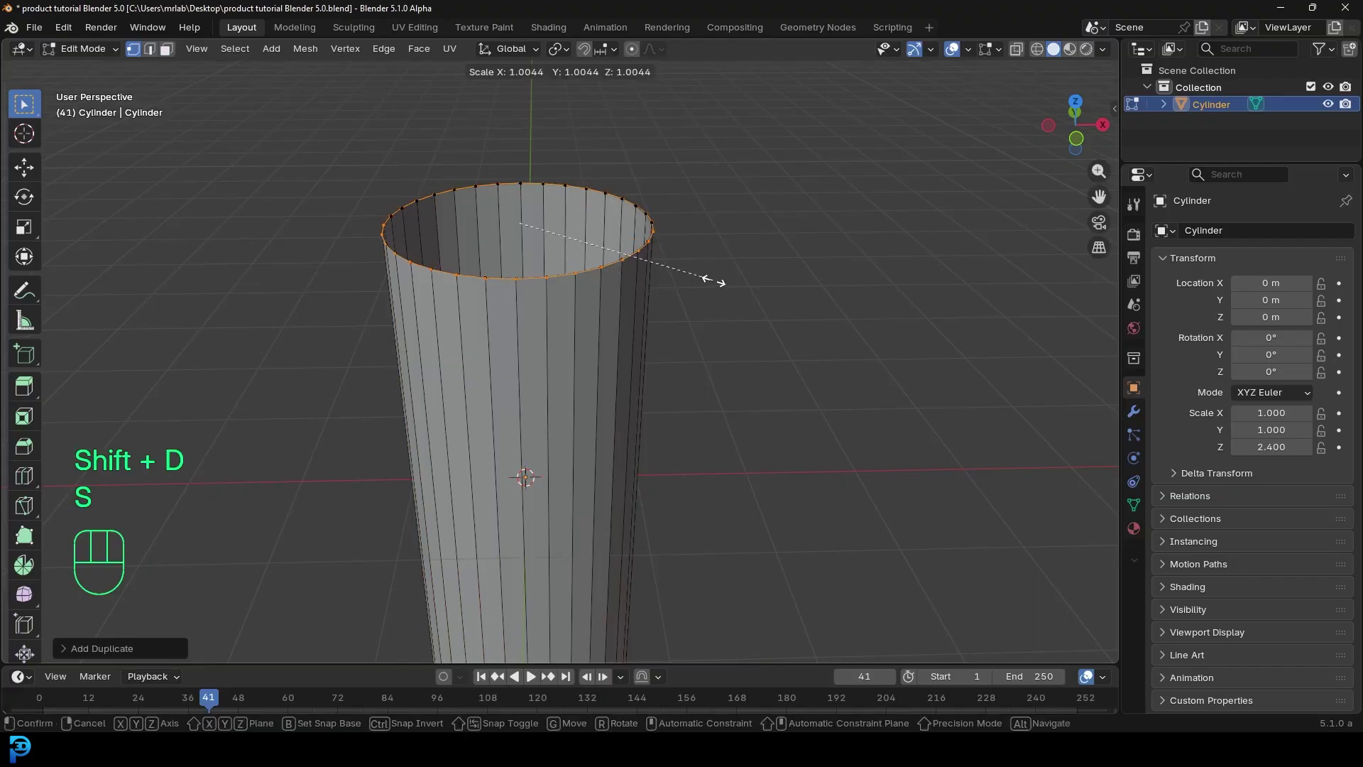
key("shift")
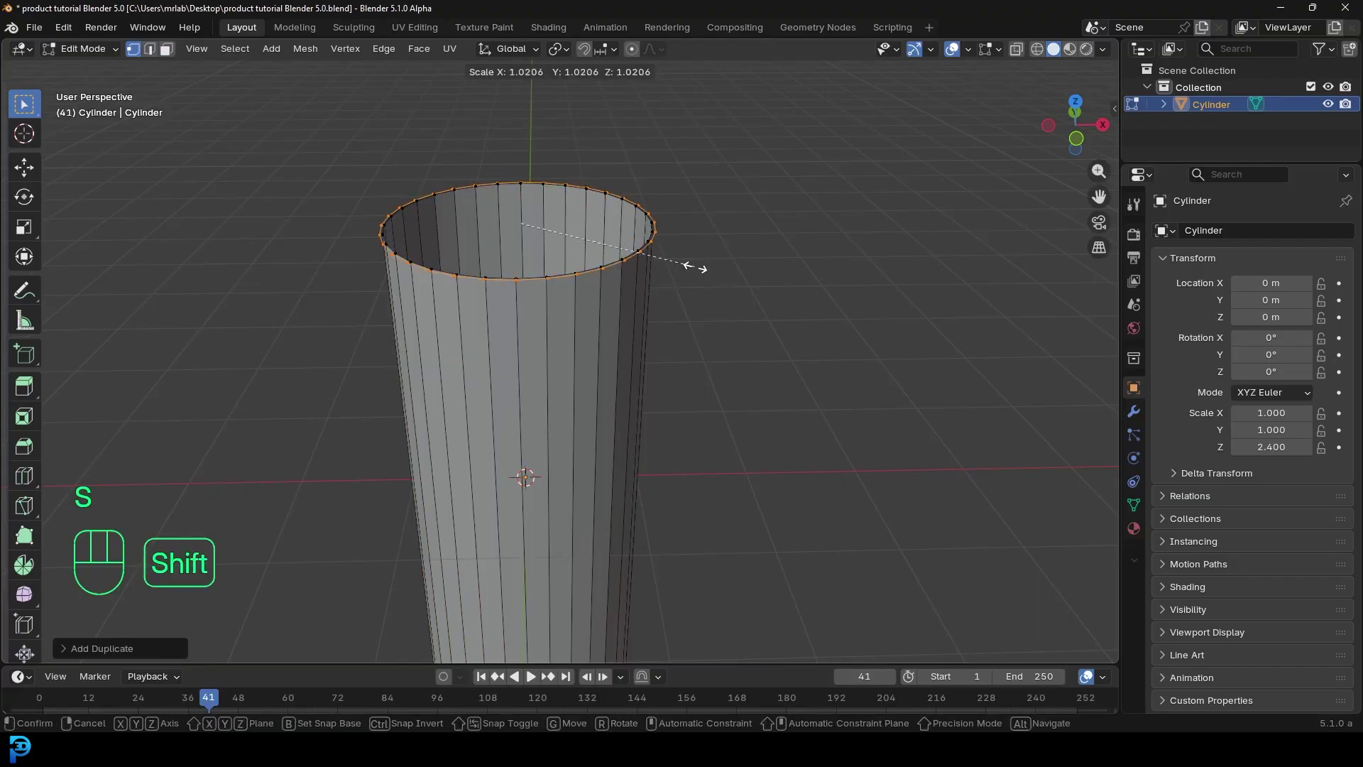
left_click(729, 303)
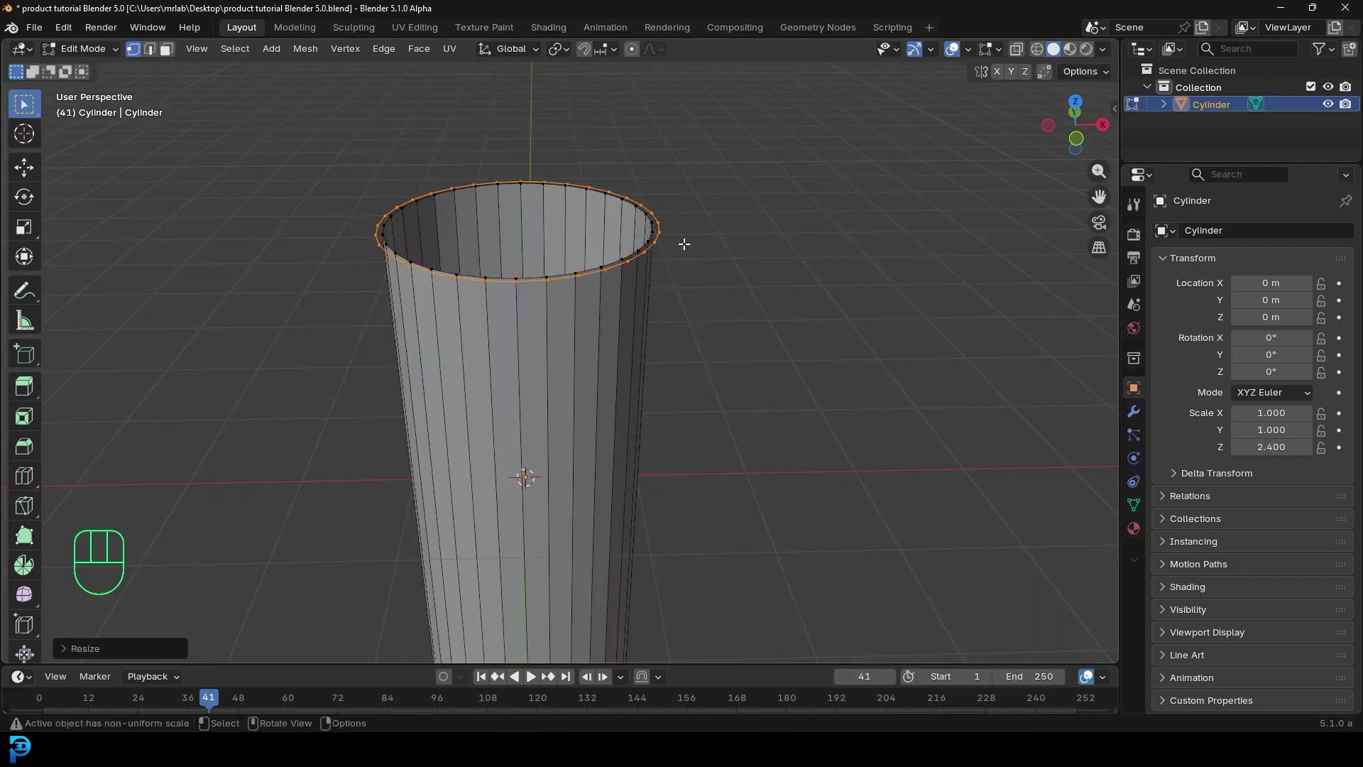
key("g")
key("z")
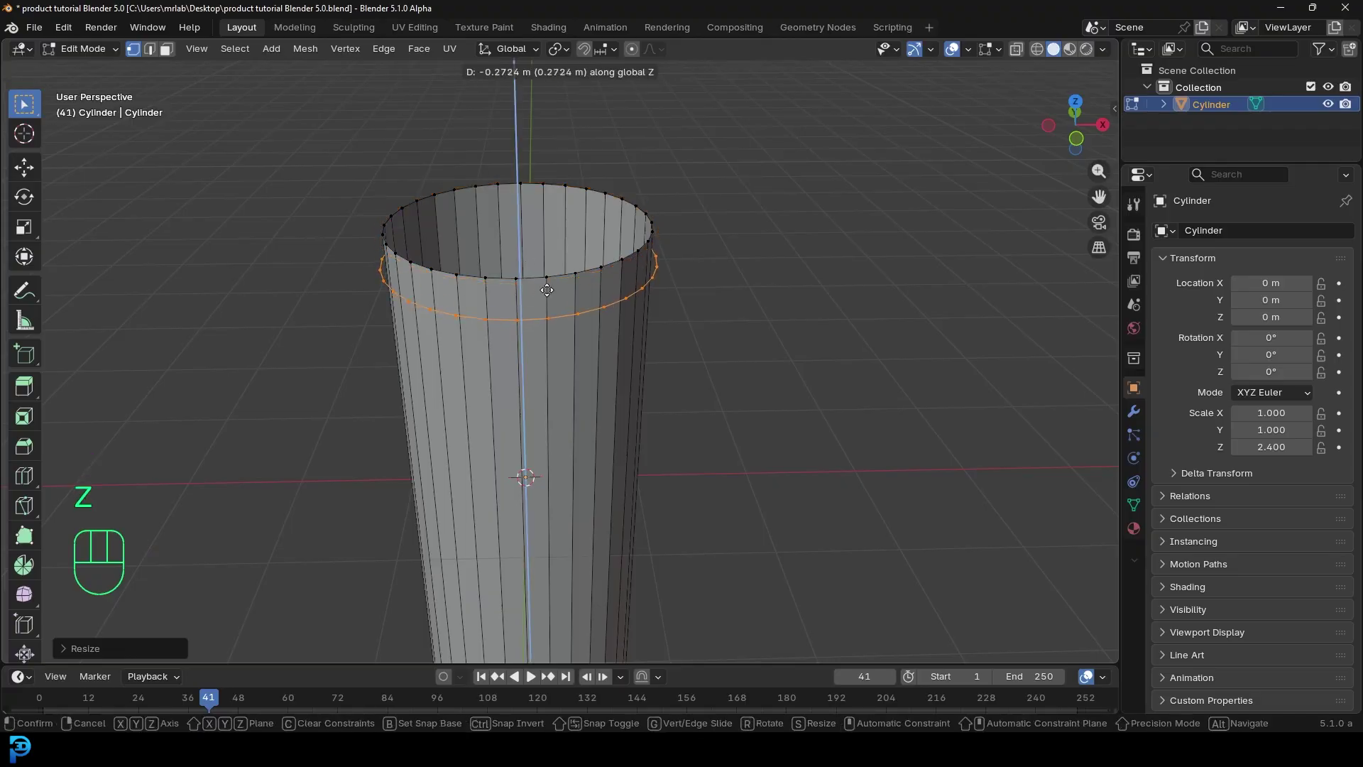
Place the lowered ring, then extrude it and scale it outward.
left_click(545, 293)
middle_click_drag(545, 292, 496, 274)
scroll(537, 398, "down", 5)
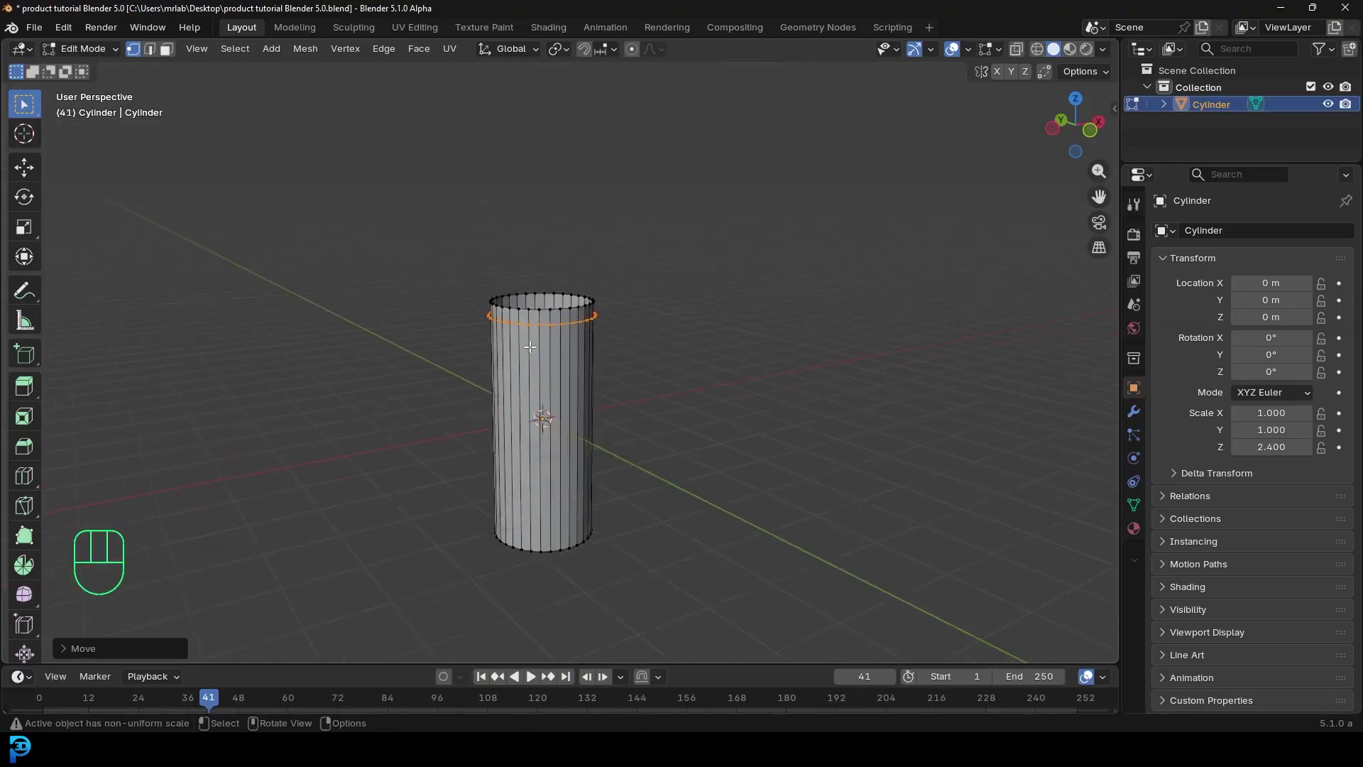
scroll(537, 398, "up", 6)
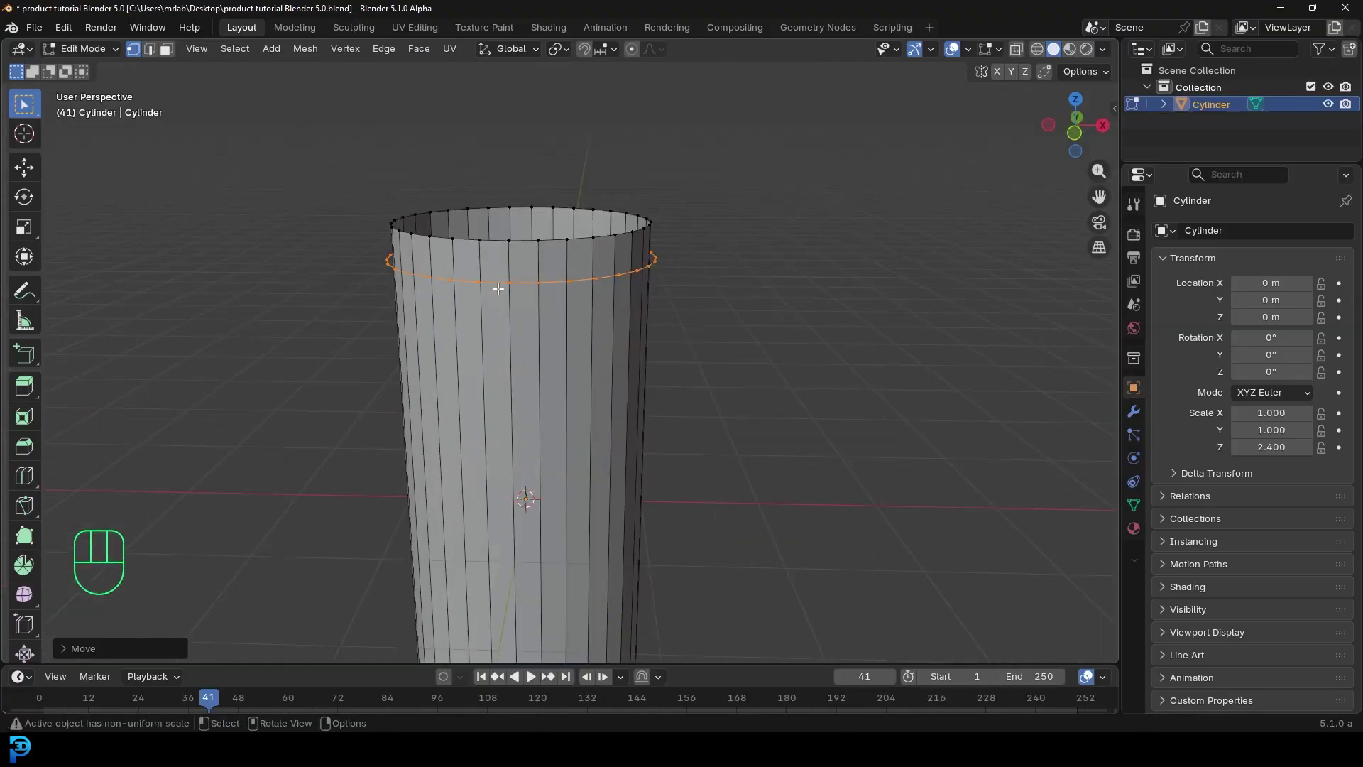
middle_click_drag(425, 320, 523, 487)
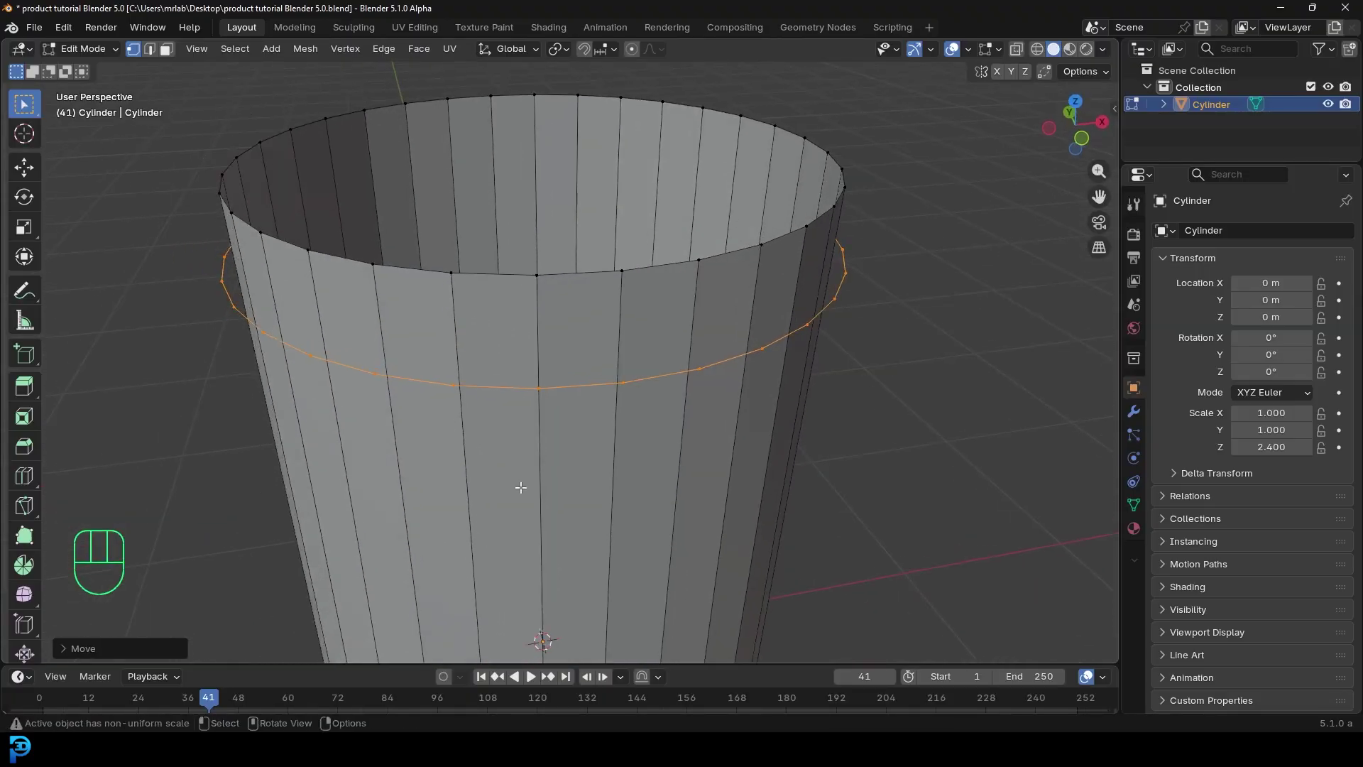
key("e")
key("s")
key("shift")
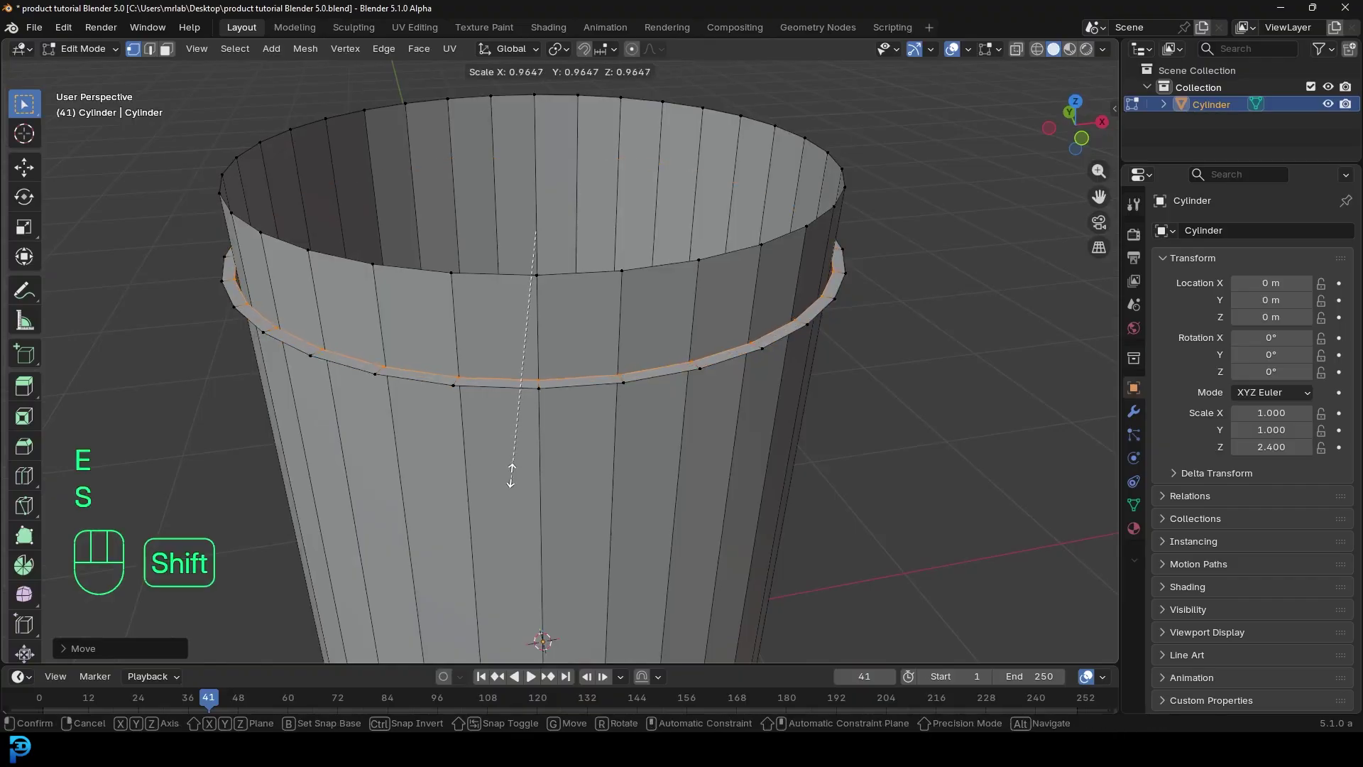
left_click(504, 465)
Add the band's second edge loop, move both up, and extrude them upward along Z.
scroll(504, 465, "up", 2)
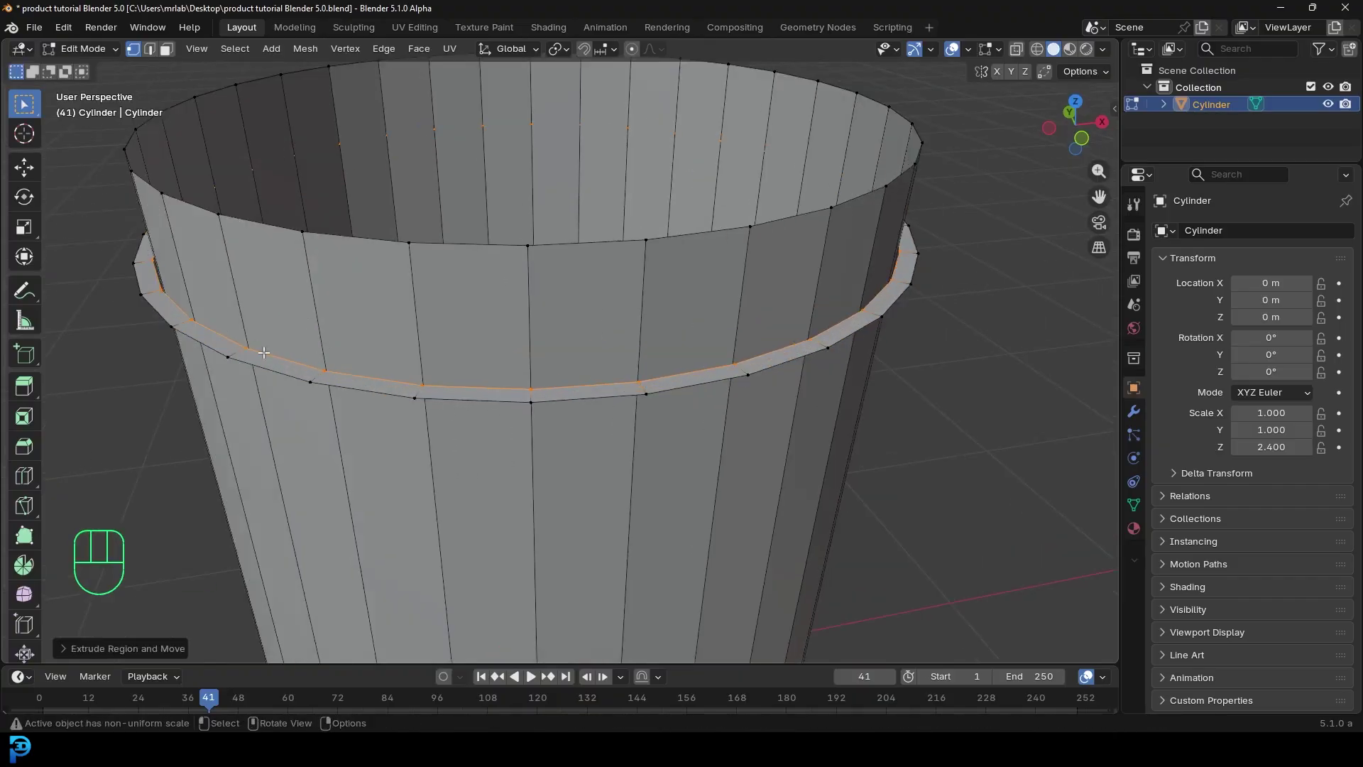
key("2")
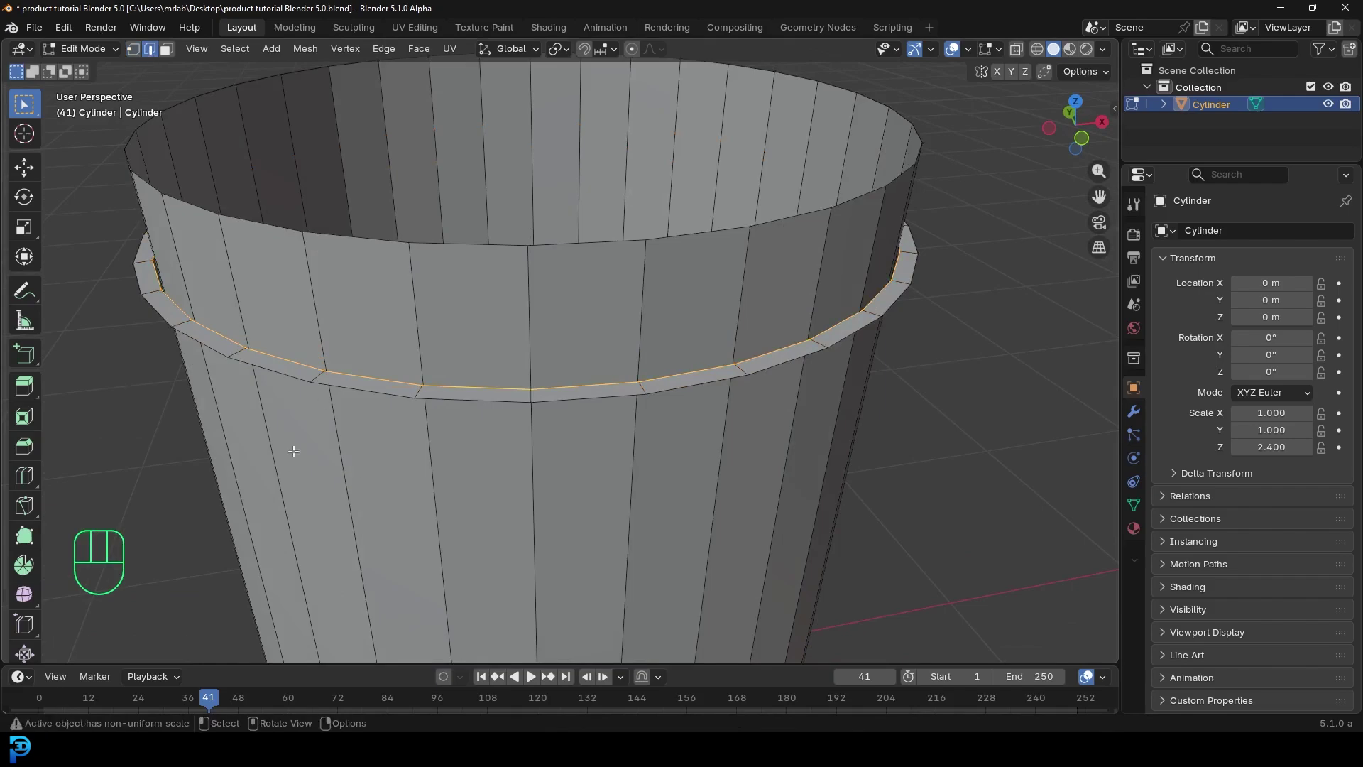
key("shift")
left_click(277, 373, "alt+shift")
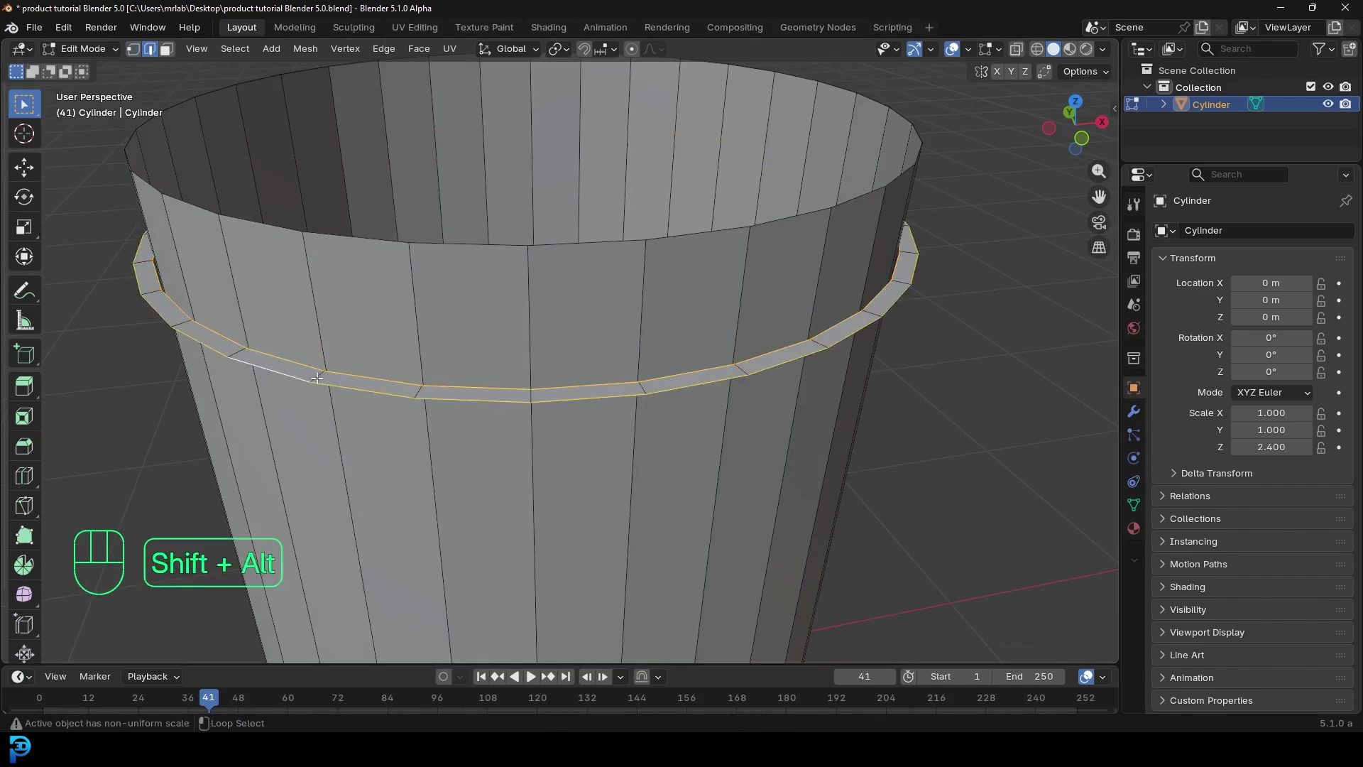
key("g")
left_click(310, 401)
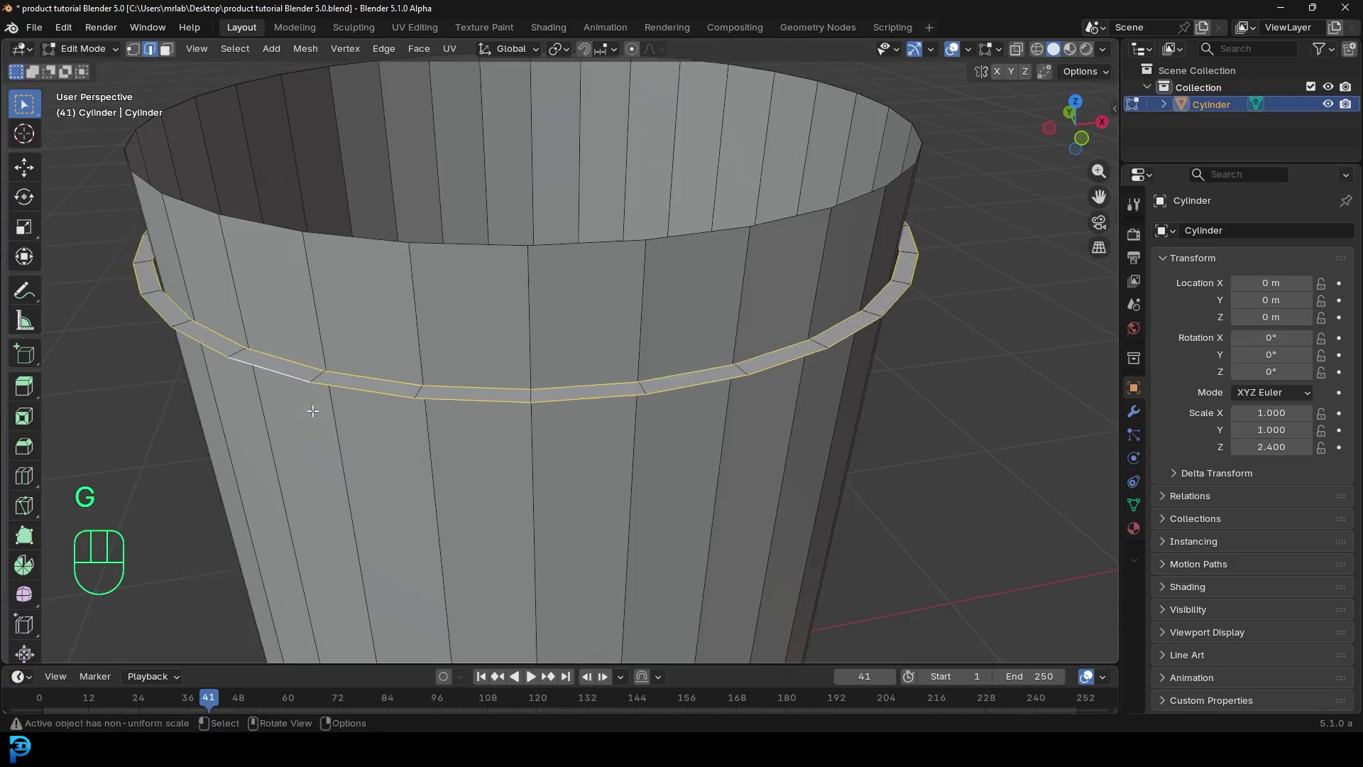
key("e")
key("z")
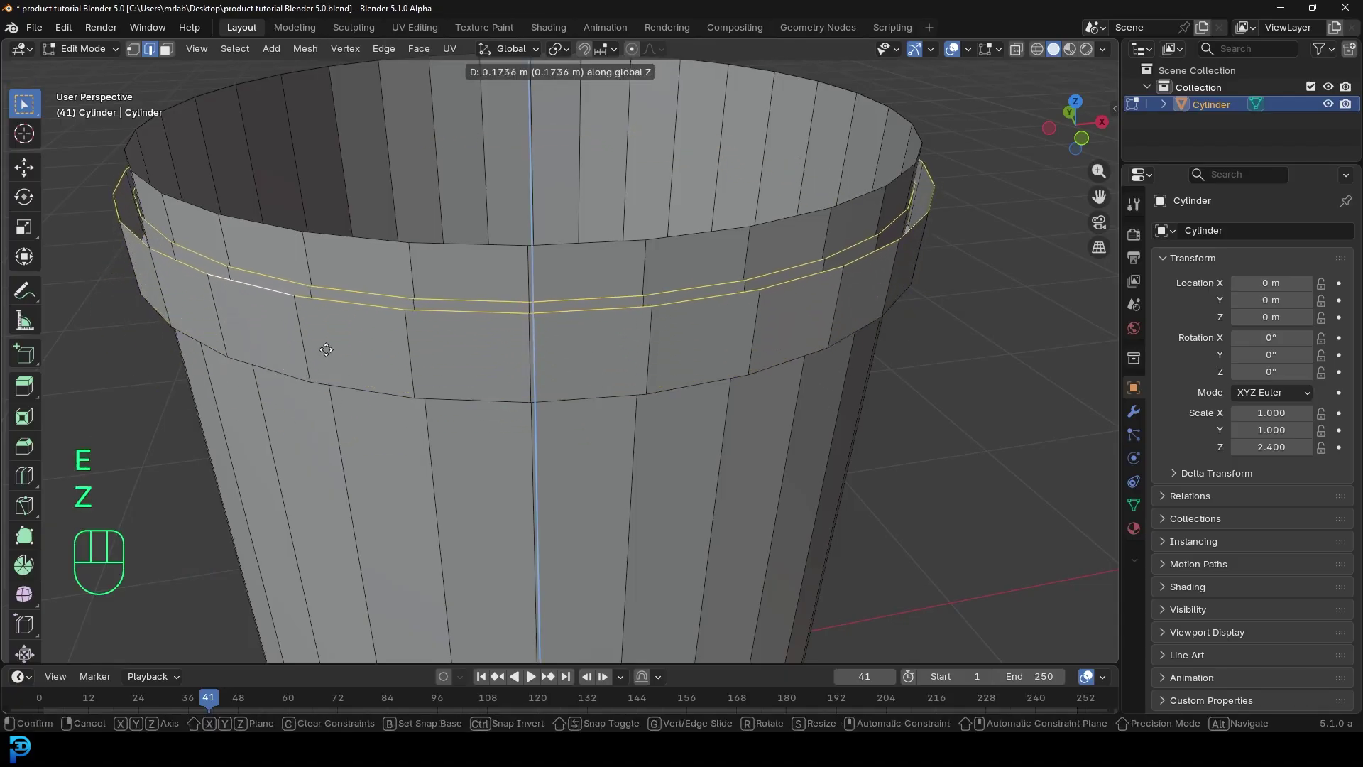
left_click(320, 321)
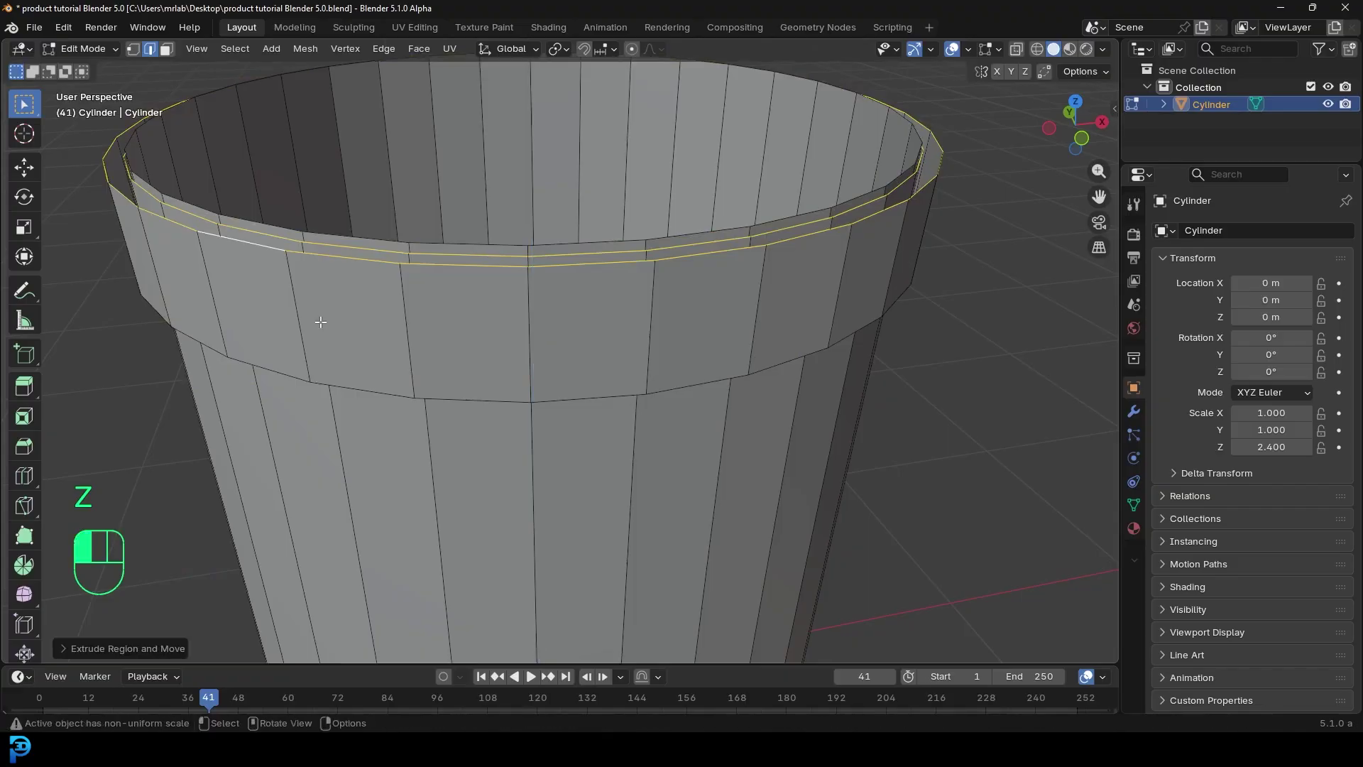
Deselect everything and select the top rim edge loop.
key("alt+a")
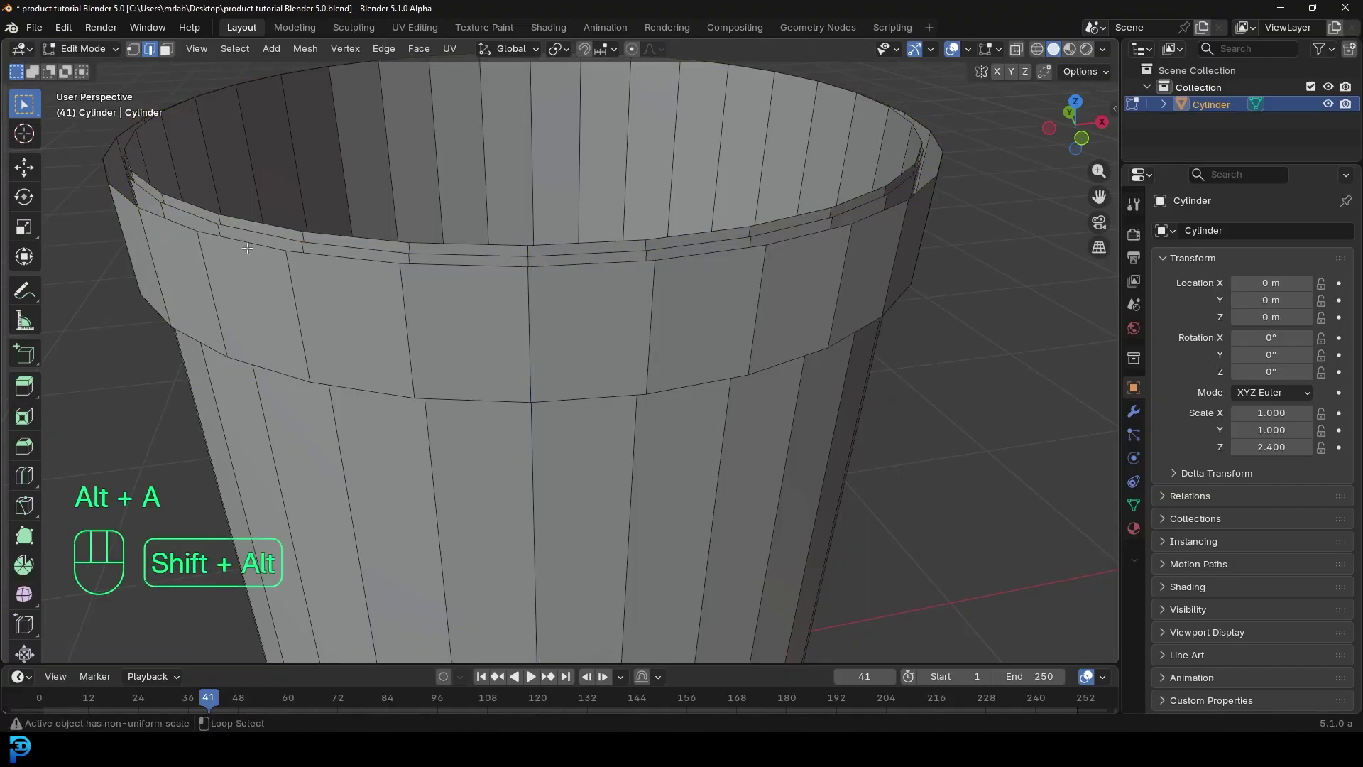
left_click(241, 247, "alt+shift")
middle_click_drag(383, 293, 590, 337)
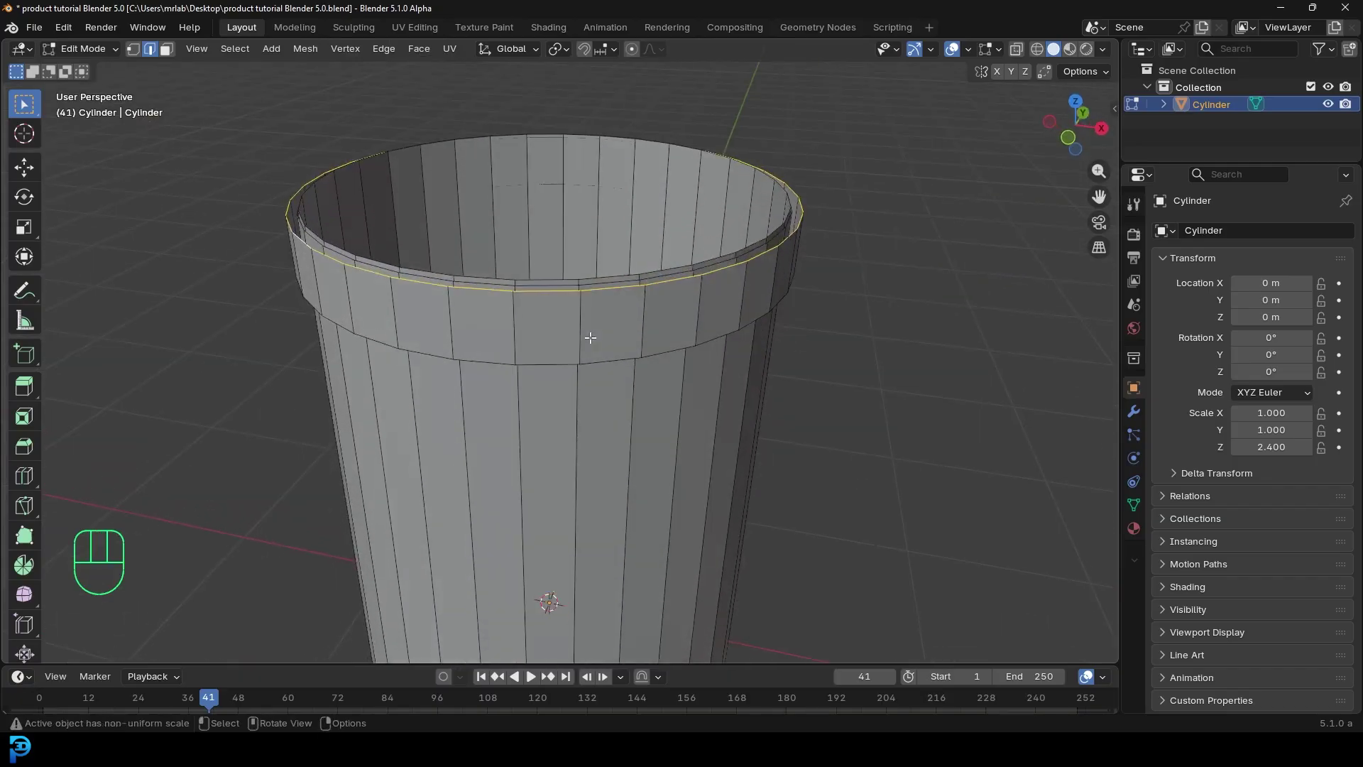
Raise the top rim loop along Z, viewed from the front.
key("g")
key("z")
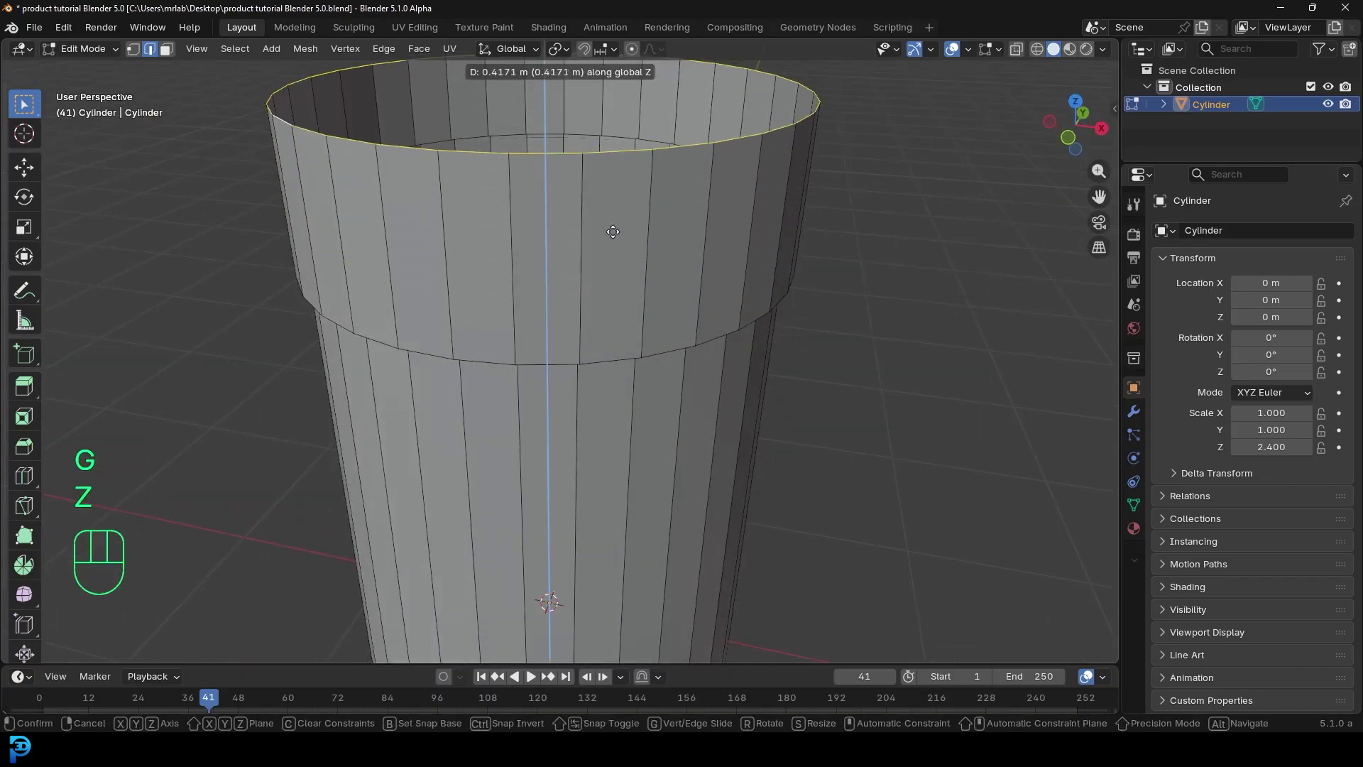
left_click(612, 232)
key("KP_1")
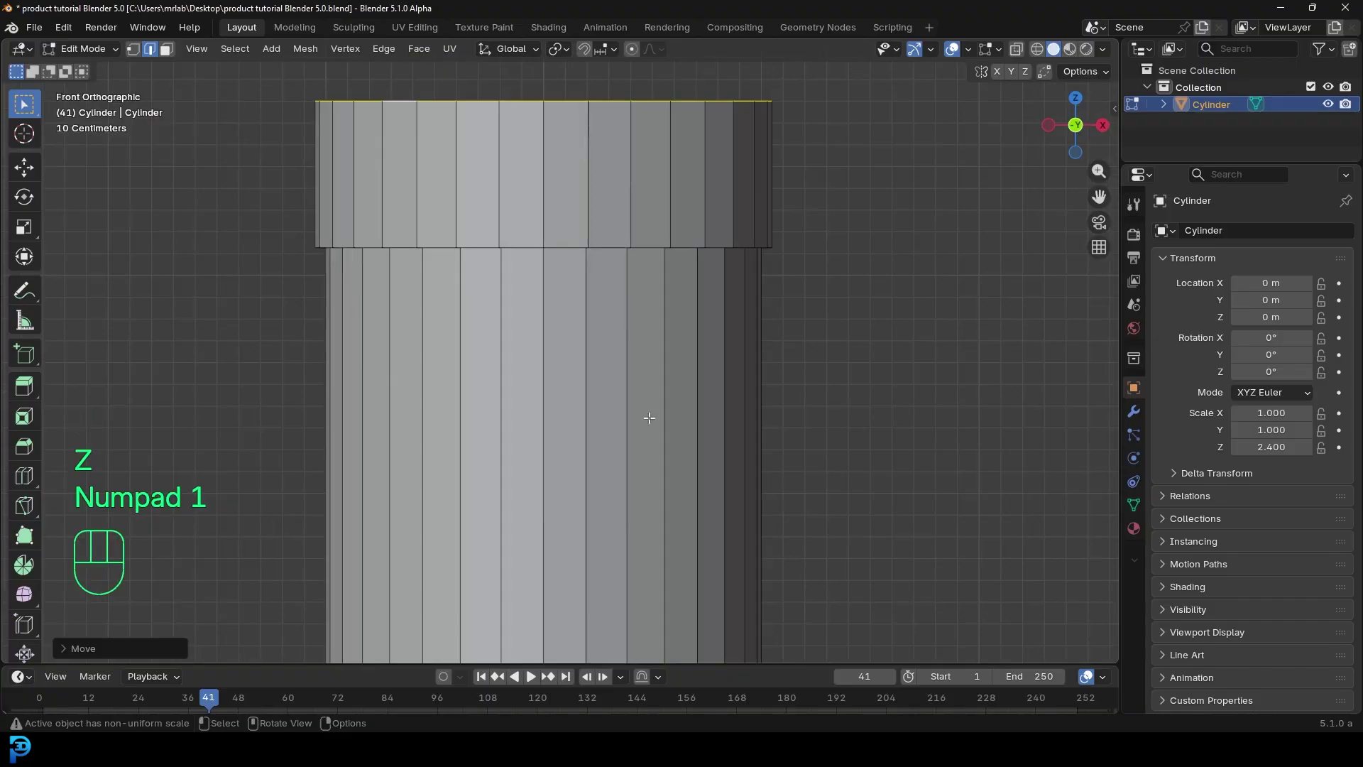
scroll(591, 262, "up", 1)
middle_click_drag(591, 262, 614, 423, "shift")
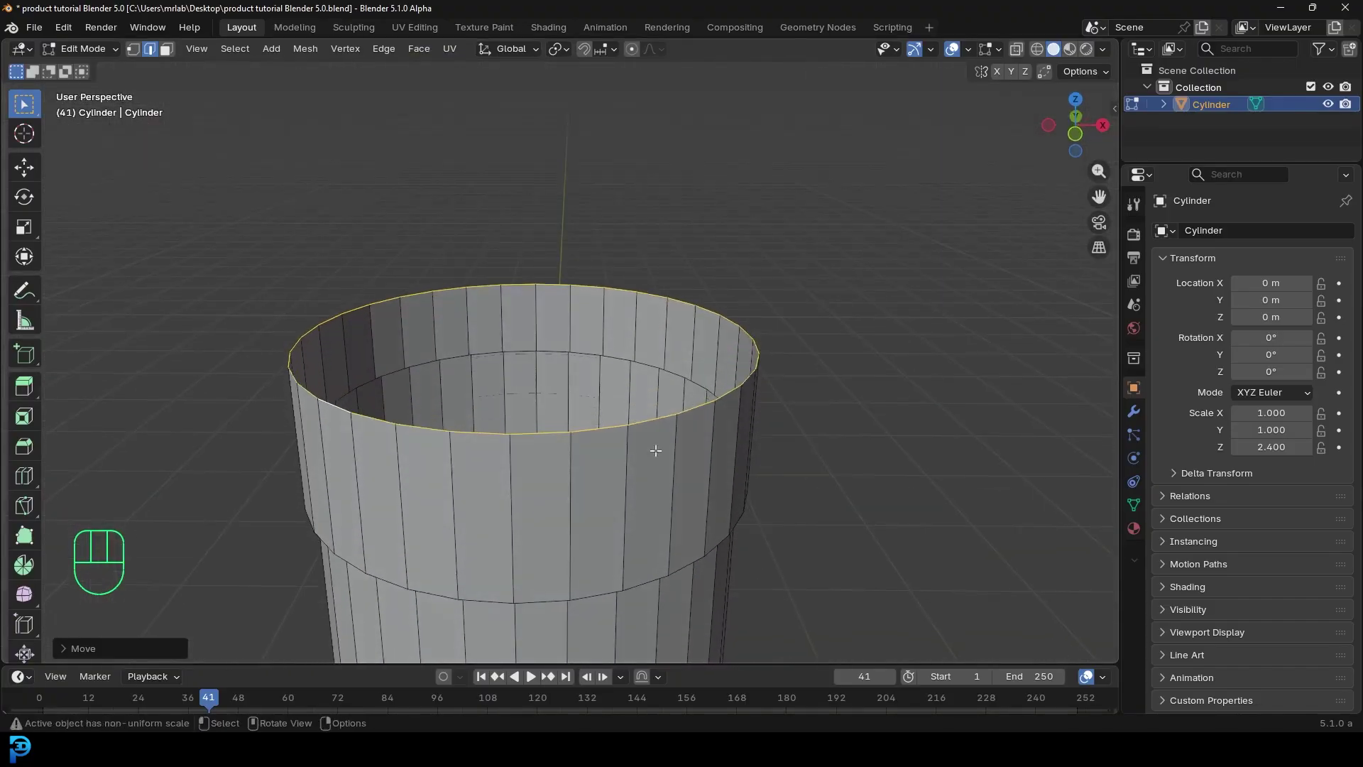
Extrude the rim inward to 0.8163 scale, then upward into a narrower neck.
key("e")
key("s")
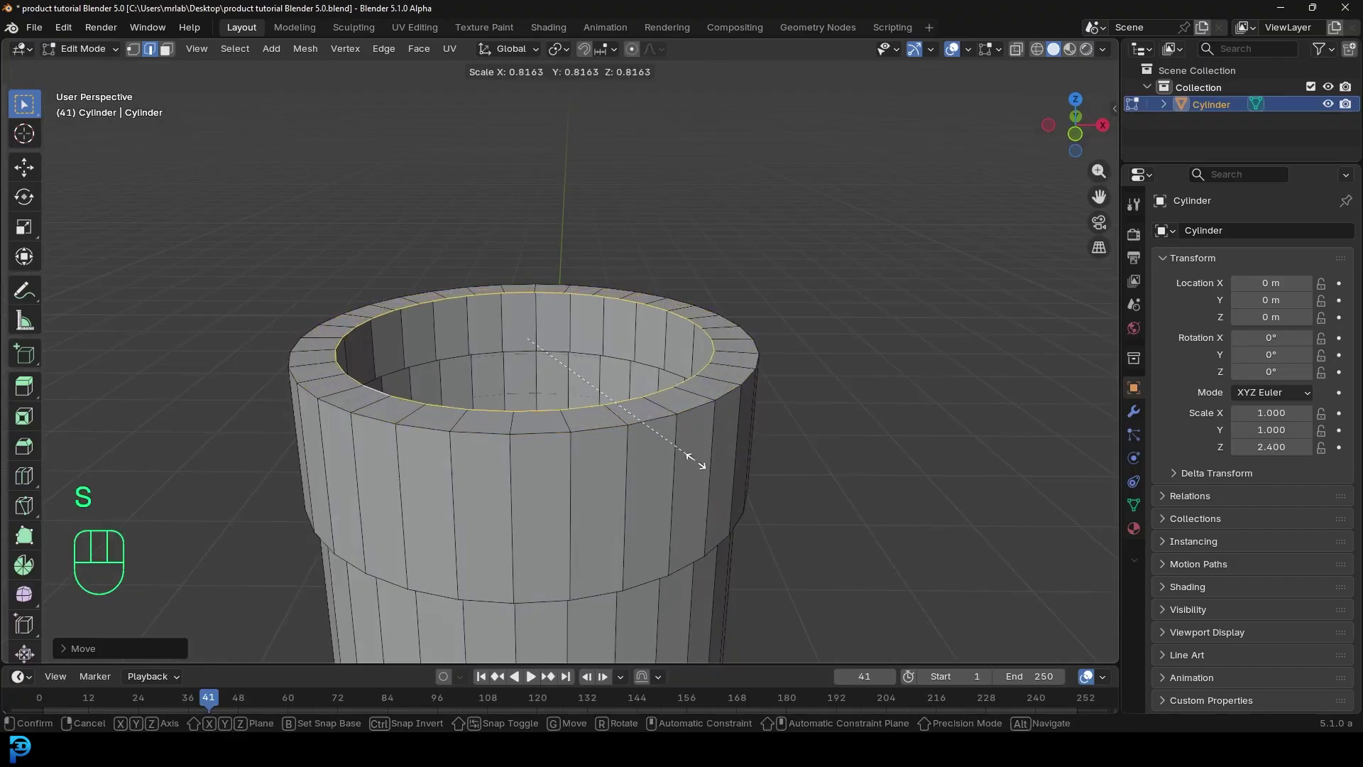
left_click(698, 460)
key("e")
key("z")
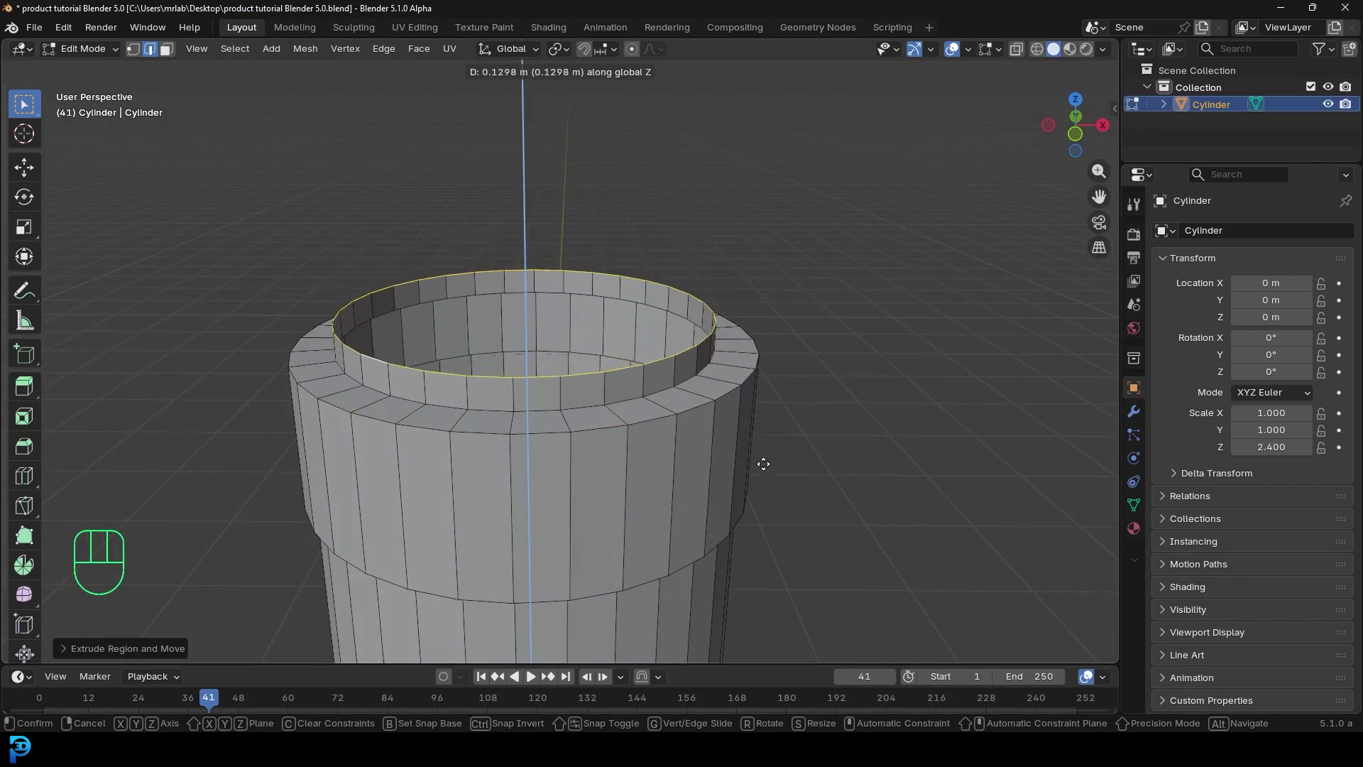
left_click(762, 463)
Extrude the neck rim outward and upward into a cap section, then fill its top.
key("e")
key("s")
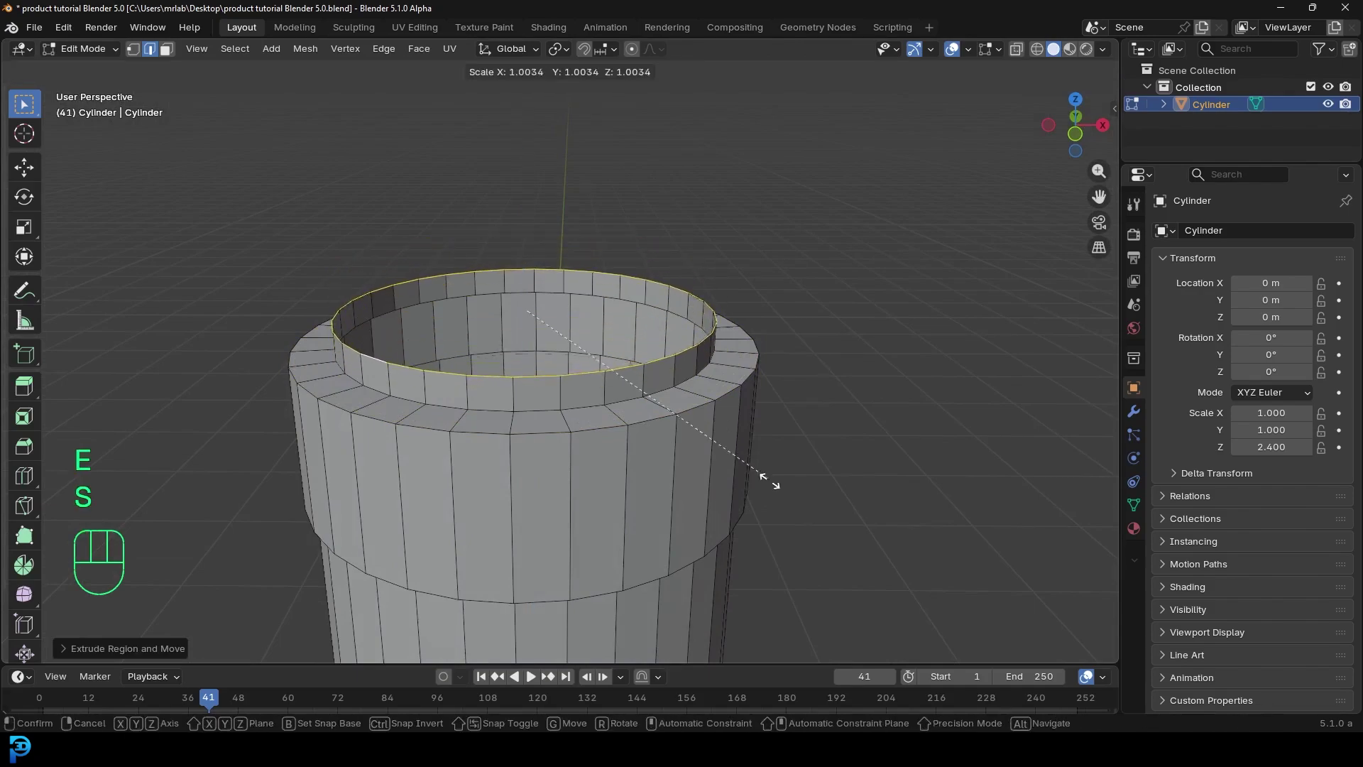
left_click(788, 506)
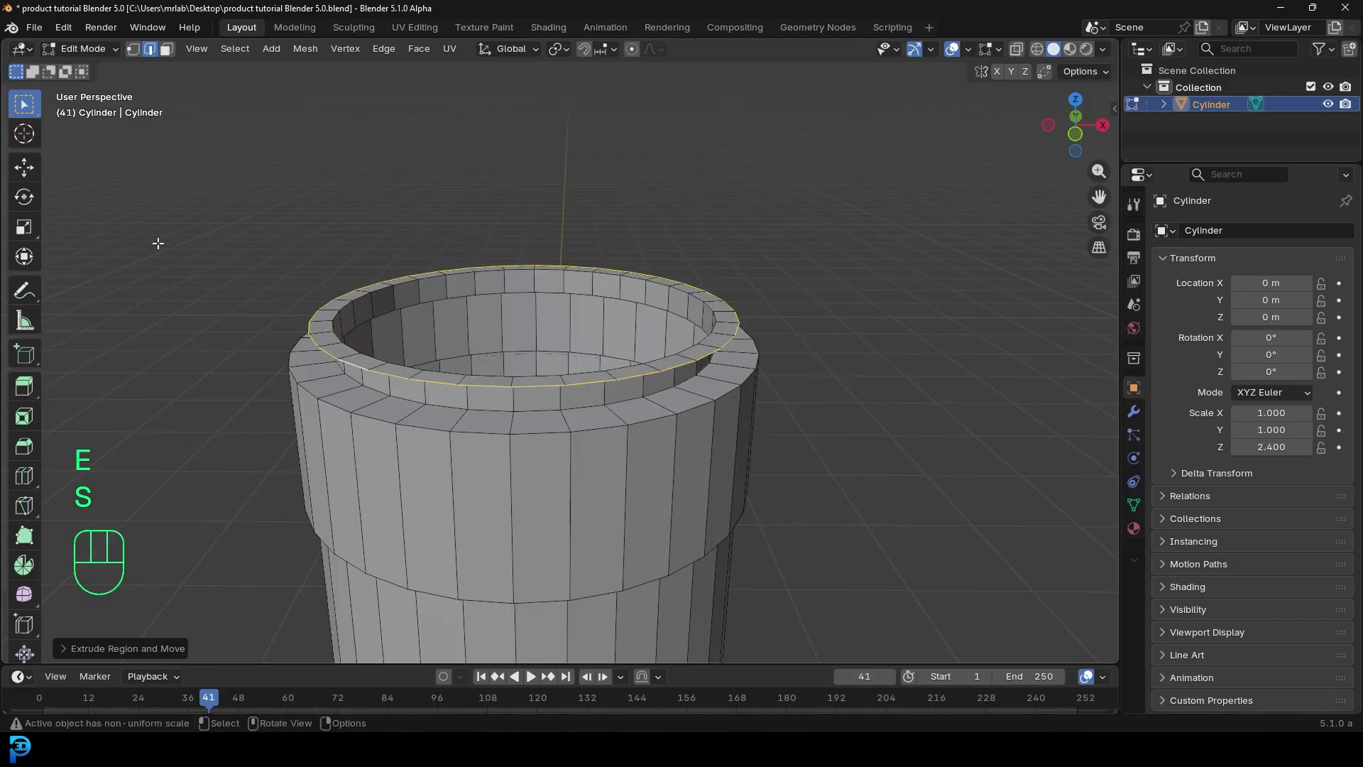
middle_click_drag(290, 417, 339, 413)
key("e")
key("z")
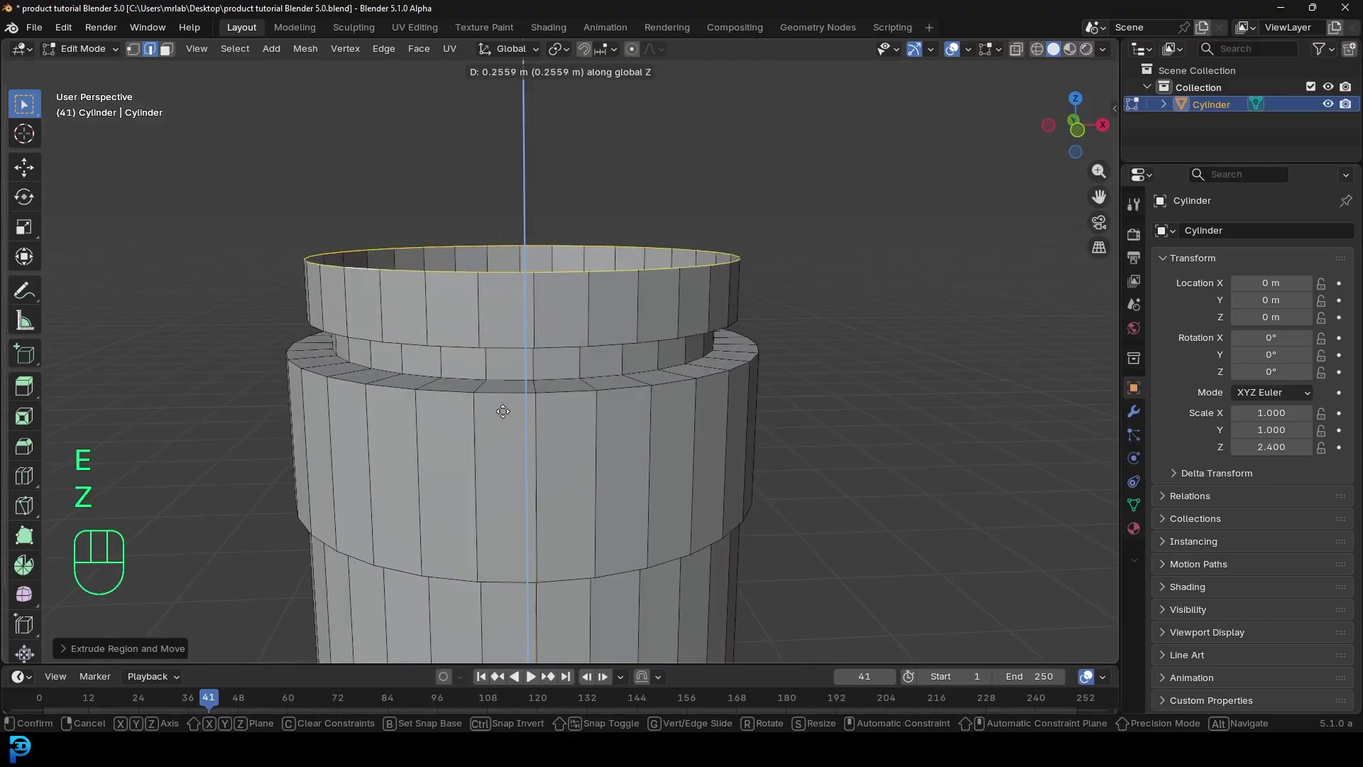
left_click(535, 390)
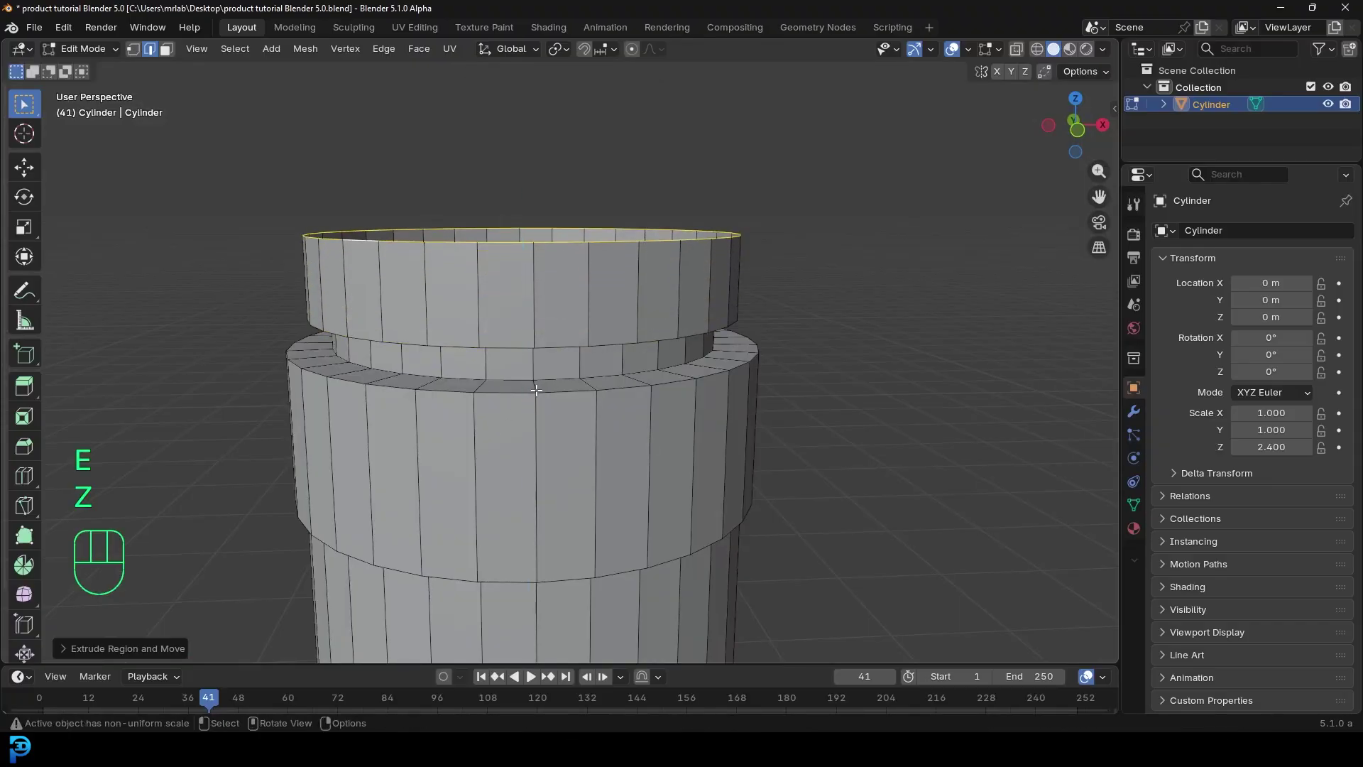
key("f")
scroll(533, 307, "down", 3)
scroll(533, 306, "down", 4)
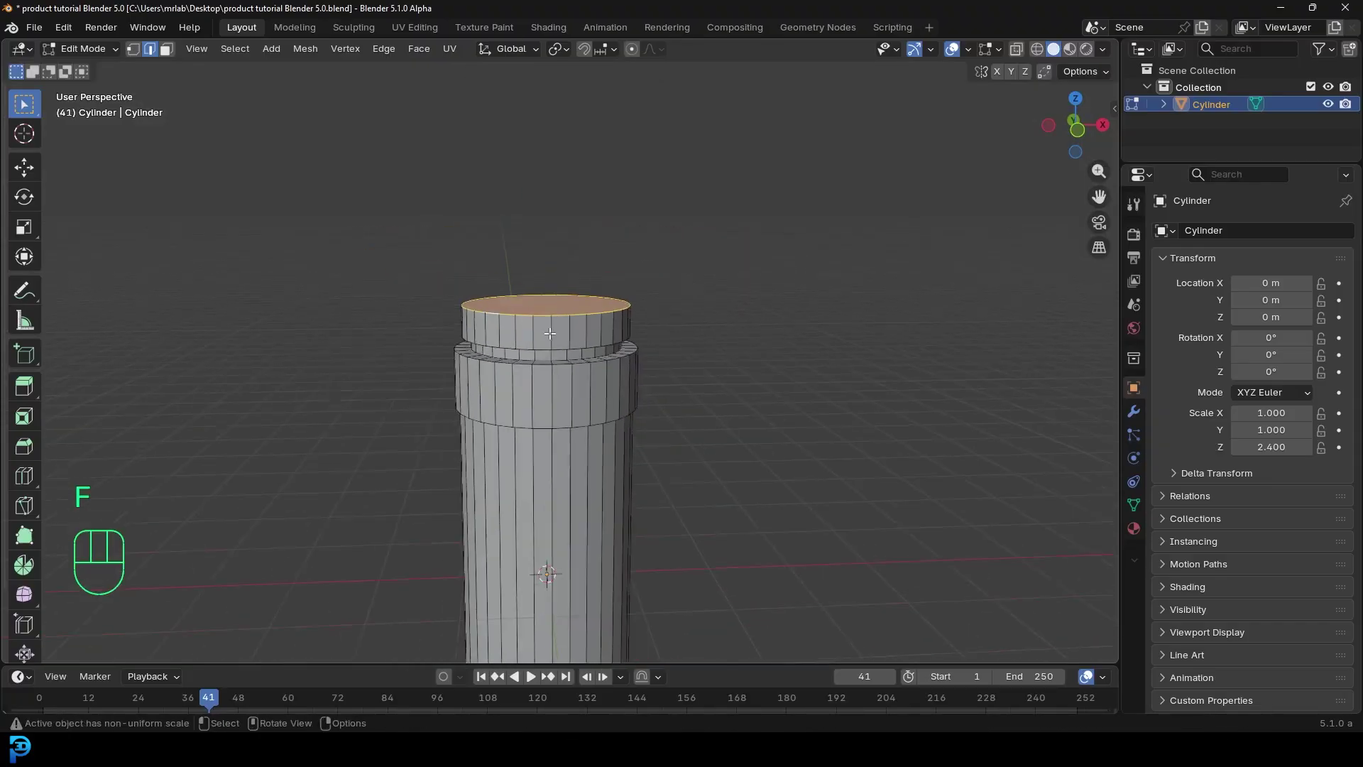
key("KP_1")
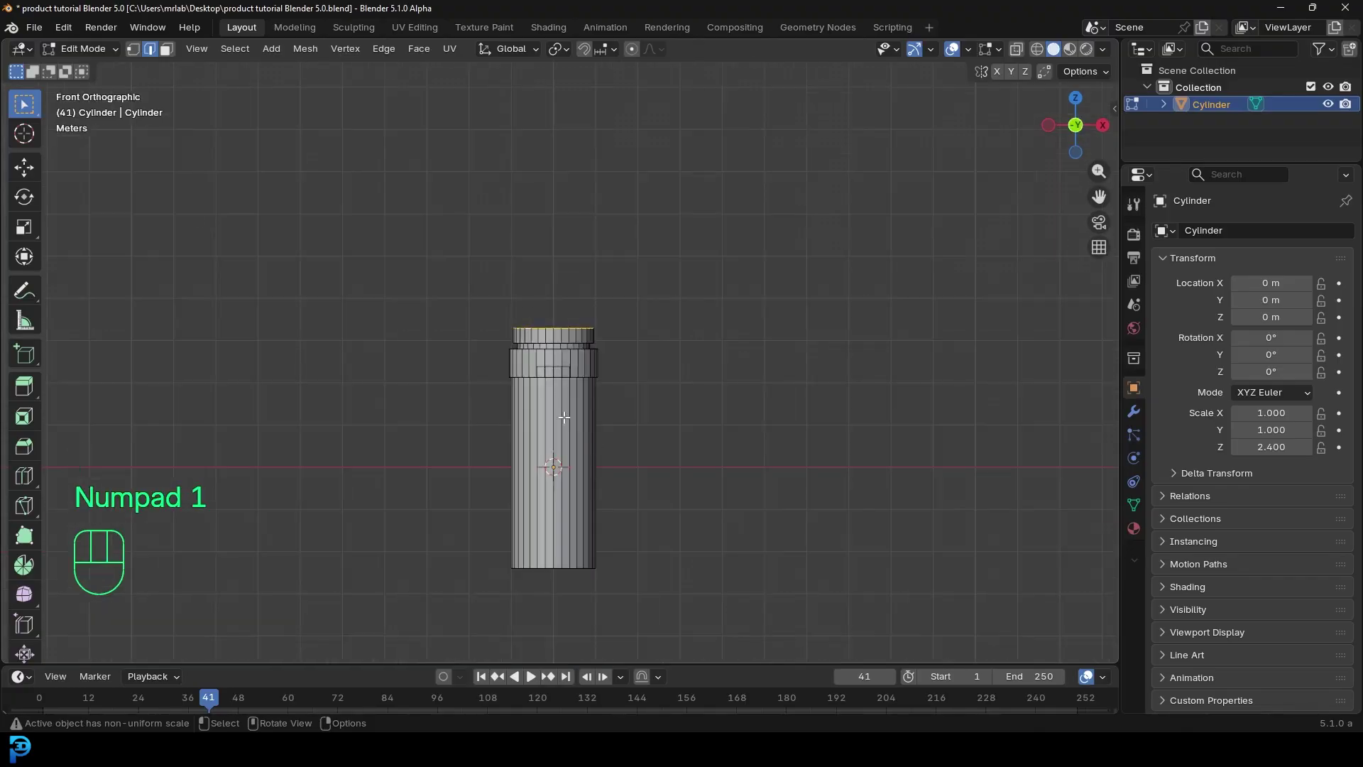
With X-ray on, select the upper vertex rings and lift them about 0.085 m along Z.
scroll(558, 422, "up", 3)
scroll(620, 161, "up", 2)
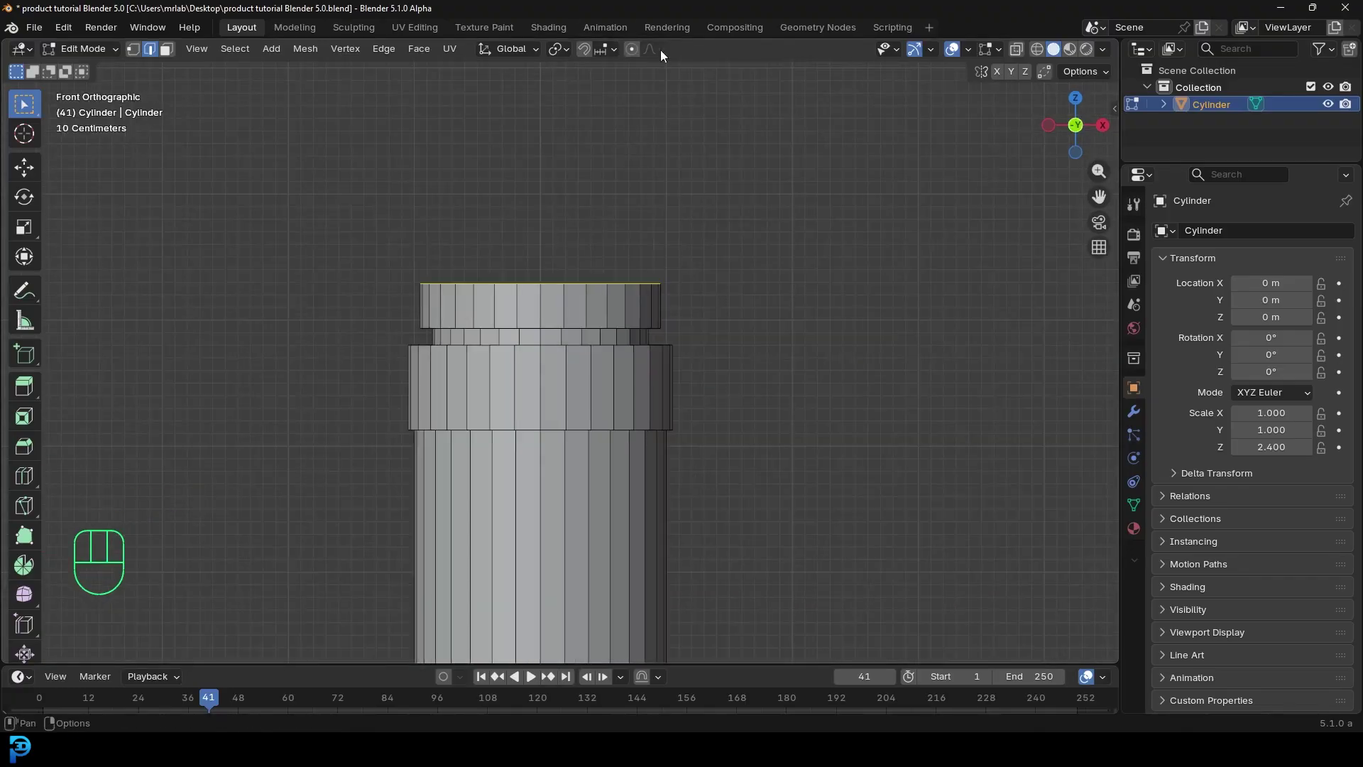
left_click(1015, 46)
left_click(128, 50)
left_click_drag(248, 186, 759, 372)
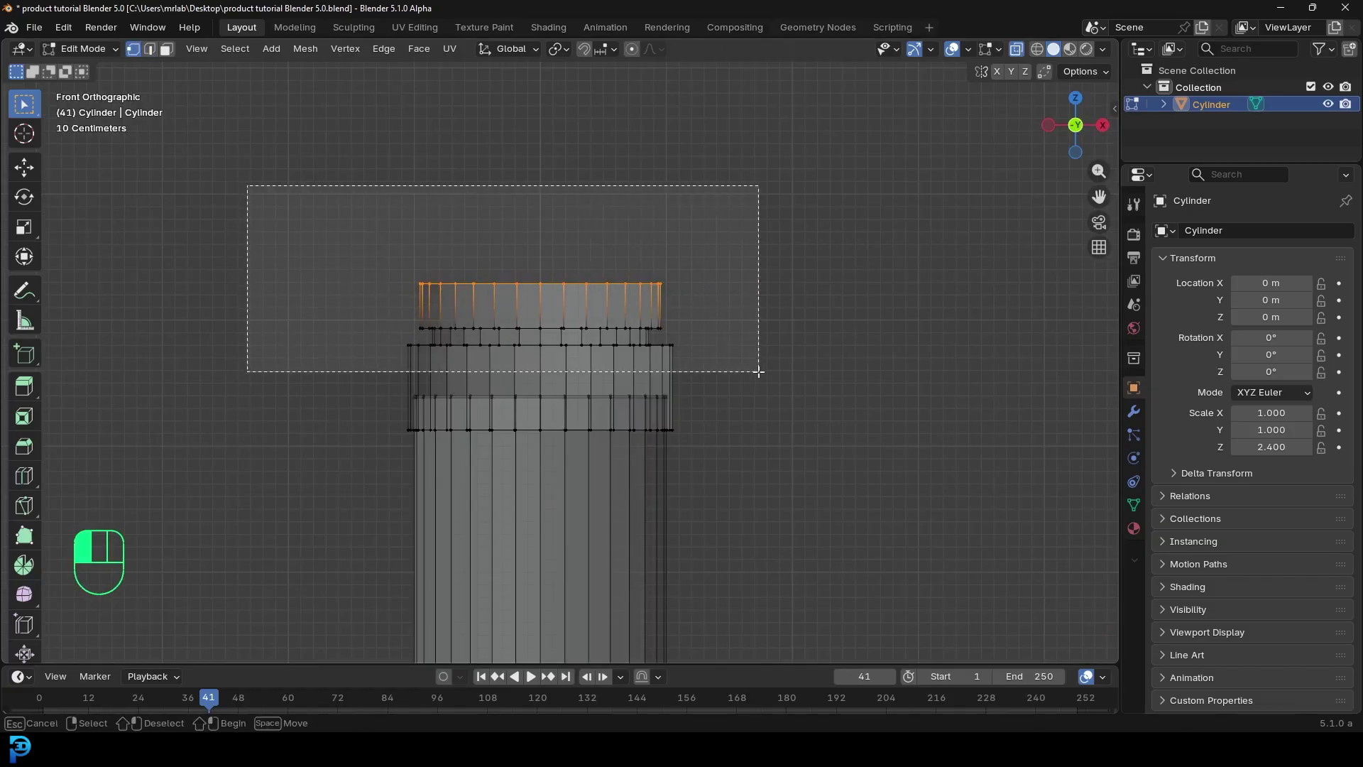
left_click_drag(759, 372, 758, 371)
key("g")
key("z")
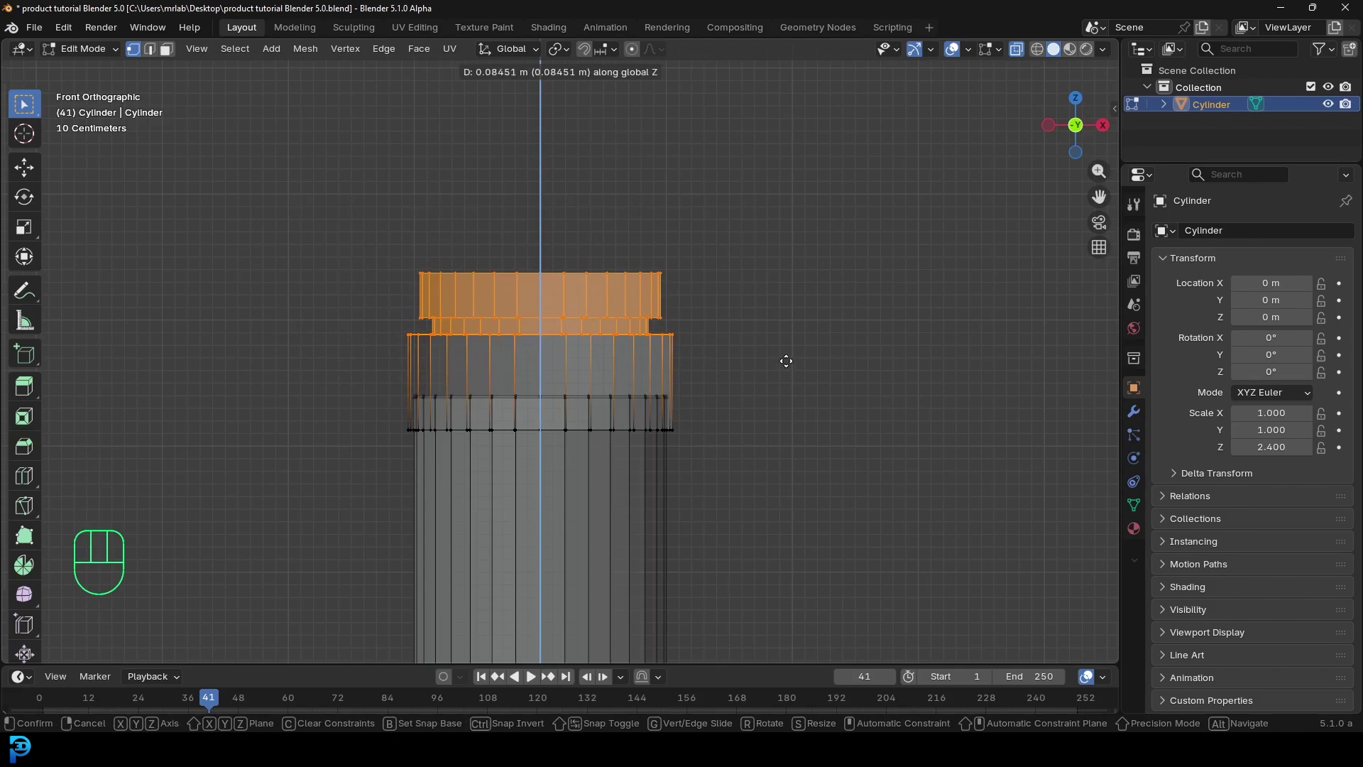
left_click(787, 361)
Select the cylinder's bottom vertex ring.
scroll(525, 424, "down", 3)
middle_click_drag(524, 423, 525, 167, "shift")
left_click_drag(330, 521, 617, 450)
scroll(618, 450, "down", 2)
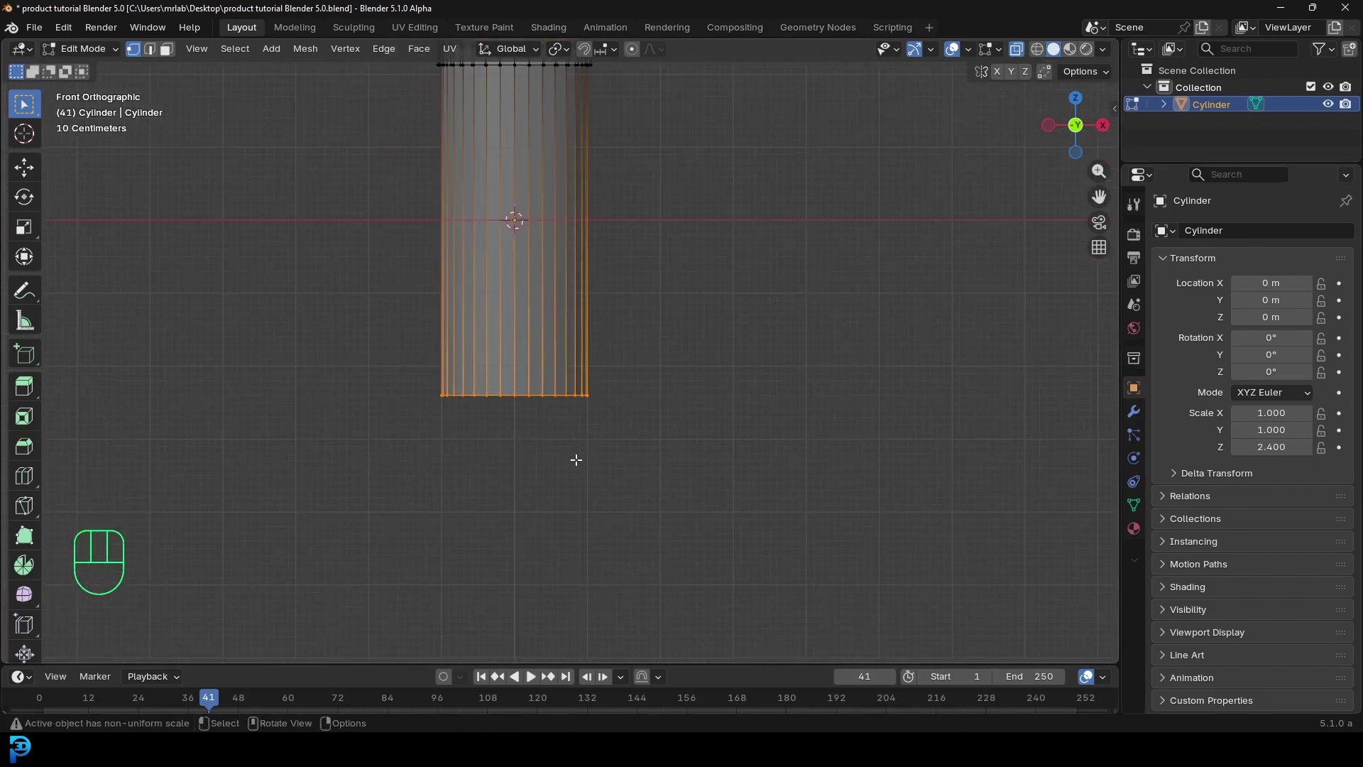
Cancel the started bottom-edge bevel and return to Object Mode.
scroll(618, 439, "up", 2)
scroll(657, 441, "up", 2)
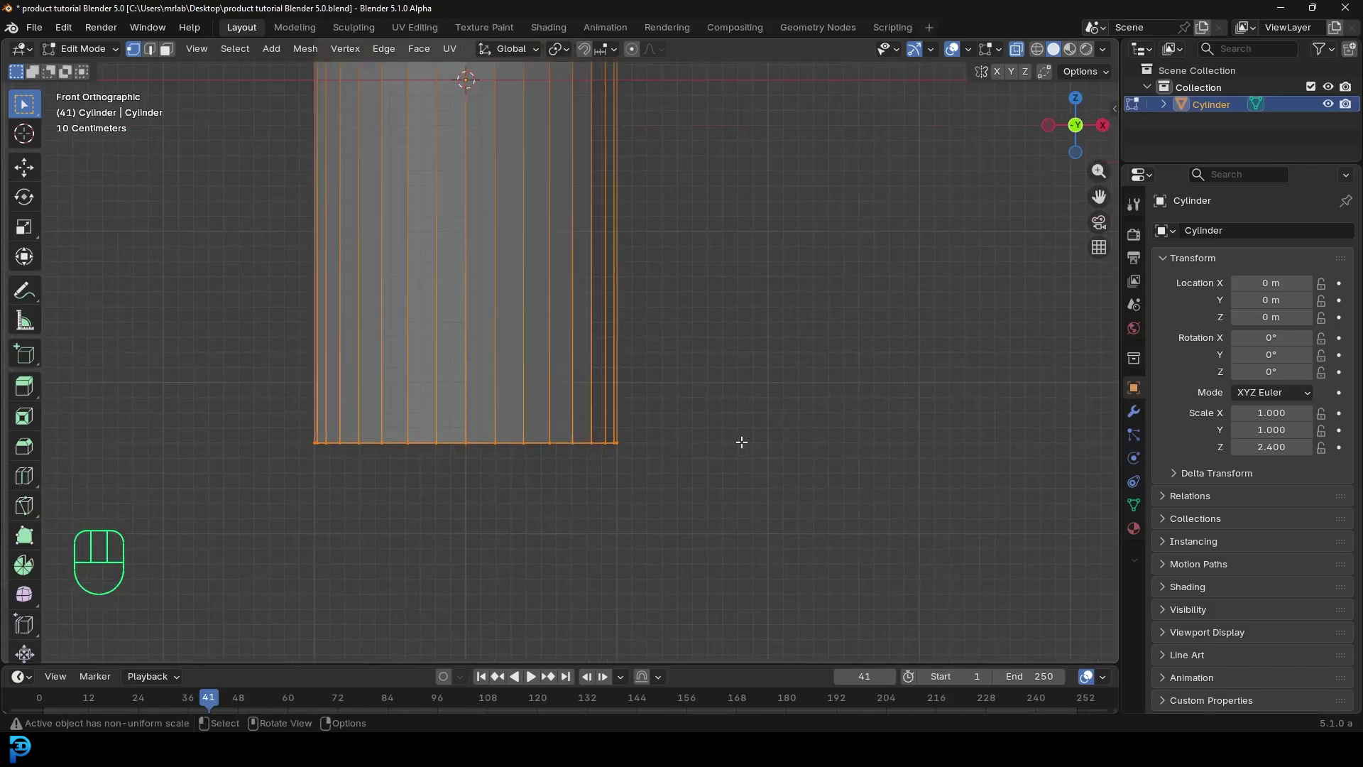
key("ctrl+b")
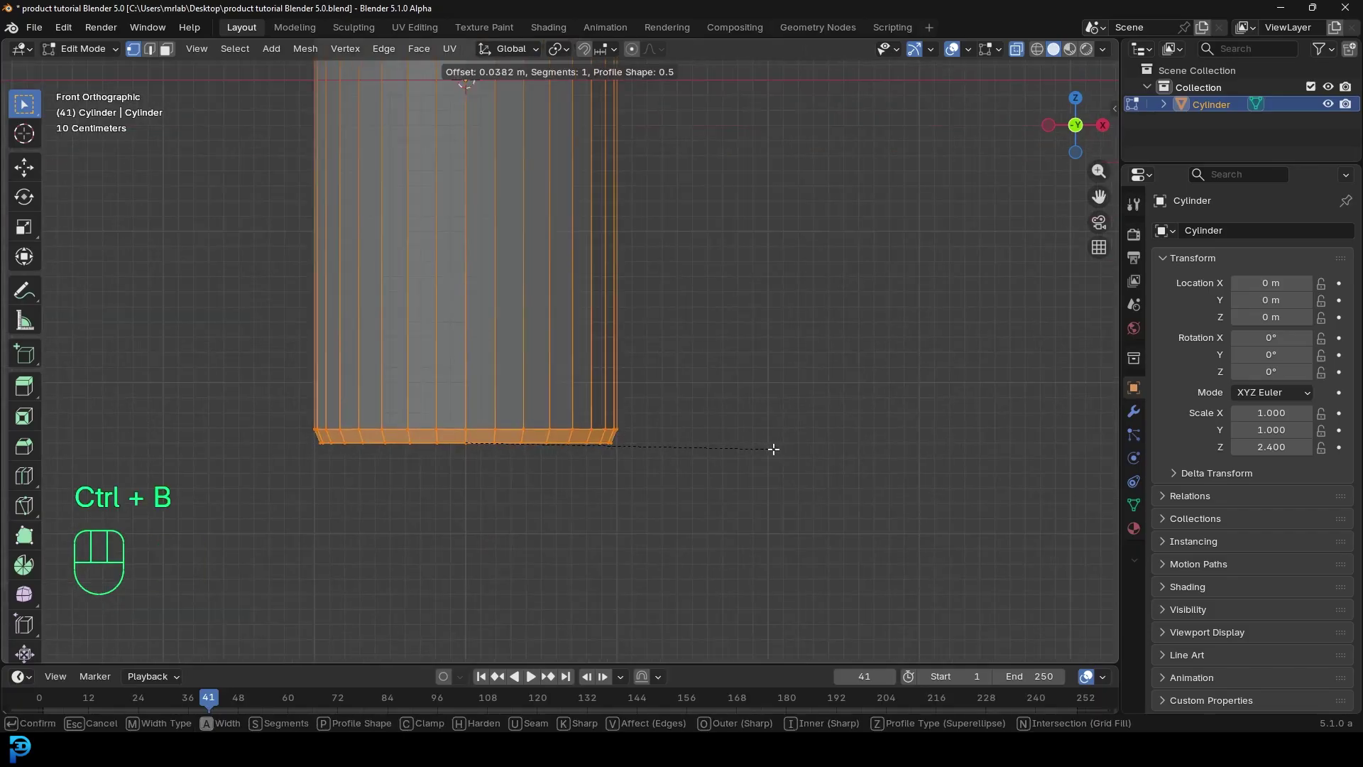
scroll(785, 442, "up", 3)
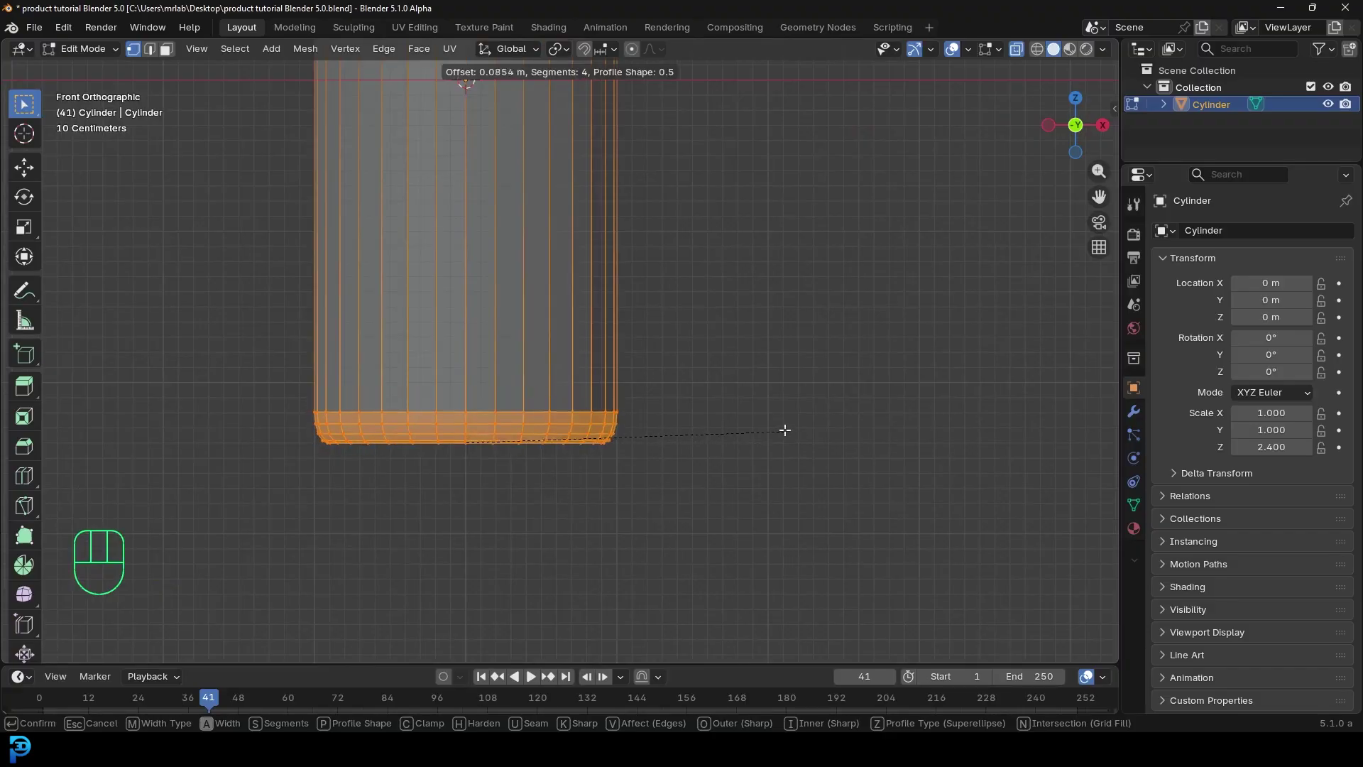
key("Escape")
scroll(531, 410, "down", 5)
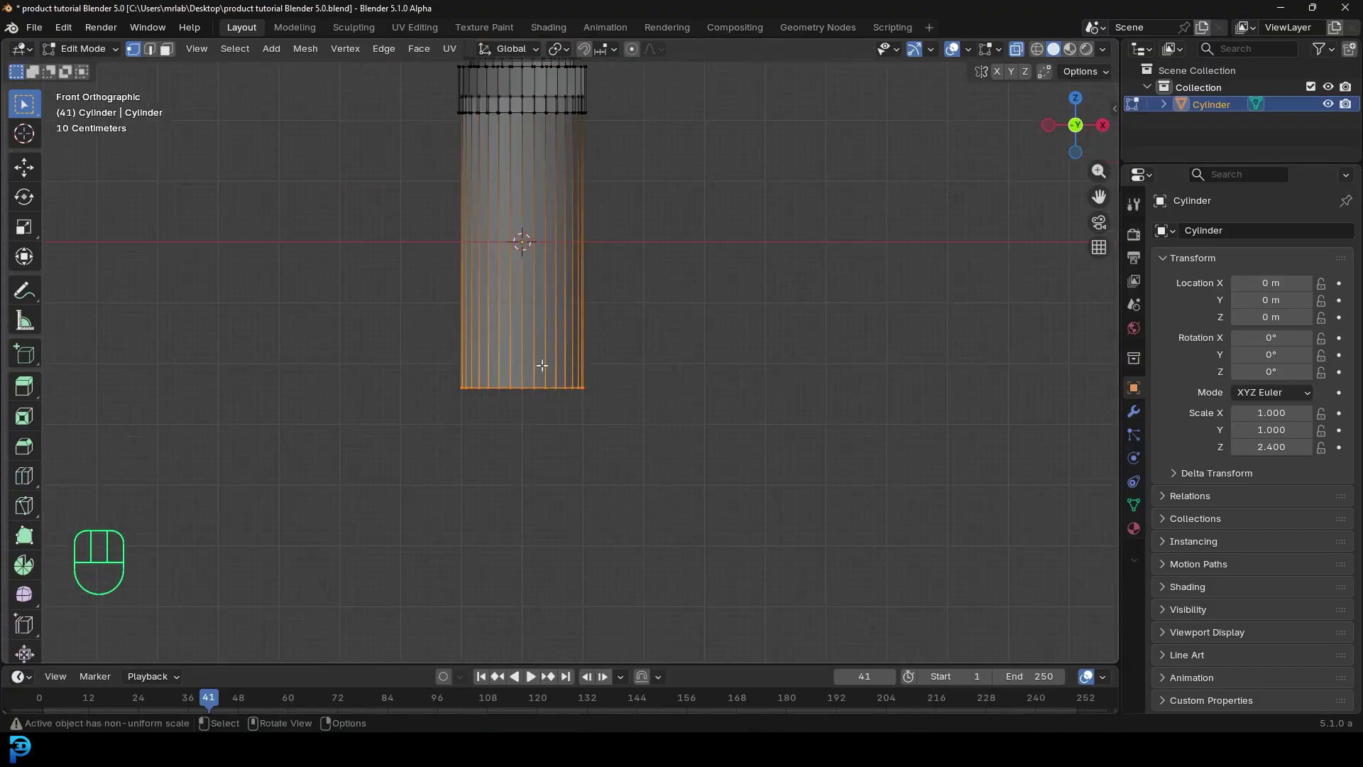
key("Tab")
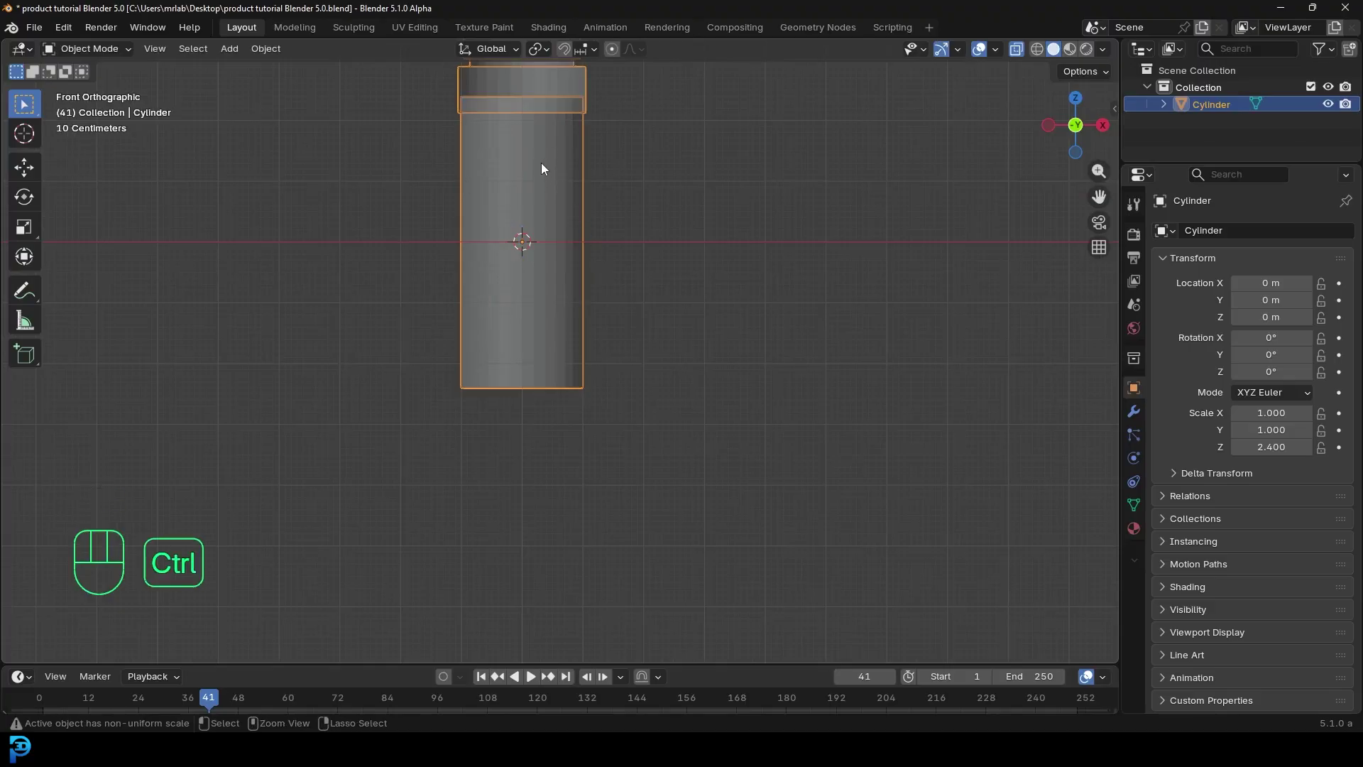
Apply the cylinder's scale, then bevel the bottom edge loop with 3 segments, about 0.066 m.
key("ctrl+a")
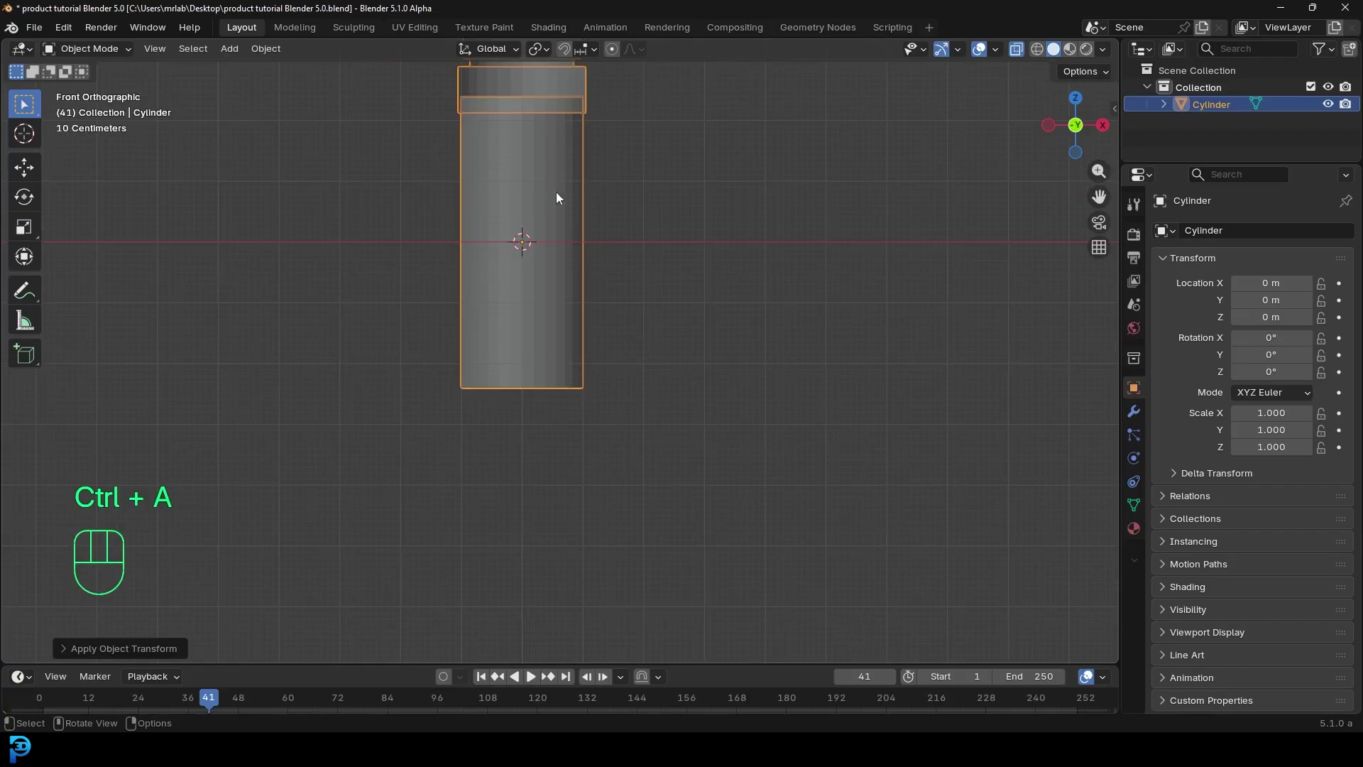
key("Tab")
scroll(564, 354, "up", 5)
key("ctrl")
key("ctrl+b")
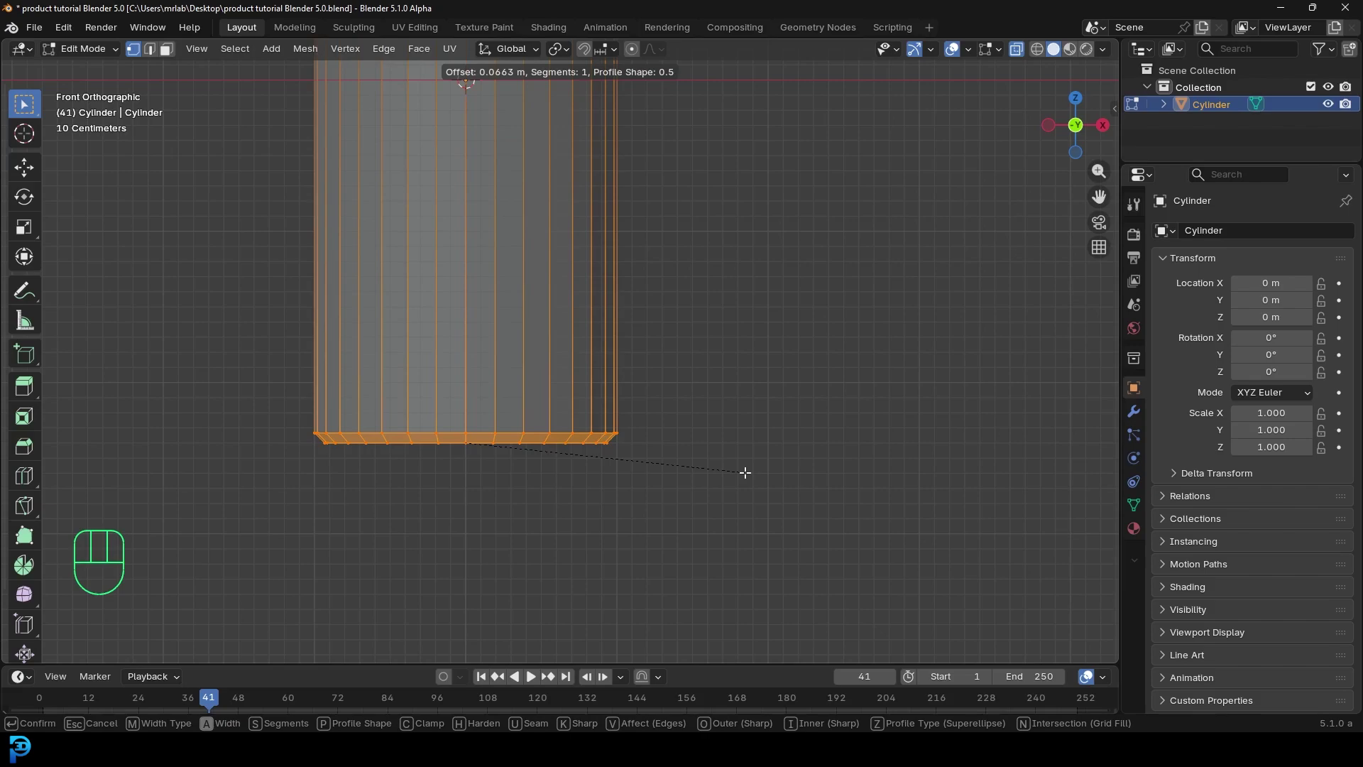
scroll(744, 472, "up", 1)
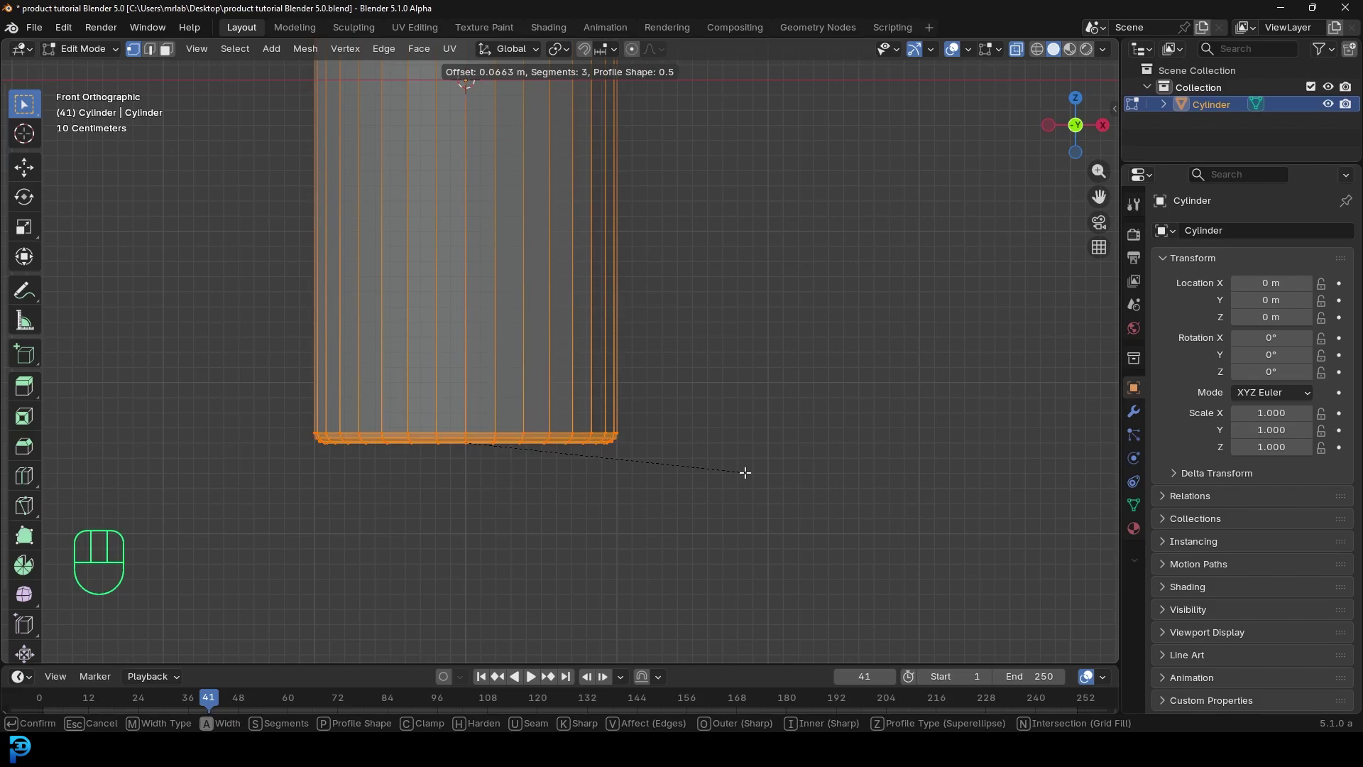
left_click(745, 472)
Zoom around the bevelled base and switch to face selection.
scroll(582, 344, "down", 4)
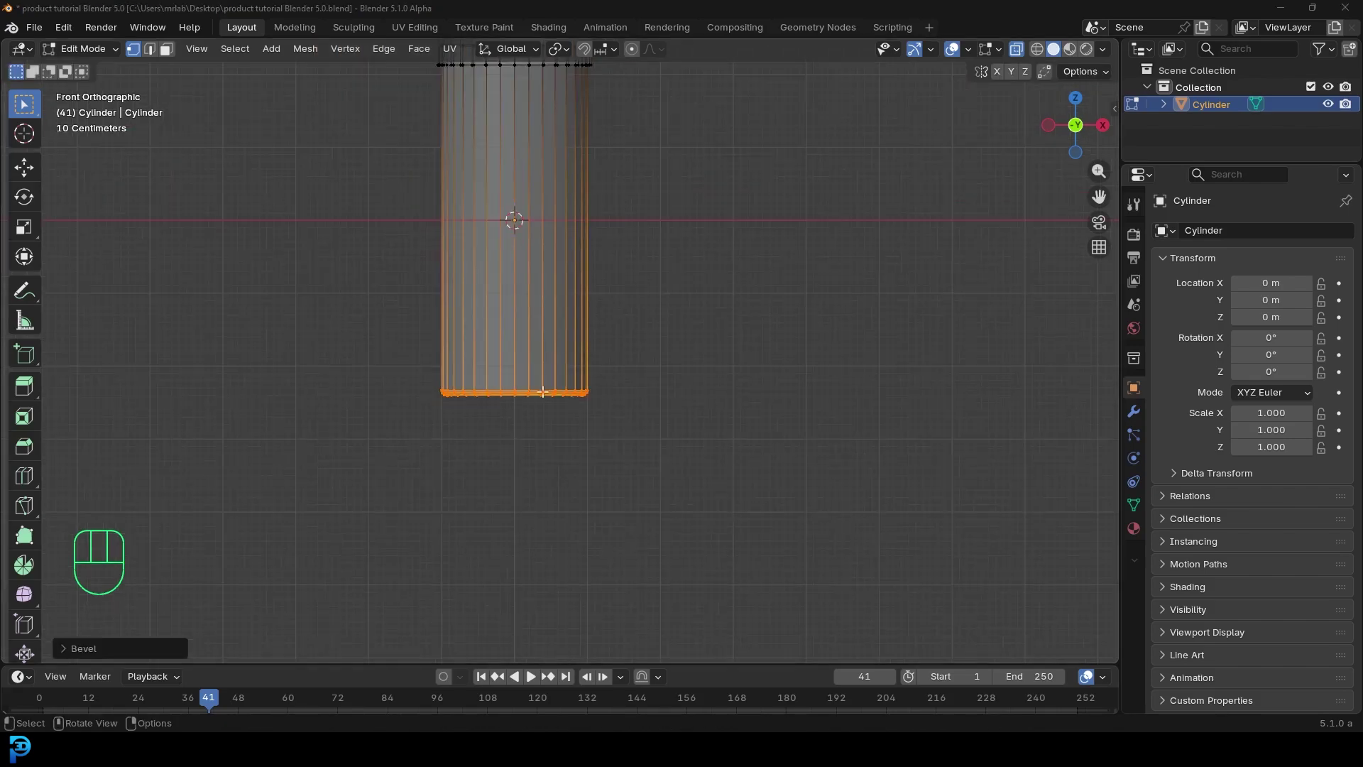
scroll(563, 433, "up", 2)
left_click(166, 49)
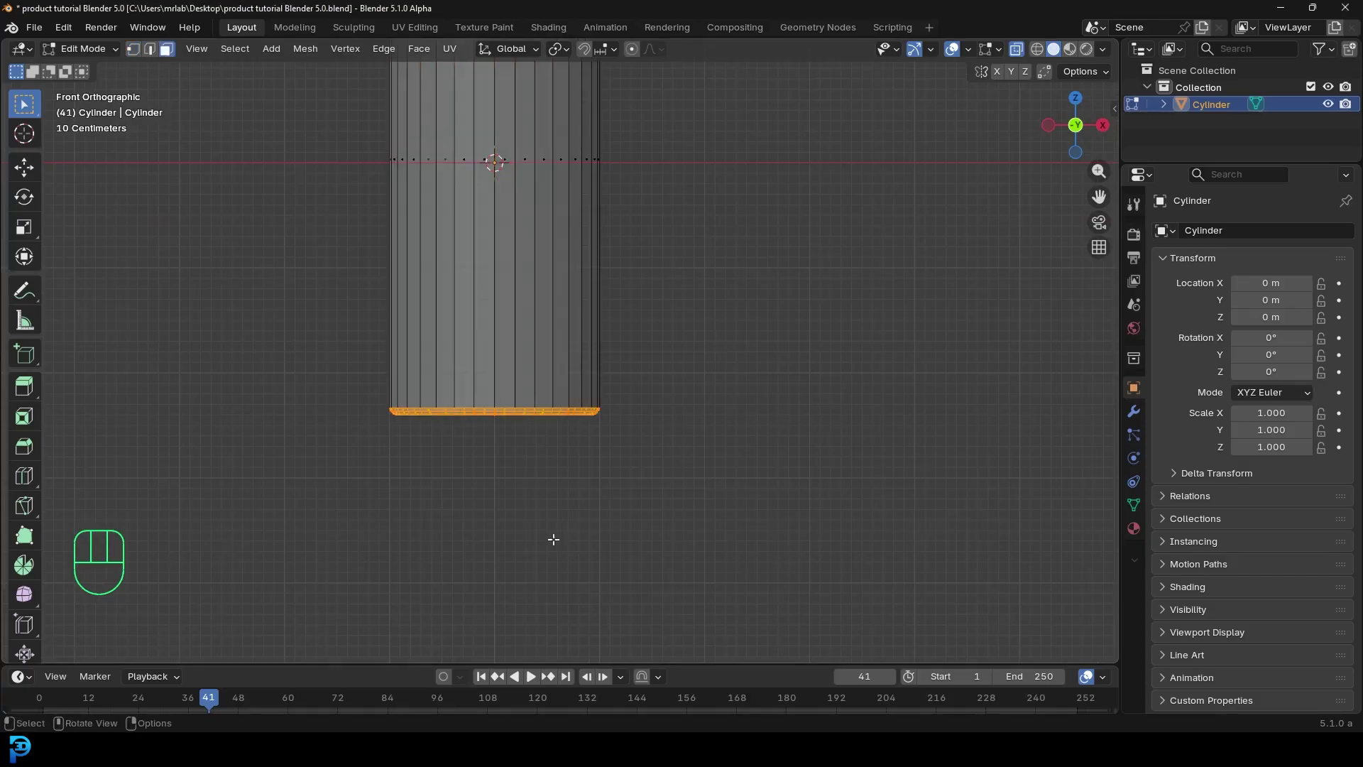
With X-ray off, inset the bottom cap face, extrude it inward and shrink it into a recessed dimple.
middle_click_drag(560, 542, 489, 403)
left_click(489, 403)
scroll(520, 423, "up", 1)
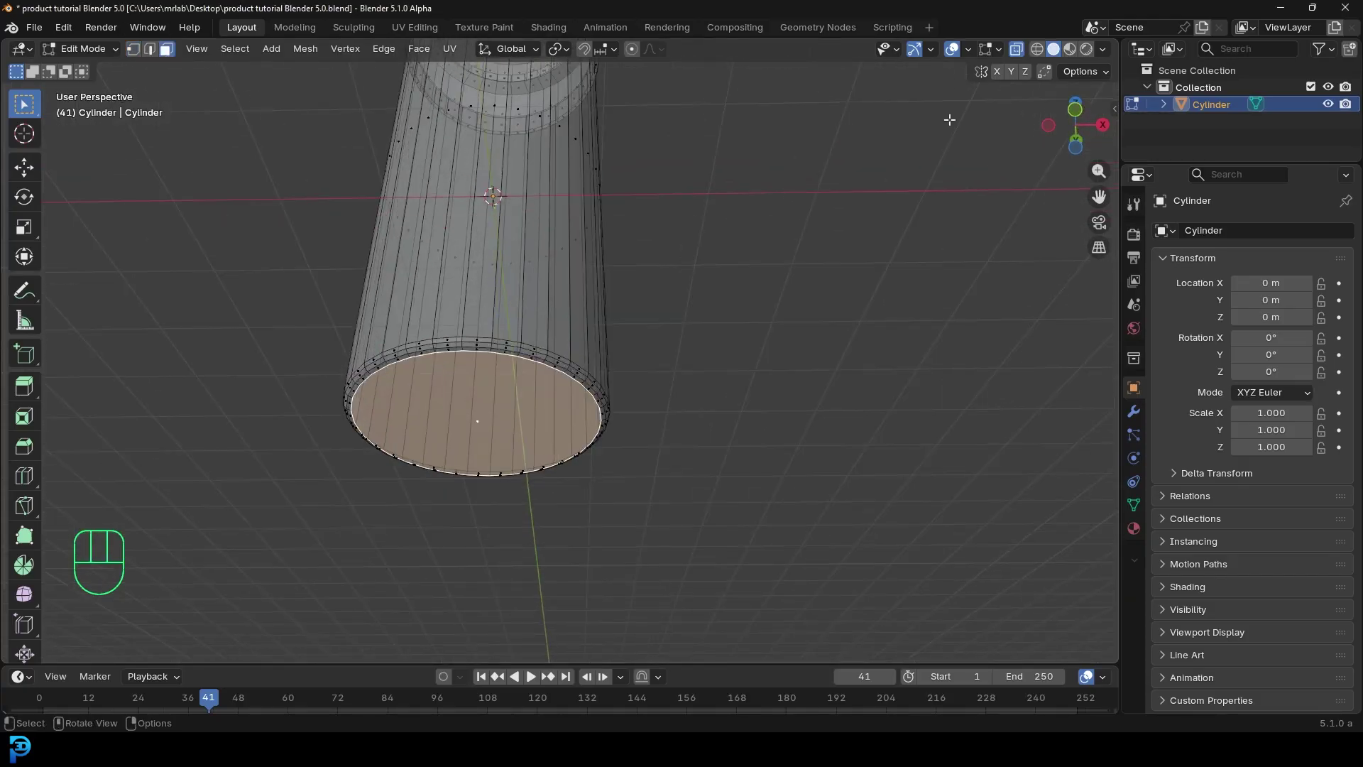
left_click(1016, 49)
scroll(591, 479, "up", 1)
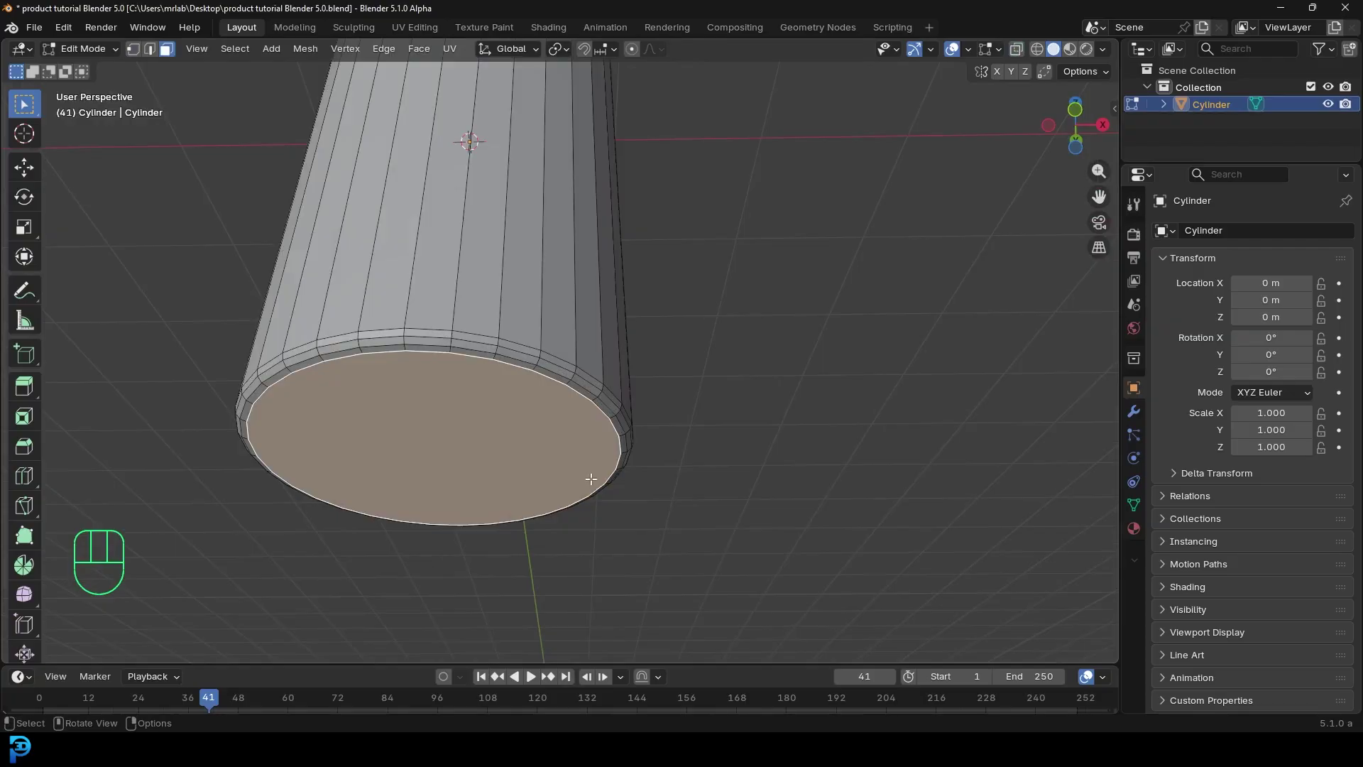
key("i")
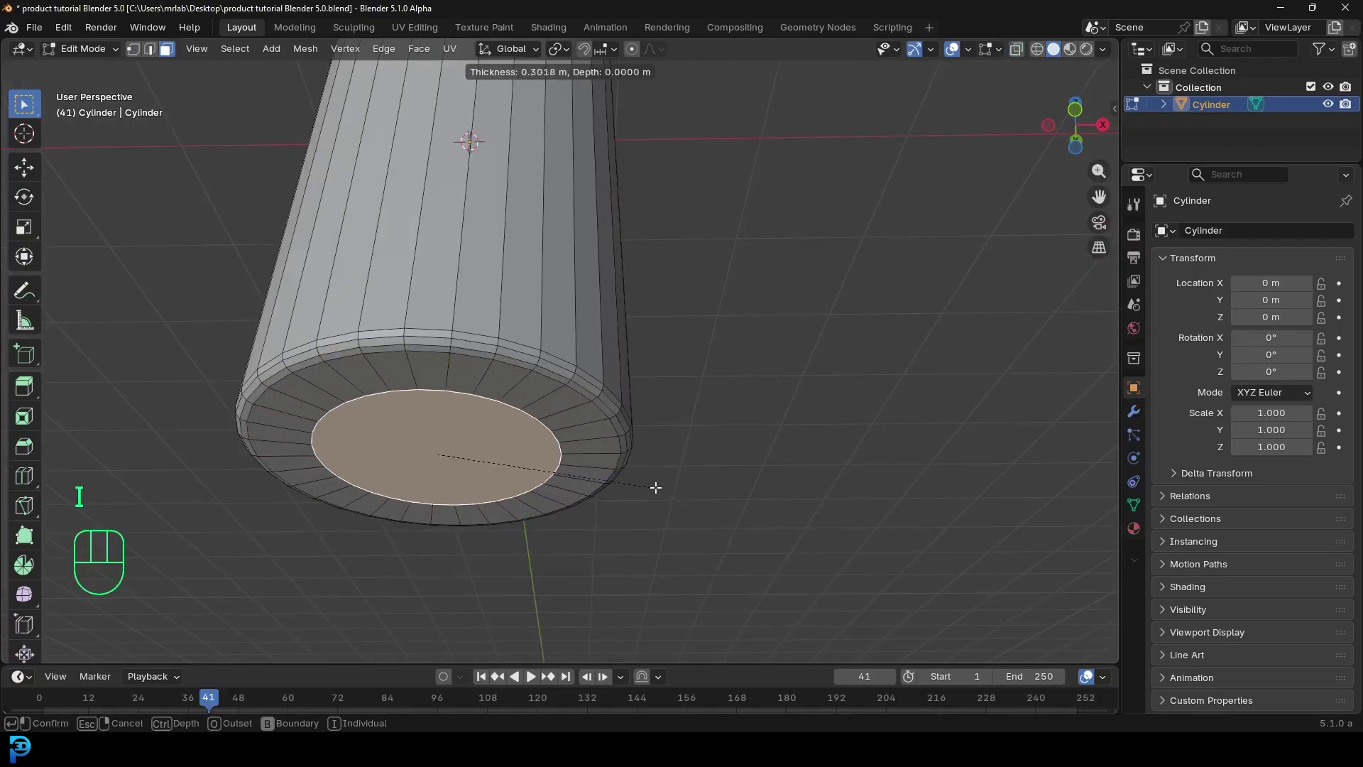
left_click(639, 484)
key("e")
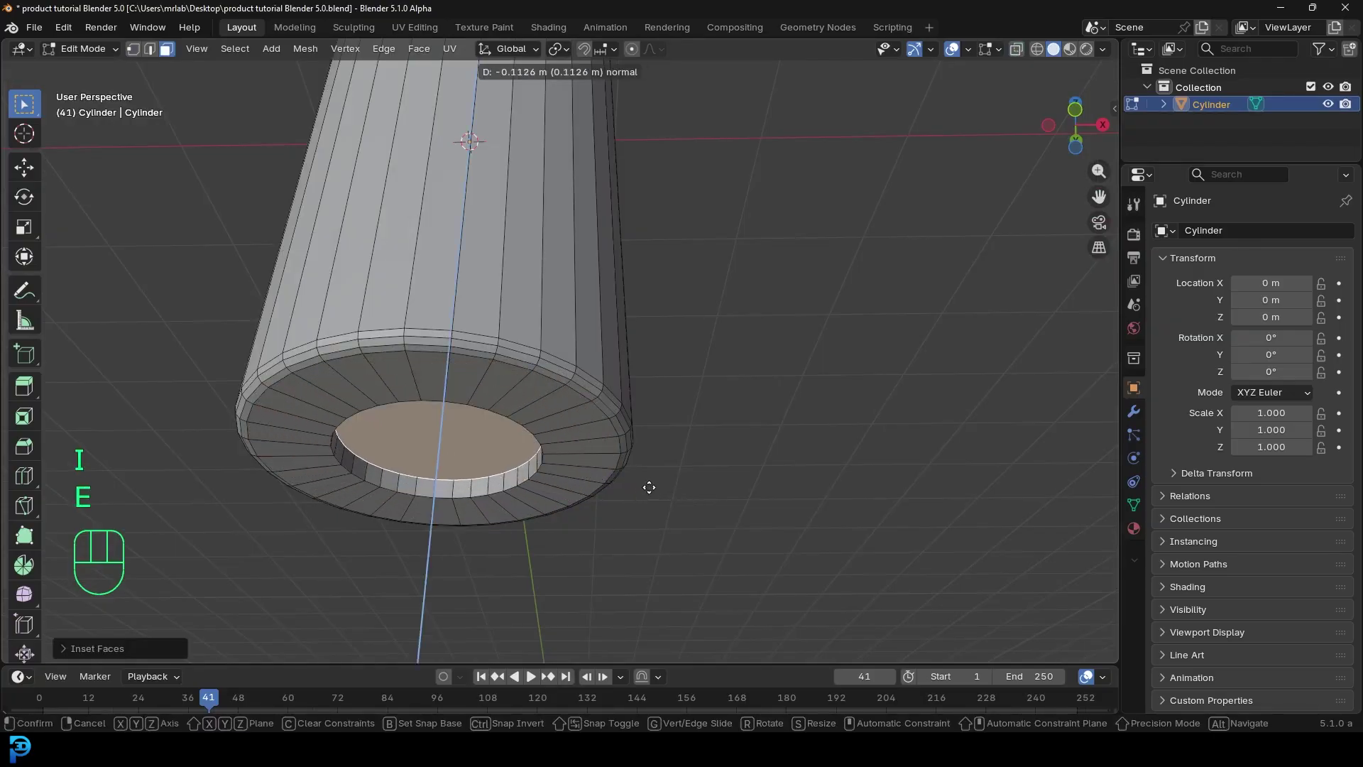
left_click(649, 487)
key("s")
left_click(659, 492)
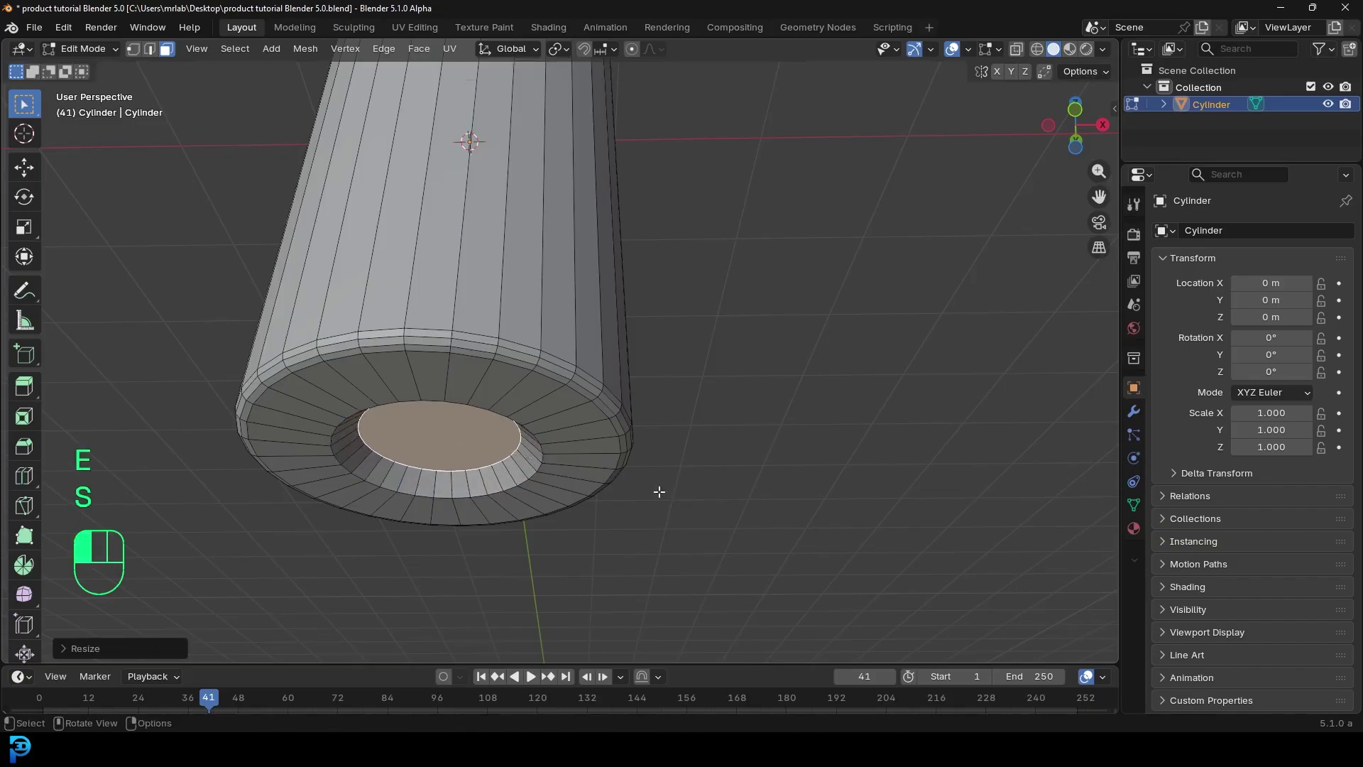
Select the edge loop around the inset rim and start bevelling it.
left_click(150, 49)
scroll(360, 536, "up", 2)
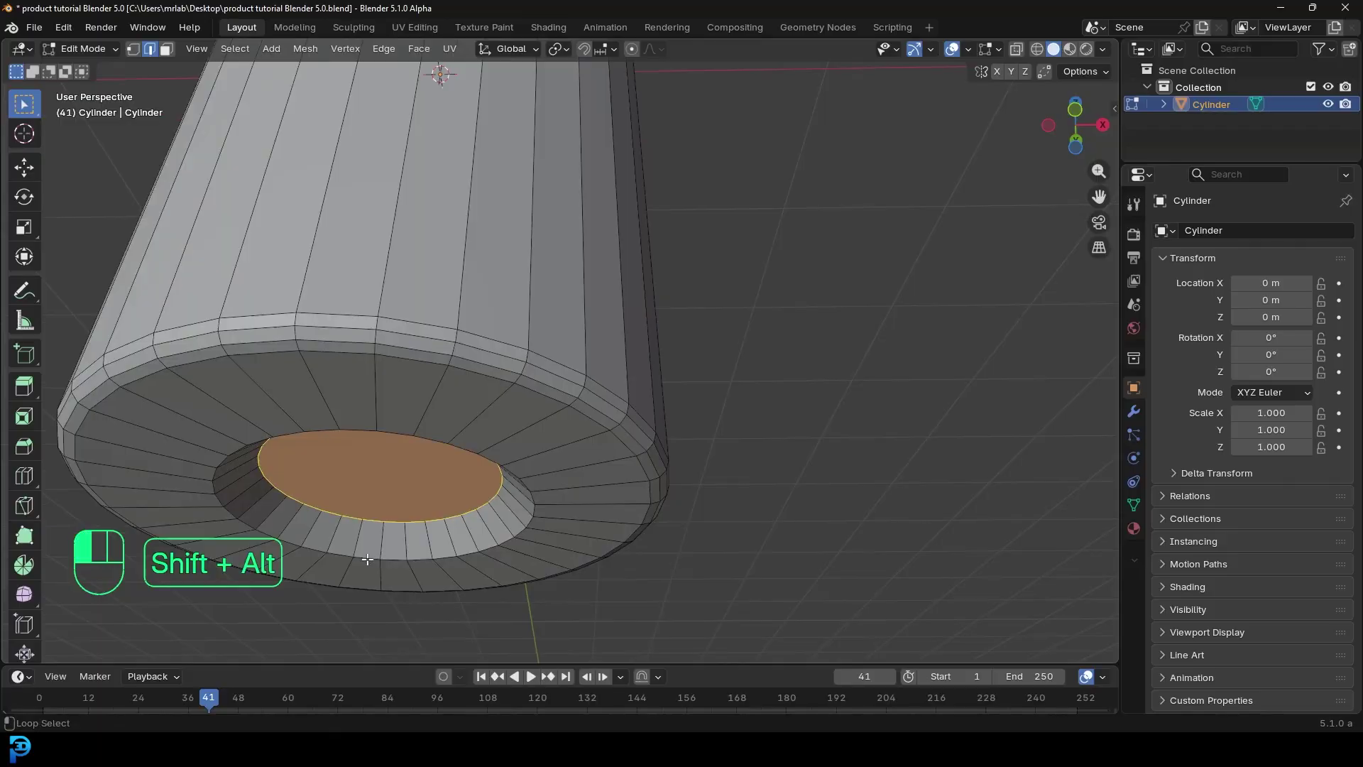
left_click(367, 559, "alt+shift")
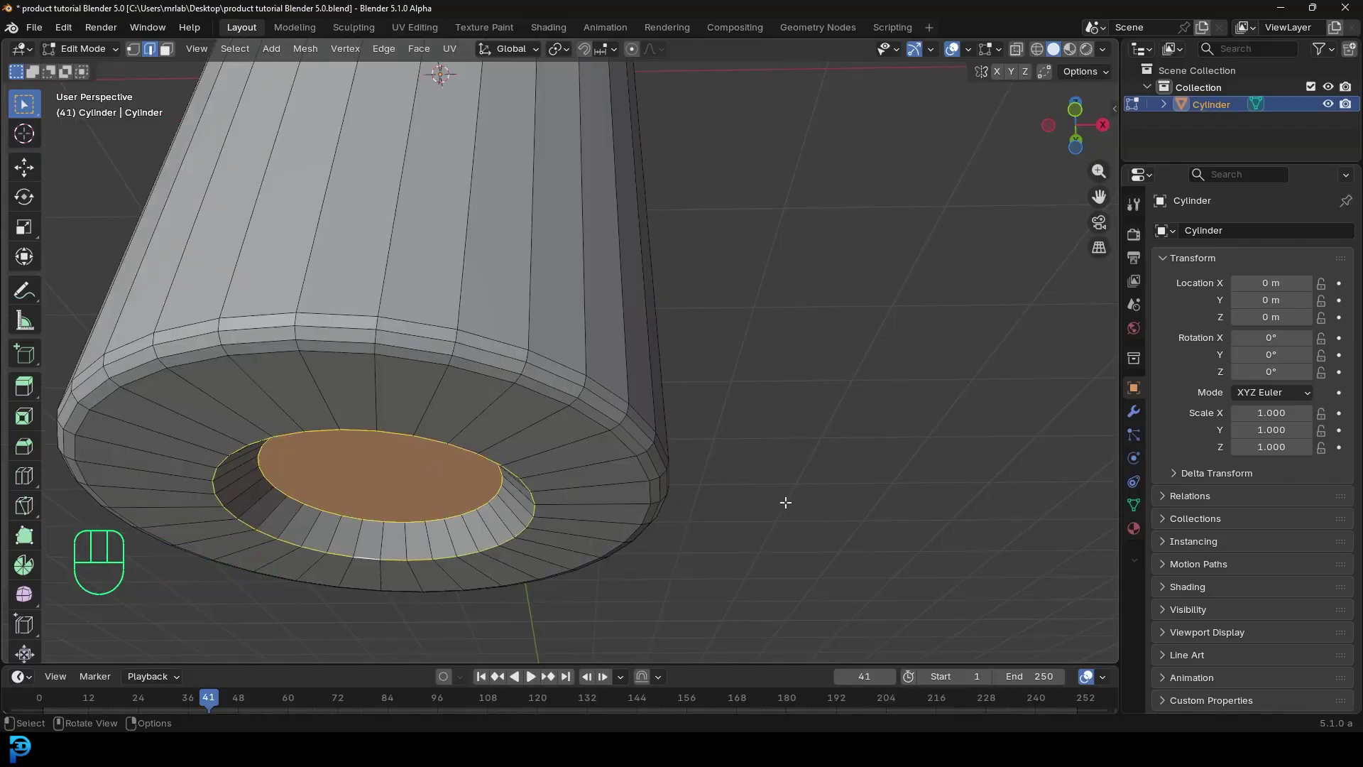
key("ctrl+b")
key("shift")
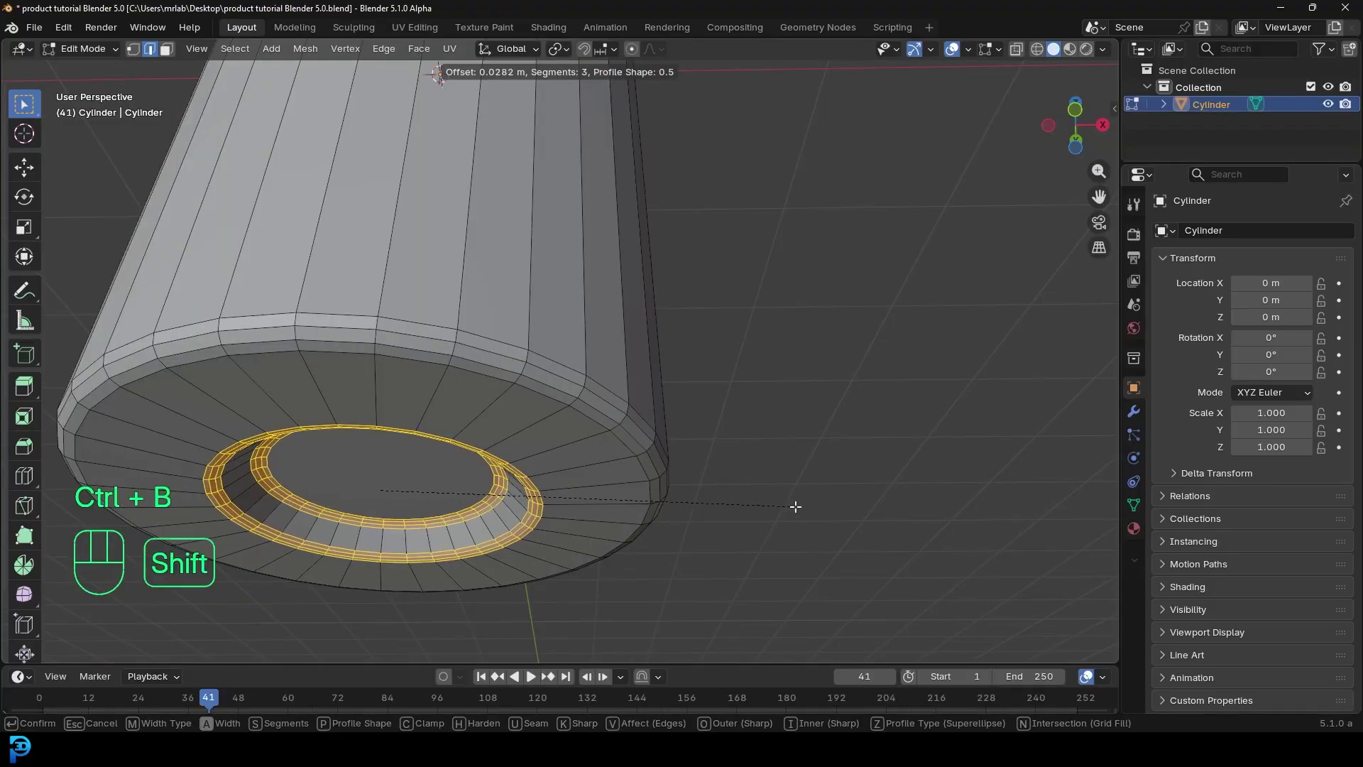
Finish the base rim bevel at about 0.028 m and clear the selection.
left_click(796, 506)
middle_click_drag(556, 407, 543, 369)
scroll(543, 369, "down", 5)
scroll(542, 362, "up", 5)
key("alt+a")
scroll(541, 359, "up", 4)
middle_click_drag(542, 360, 402, 329, "shift")
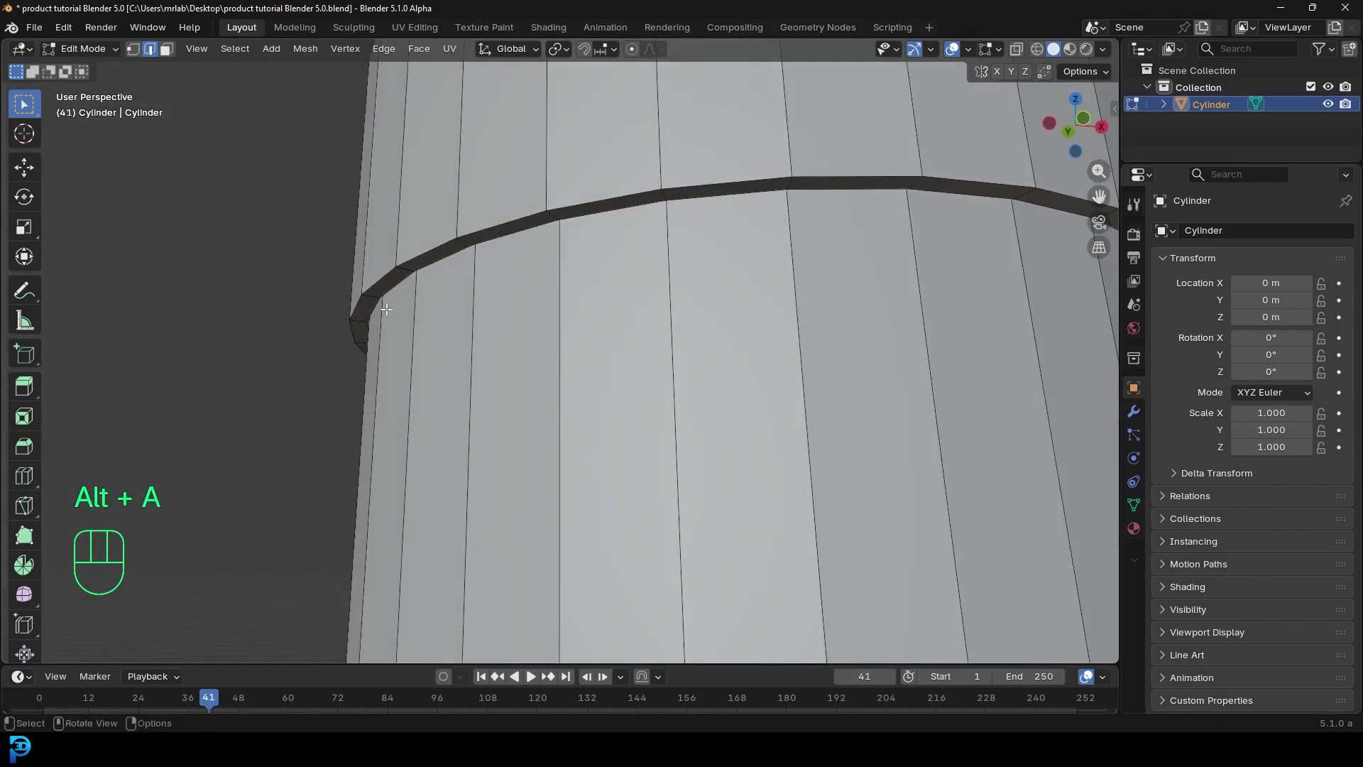
key("alt+a")
scroll(402, 329, "up", 4)
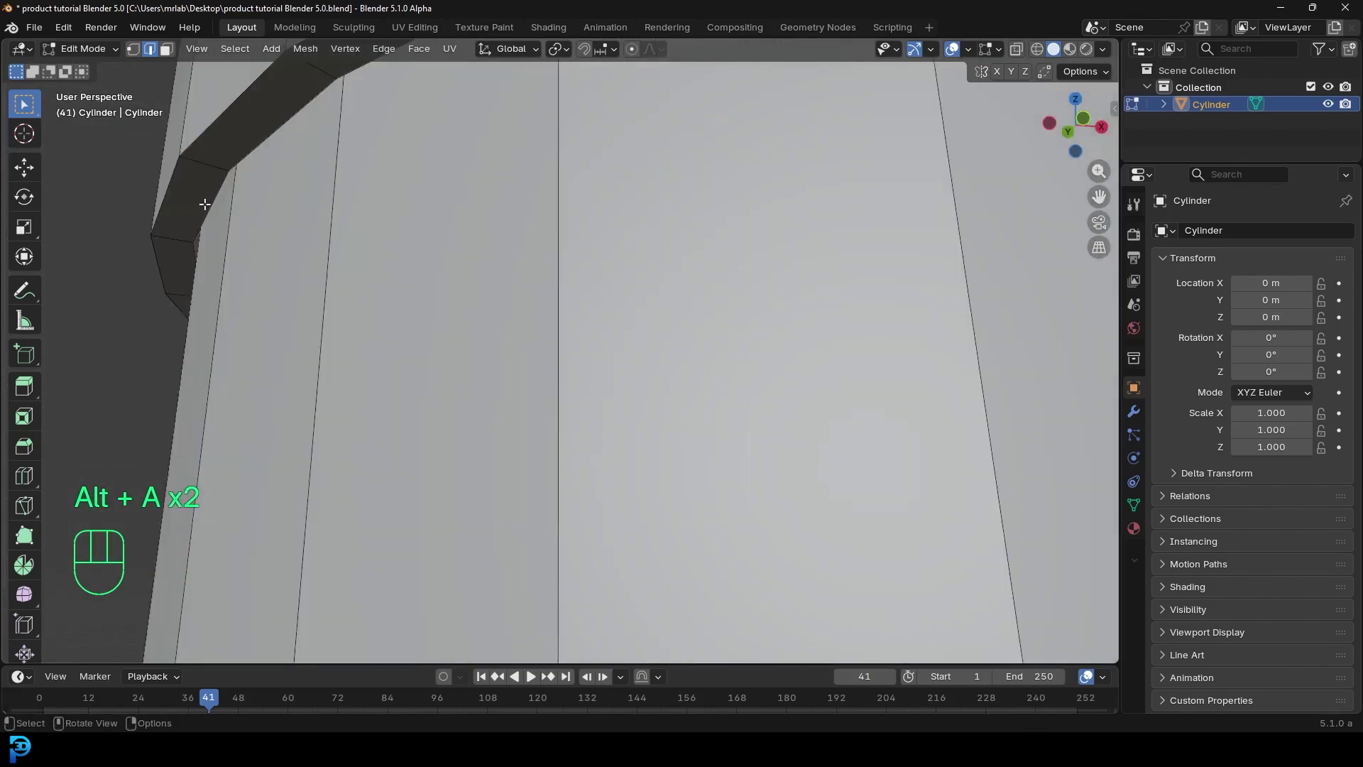
In wireframe shading, select the first shoulder band edge loops, then return to solid shading.
key("shift+alt")
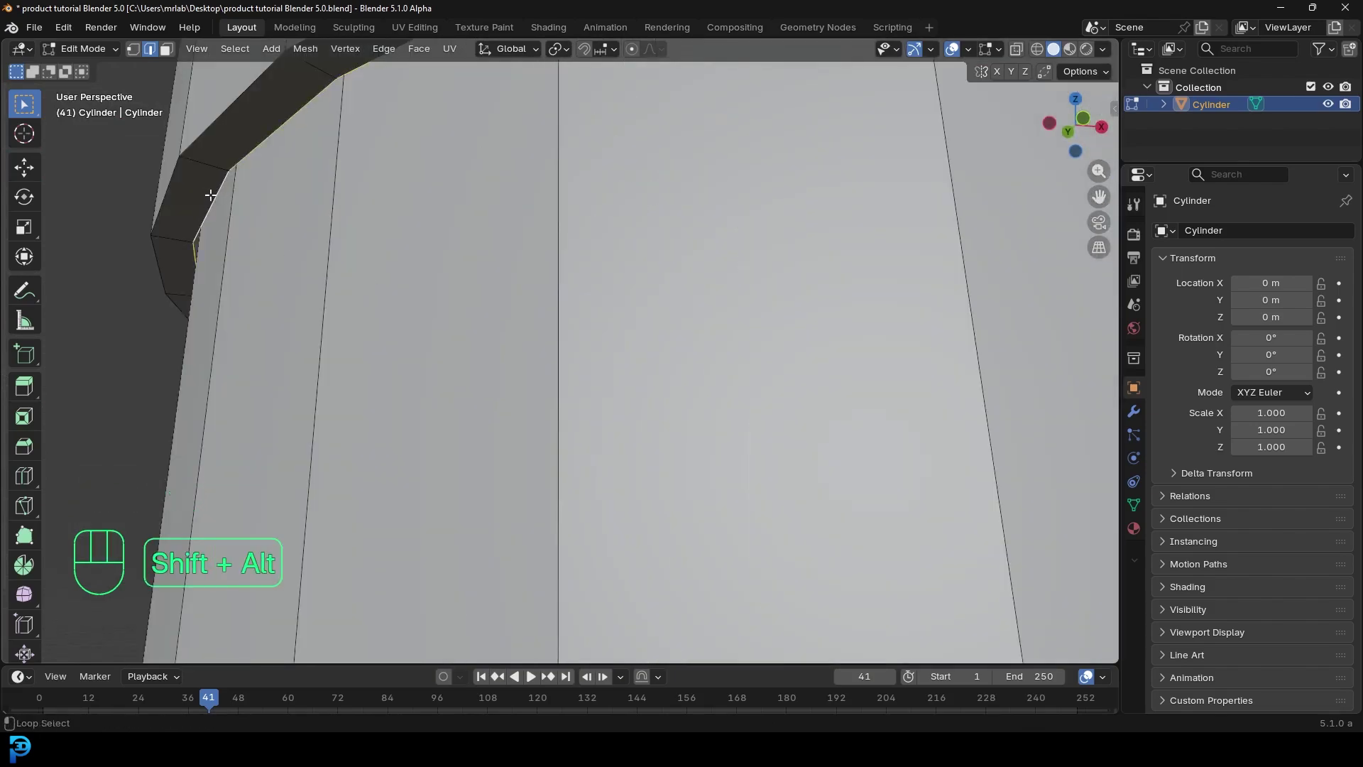
scroll(383, 67, "down", 5)
key("z")
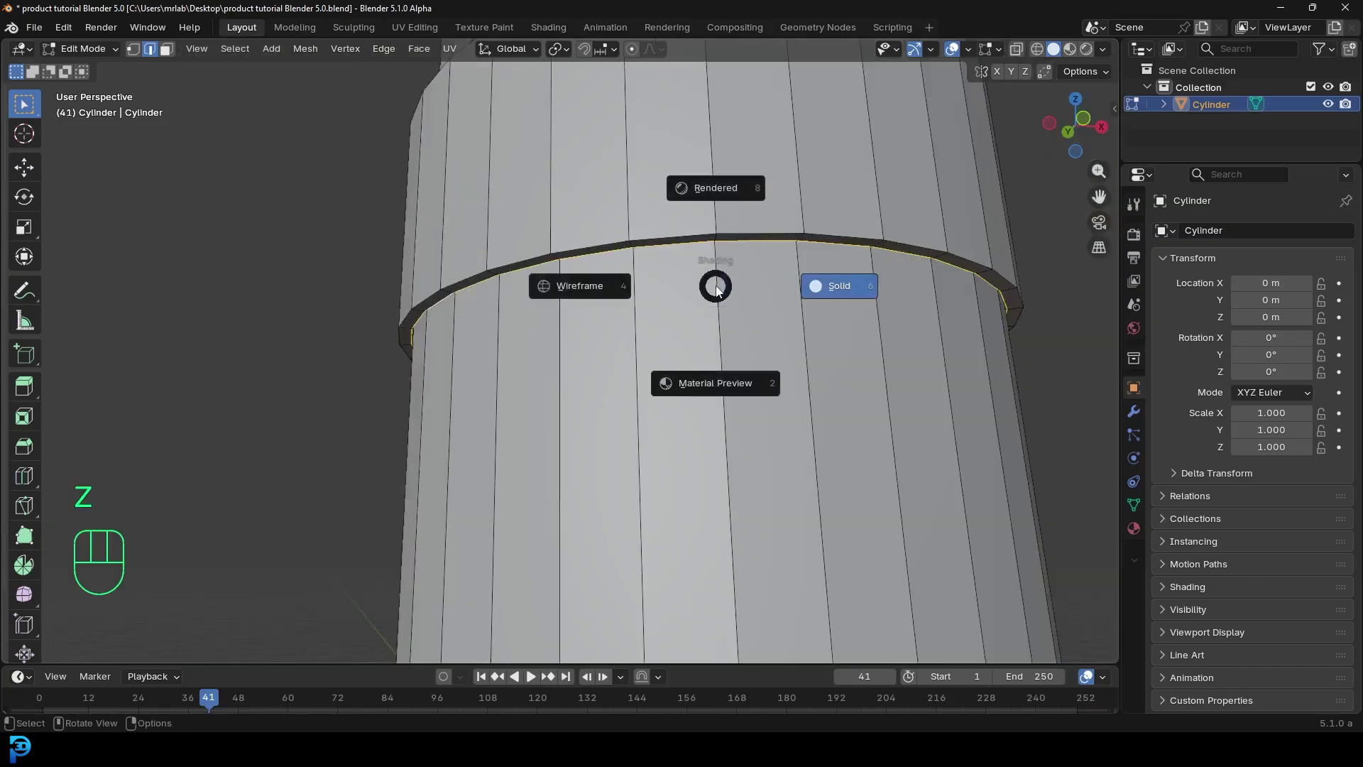
key("4")
scroll(371, 206, "up", 3)
left_click(371, 198, "alt+shift")
key("z")
scroll(447, 154, "up", 5)
Add the shoulder band's remaining ring edge loops to the selection.
scroll(617, 138, "down", 6)
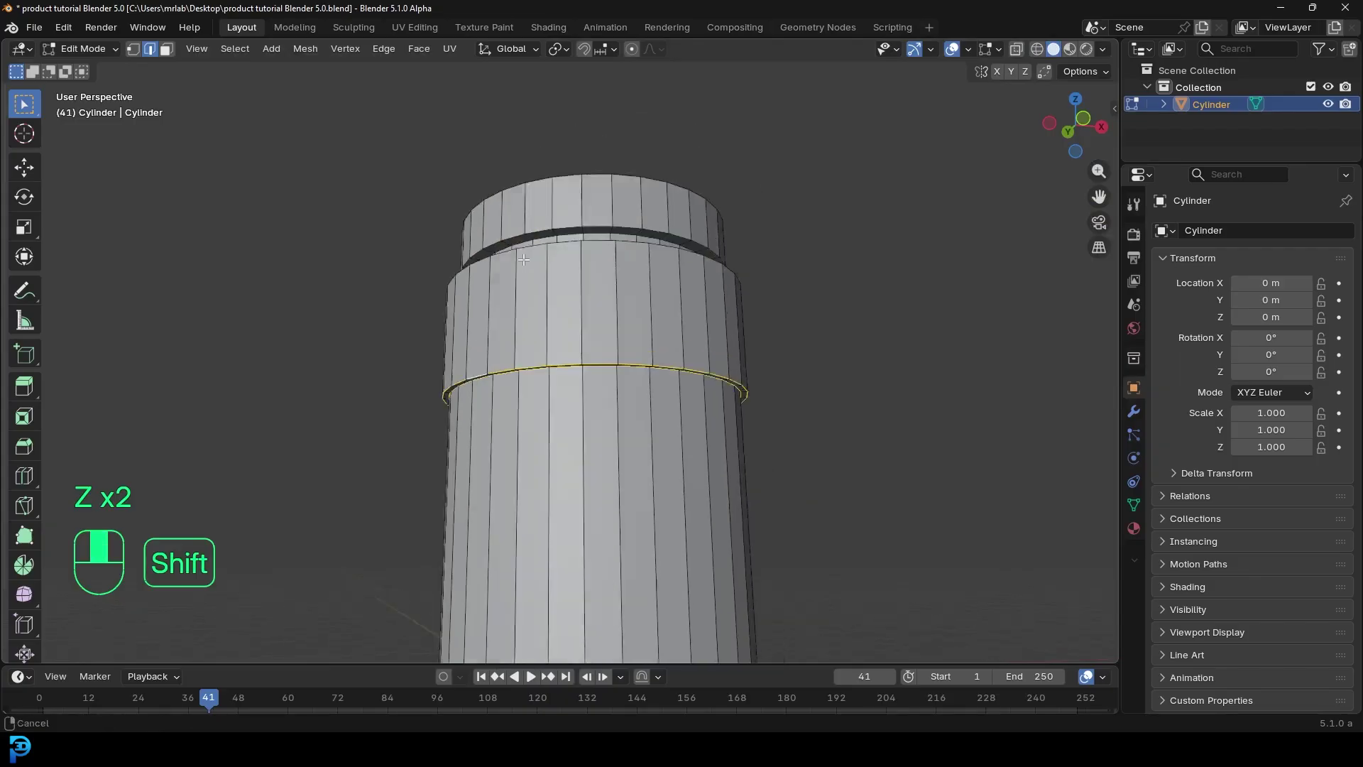
middle_click_drag(554, 234, 509, 284, "shift")
middle_click_drag(447, 249, 497, 326)
scroll(513, 374, "up", 6)
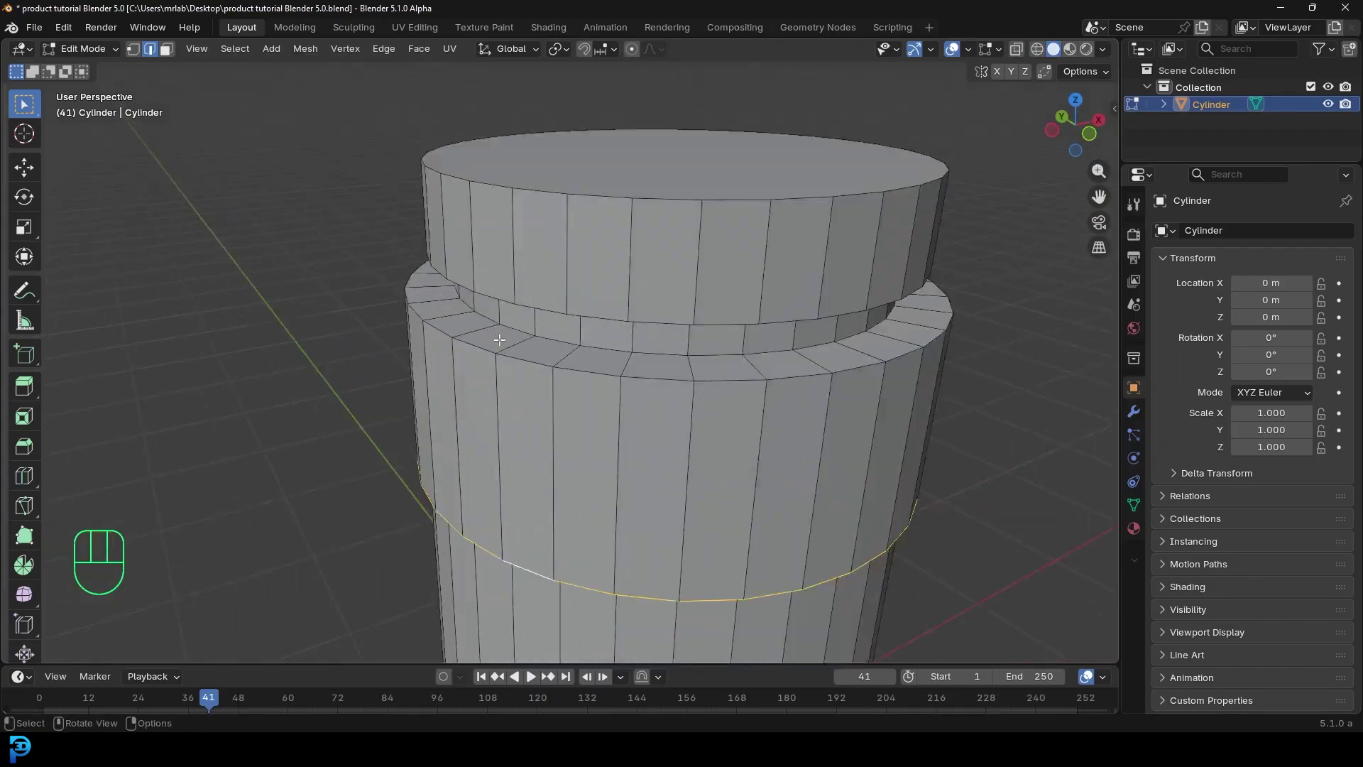
left_click(511, 374, "alt+shift")
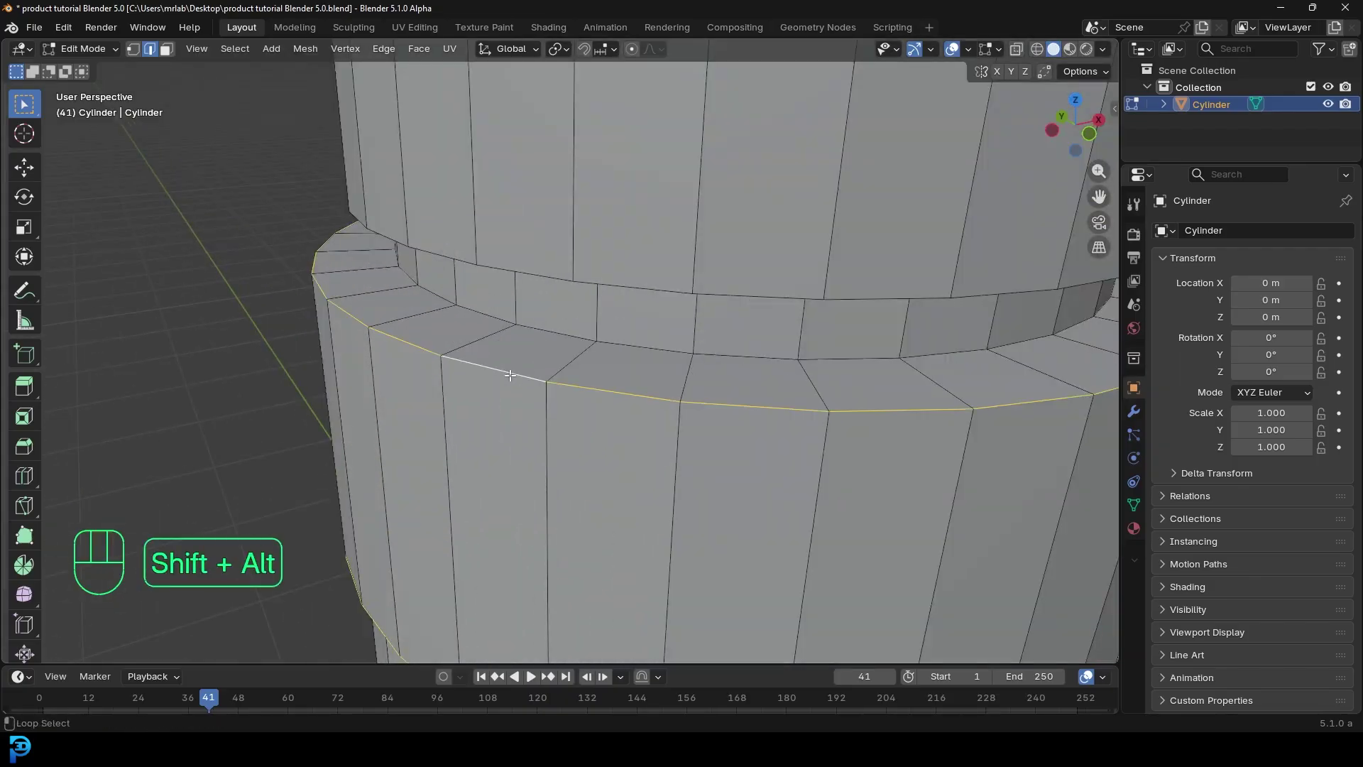
left_click(549, 323, "alt+shift")
left_click(548, 274, "alt+shift")
scroll(549, 274, "down", 5)
middle_click_drag(549, 274, 559, 210)
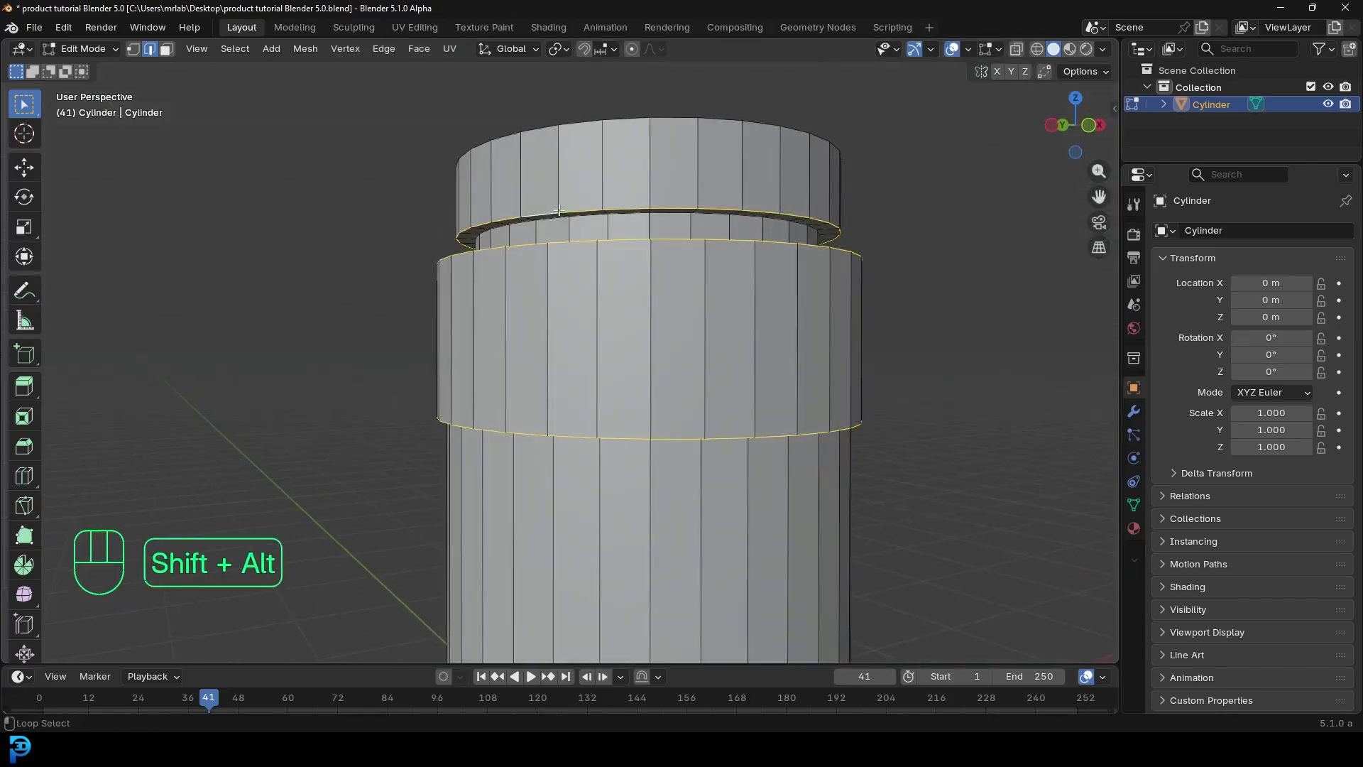
middle_click_drag(537, 113, 753, 440)
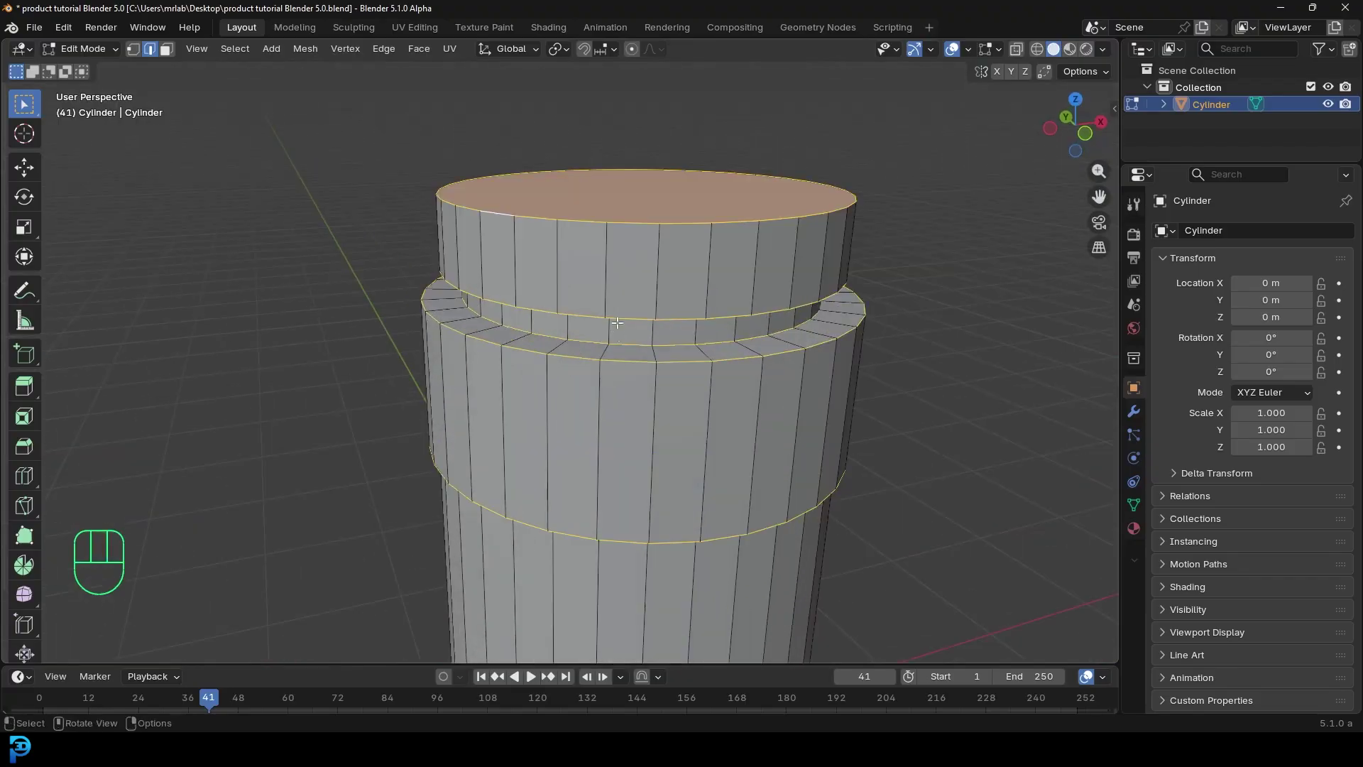
scroll(774, 466, "up", 5)
Bevel the selected band loops with 2 segments at roughly 0.0118 m, redoing a first attempt.
key("ctrl+b")
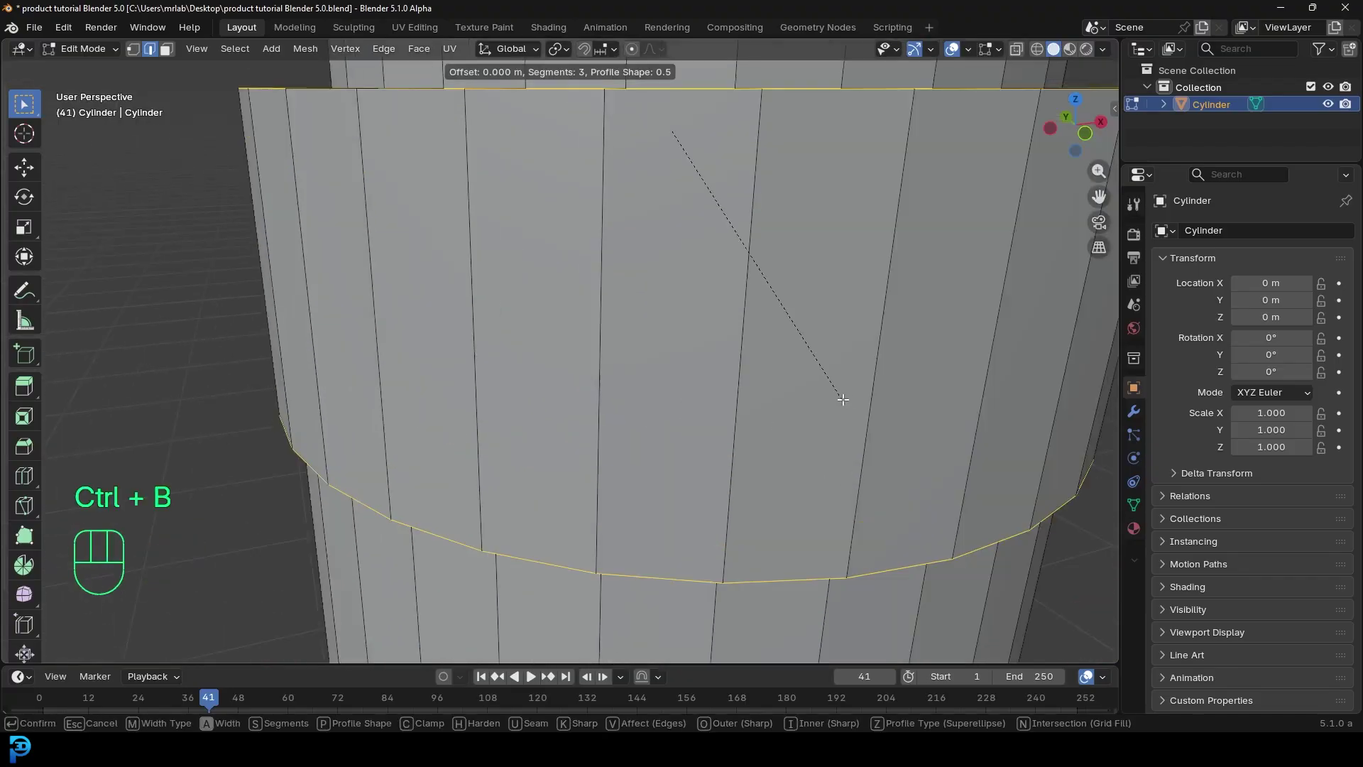
left_click(912, 365)
scroll(827, 383, "down", 5)
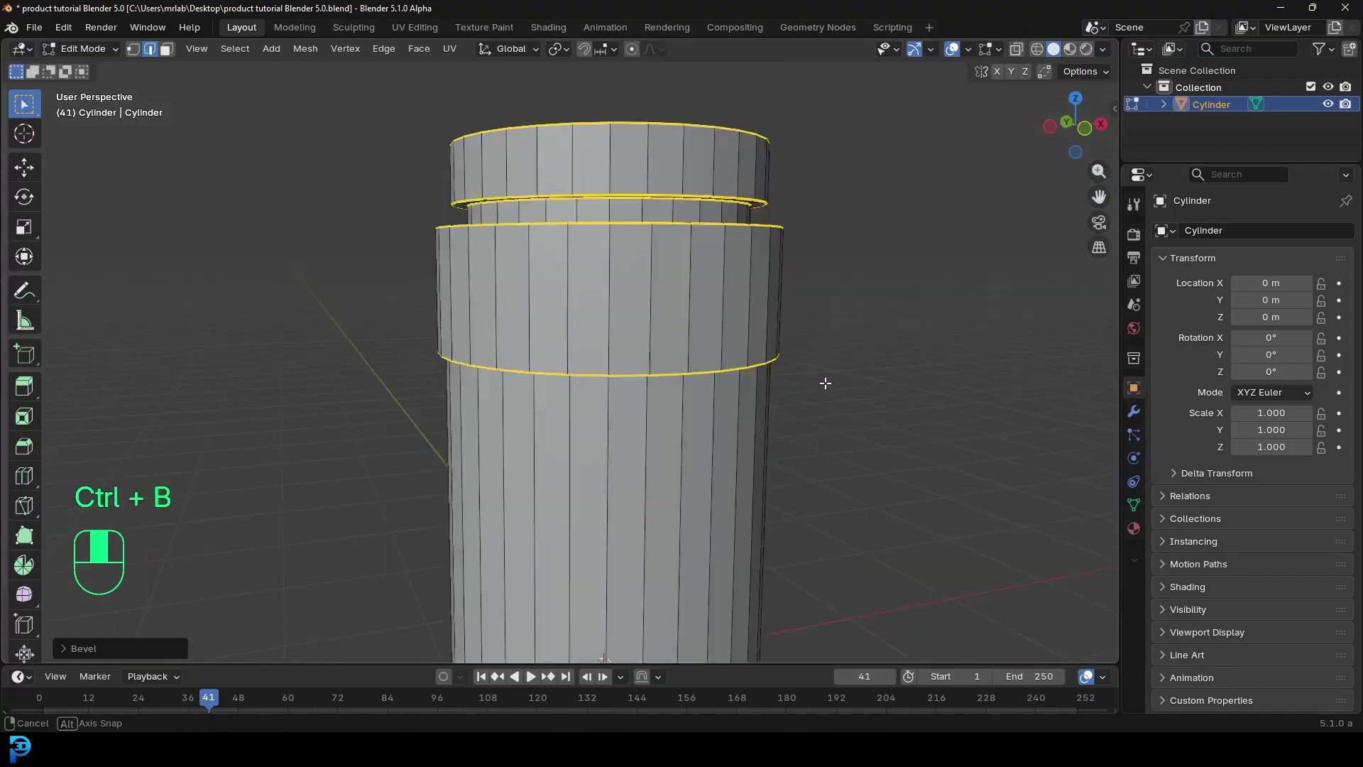
scroll(828, 384, "up", 8)
key("ctrl+z")
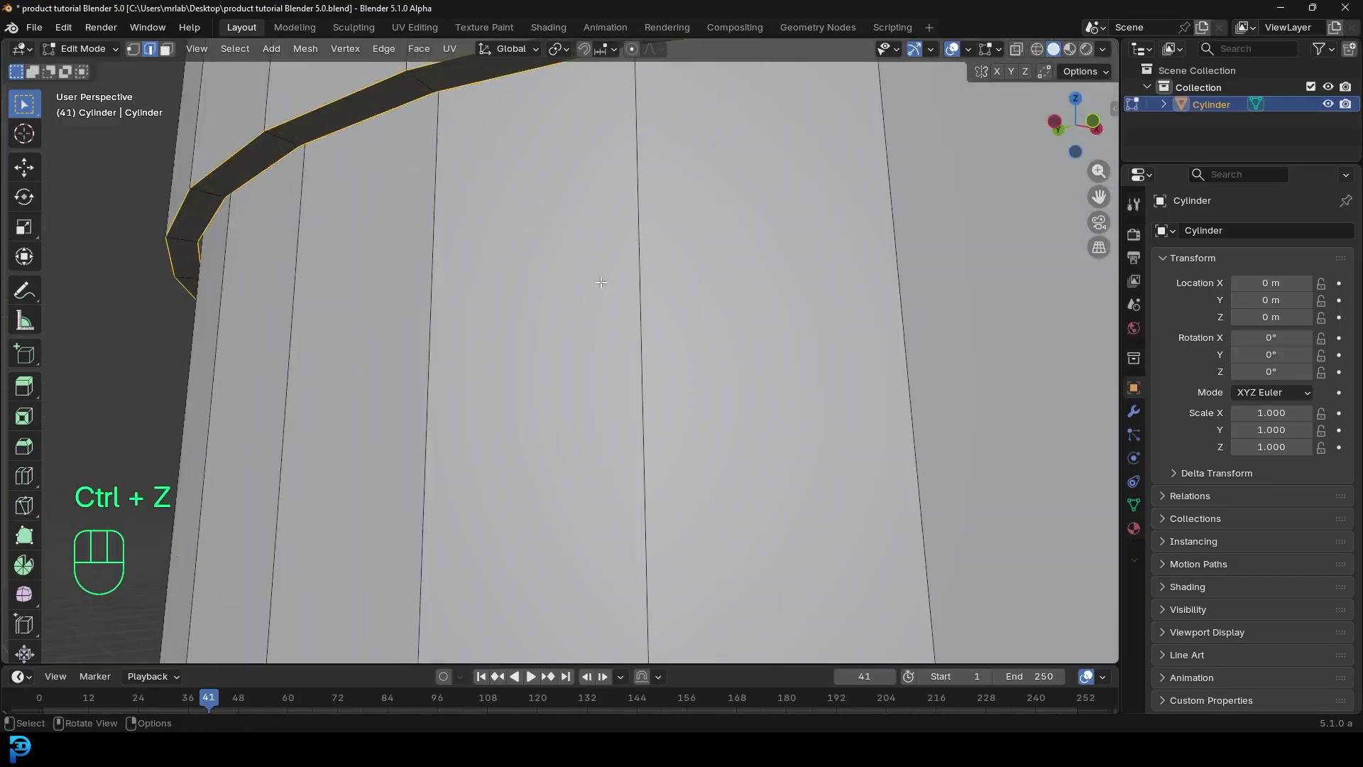
key("ctrl+b")
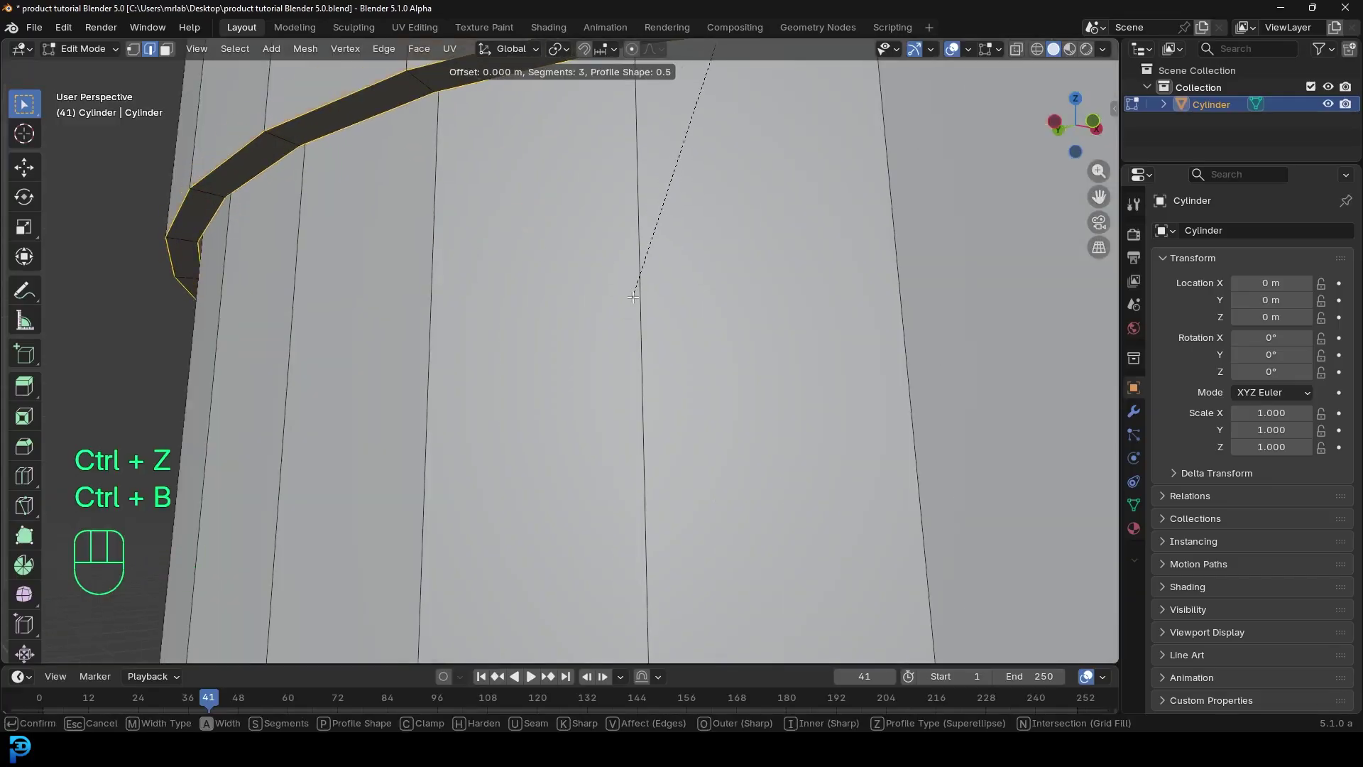
scroll(632, 294, "up", 1)
scroll(624, 351, "down", 1)
scroll(623, 352, "down", 1)
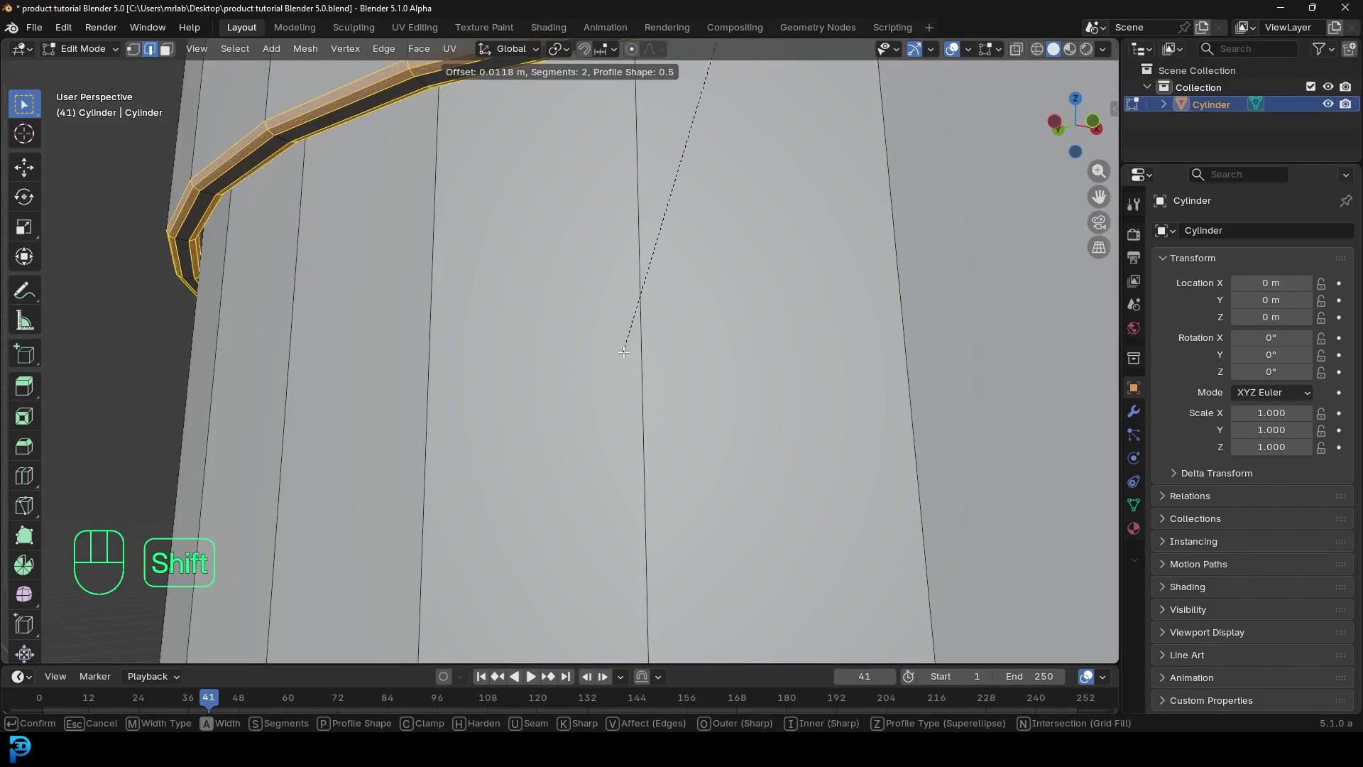
left_click(638, 334)
middle_click_drag(639, 333, 564, 376)
scroll(593, 363, "up", 3)
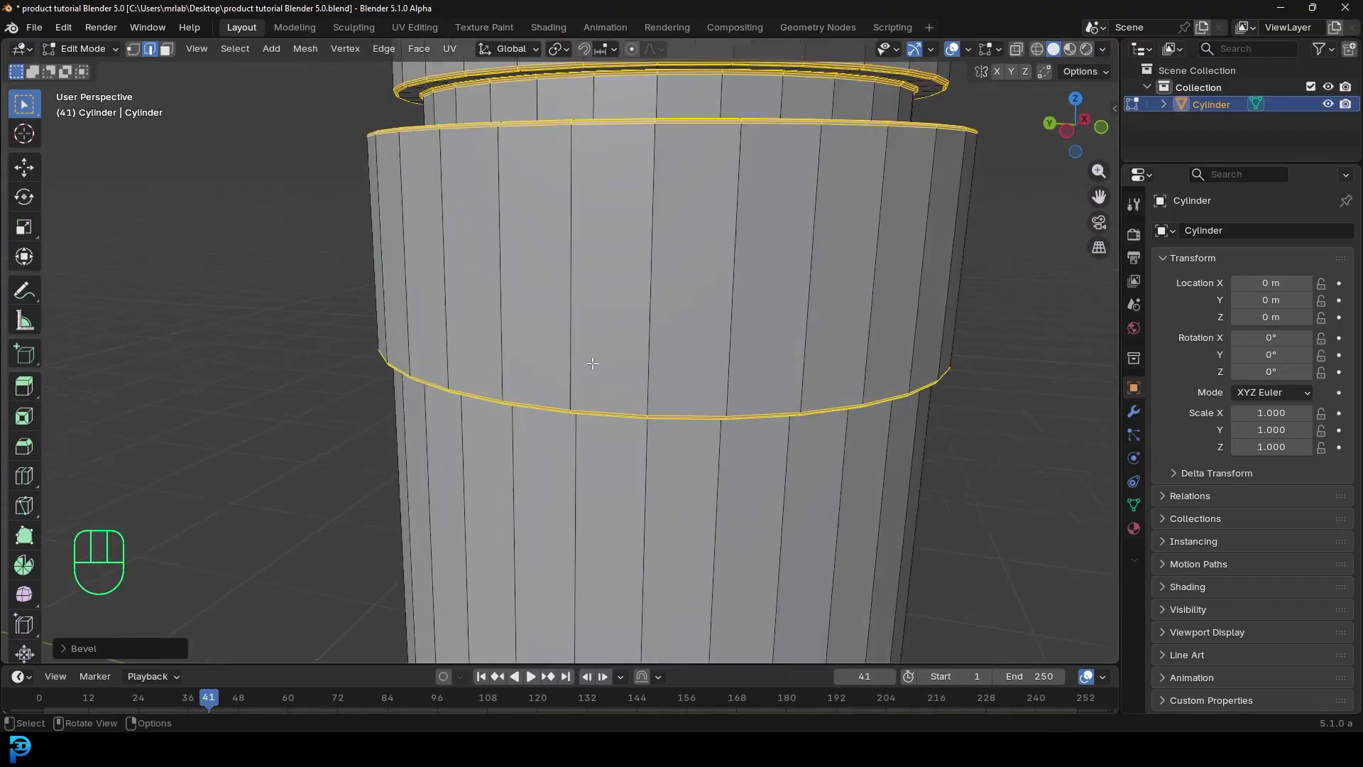
key("ctrl+r")
Add supporting loop cuts on the shoulder band near its bottom and top rims.
left_click(589, 276)
left_click(571, 401)
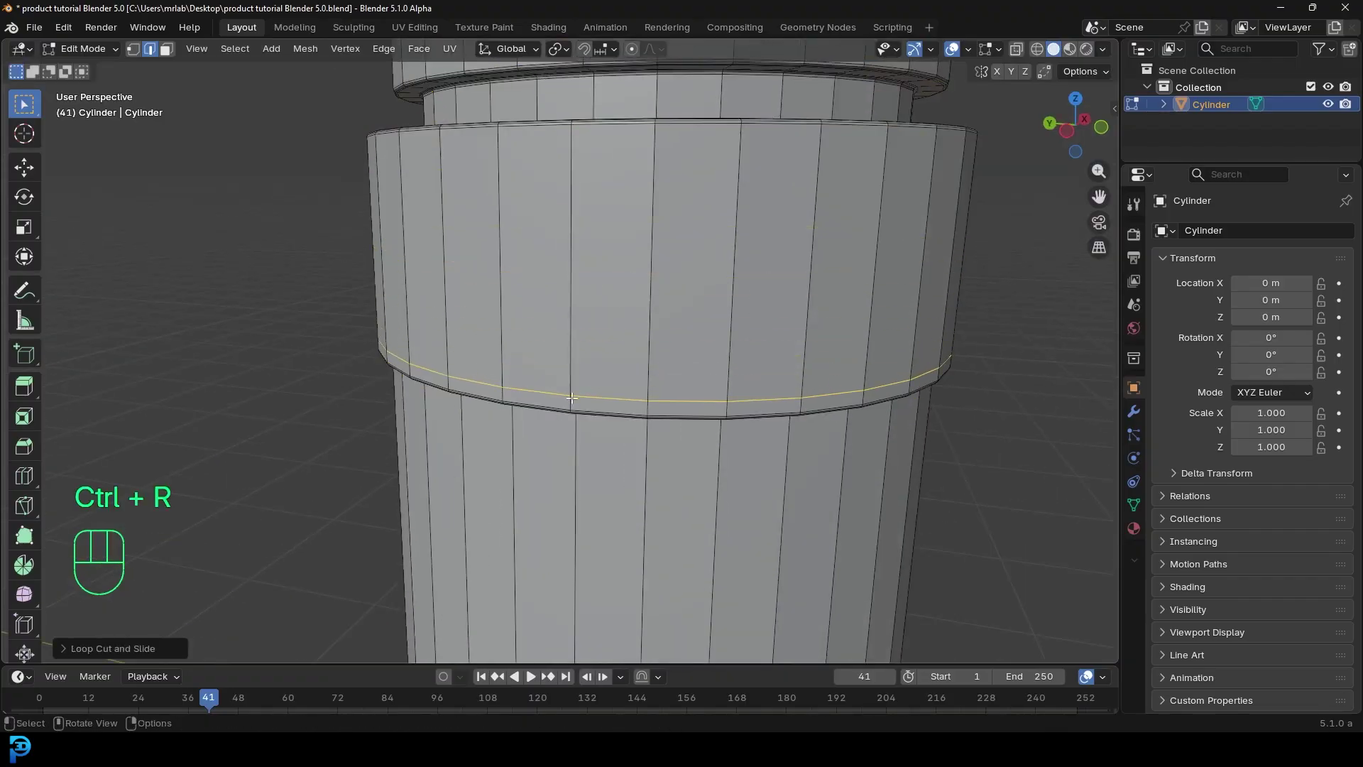
key("ctrl+r")
left_click(589, 238)
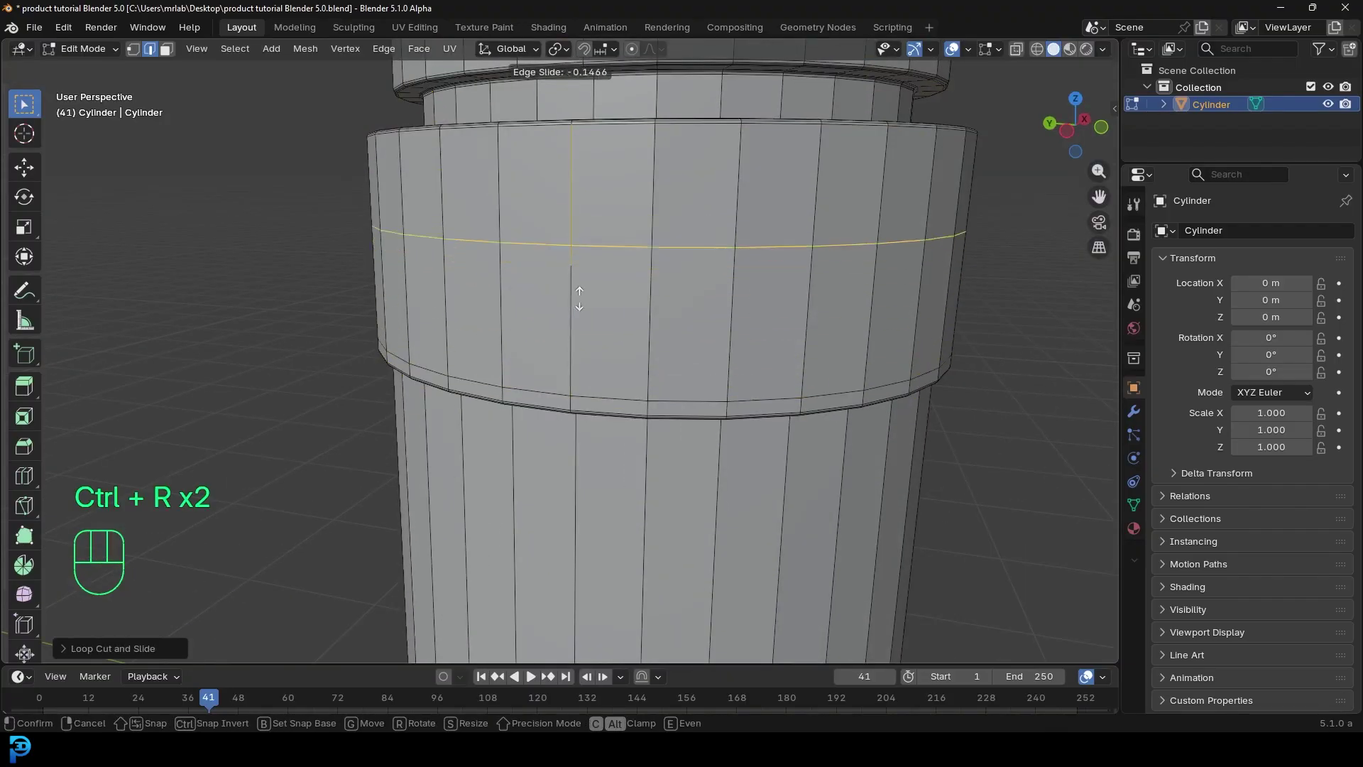
left_click(604, 200)
scroll(604, 201, "down", 5)
middle_click_drag(596, 566, 623, 284, "shift")
Add two loop cuts on the bottle body, slid near its top and bottom rims.
key("ctrl+r")
left_click(624, 217)
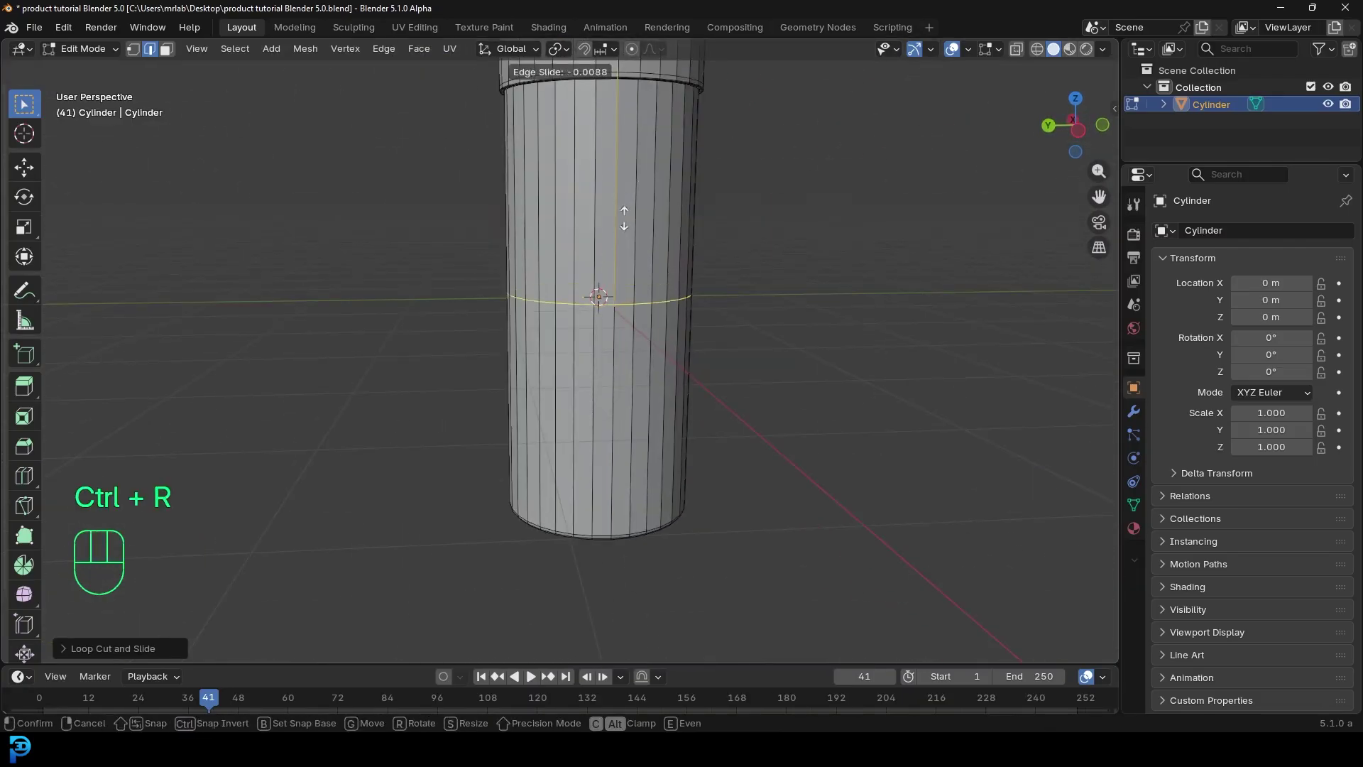
left_click(671, 651)
key("ctrl+r")
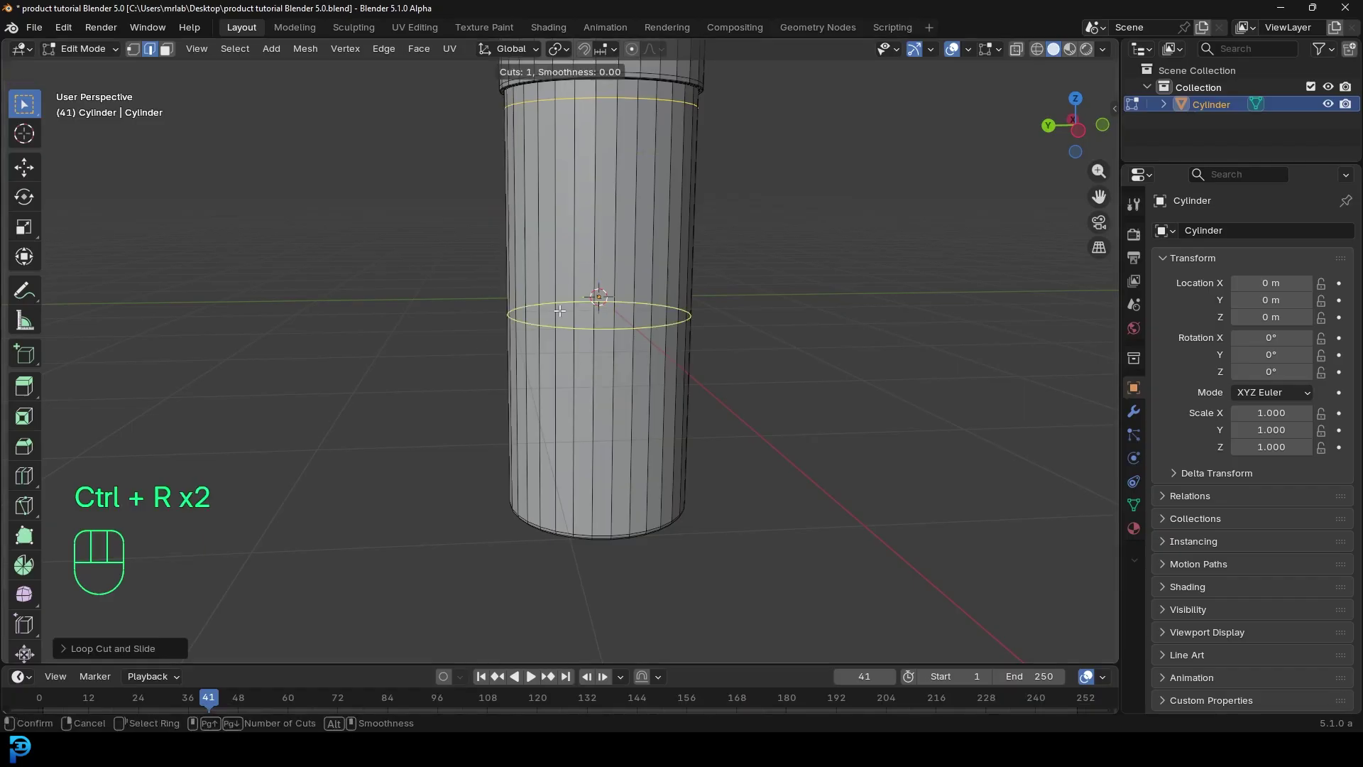
left_click(559, 310)
left_click(615, 509)
scroll(639, 426, "down", 4)
middle_click_drag(639, 425, 612, 388)
Deselect all and inset the cap's top face into a narrow rim ring.
key("alt+a")
middle_click_drag(562, 478, 568, 425)
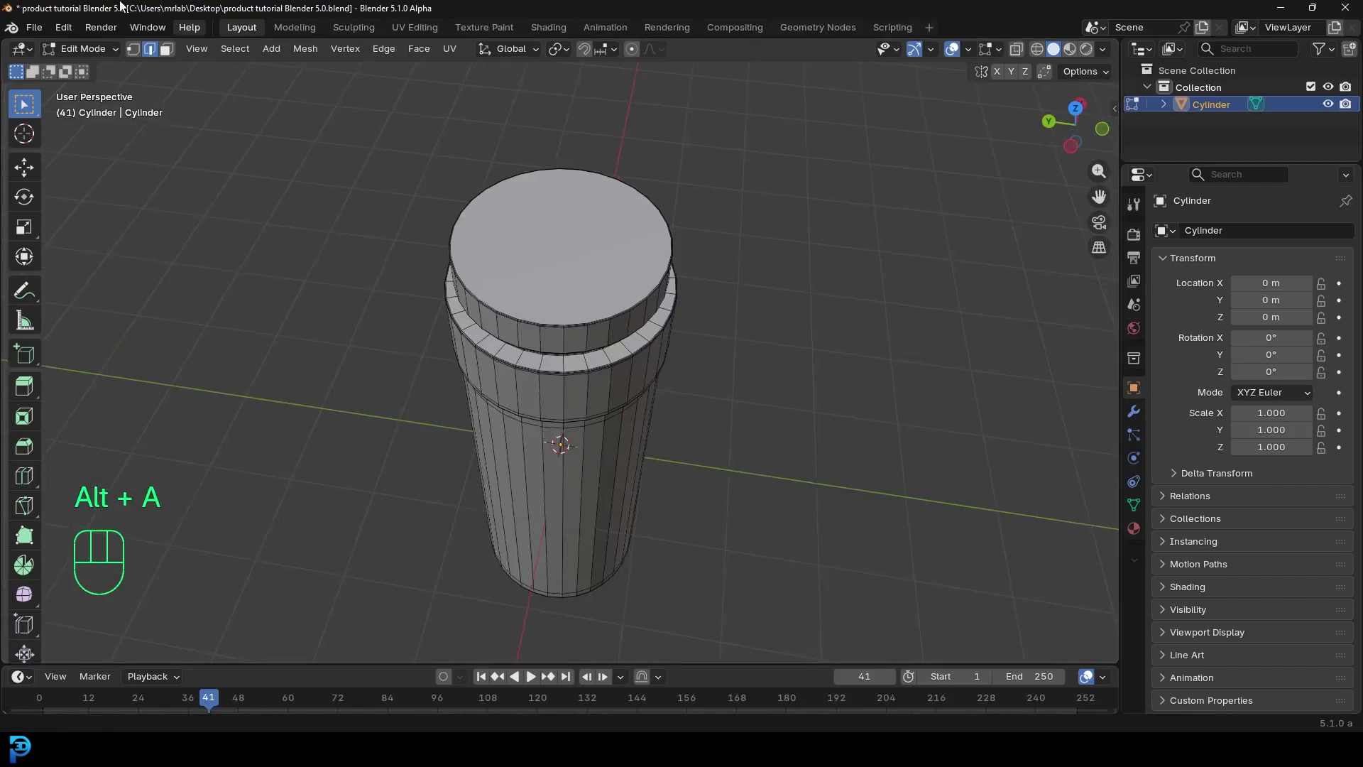
left_click(690, 258)
scroll(710, 341, "up", 3)
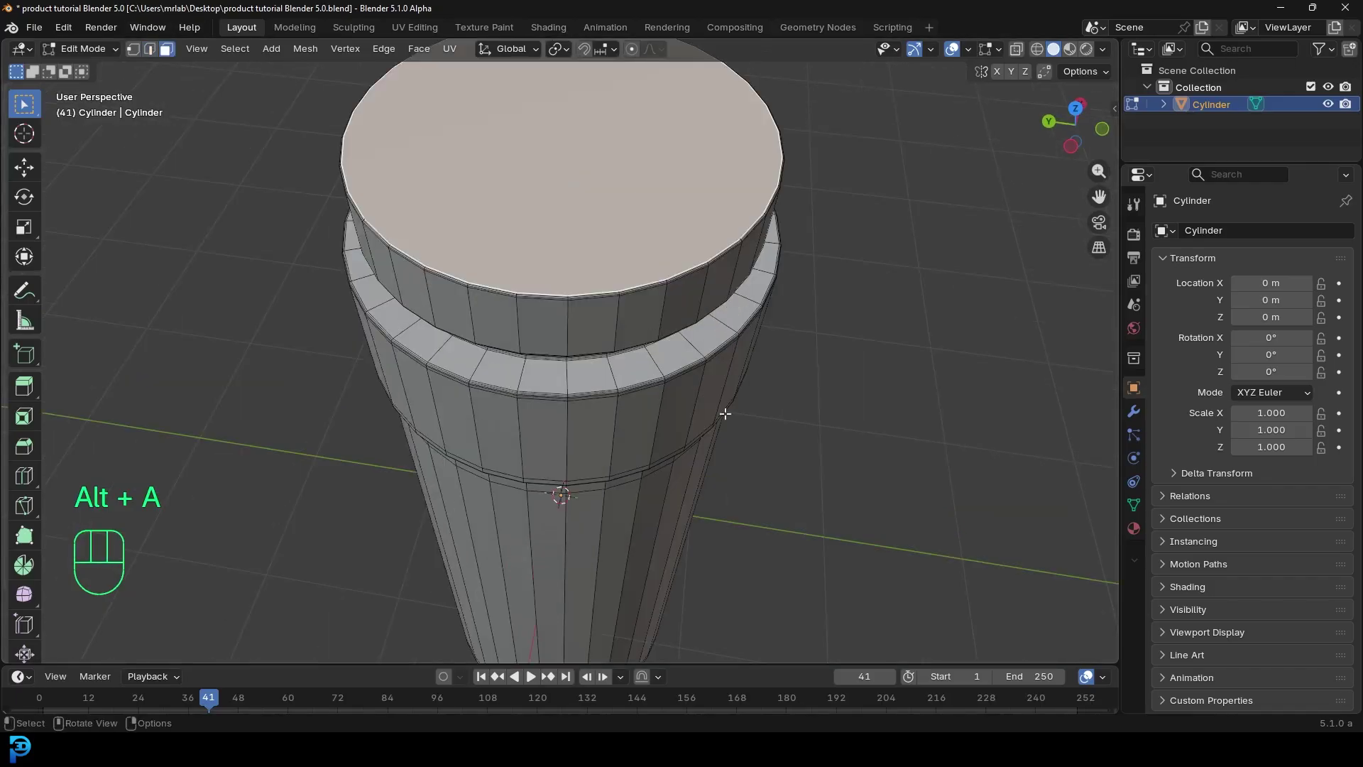
key("i")
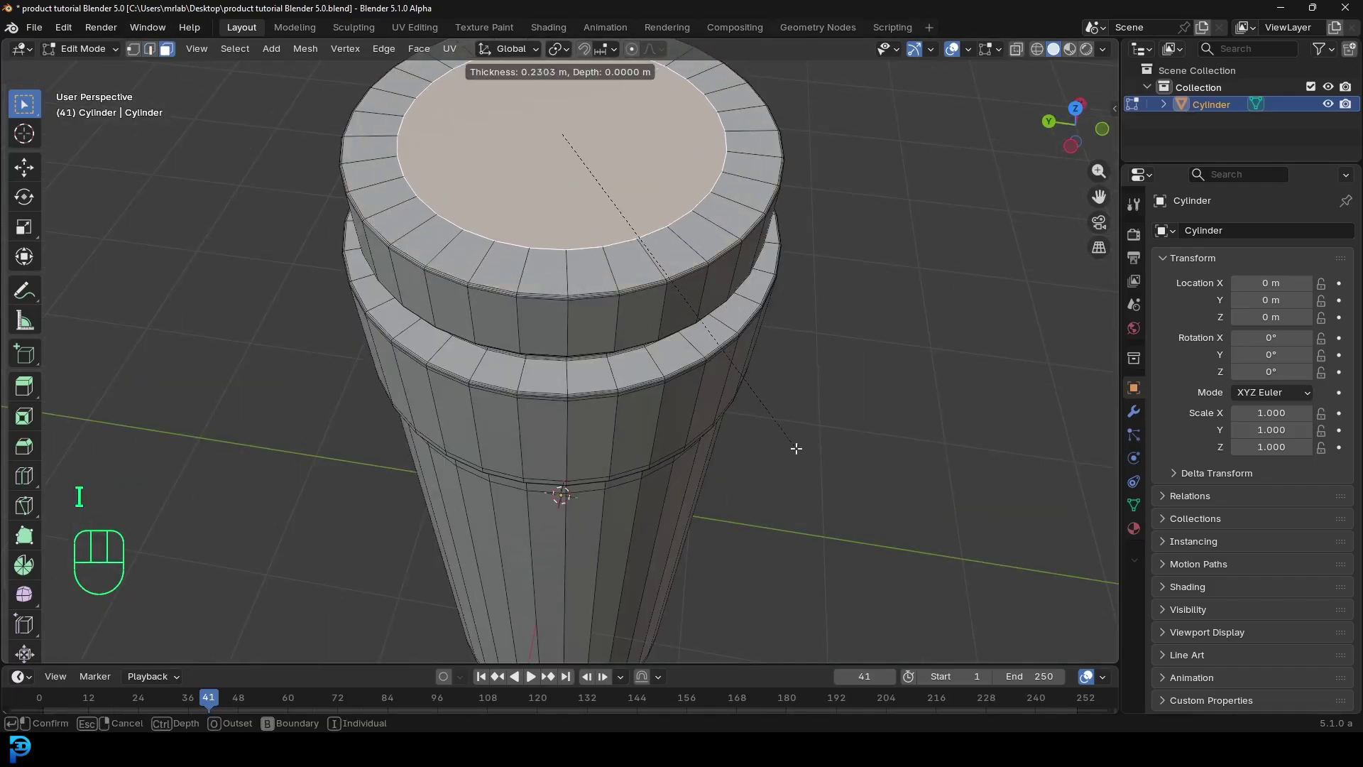
left_click(806, 462)
scroll(586, 408, "down", 5)
middle_click_drag(586, 409, 580, 352)
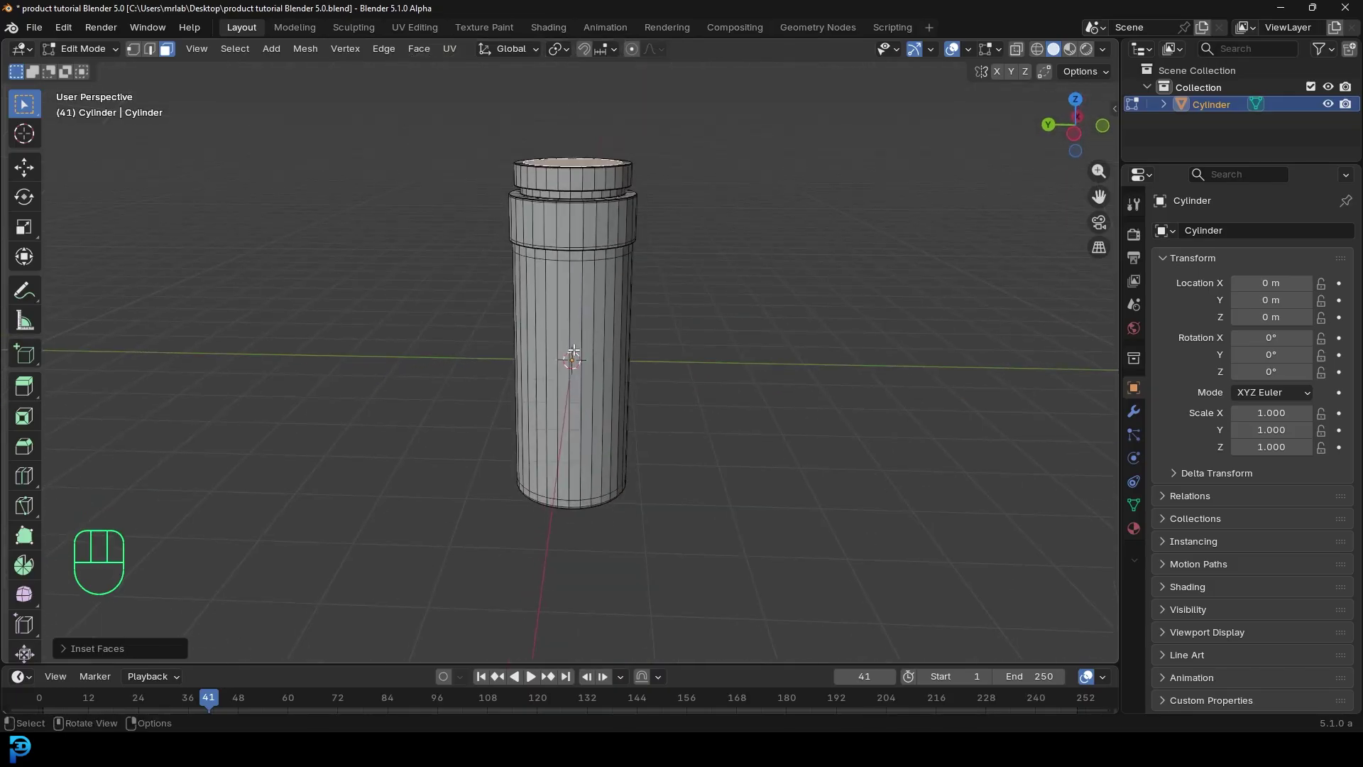
key("KP_1")
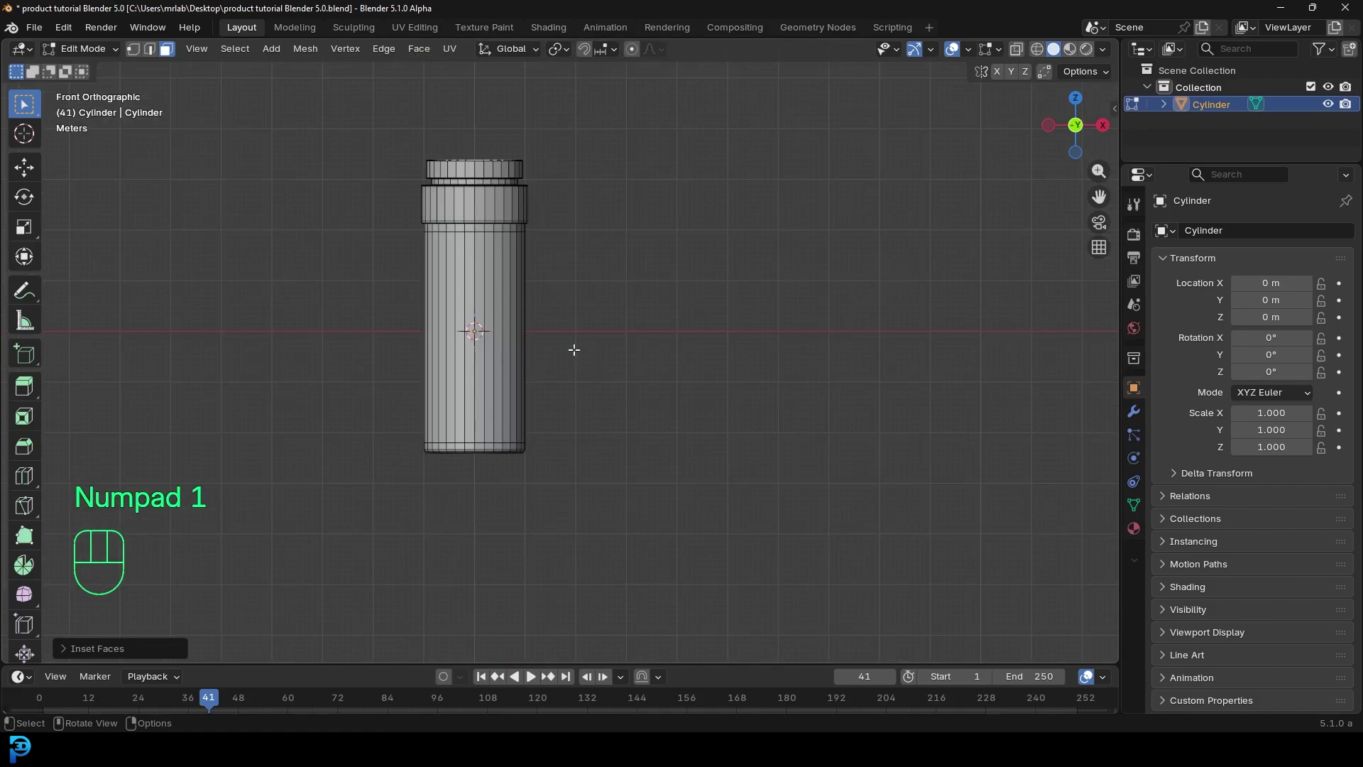
Add two evenly spaced loop cuts around the cap.
middle_click_drag(255, 356, 411, 298, "shift")
scroll(511, 225, "up", 6)
scroll(511, 224, "up", 1)
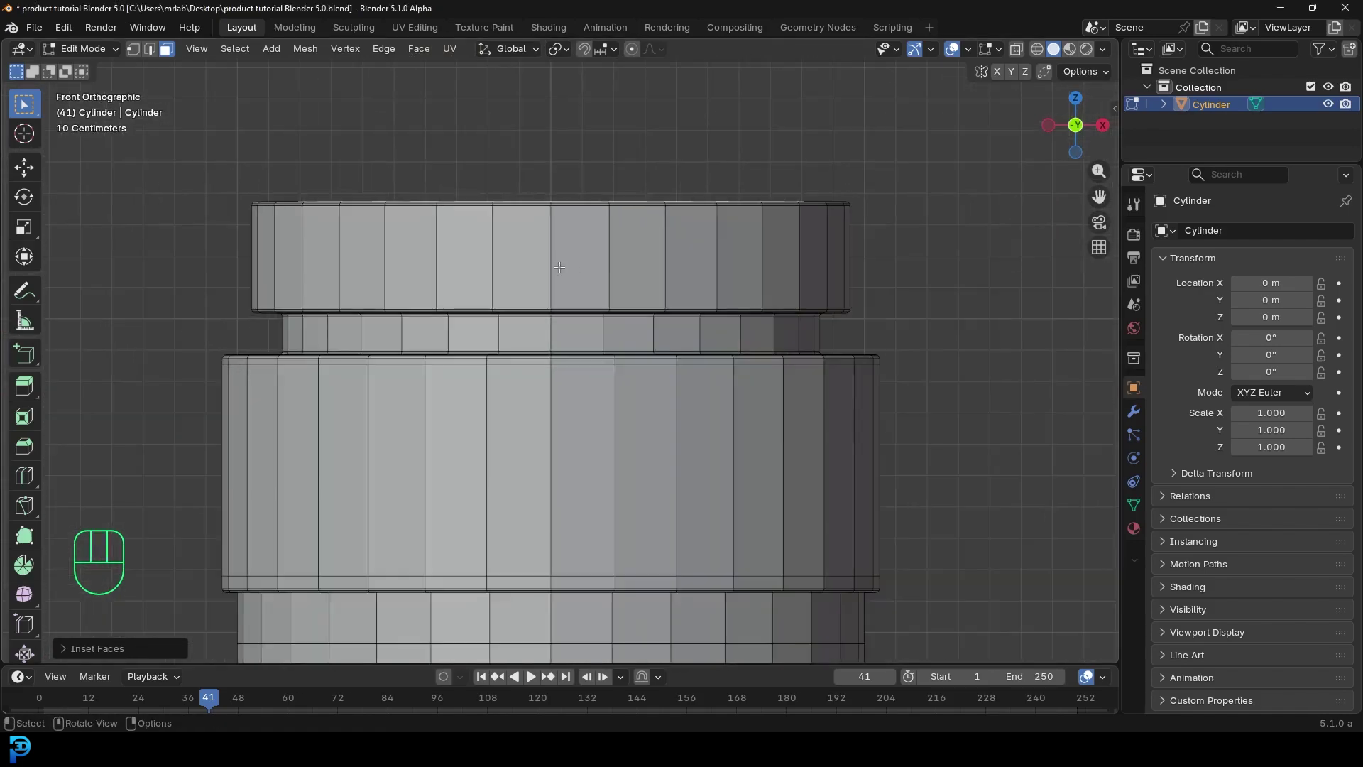
key("ctrl+r")
scroll(553, 252, "up", 1)
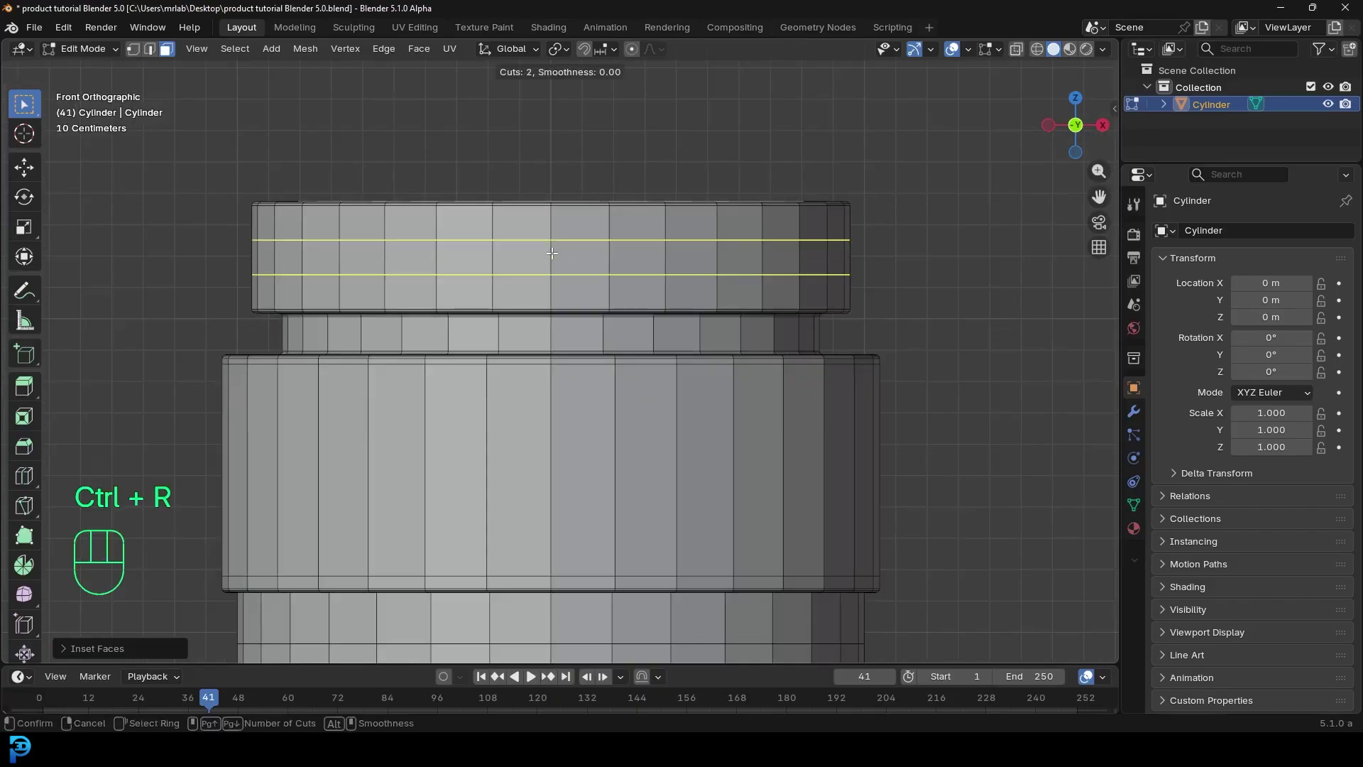
left_click(552, 254)
right_click(550, 253)
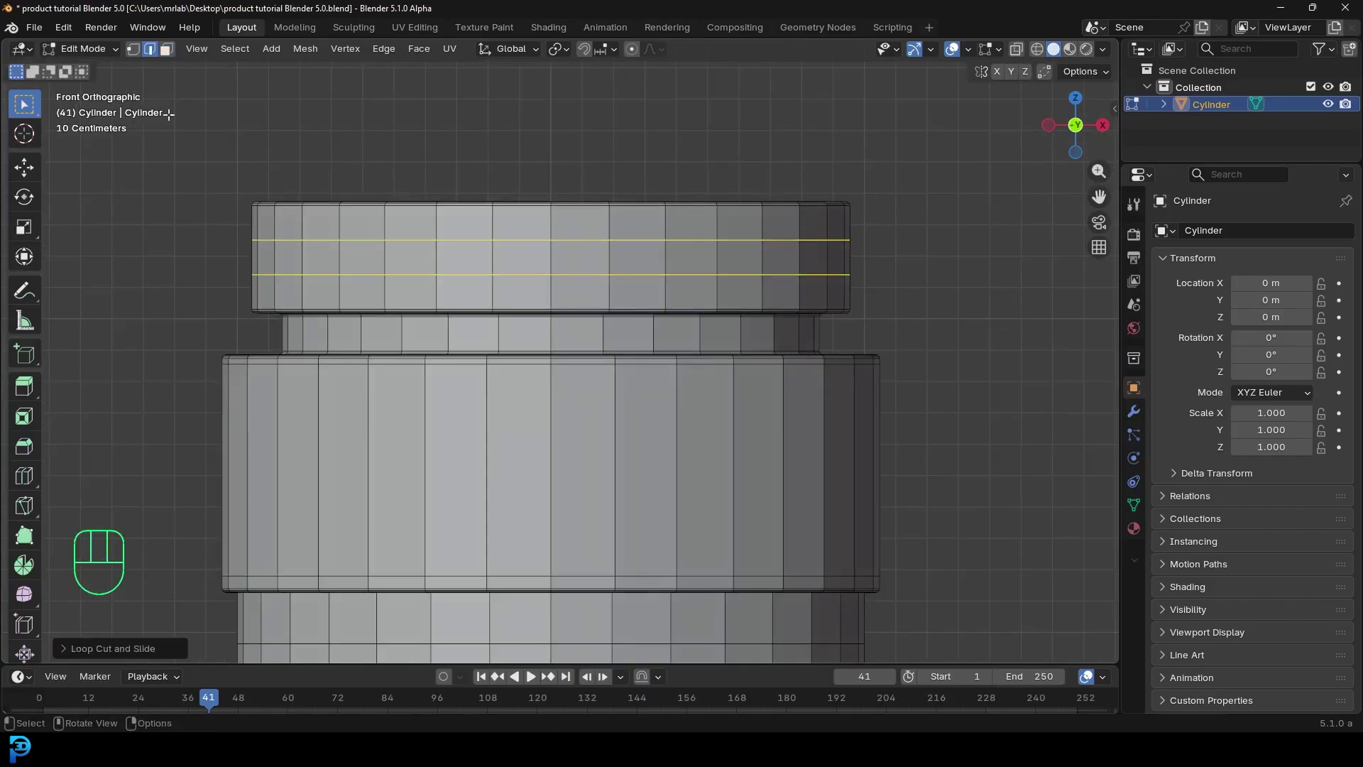
Select a block of side faces on the cap, inset them and round them with To Sphere (0.7903).
left_click(168, 50)
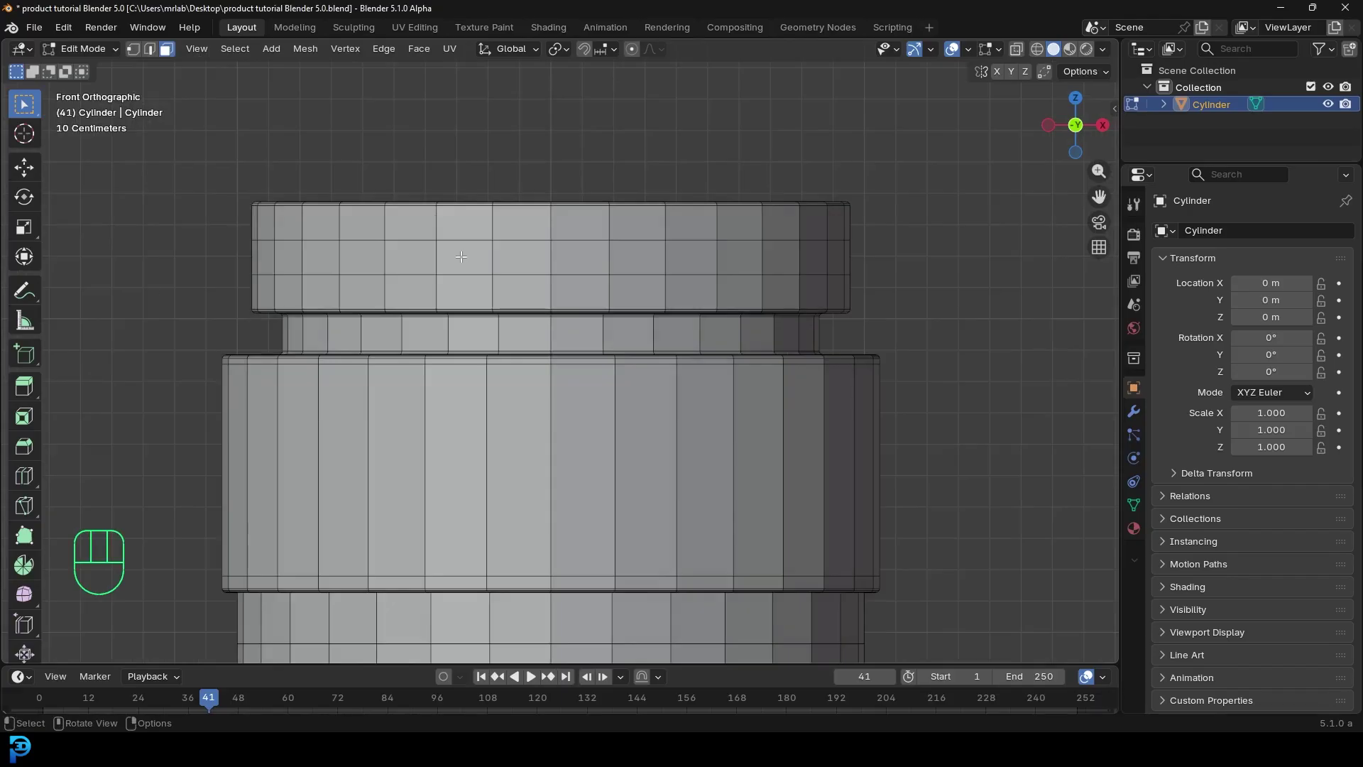
left_click(501, 240)
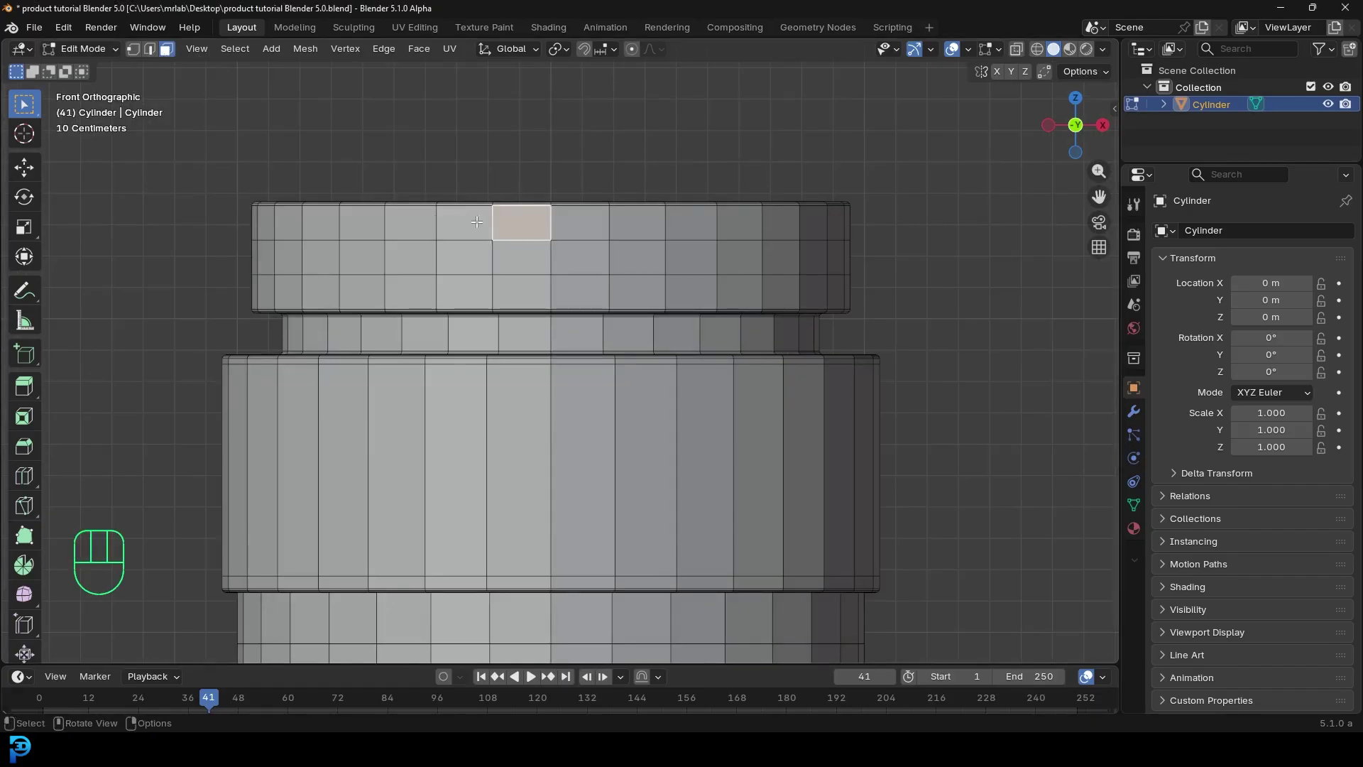
left_click_drag(511, 221, 594, 283)
scroll(597, 284, "down", 3)
scroll(623, 273, "up", 2)
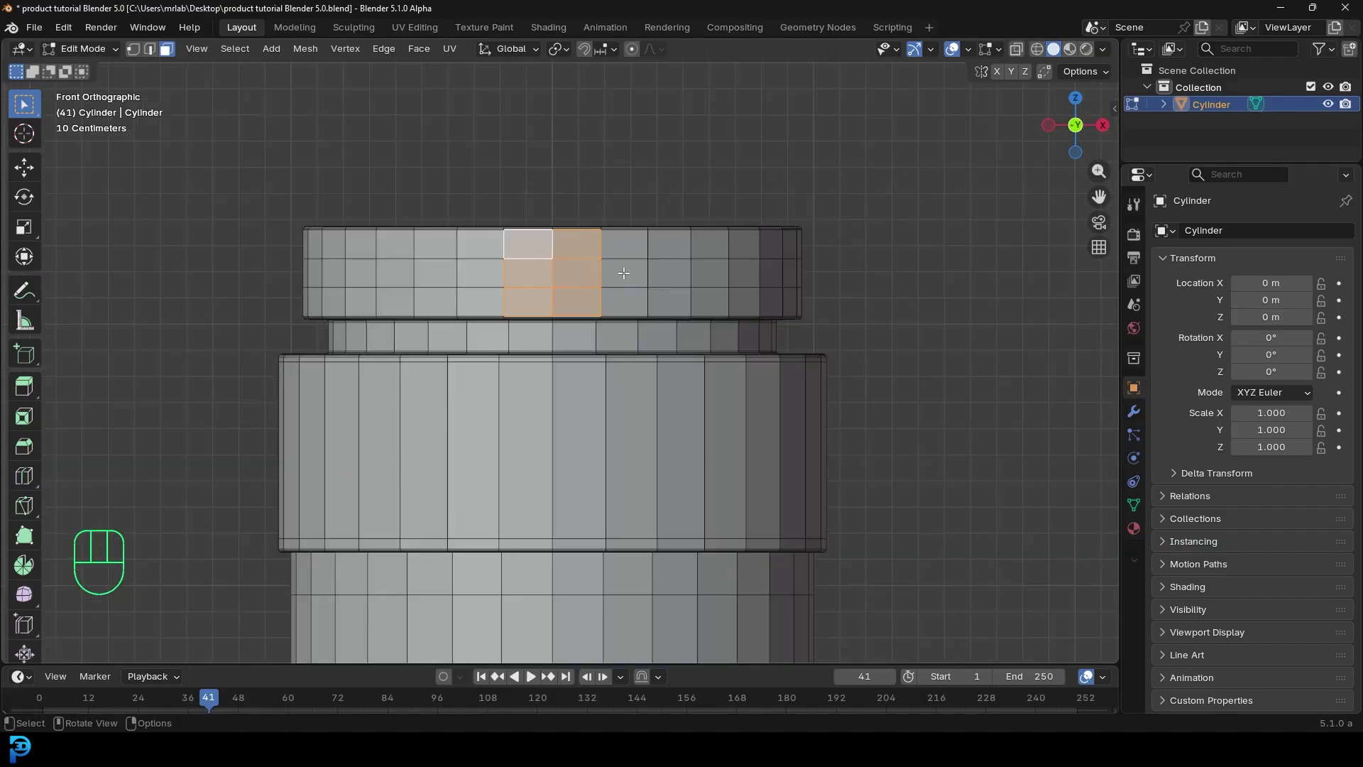
scroll(627, 281, "down", 1)
scroll(454, 296, "up", 3)
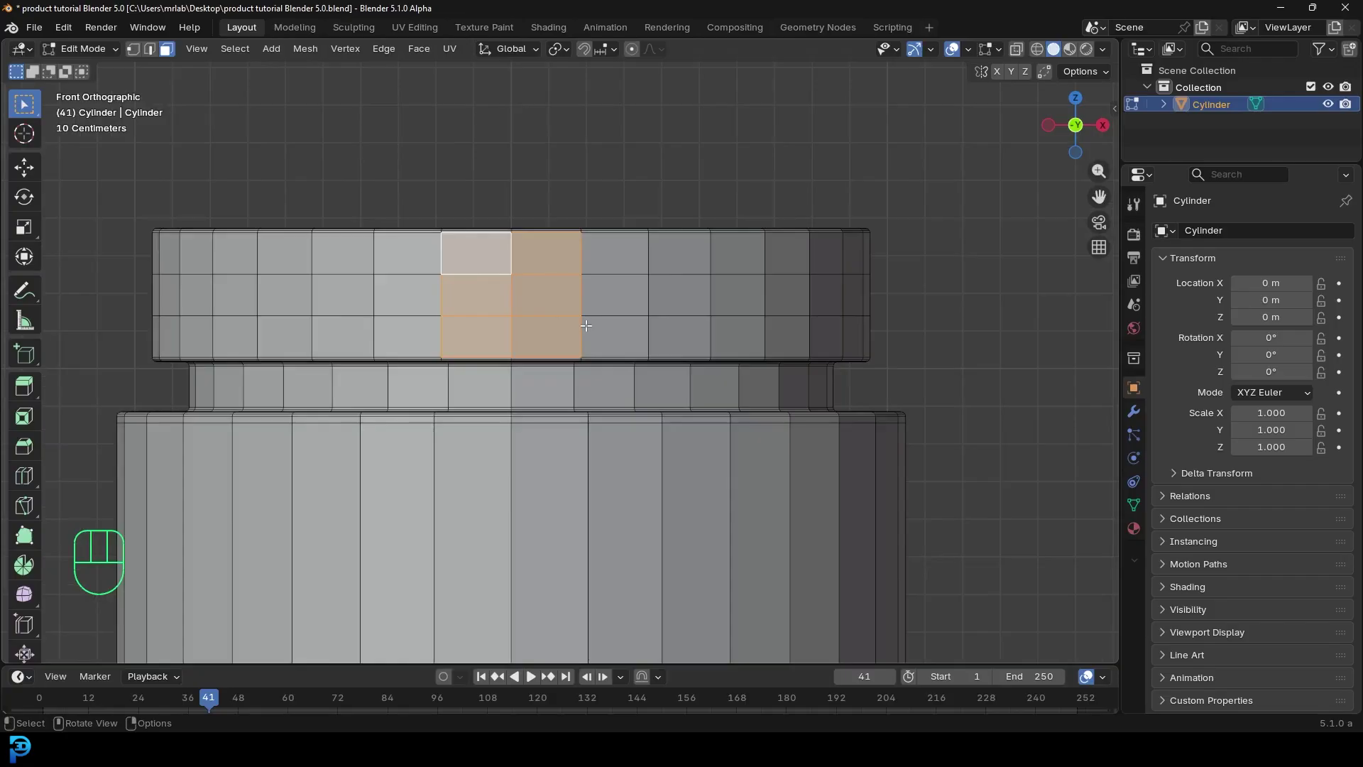
scroll(586, 325, "up", 2)
key("i")
left_click(653, 377)
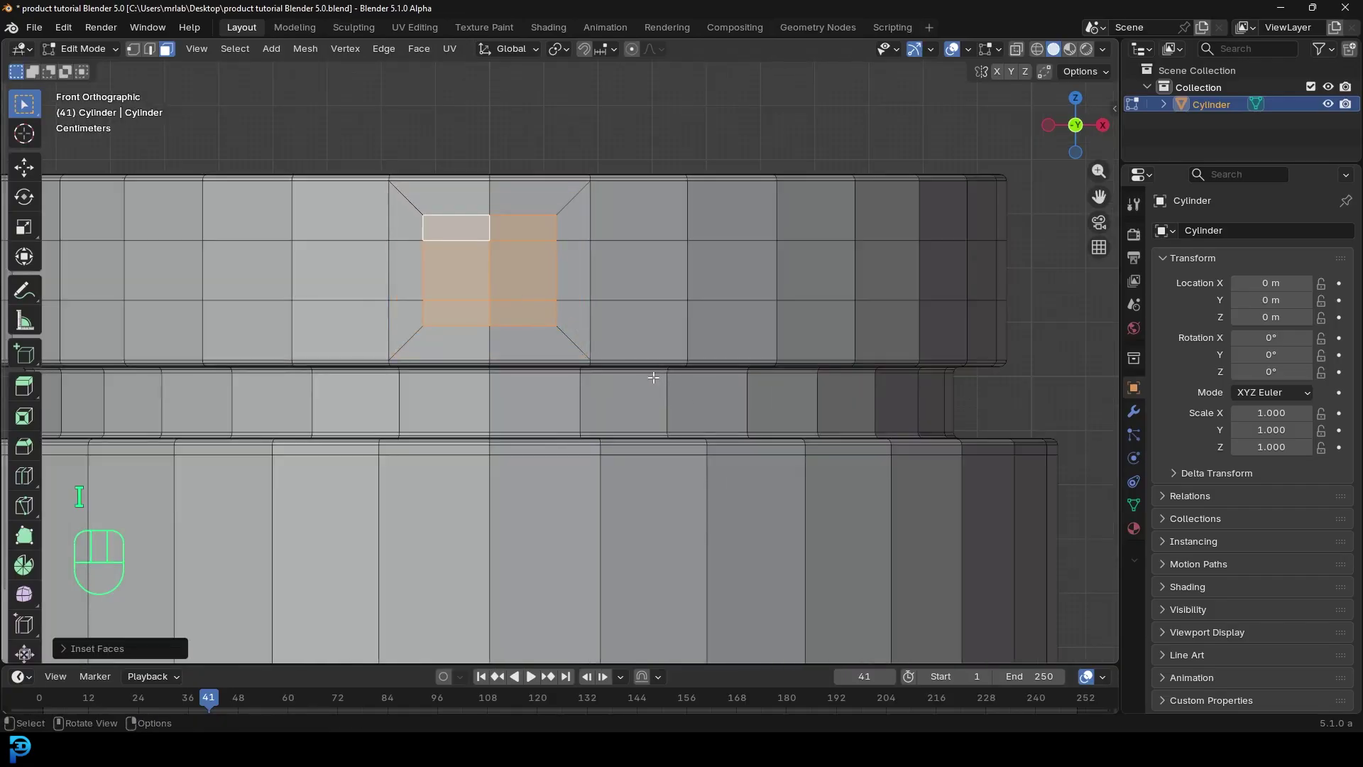
key("shift+alt+s")
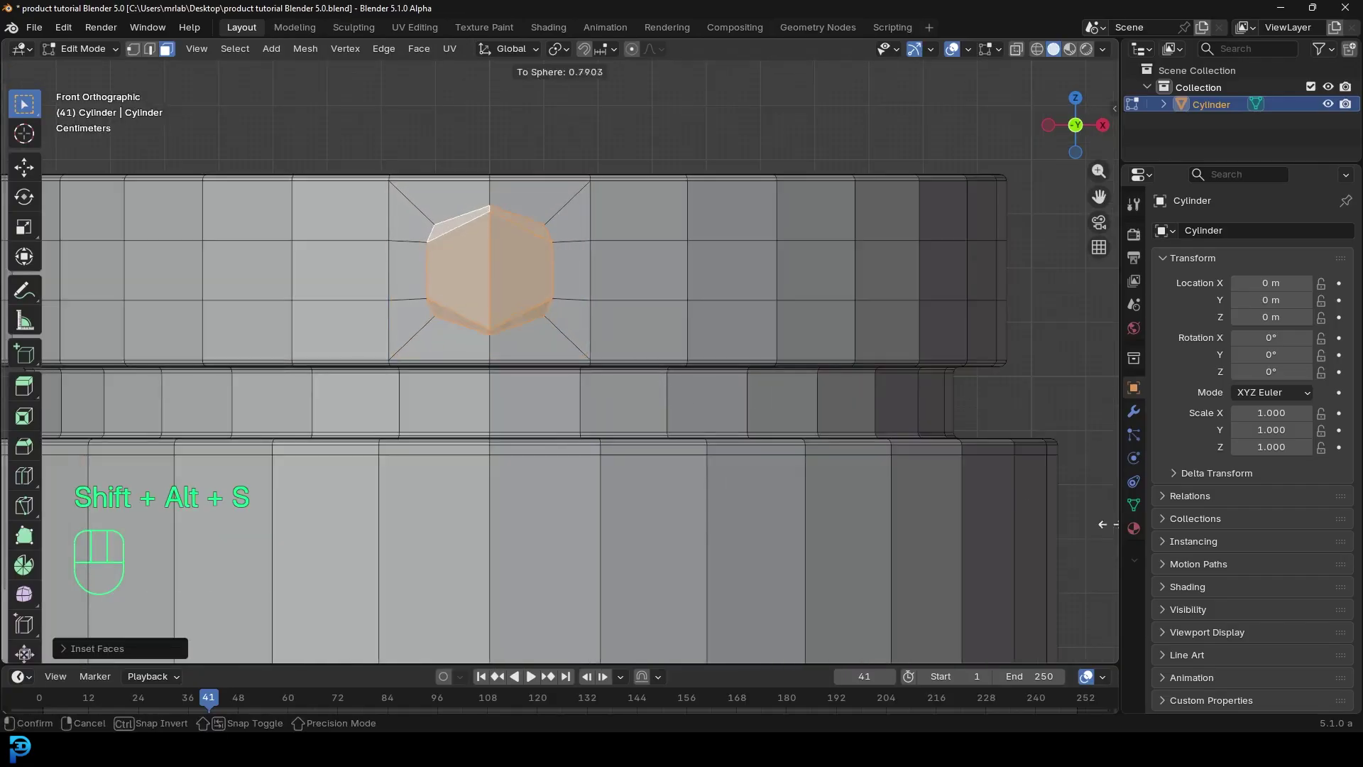
left_click(521, 603)
Delete the rounded faces to open a hole and select the hole's edge loop.
key("x")
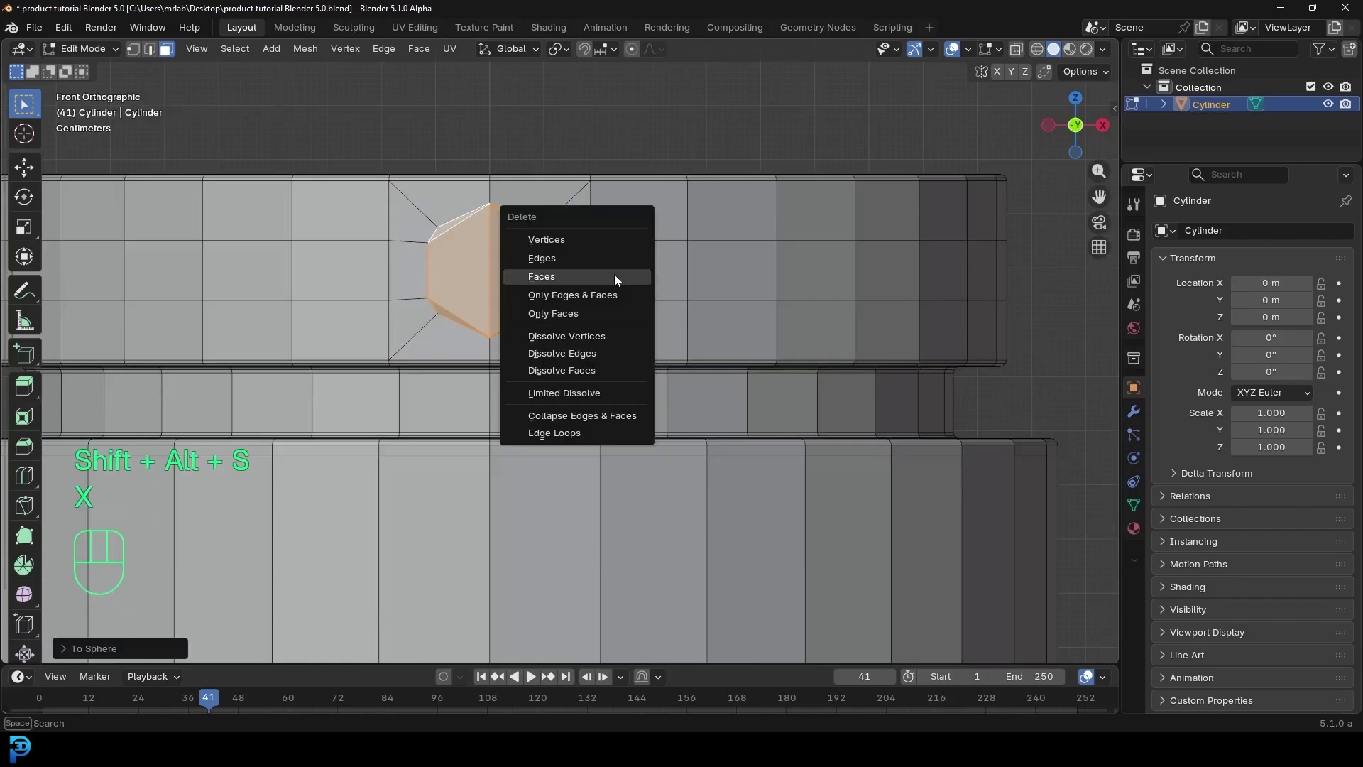
left_click(581, 276)
middle_click_drag(582, 276, 199, 94)
left_click(151, 48)
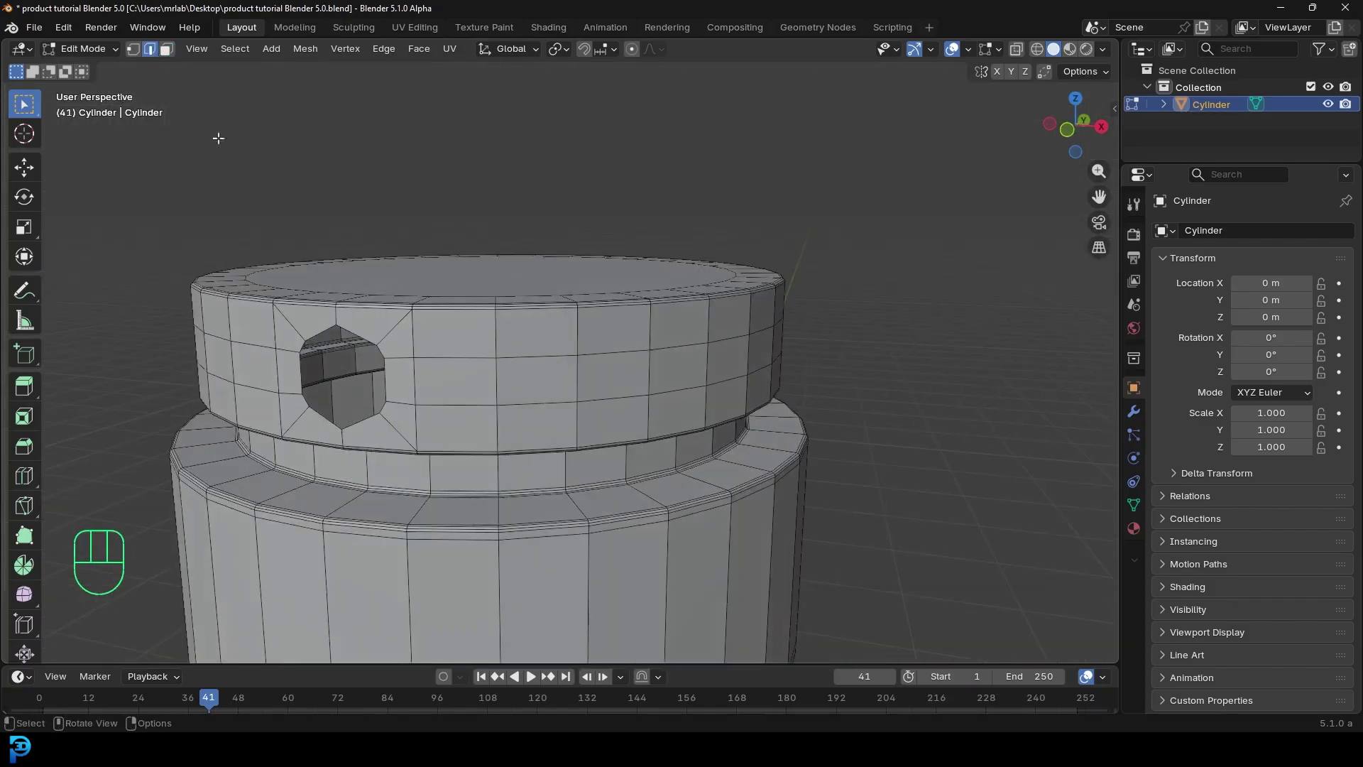
left_click(365, 334, "alt+shift")
scroll(446, 345, "down", 3)
middle_click_drag(310, 399, 565, 380)
scroll(440, 391, "up", 3)
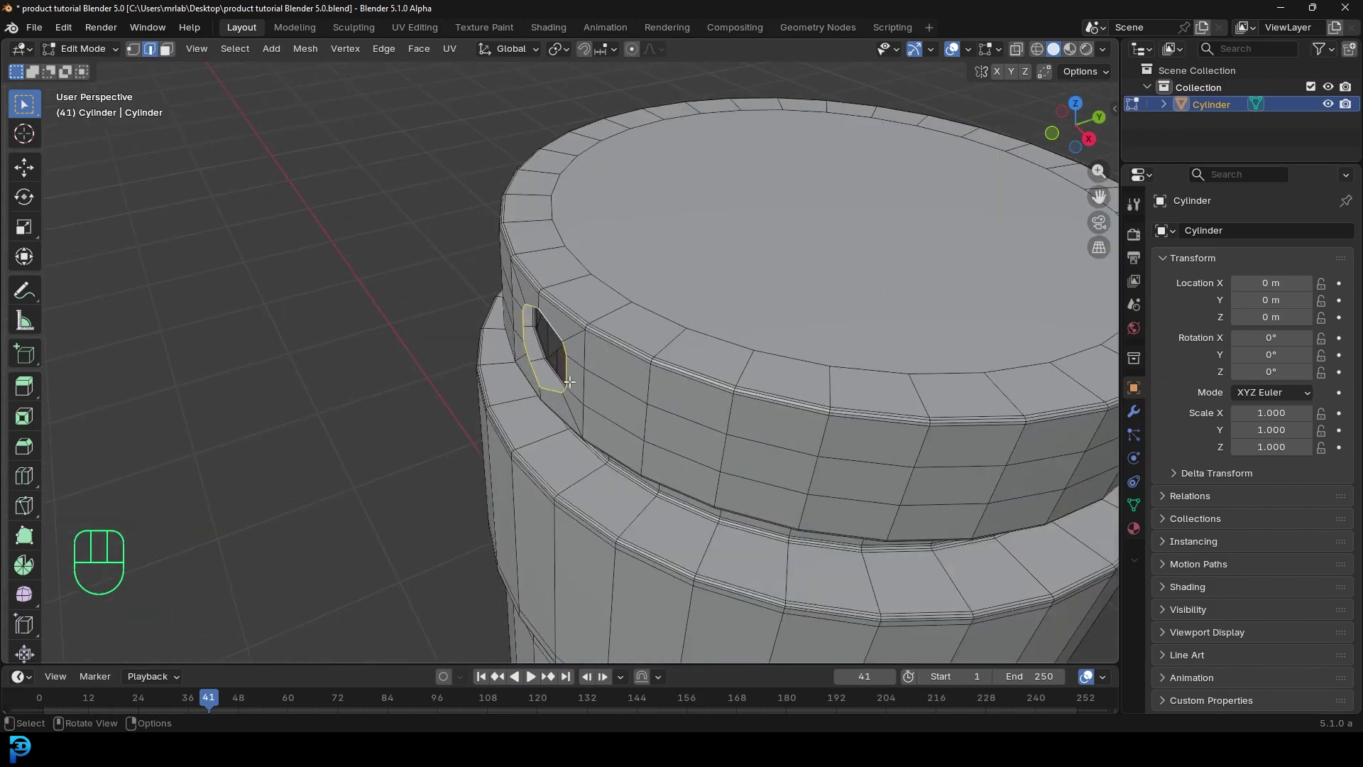
Extrude the hole loop along Y and flatten it to zero scale on Y.
key("e")
key("y")
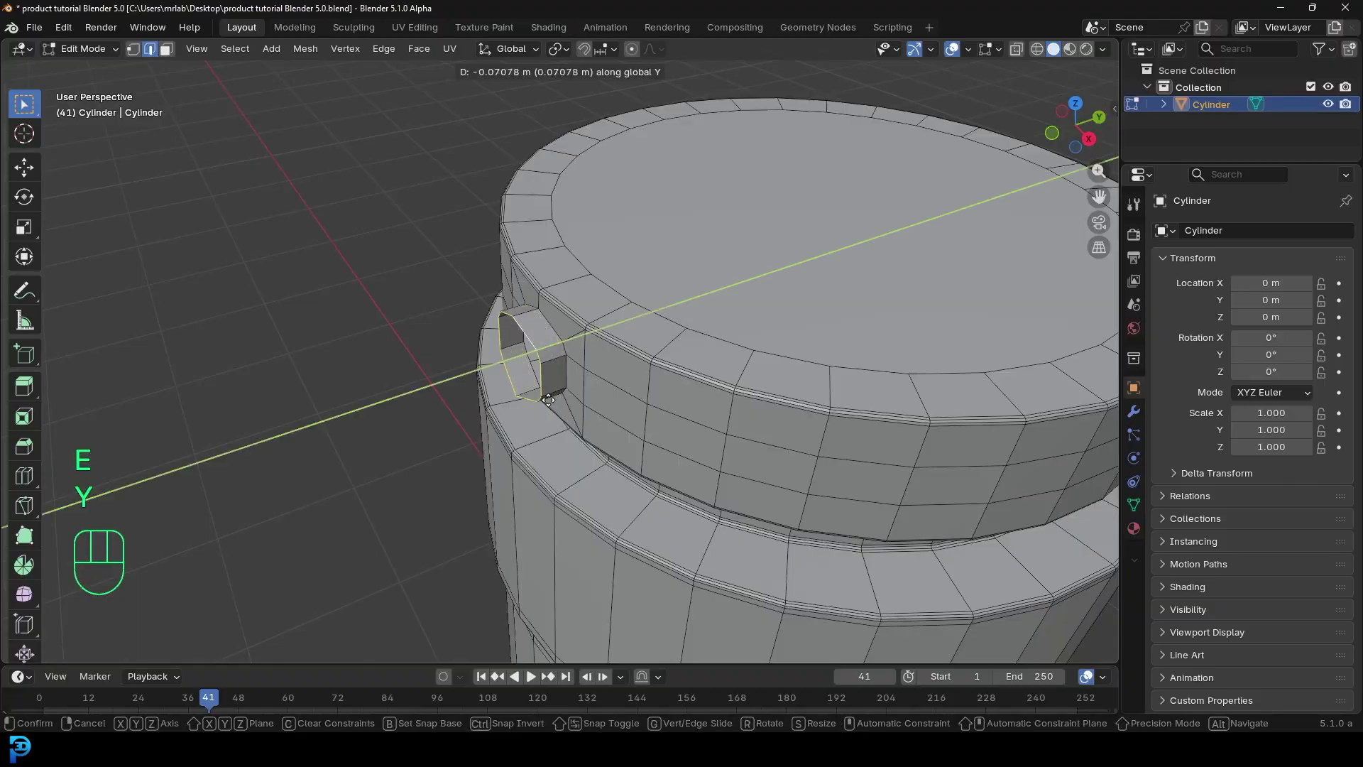
left_click(548, 400)
key("s")
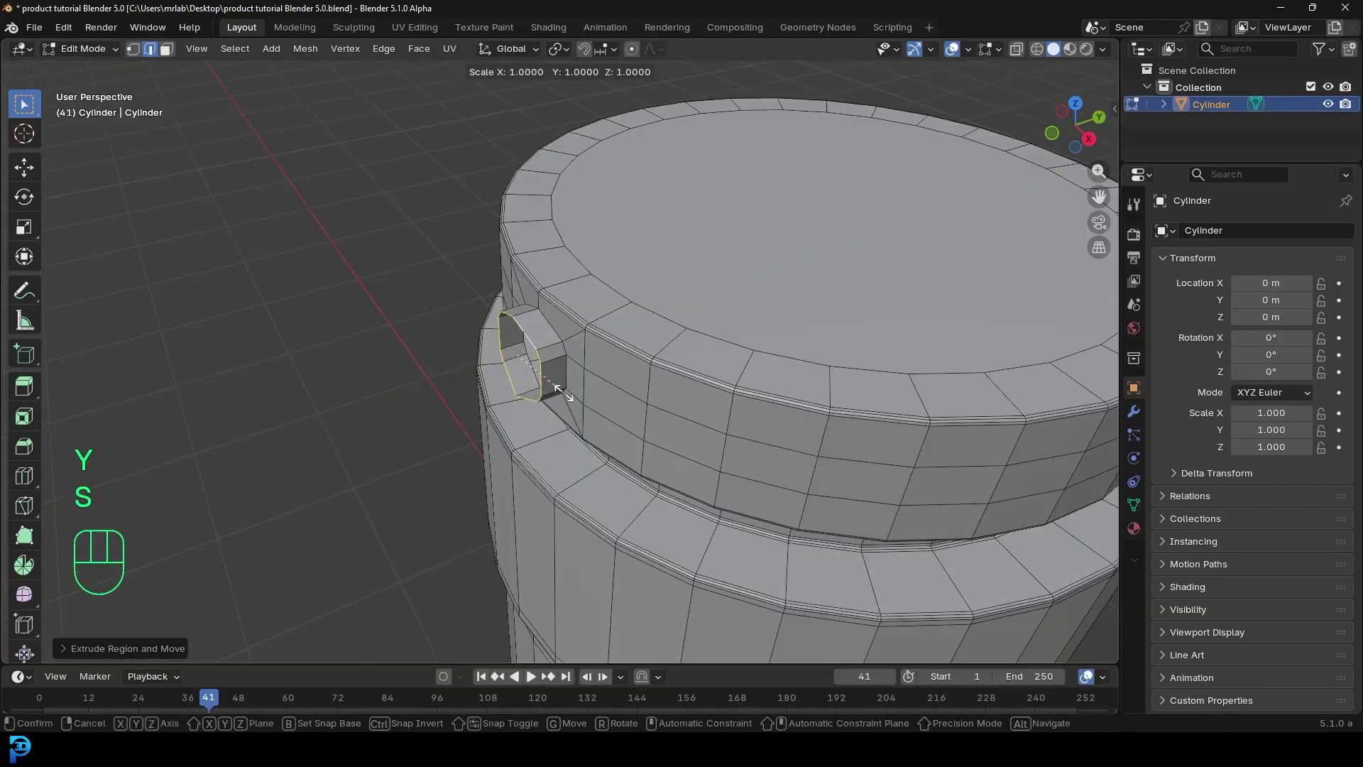
key("y")
key("0")
key("Return")
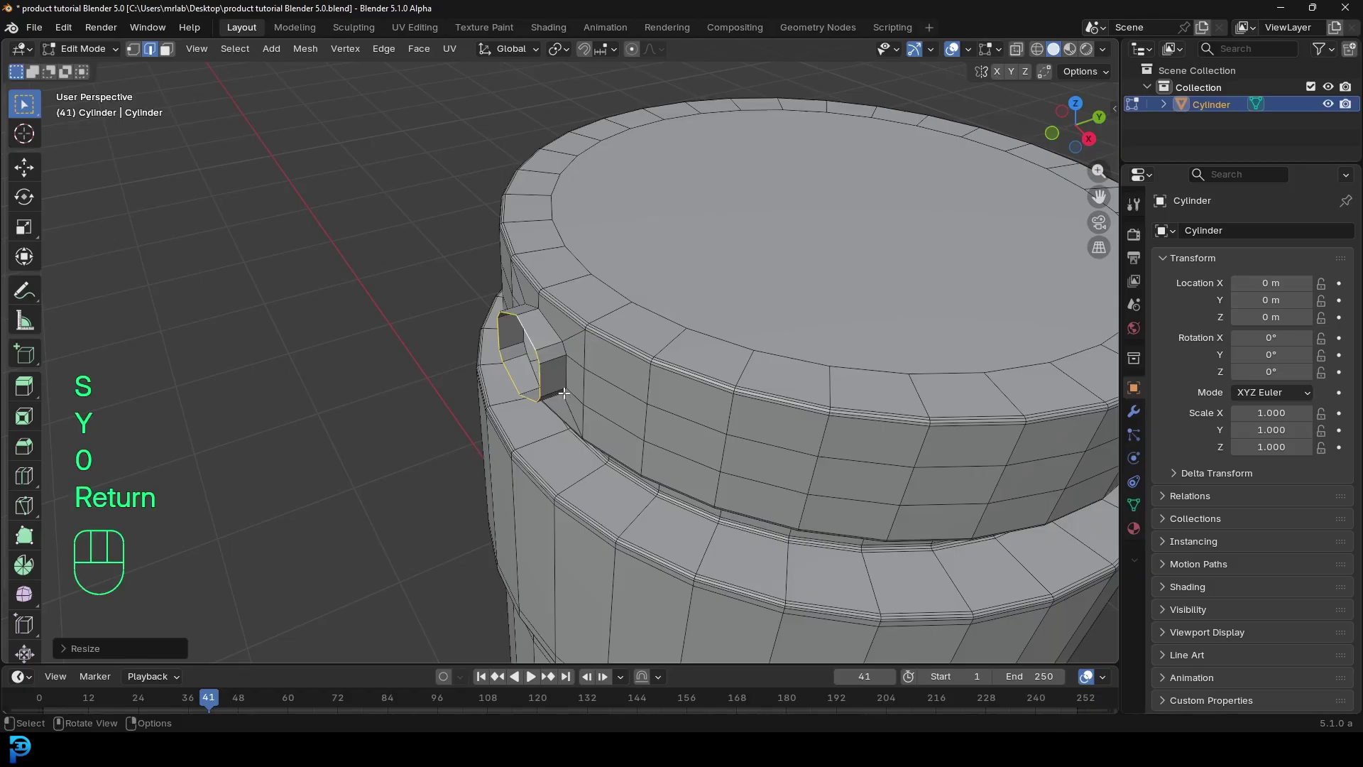
middle_click_drag(564, 392, 675, 580)
key("KP_7")
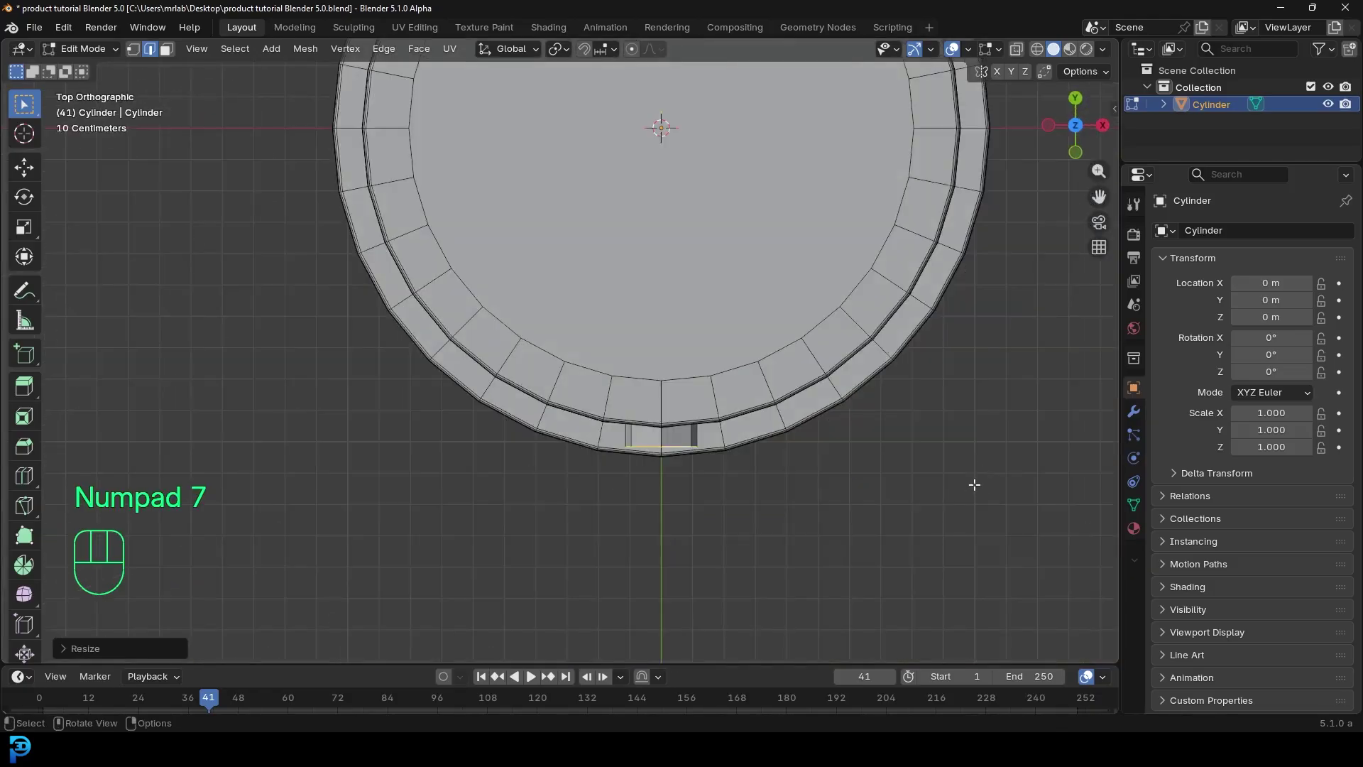
Push the collar loop out along Y into a spout about 0.132 m long and resize it.
key("g")
key("y")
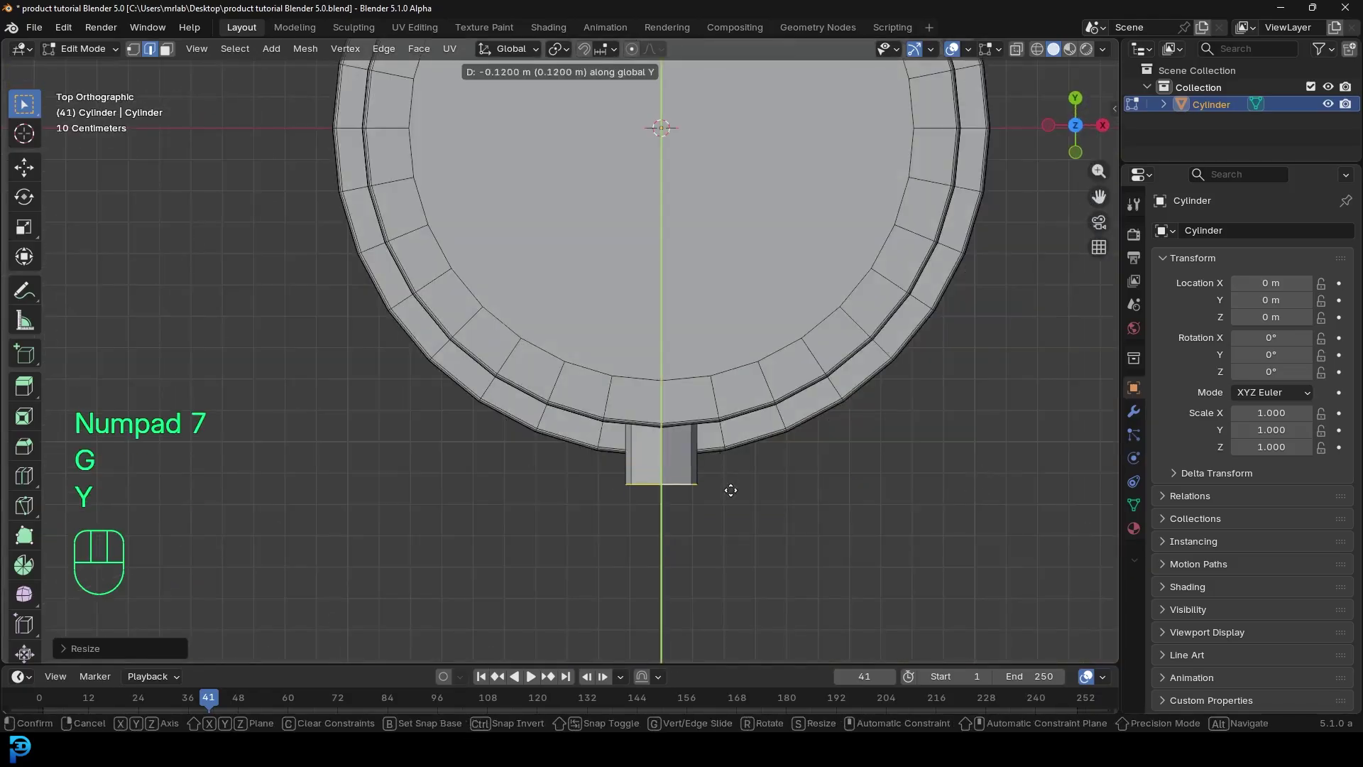
left_click(760, 516)
key("s")
left_click(792, 523)
middle_click_drag(793, 523, 621, 309)
scroll(621, 309, "up", 6)
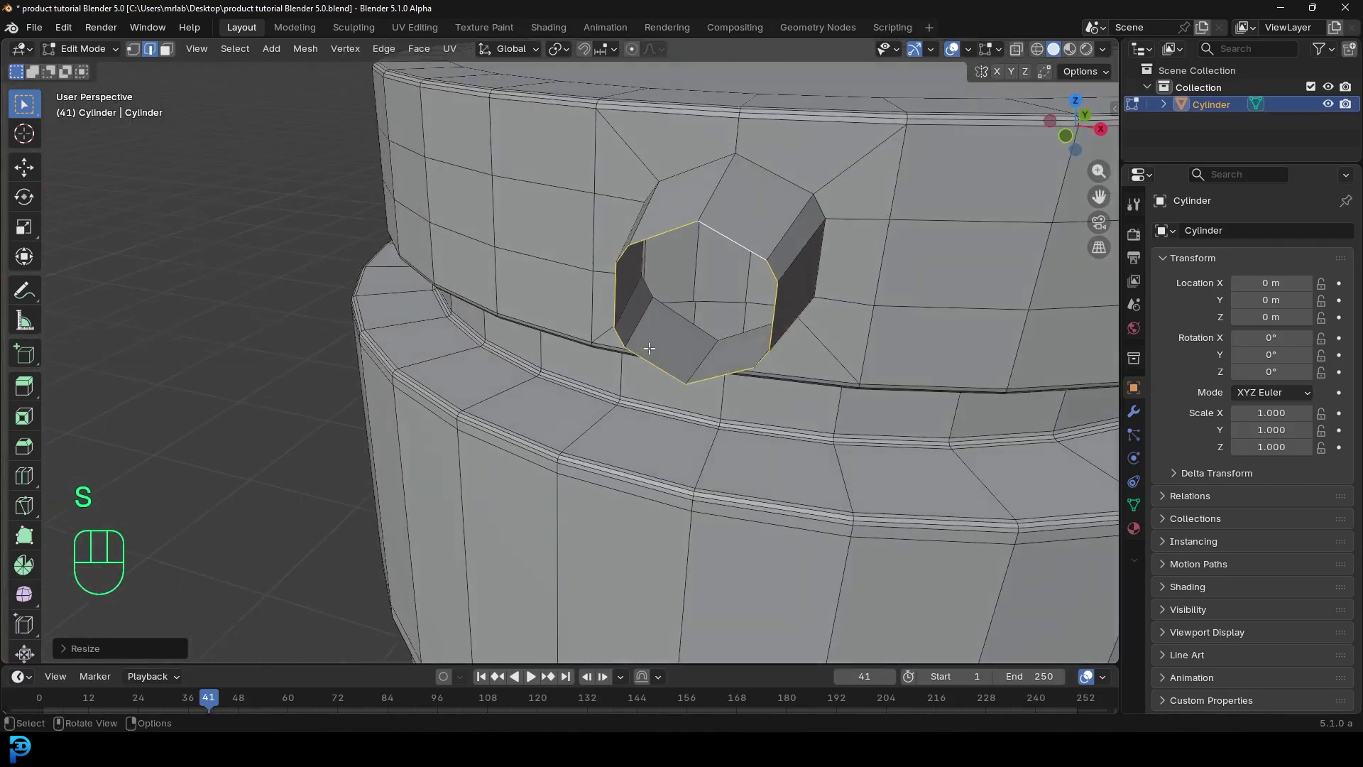
Extrude an inner rim at the spout's end, recess it along Y, fill the opening and deselect.
key("e")
key("s")
left_click(687, 316)
middle_click_drag(687, 316, 550, 301)
key("e")
key("y")
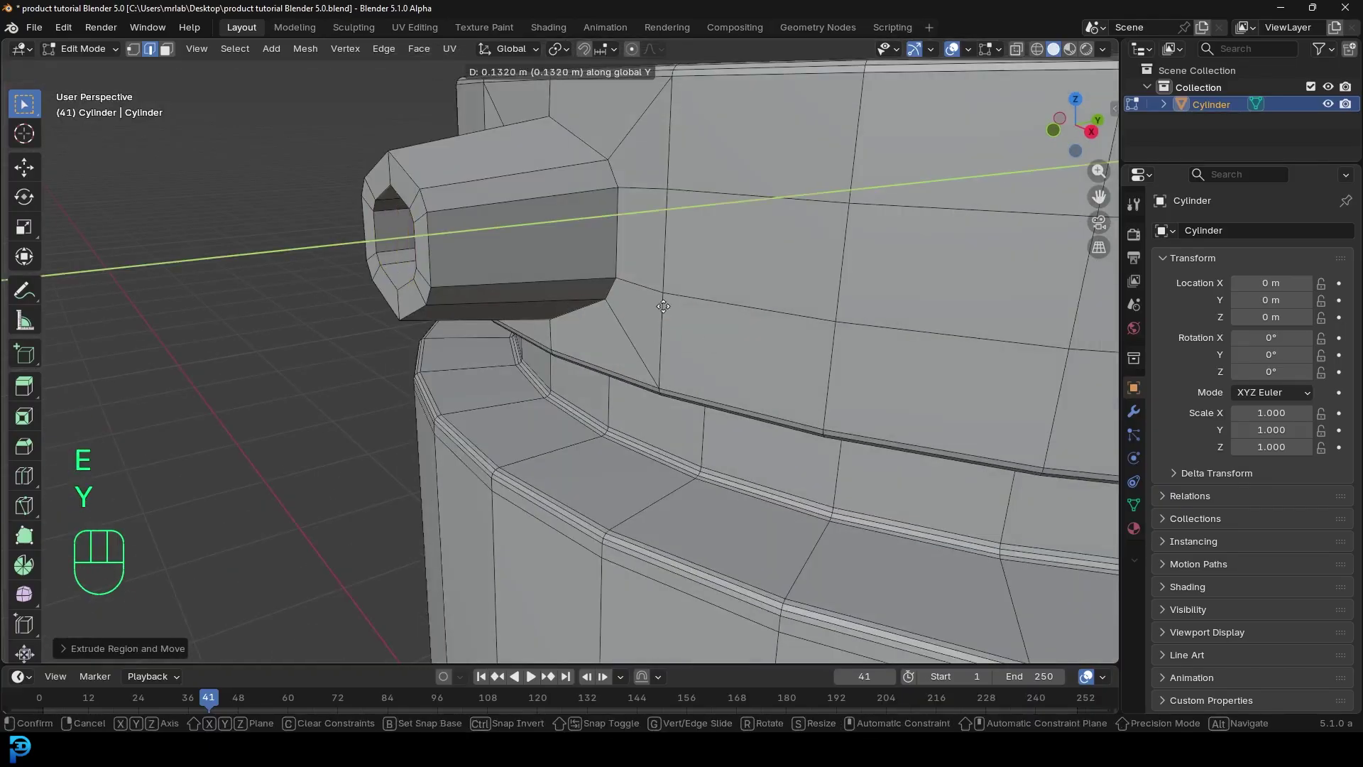
left_click(731, 312)
middle_click_drag(731, 312, 694, 286)
key("f")
key("alt+a")
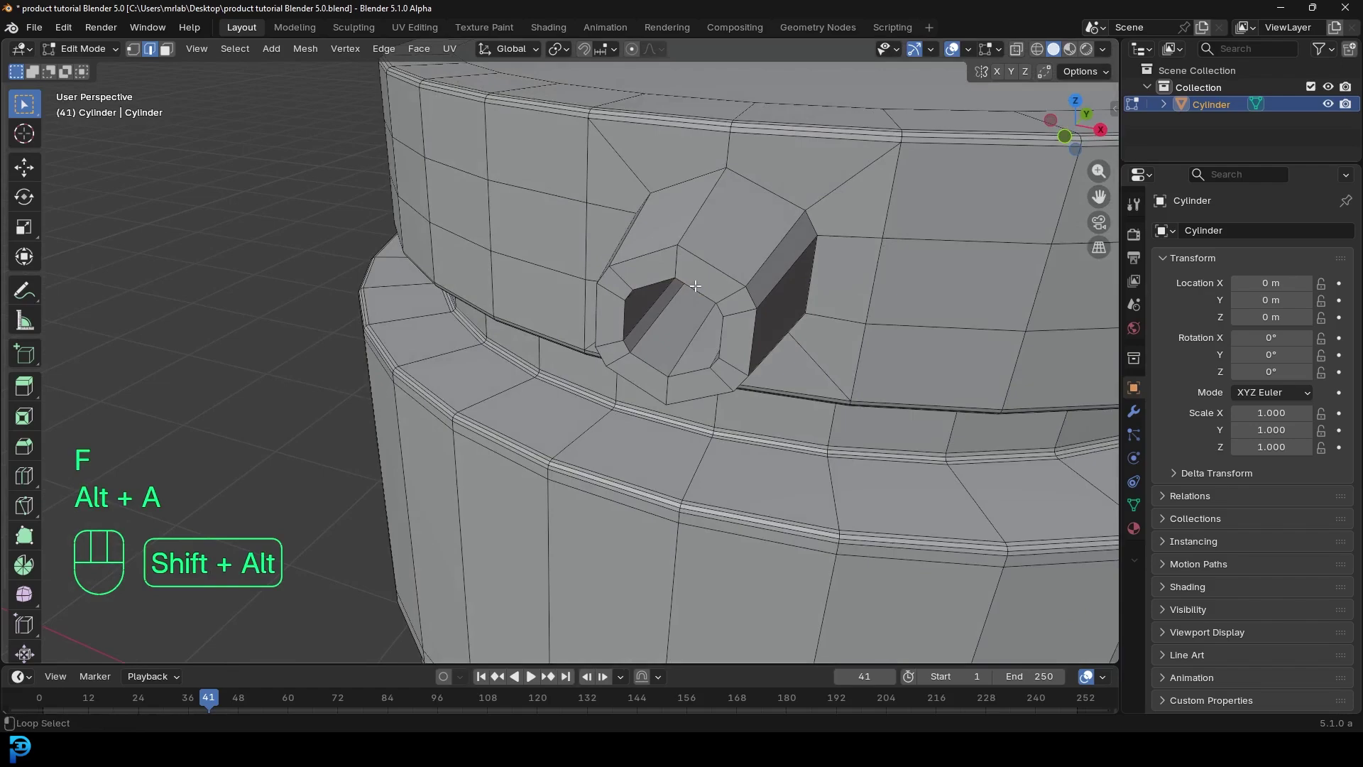
scroll(761, 190, "down", 3)
Bevel the selected edge loops on the spout rim.
middle_click_drag(760, 190, 709, 301)
scroll(748, 314, "up", 4)
key("ctrl+b")
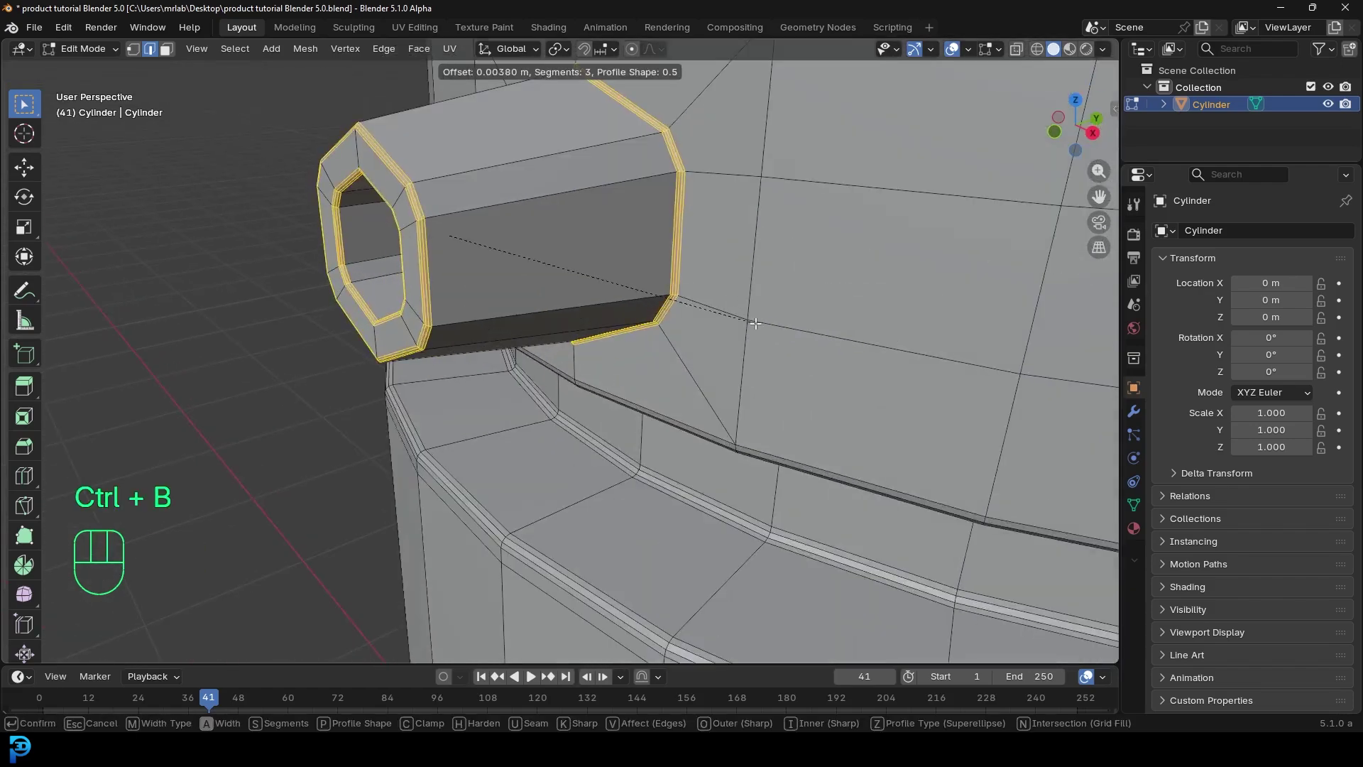
left_click(756, 328)
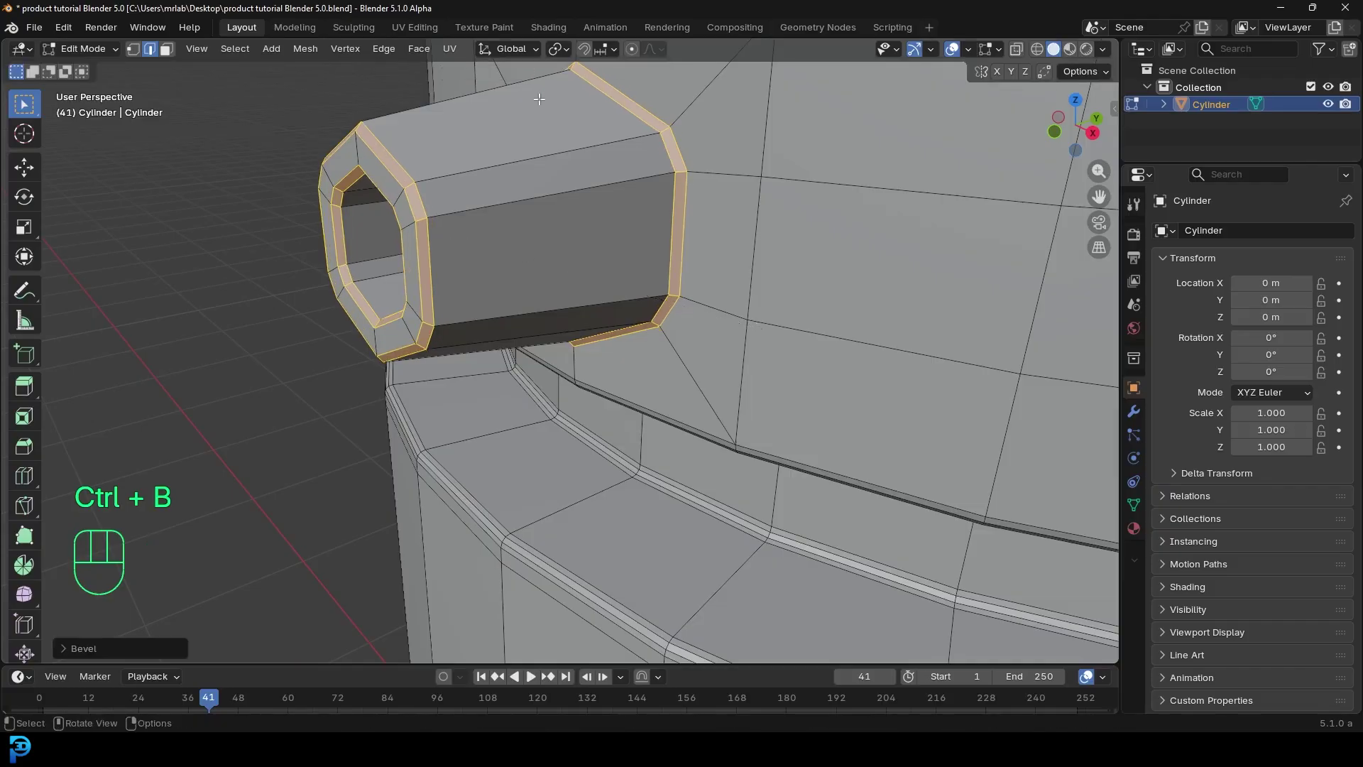
scroll(756, 328, "down", 4)
Add a supporting edge loop near the base of the spout.
key("ctrl+r")
left_click(499, 322)
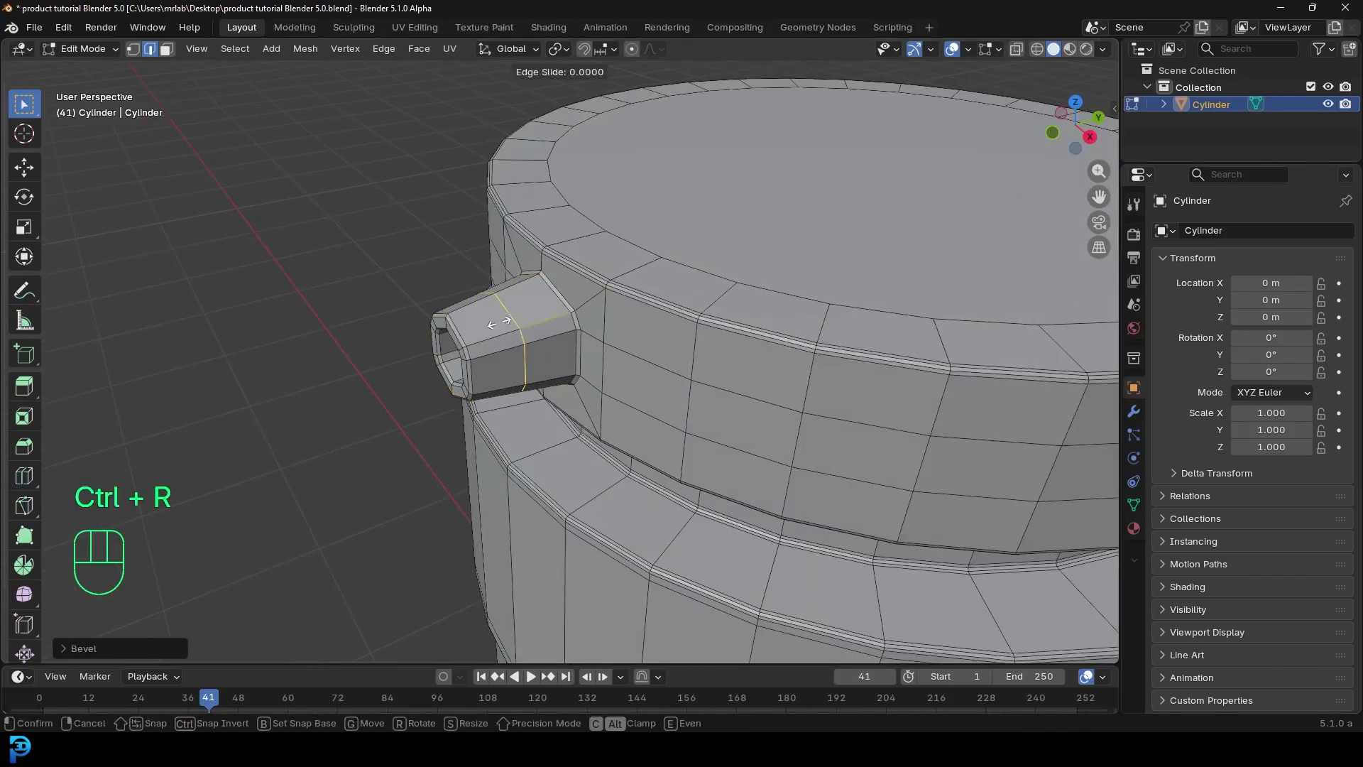
left_click(546, 319)
scroll(767, 389, "up", 3)
middle_click_drag(640, 360, 489, 253)
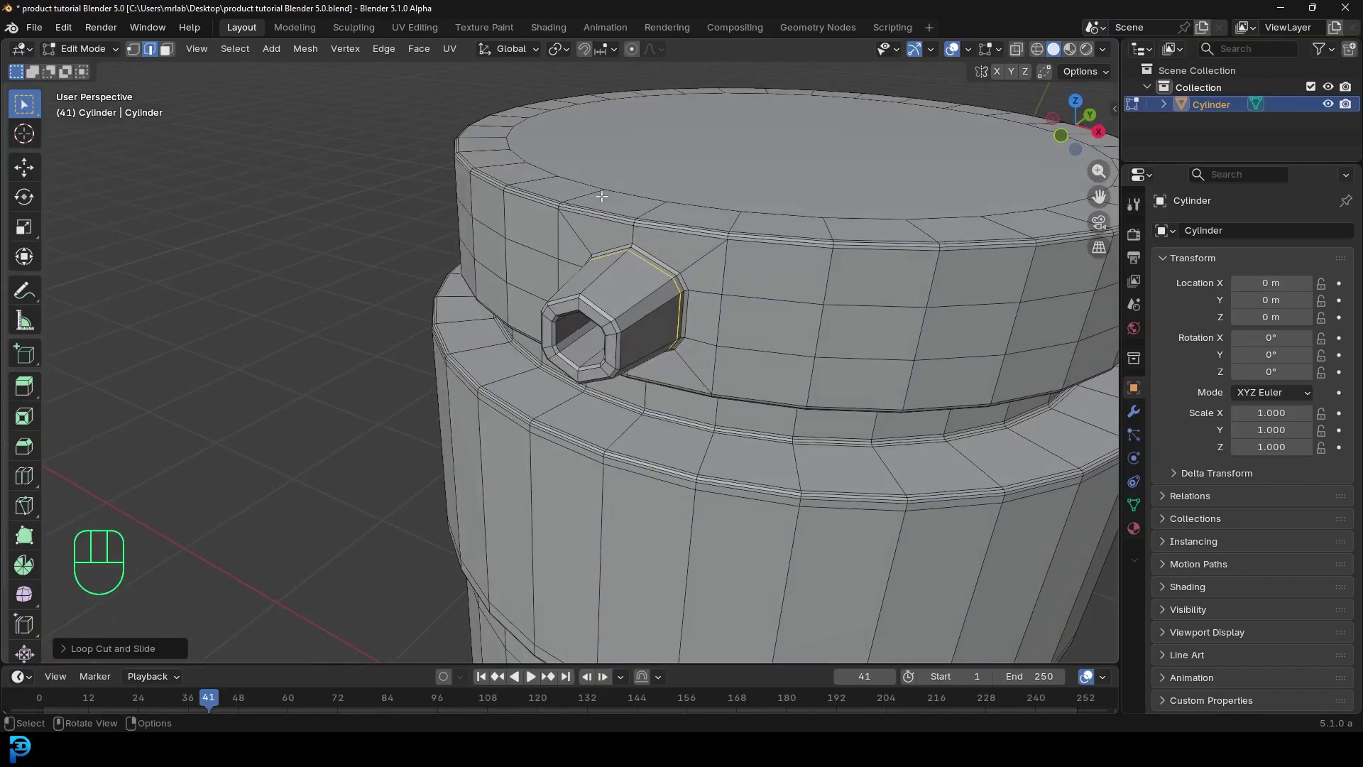
scroll(602, 193, "down", 5)
mouse_move(478, 322)
middle_mouse_down()
mouse_move(693, 265)
mouse_move(490, 302)
middle_mouse_up()
scroll(540, 291, "down", 3)
Return to Object Mode and shade the whole bottle smooth.
key("Tab")
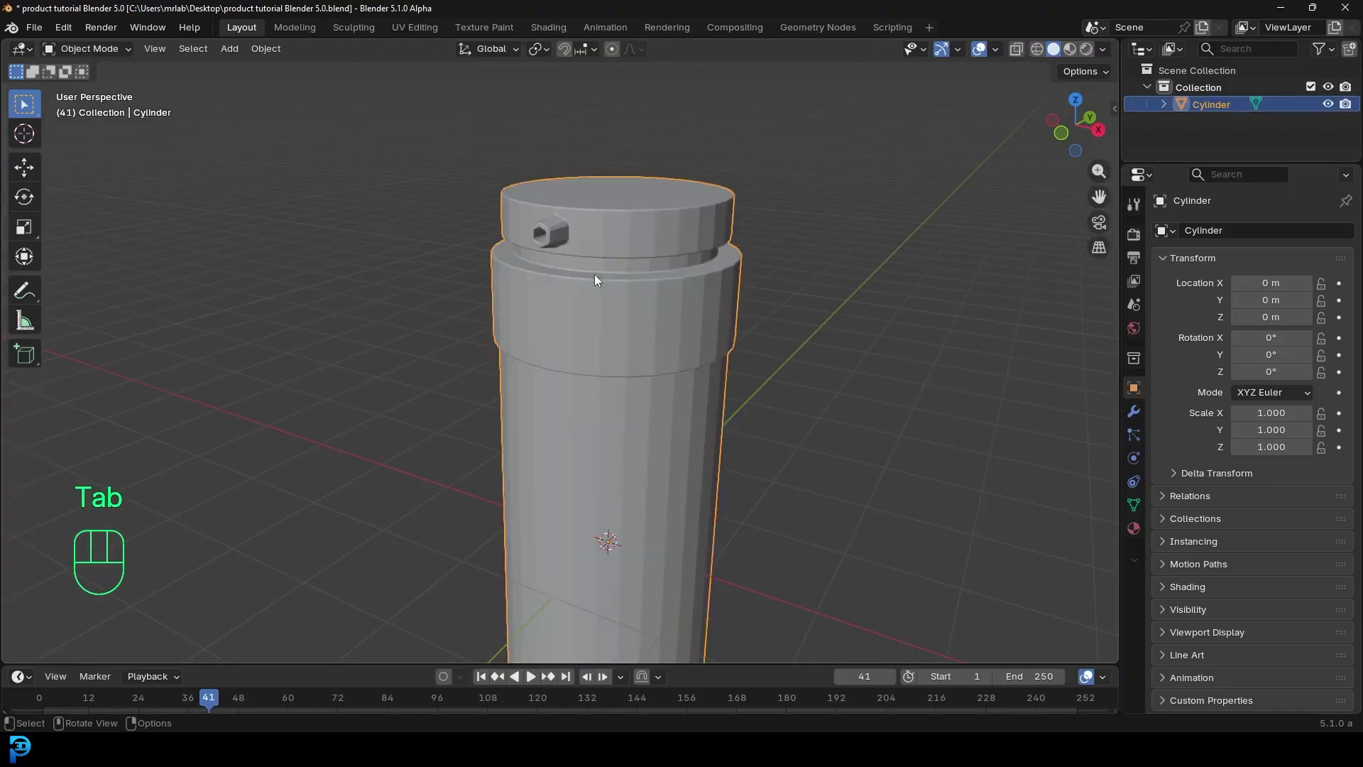
scroll(595, 279, "down", 3)
right_click(588, 249)
left_click(526, 251)
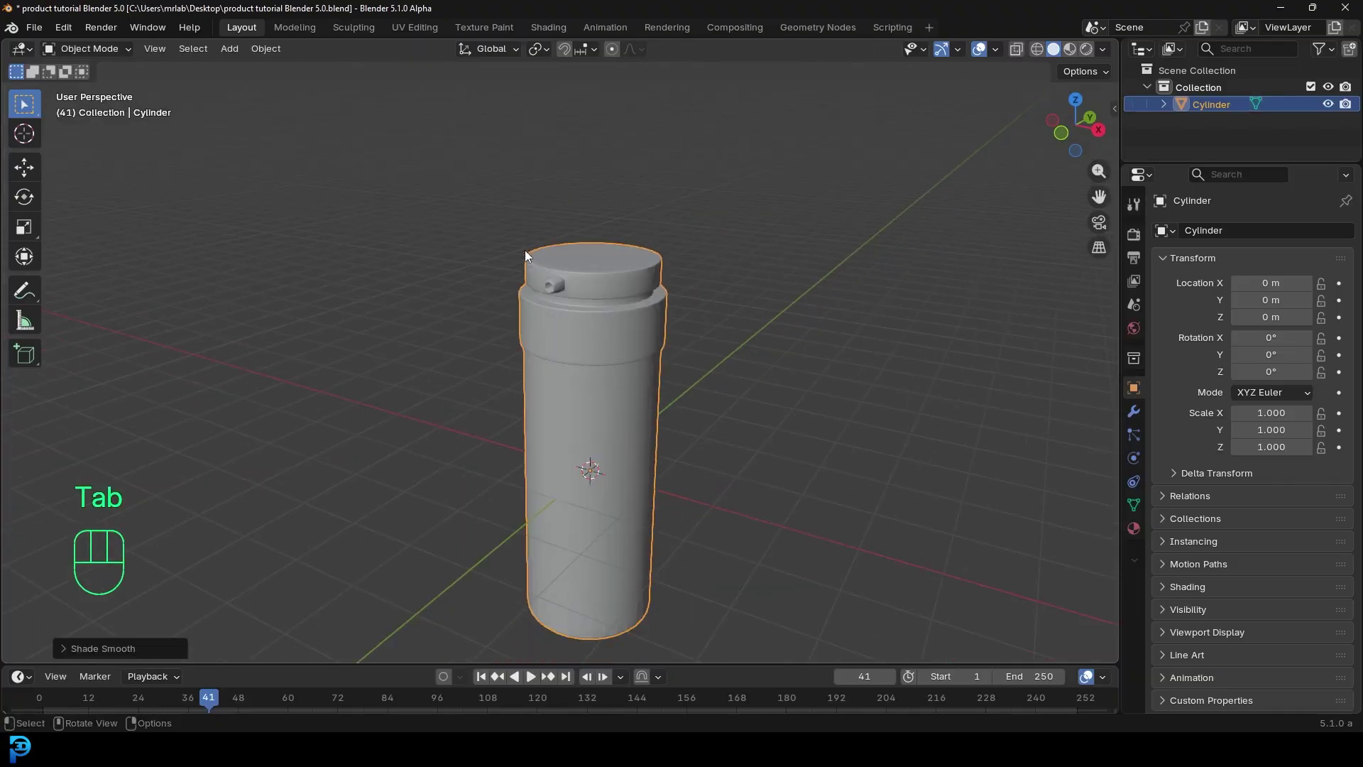
left_click(1133, 412)
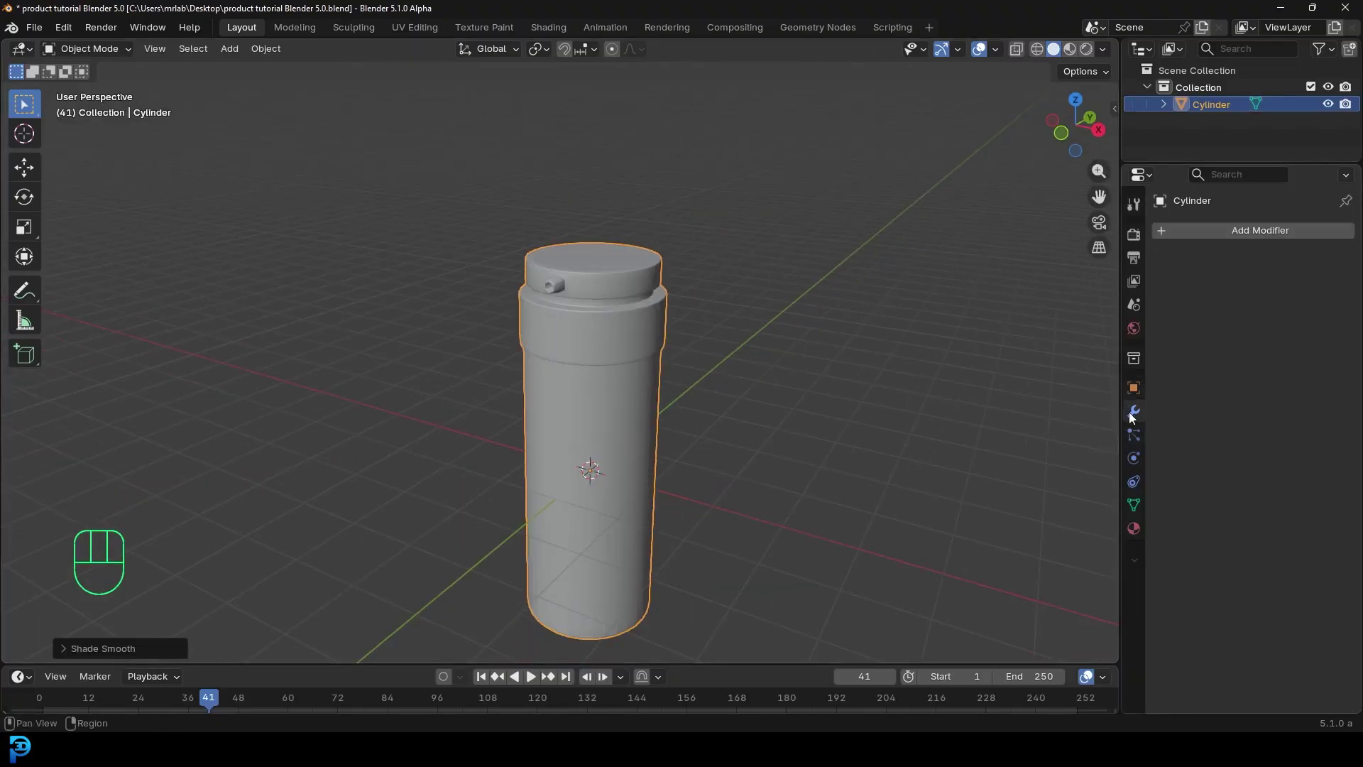
Add a Subdivision Surface modifier via the 'sub' search, with viewport level 1 and render level 2.
left_click(1251, 229)
left_click(1203, 228)
type("sub")
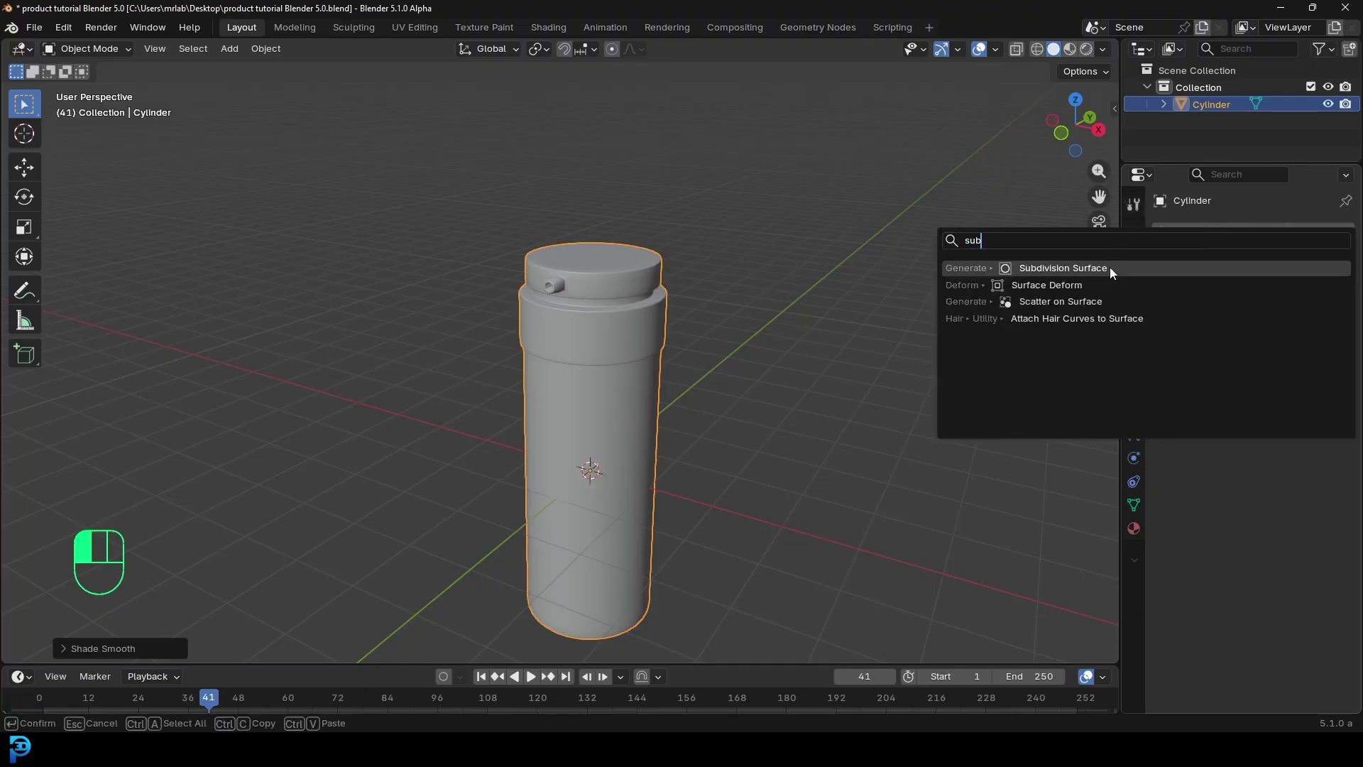
left_click(1109, 267)
scroll(718, 233, "up", 2)
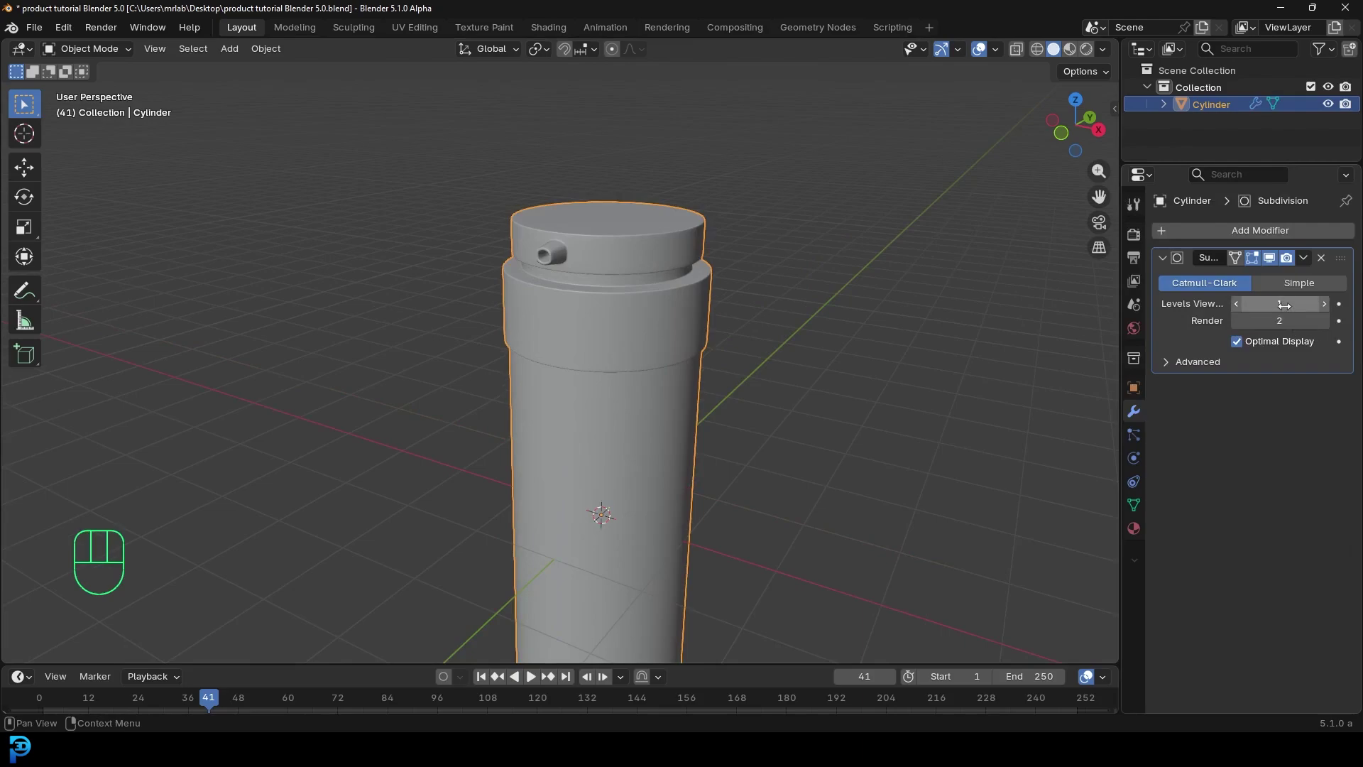
scroll(395, 378, "down", 3)
Switch to the front orthographic view and recentre the bottle.
middle_click_drag(394, 377, 499, 343)
key("KP_1")
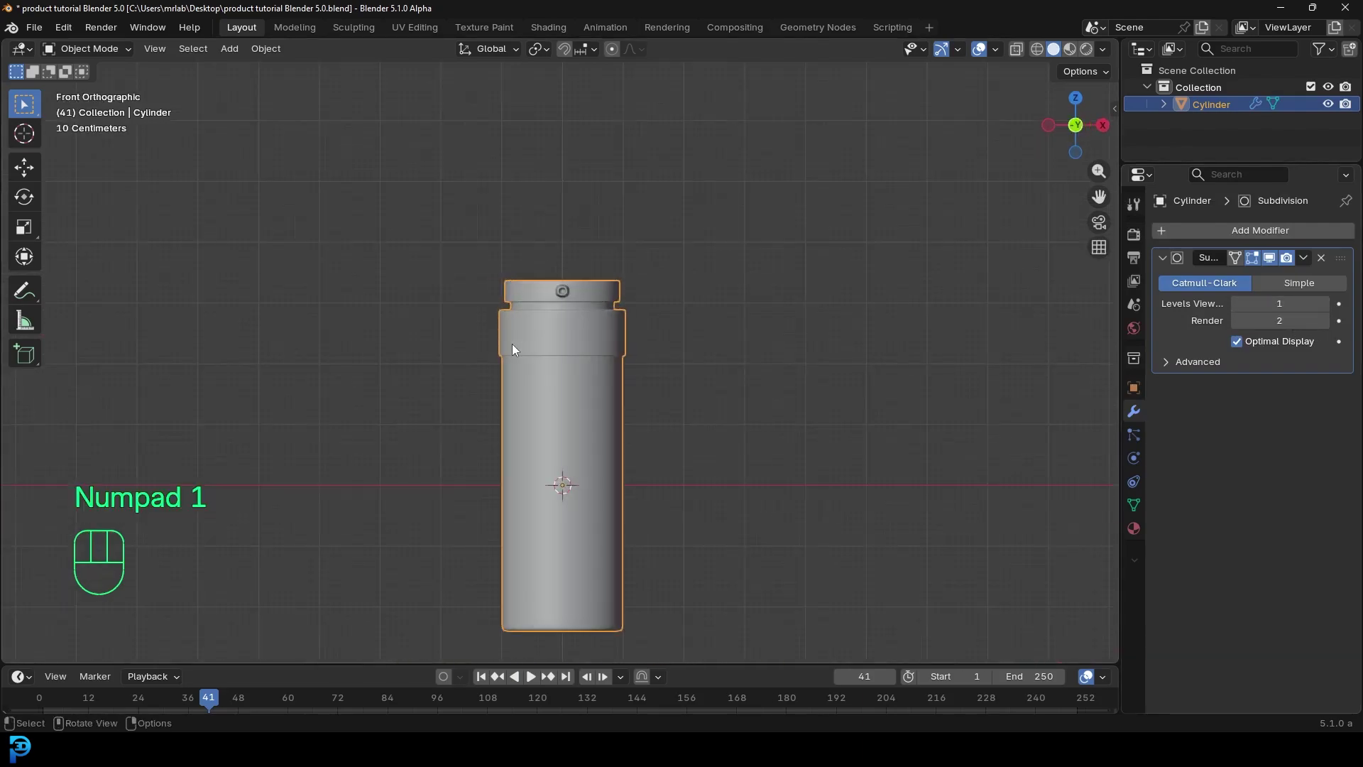
scroll(635, 322, "up", 3)
scroll(542, 232, "up", 1)
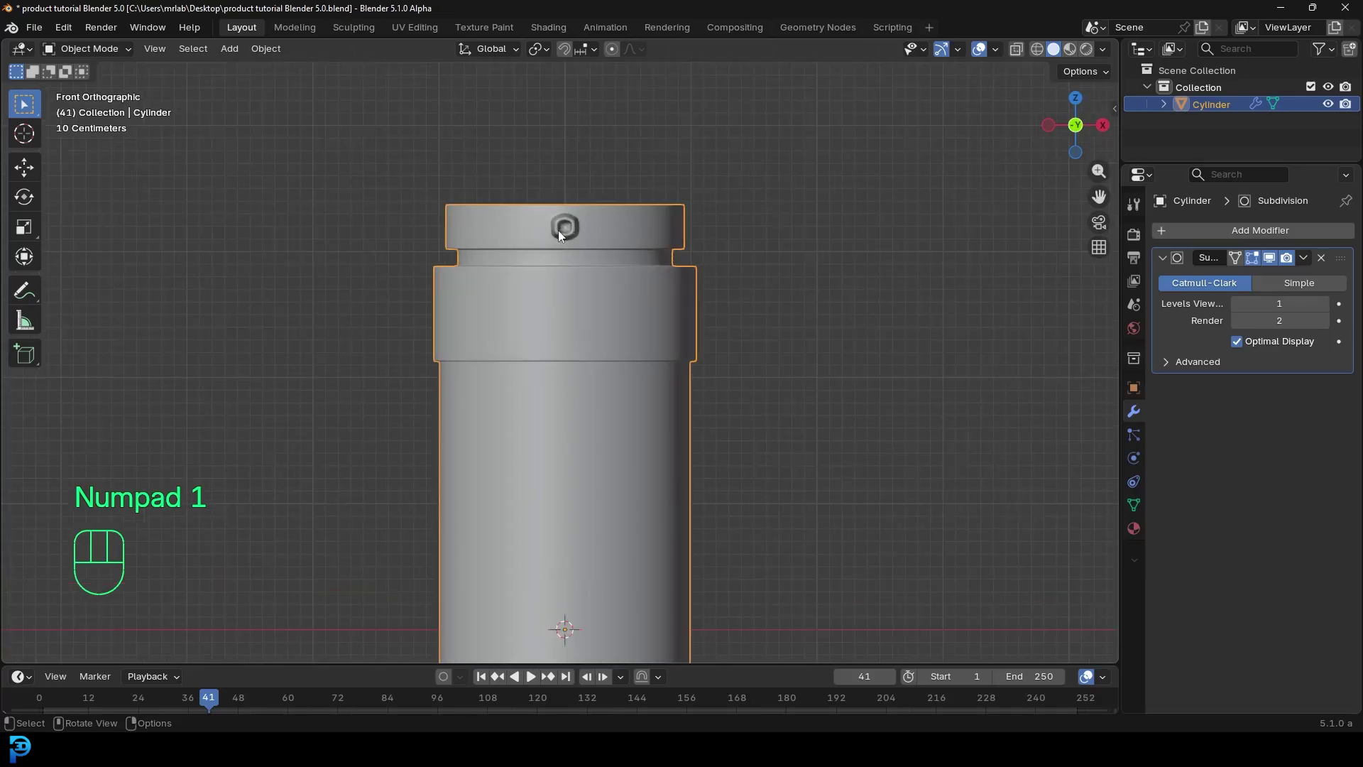
scroll(558, 230, "down", 3)
middle_click_drag(558, 230, 580, 313, "shift")
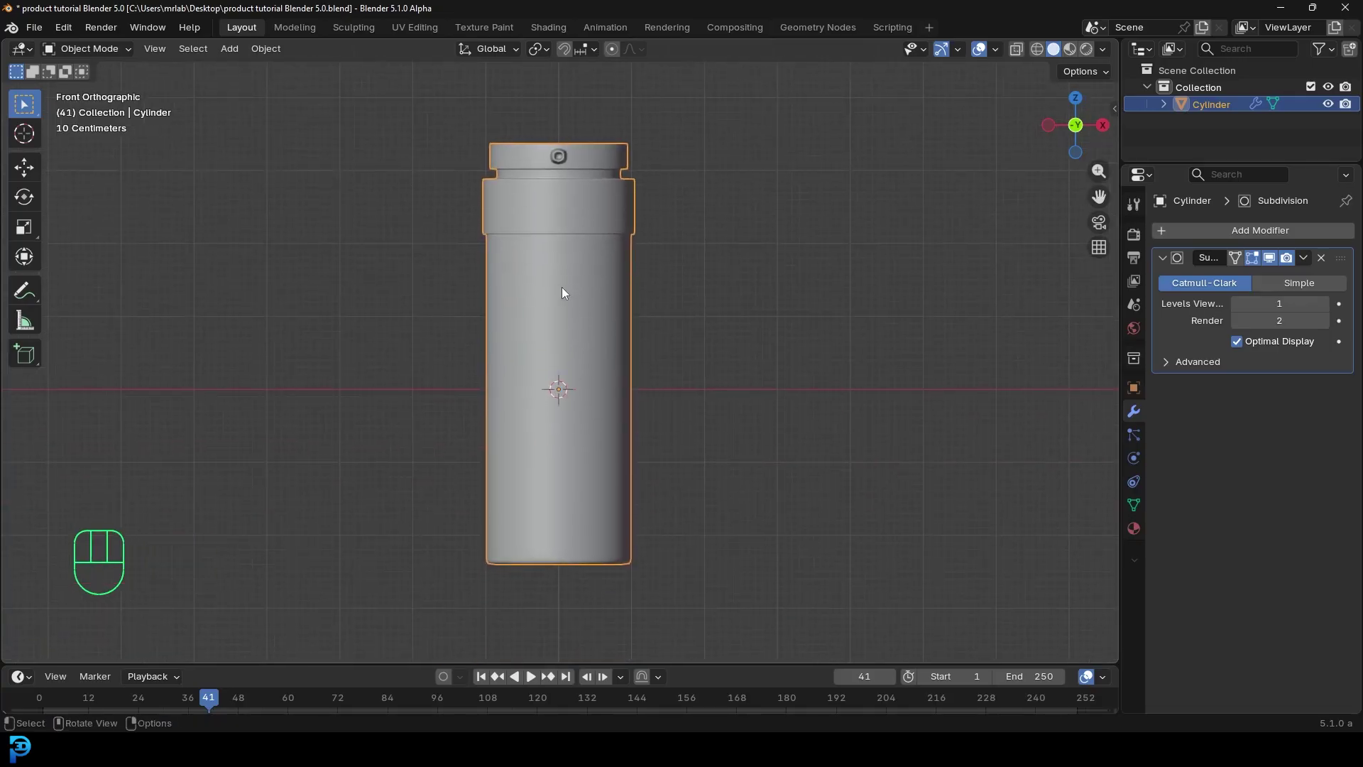
middle_click_drag(562, 294, 576, 303, "shift")
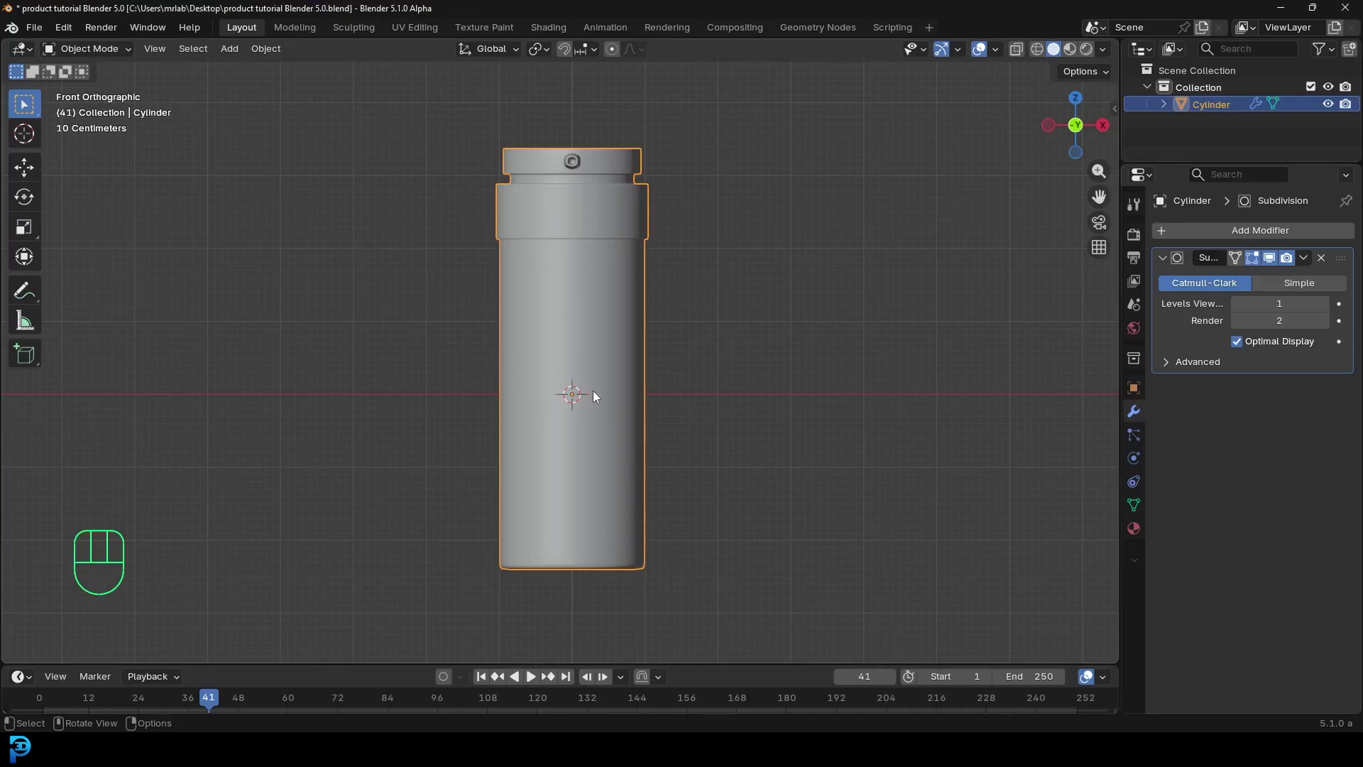
Move the bottle up along Z so its base rests on the ground.
key("g")
key("z")
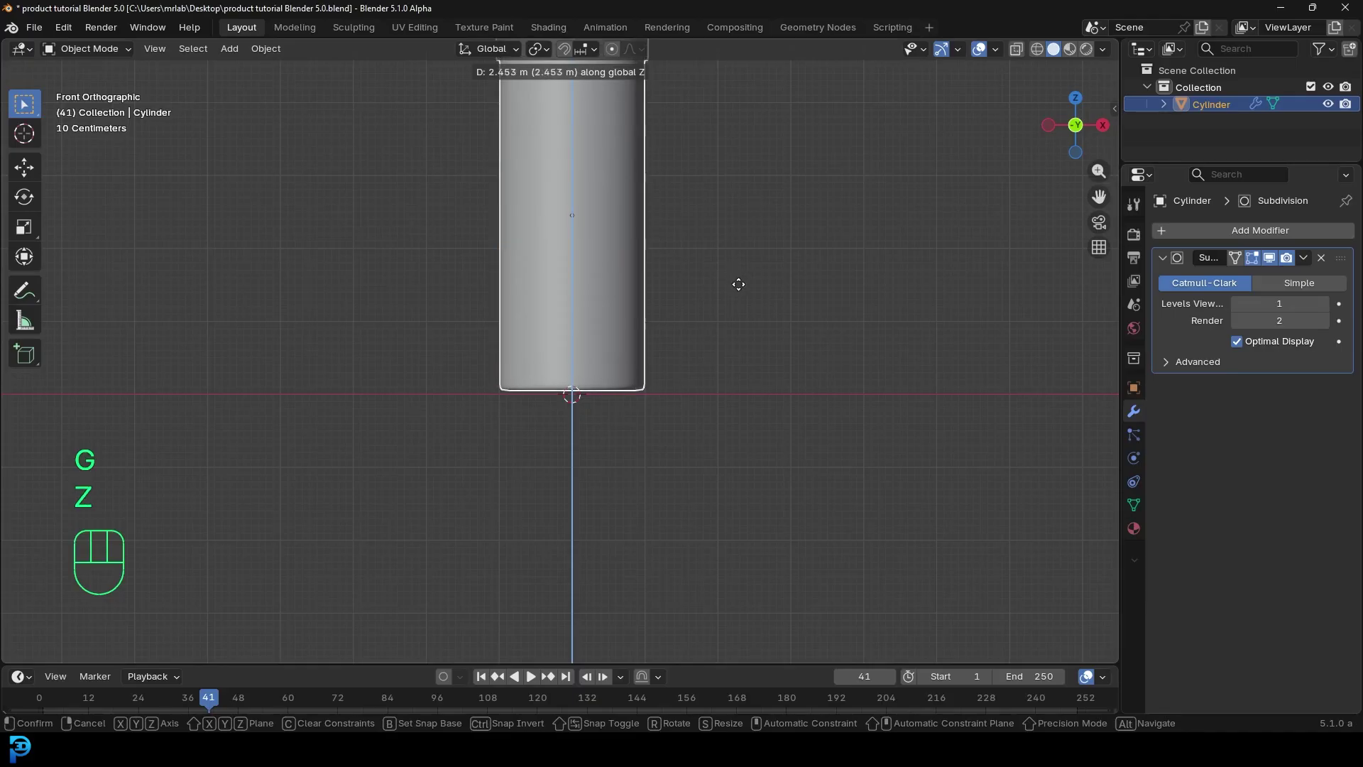
left_click(739, 284)
middle_click_drag(897, 396, 603, 387)
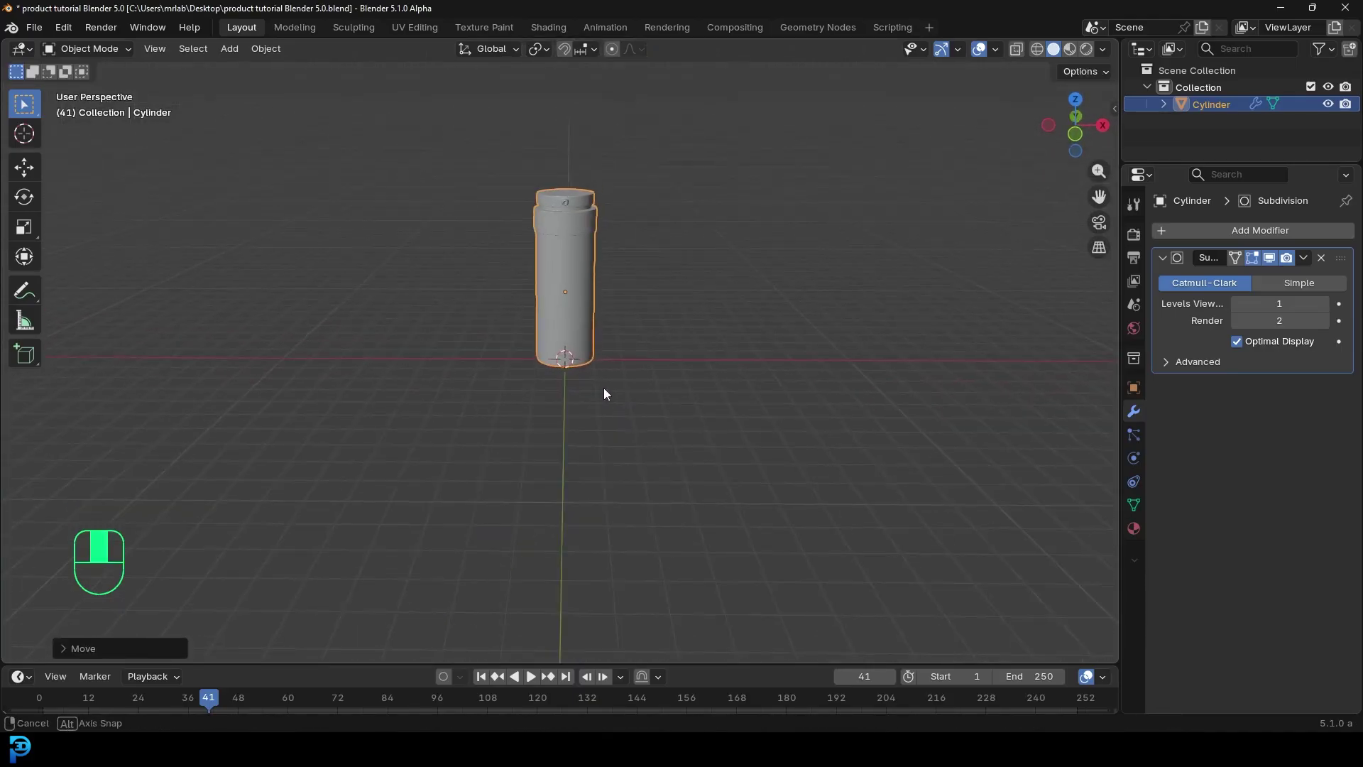
scroll(581, 213, "up", 3)
Add a plane under the bottle, scale it about 17 times, and stretch it along X.
key("shift+a")
mouse_move(523, 213)
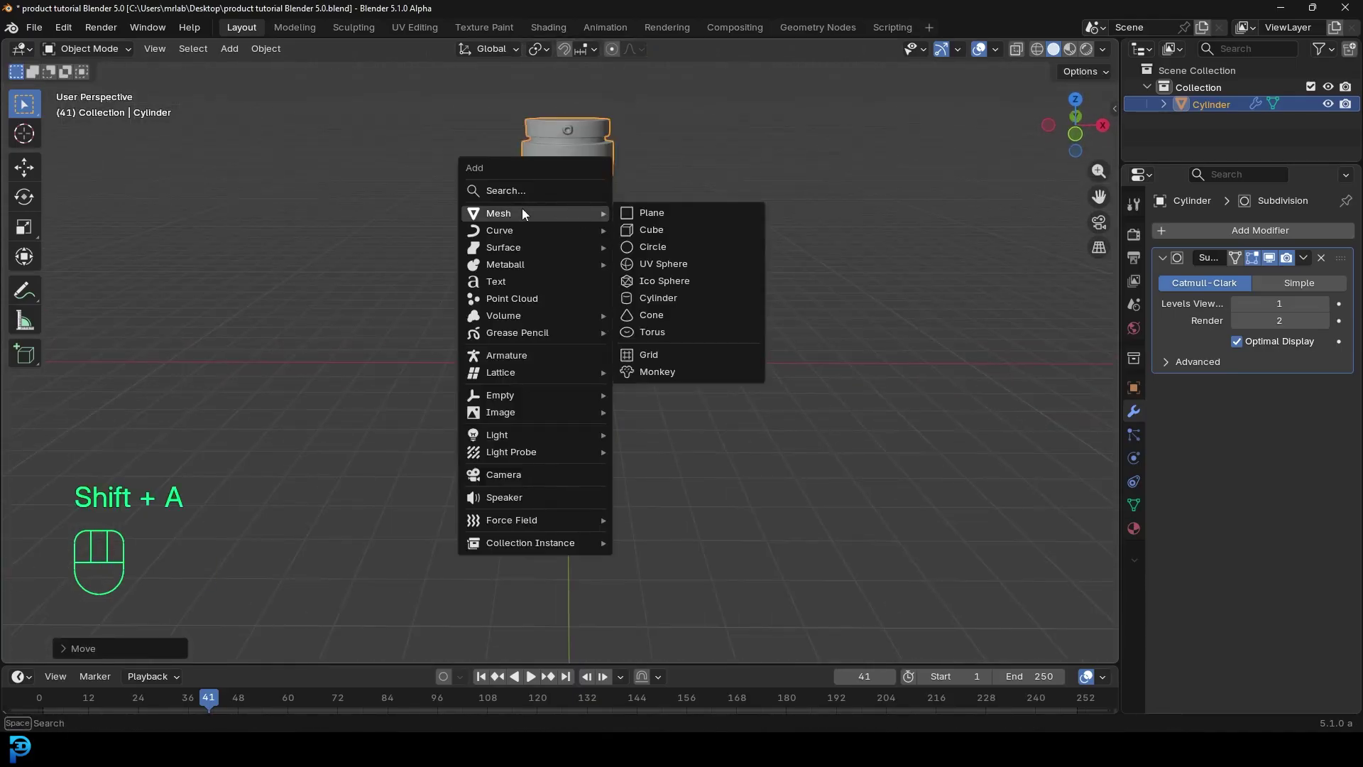
left_click(662, 213)
scroll(666, 338, "down", 5)
middle_click_drag(666, 338, 602, 359)
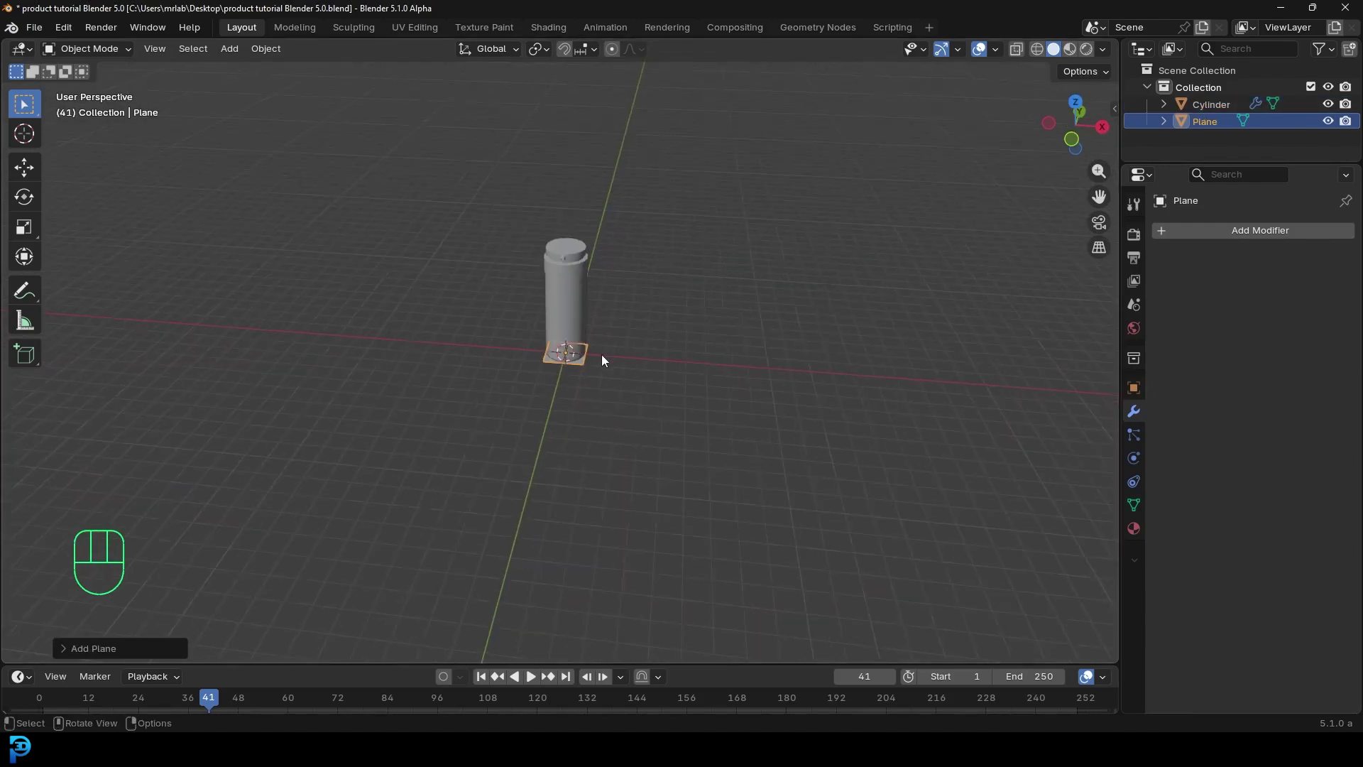
key("s")
left_click(683, 510)
key("s")
key("x")
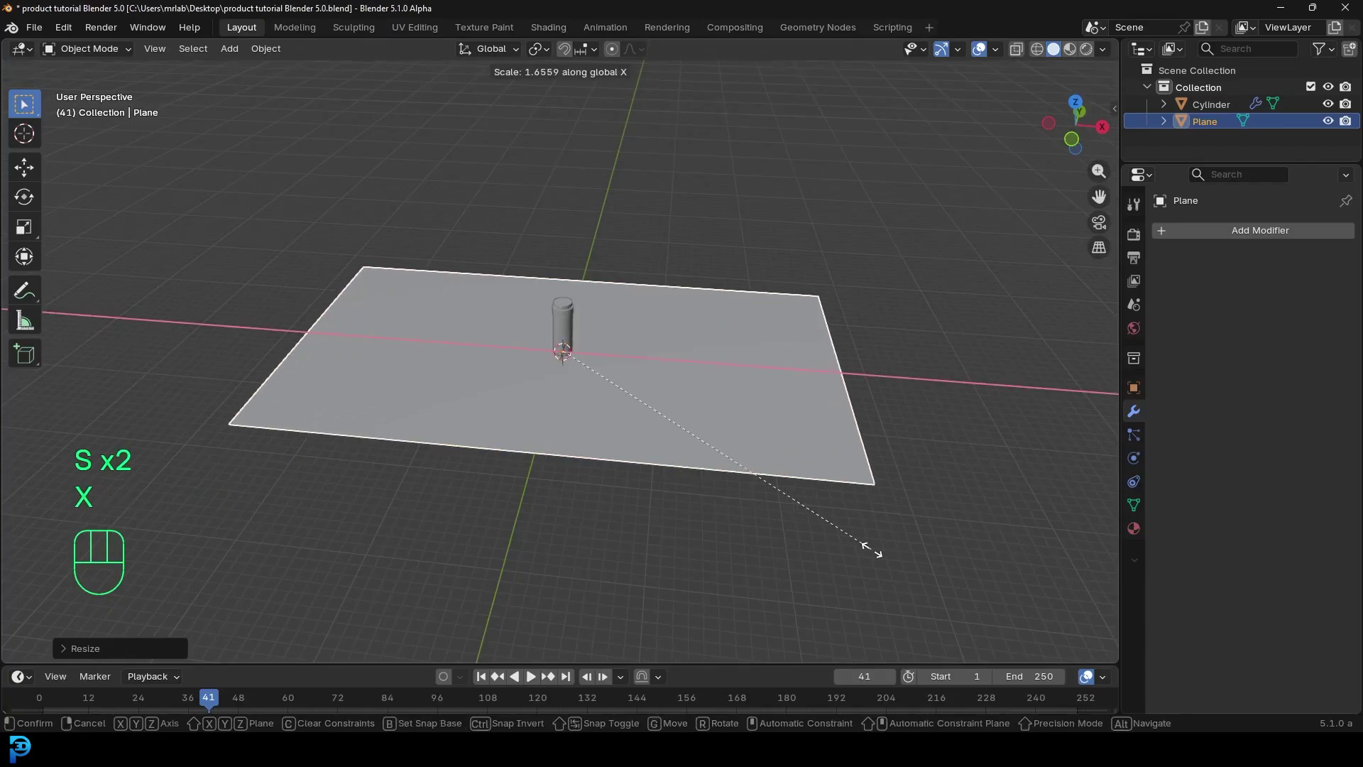
left_click(873, 551)
middle_click_drag(639, 354, 449, 349)
Put the plane in Edit Mode with edge select and nothing selected.
key("Tab")
left_click(153, 49)
left_click(629, 298)
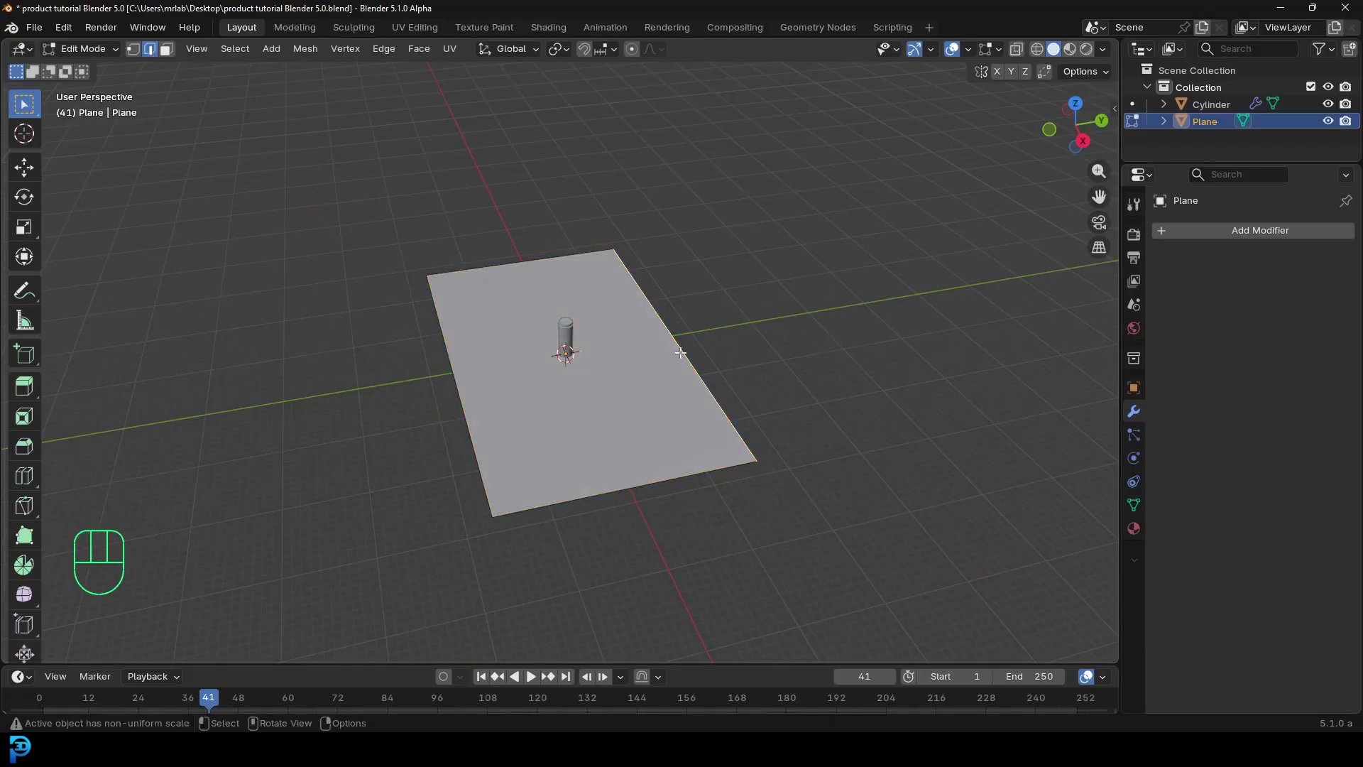
Extrude the plane's back edge straight up along Z to form a wall.
key("KP_1")
scroll(502, 393, "up", 3)
middle_click_drag(501, 392, 698, 239)
scroll(699, 239, "up", 2)
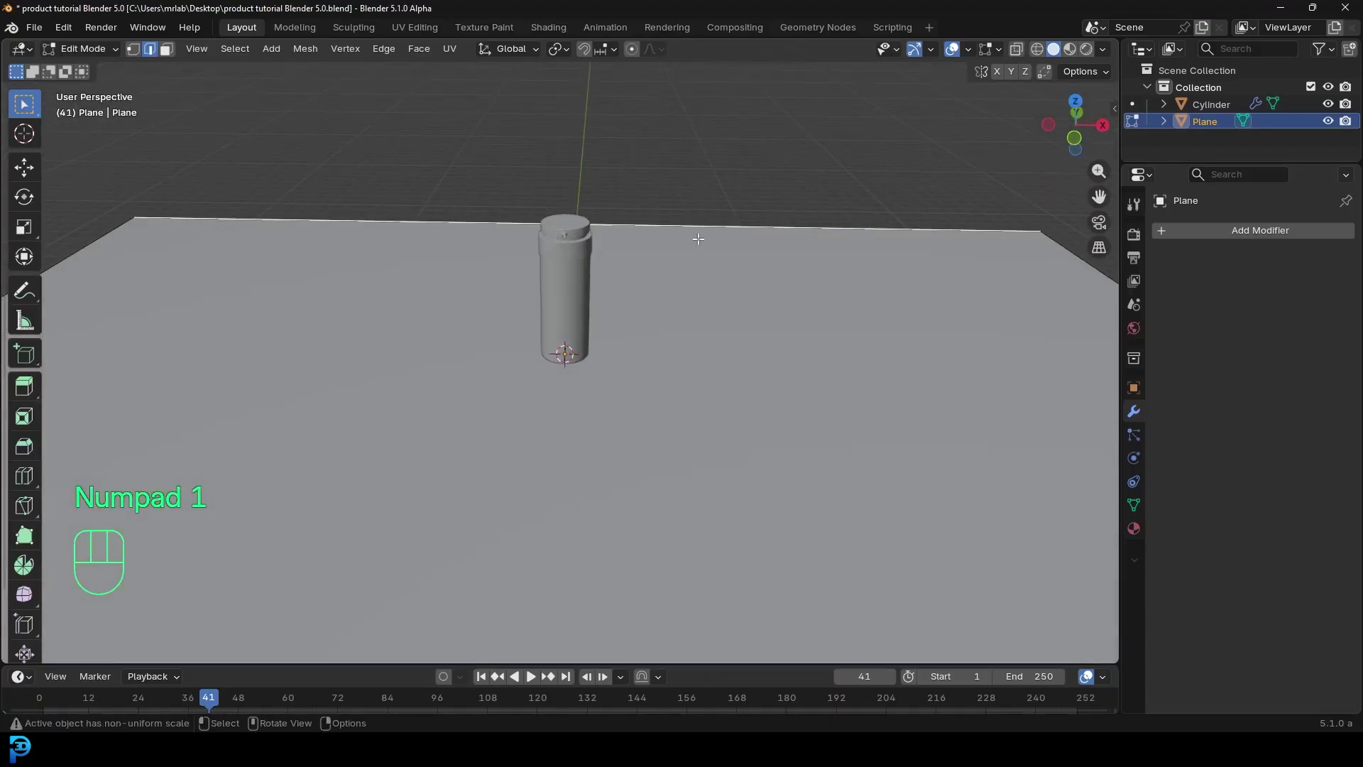
middle_click_drag(602, 213, 779, 276)
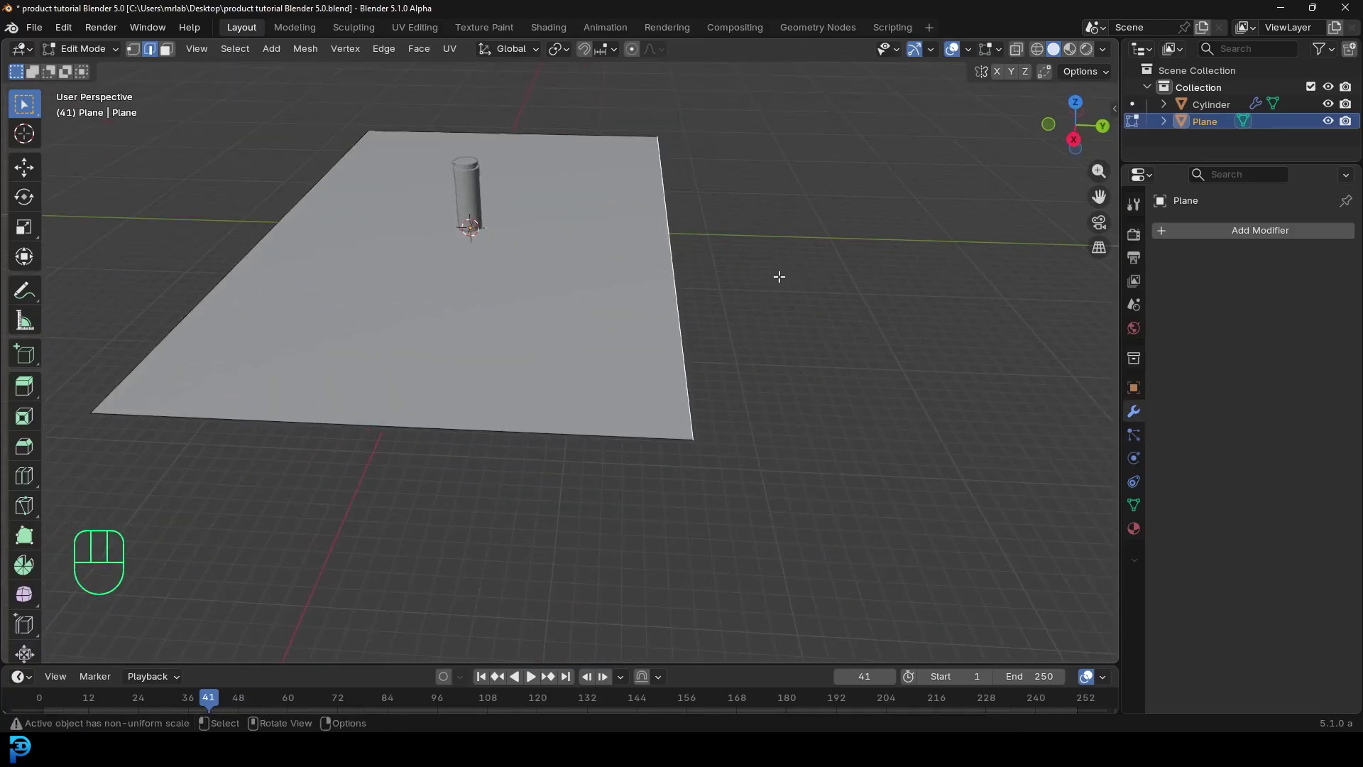
scroll(735, 357, "down", 3)
key("e")
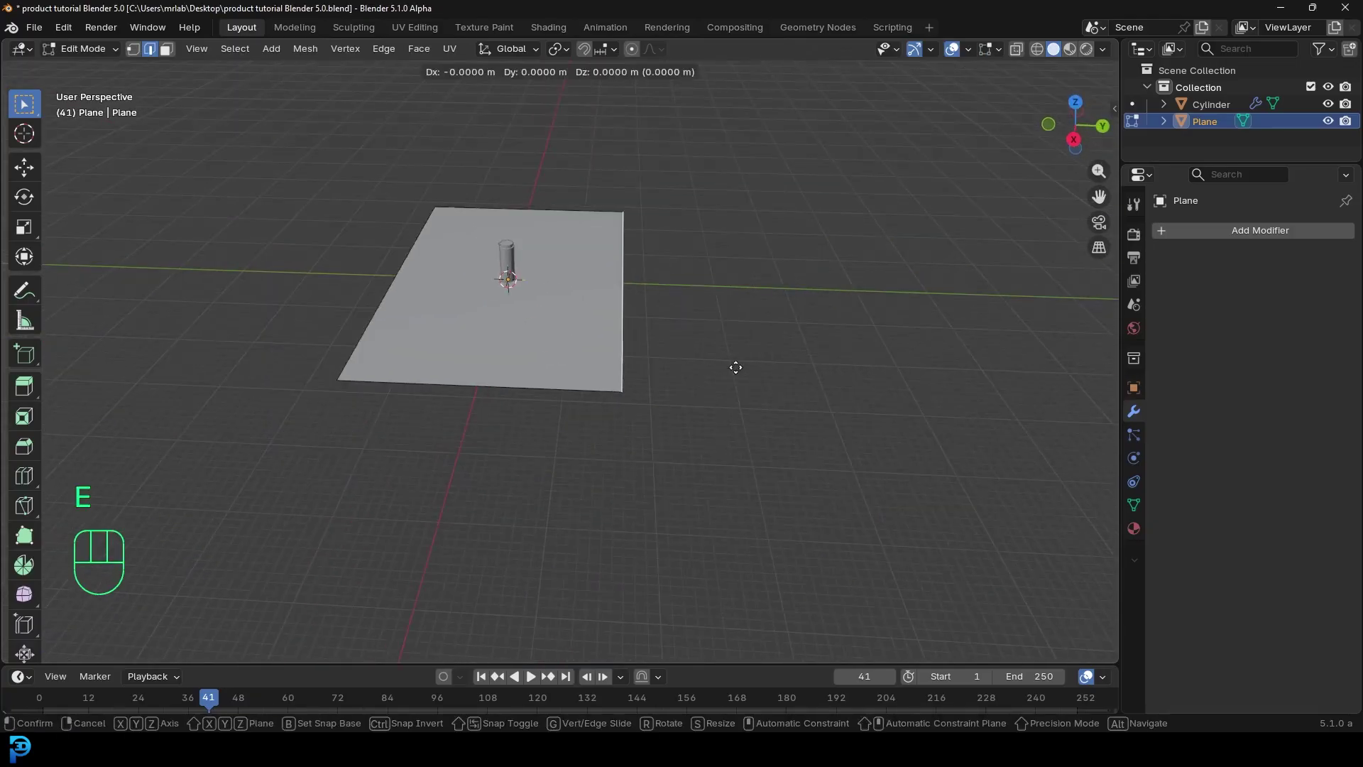
key("z")
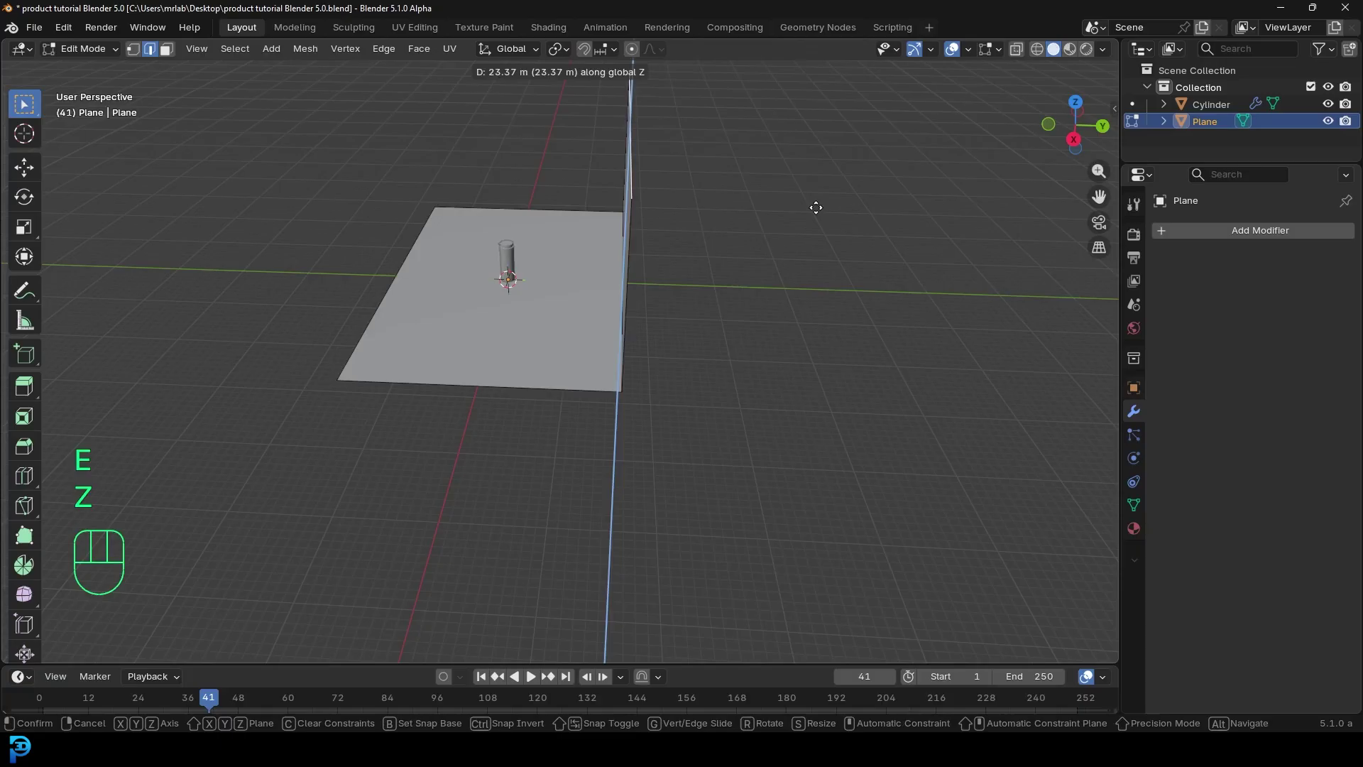
left_click(816, 207)
scroll(599, 301, "down", 3)
middle_click_drag(599, 301, 691, 299)
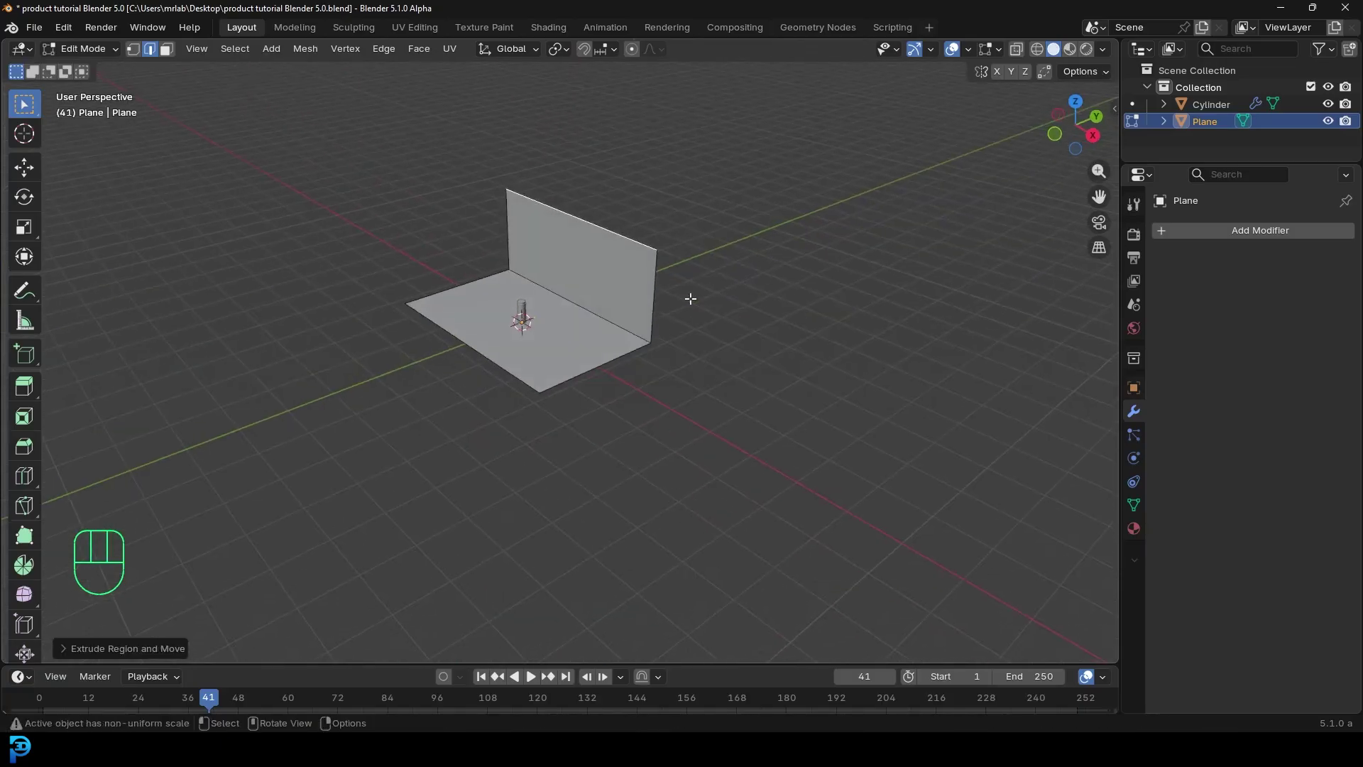
scroll(661, 287, "up", 3)
Round the floor-wall corner edge with a 6-segment bevel.
left_click(640, 270)
scroll(888, 405, "up", 3)
key("ctrl+b")
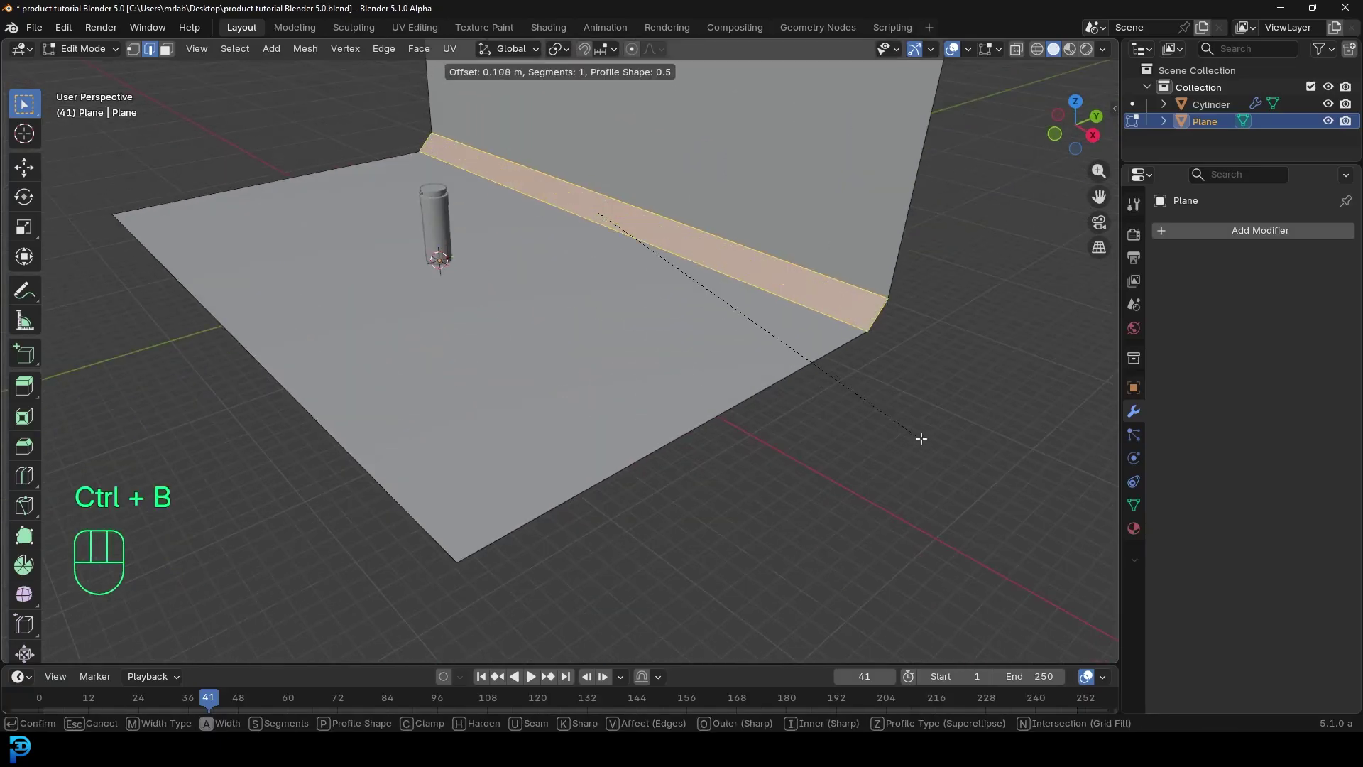
scroll(943, 465, "up", 5)
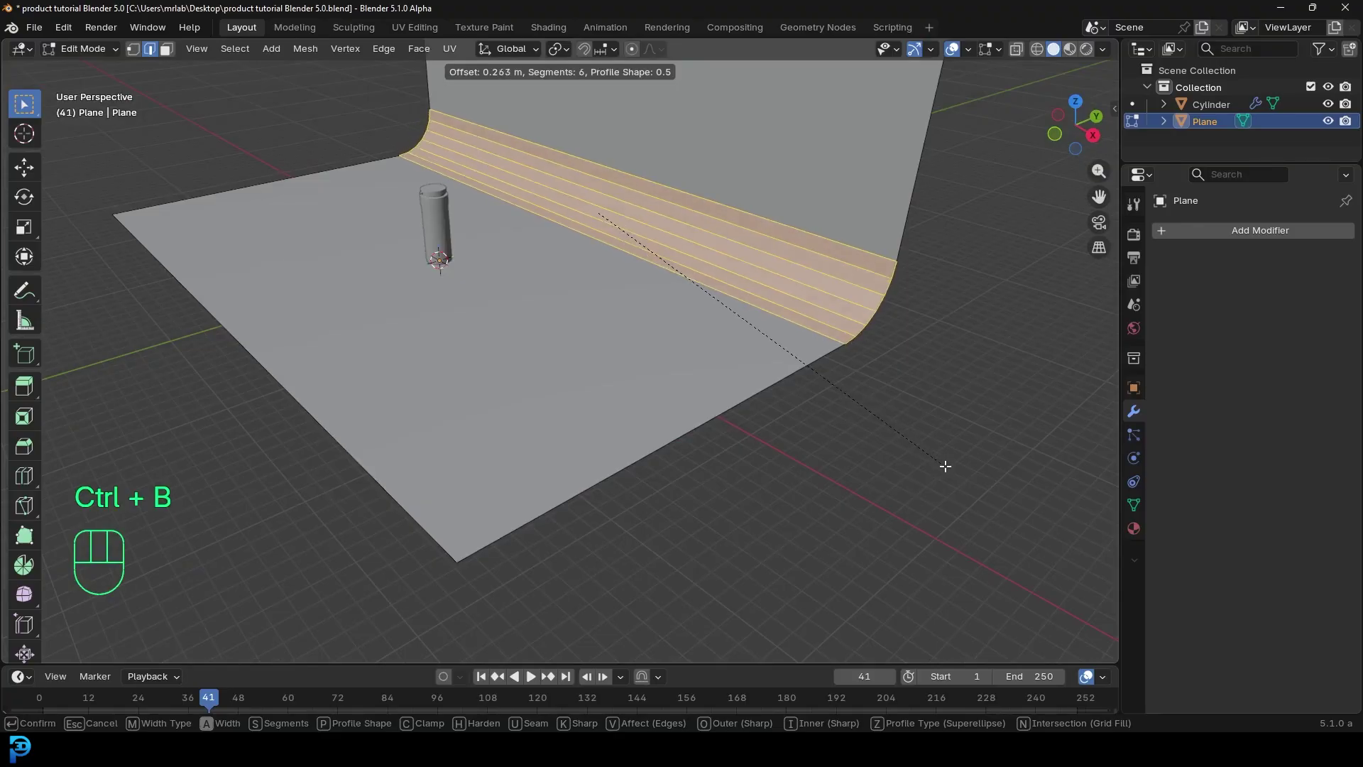
left_click(943, 466)
scroll(943, 465, "down", 3)
middle_click_drag(943, 466, 618, 333)
scroll(617, 333, "up", 2)
Move the whole backdrop 4.06 m along Y behind the bottle.
key("a")
key("g")
key("y")
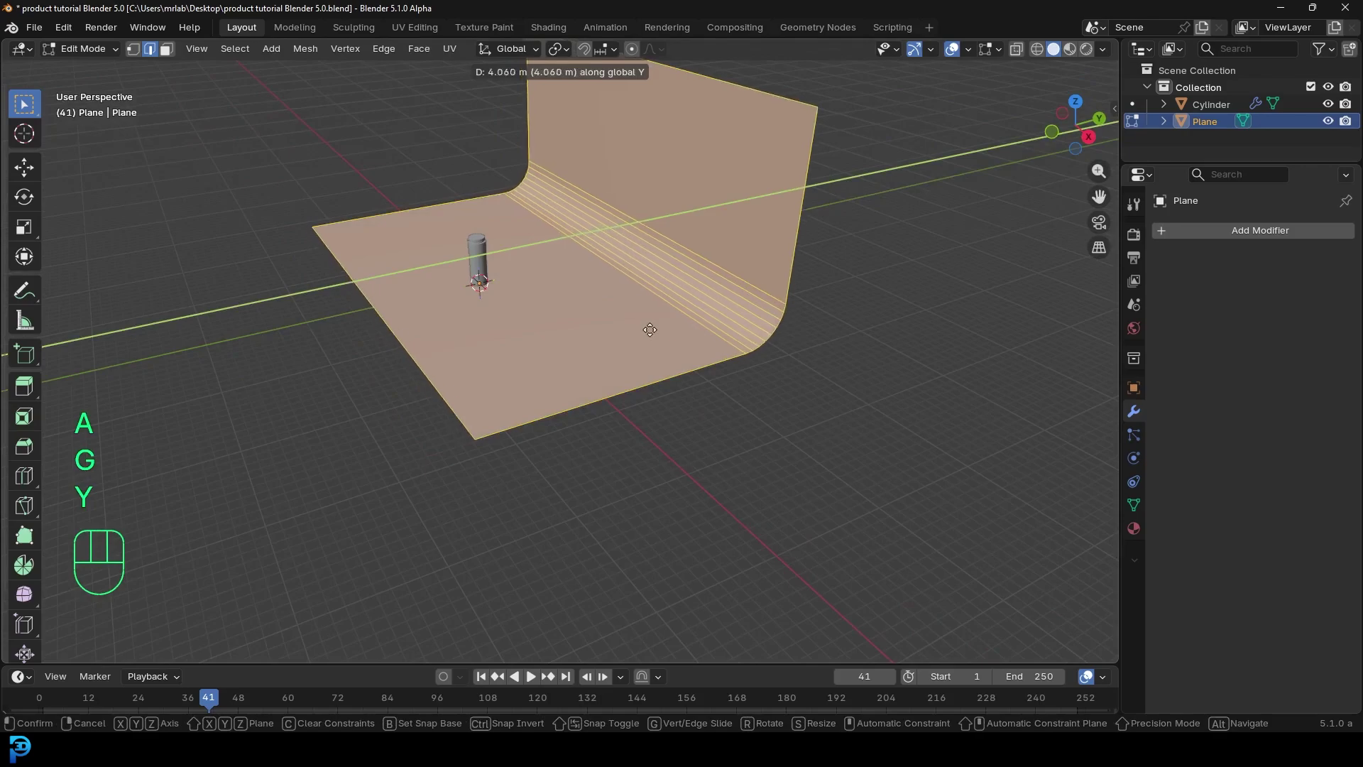
left_click(664, 330)
scroll(602, 353, "down", 3)
middle_click_drag(602, 353, 639, 305)
scroll(638, 305, "up", 2)
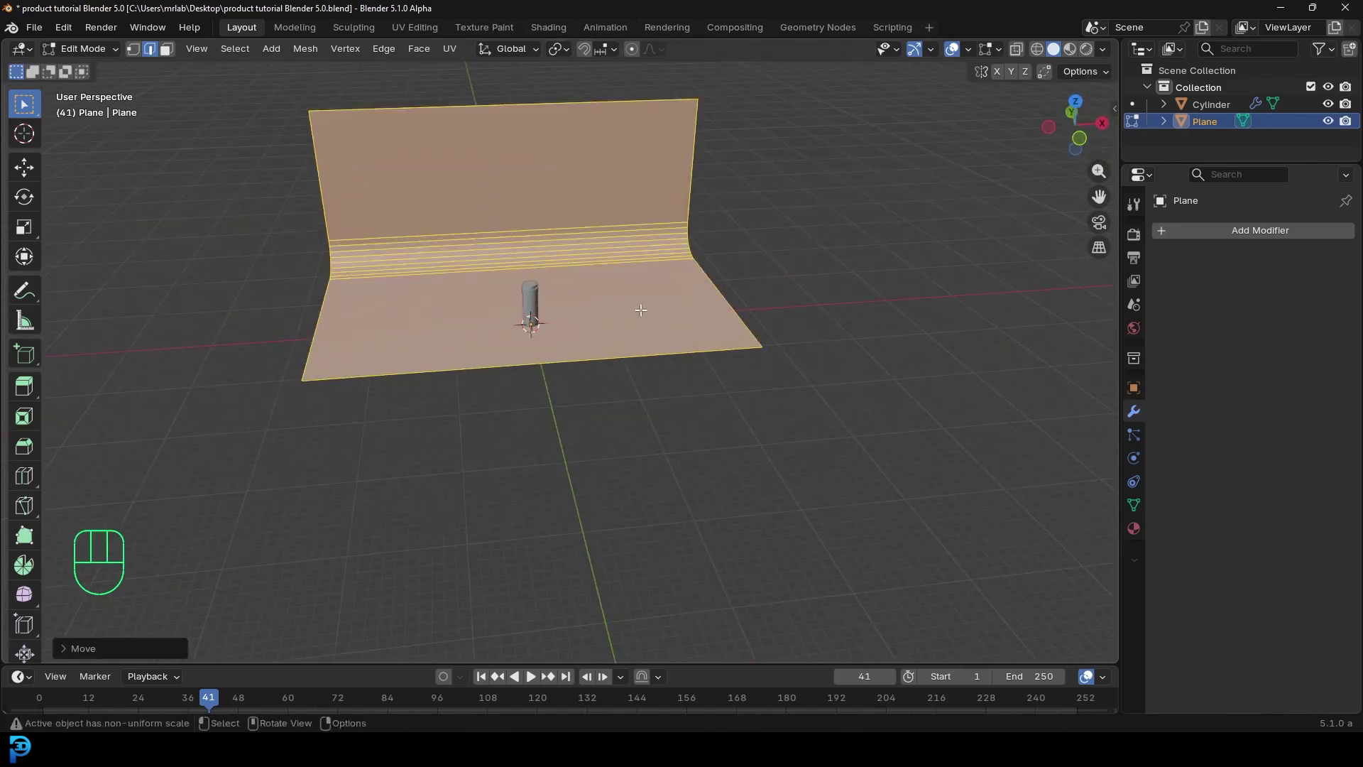
Shade the backdrop smooth in Object Mode and centre the front view on the bottle.
key("Tab")
scroll(620, 113, "up", 2)
right_click(580, 116)
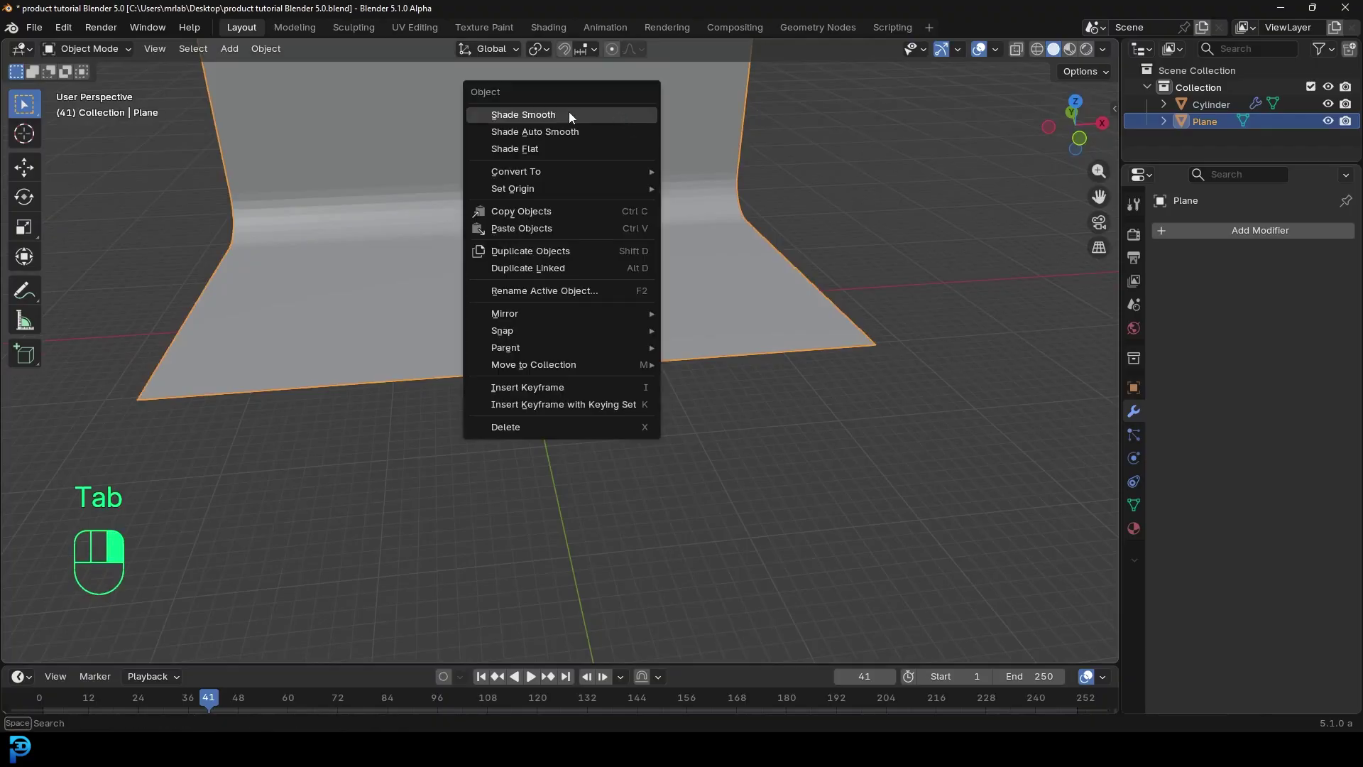
left_click(569, 115)
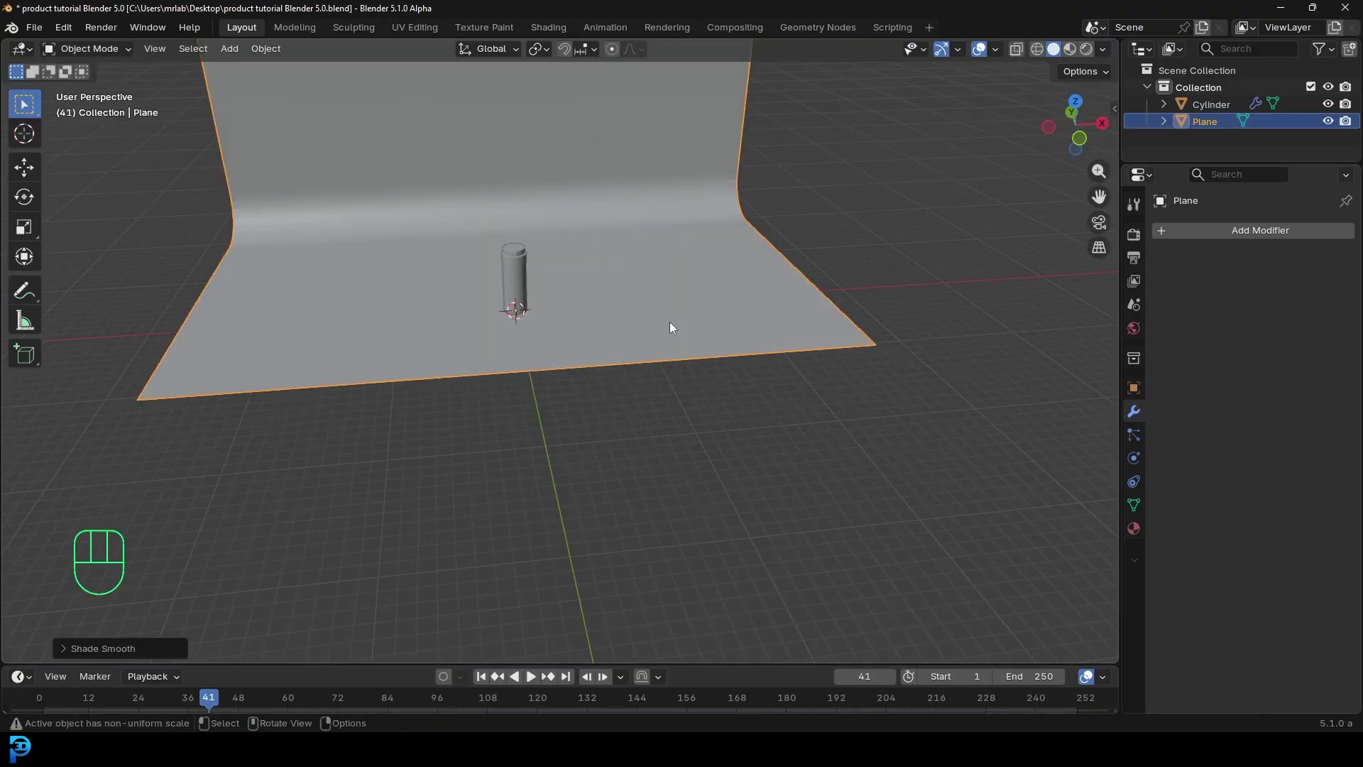
key("KP_1")
scroll(670, 321, "up", 4)
middle_click_drag(572, 279, 413, 135, "shift")
key("shift+a")
mouse_move(414, 137)
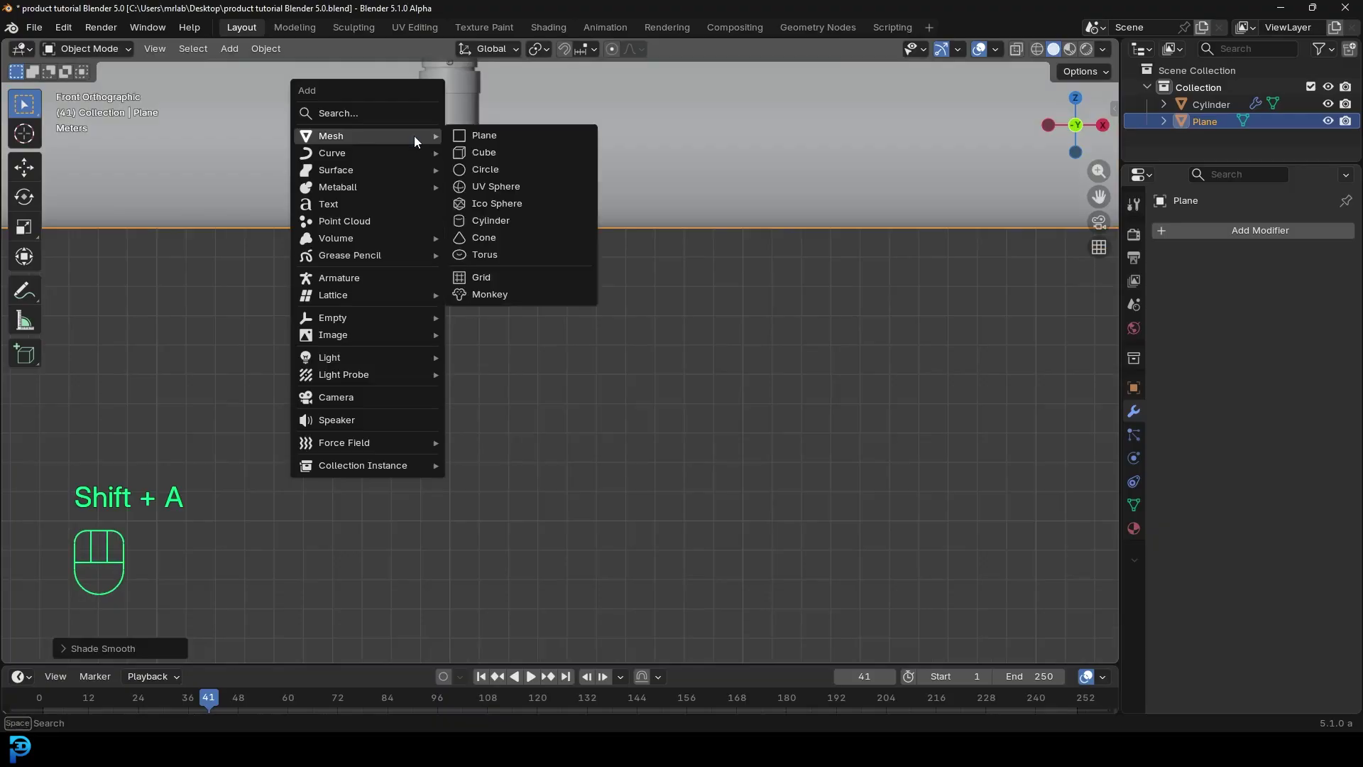
Add a camera and pull it back along Y to -20.24 m.
left_click(362, 396)
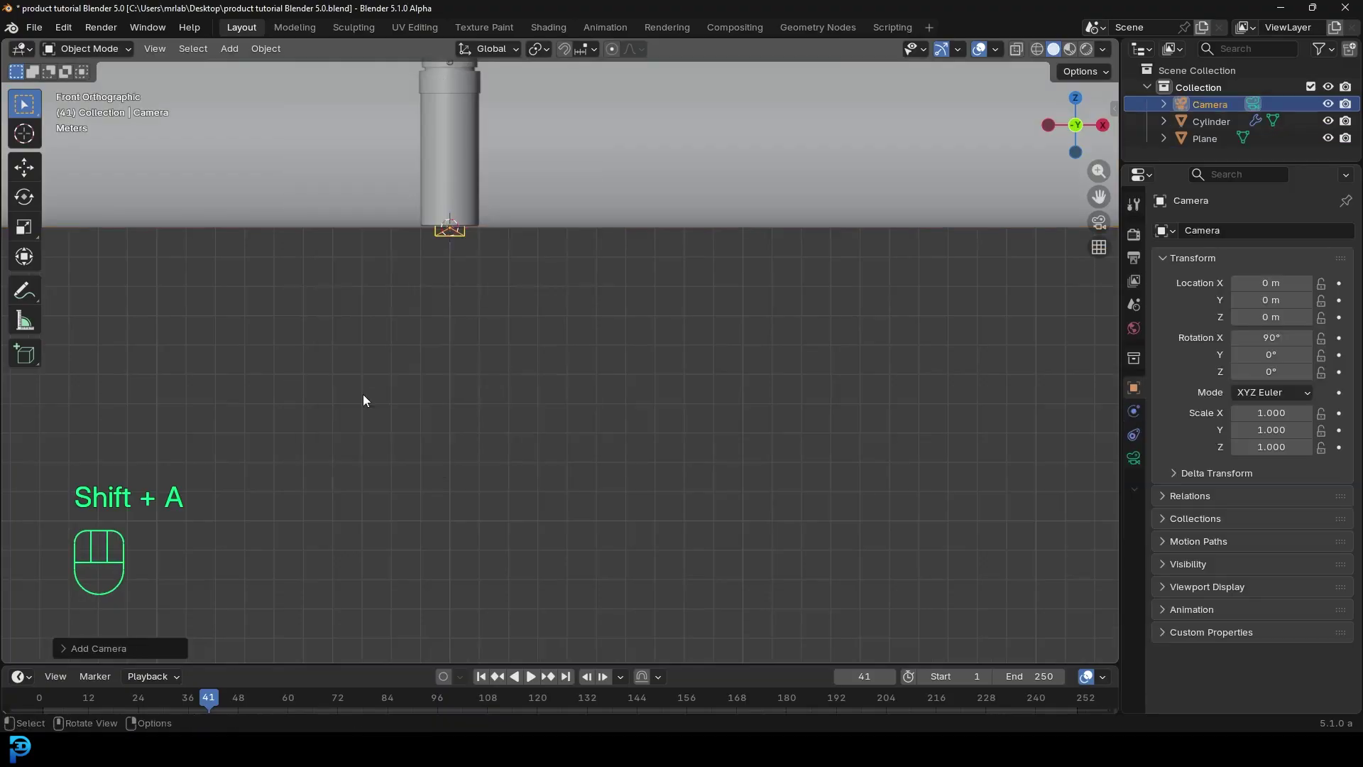
scroll(607, 191, "down", 2)
middle_click_drag(607, 192, 492, 297)
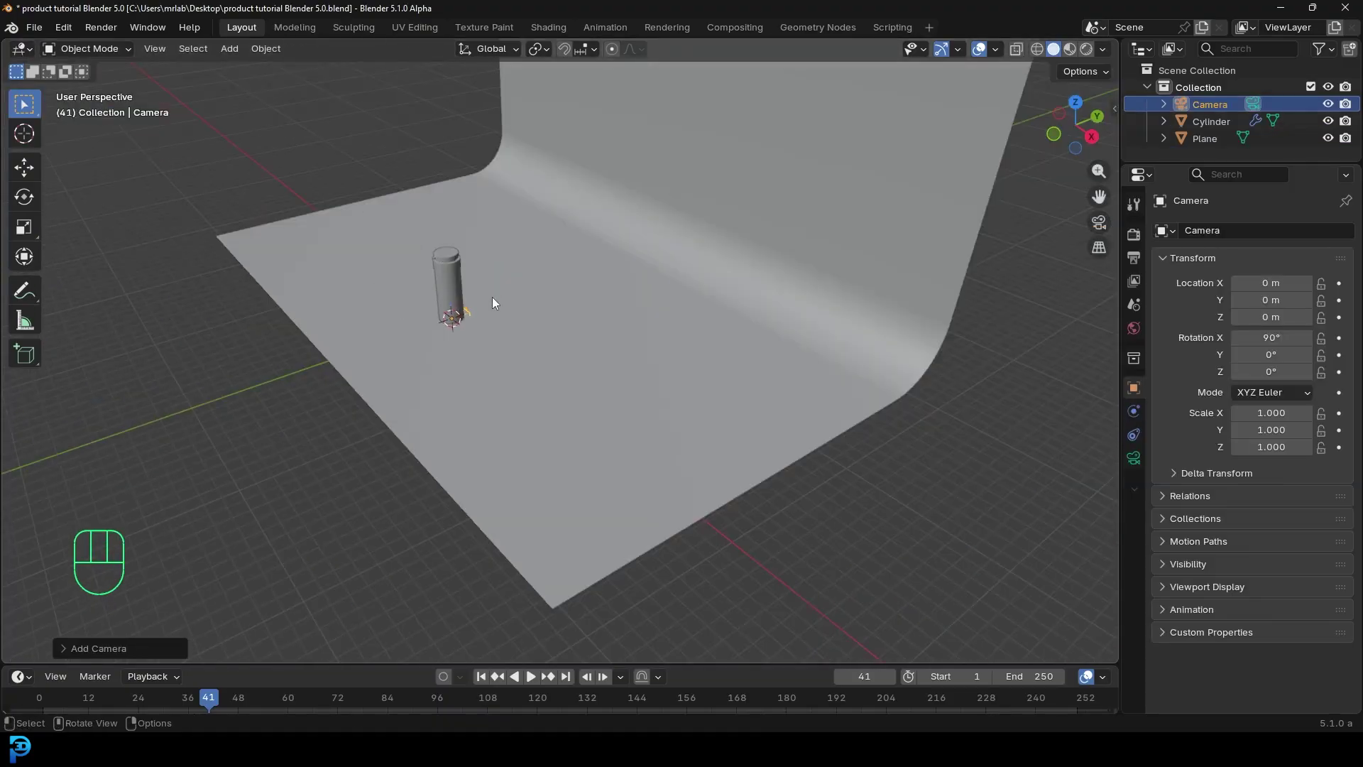
key("g")
key("y")
left_click(235, 403)
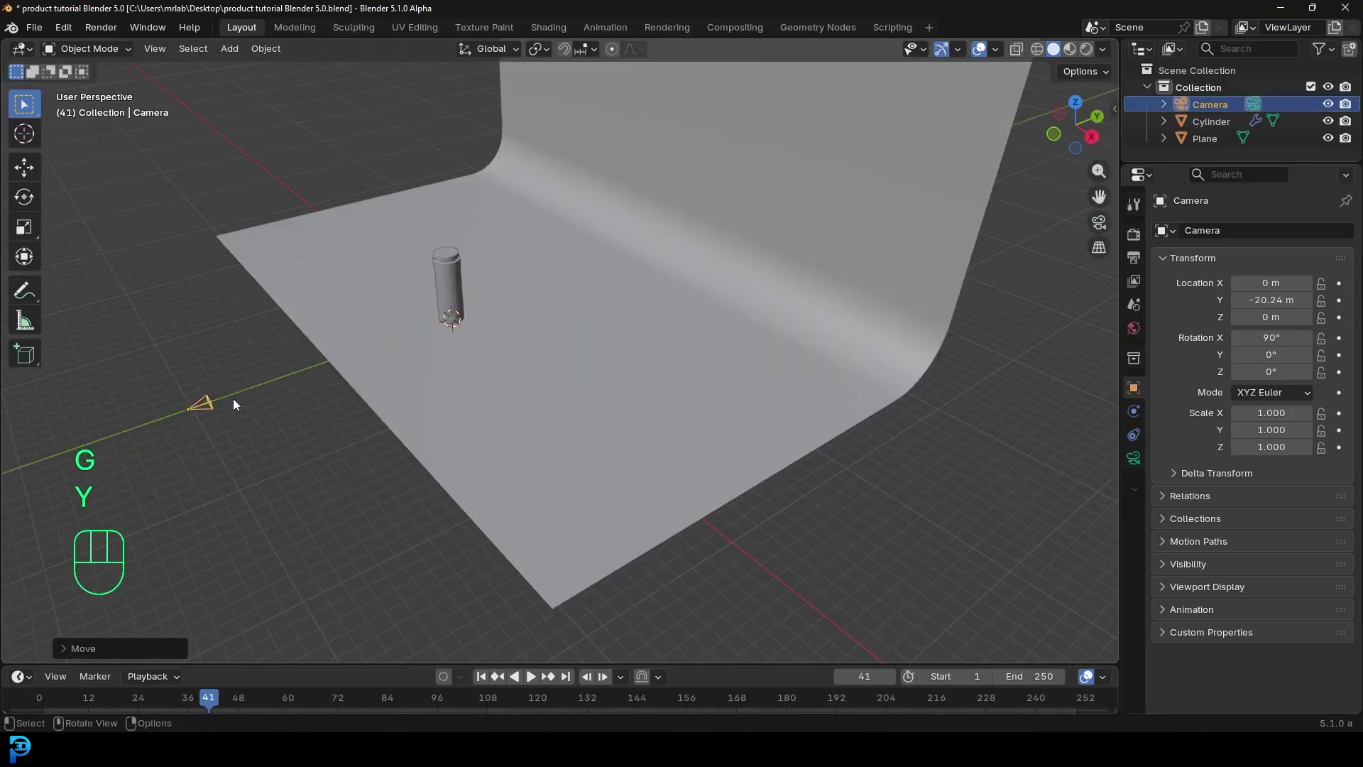
middle_click_drag(232, 398, 270, 390)
Raise the camera to Z 2.9117 m and look through it.
key("g")
key("z")
left_click(277, 362)
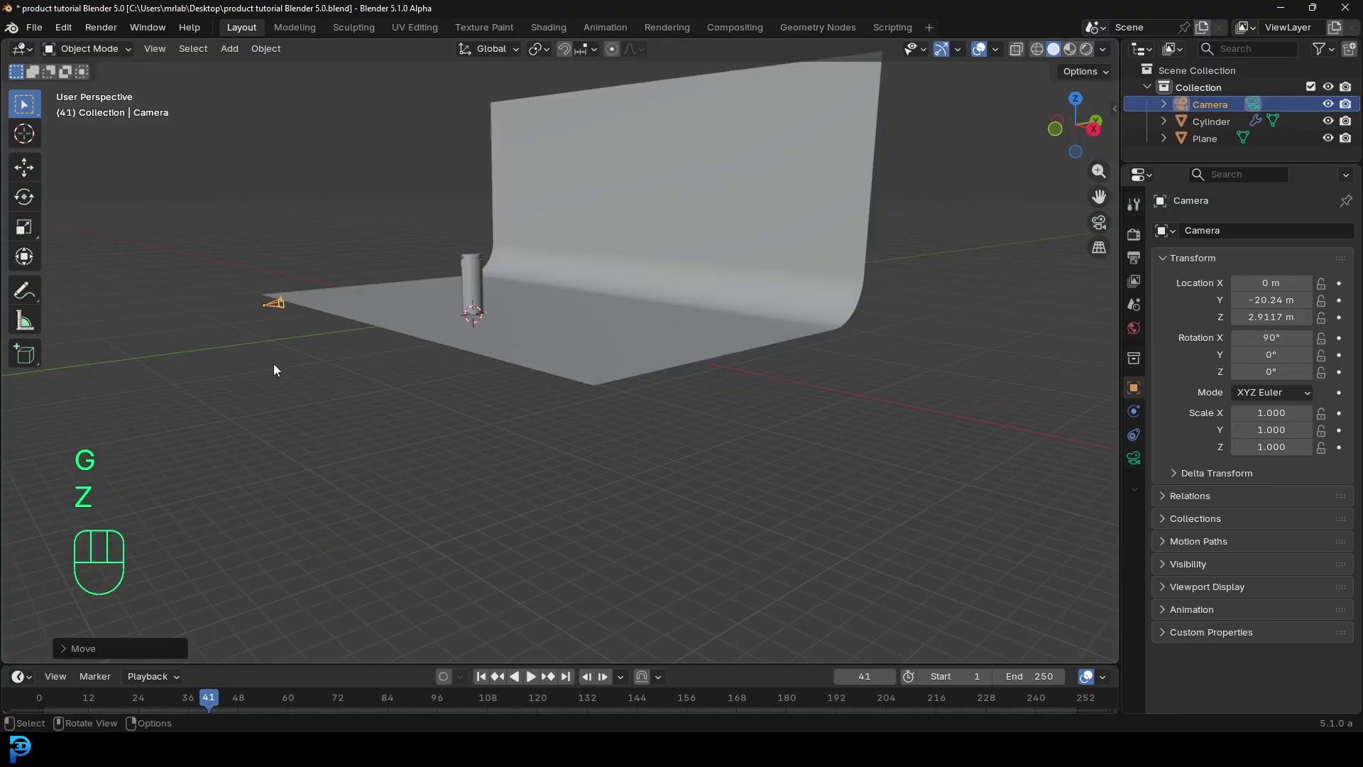
key("KP_0")
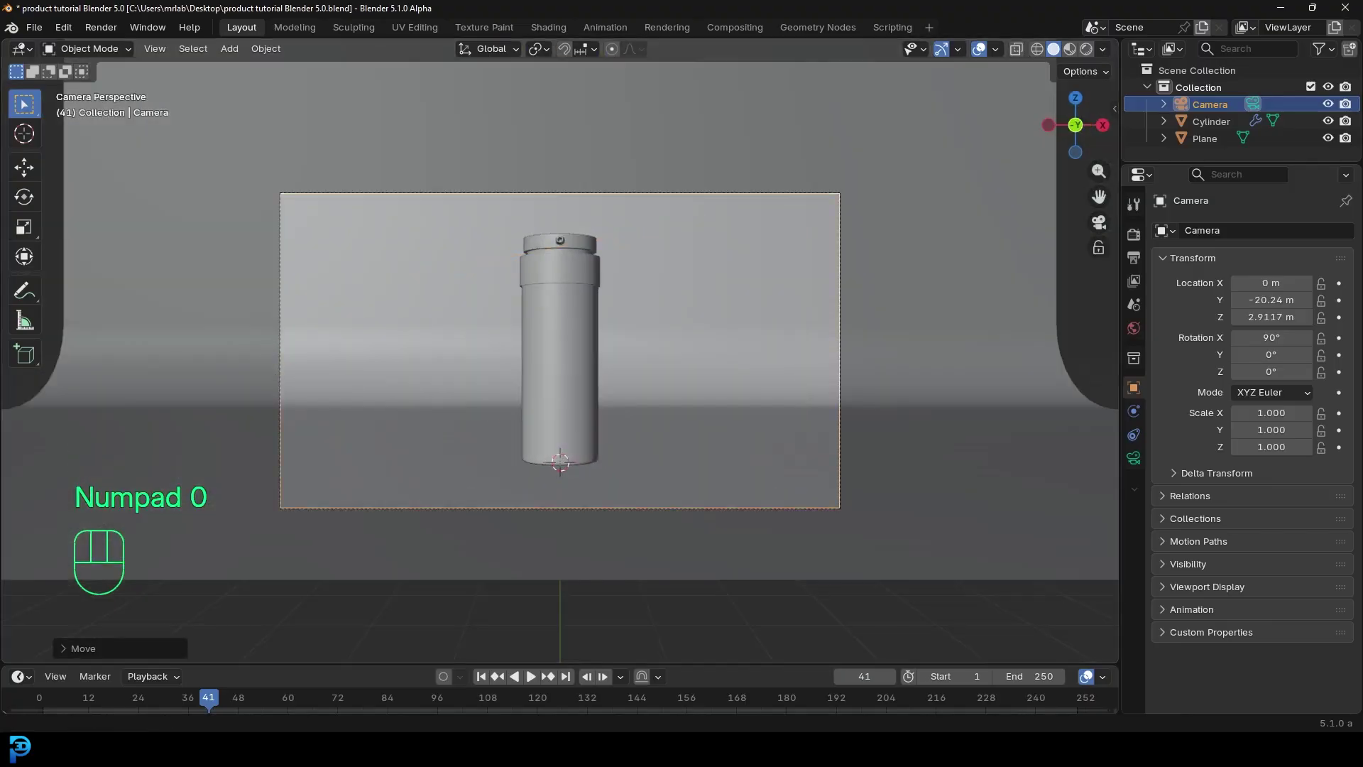
left_click(1198, 107)
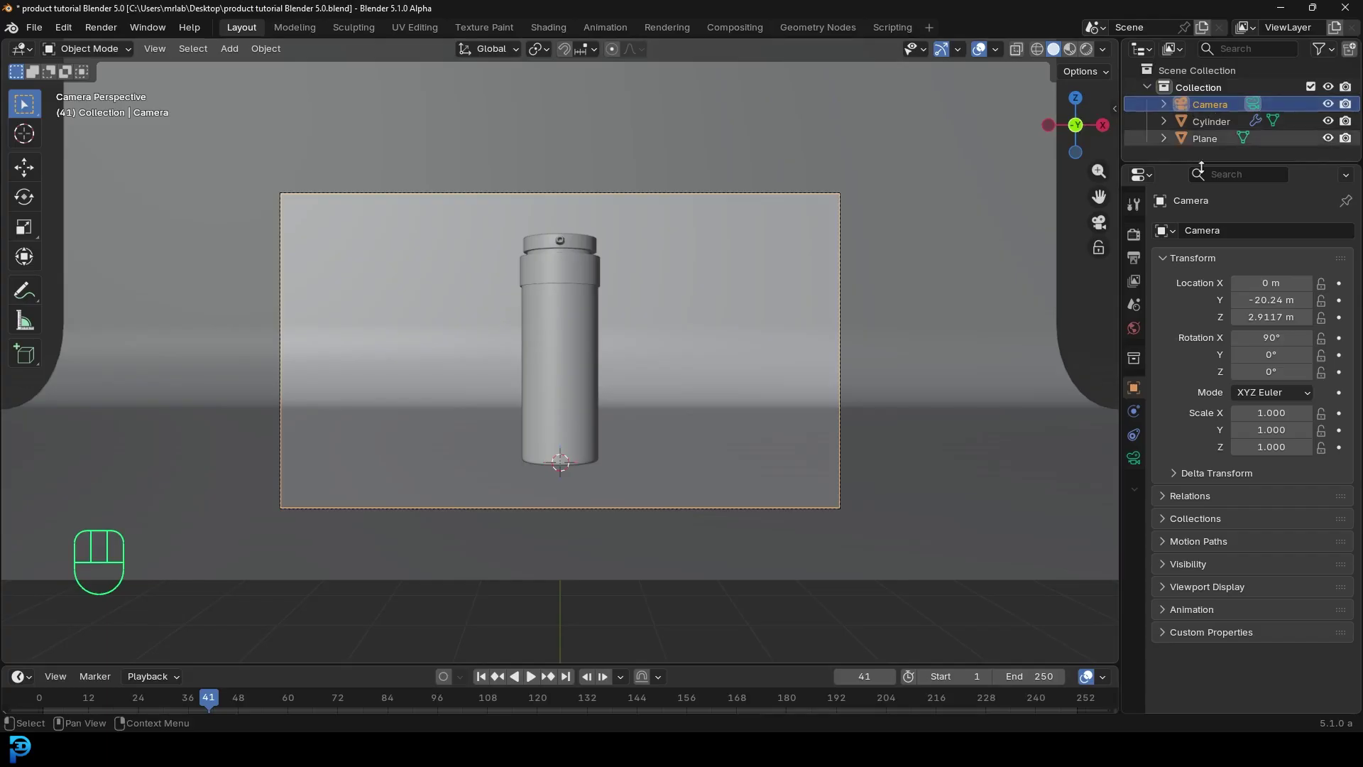
left_click(1133, 457)
Set the camera's focal length to 120 mm.
left_click(1279, 302)
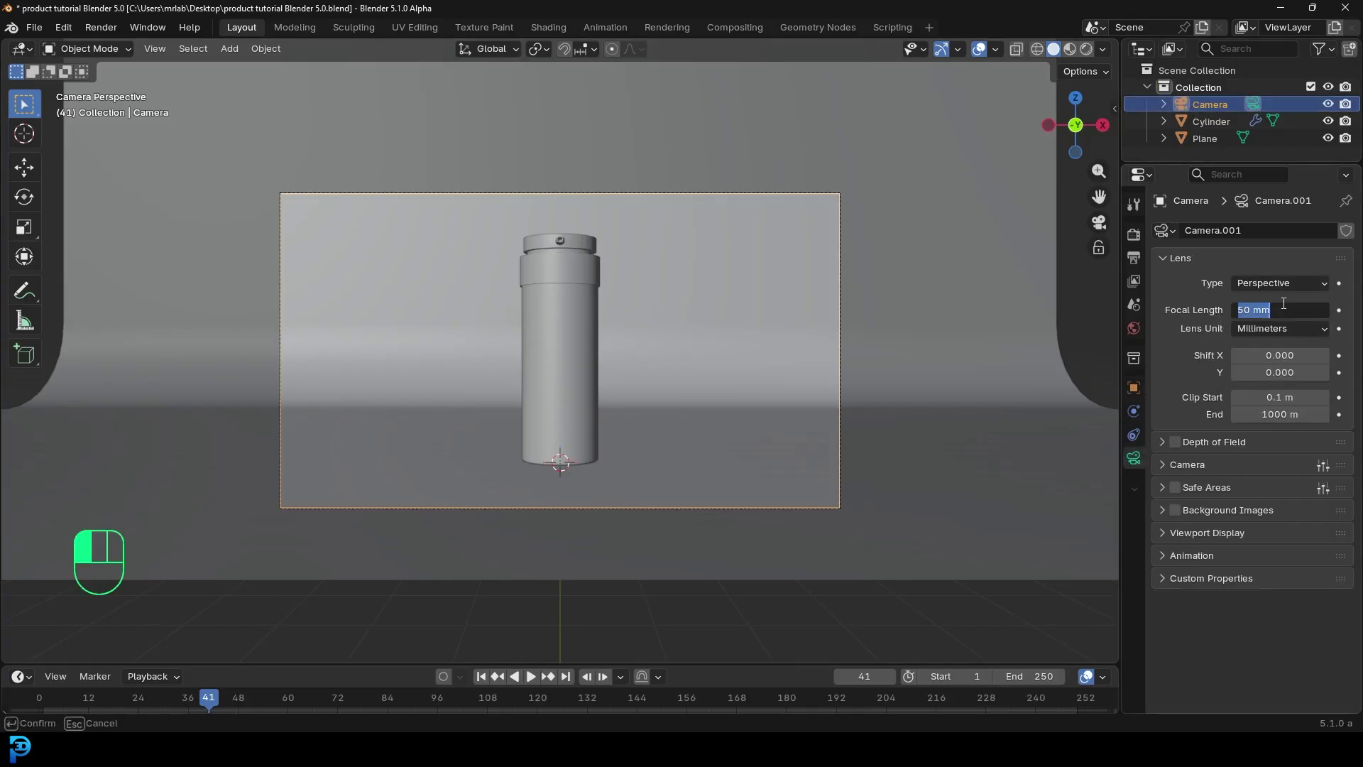
type("120")
key("Return")
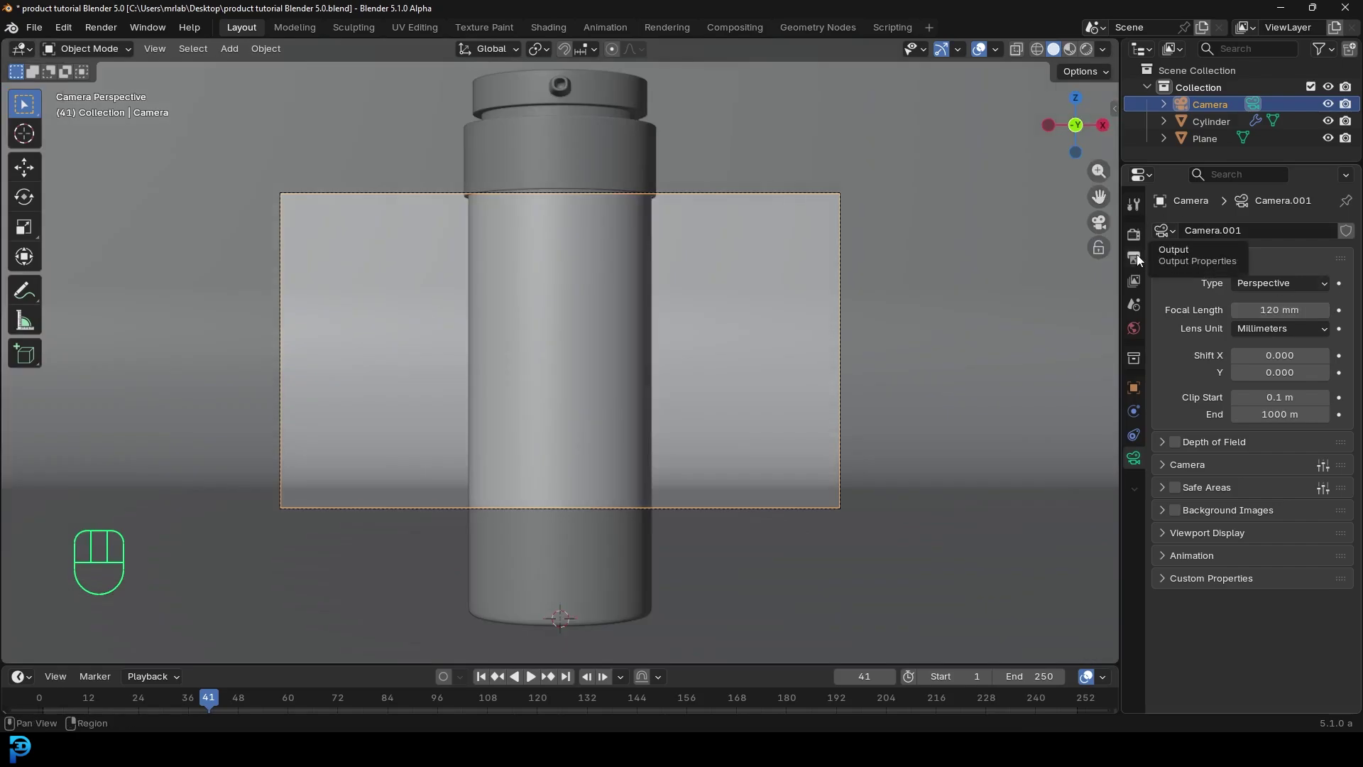
Set the render resolution X to 1080 for a 1080×1080 square frame.
left_click(1136, 257)
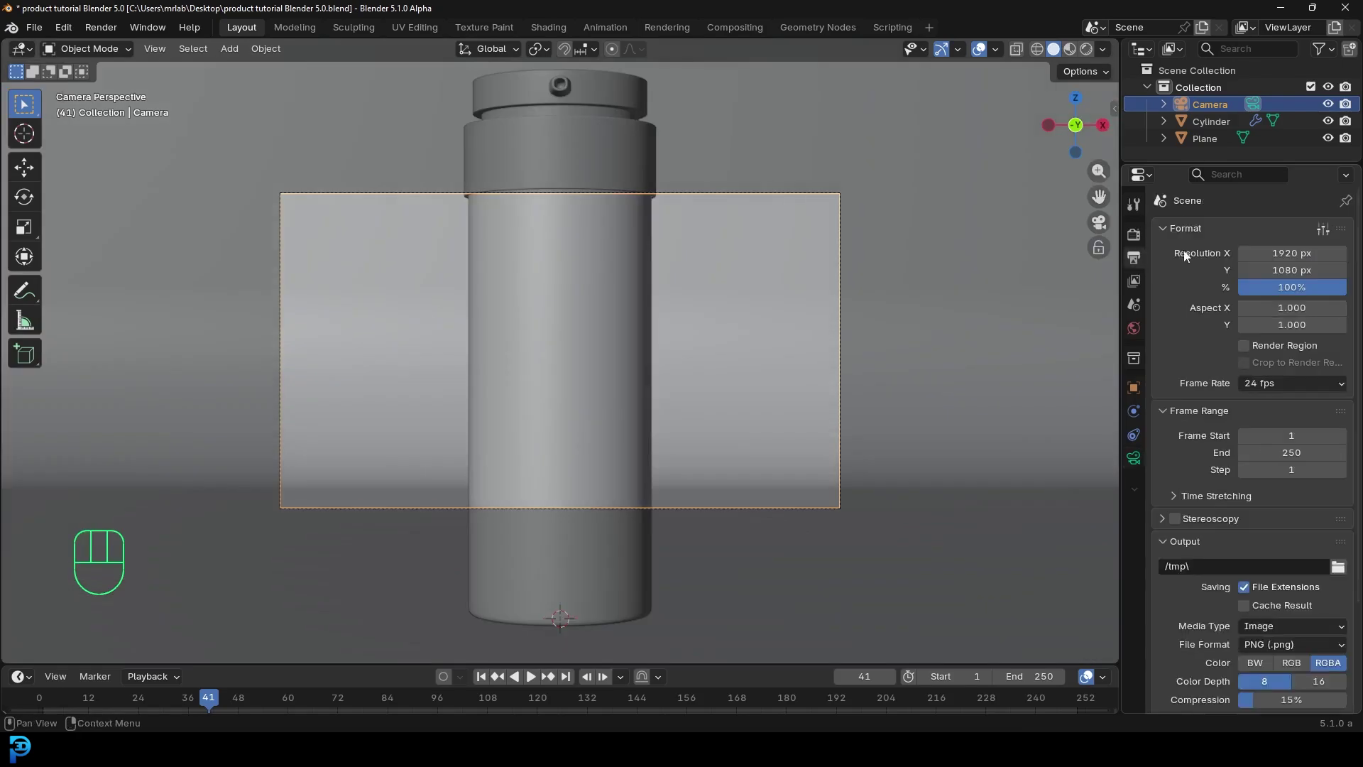
left_click(1284, 253)
type("1080")
key("Return")
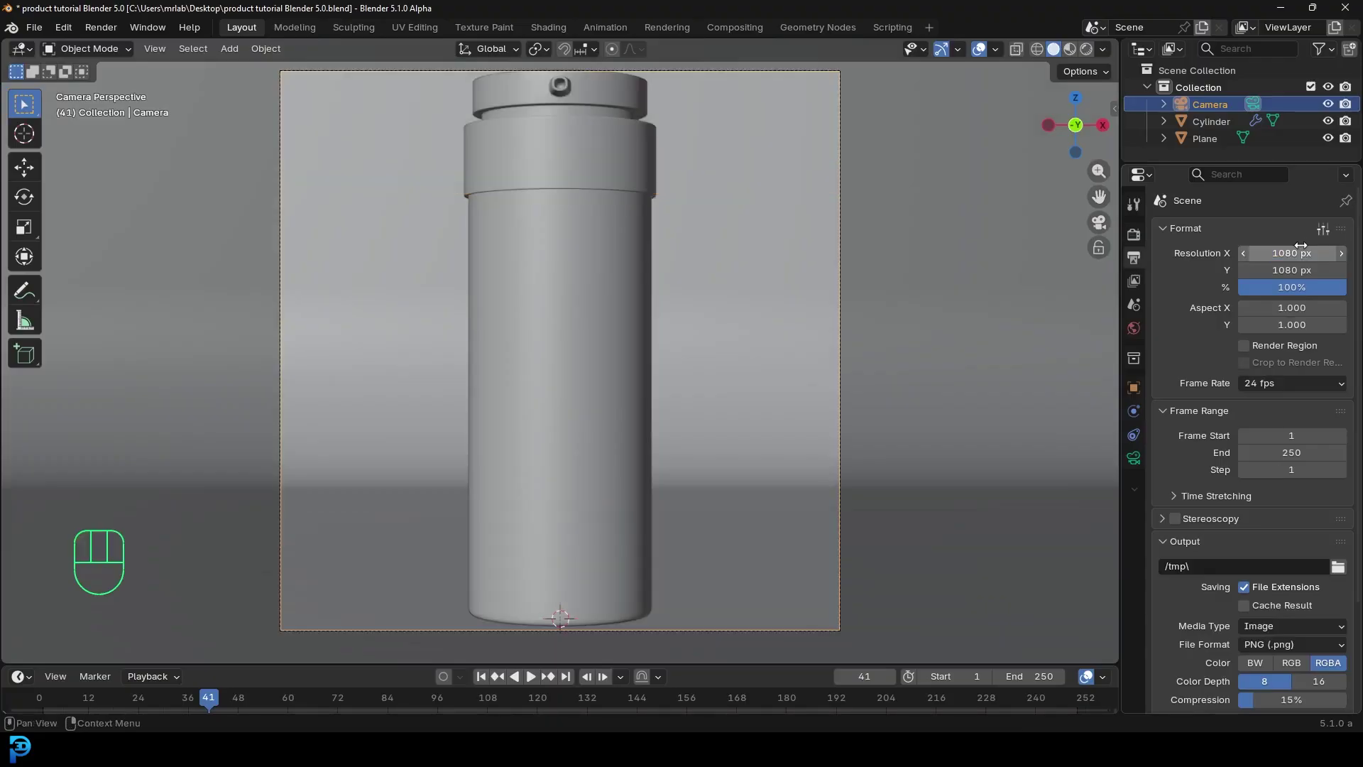
Move the camera back along Y and shift it so the whole bottle fits the frame.
scroll(710, 351, "down", 2)
middle_click_drag(609, 343, 428, 347)
key("g")
key("y")
left_click(428, 342)
key("KP_0")
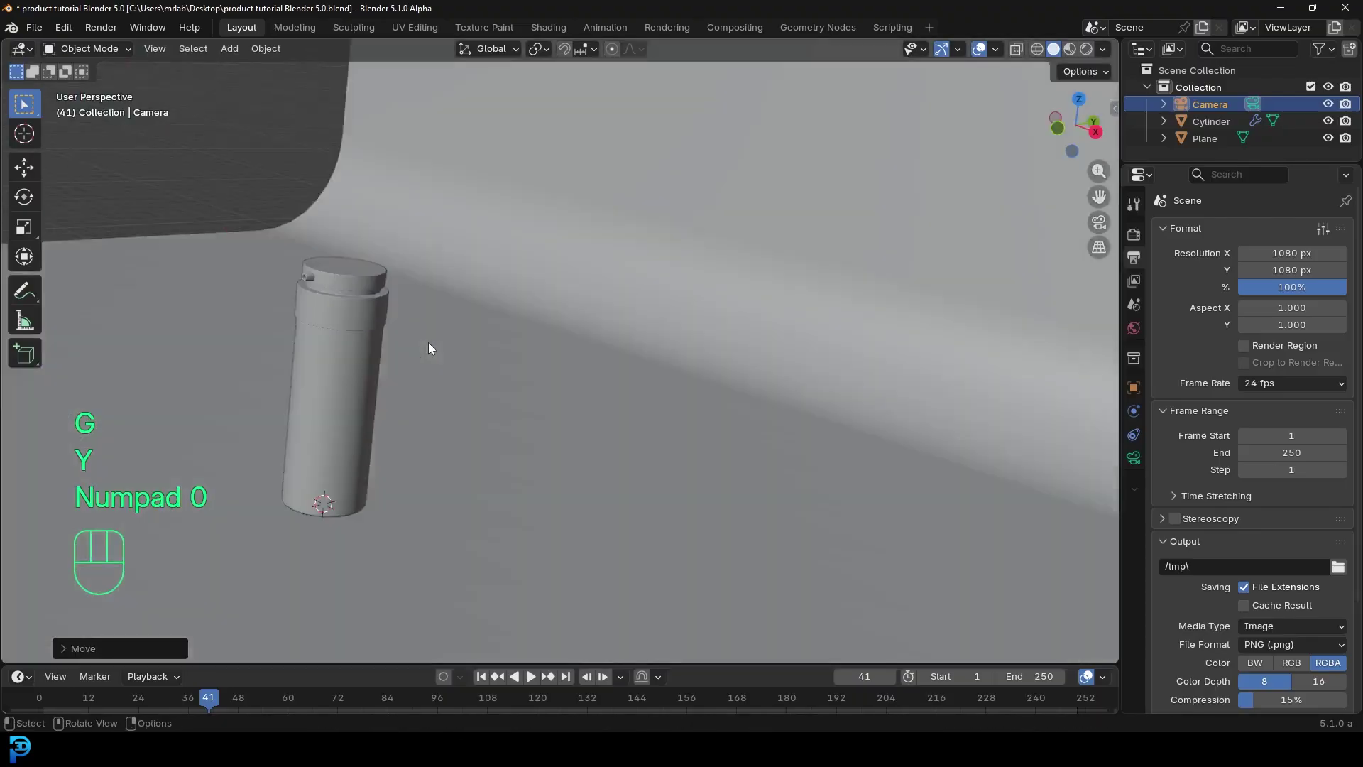
key("g")
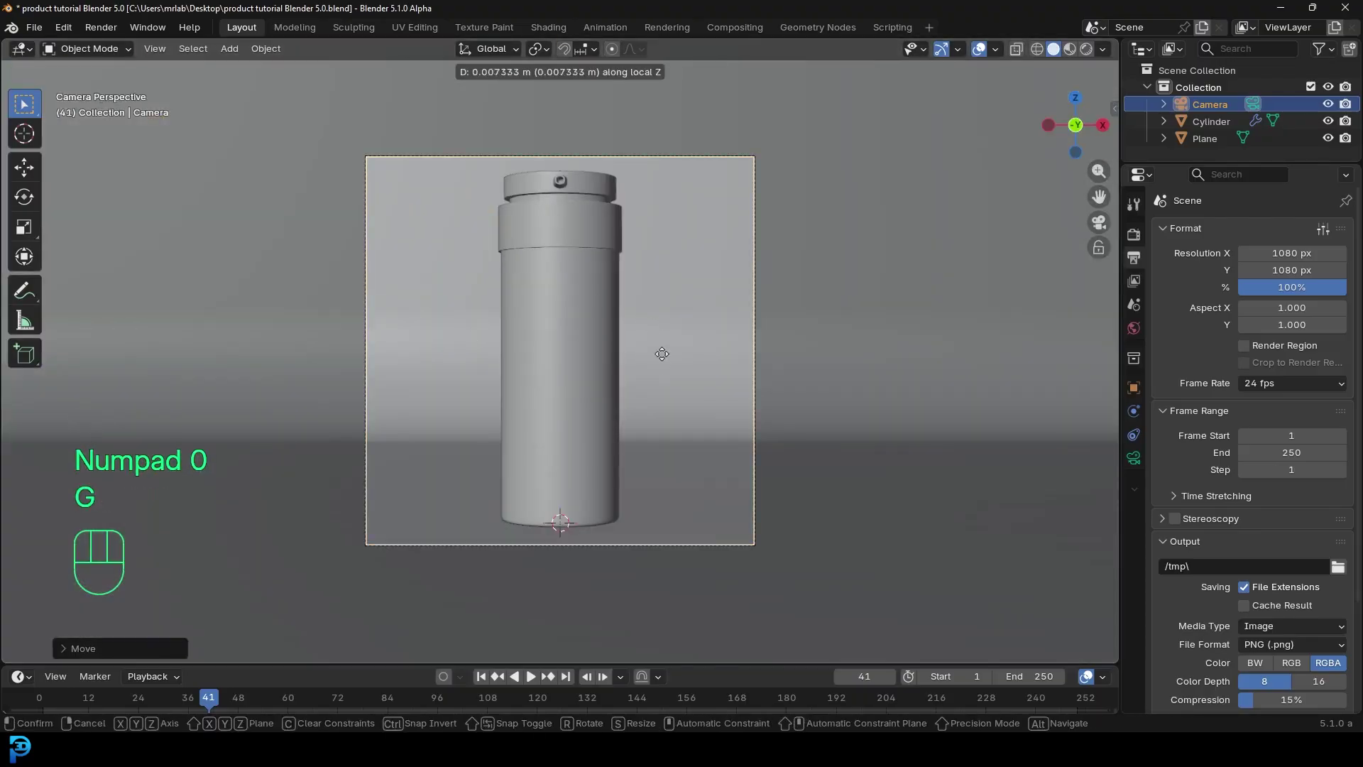
left_click(674, 428)
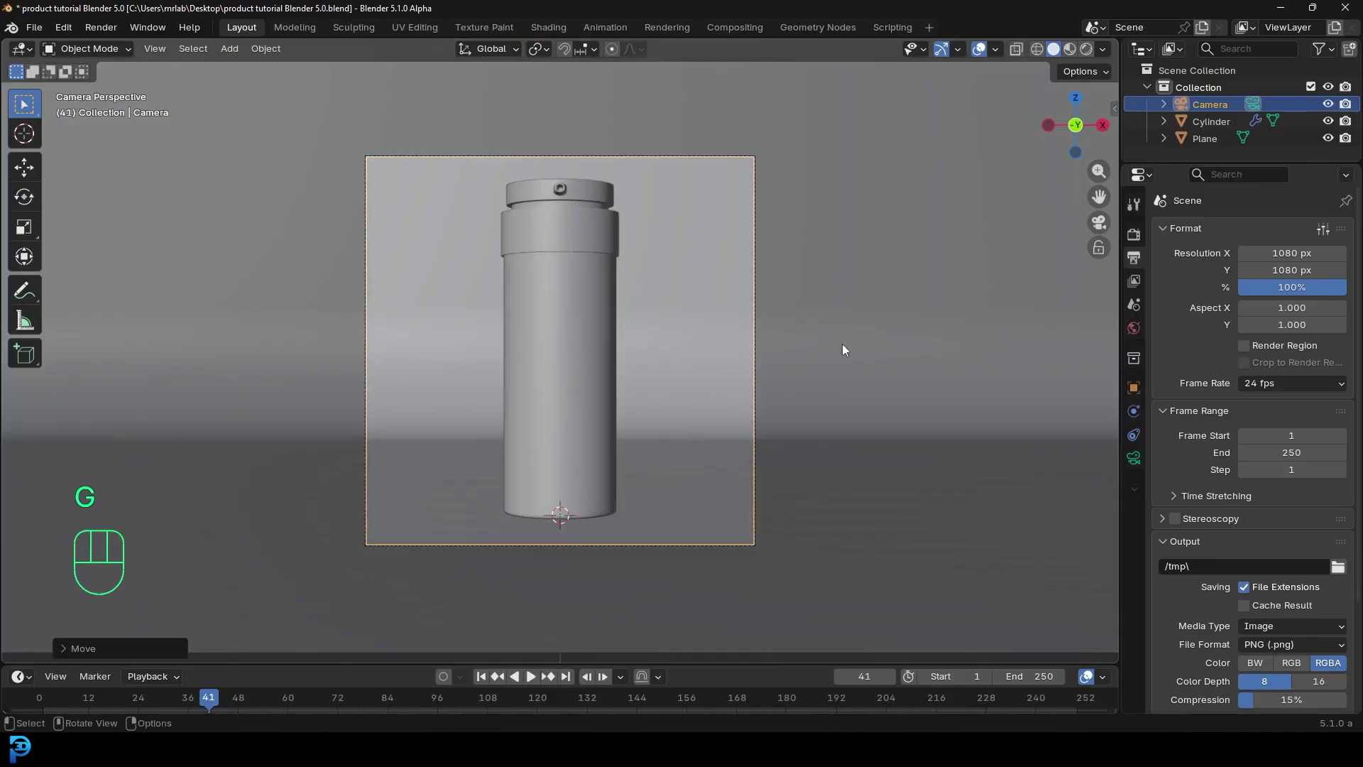
Set the render engine to Cycles, device to GPU Compute, and render max samples to 45.
left_click(1134, 233)
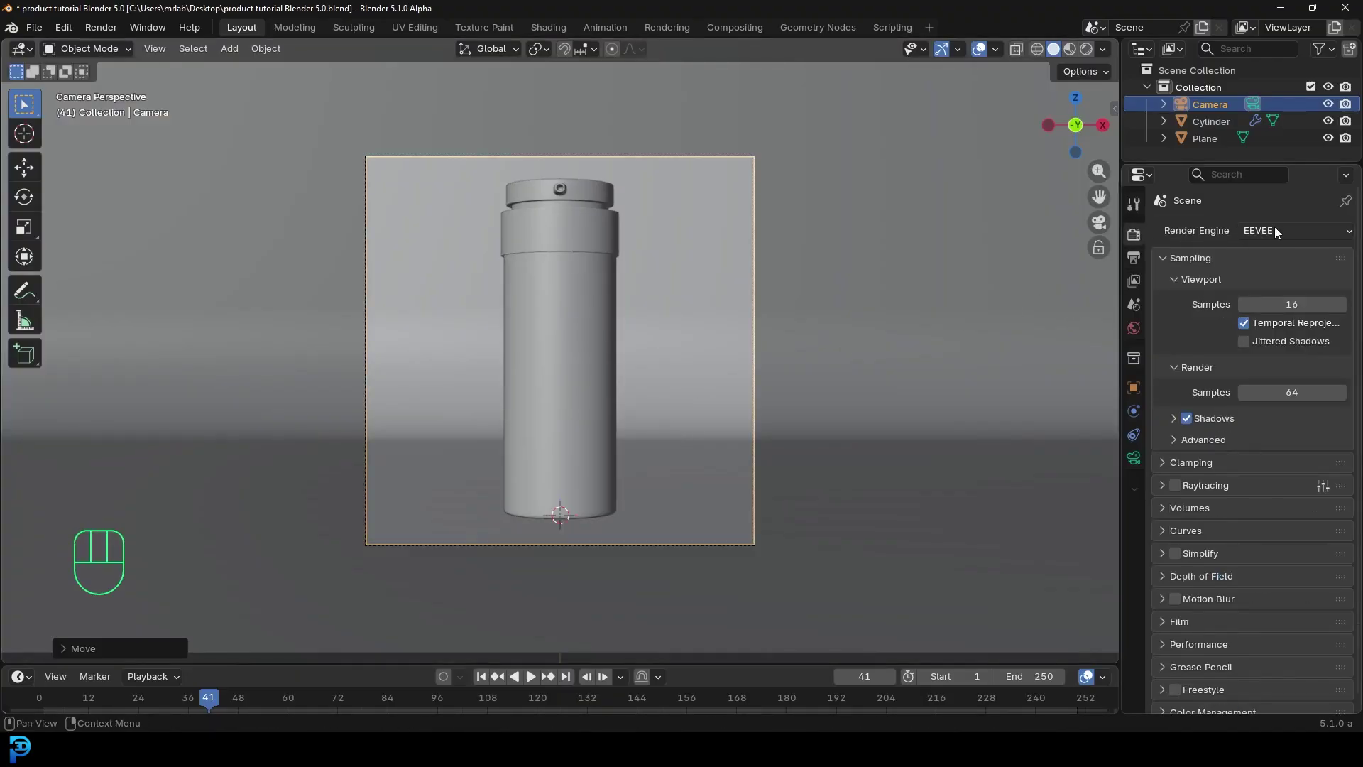
left_click(1274, 230)
left_click(1269, 284)
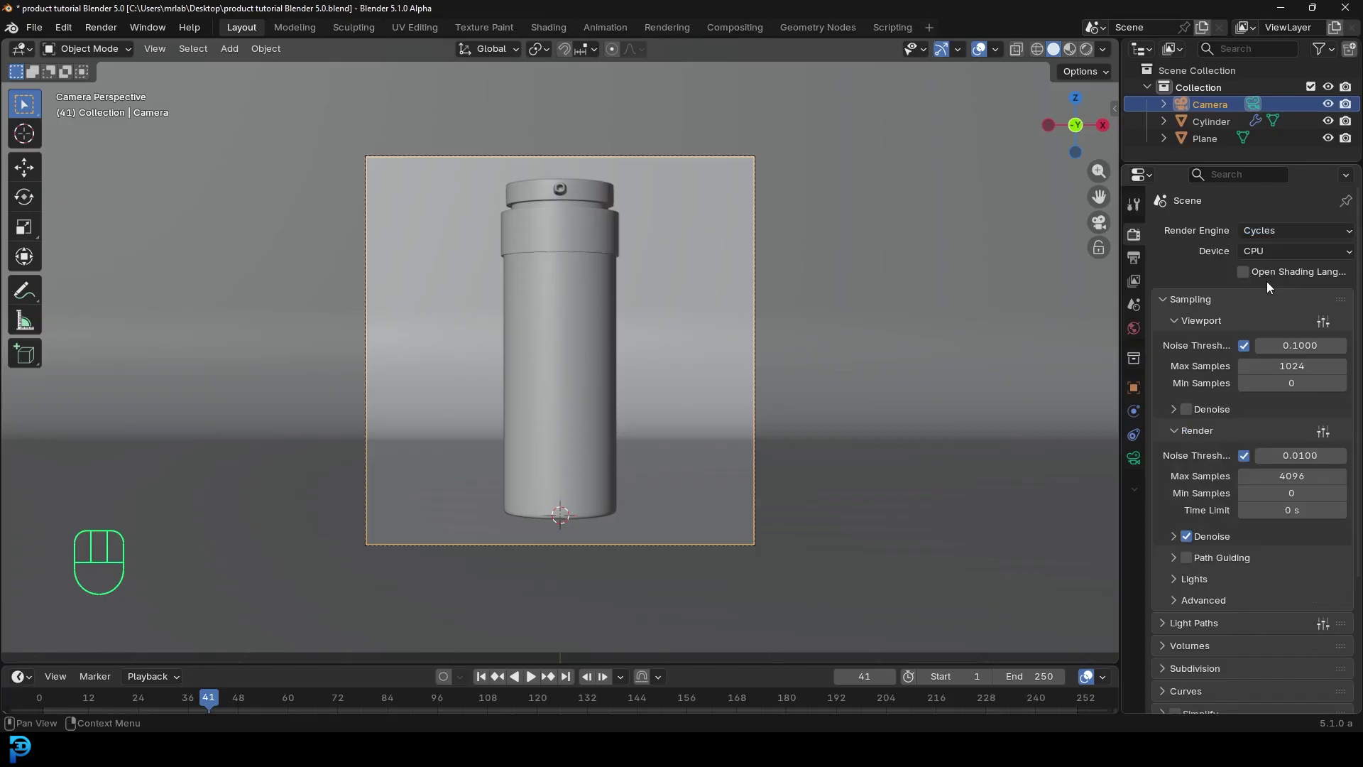
left_click(1256, 251)
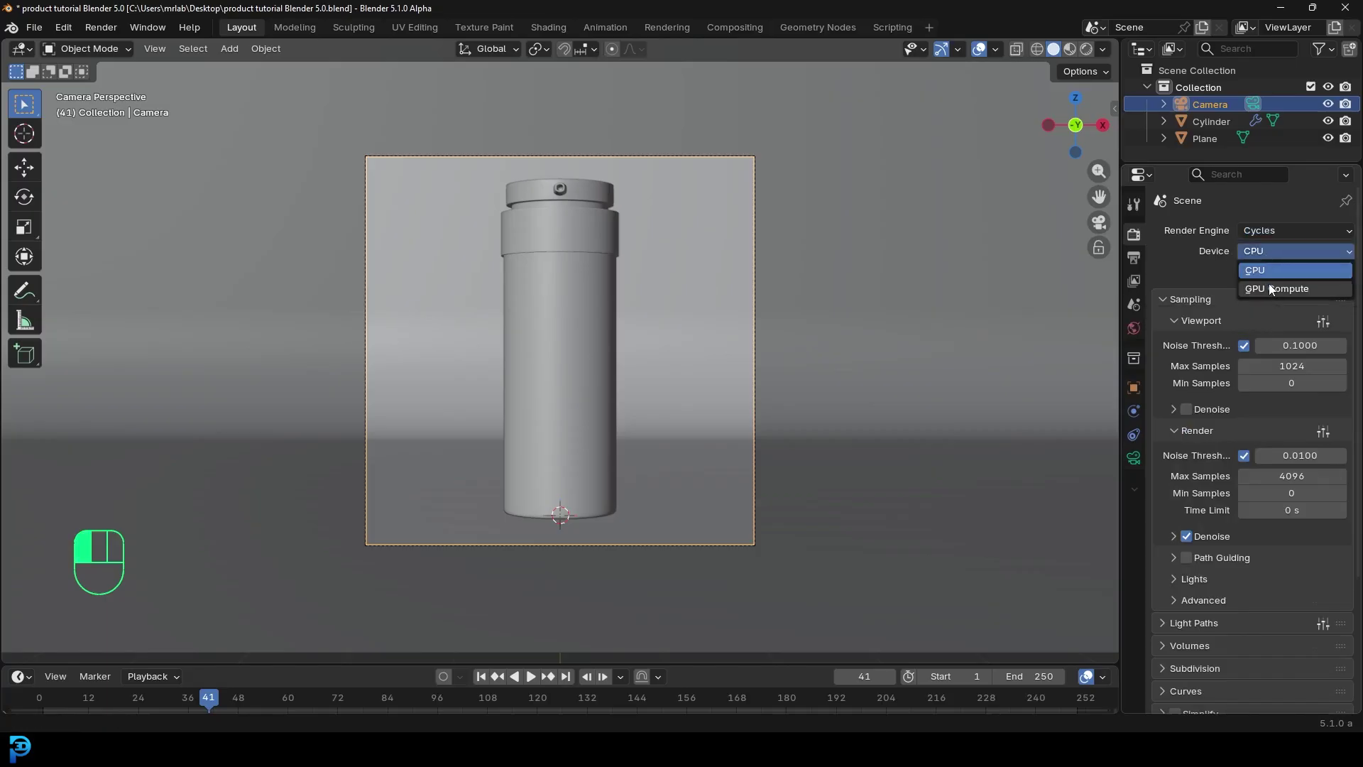
left_click(1270, 288)
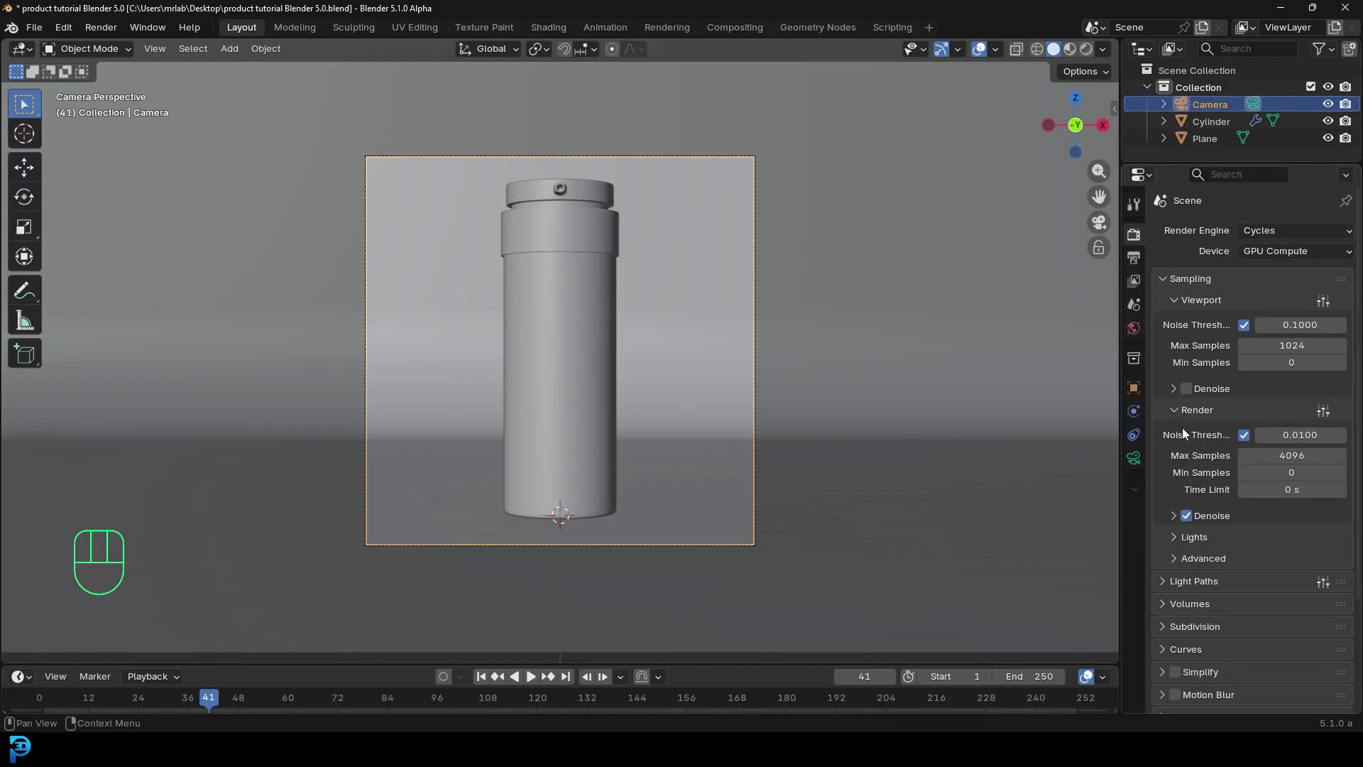
left_click(1301, 457)
type("45")
key("Return")
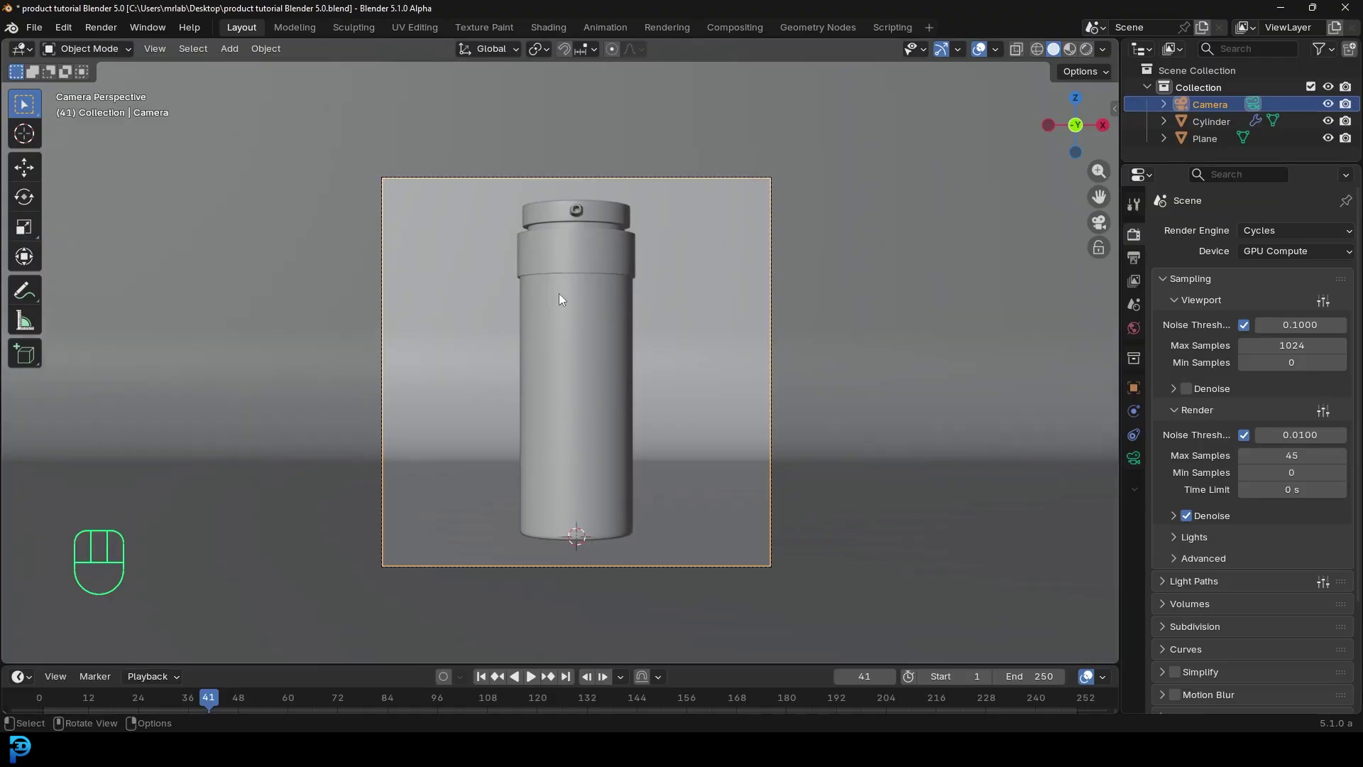
Add an area light and raise it along Z high above the bottle.
key("shift+a")
mouse_move(468, 306)
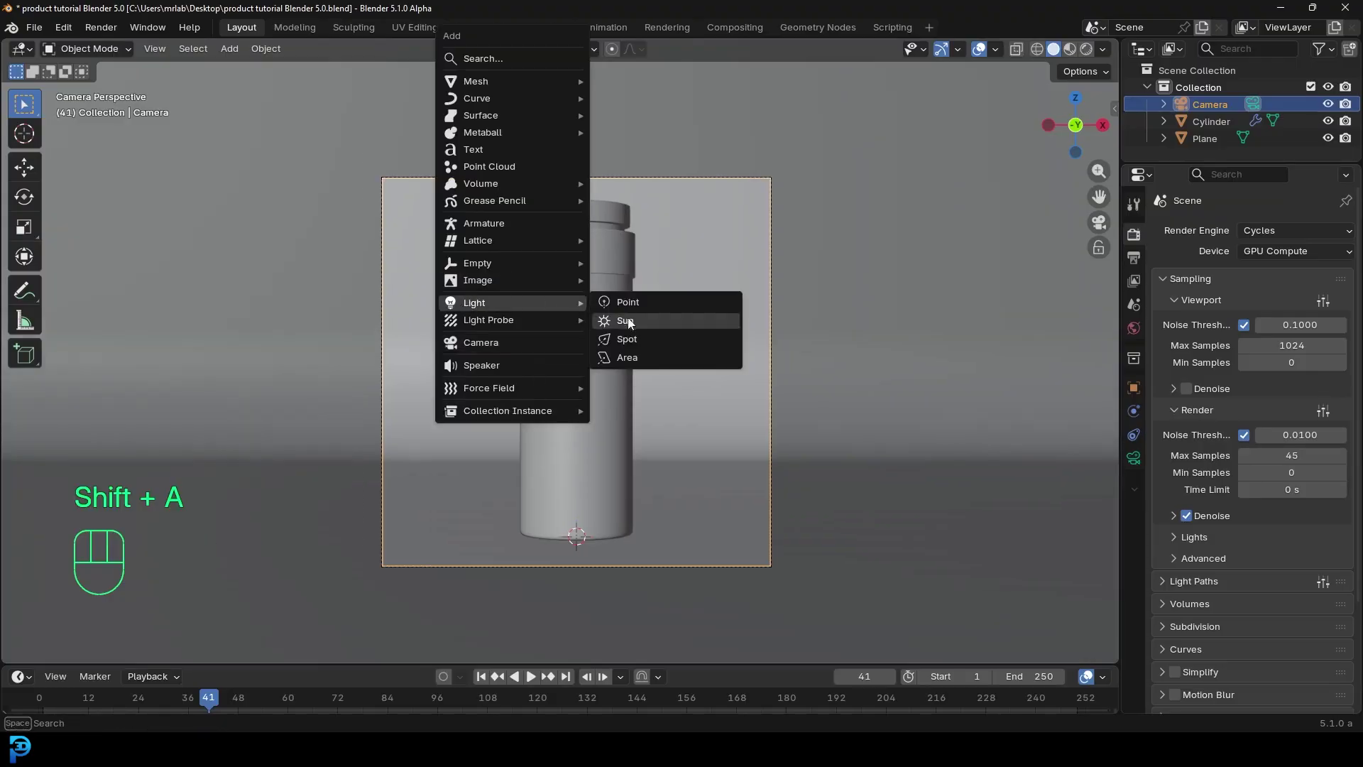
left_click(625, 357)
key("g")
key("z")
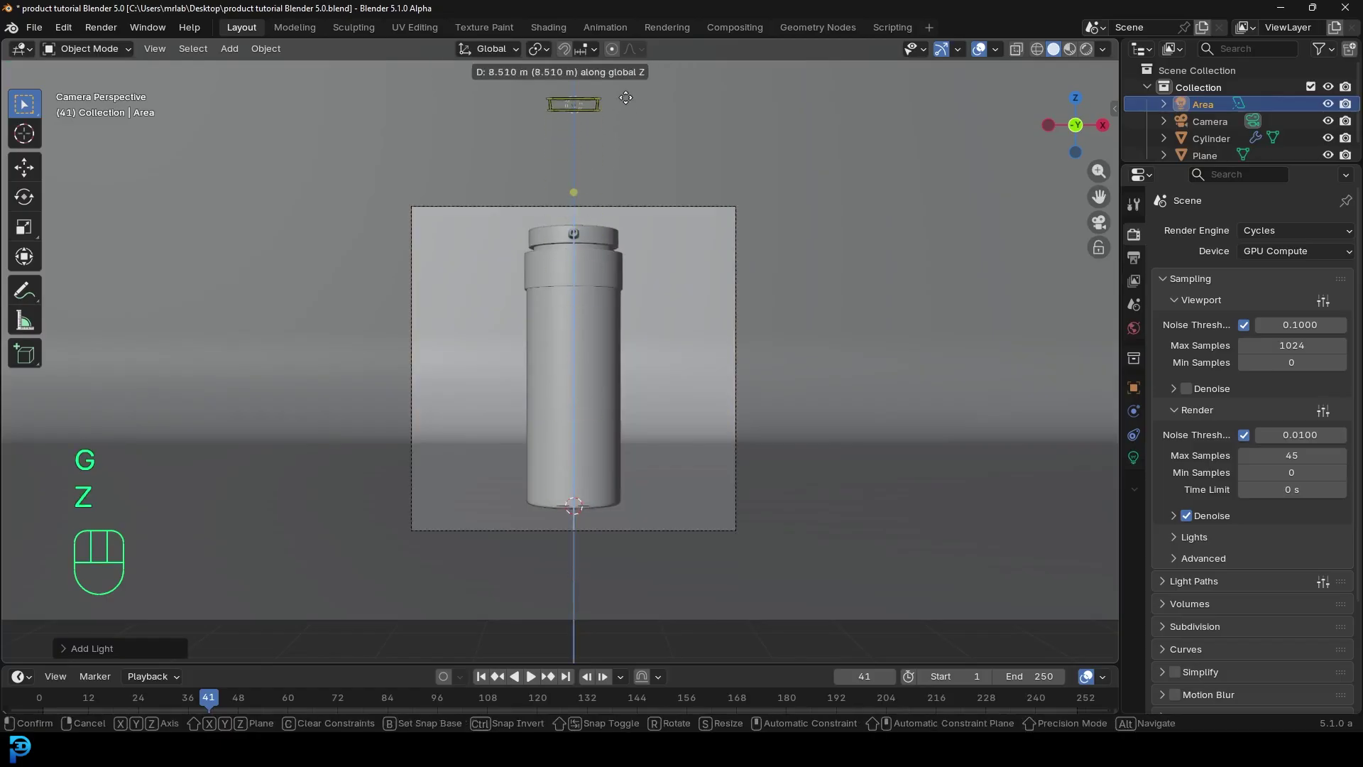
left_click(560, 219)
middle_click_drag(559, 219, 406, 377)
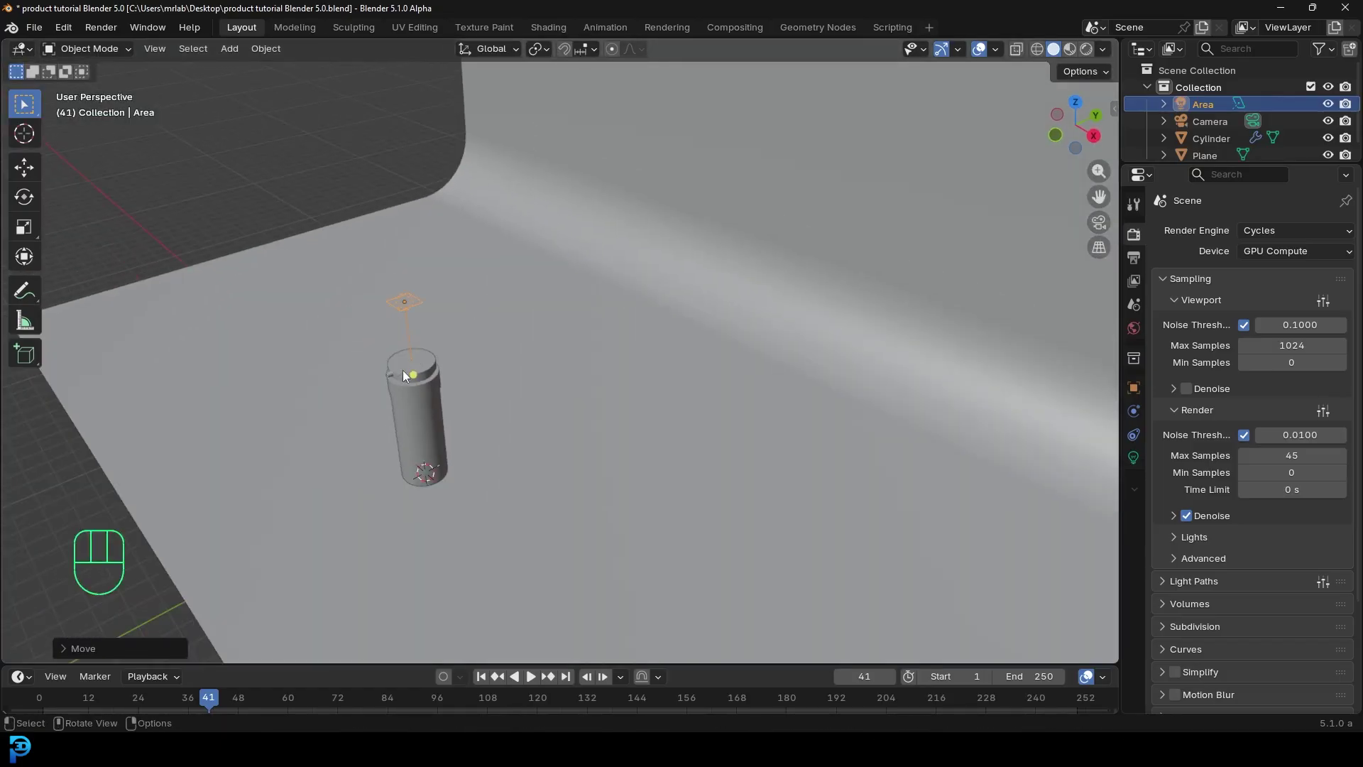
Give the area light a 6 m size and power of 850.
left_click(1134, 457)
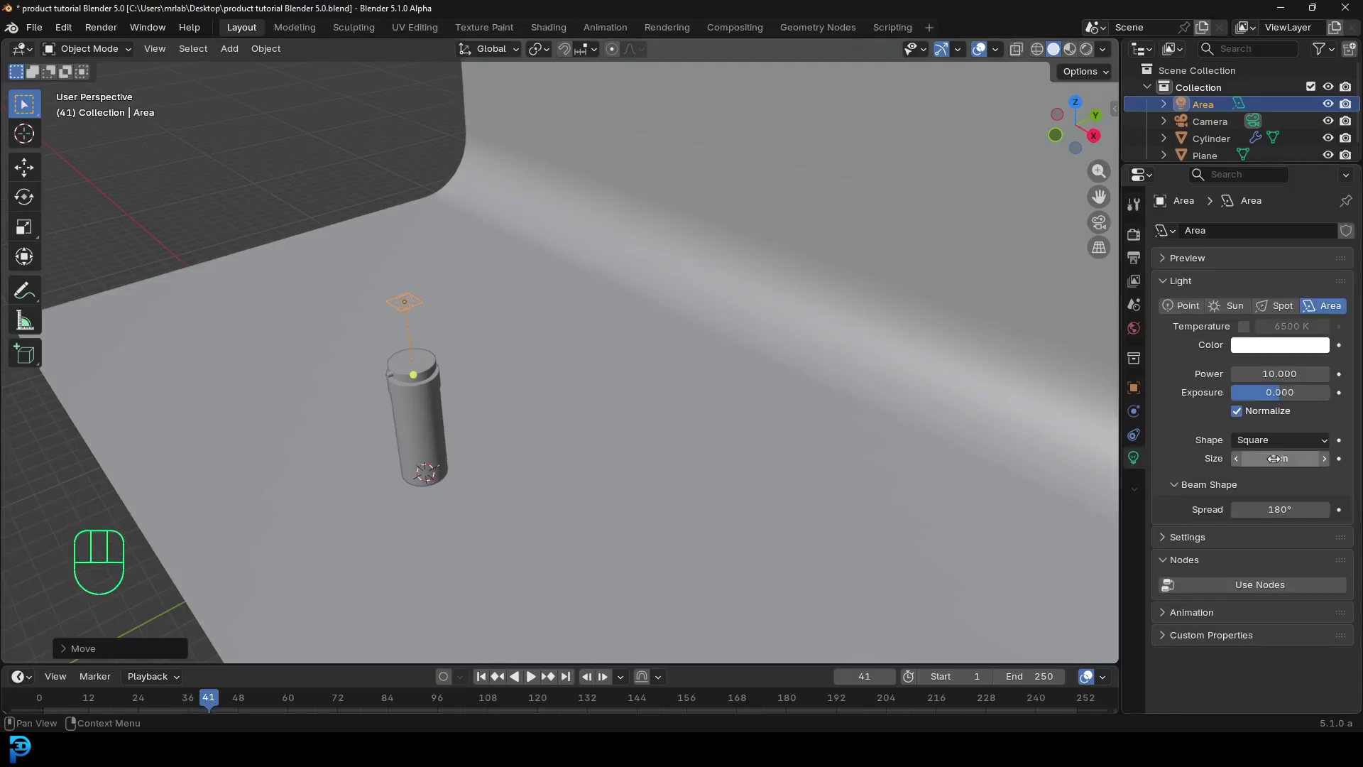
left_click_drag(1279, 458, 1279, 458)
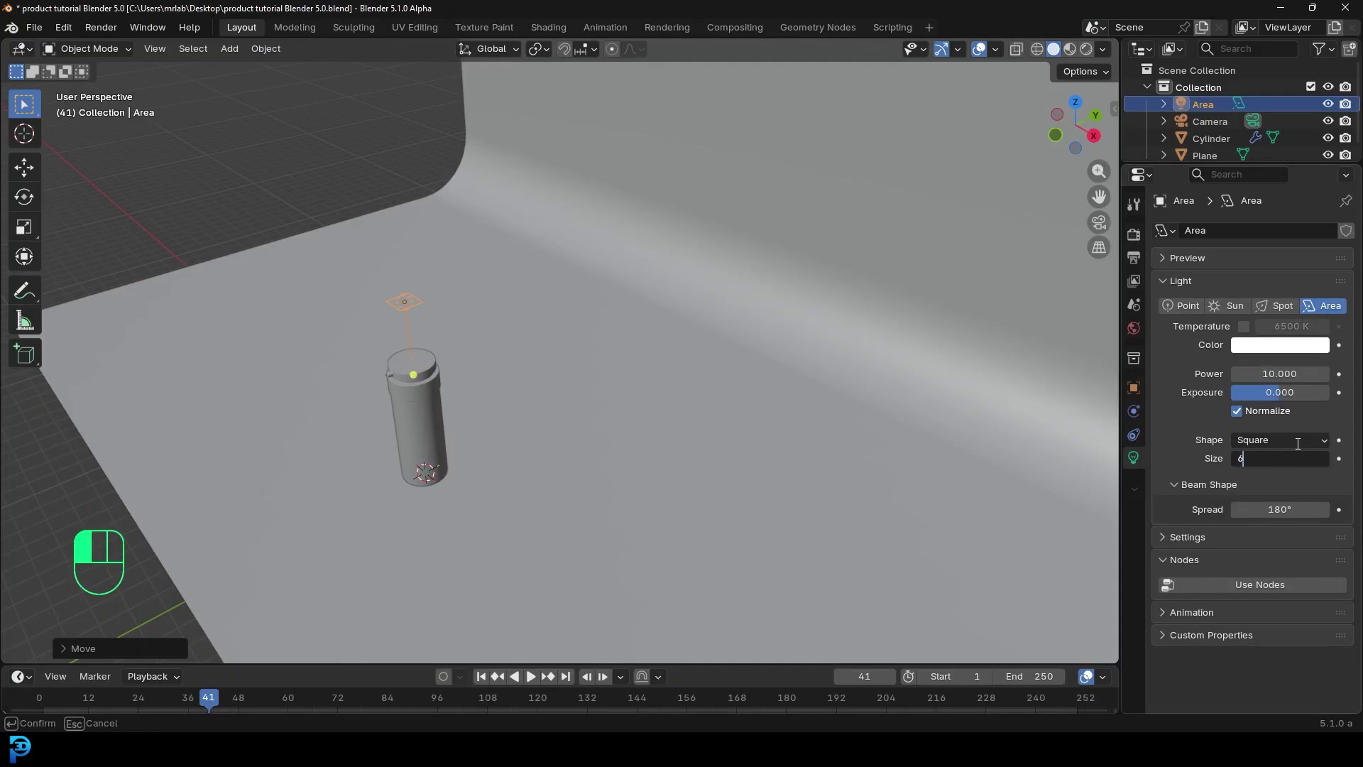
key("Return")
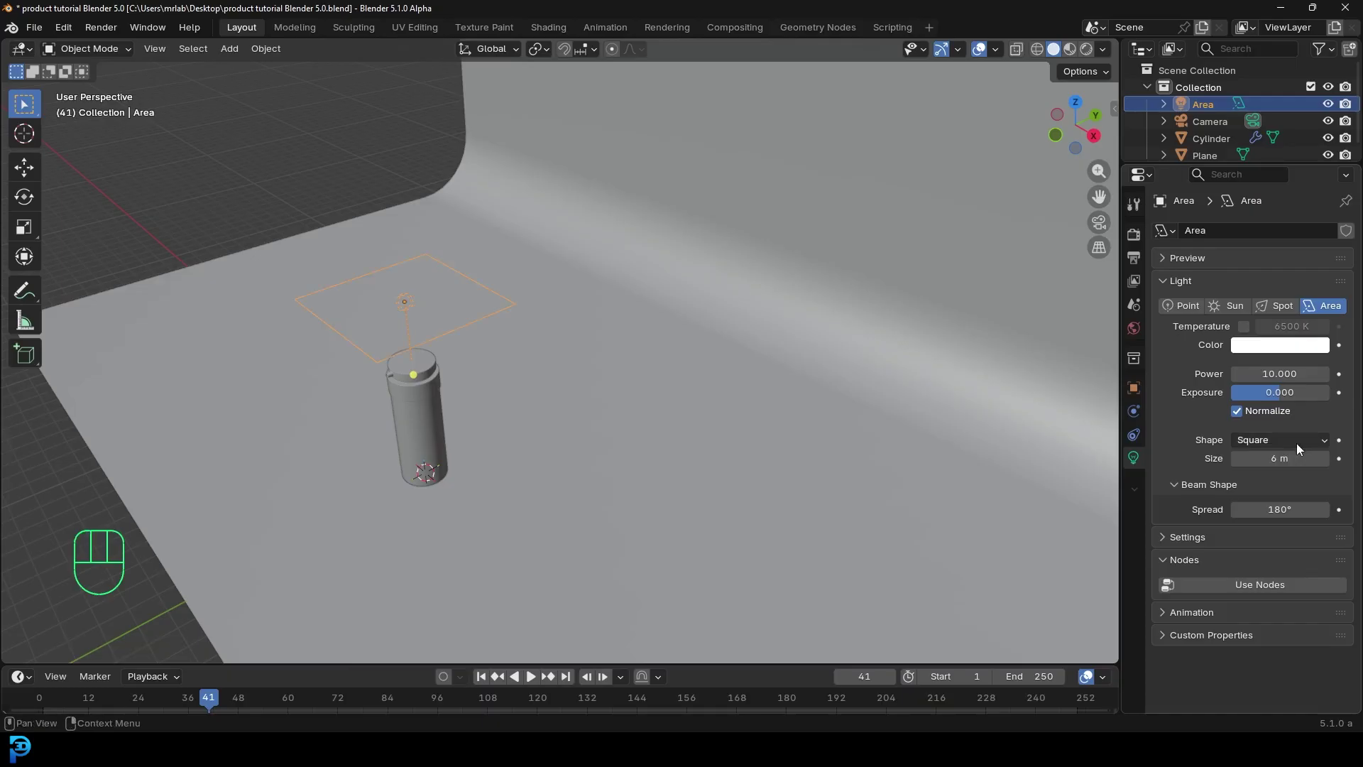
left_click(1282, 375)
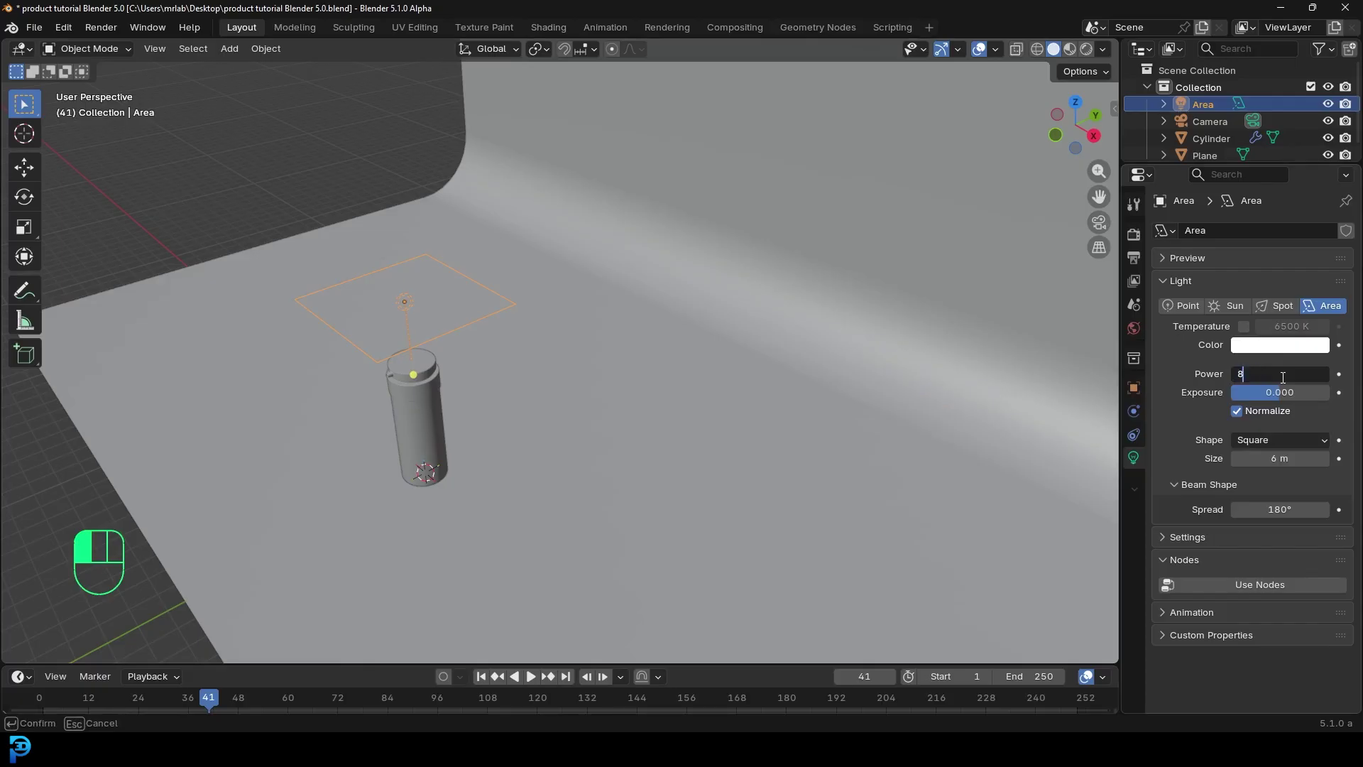
key("Return")
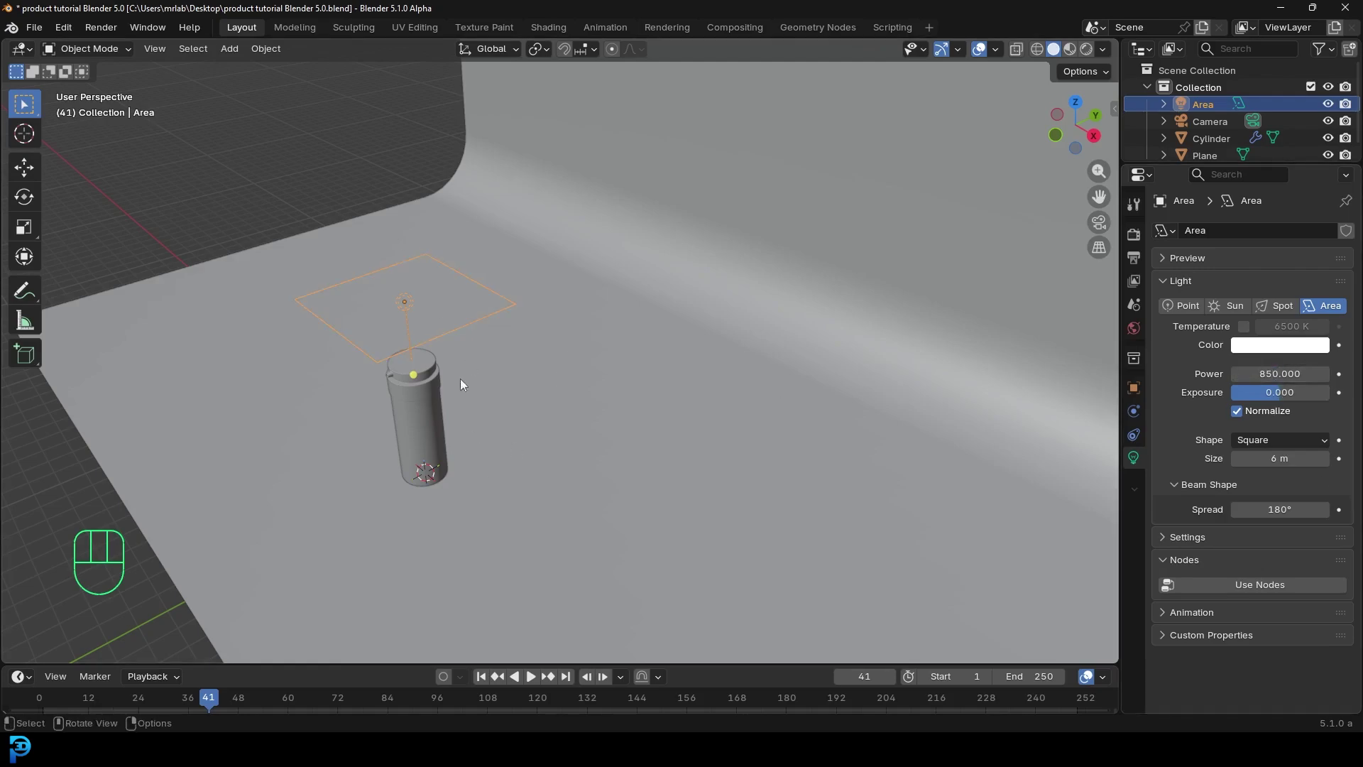
key("KP_3")
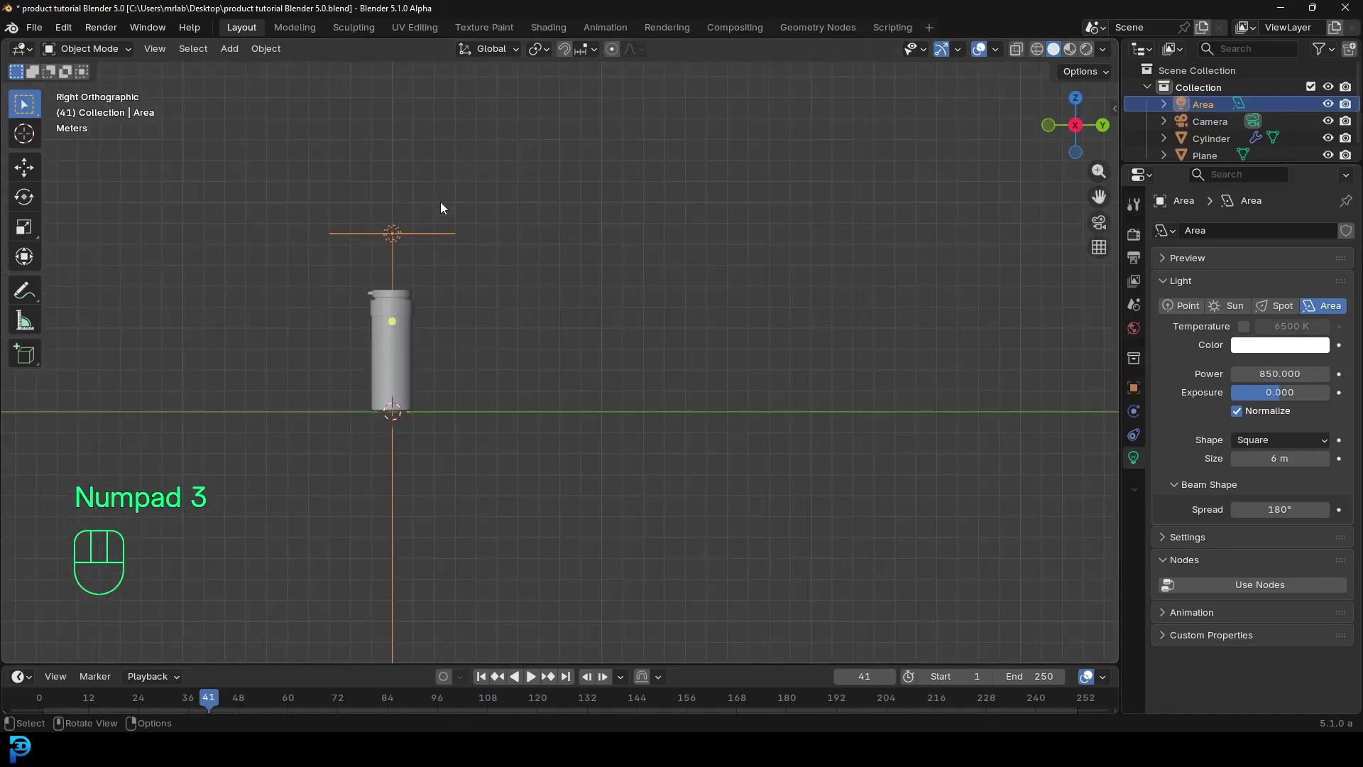
Frame the side view on the bottle and move the area light to a new position.
middle_click_drag(427, 284, 587, 306, "shift")
scroll(610, 334, "up", 3)
scroll(653, 384, "down", 3)
middle_click_drag(653, 383, 672, 407, "shift")
scroll(692, 454, "up", 2)
key("g")
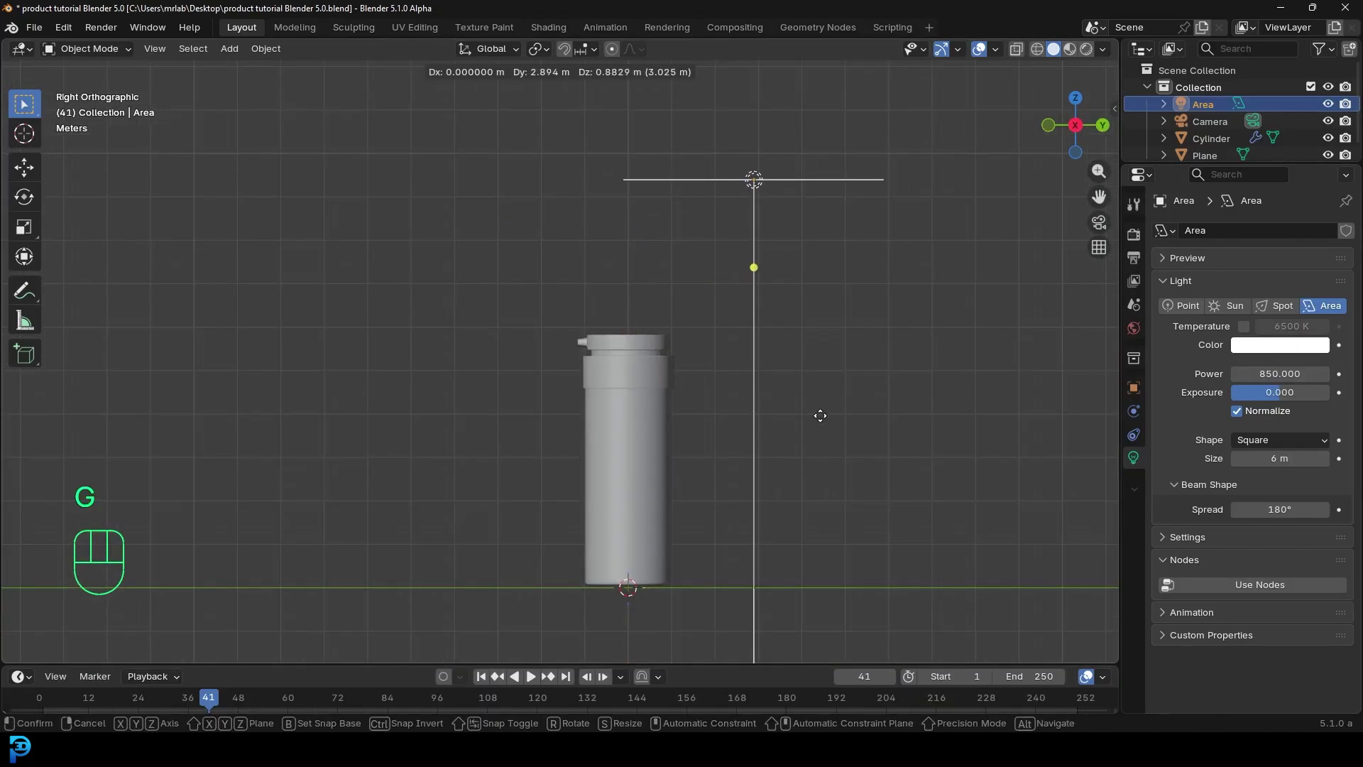
left_click(820, 415)
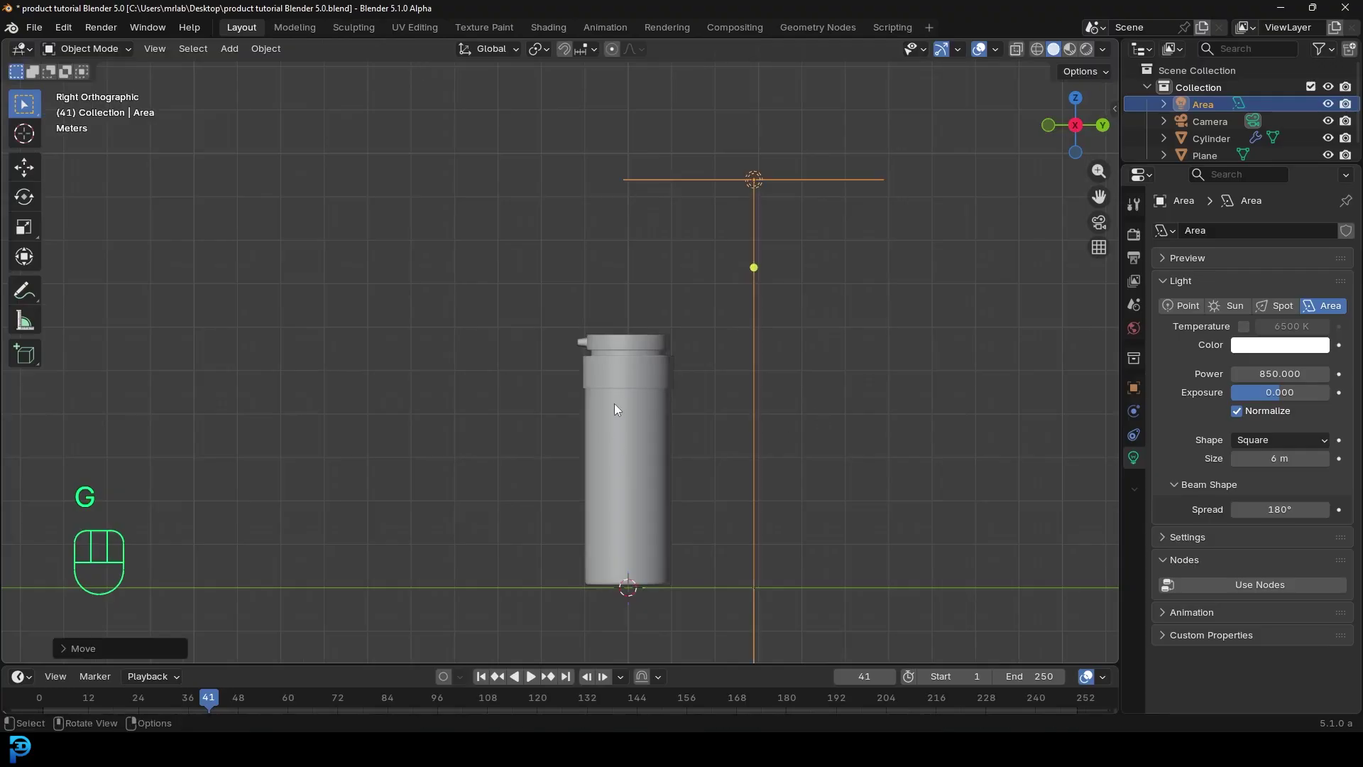
Tilt the area light about 50° down toward the bottle and move it higher and further away.
key("r")
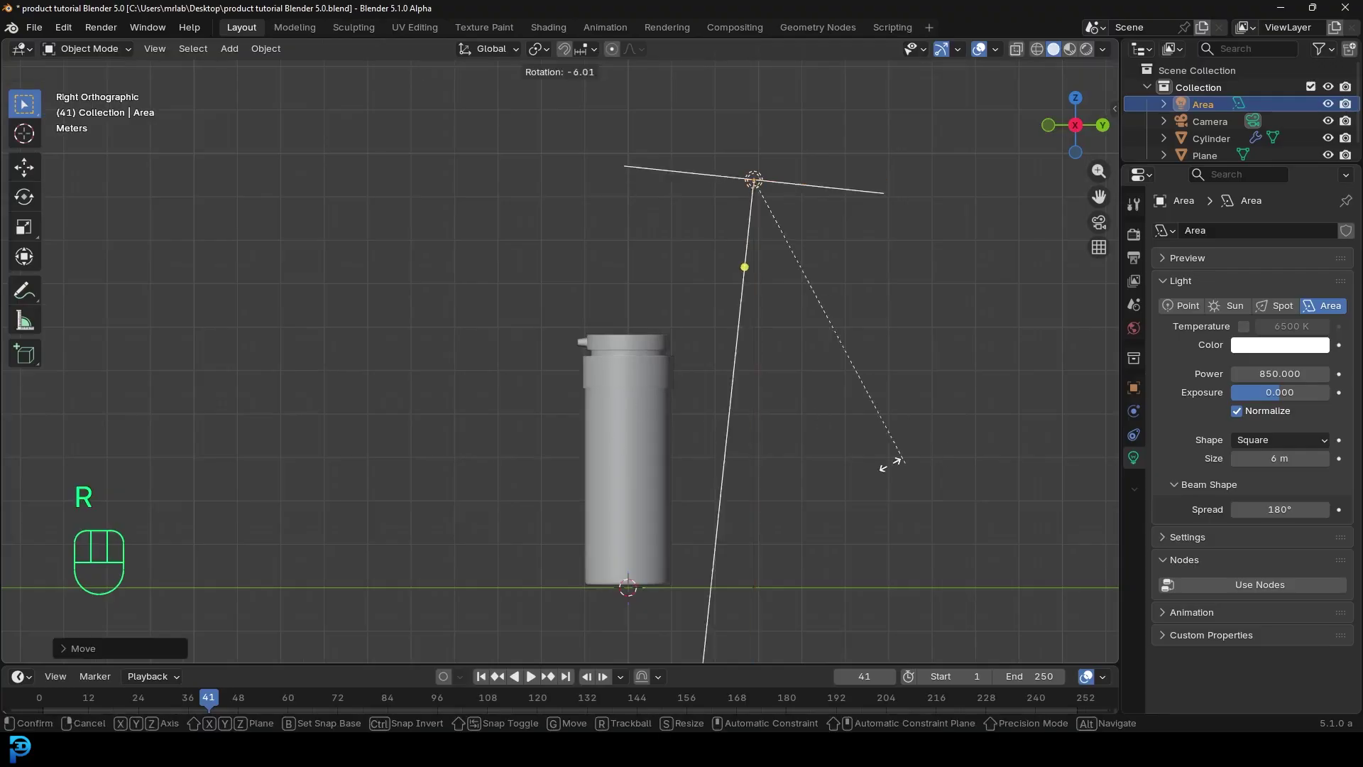
left_click(674, 461)
key("g")
left_click(795, 424)
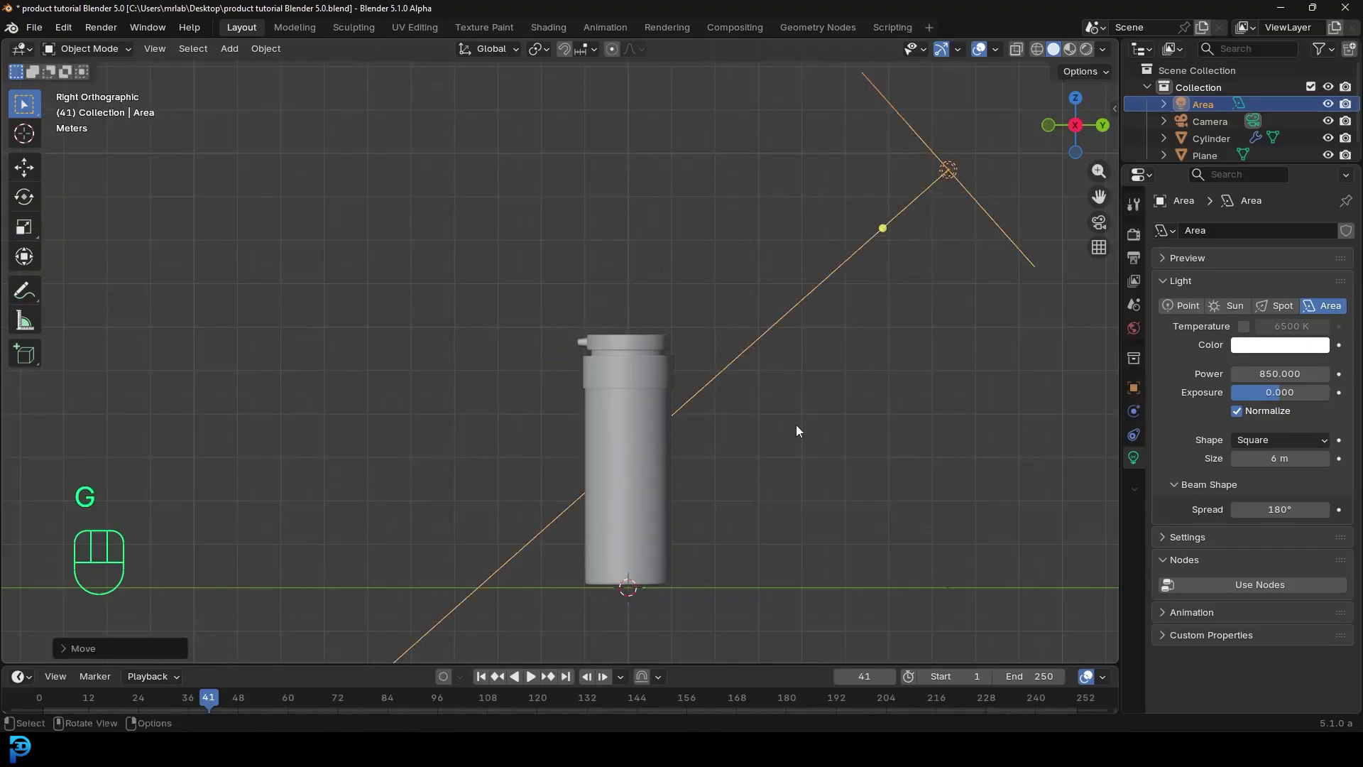
scroll(675, 347, "down", 5)
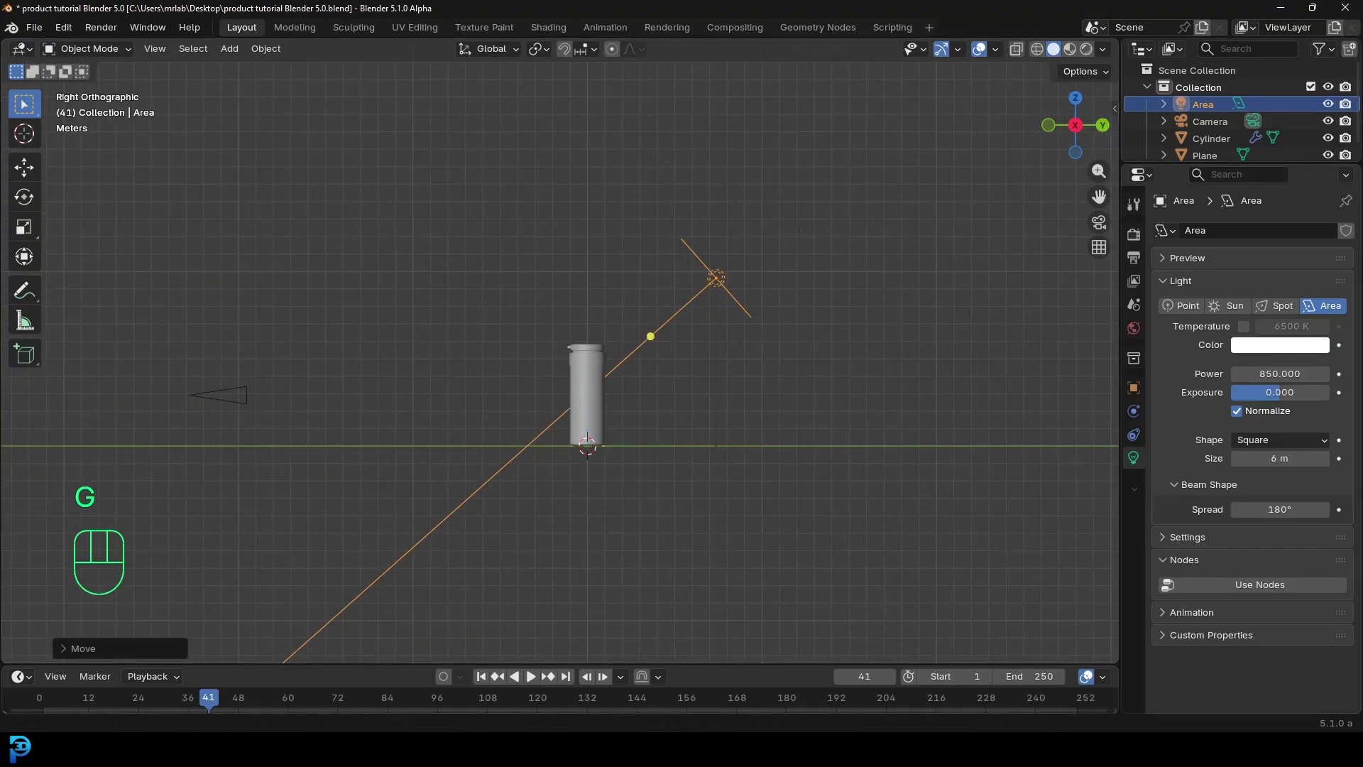
middle_click_drag(631, 467, 694, 398)
key("KP_7")
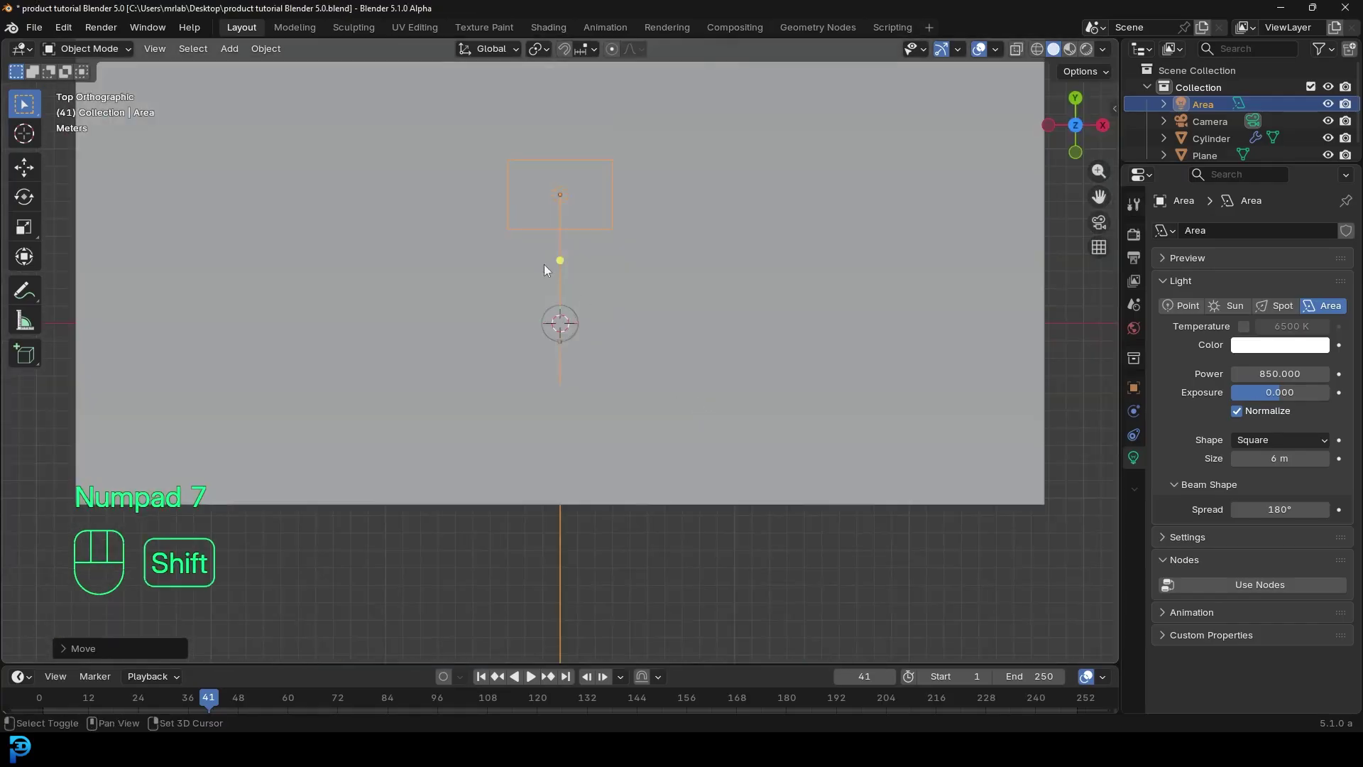
Duplicate the area light as Area.001, rotating and moving it to aim at the bottle from another side.
key("shift+d")
left_click(590, 562)
key("r")
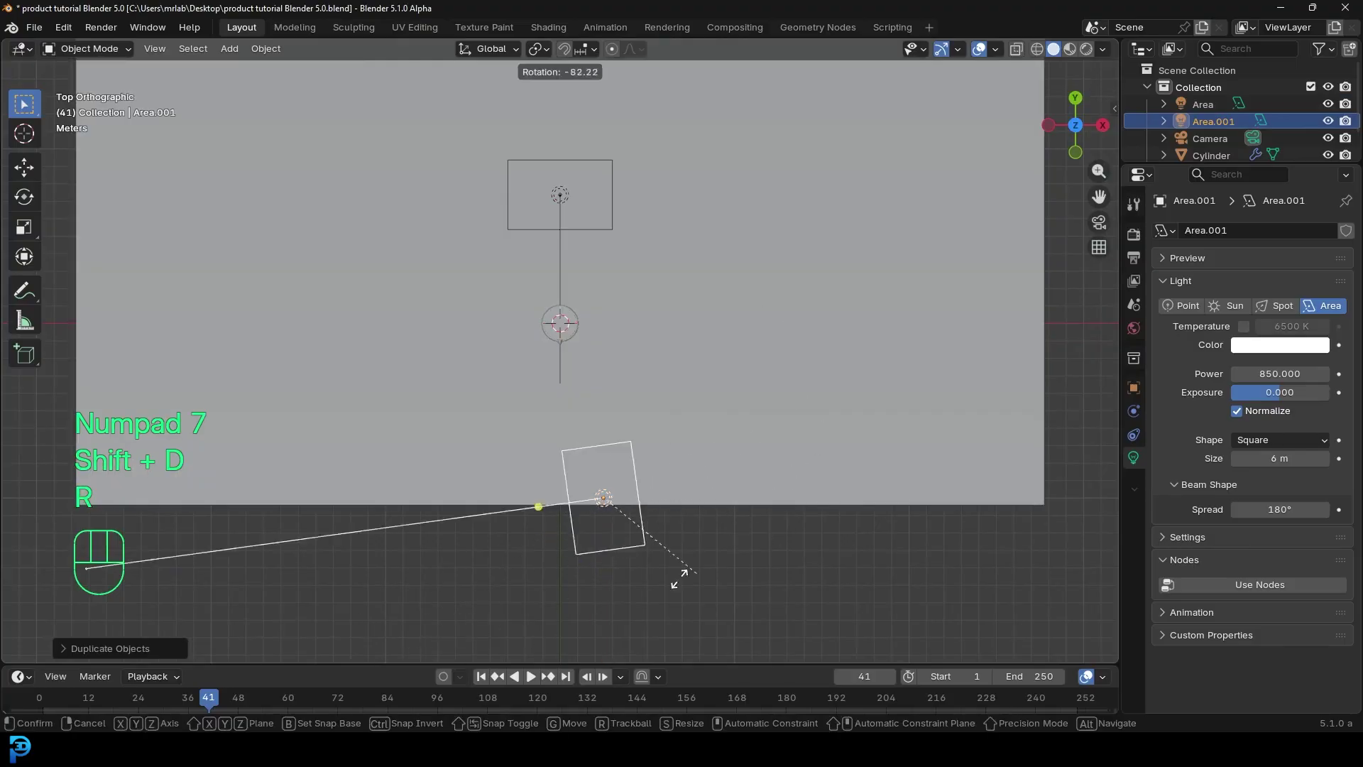
left_click(556, 575)
middle_click_drag(648, 385, 428, 402)
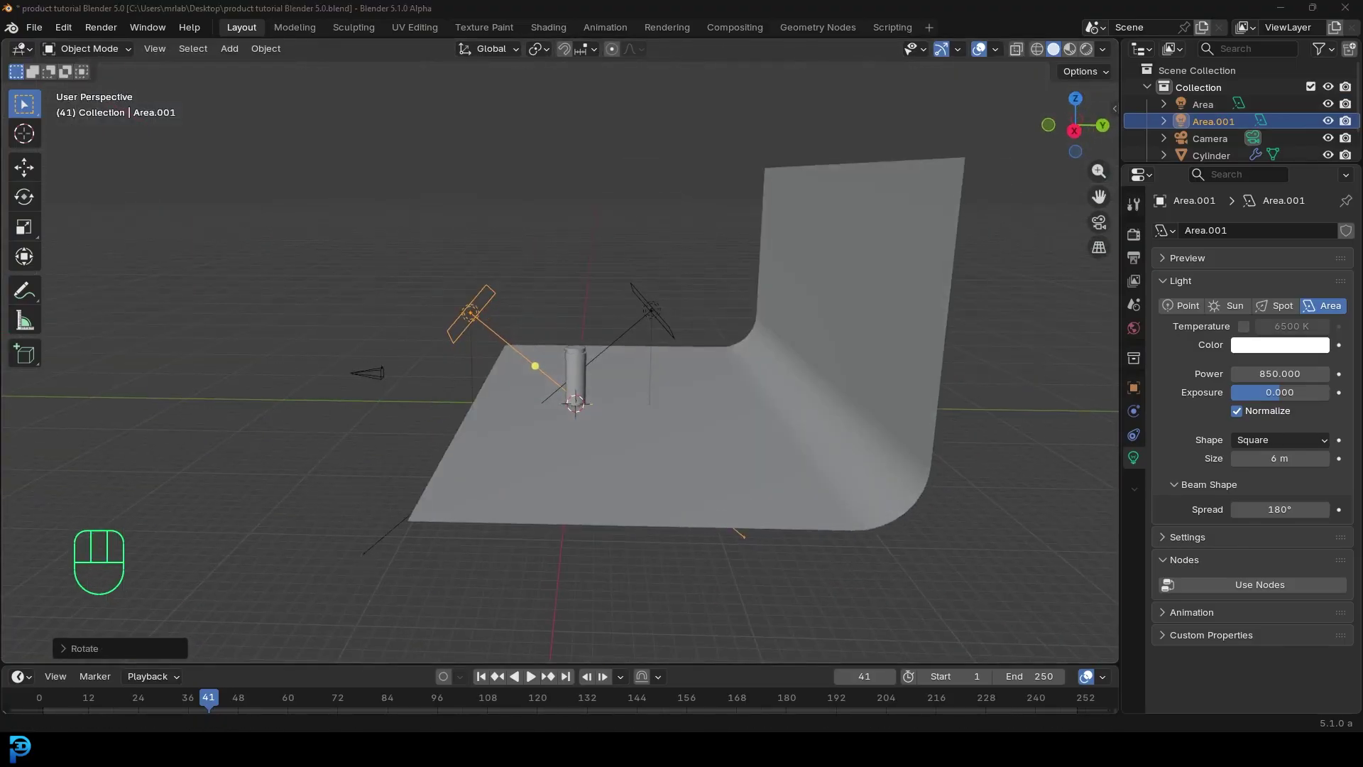
middle_click_drag(560, 431, 632, 436)
key("g")
left_click(579, 432)
middle_click_drag(726, 513, 660, 487)
key("r")
left_click(494, 338)
middle_click_drag(494, 338, 625, 458)
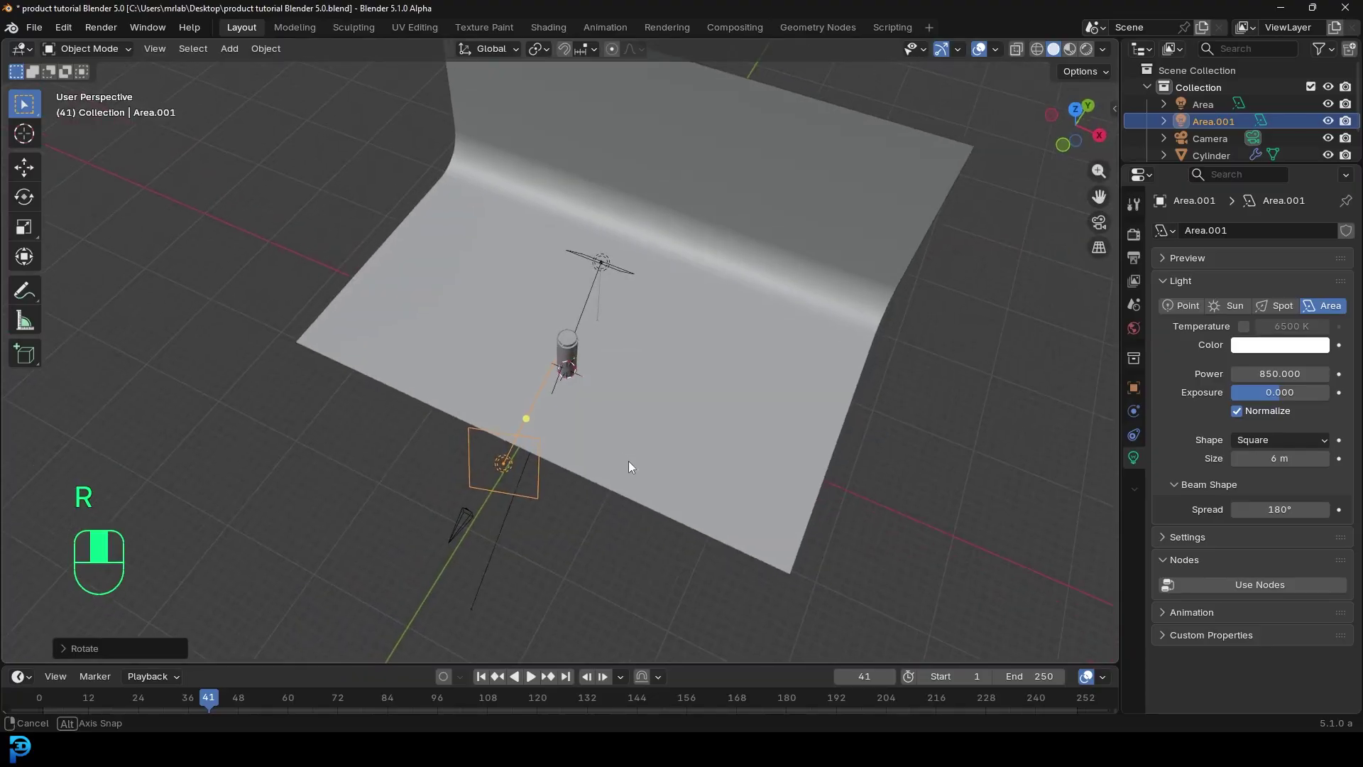
middle_click_drag(499, 377, 538, 399)
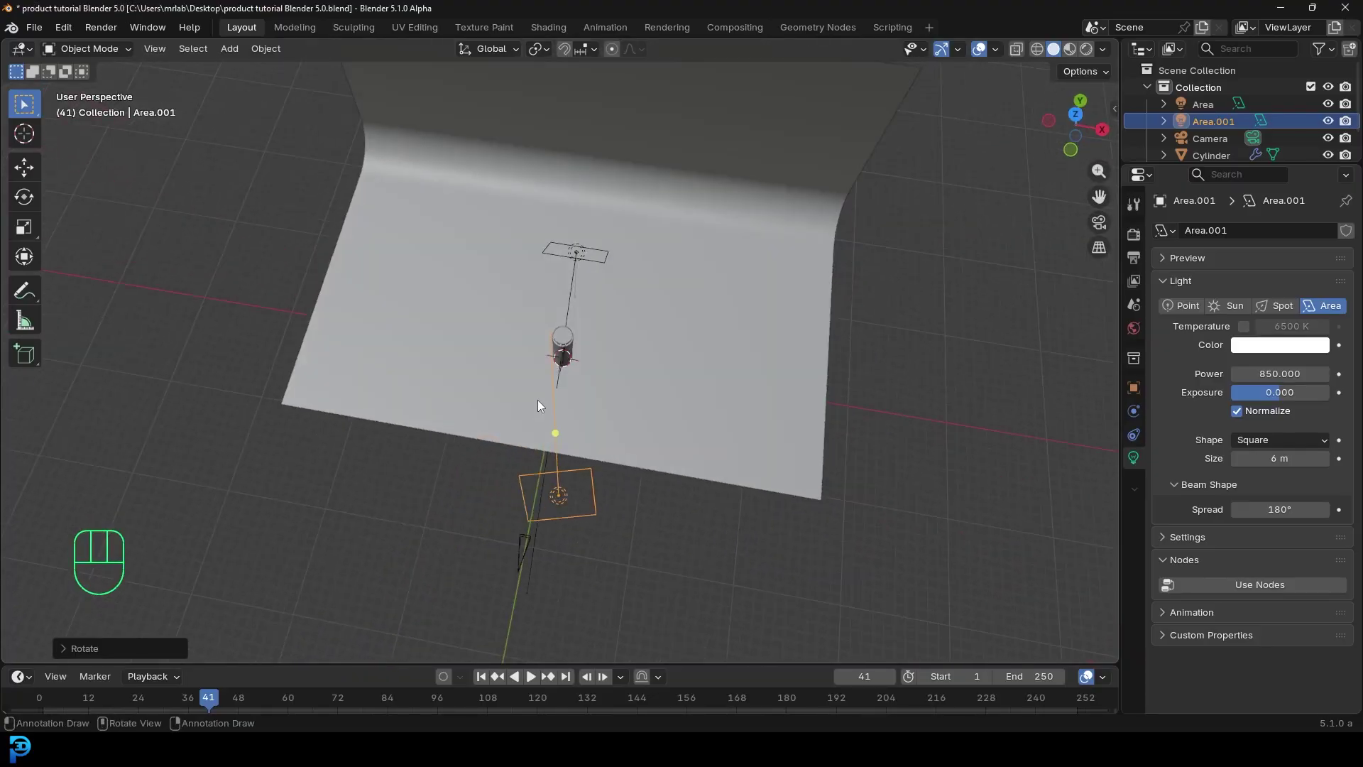
key("KP_7")
Duplicate it again as Area.002, rotate and reposition it toward the bottle, then view through the camera.
key("shift+d")
left_click(367, 130)
key("r")
left_click(526, 410)
middle_click_drag(525, 410, 723, 402)
key("r")
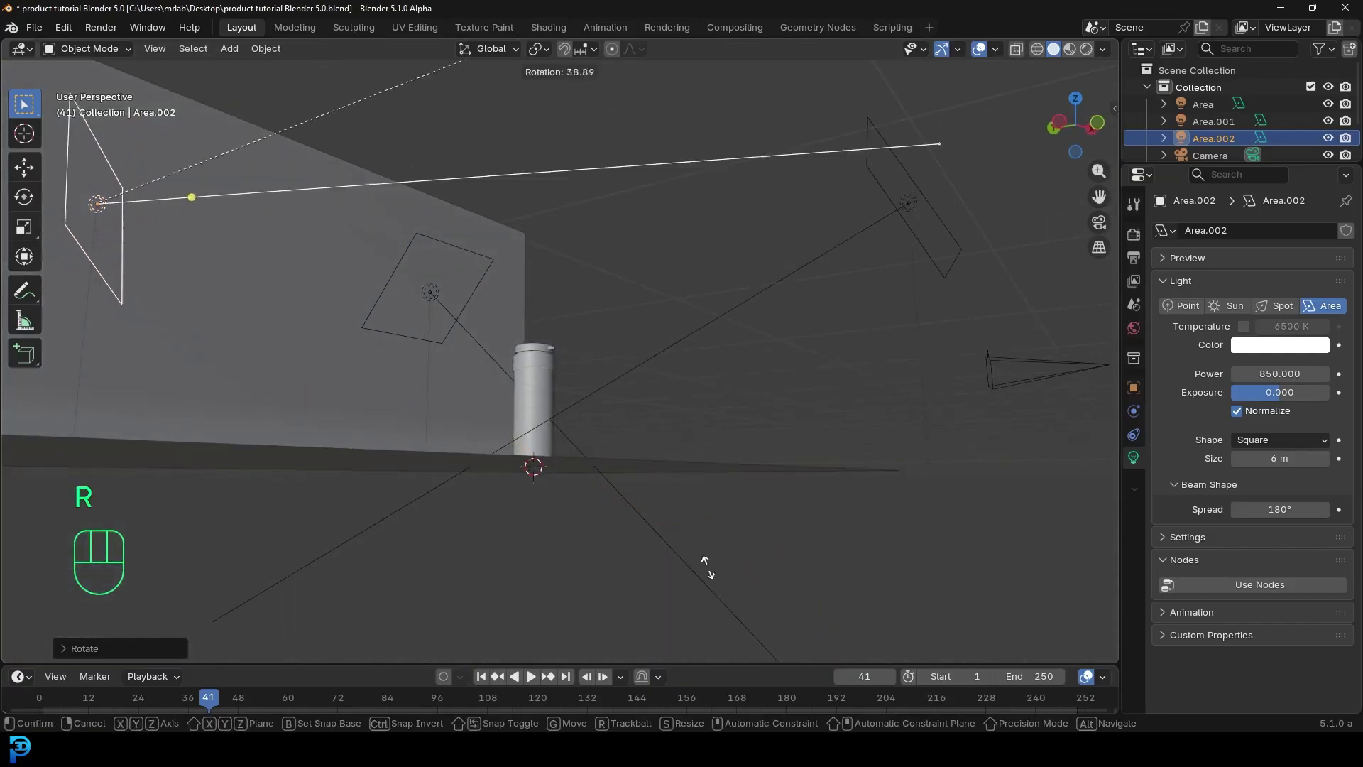
left_click(640, 494)
key("g")
middle_click_drag(705, 619, 551, 524)
key("KP_0")
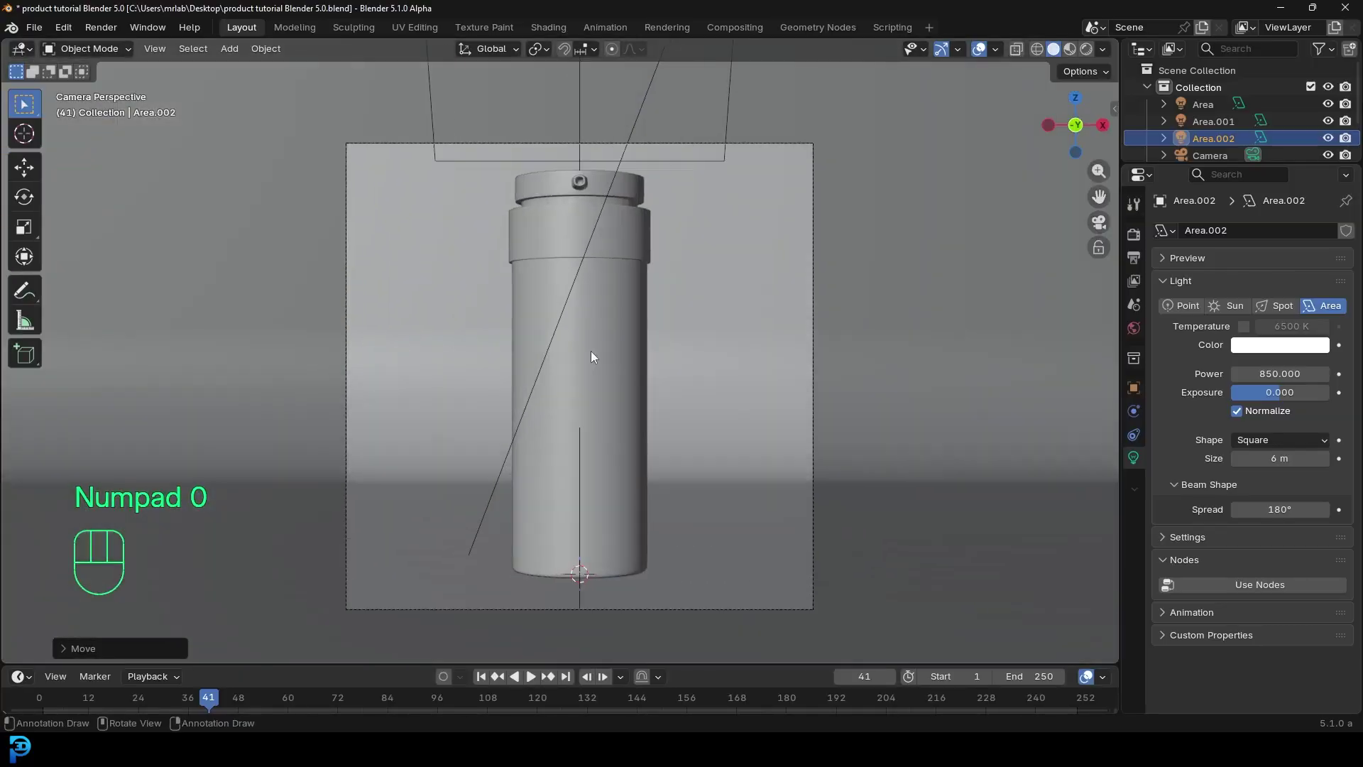
Draw a render region over the camera frame and switch the viewport to Rendered shading.
key("ctrl+b")
left_click_drag(310, 128, 866, 644)
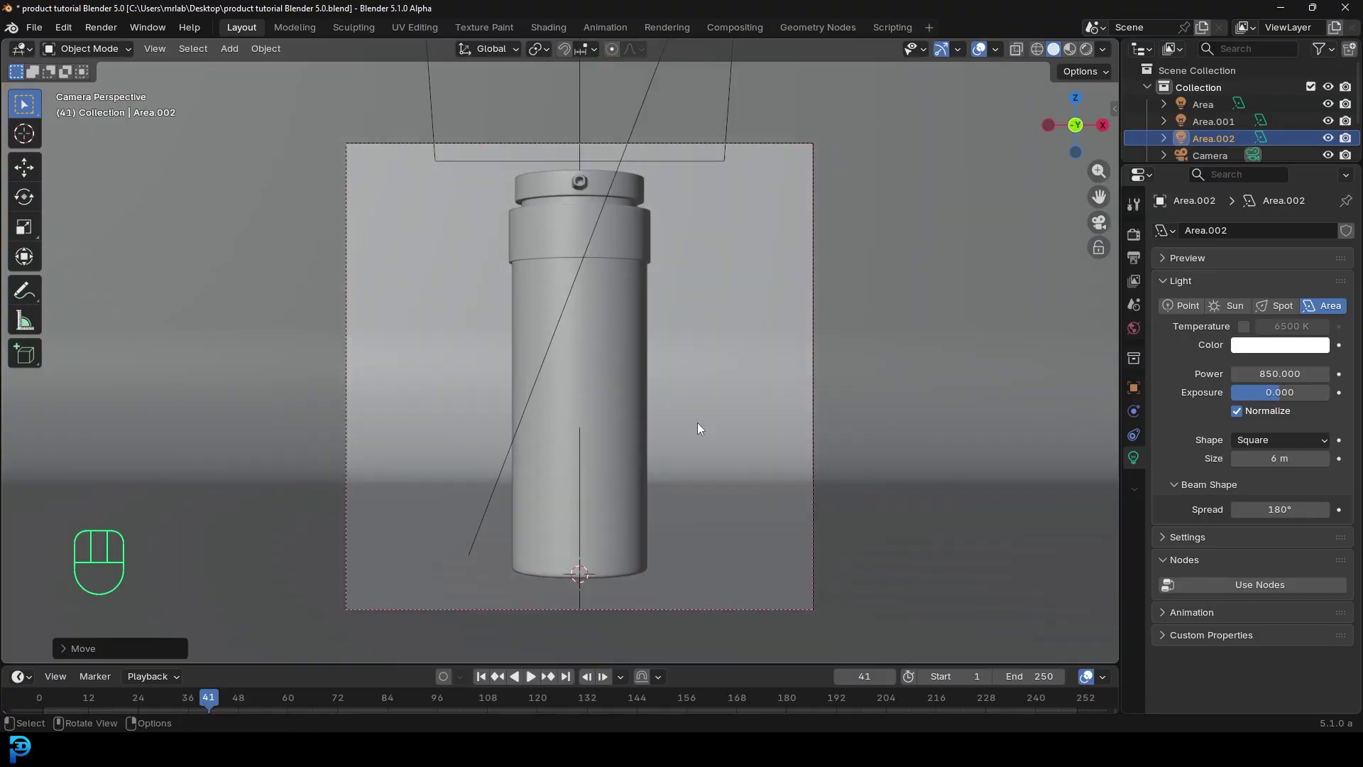
key("z")
left_click(726, 325)
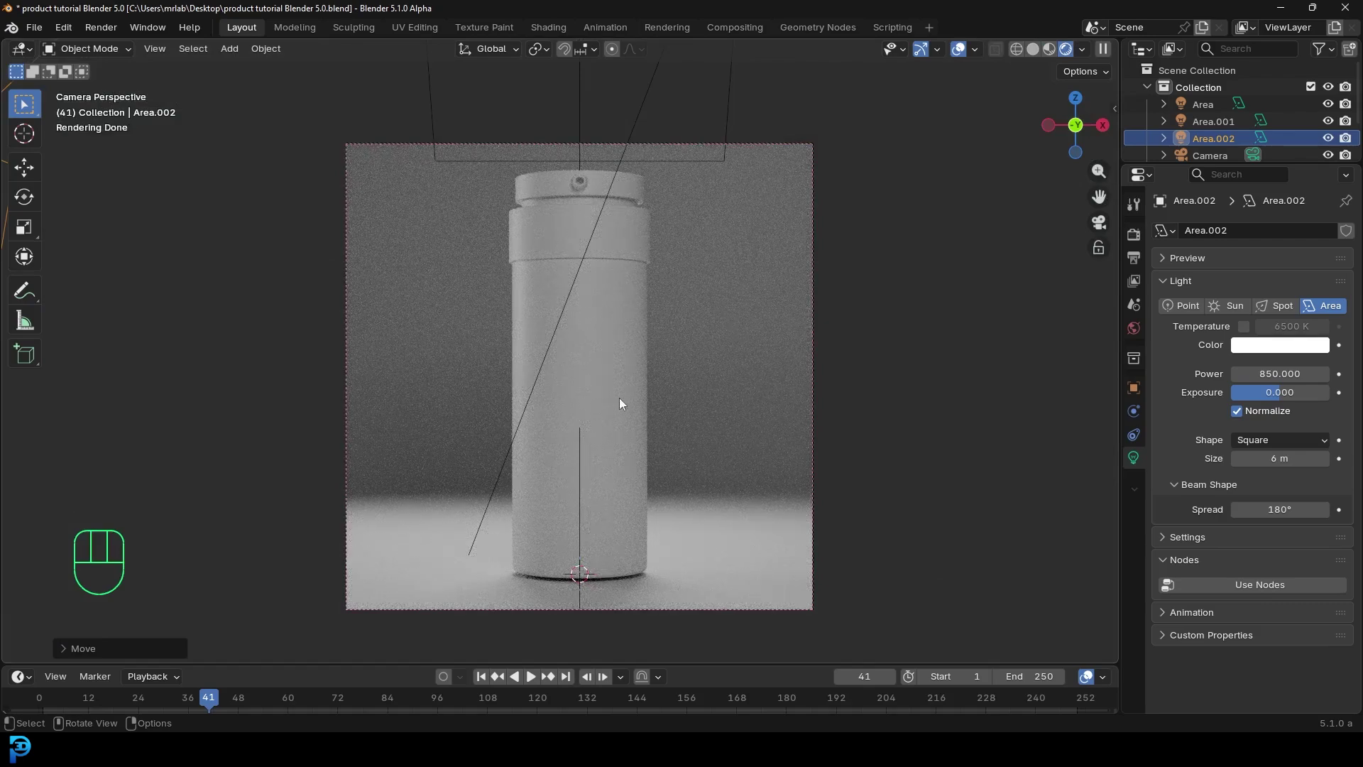
left_click(1134, 328)
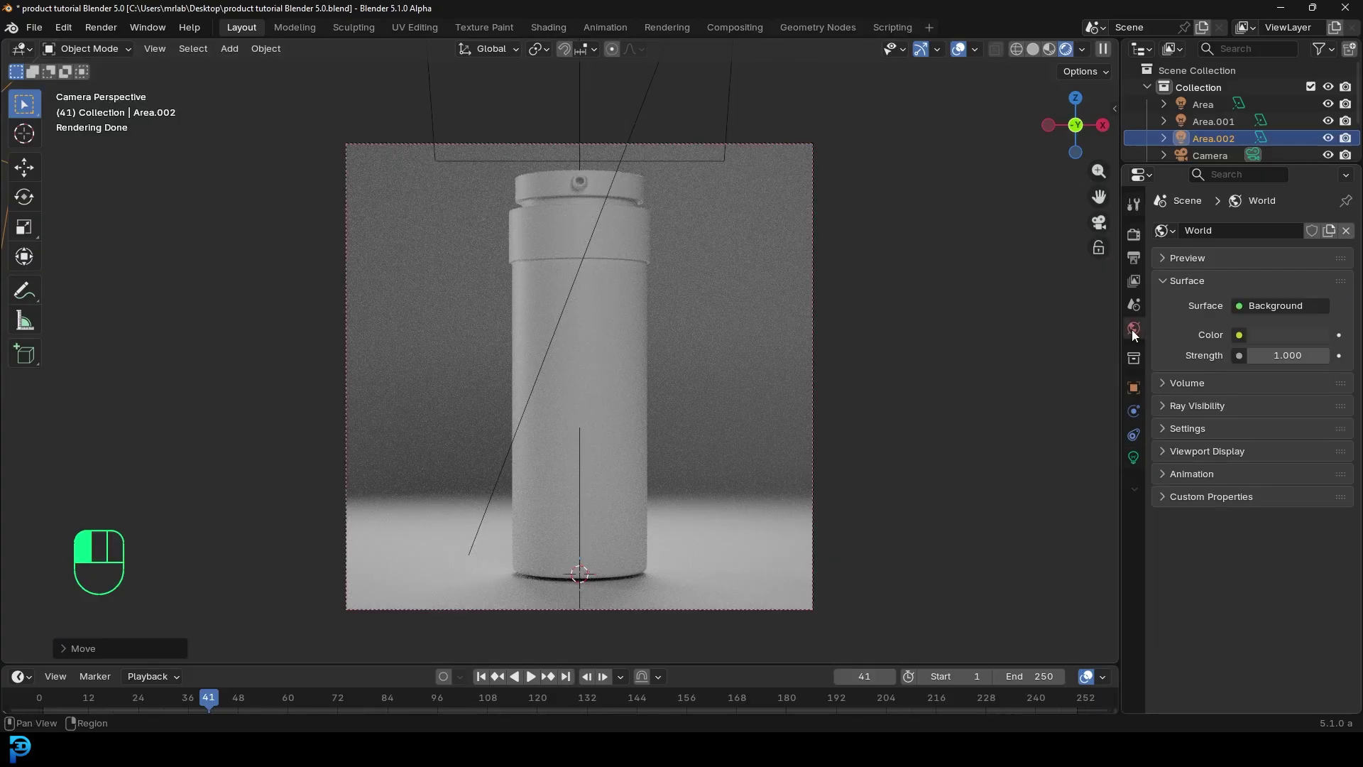
Use a Sky Texture as the world colour with Strength 0.050.
left_click(1239, 335)
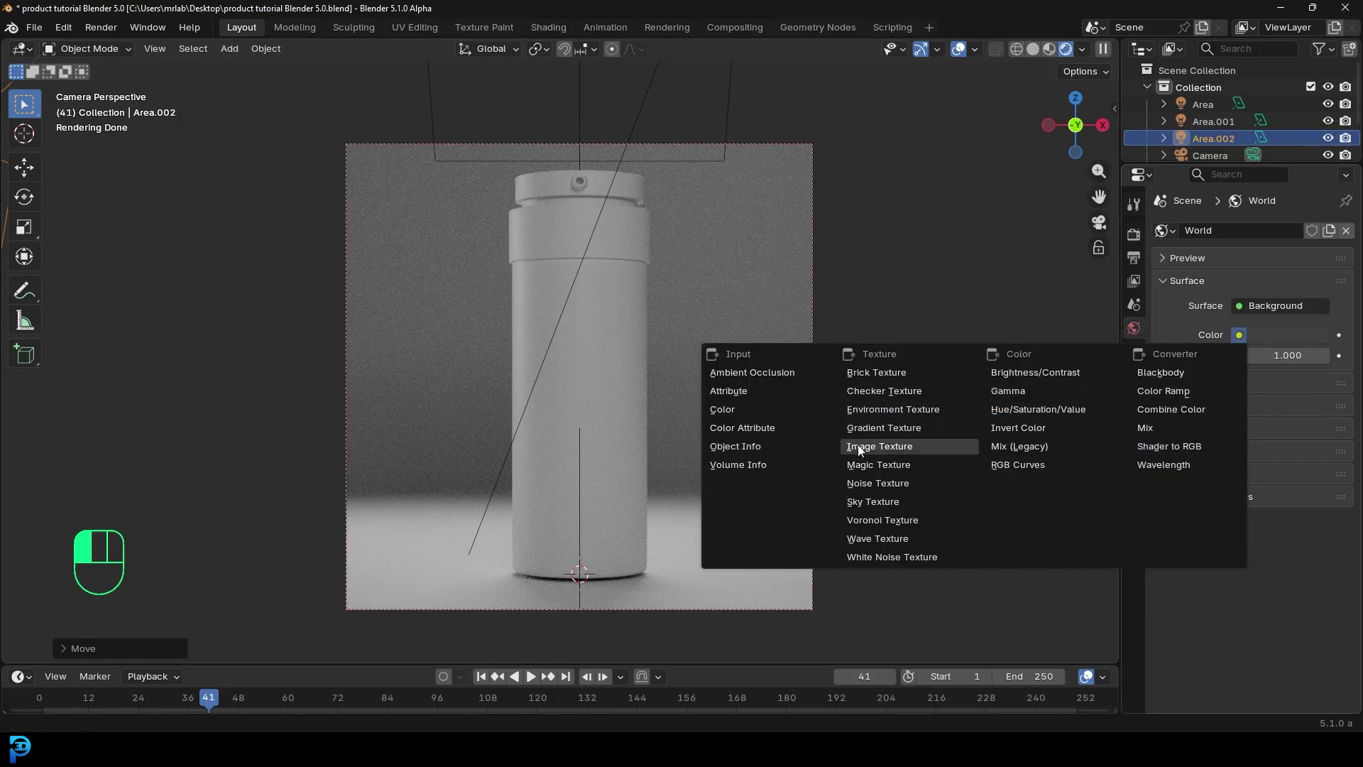
left_click(879, 503)
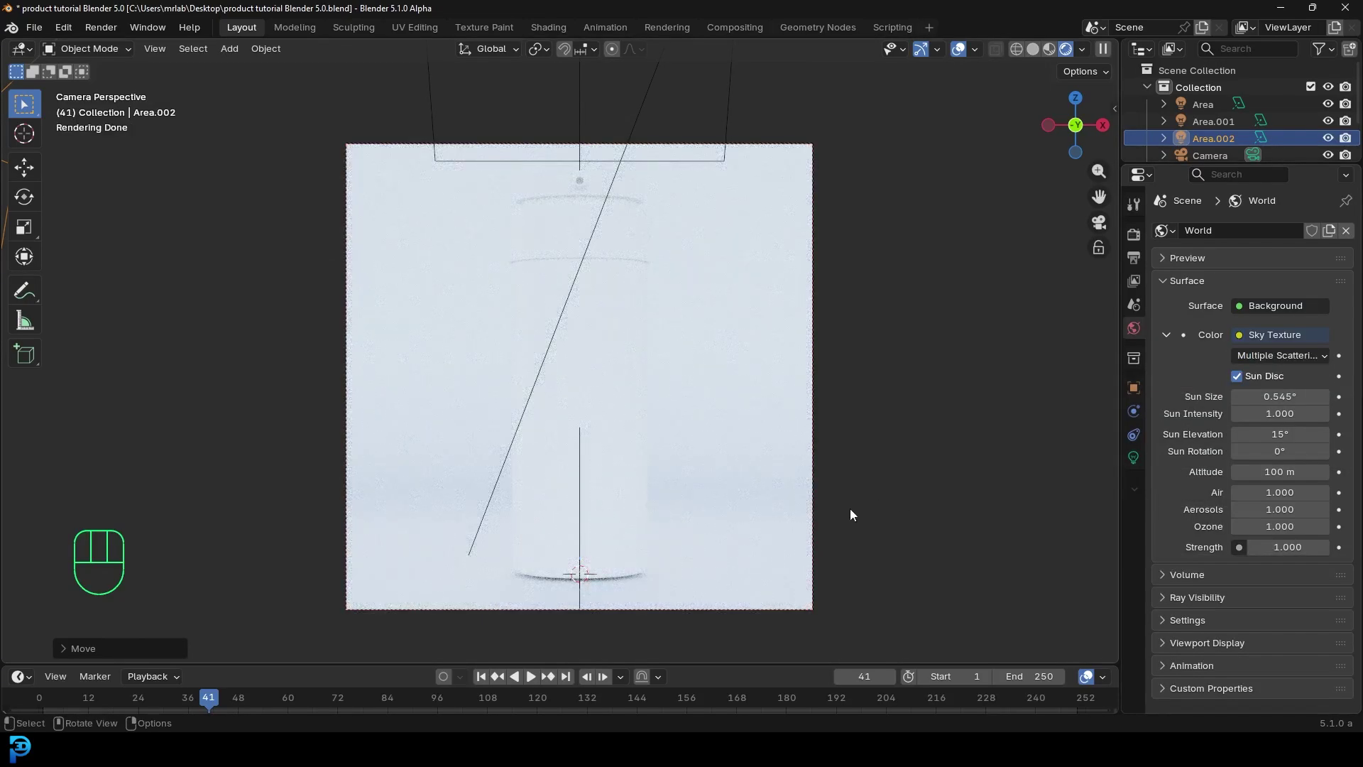
left_click(1304, 547)
type("0.")
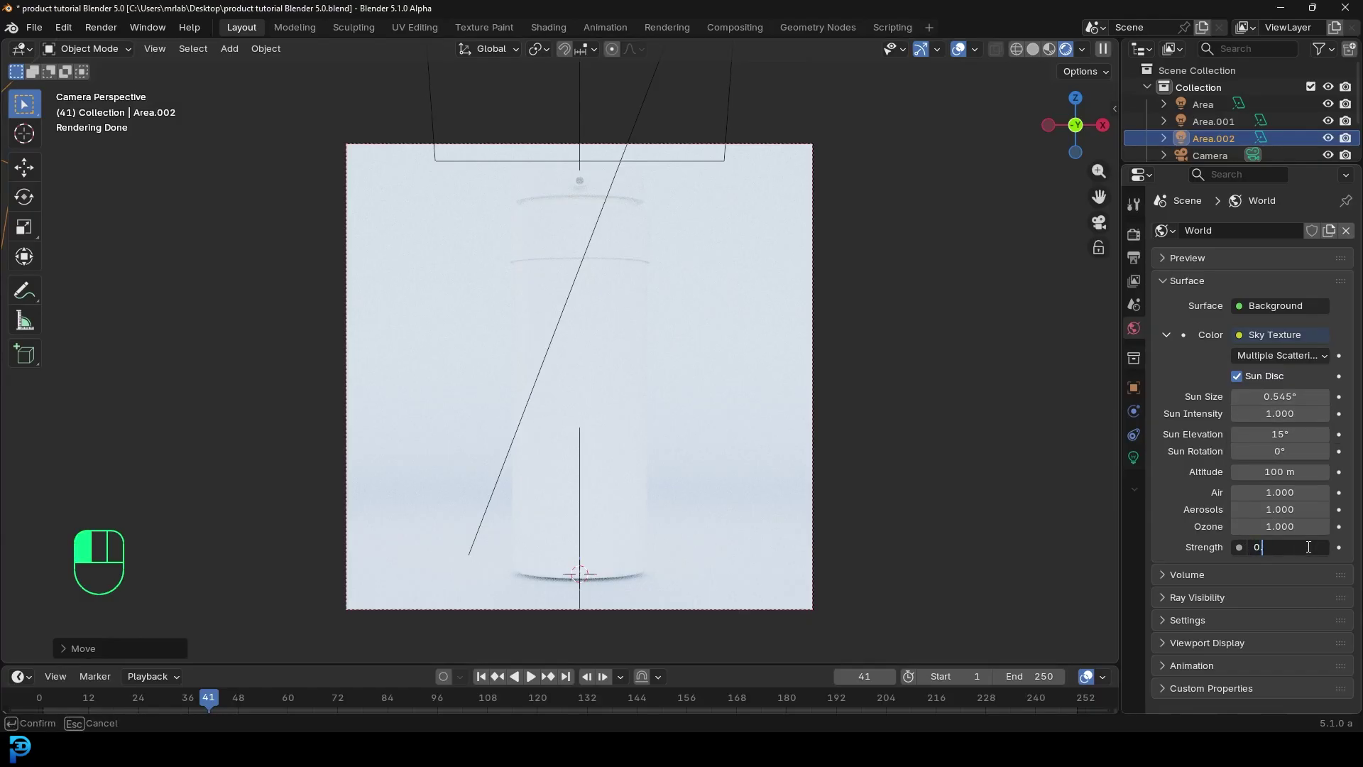
key("BackSpace")
key("BackSpace")
key("BackSpace")
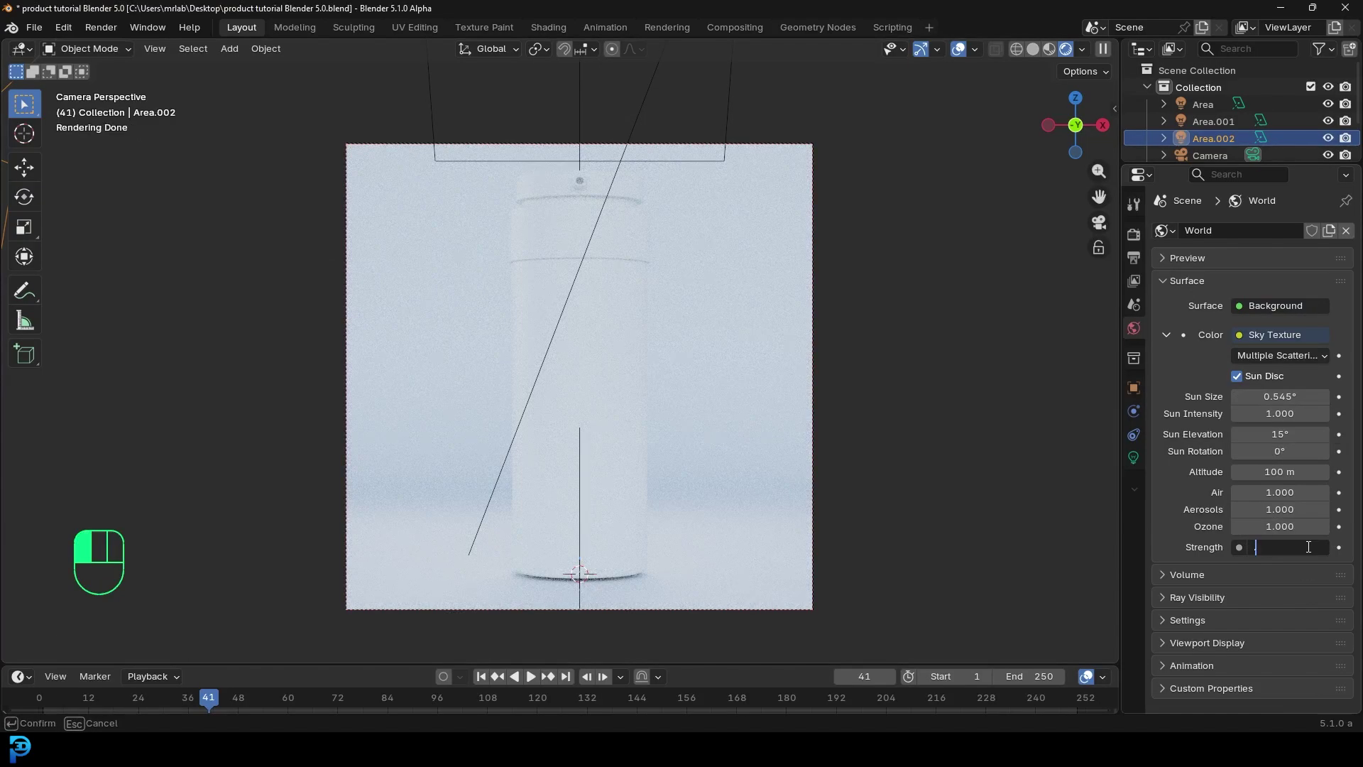
key("Return")
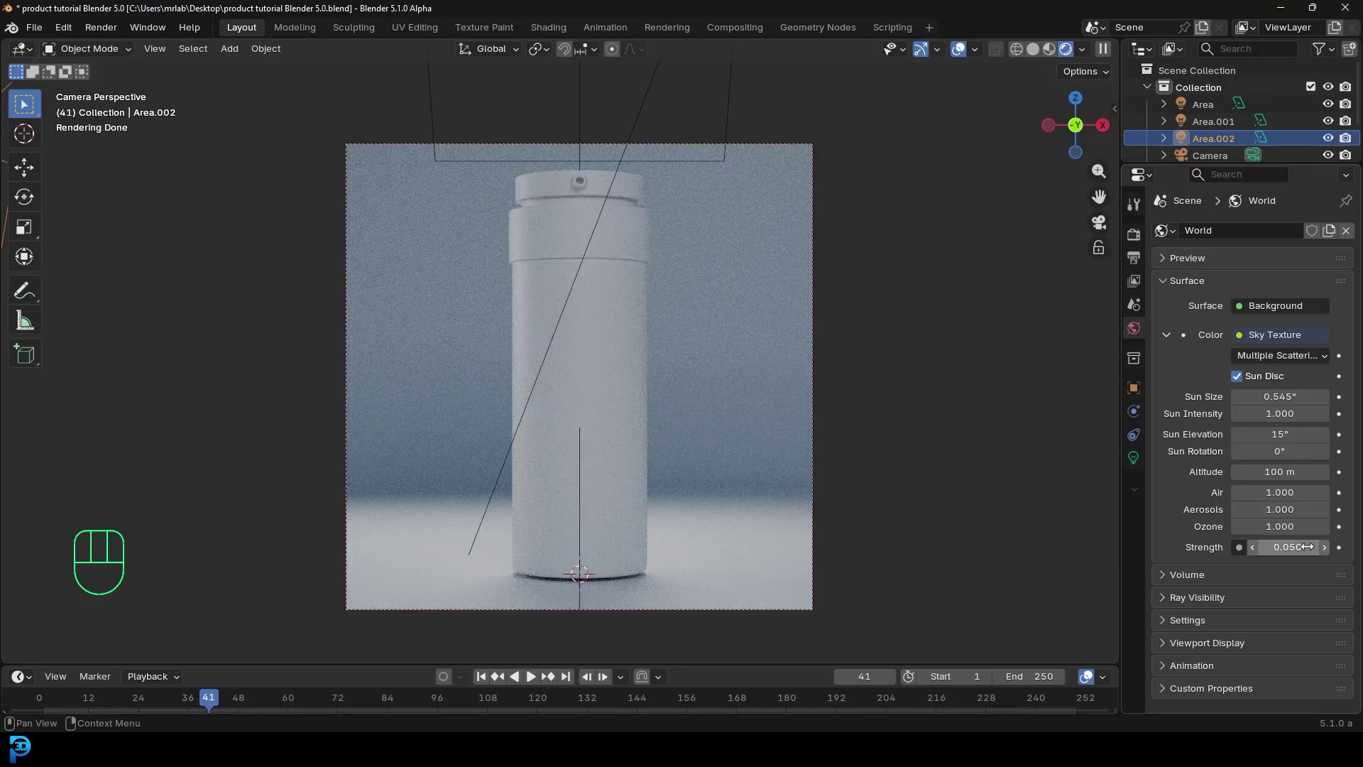
Set the sky's Sun Rotation to 240° and save the blend file.
left_click(1285, 452)
type("240")
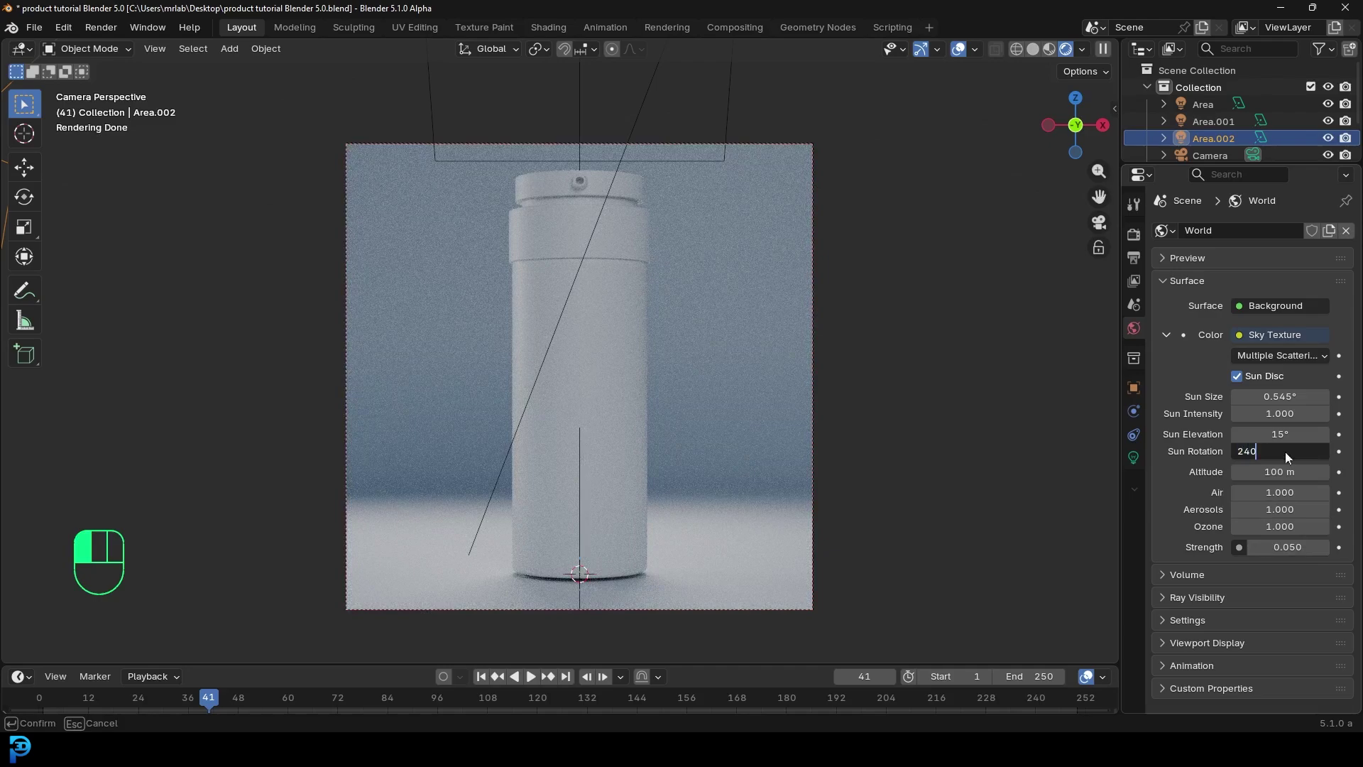
key("Return")
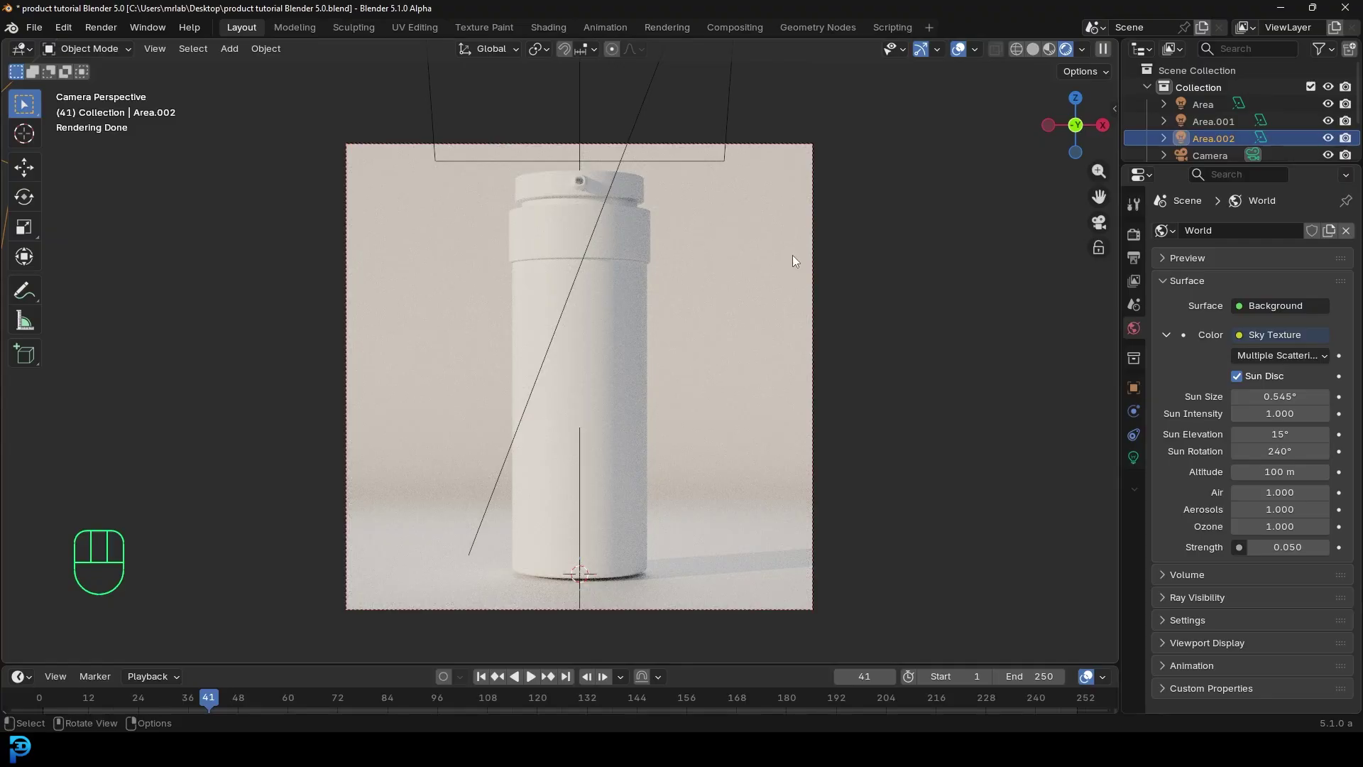
key("ctrl+s")
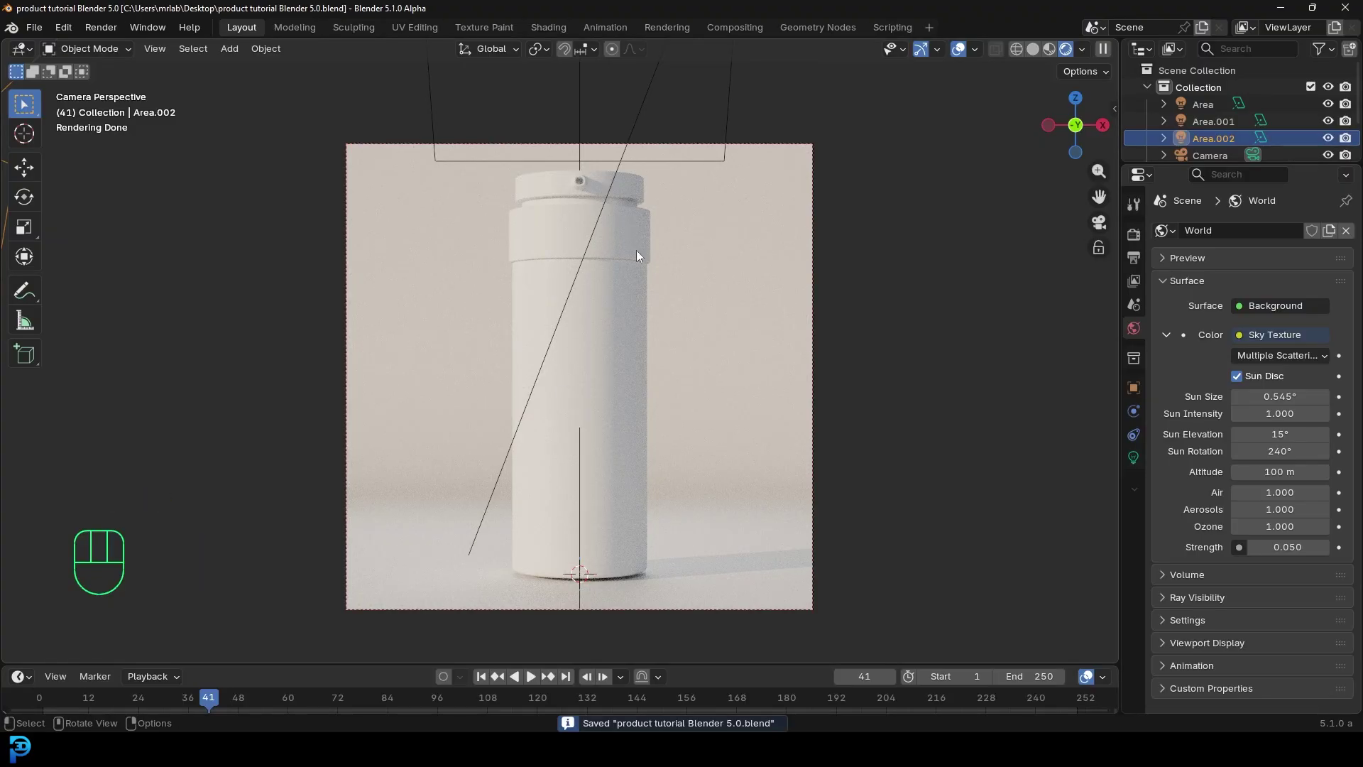
left_click(622, 306)
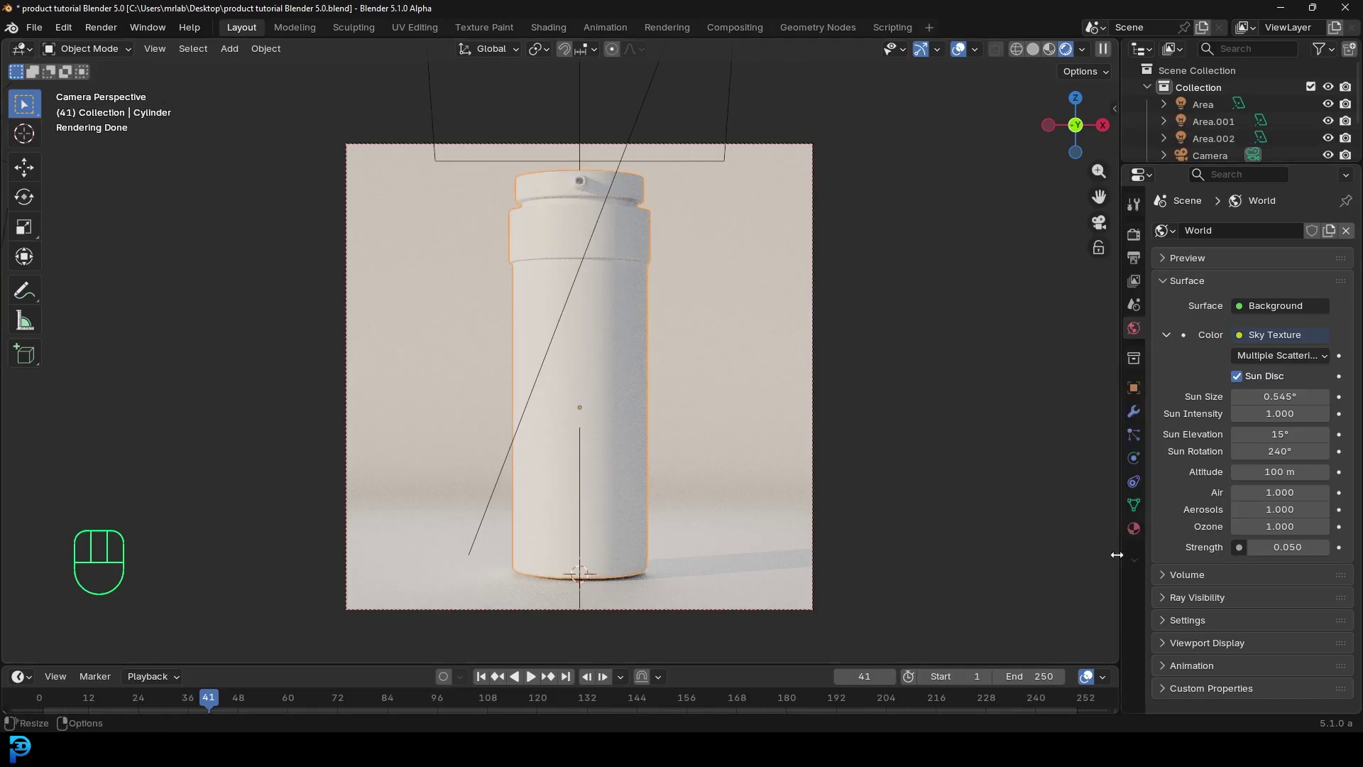
Create a new material on the bottle named 'plastic orange'.
left_click(1134, 530)
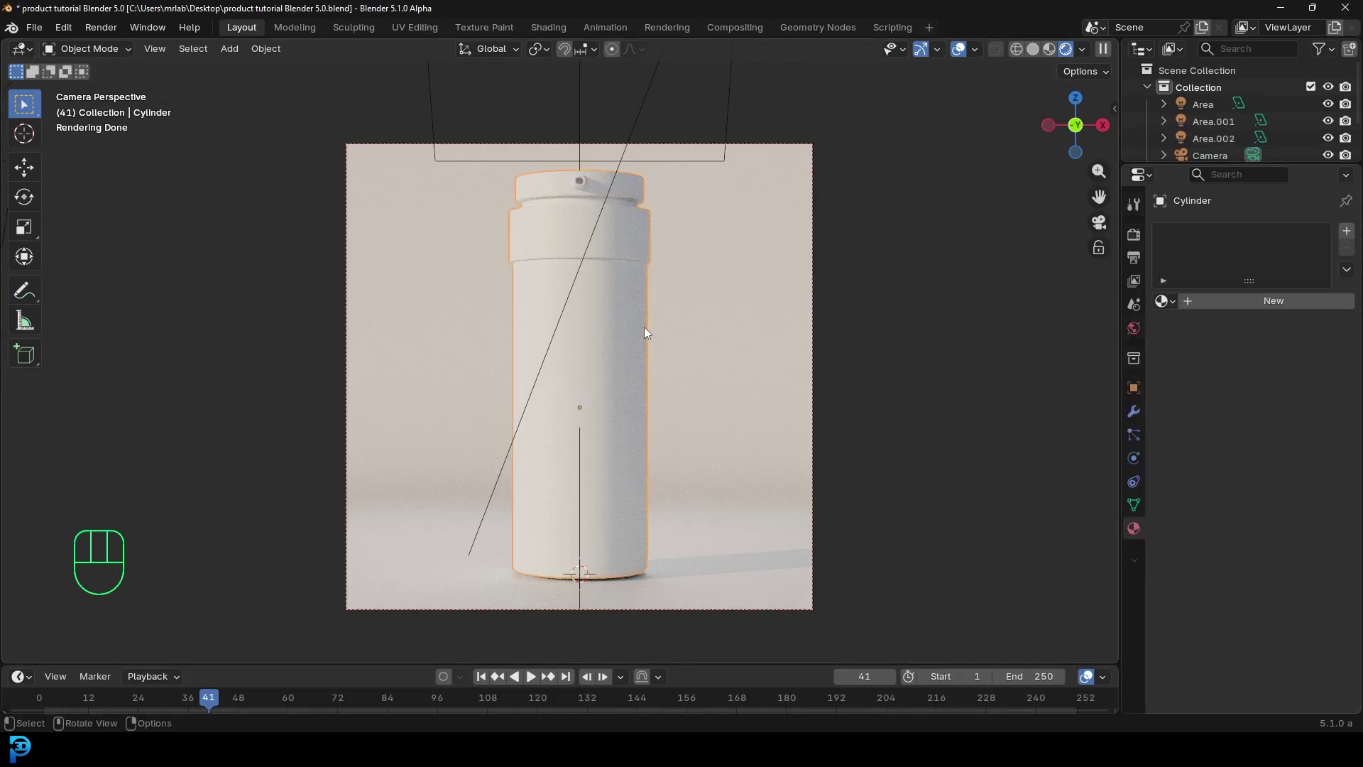
left_click(1284, 304)
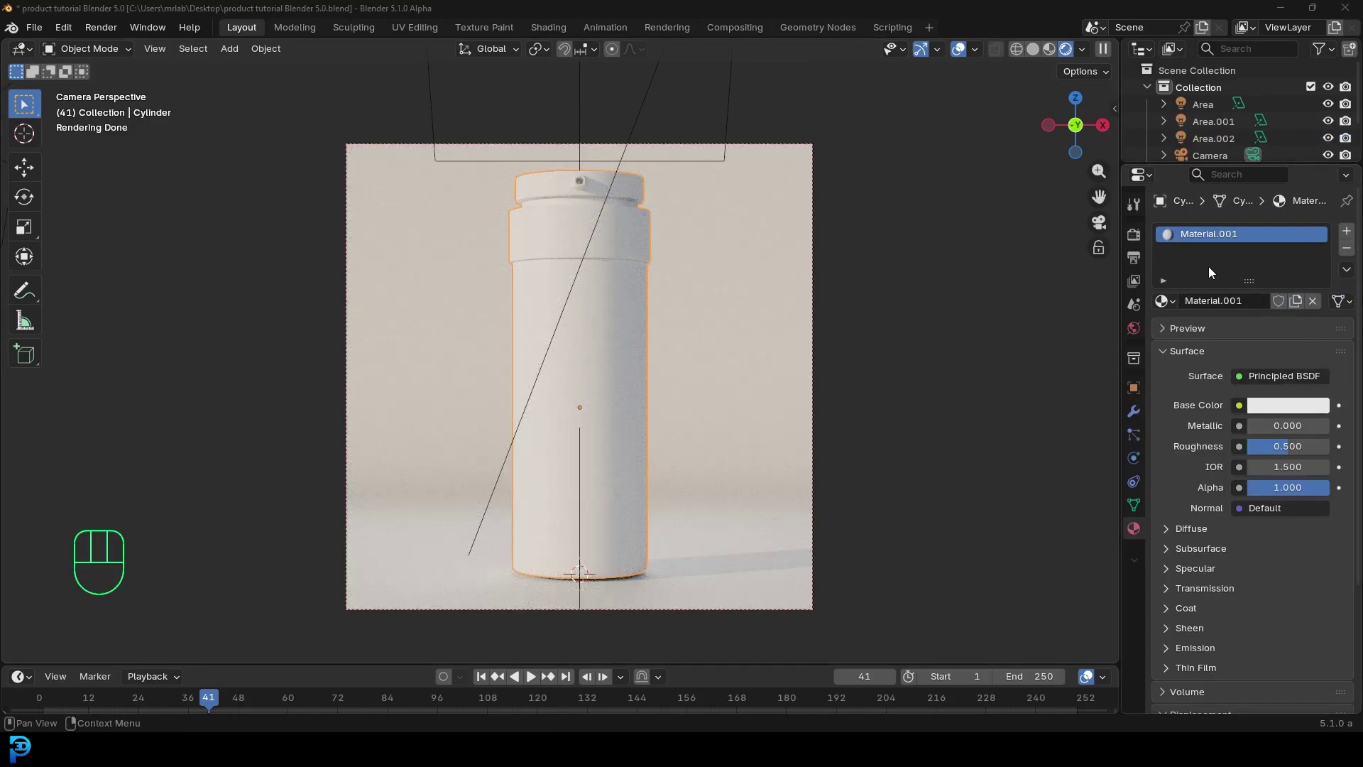
left_click(1211, 302)
type("plas")
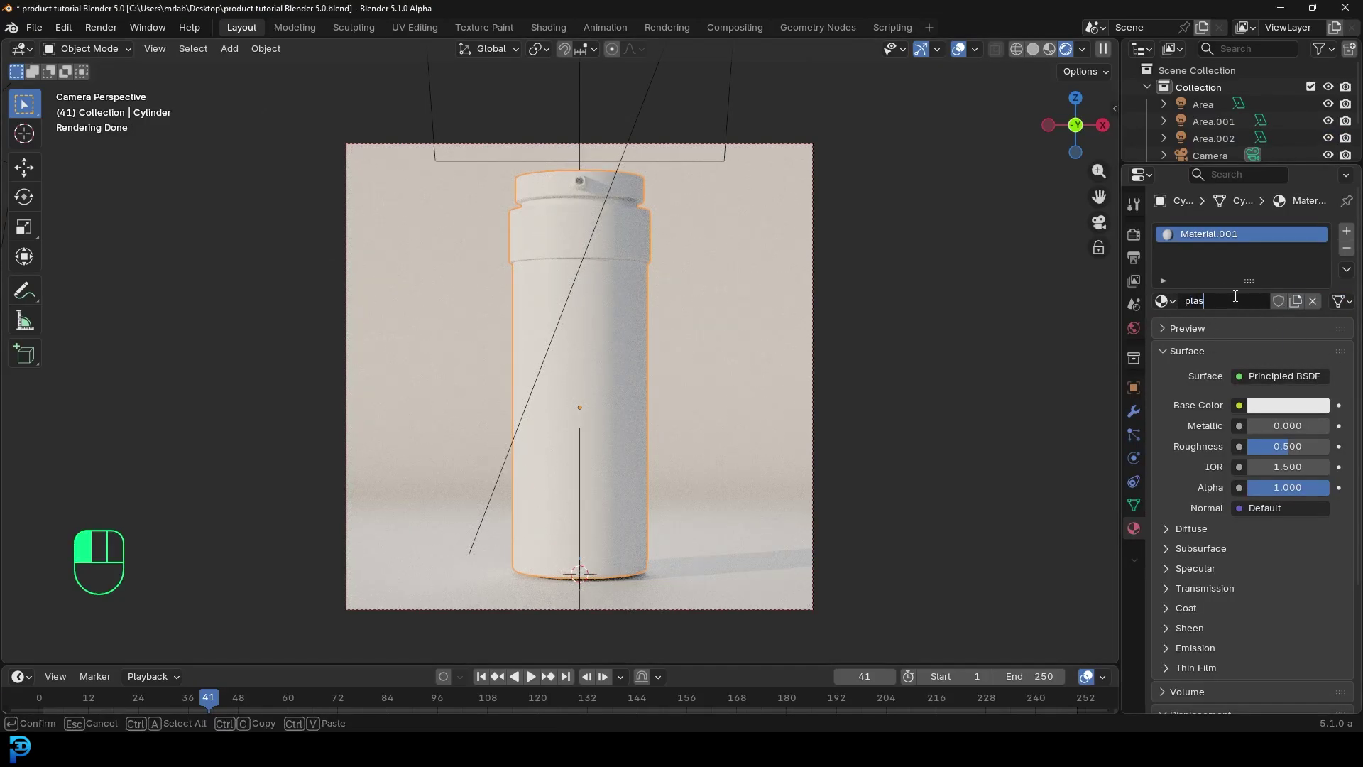
type("tic porange")
key("Return")
left_click(1242, 300)
key("Return")
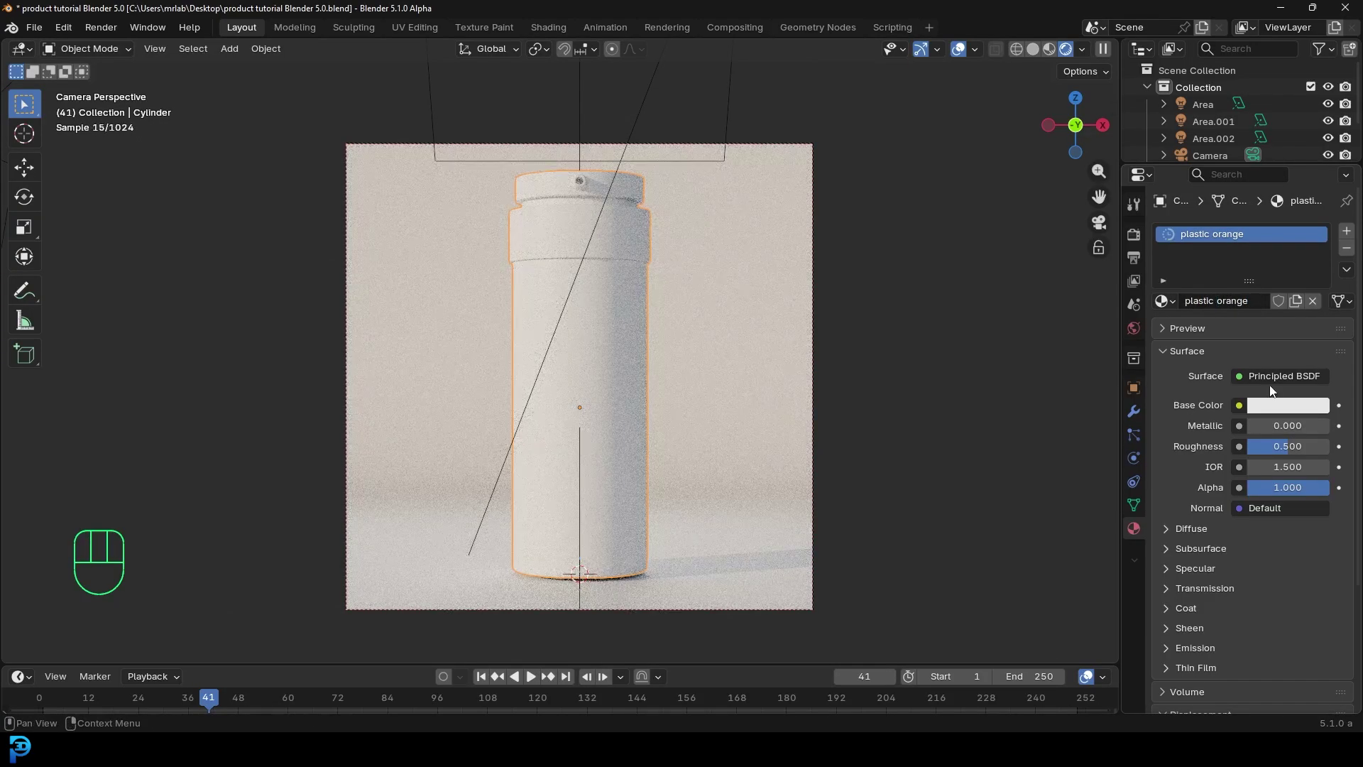
Make the material orange with roughness 0.132 and add a second material slot.
left_click(1274, 405)
left_click(1218, 230)
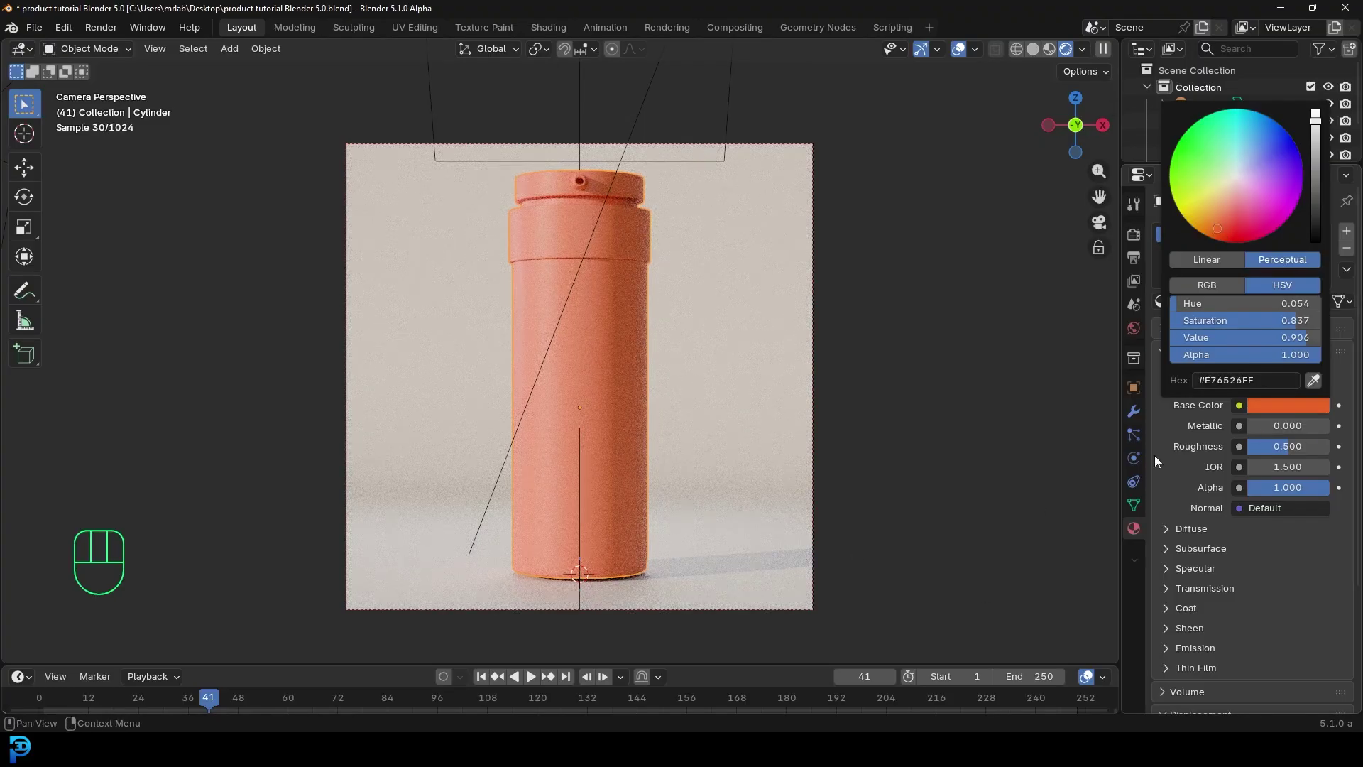
left_click_drag(1287, 446, 1258, 446)
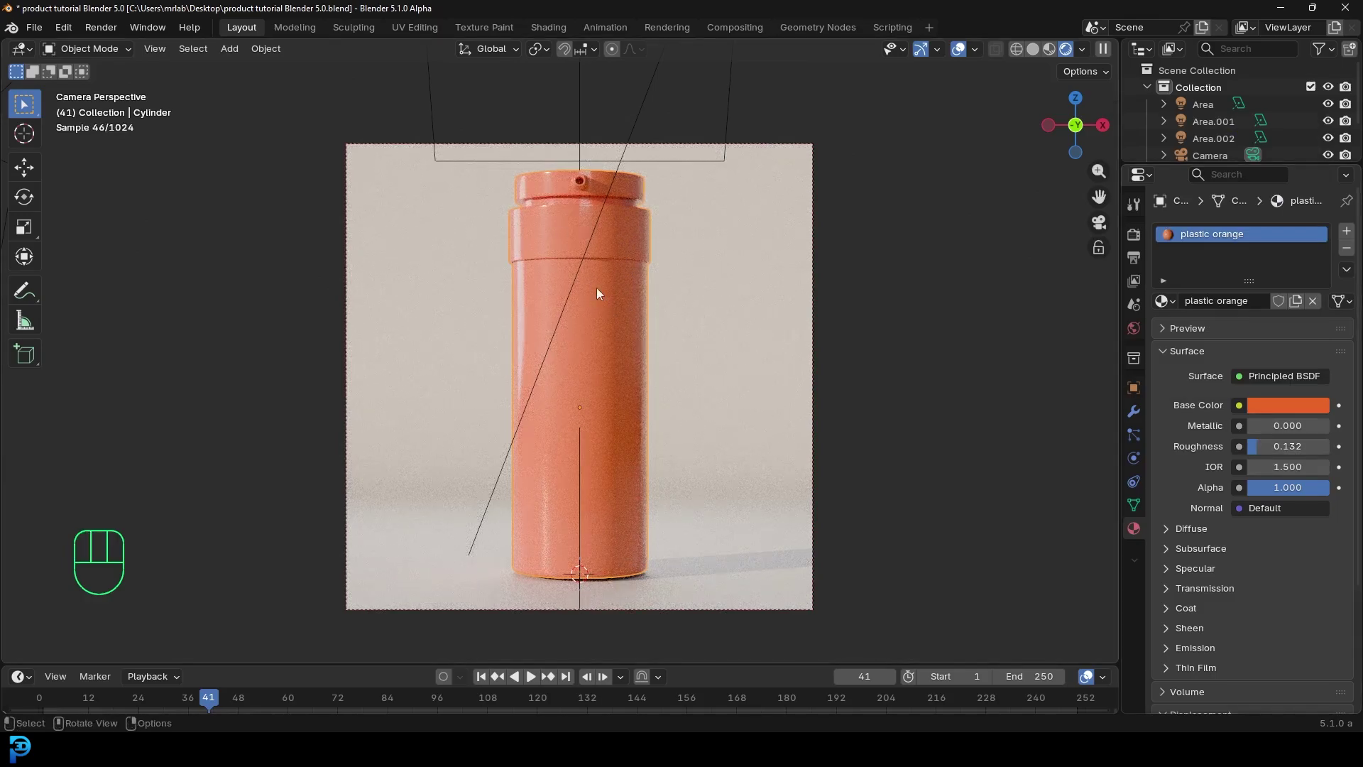
left_click(1346, 231)
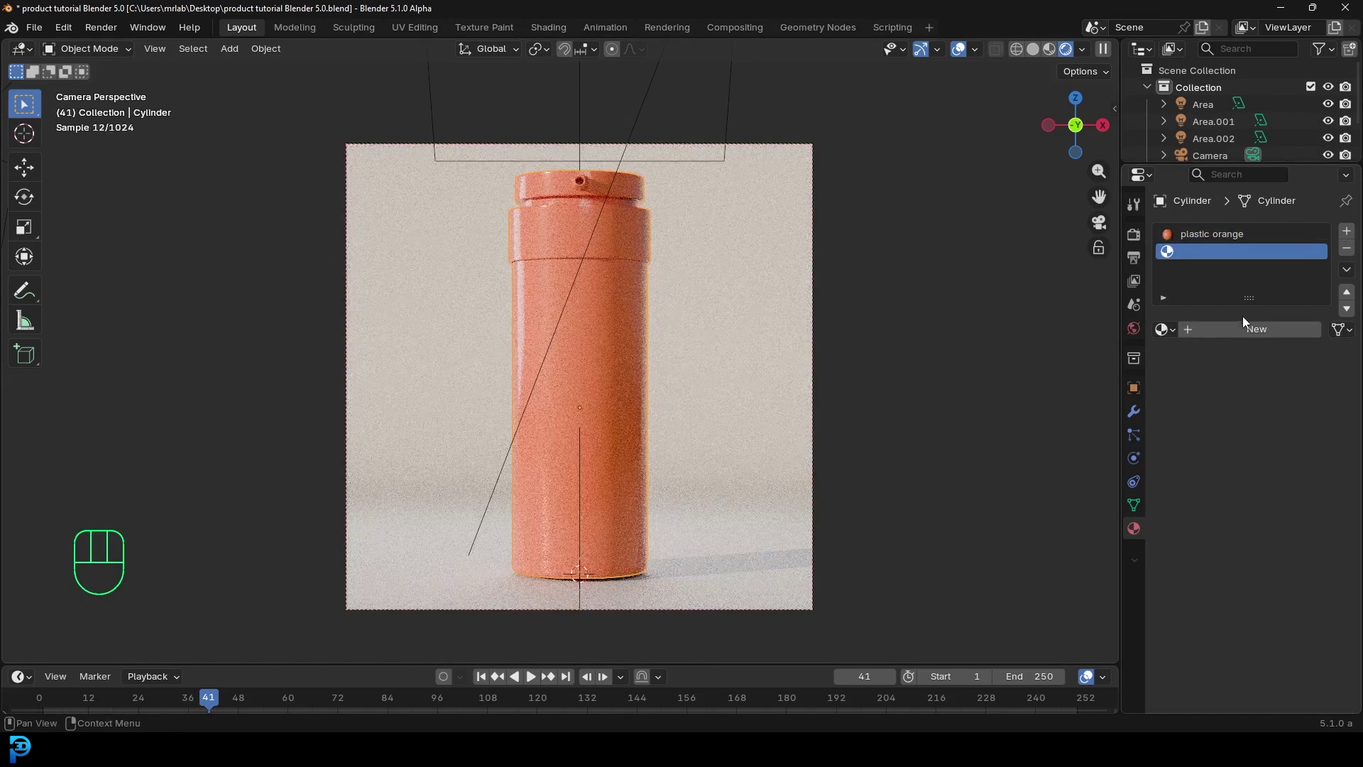
Create a new material in the second slot named 'Plastic see through'.
left_click(1246, 328)
left_click(1221, 327)
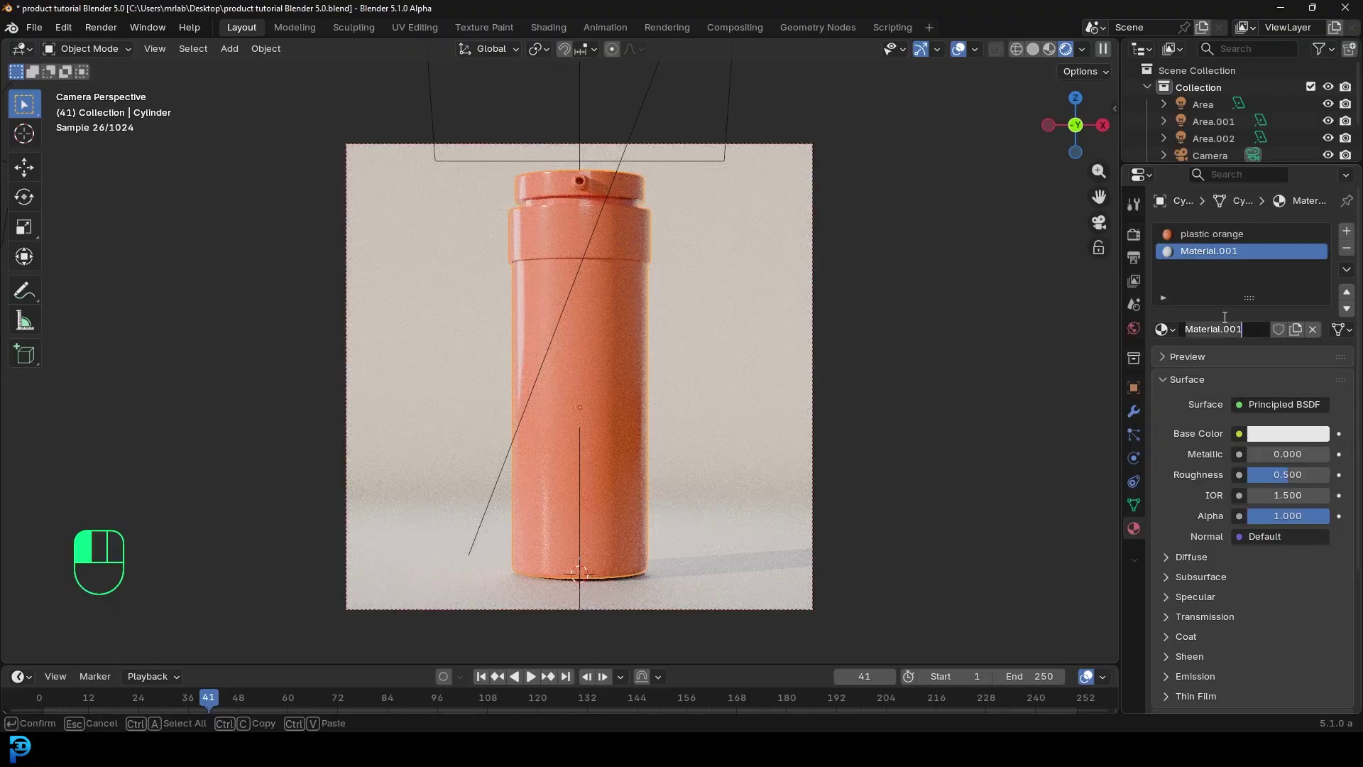
type("Plastic see through")
key("Return")
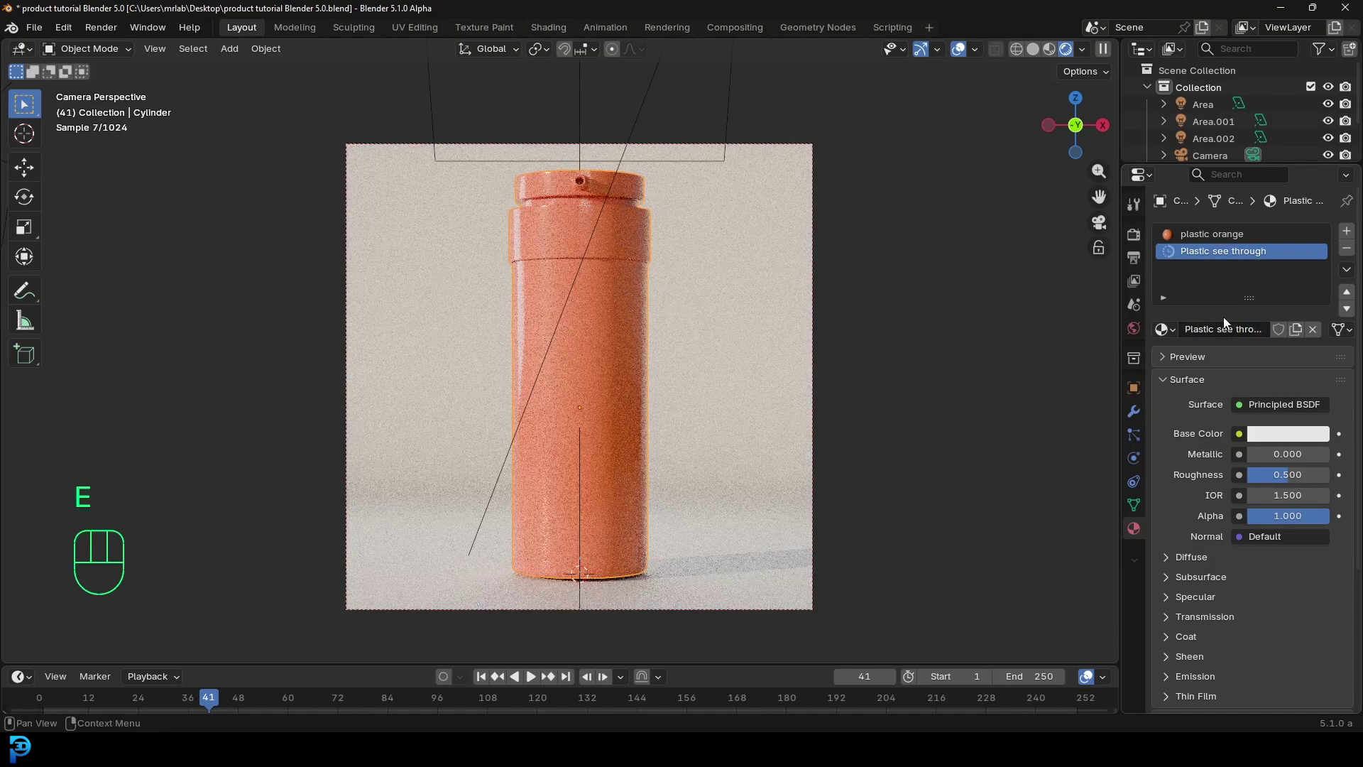
Give it an off-white base colour, transmission weight 0.915 and roughness 0.150.
left_click(1273, 440)
left_click_drag(1233, 211, 1233, 208)
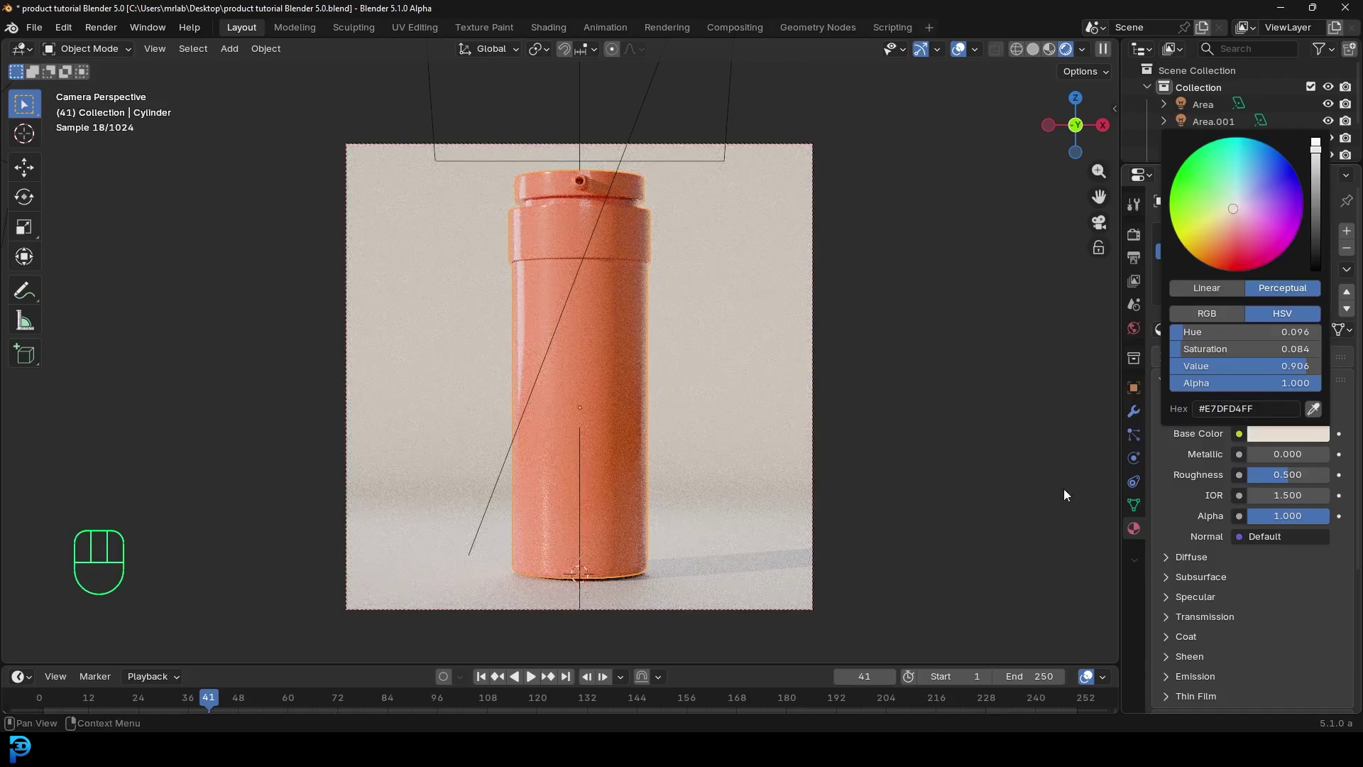
left_click(1169, 616)
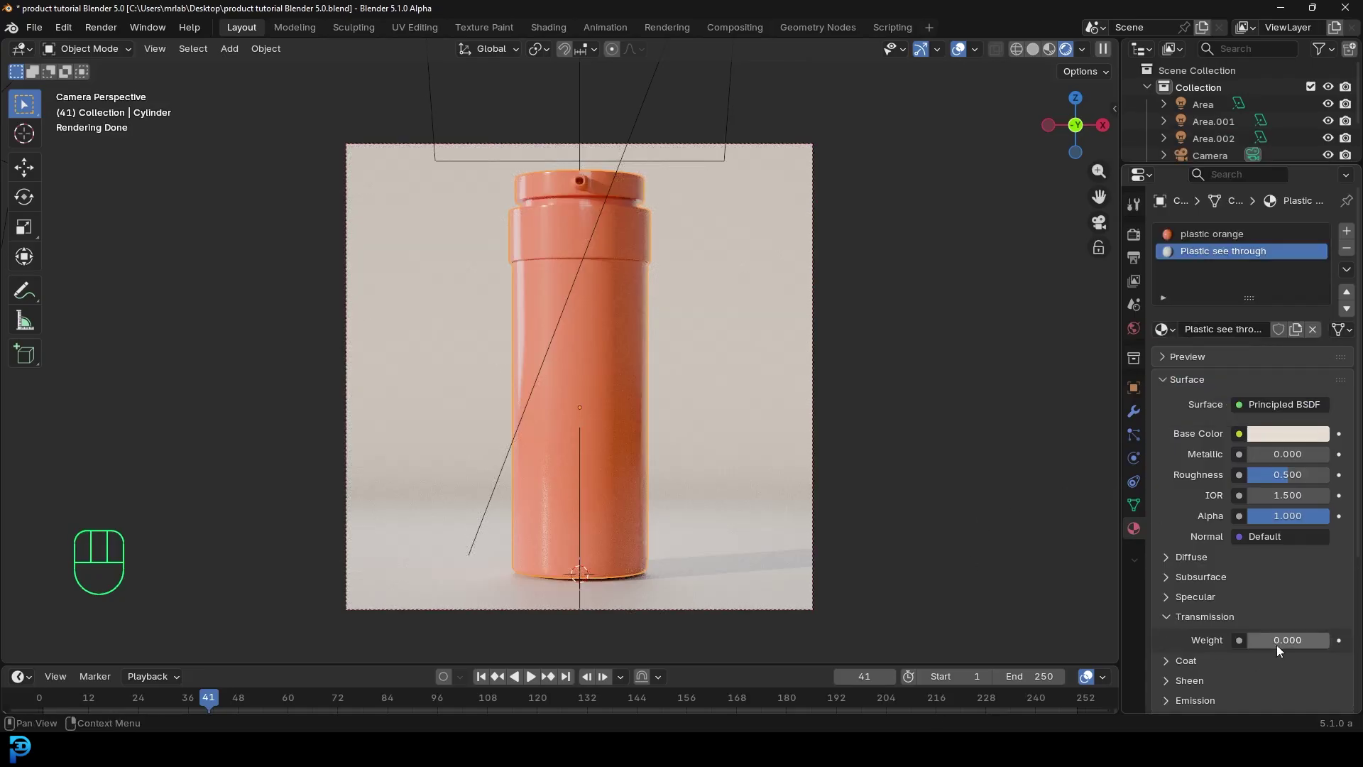
left_click_drag(1275, 639, 1323, 642)
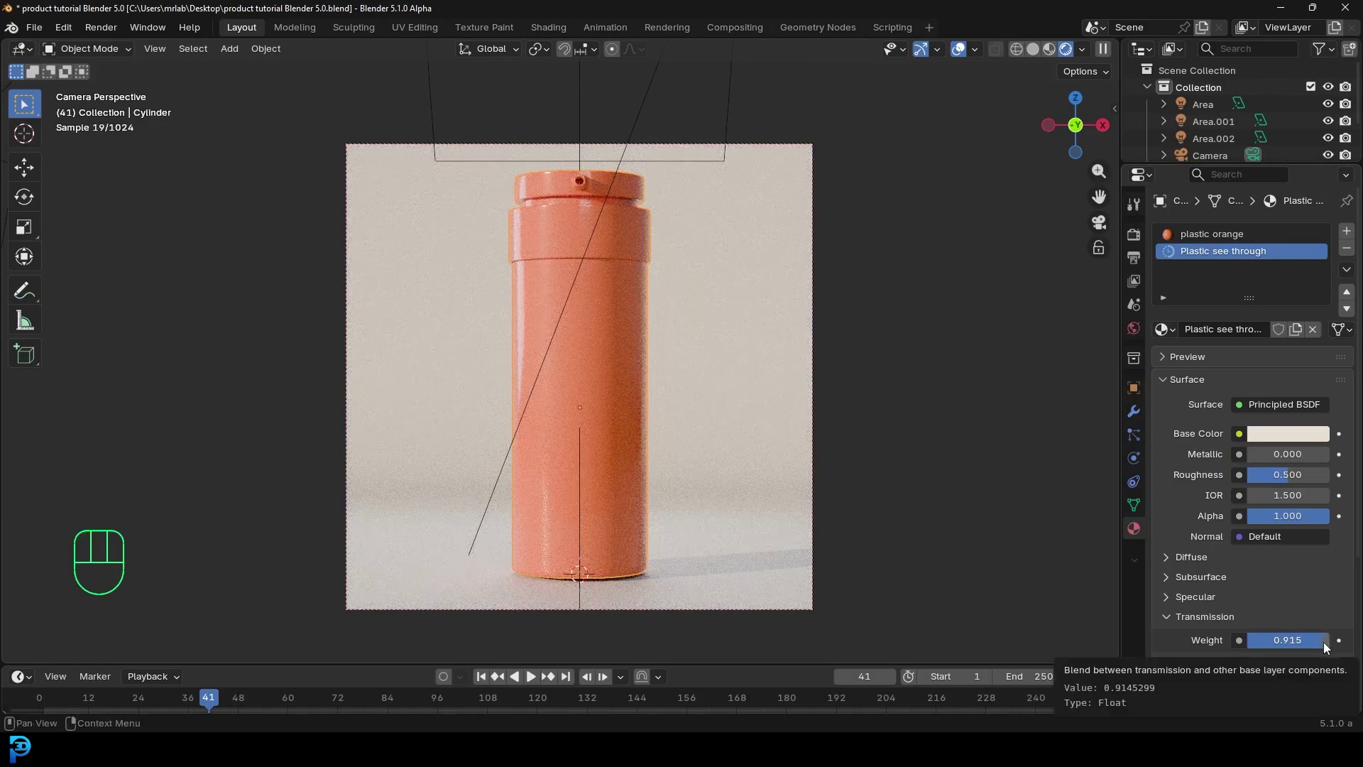
left_click_drag(1313, 475, 1256, 475)
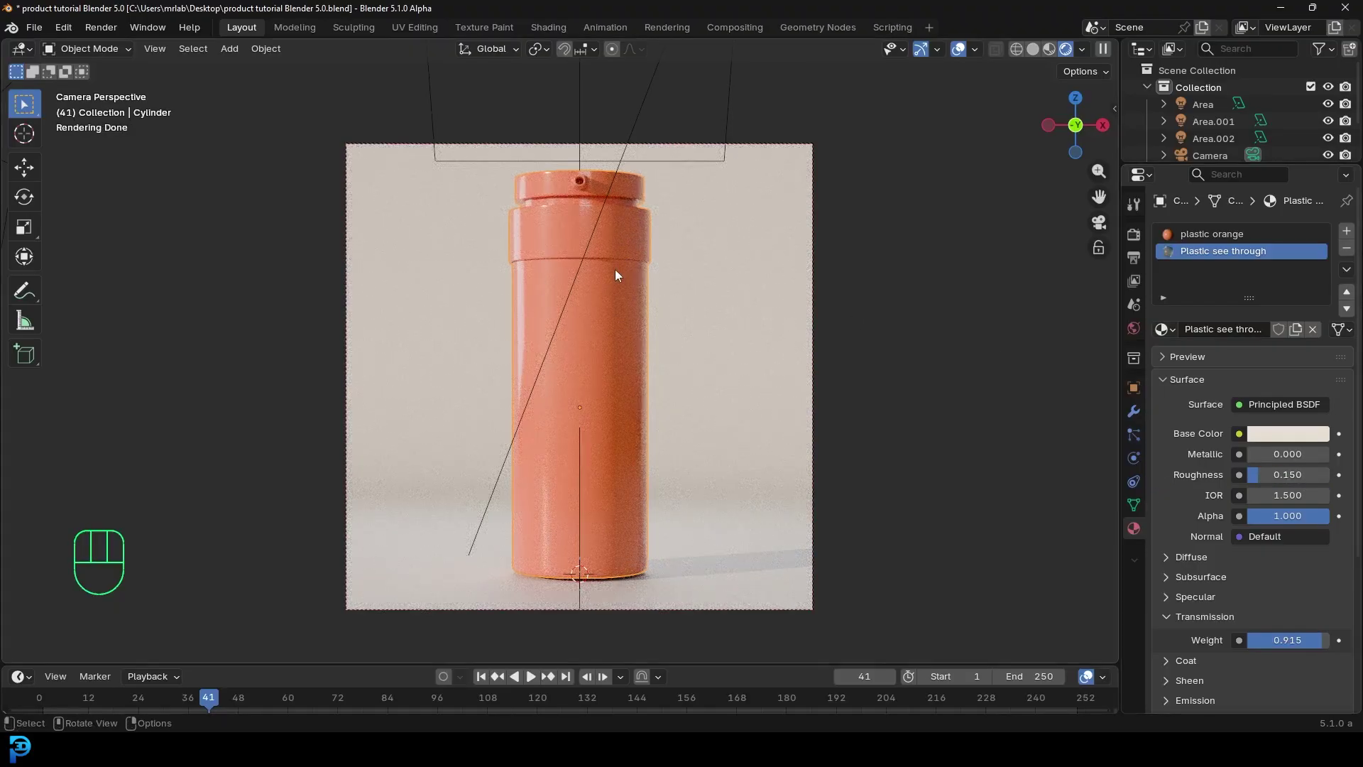
key("Tab")
In Edit Mode, select all linked body faces and assign them the Plastic see through material.
left_click(170, 51)
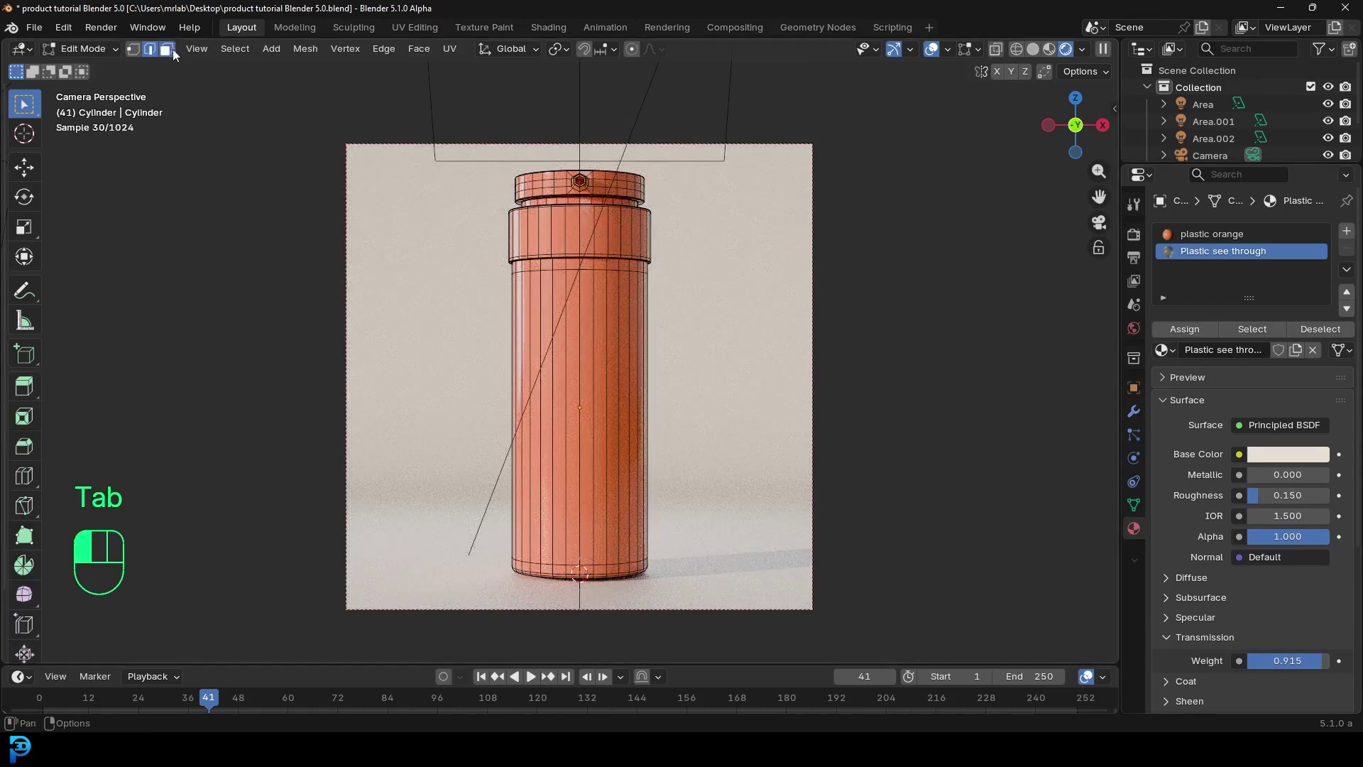
left_click(604, 424, "alt")
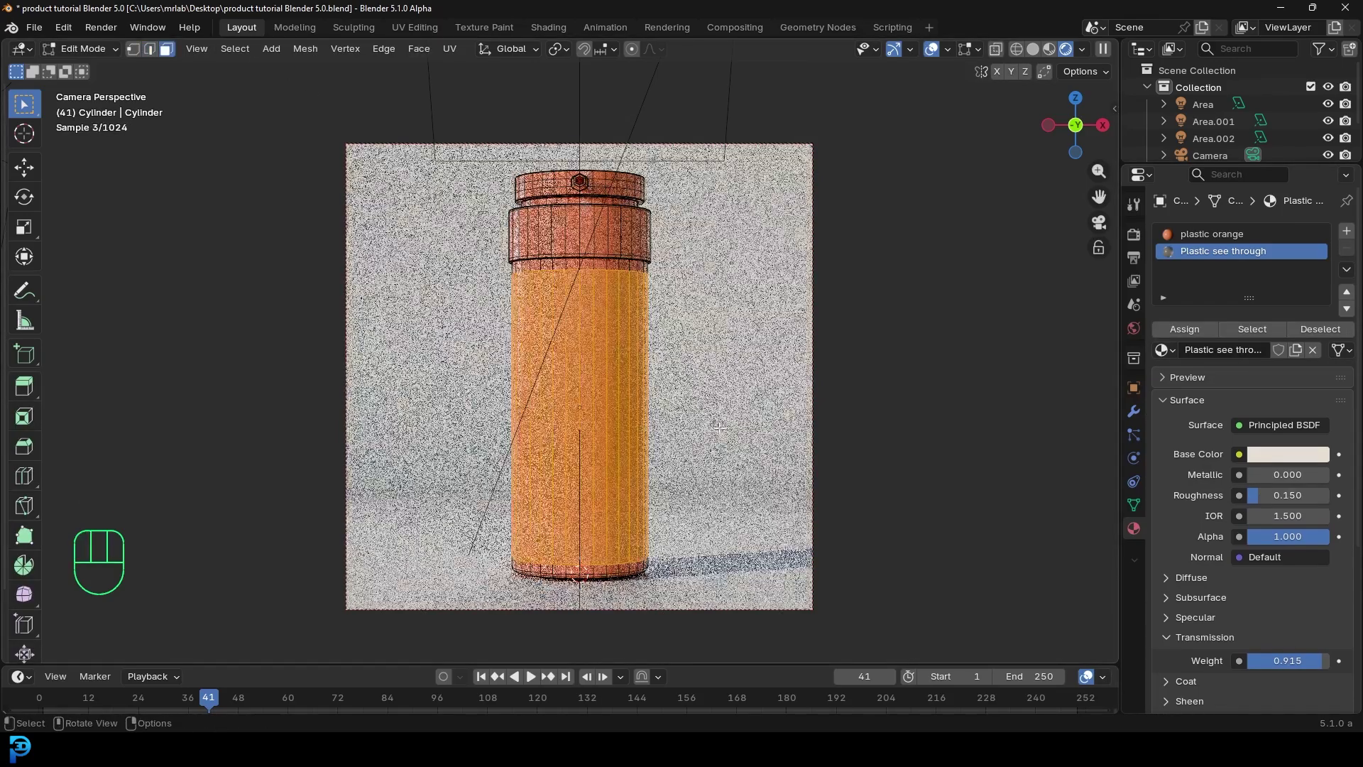
key("ctrl")
key("ctrl+l")
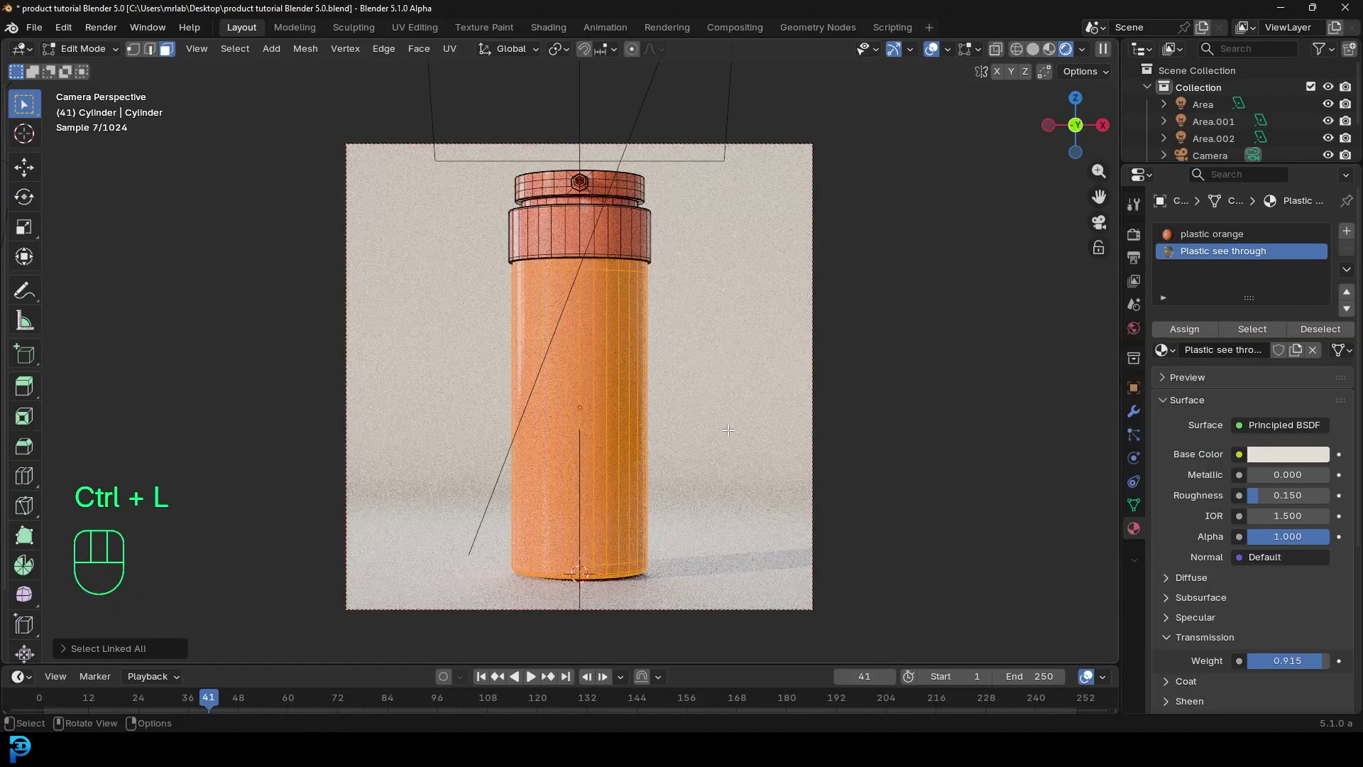
key("g")
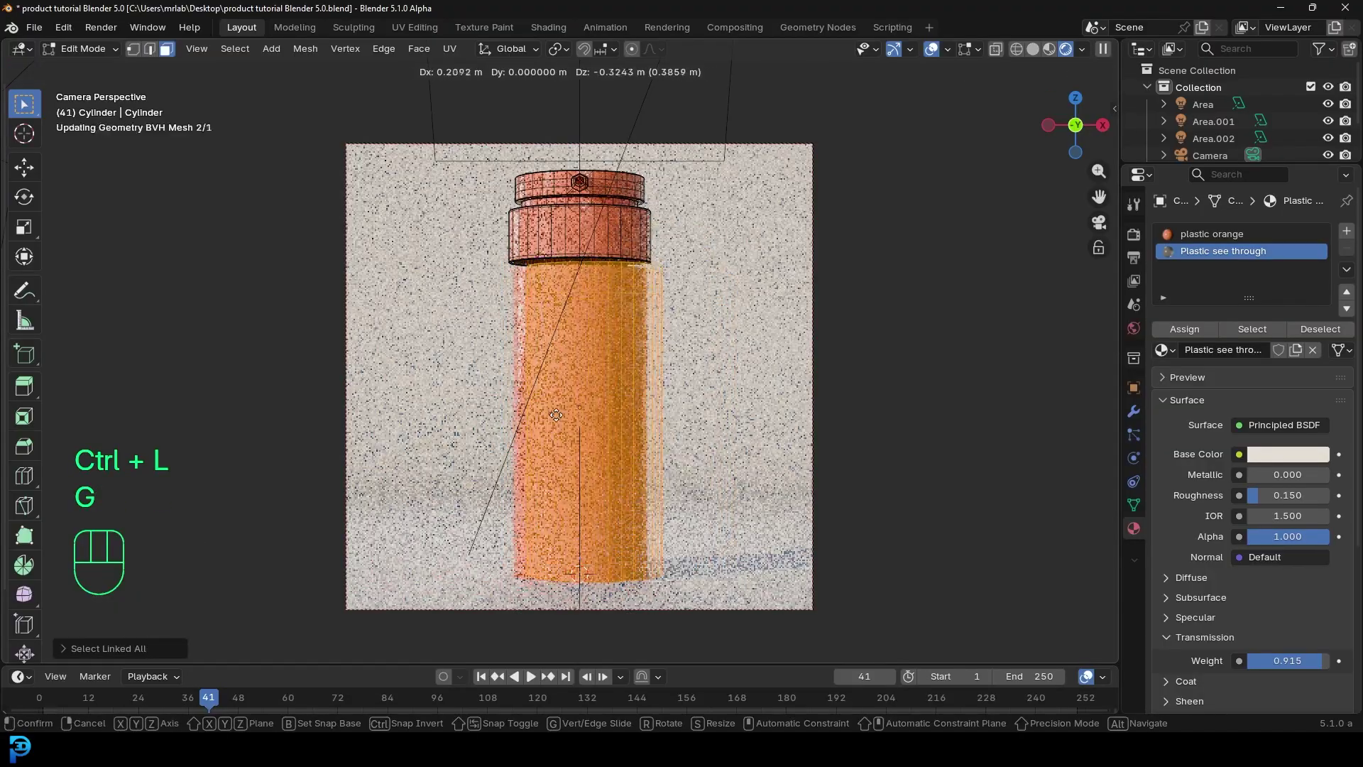
right_click(564, 389)
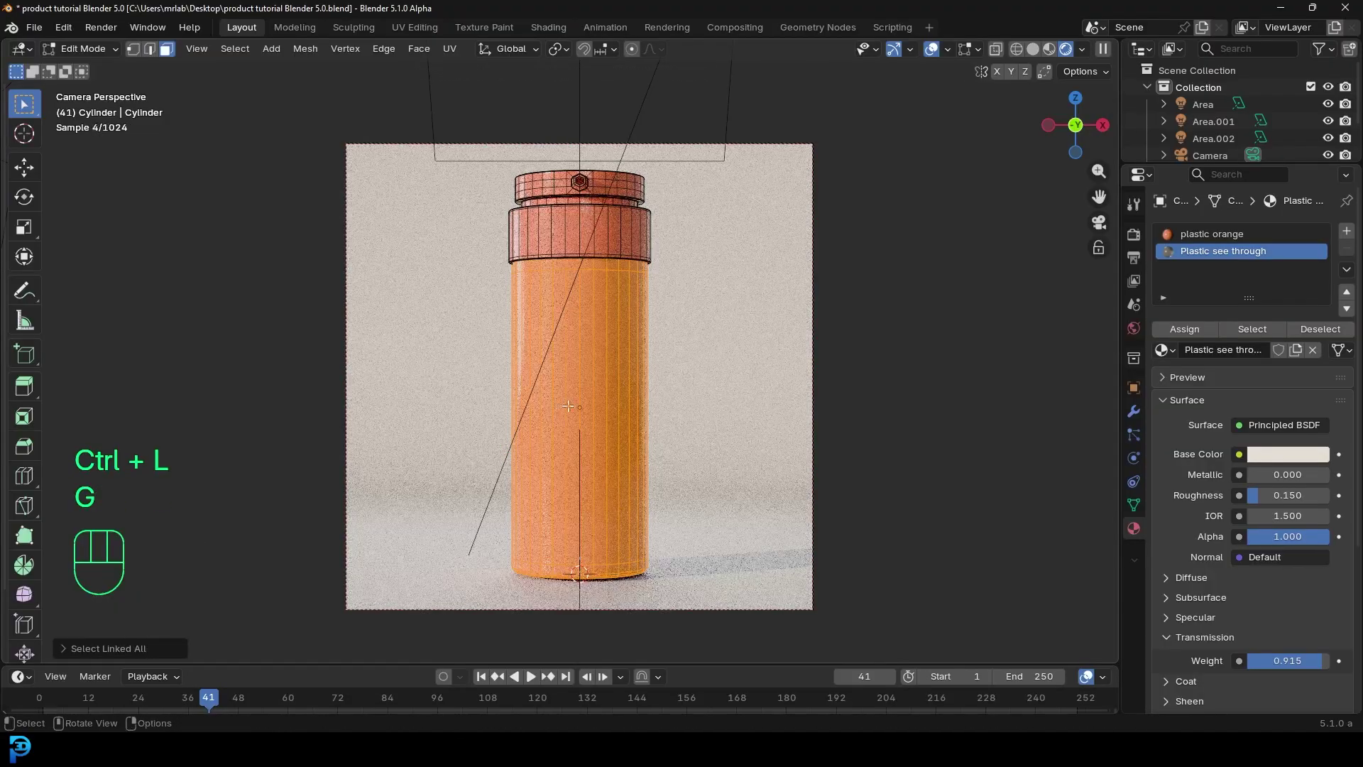
left_click(1197, 325)
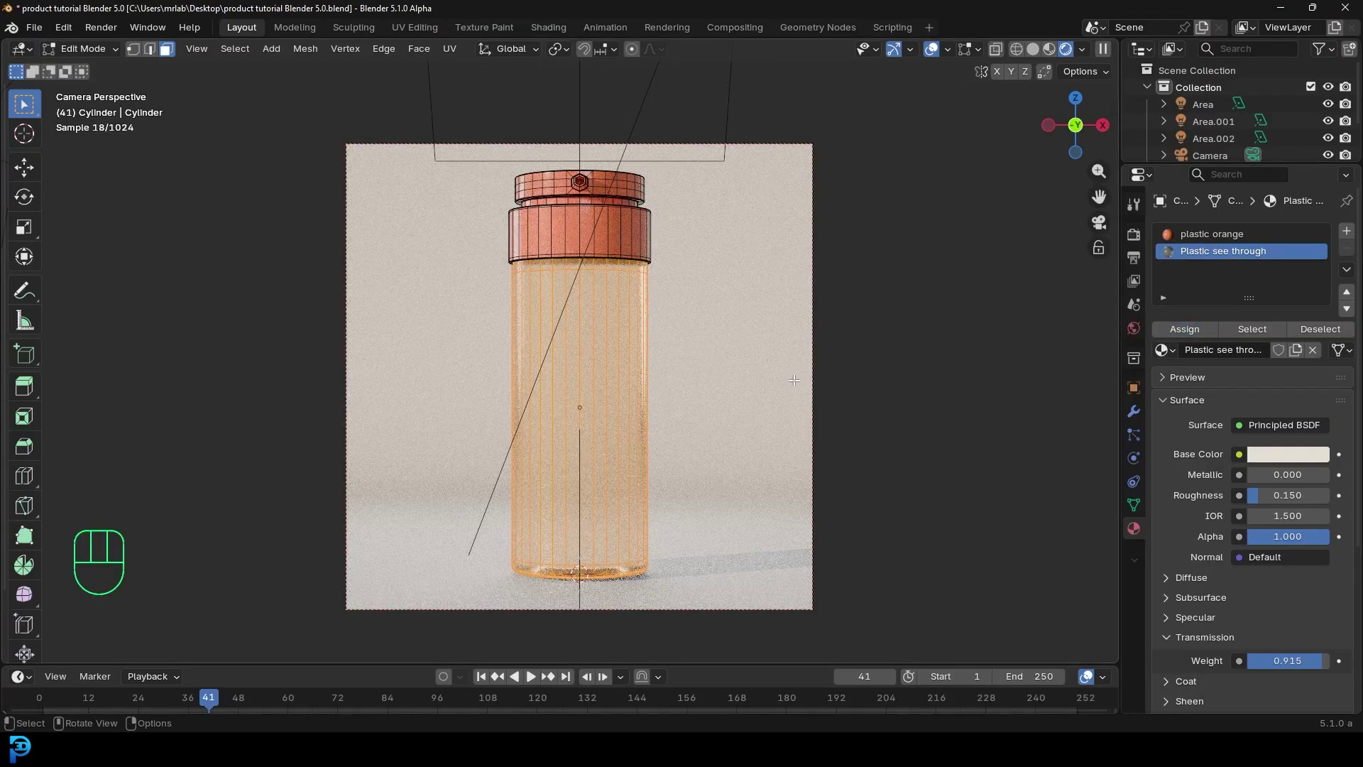
left_click(620, 361)
key("Tab")
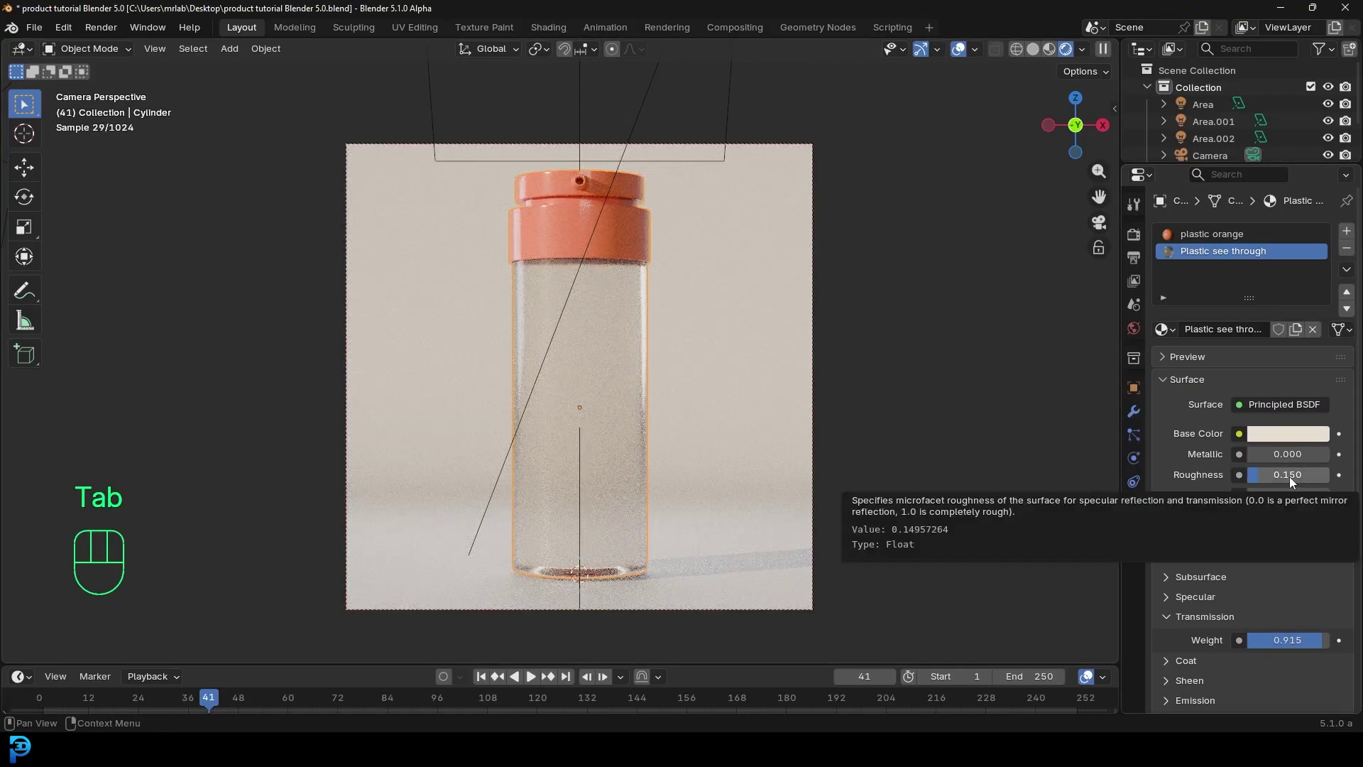
Set the see-through plastic's IOR to 1.2 and roughness to 0.2.
left_click(1298, 494)
type("1")
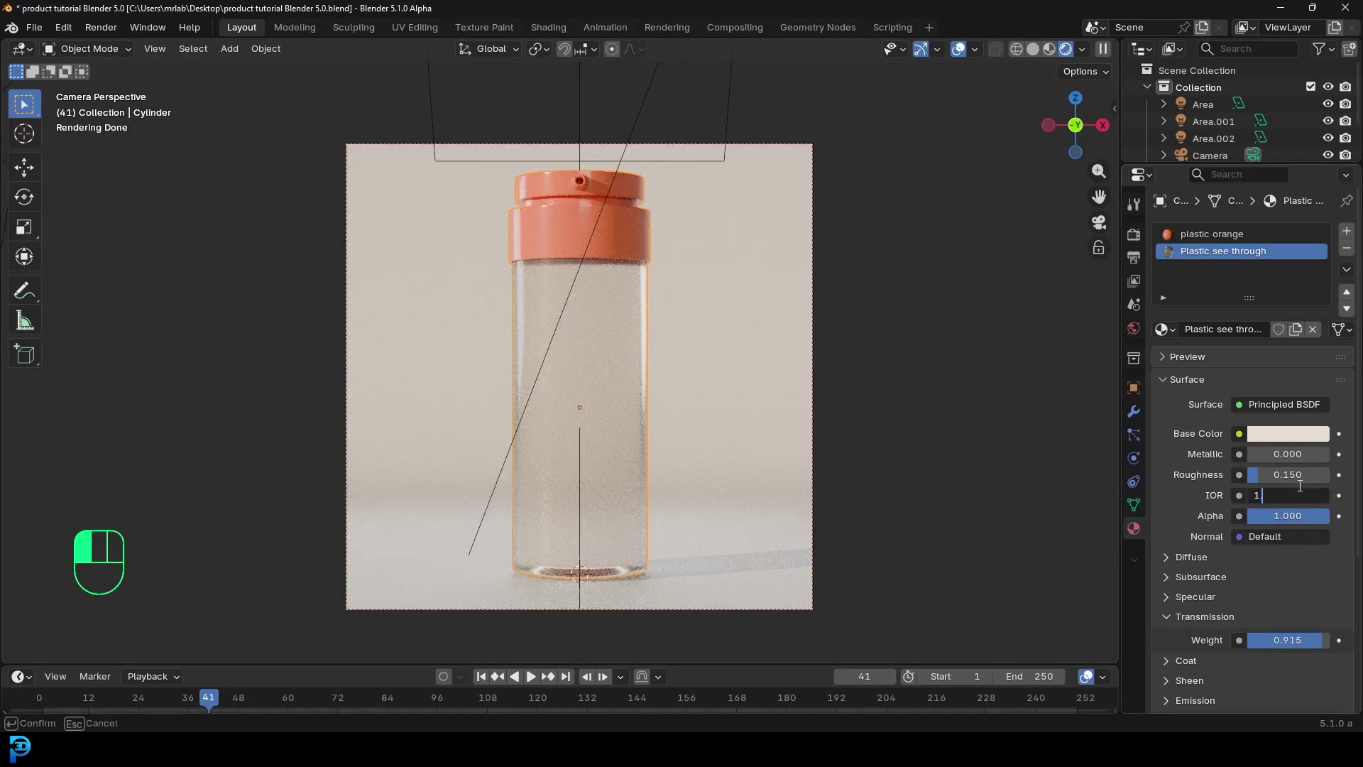
type(".2")
key("Return")
left_click(1300, 475)
type(".2")
key("Return")
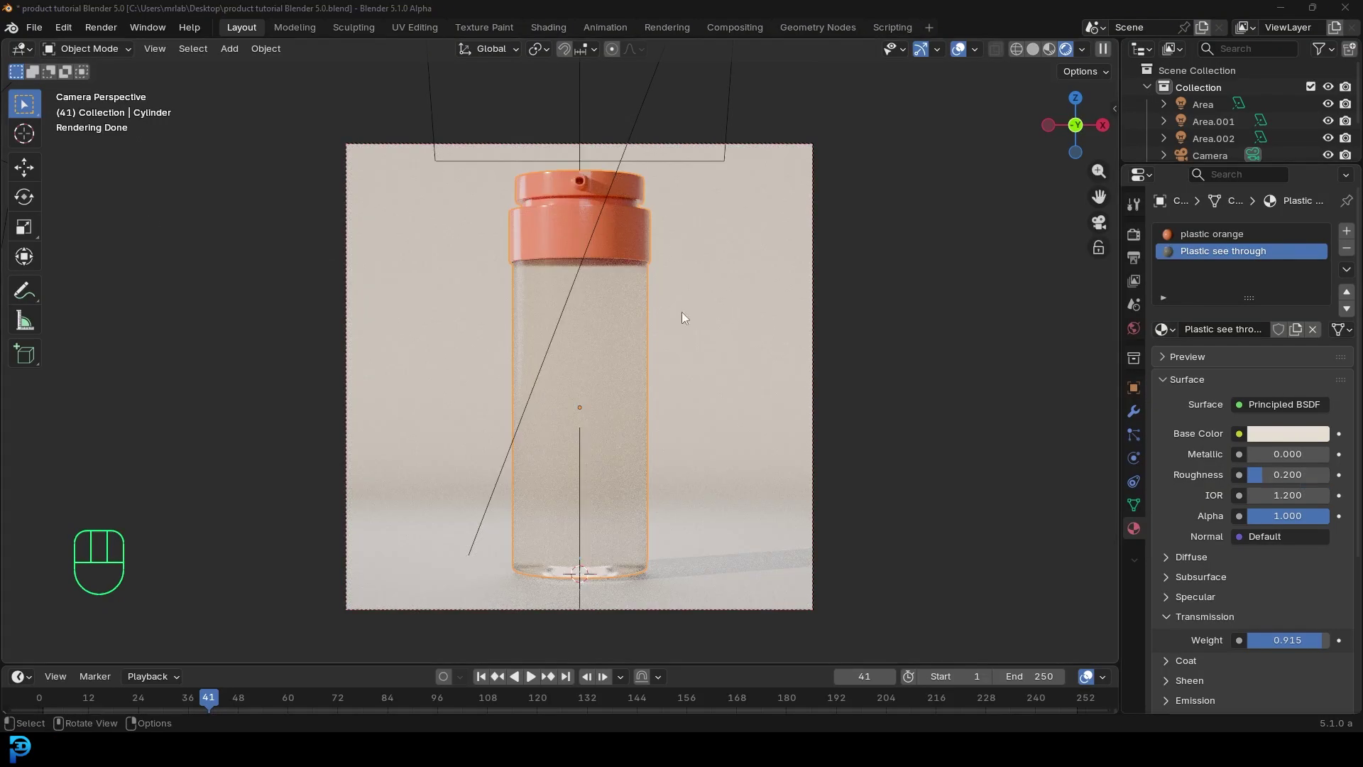
Tint the plastic's base colour a soft peach (#E7B092).
left_click(1263, 434)
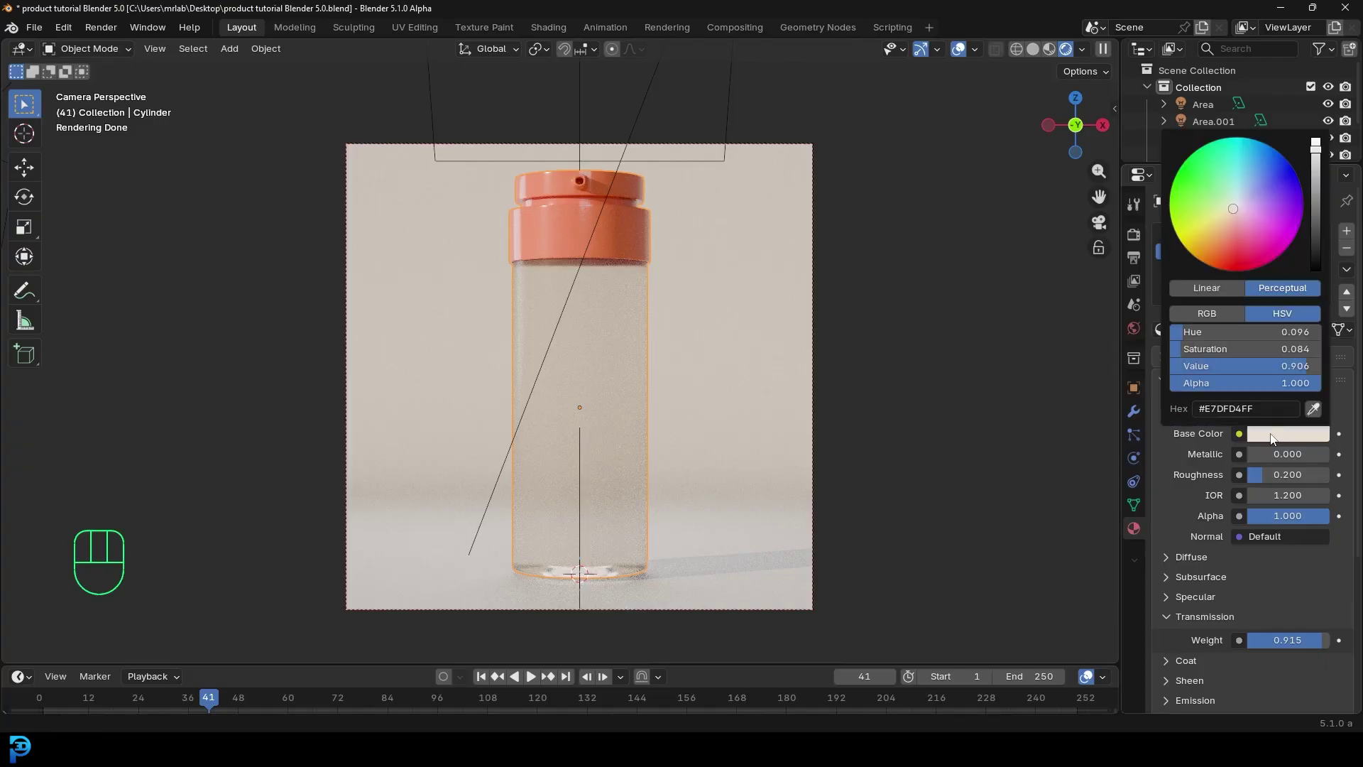
left_click_drag(1222, 254, 1228, 236)
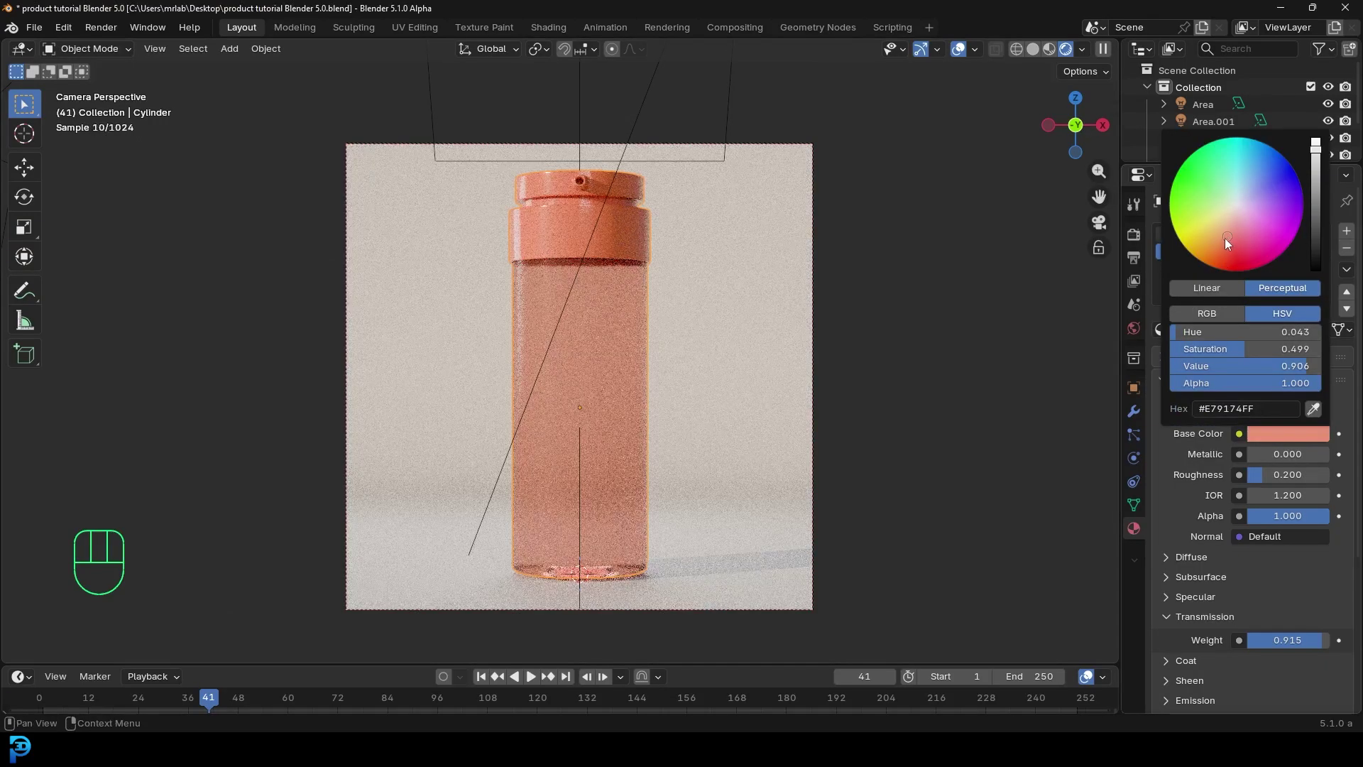
left_click(1221, 226)
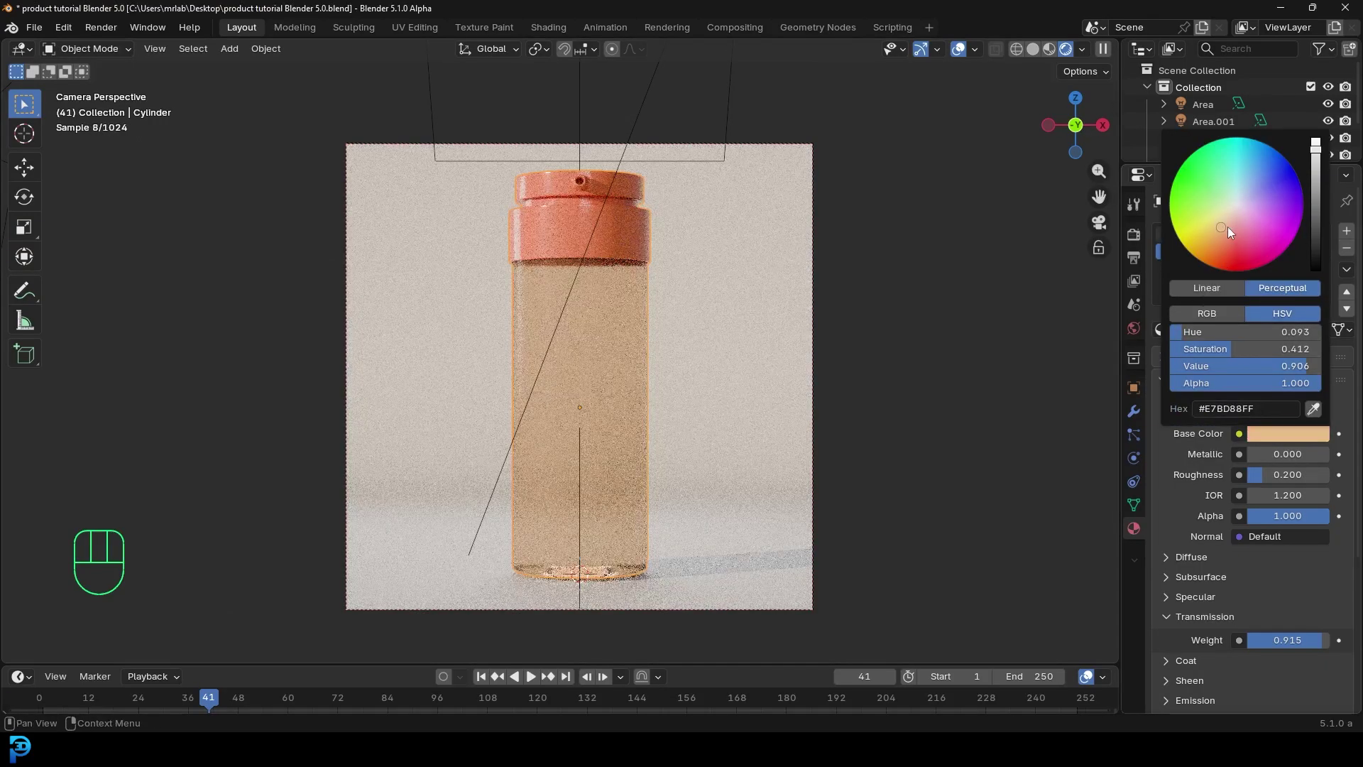
left_click(1228, 227)
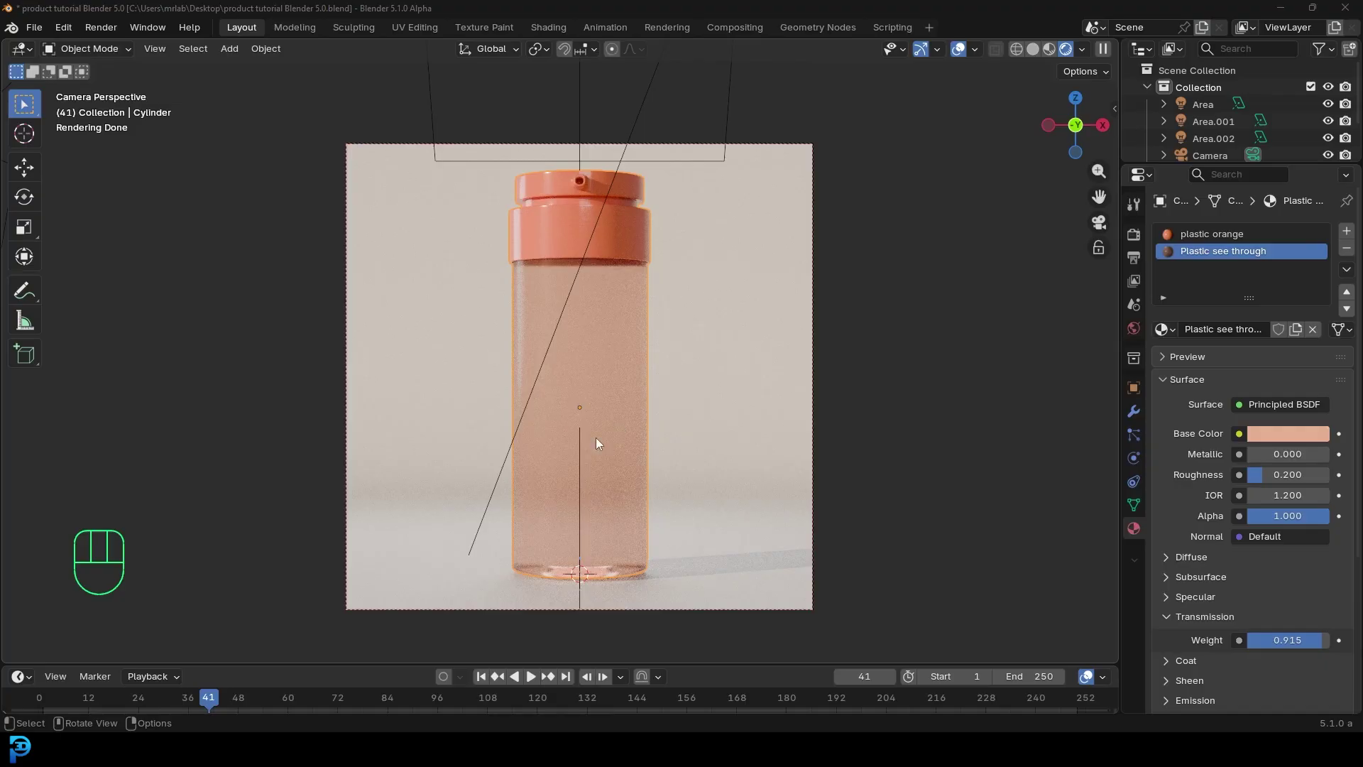
Set the material's Coat weight to 0.4.
scroll(1277, 525, "down", 2)
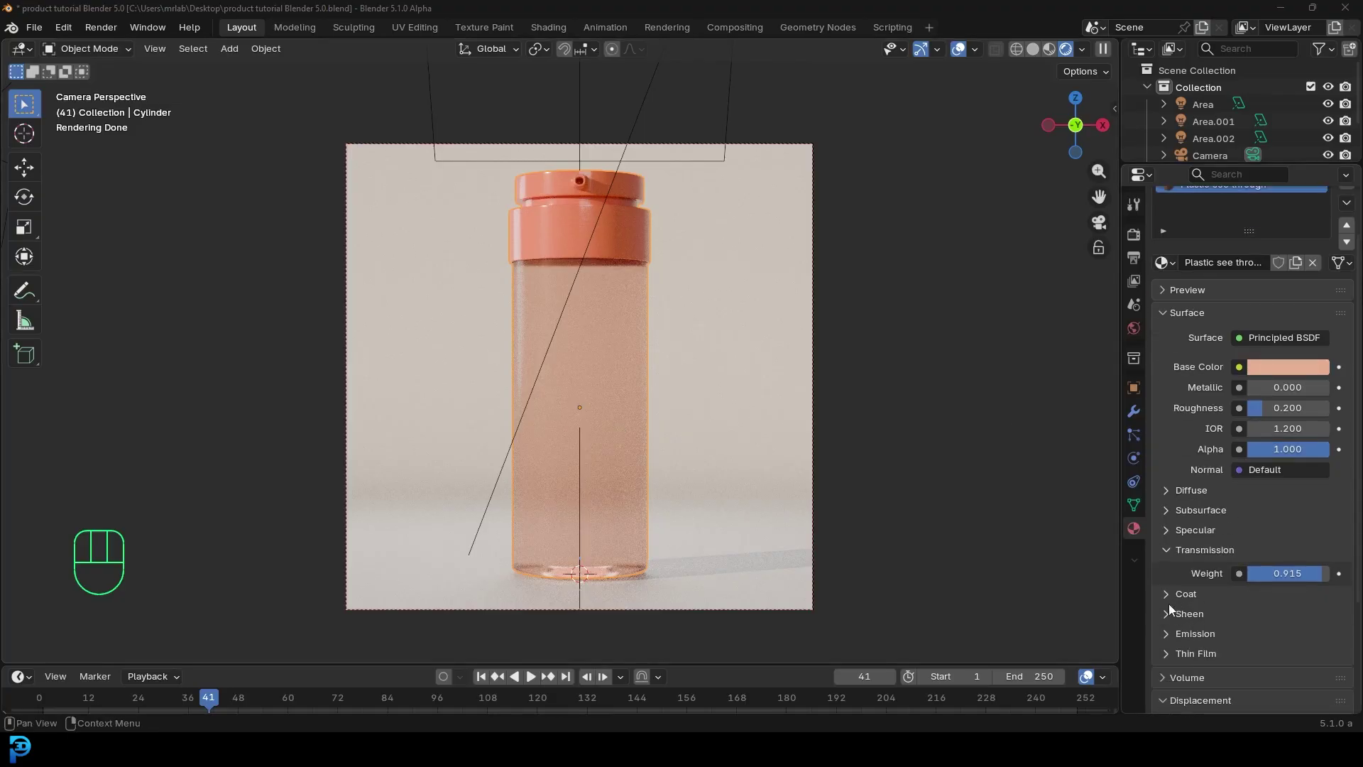
left_click(1165, 595)
left_click(1269, 616)
type("0.4")
key("Return")
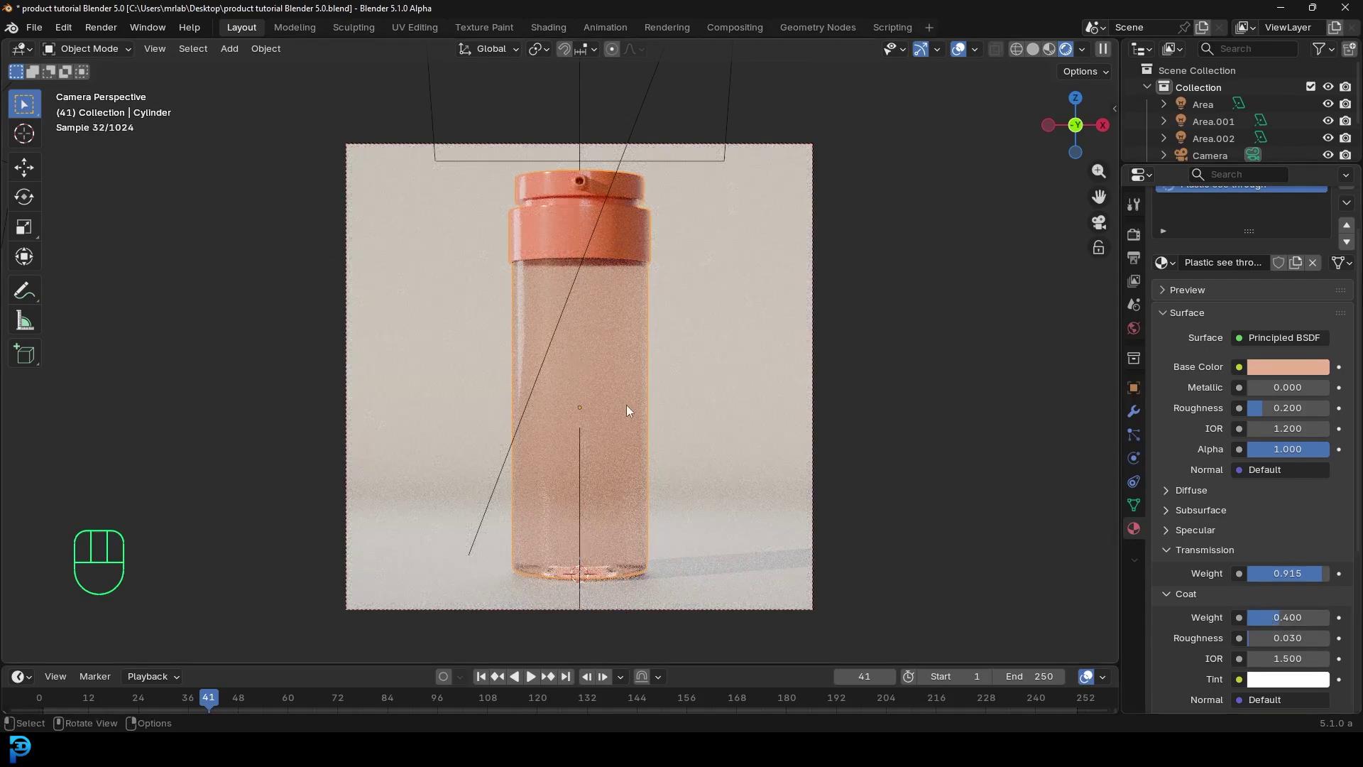
left_click(713, 241)
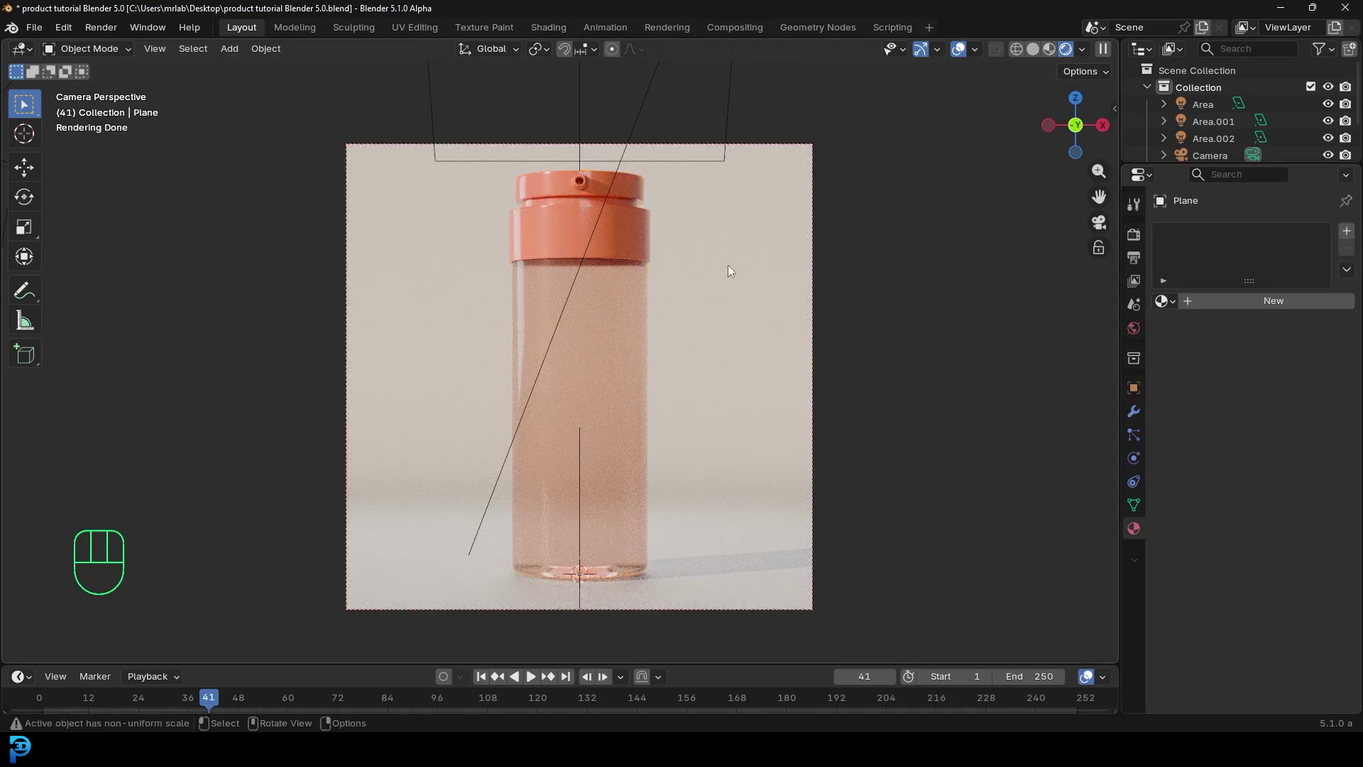
Switch to solid shading and lower the backdrop plane along Z.
scroll(732, 256, "down", 5)
middle_click_drag(663, 330, 646, 320)
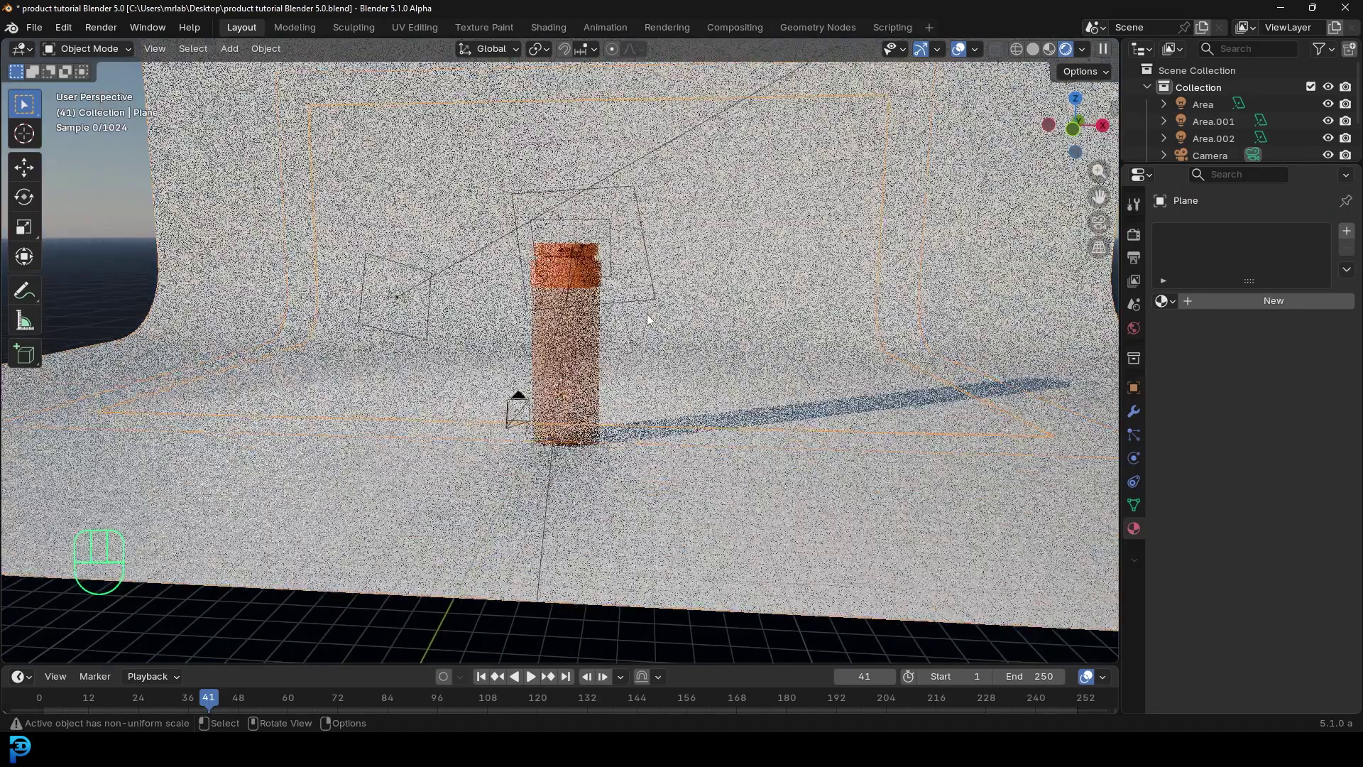
key("z")
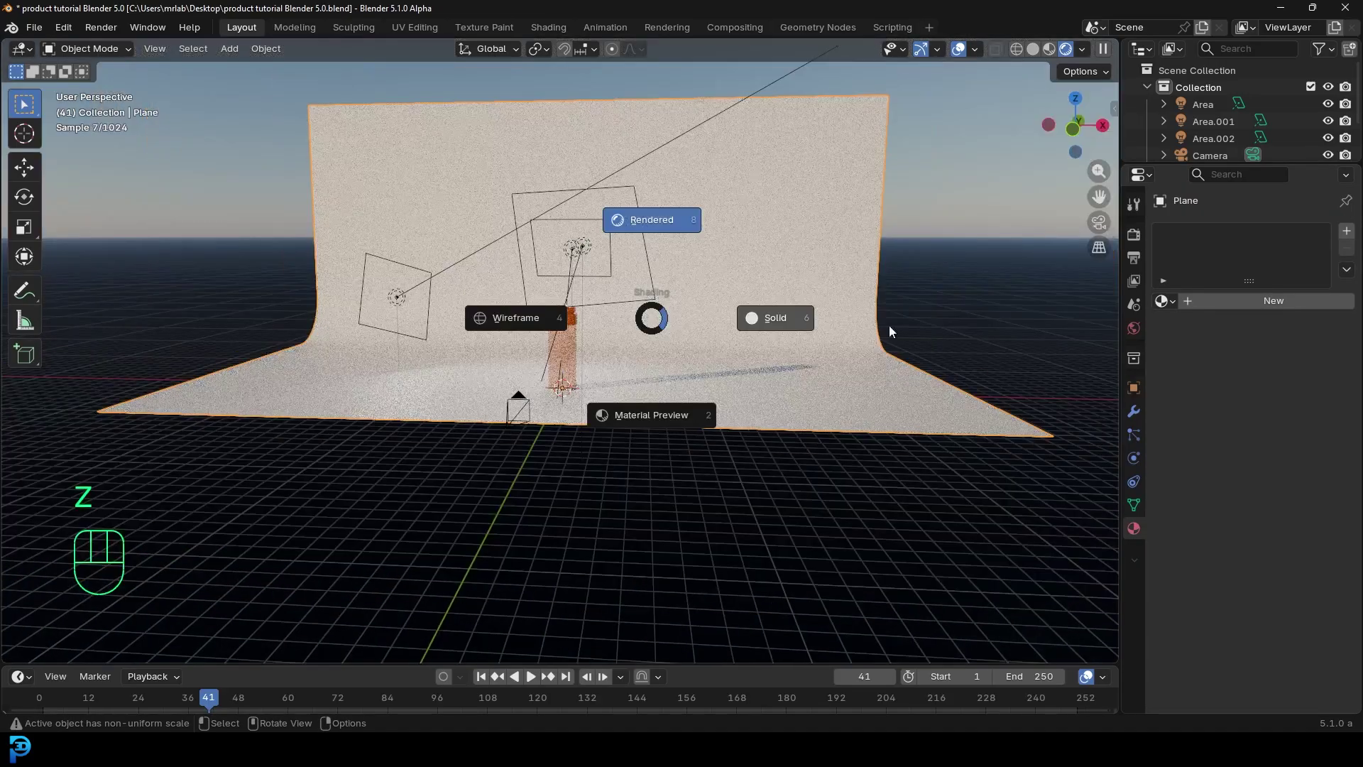
left_click(895, 327)
key("g")
key("z")
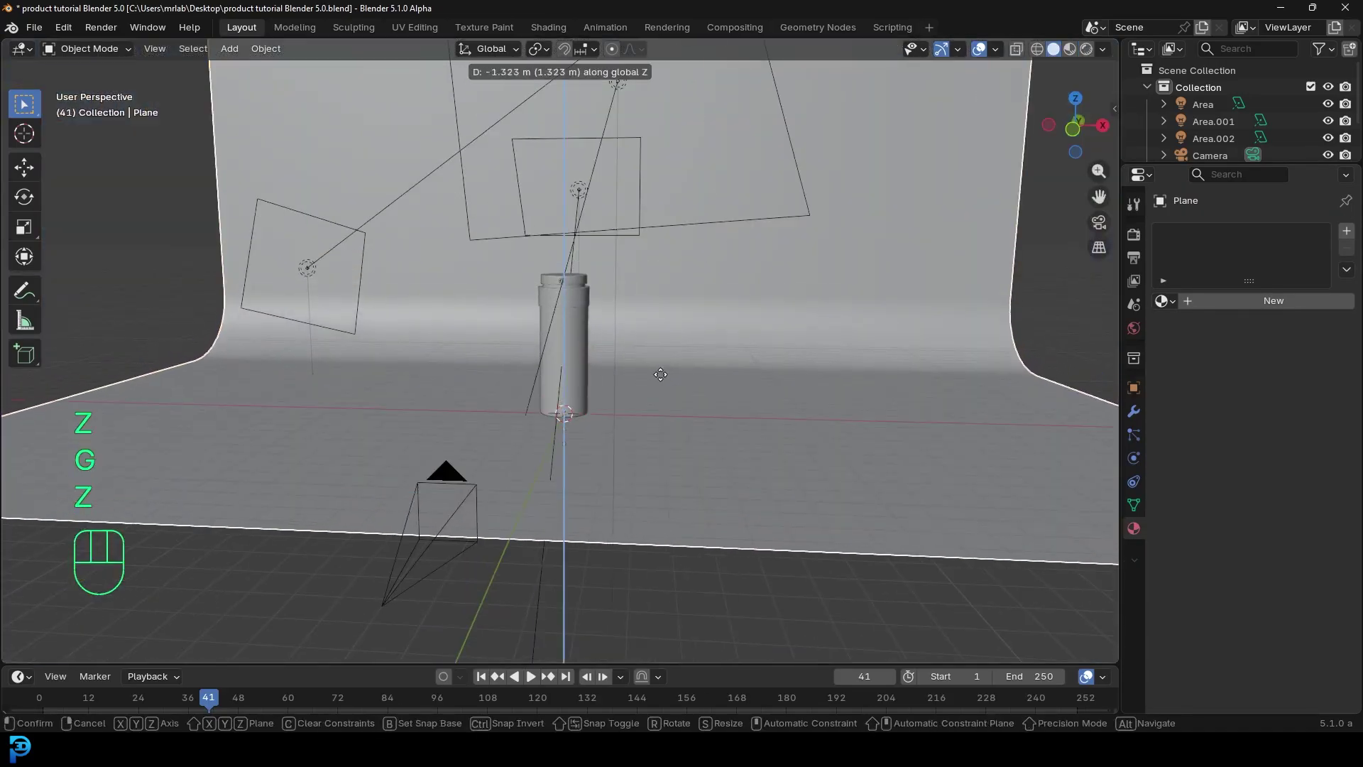
left_click(649, 343)
middle_click_drag(678, 413, 733, 394)
key("KP_0")
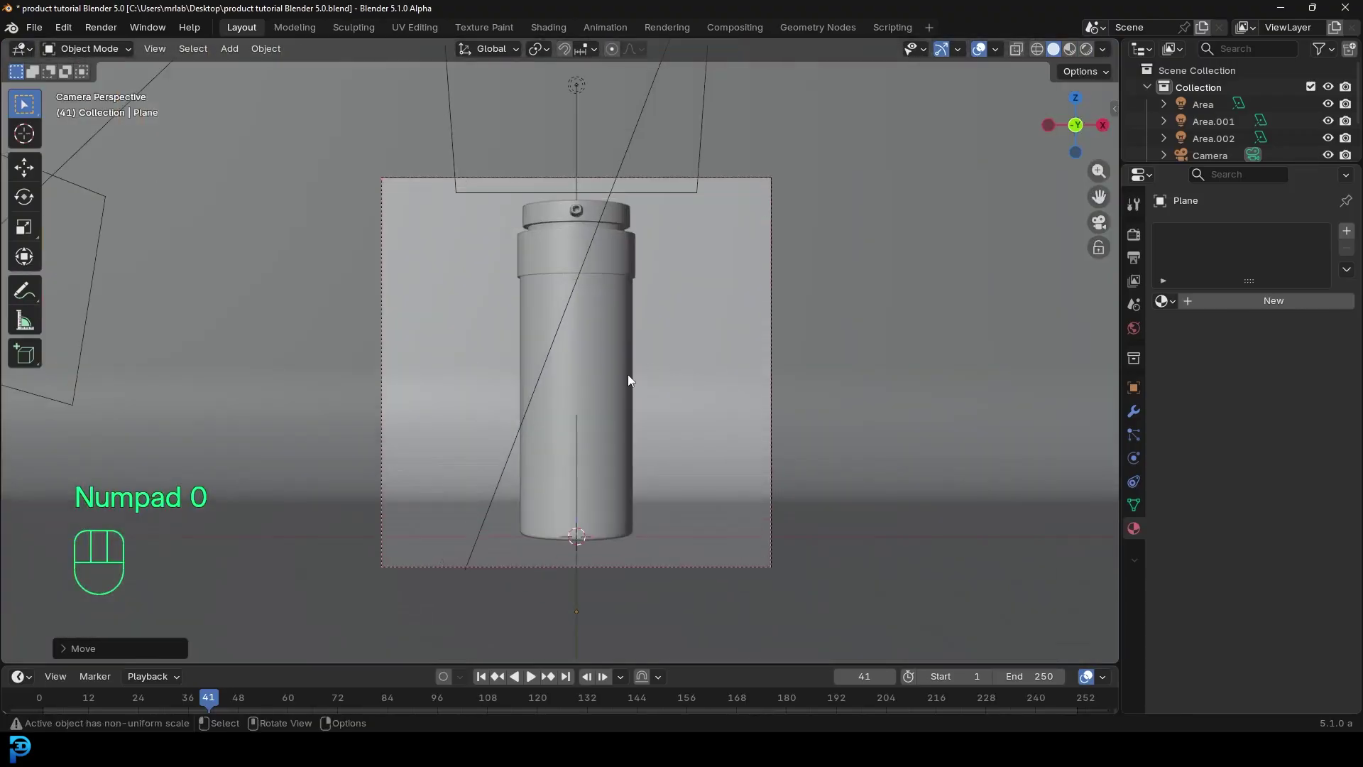
Readjust the backdrop height along Z in rendered shading, then return to solid shading.
key("z")
left_click(649, 289)
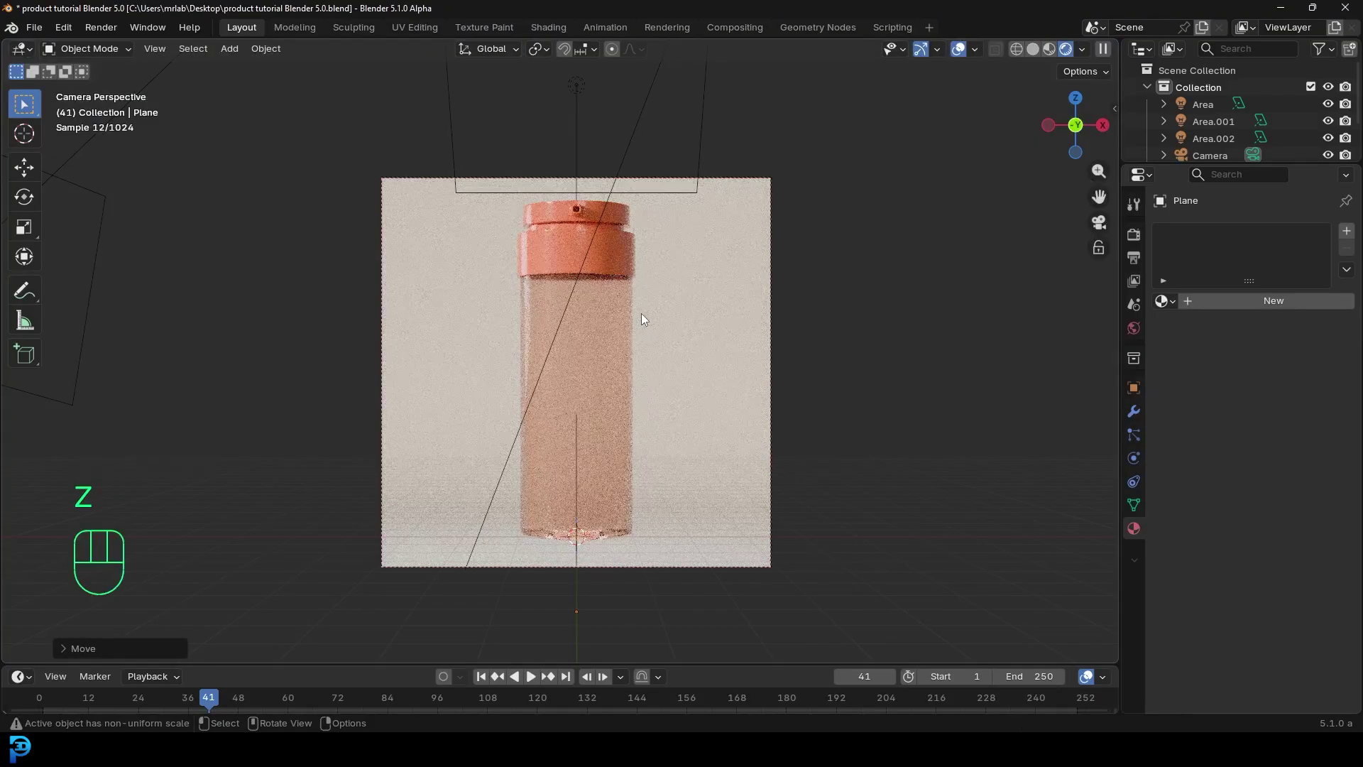
key("g")
key("z")
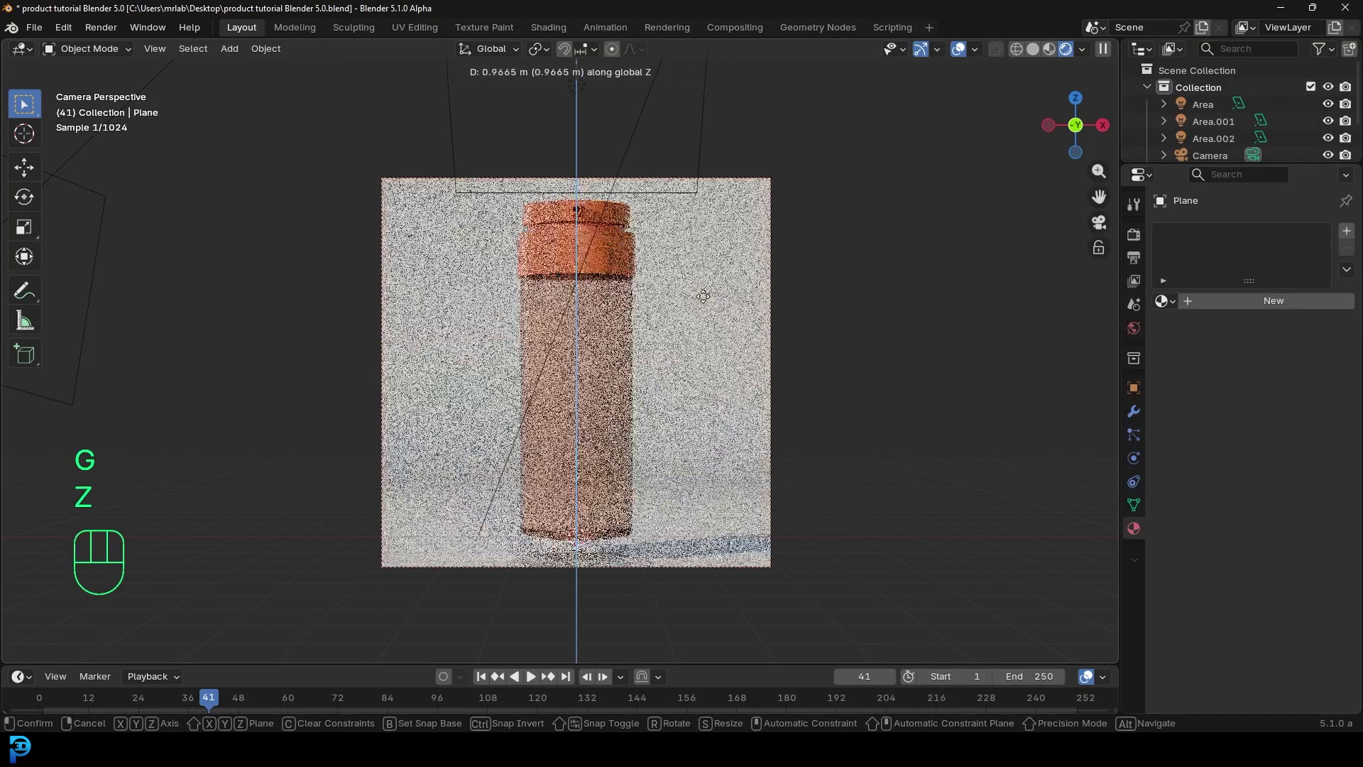
left_click(699, 298)
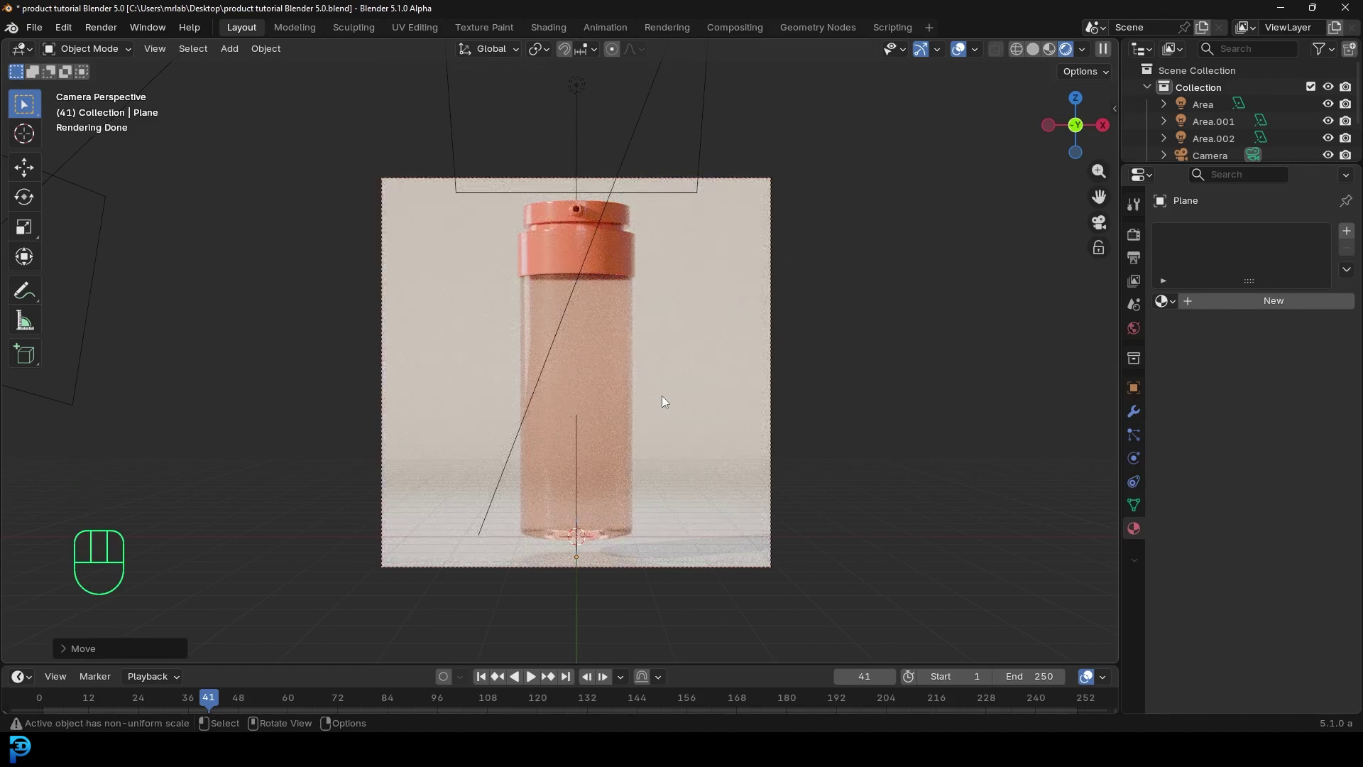
key("z")
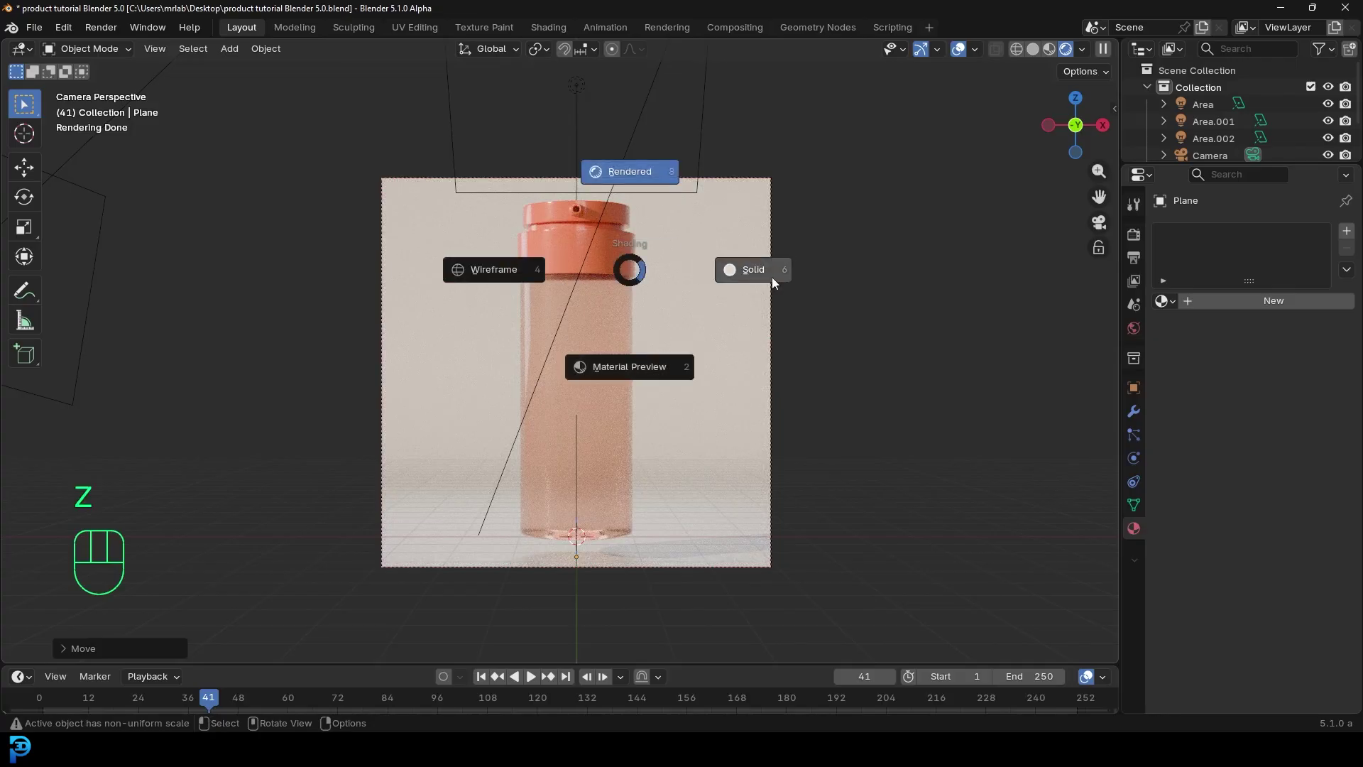
left_click(772, 277)
scroll(632, 248, "up", 3)
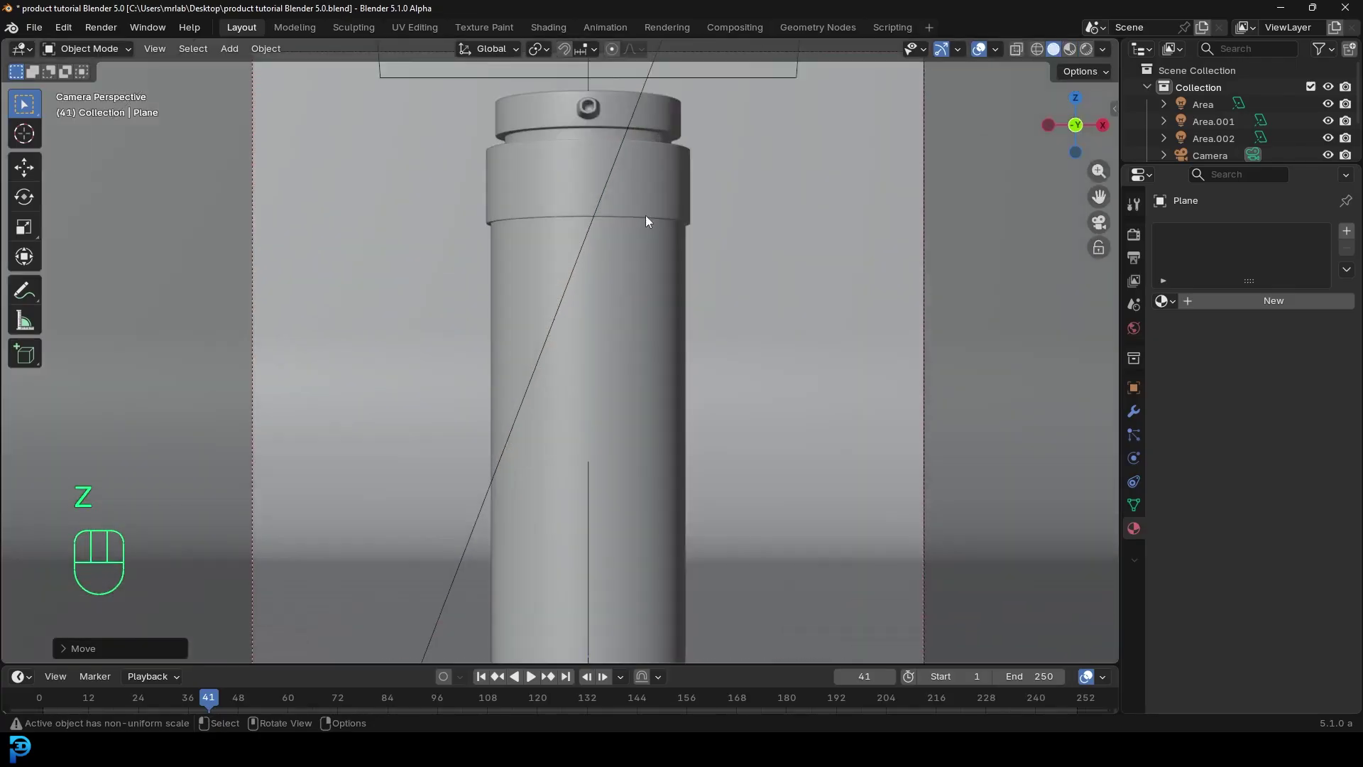
left_click(659, 241)
middle_click_drag(658, 240, 599, 299)
In Edit Mode, select the bottle body, invert the selection and hide the cap.
scroll(590, 291, "up", 3)
key("Tab")
scroll(582, 284, "up", 2)
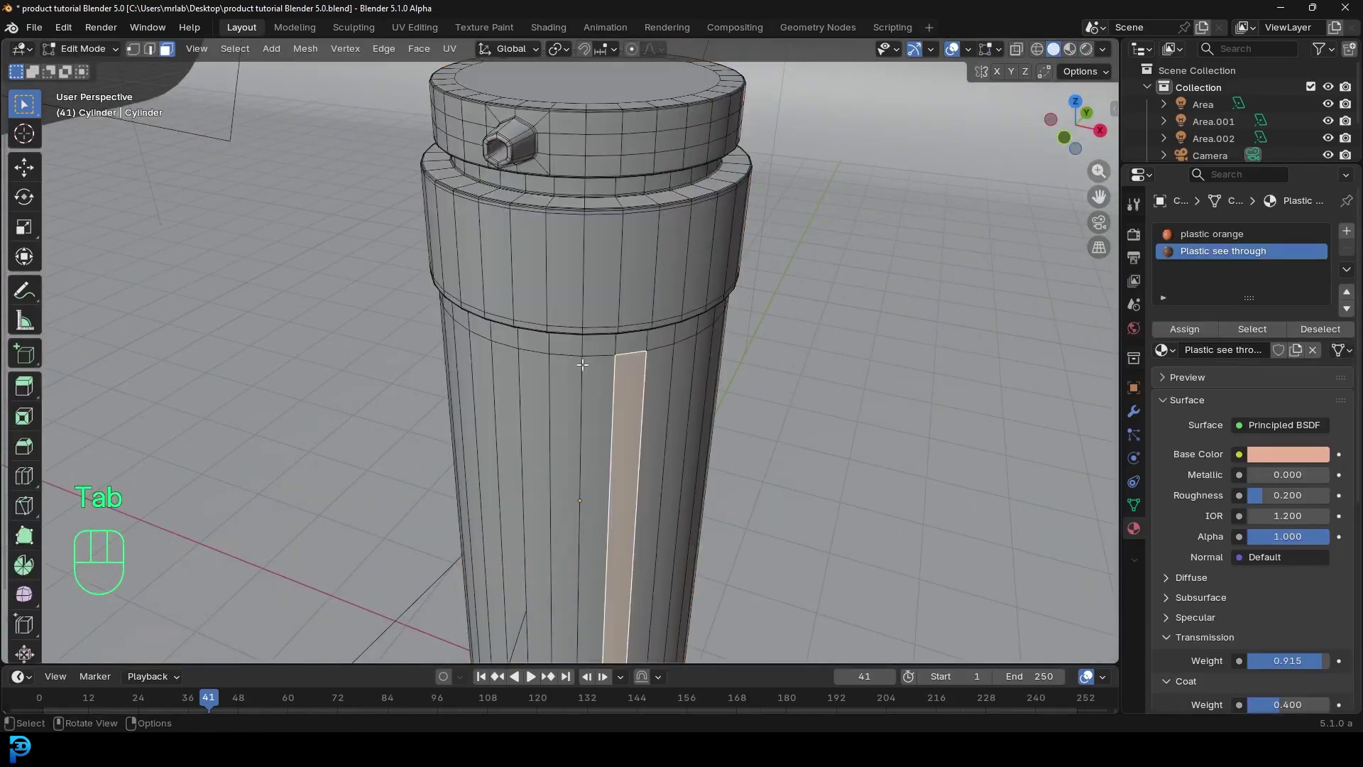
scroll(585, 313, "down", 3)
scroll(587, 332, "up", 3)
scroll(587, 332, "up", 1)
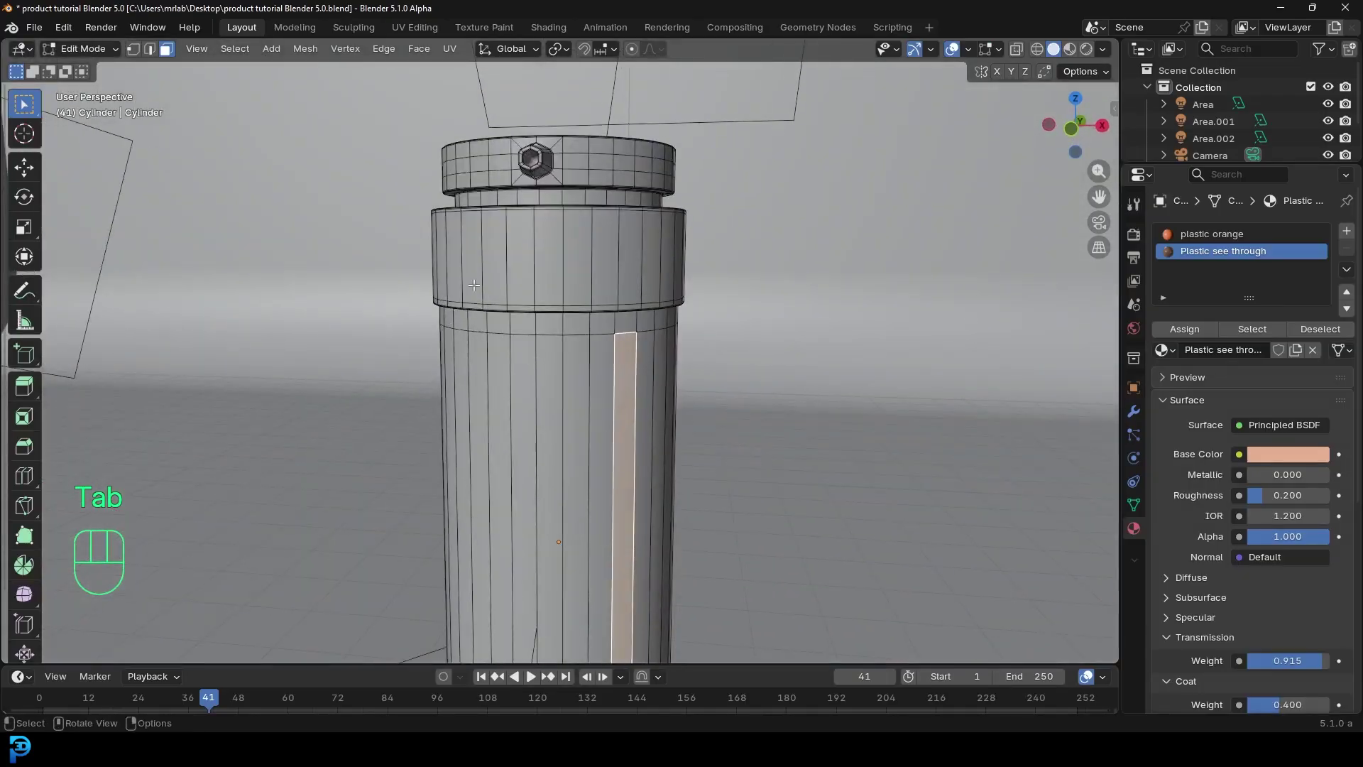
left_click(545, 389)
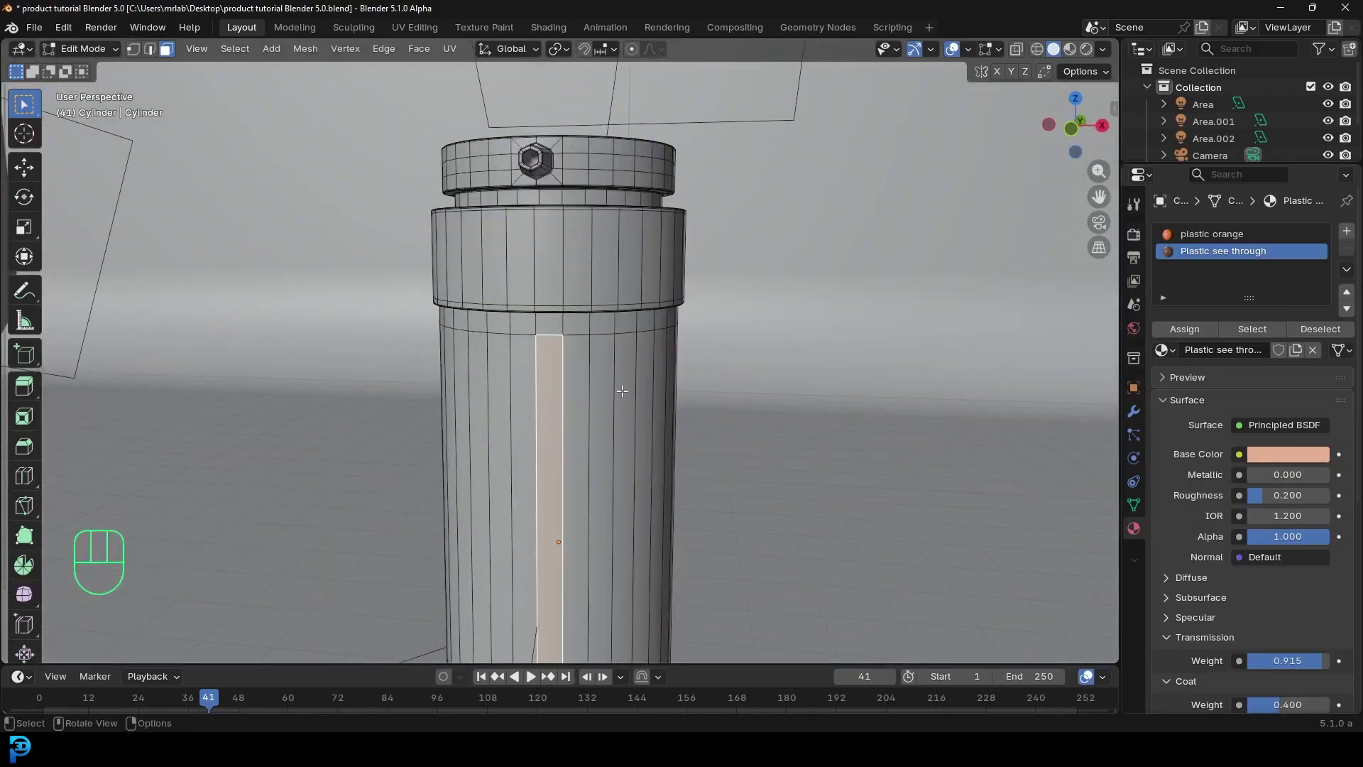
key("ctrl+l")
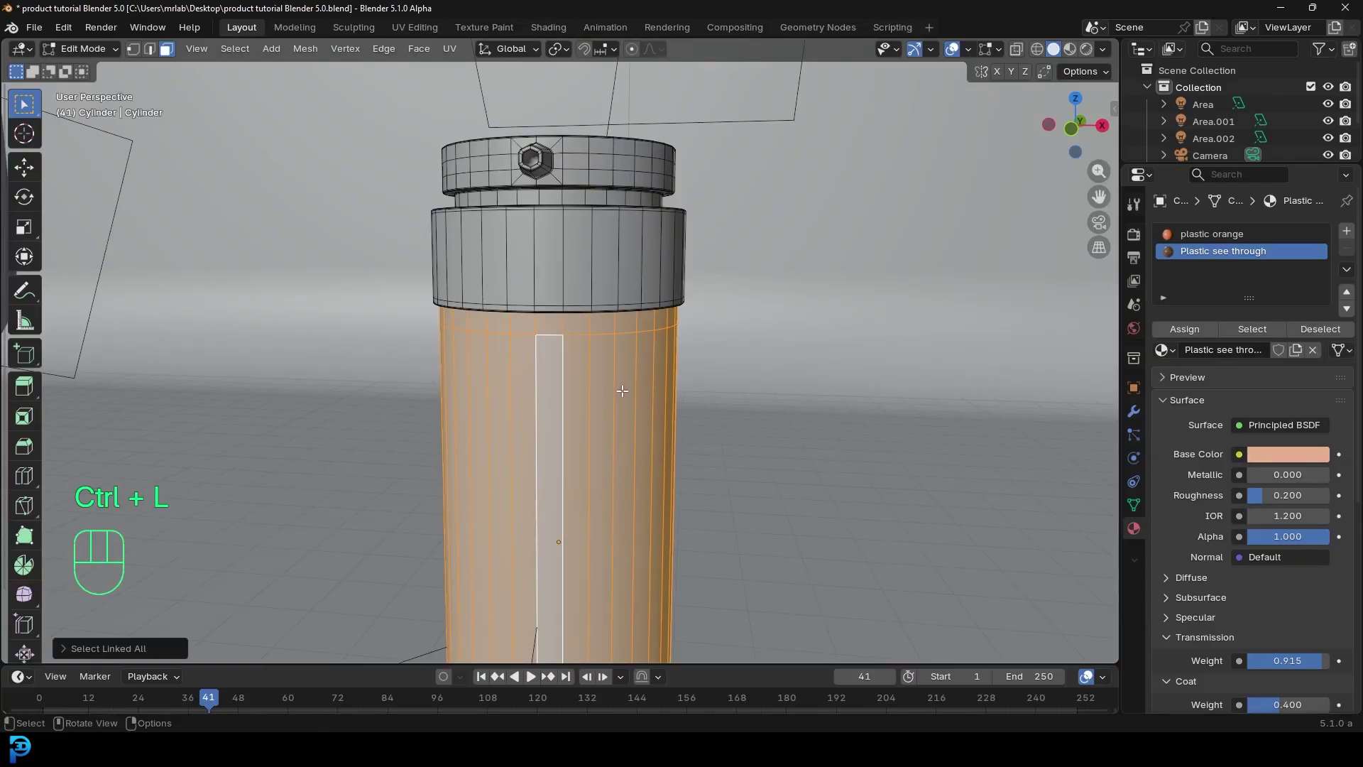
key("ctrl+i")
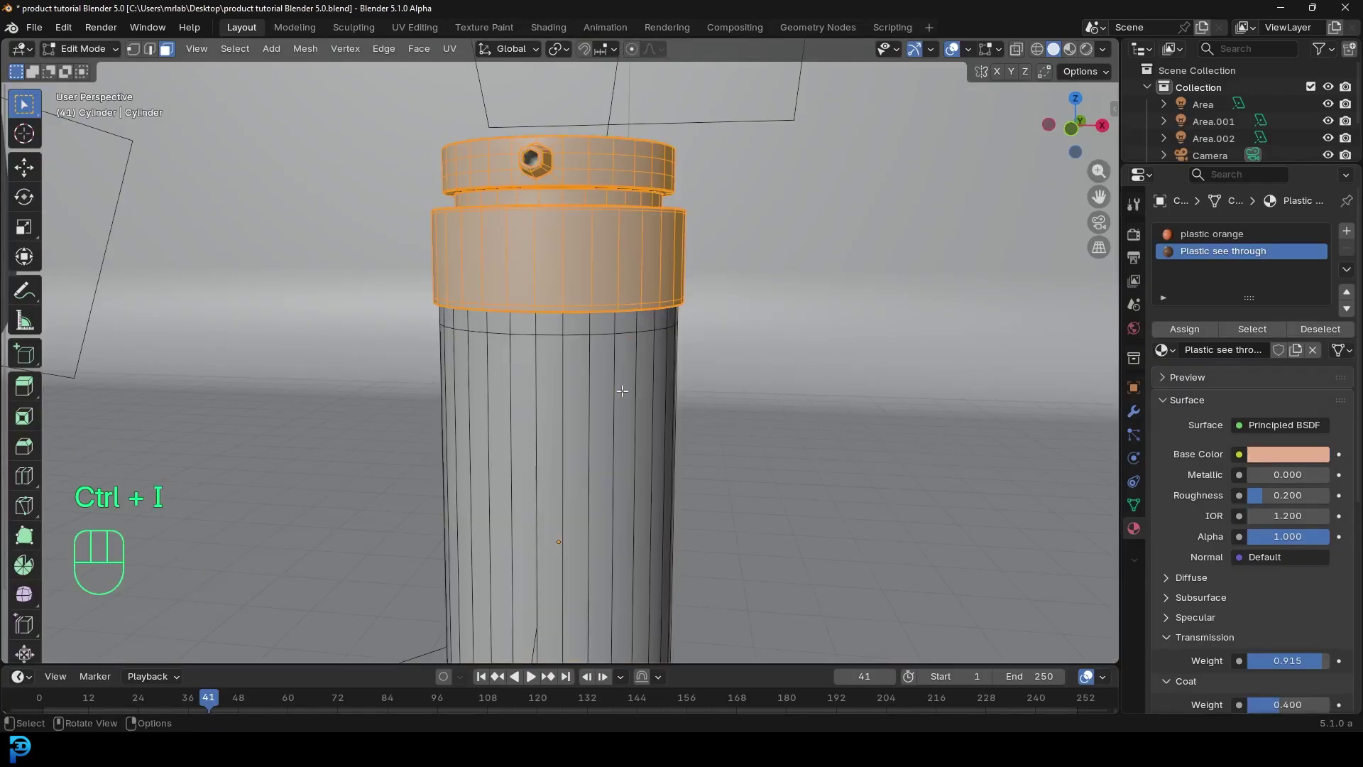
key("h")
Duplicate the body's top rim loop and scale the copy inward to about 0.6.
middle_click_drag(502, 351, 316, 160)
left_click(133, 48)
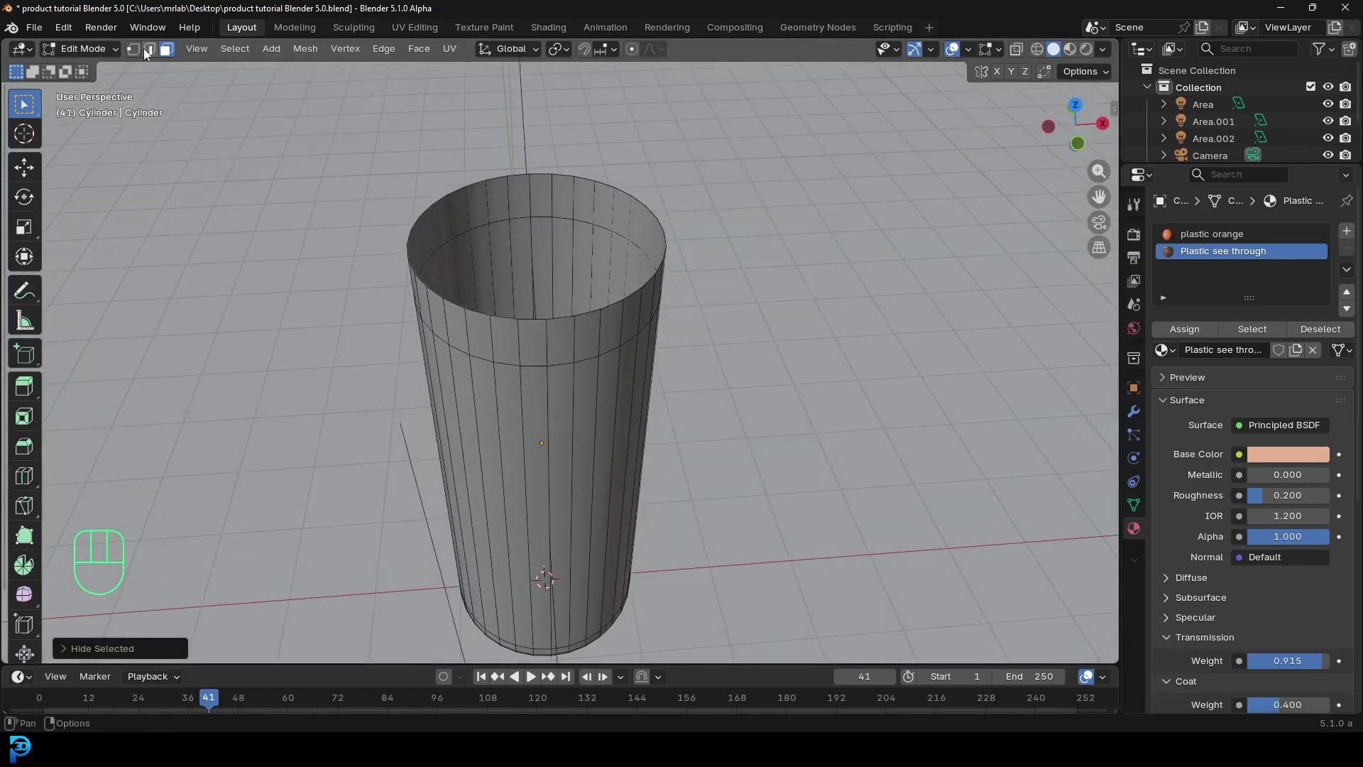
scroll(519, 296, "up", 2)
key("shift+alt")
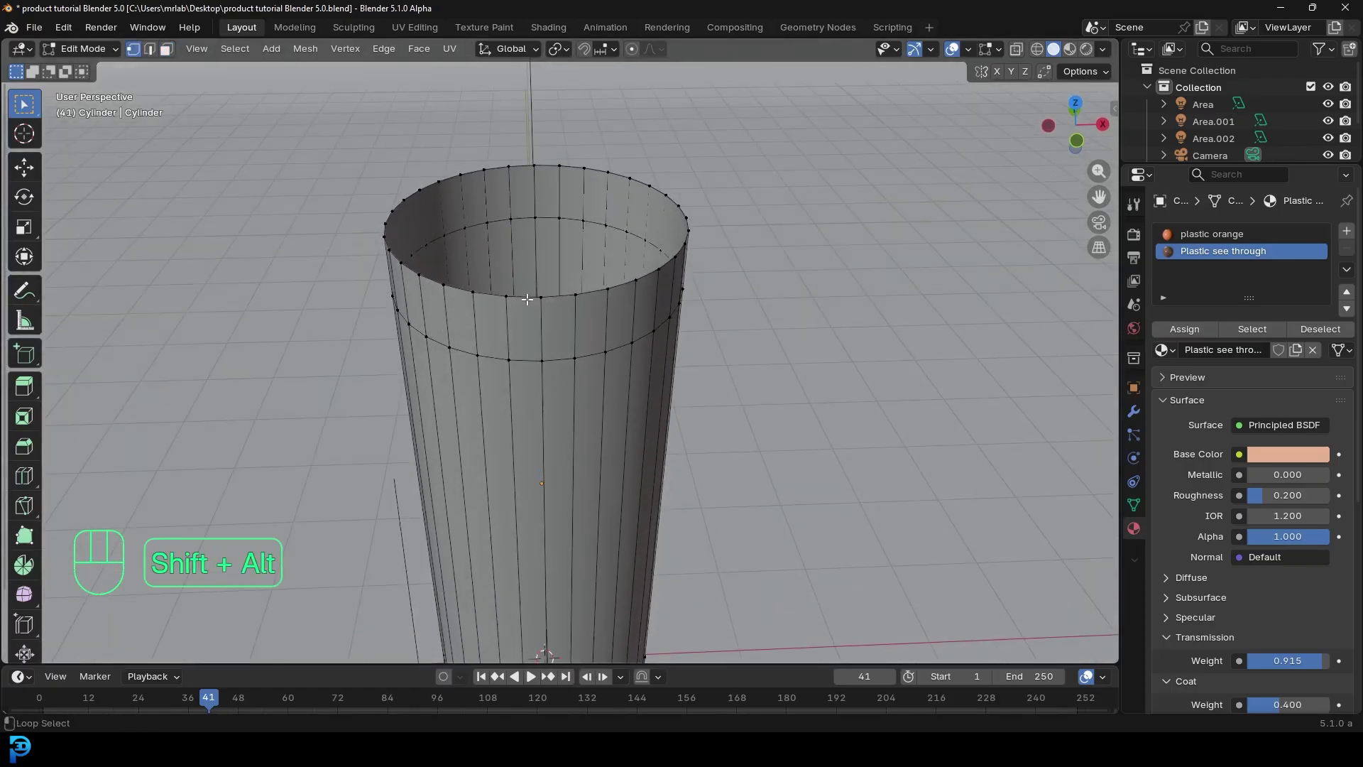
left_click(514, 299, "alt+shift")
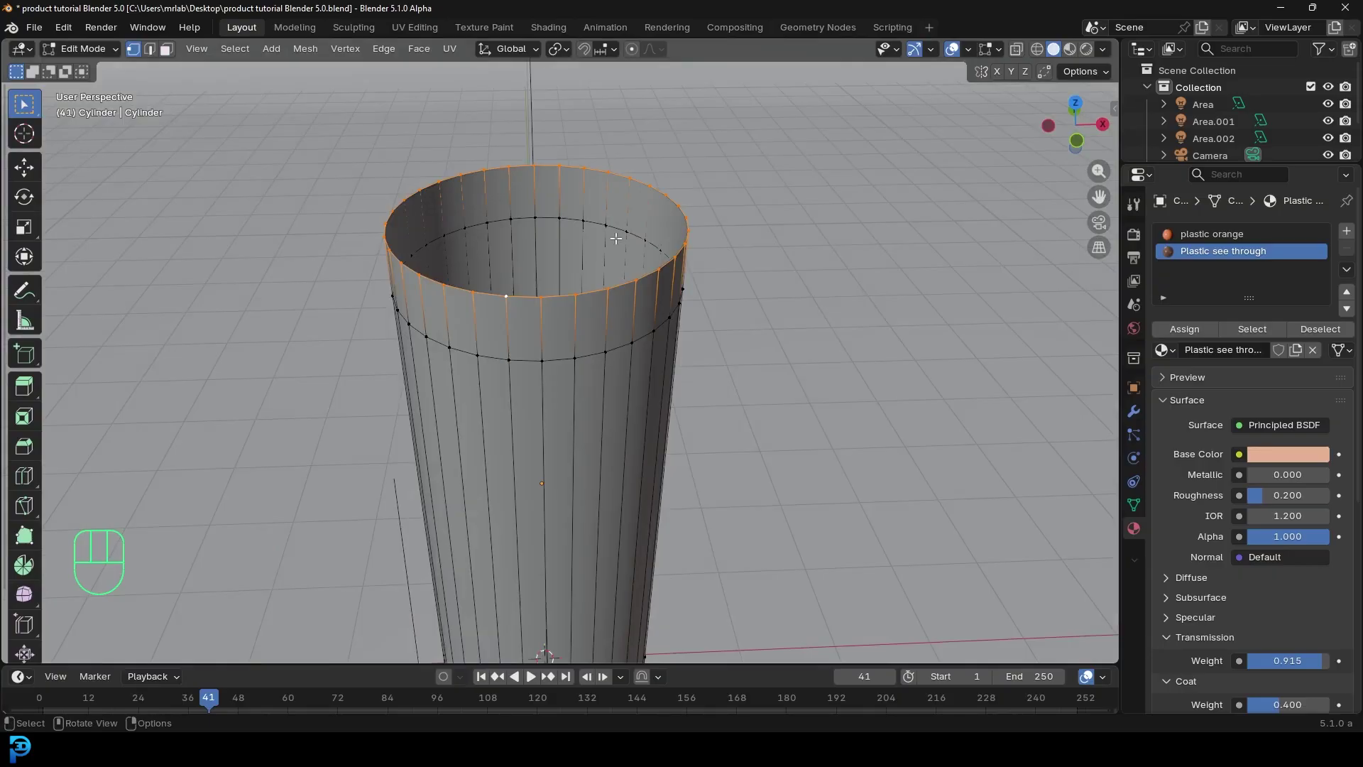
middle_click_drag(616, 239, 745, 342)
key("shift")
key("shift+d")
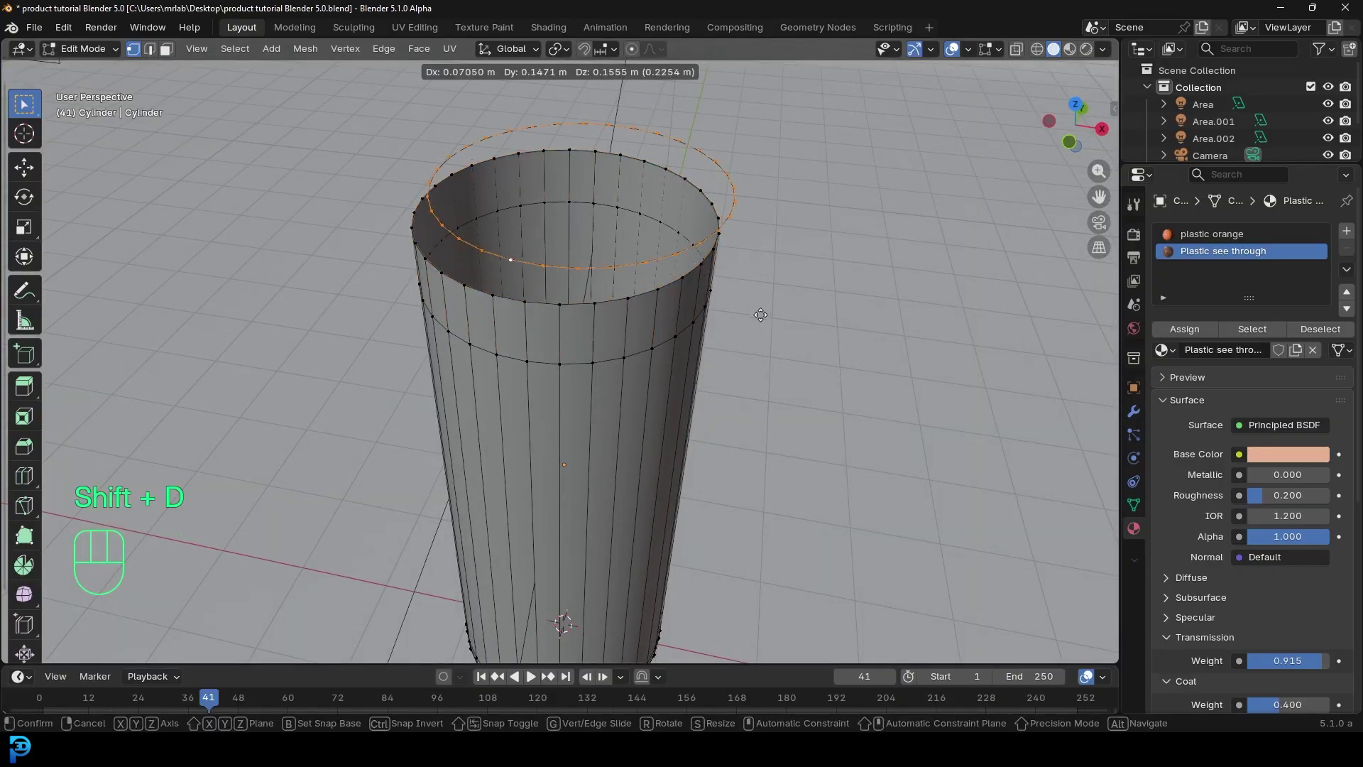
right_click(758, 327)
key("s")
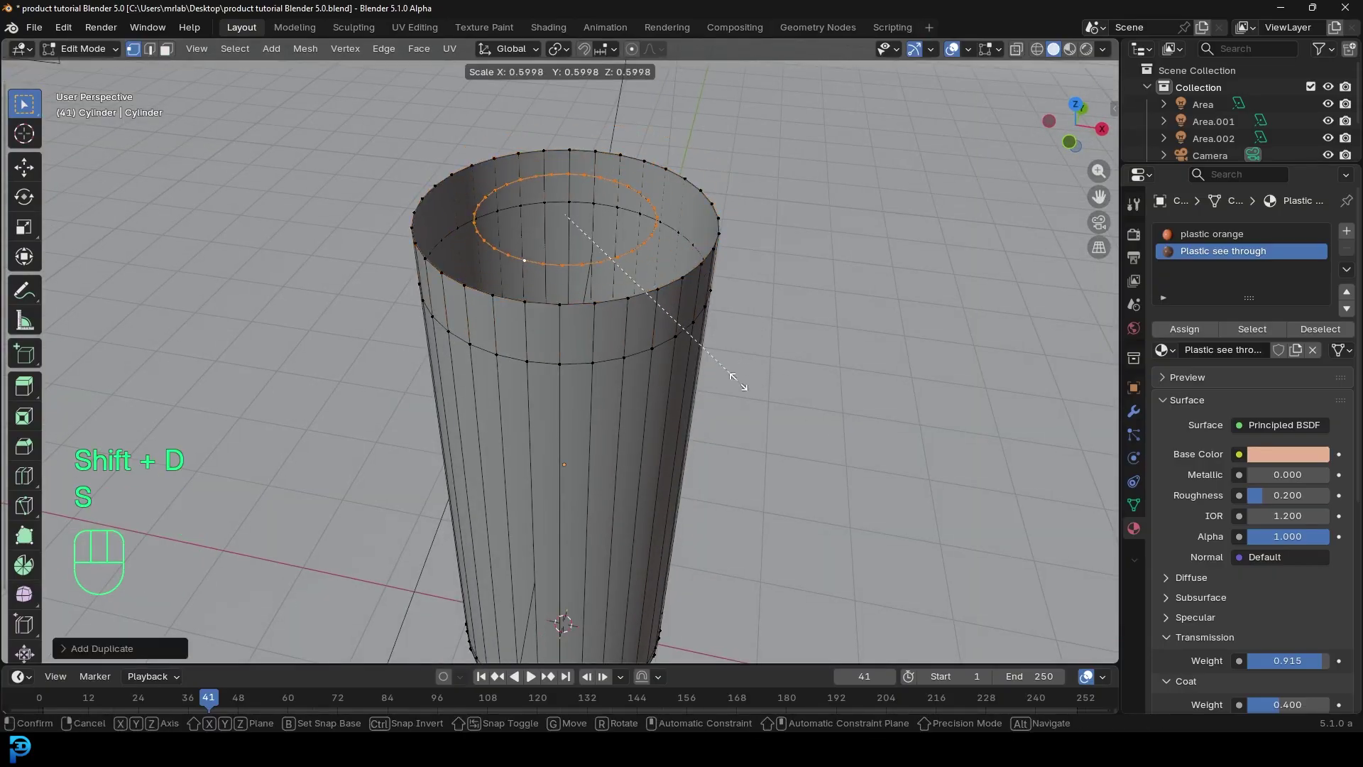
left_click(632, 343)
scroll(632, 343, "down", 5)
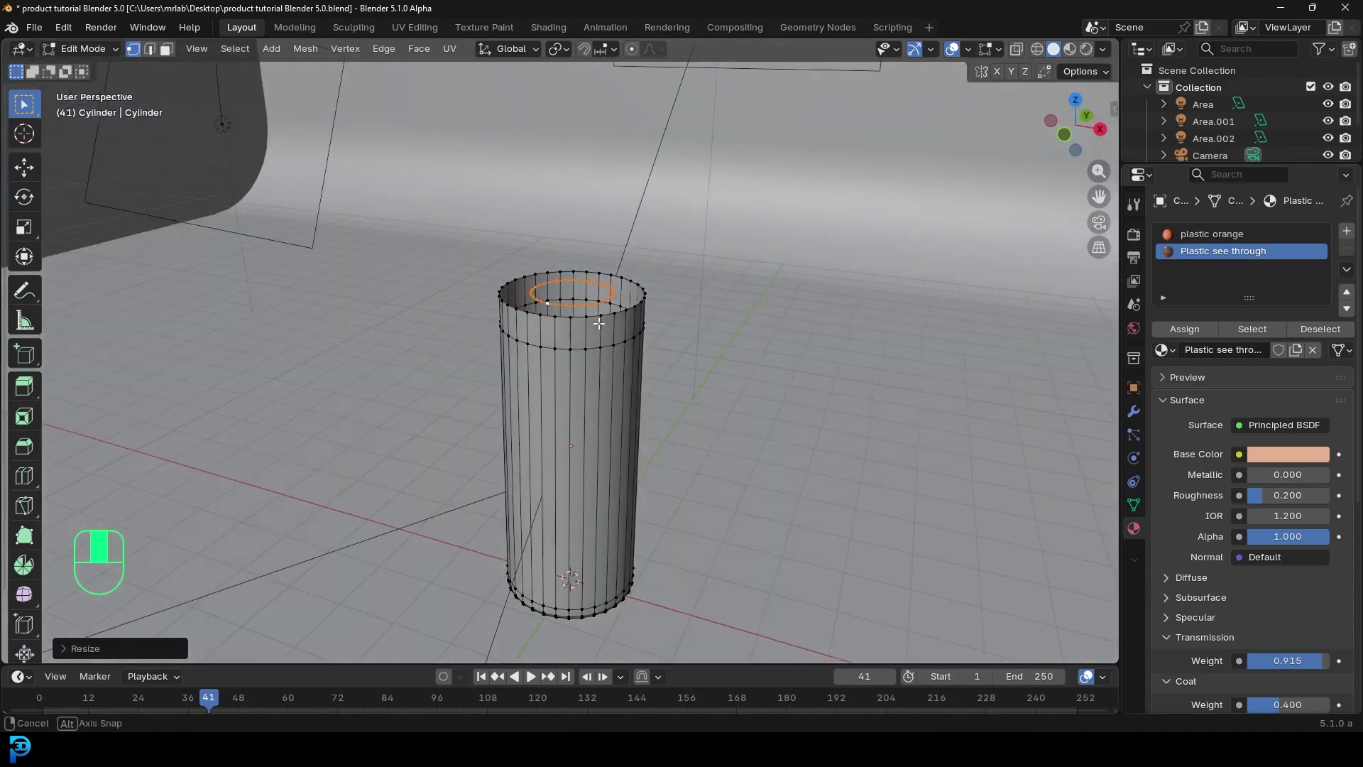
Extrude the inner loop straight down into the body and fill its bottom with a face.
key("e")
key("z")
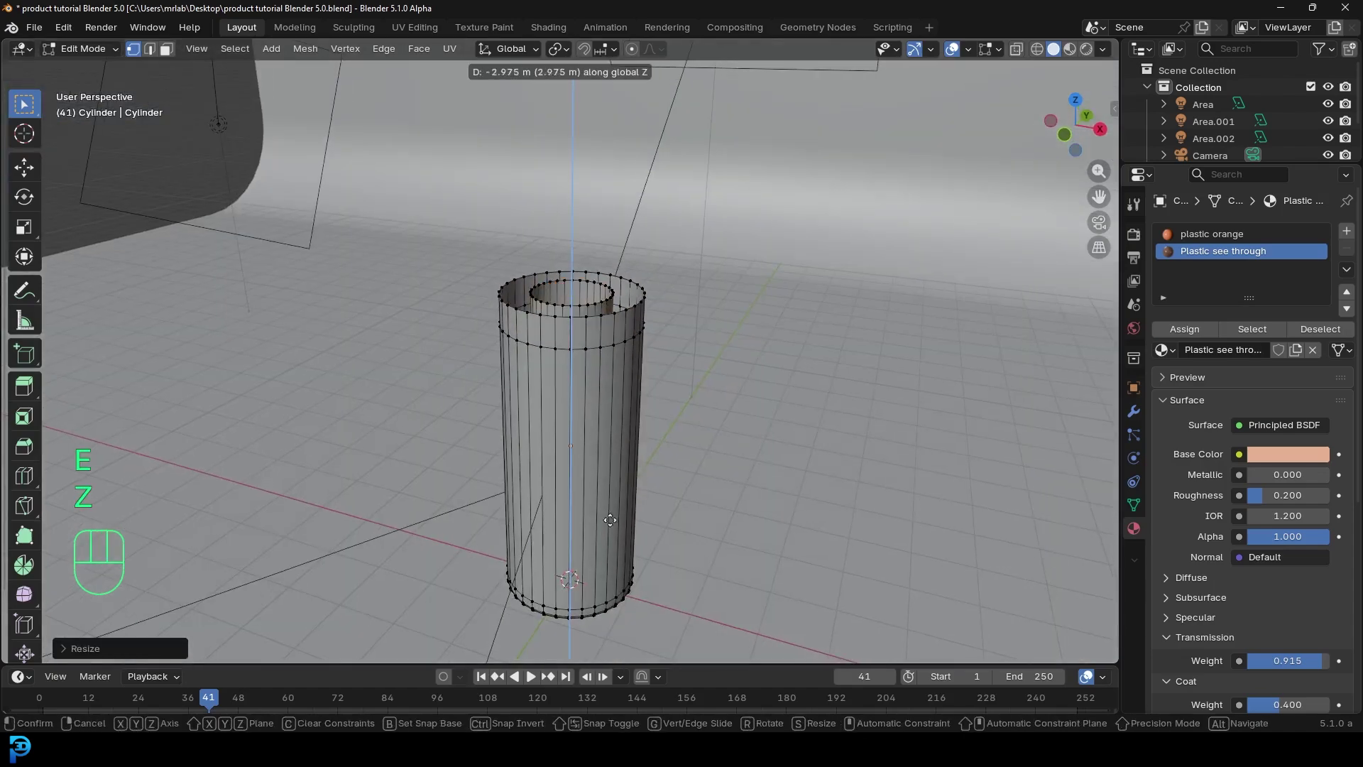
left_click(628, 577)
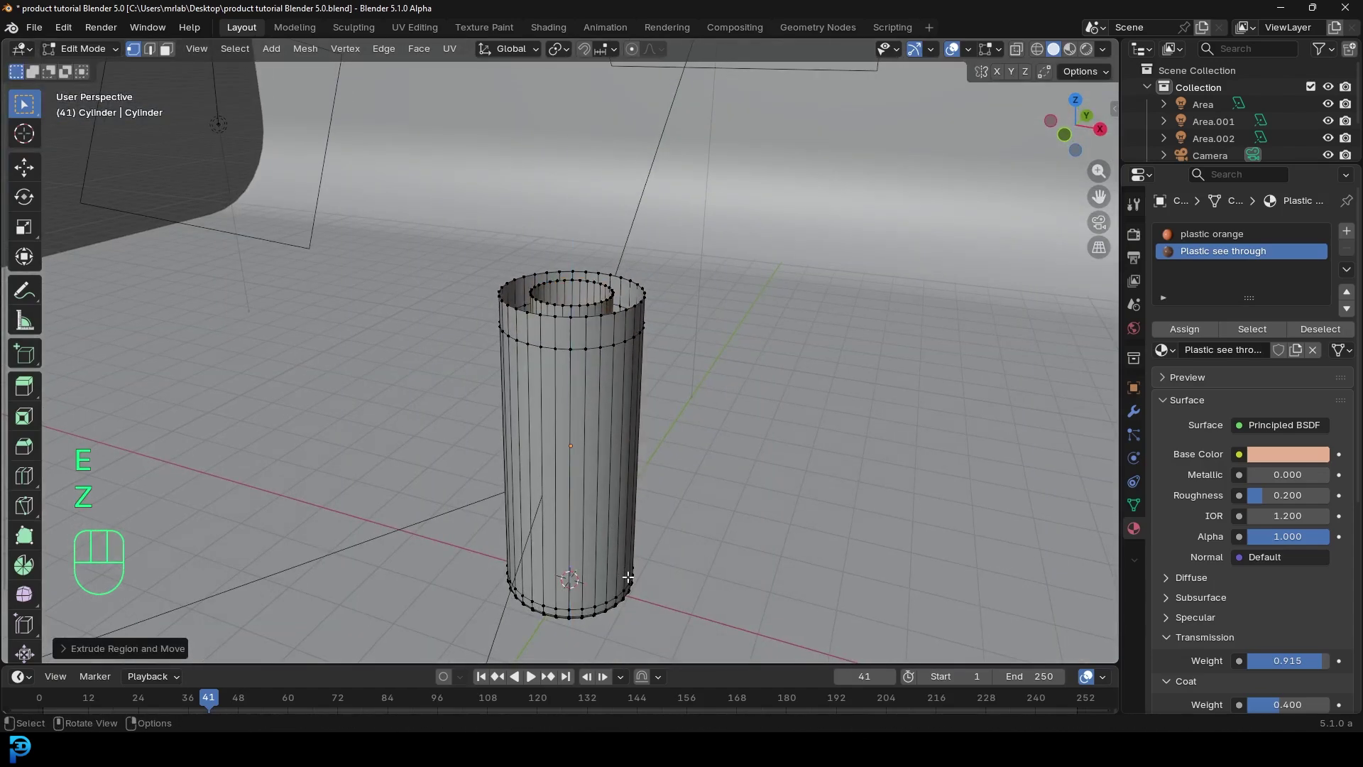
left_click(1016, 48)
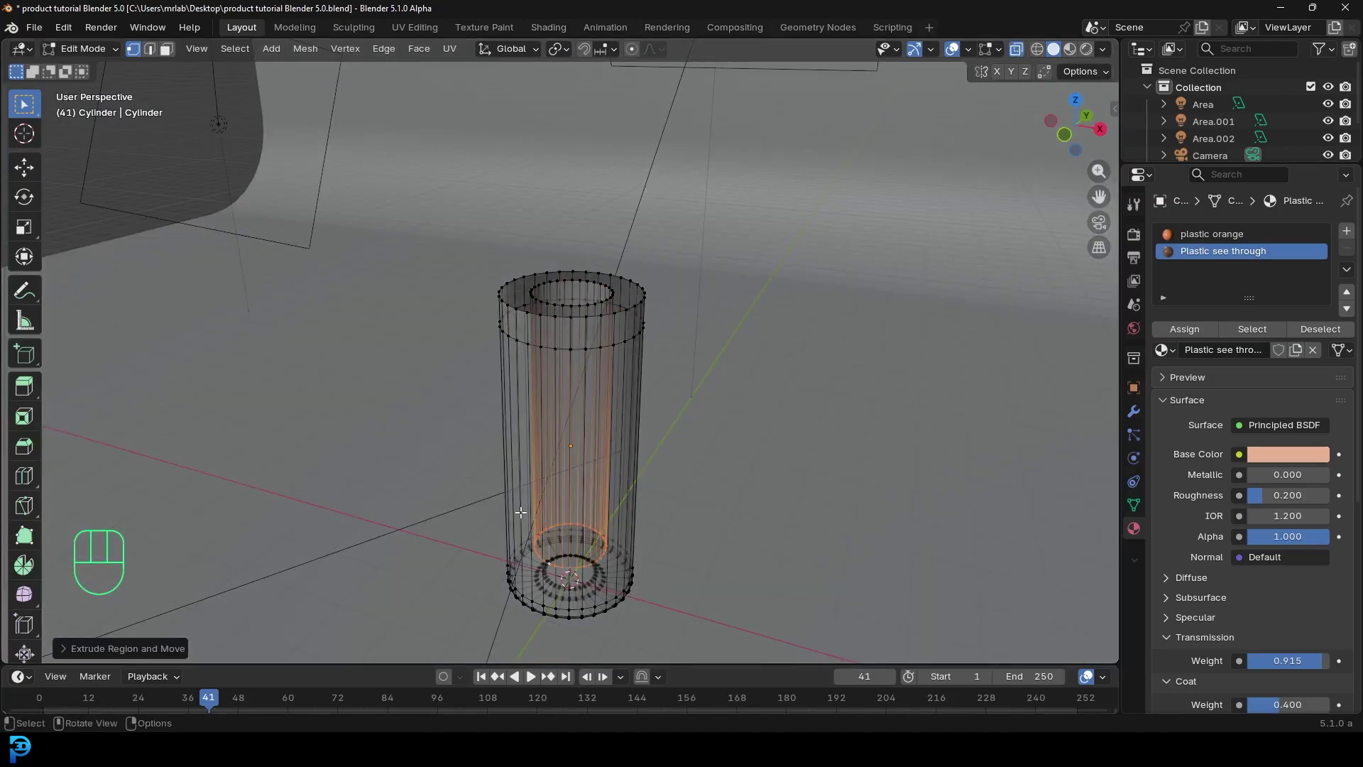
middle_click_drag(539, 440, 599, 404)
key("KP_1")
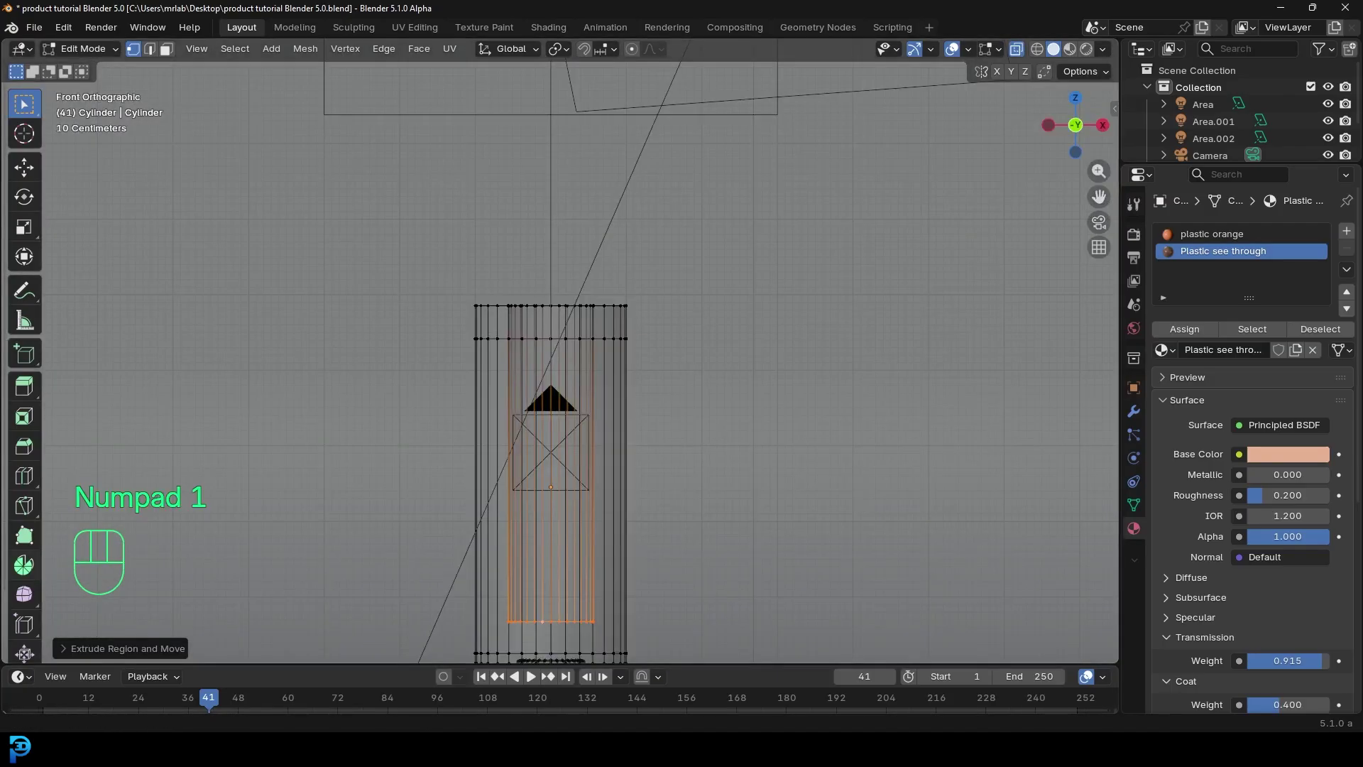
middle_click_drag(429, 325, 405, 120, "shift")
scroll(405, 121, "up", 3)
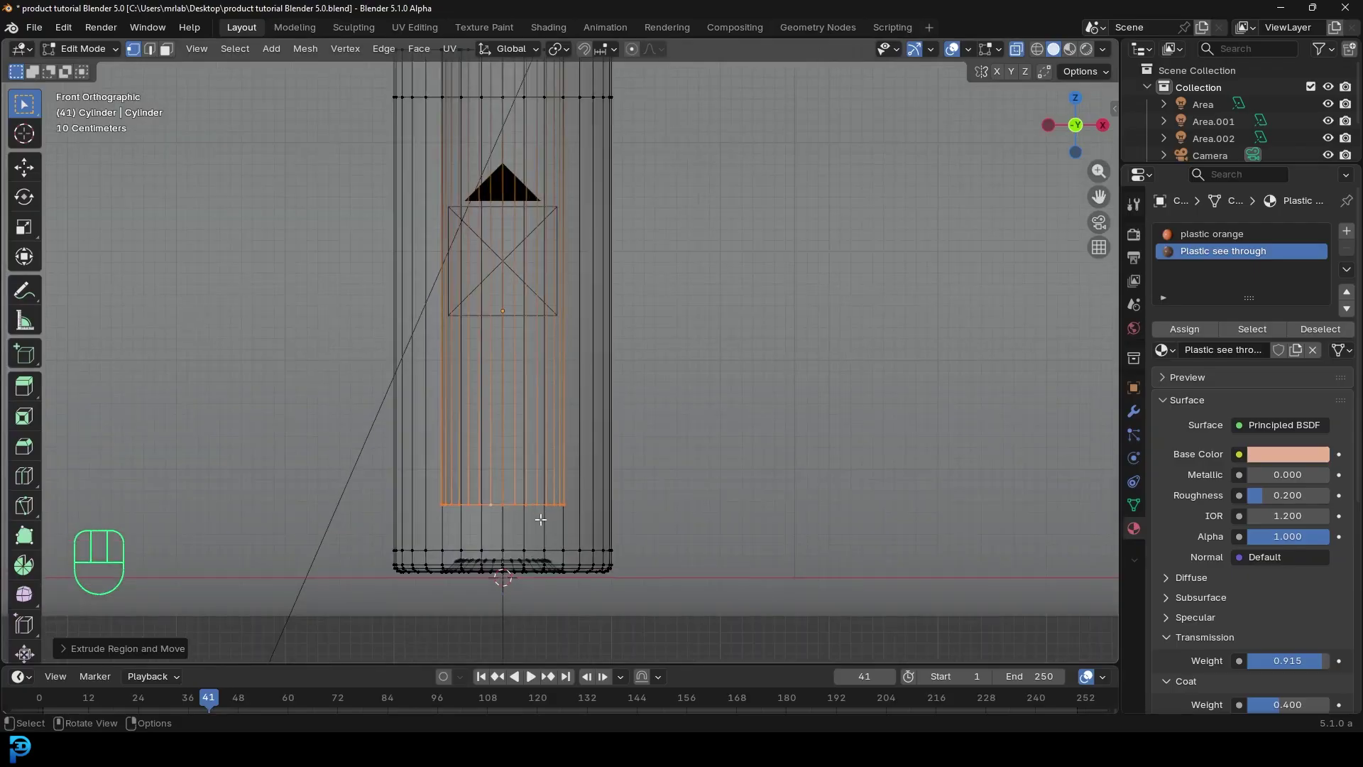
key("f")
scroll(504, 528, "up", 1)
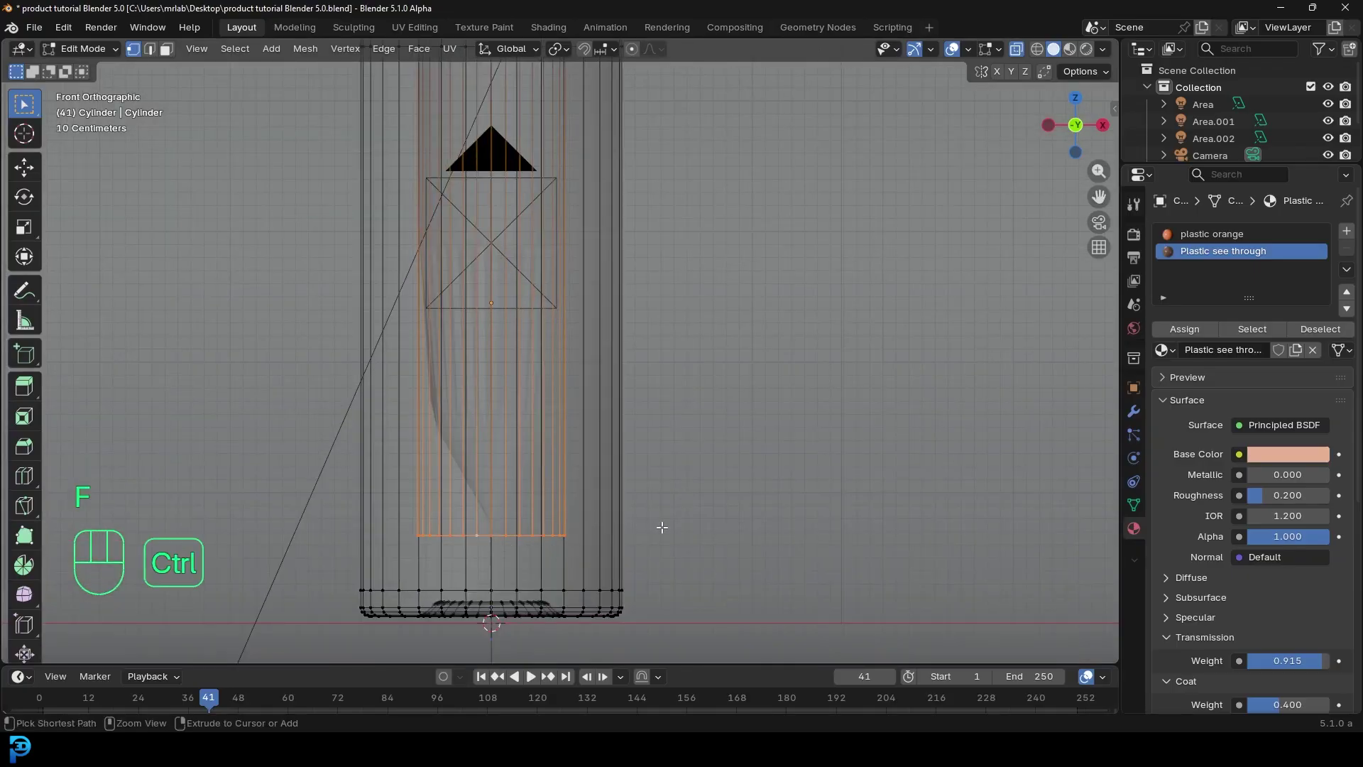
Bevel the inner column's bottom into an 8-segment rounded end and add a third material slot.
key("ctrl+b")
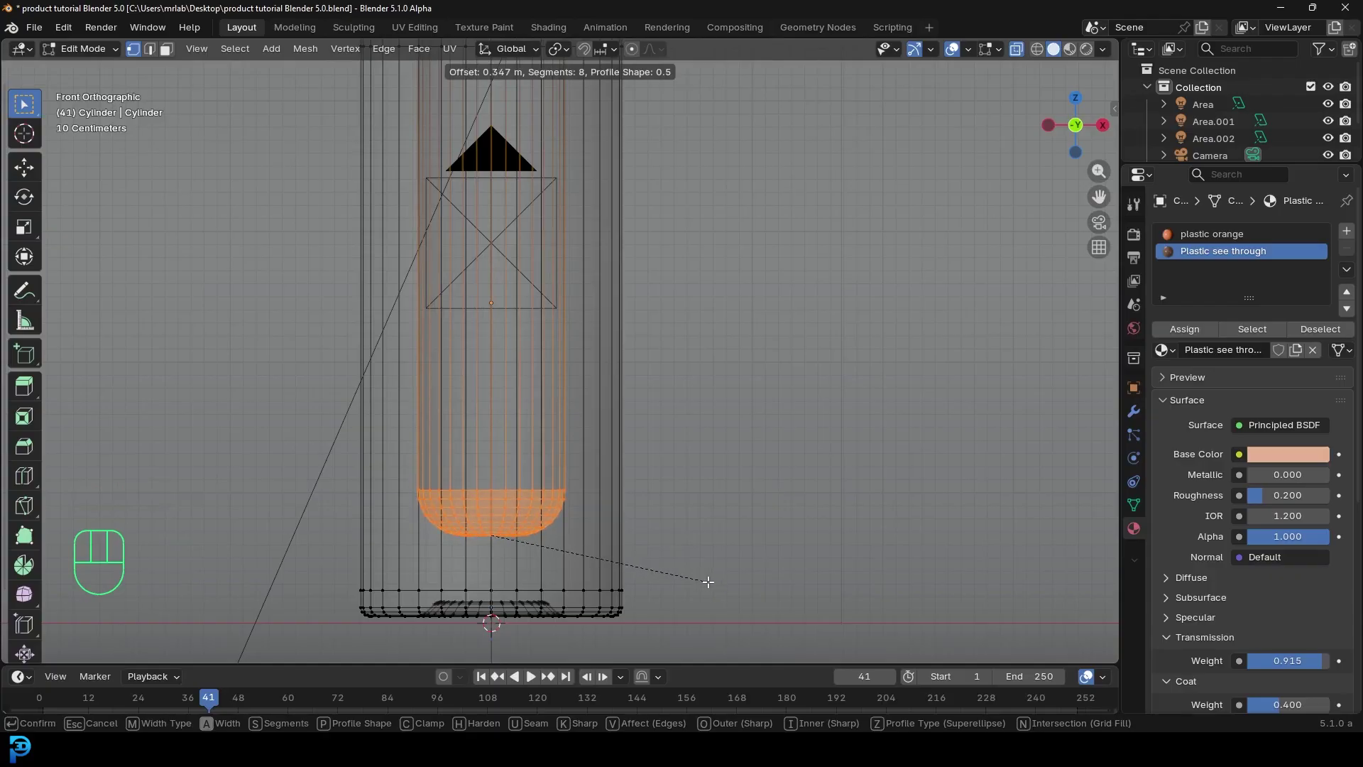
left_click(667, 539)
scroll(544, 315, "down", 2)
key("ctrl+l")
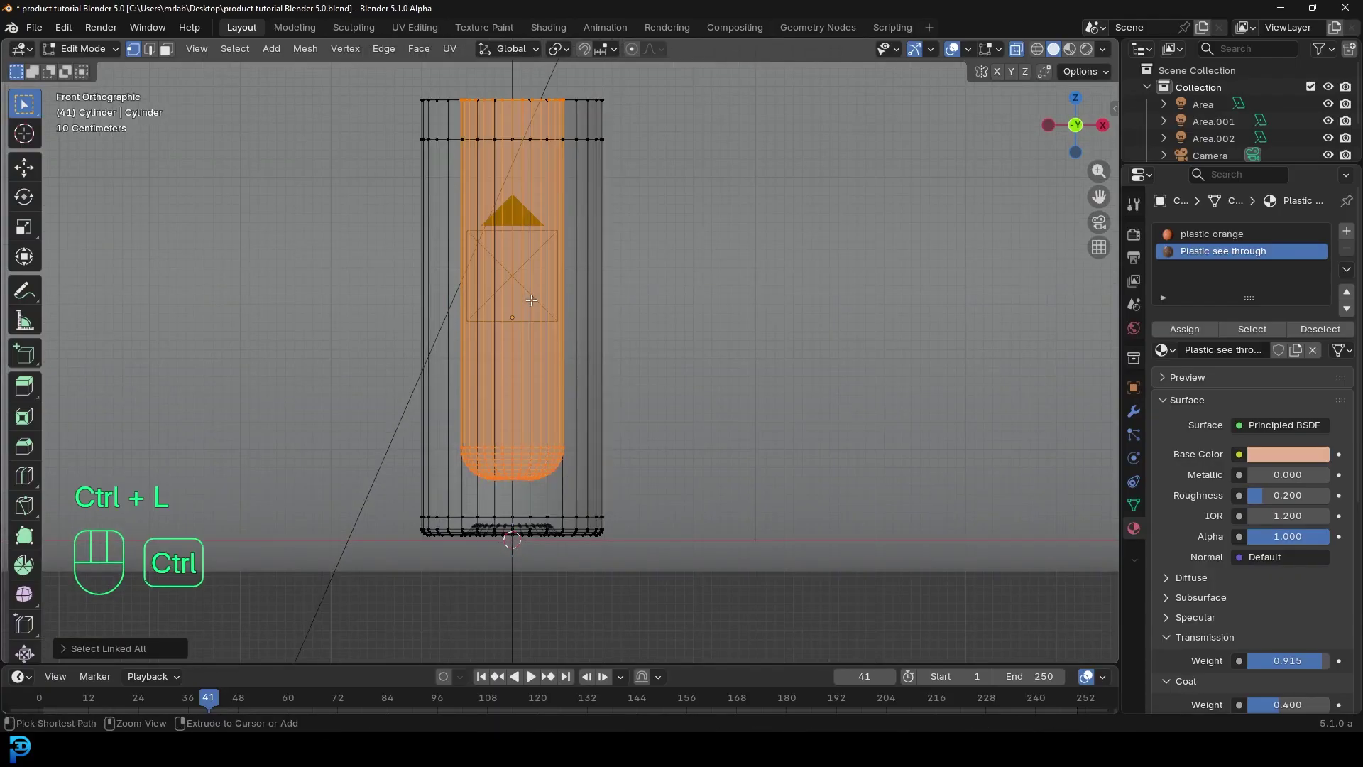
middle_click_drag(531, 300, 513, 377)
left_click(1347, 232)
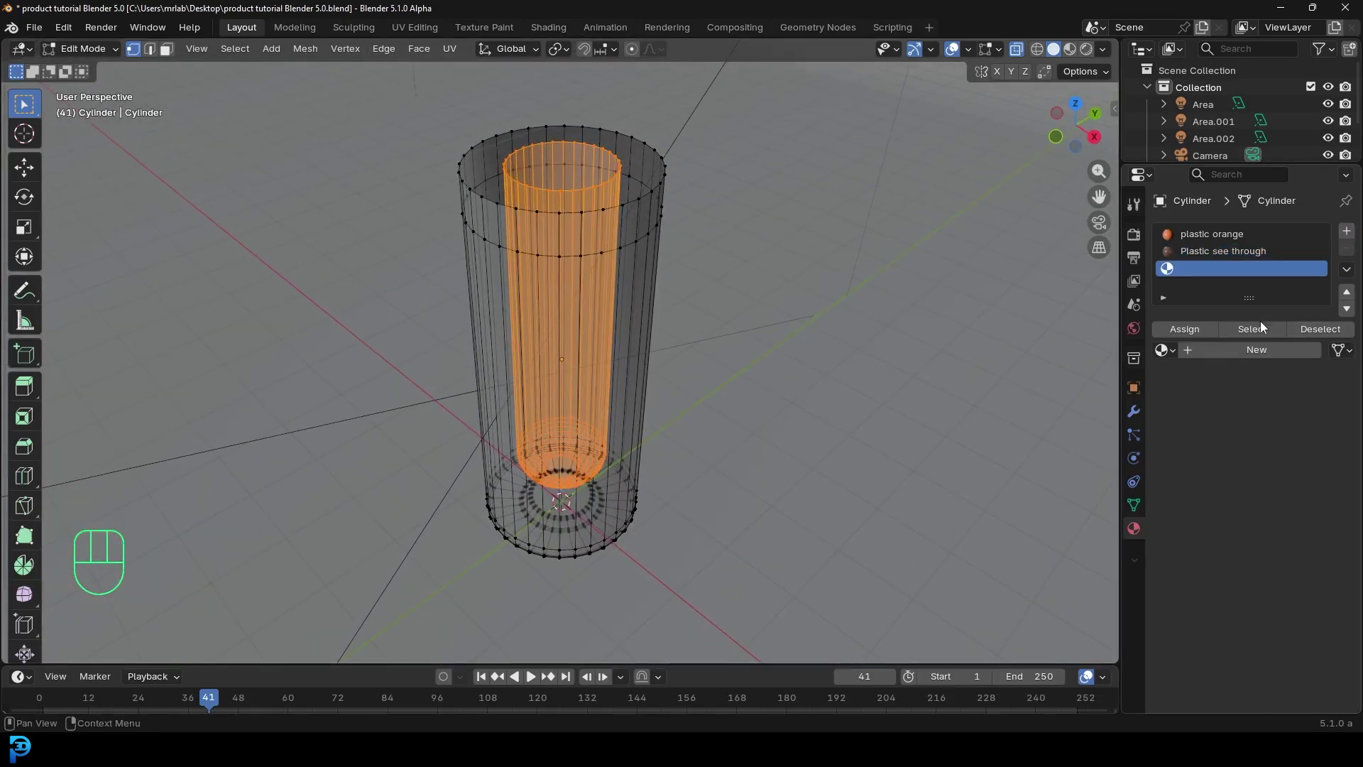
Create Material.001 with a salmon-orange base colour and roughness 0.107, then return to Object Mode.
left_click(1220, 348)
middle_click_drag(1008, 398, 997, 354)
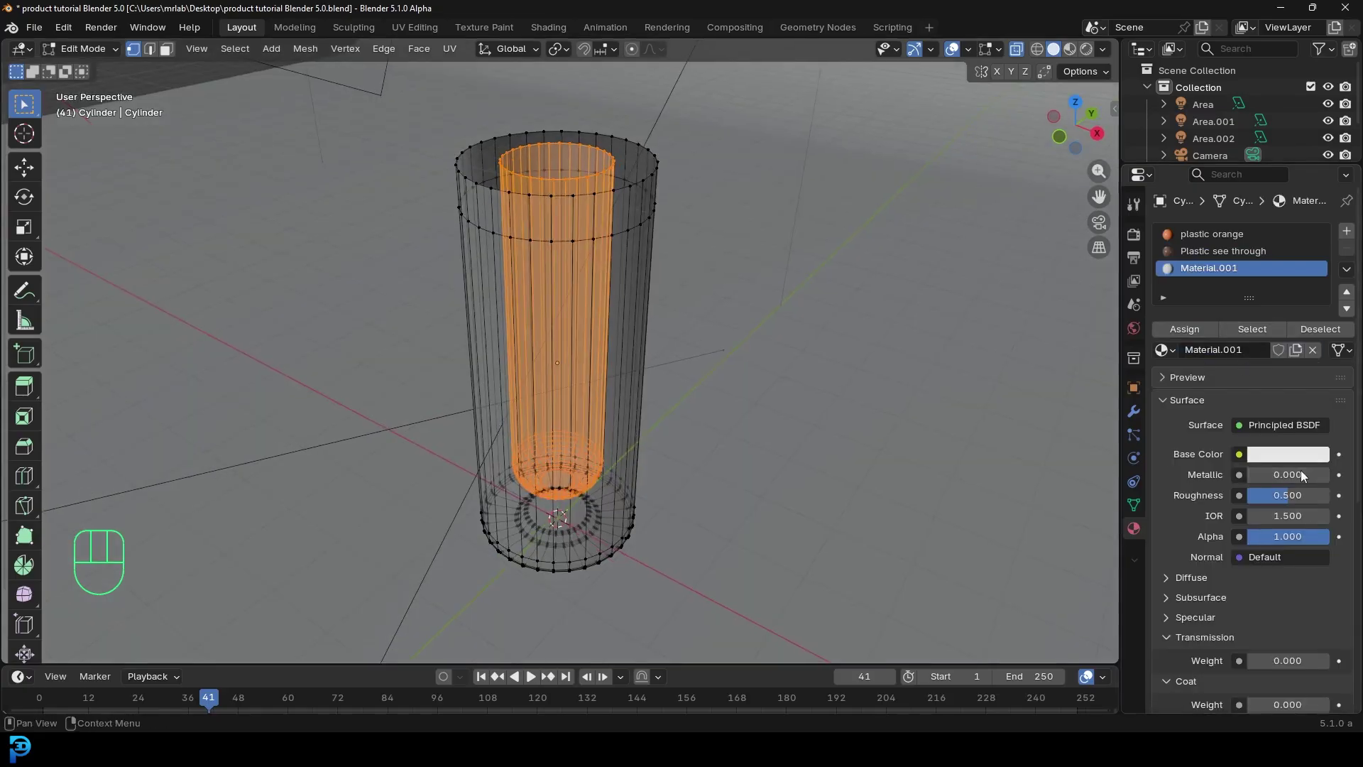
left_click(1299, 455)
left_click_drag(1228, 257, 1226, 273)
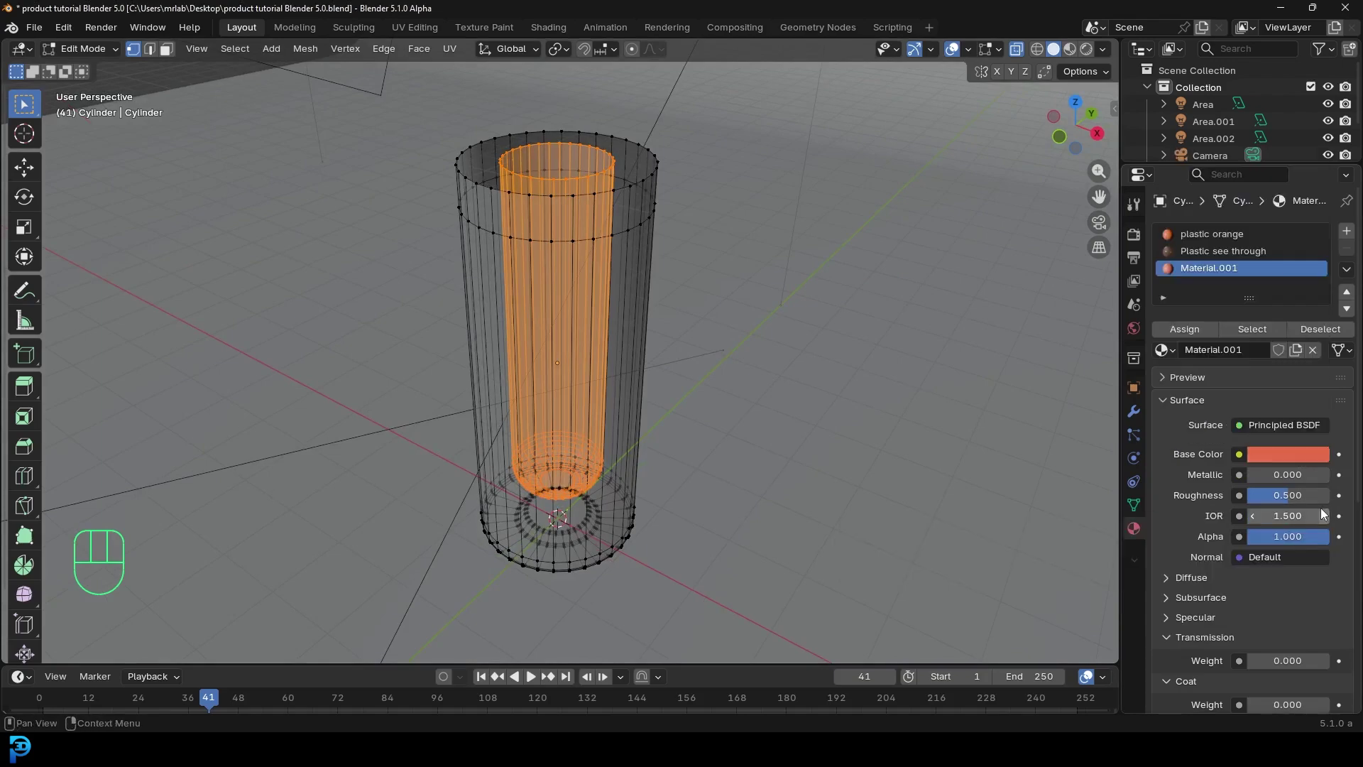
mouse_move(1304, 503)
left_mouse_down()
mouse_move(1256, 503)
mouse_move(1270, 495)
left_mouse_up()
key("Tab")
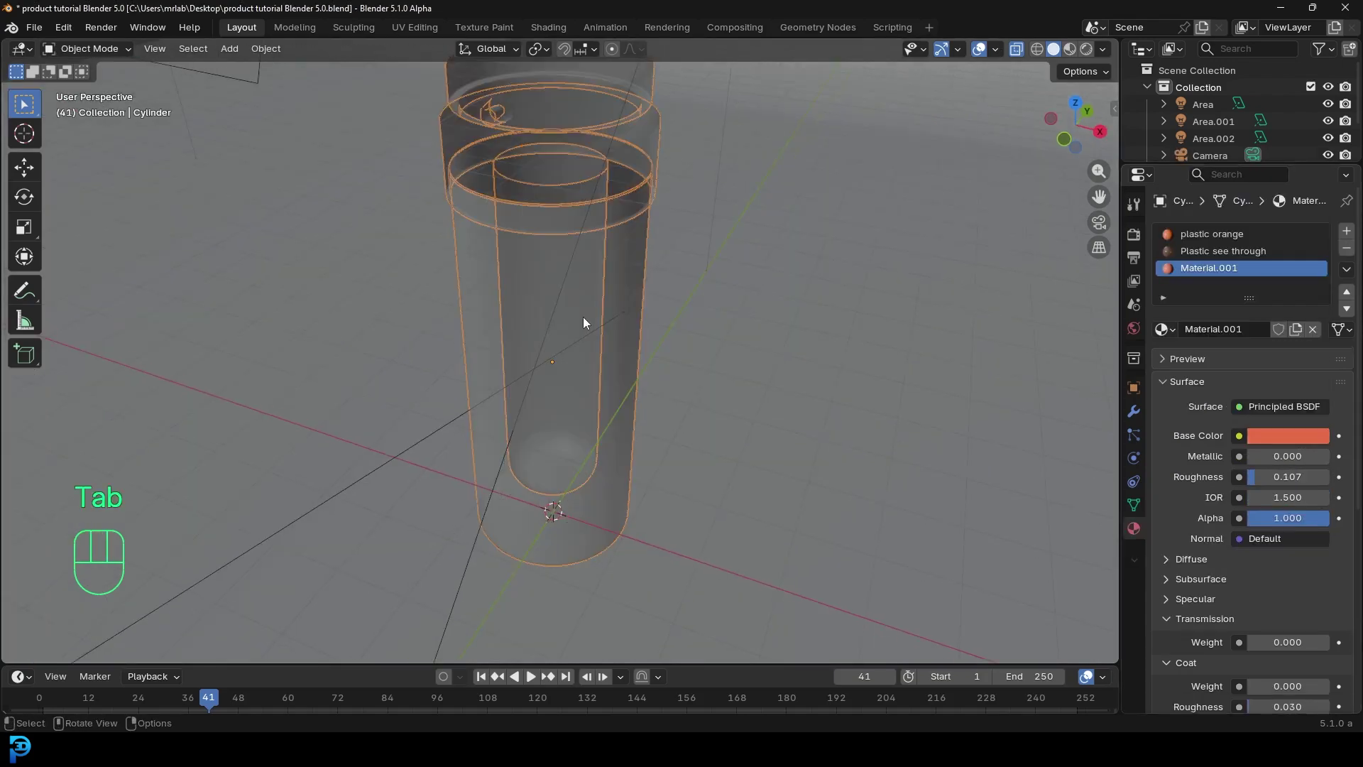
Preview the bottle through the camera in Rendered shading and deepen the liquid colour to #E75828.
scroll(496, 393, "down", 3)
middle_click_drag(495, 394, 585, 326)
key("z")
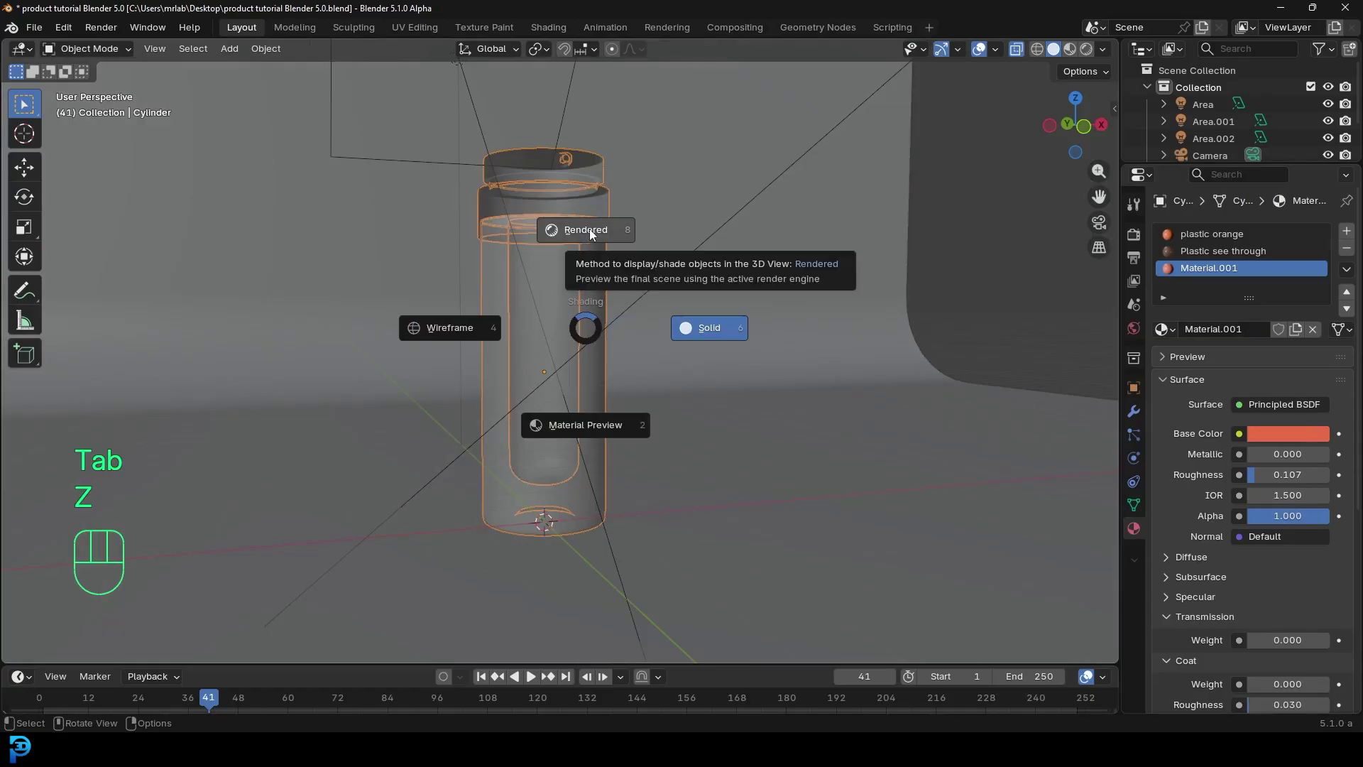
left_click(589, 229)
key("KP_0")
key("alt+a")
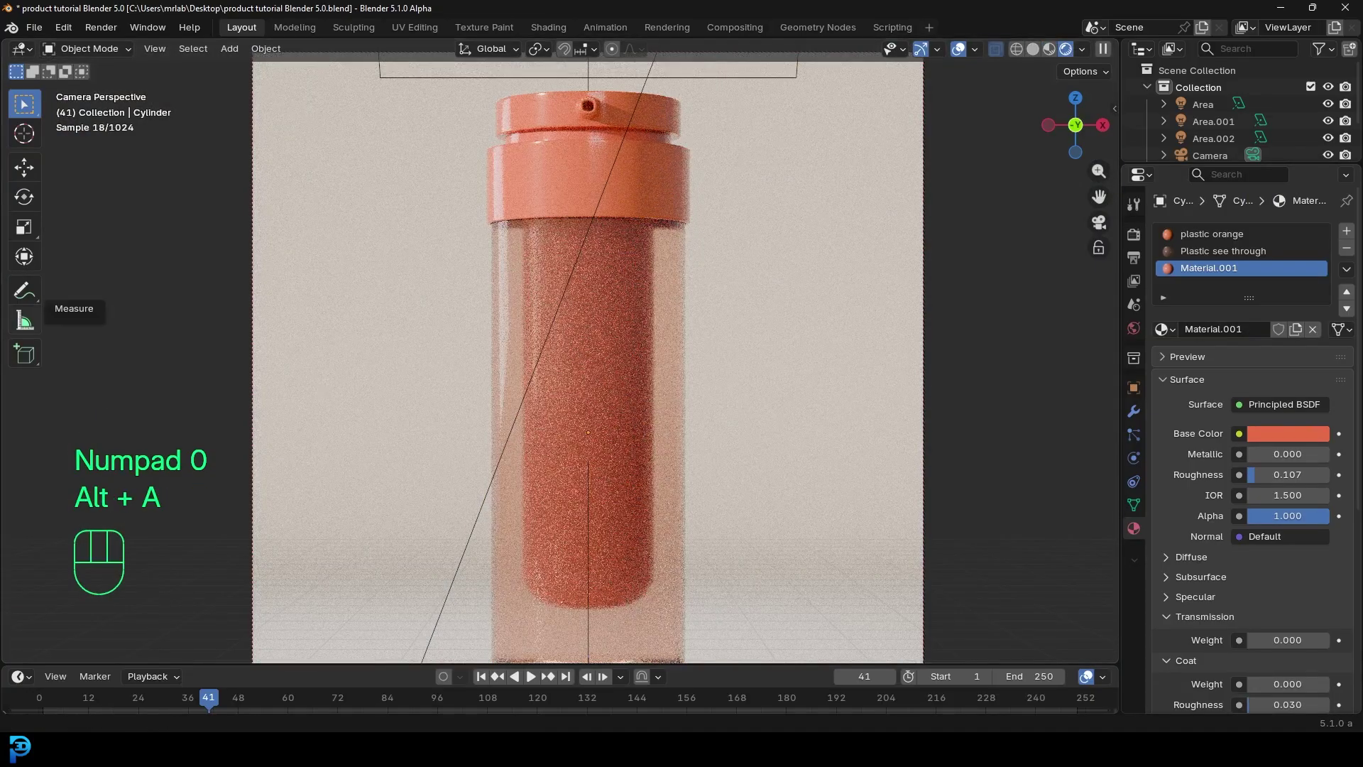
left_click(1304, 431)
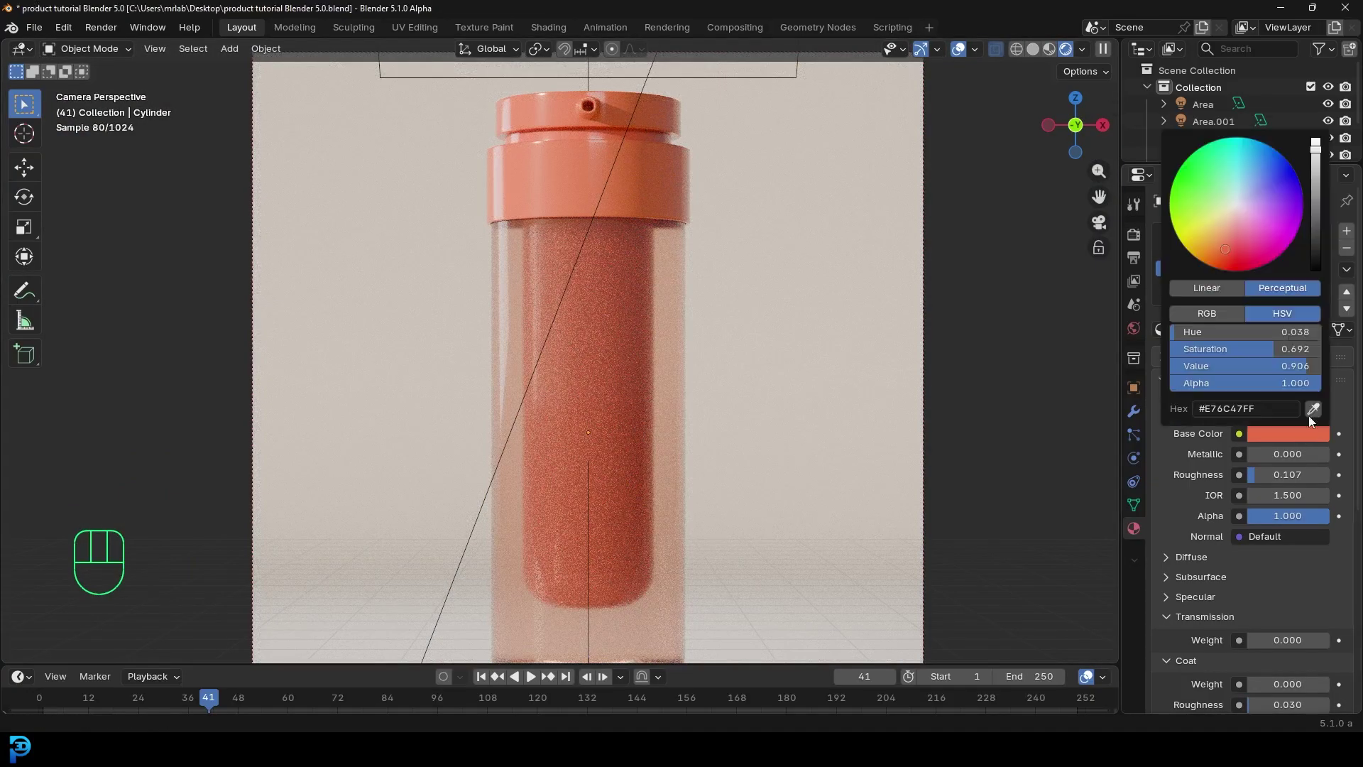
left_click(1225, 253)
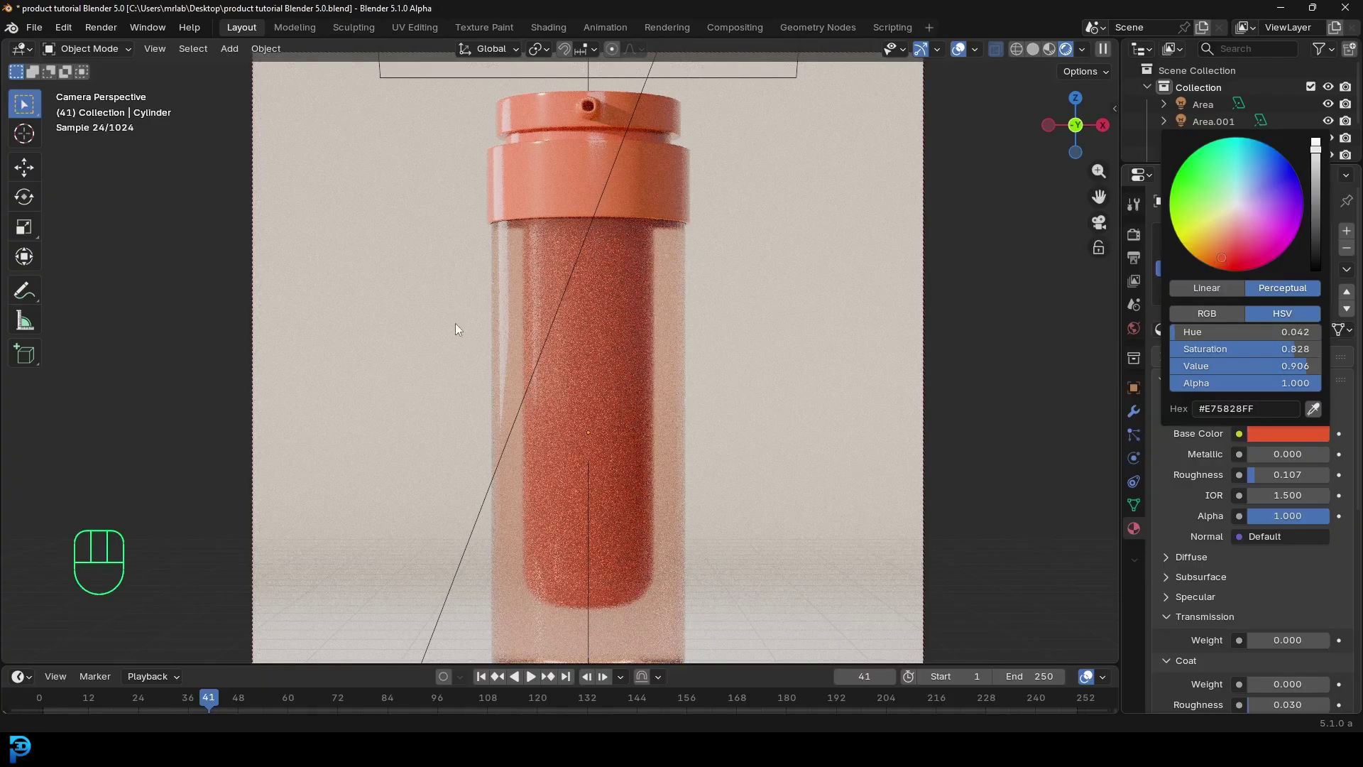
Return the viewport to Solid shading, turn off X-ray, and select the bottle body.
key("z")
left_click(705, 189)
scroll(659, 168, "up", 2, "shift")
scroll(659, 168, "up", 3)
key("z")
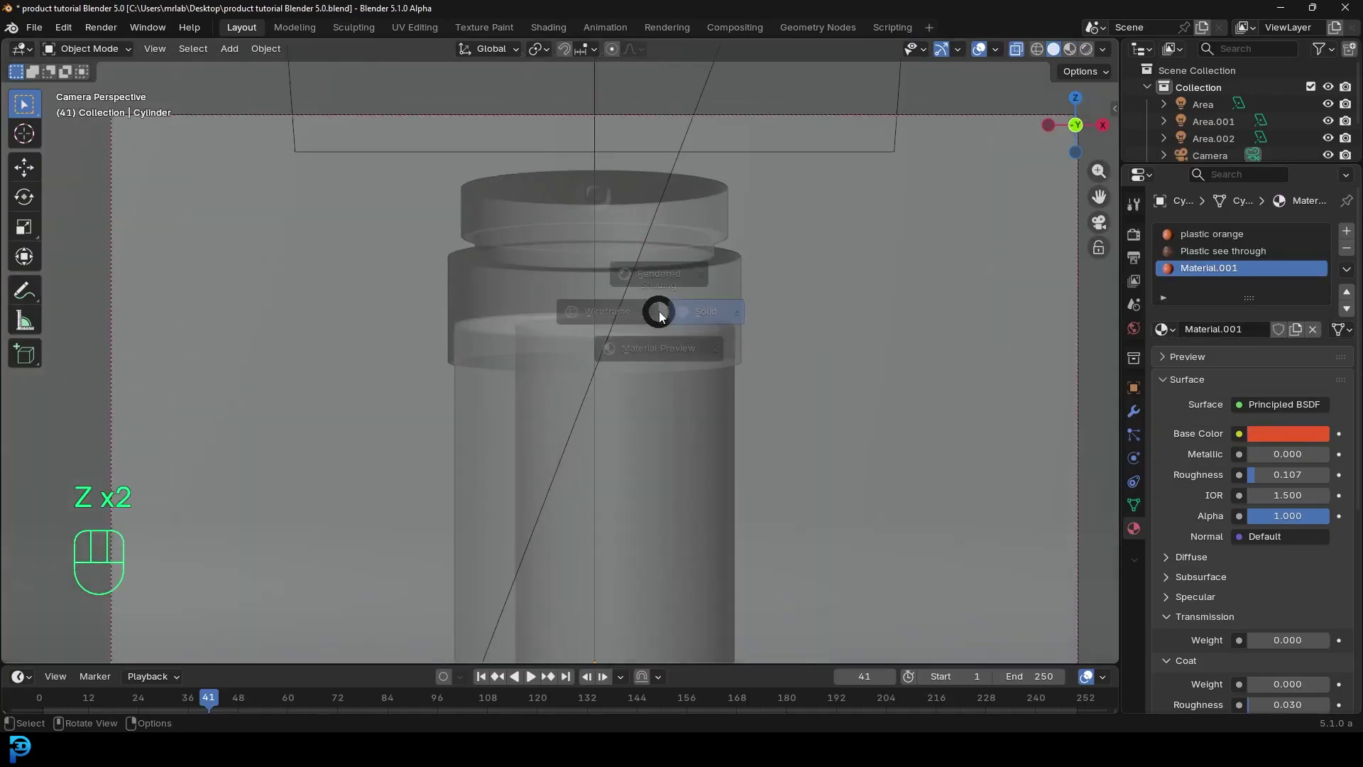
left_click(660, 309)
key("alt+z")
scroll(717, 284, "up", 2)
left_click(766, 254, "shift")
scroll(692, 294, "down", 5)
scroll(598, 361, "up", 3)
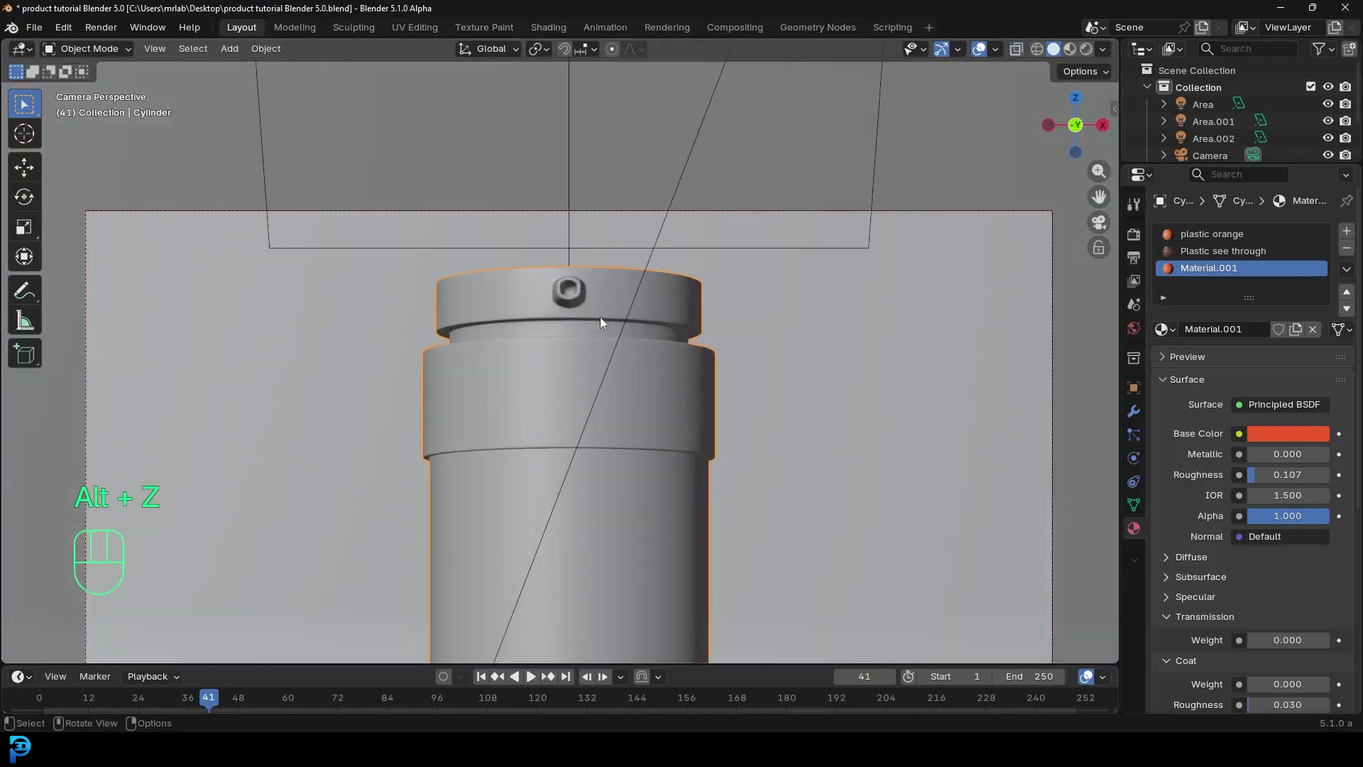
Reveal the cap and select the groove's face loop under it, grown by one loop.
key("Tab")
key("alt+h")
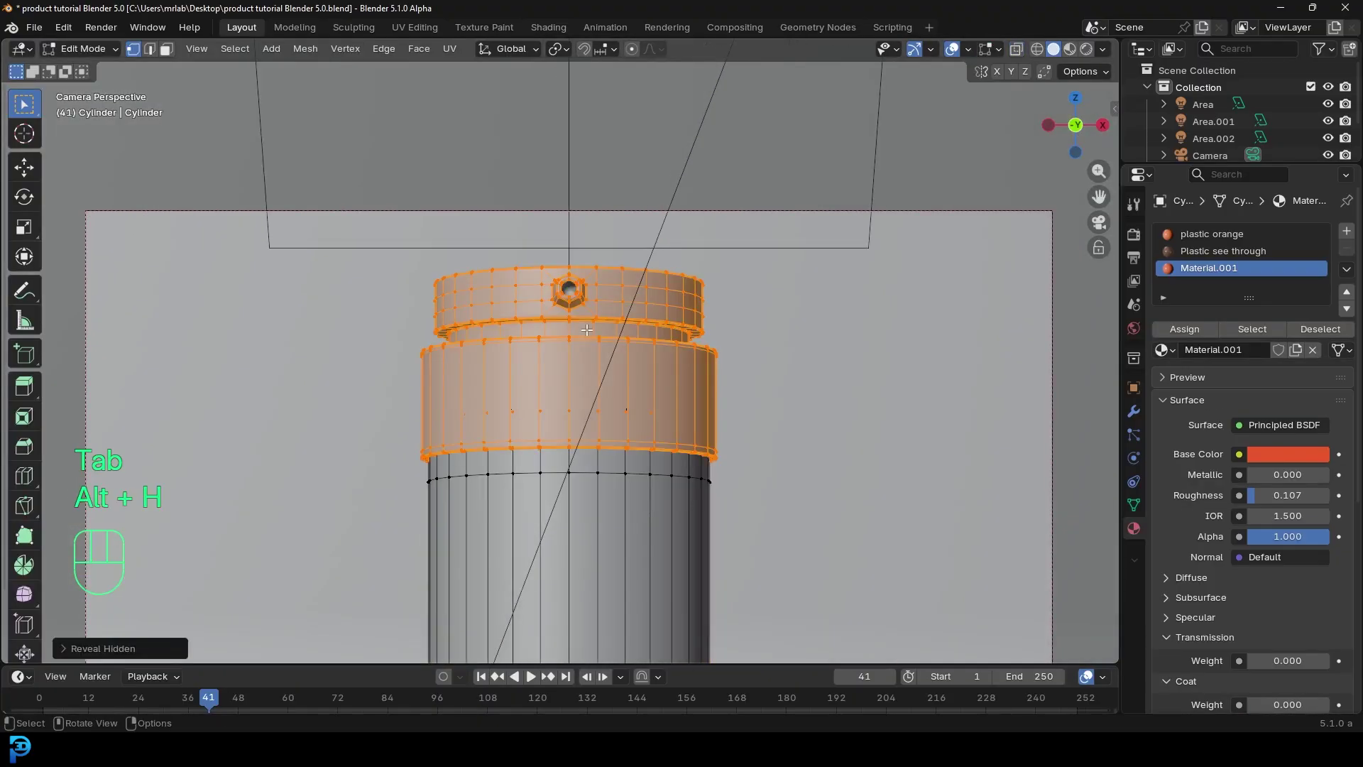
left_click(166, 48)
scroll(488, 368, "up", 4)
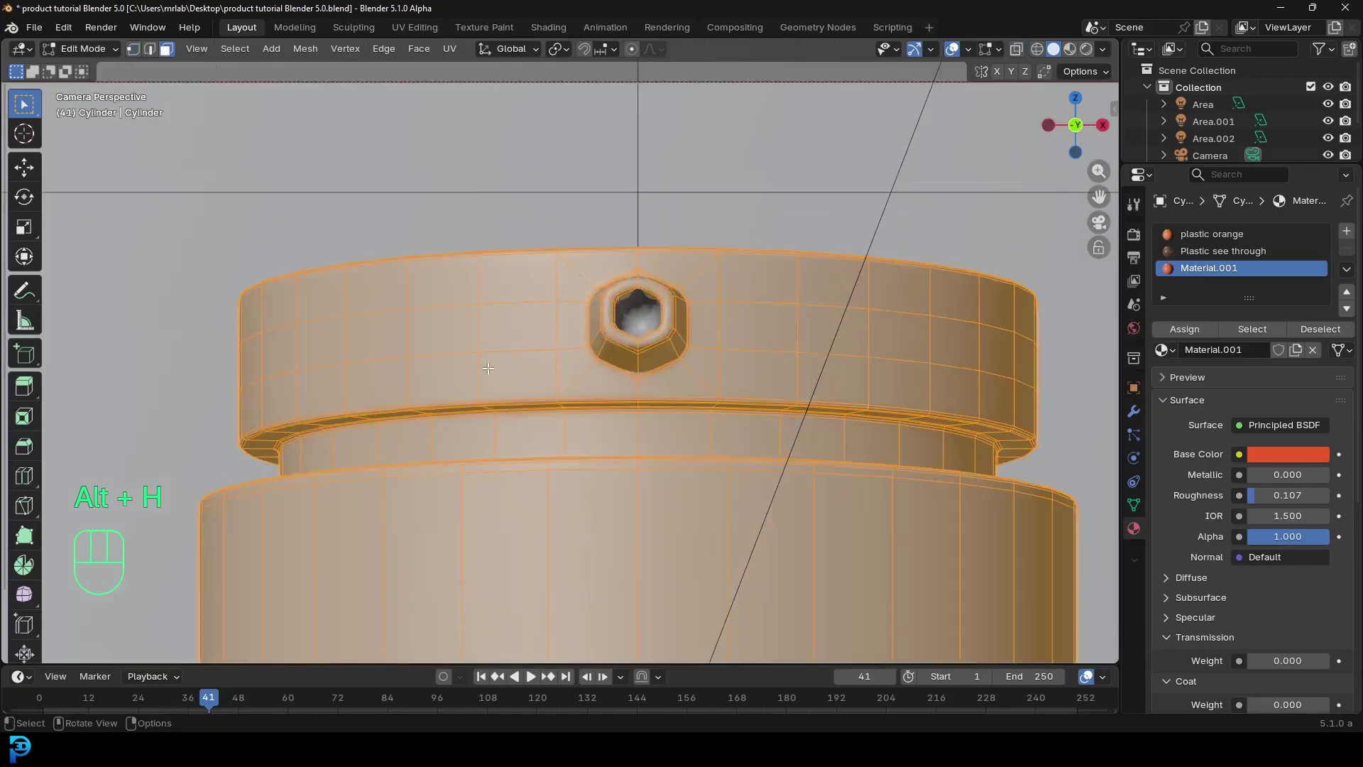
key("alt+a")
scroll(488, 367, "up", 2)
left_click(397, 501, "alt+shift")
scroll(371, 361, "down", 3)
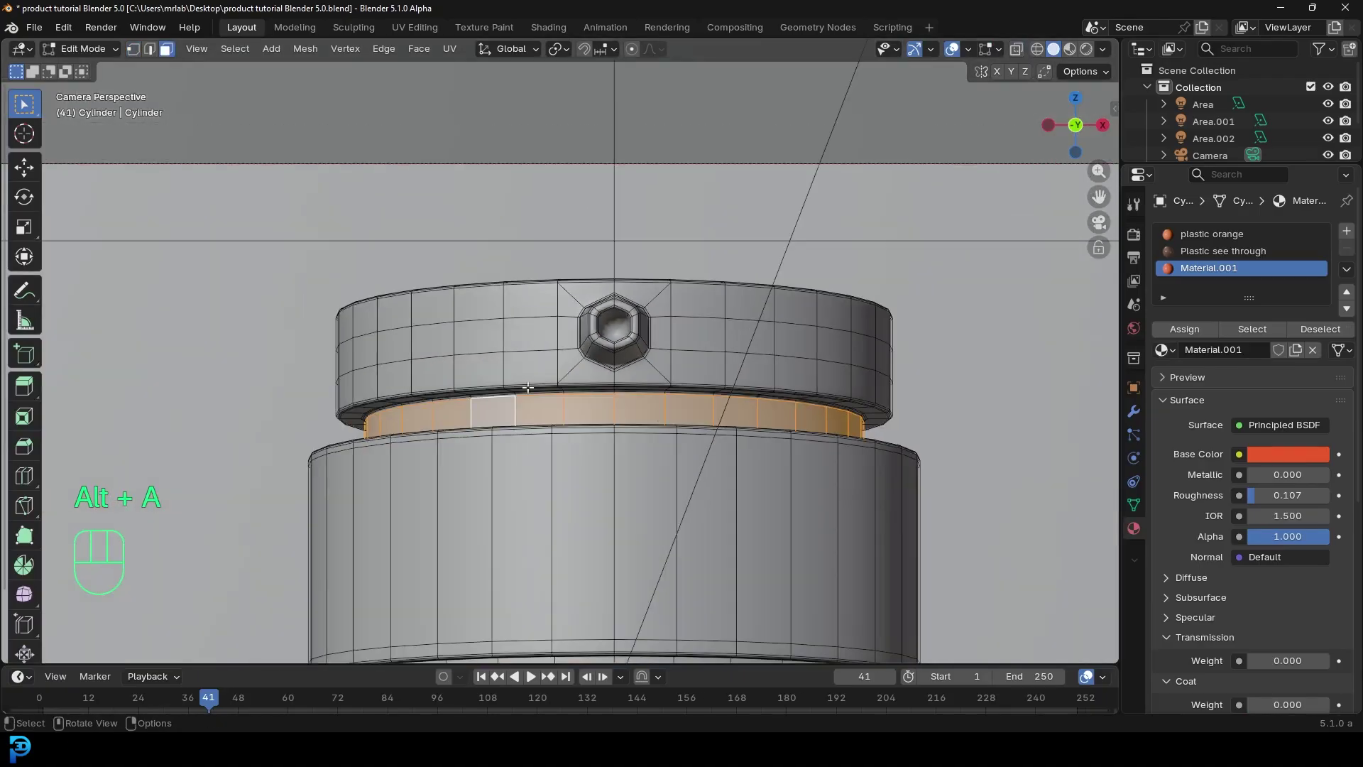
key("ctrl+KP_Add")
middle_click_drag(609, 433, 626, 413)
scroll(626, 413, "up", 8)
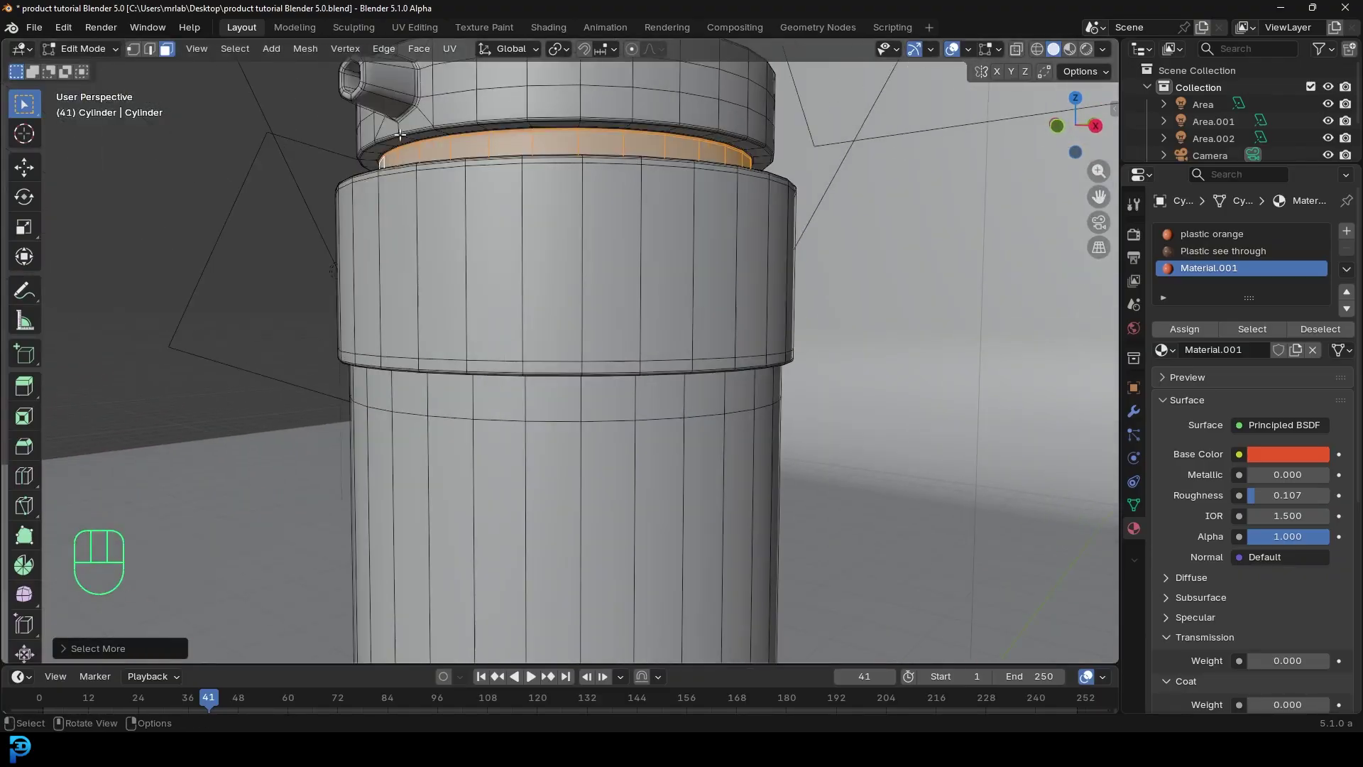
Add a new material slot with a new material named 'metal'.
left_click(1346, 231)
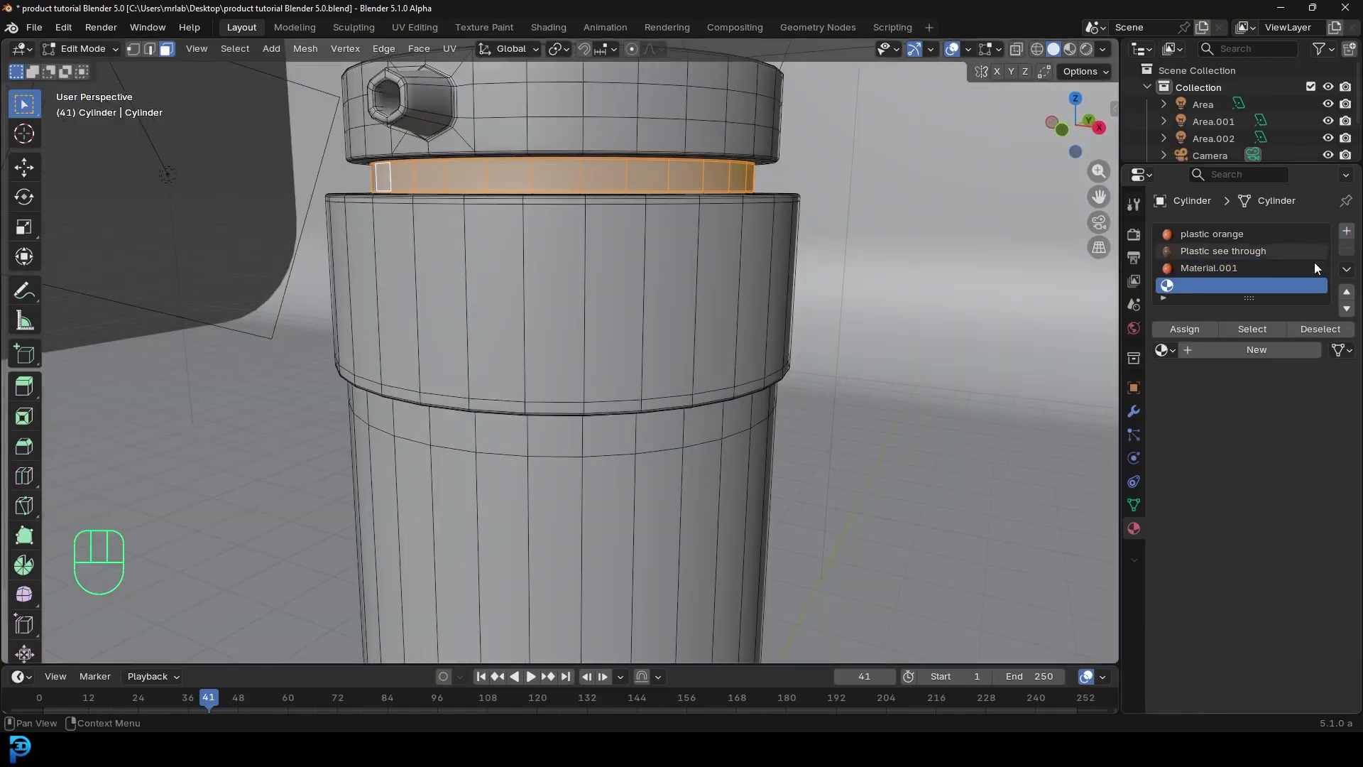
left_click(1221, 348)
double_click(1224, 350)
type("meta")
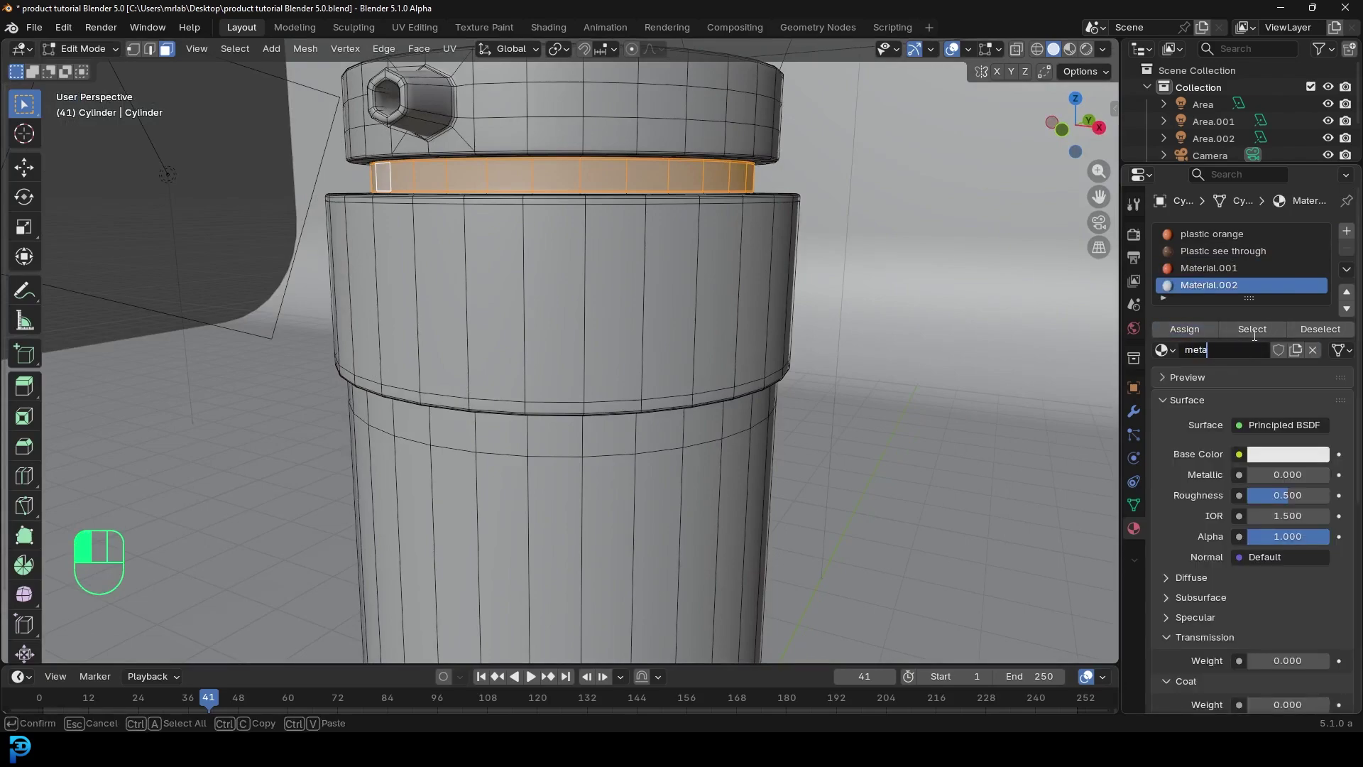
type("l;")
key("Return")
left_click(1249, 350)
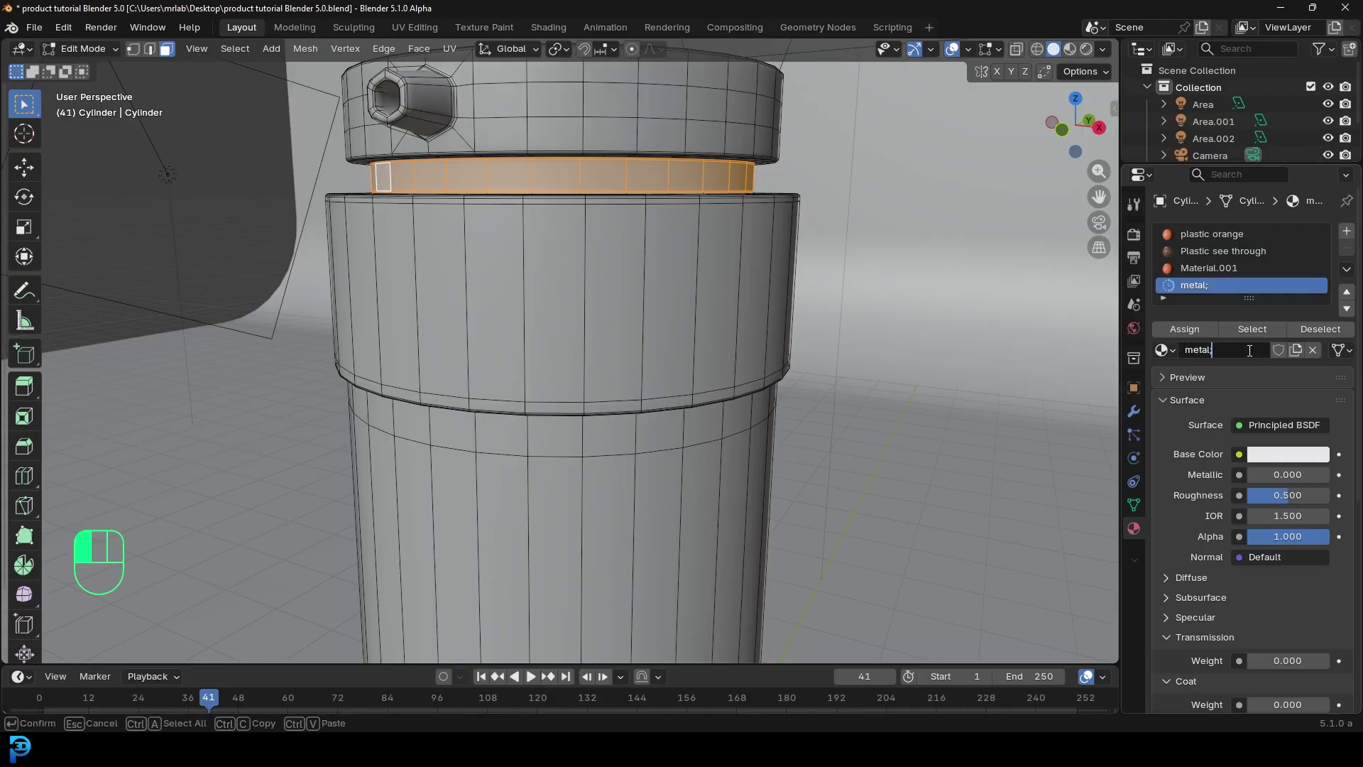
key("BackSpace")
key("Return")
Give the metal material Metallic 1.0, roughness 0.295 and a grey base colour.
left_click_drag(1270, 474, 1299, 495)
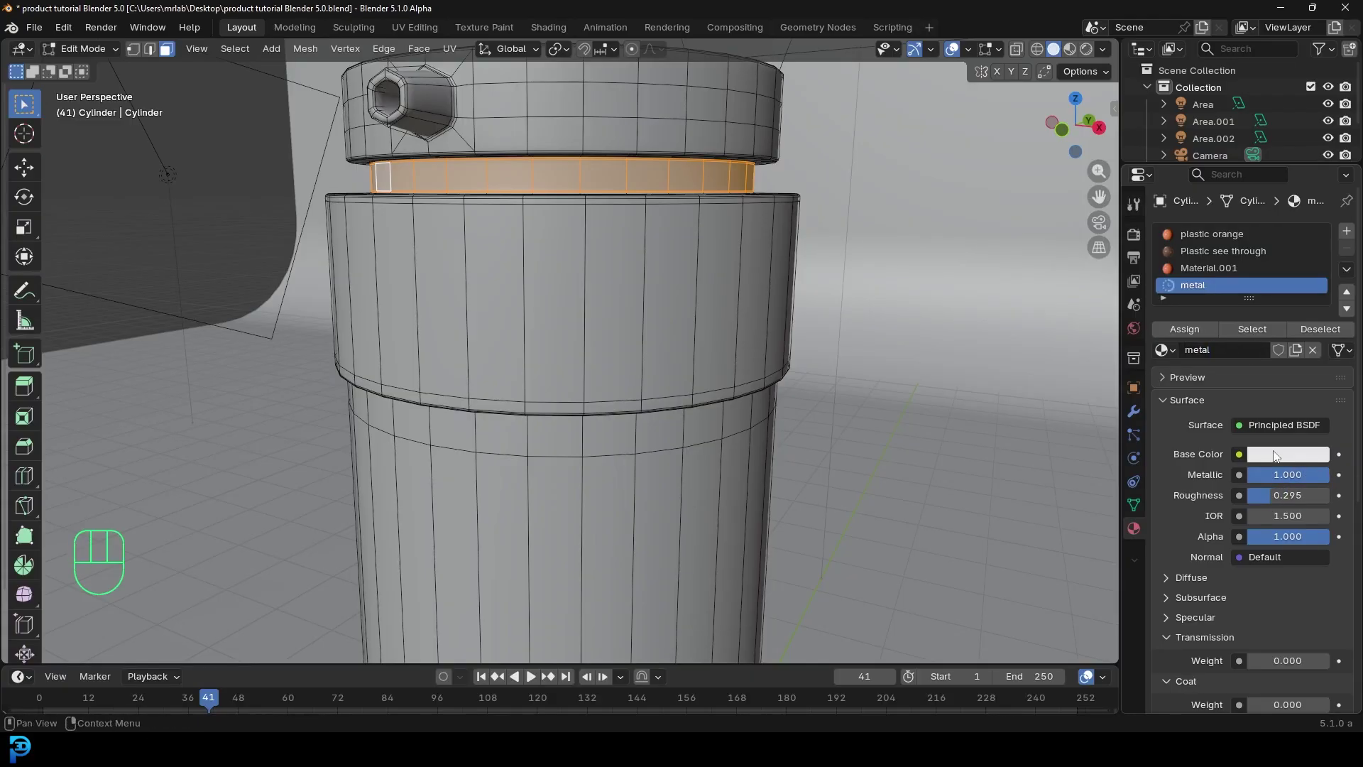
left_click(1287, 453)
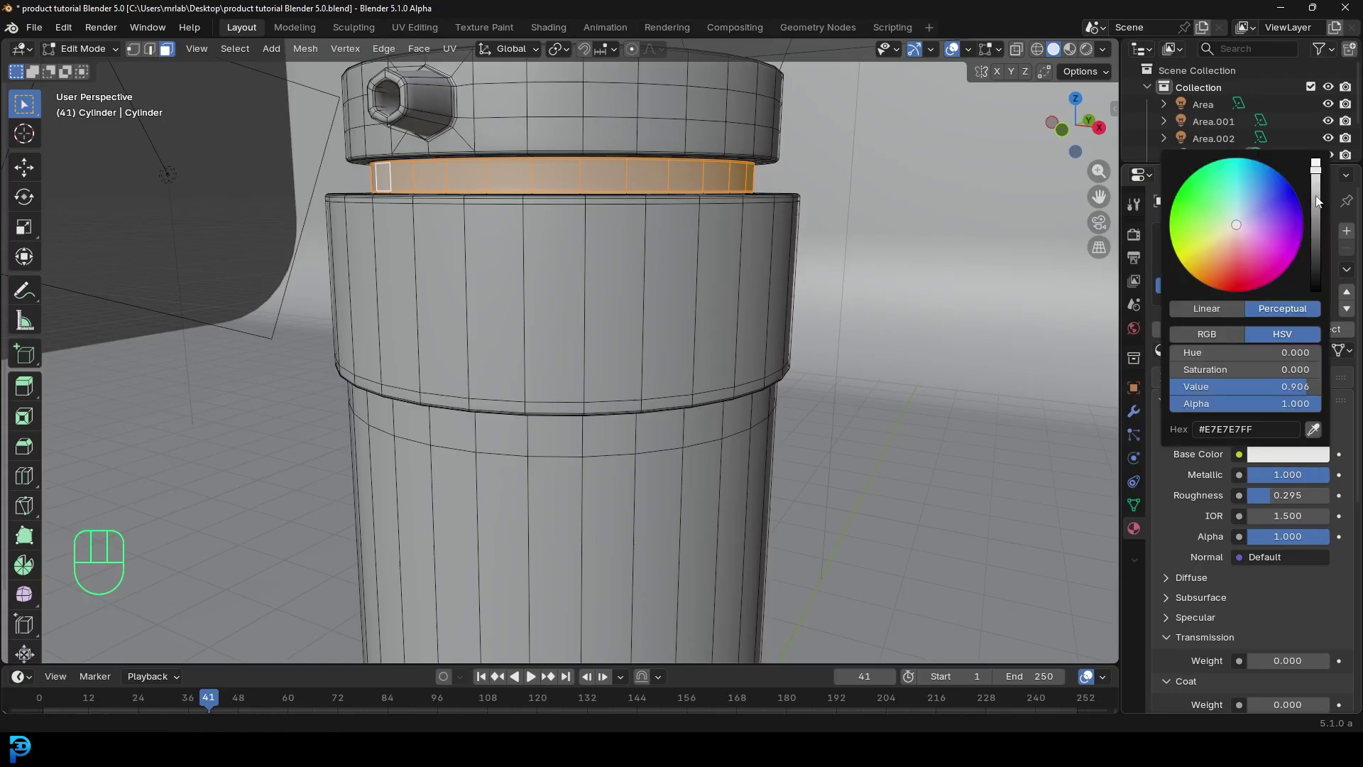
left_click_drag(1317, 201, 1307, 195)
middle_click_drag(781, 319, 572, 307)
In Rendered shading, rename Material.001 to 'liquid'.
key("z")
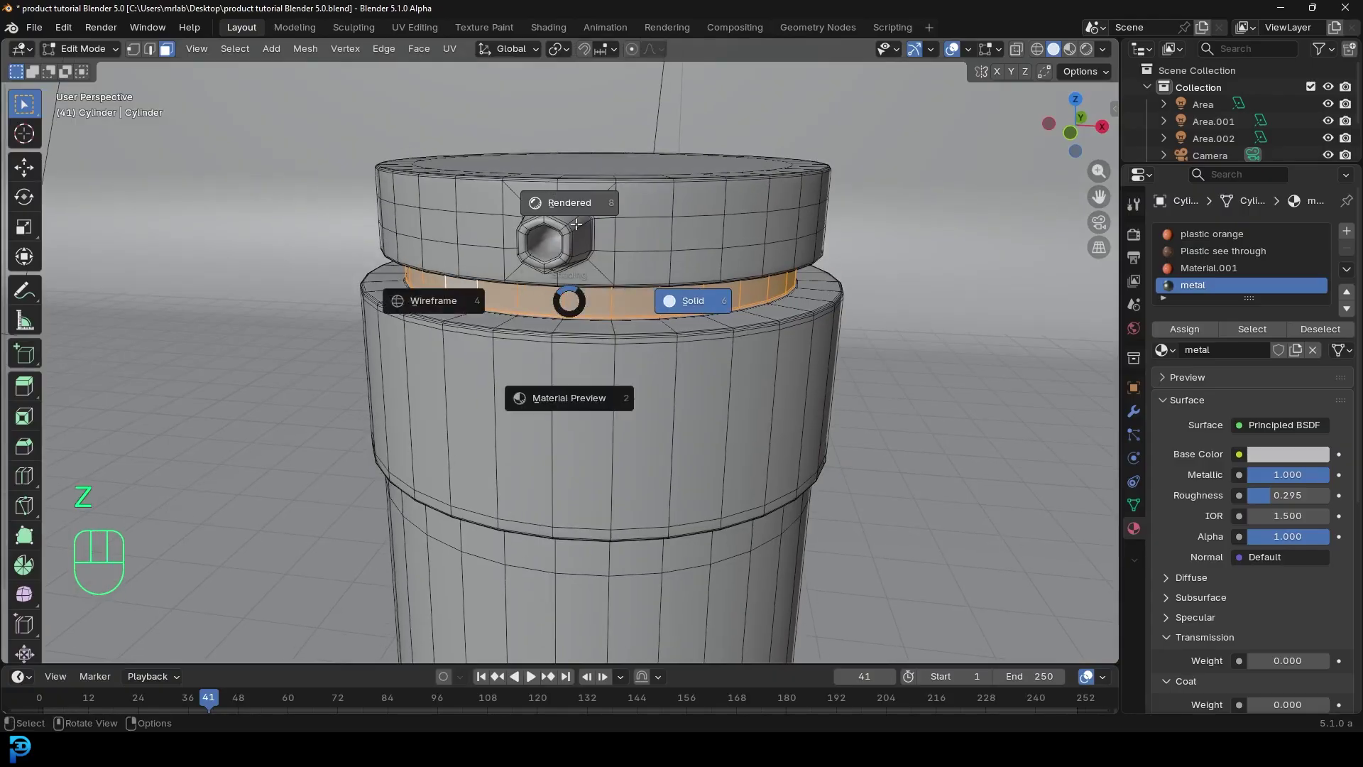
left_click(606, 355)
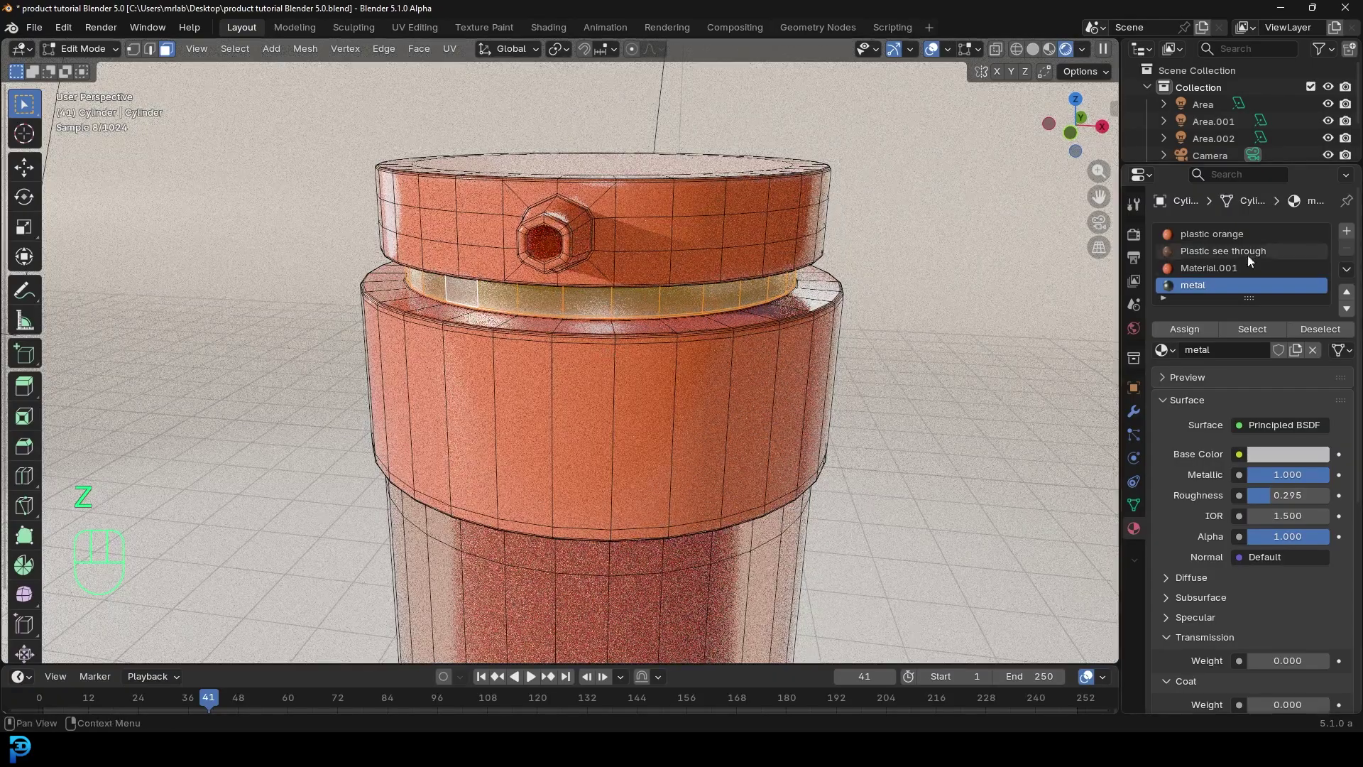
left_click(1211, 270)
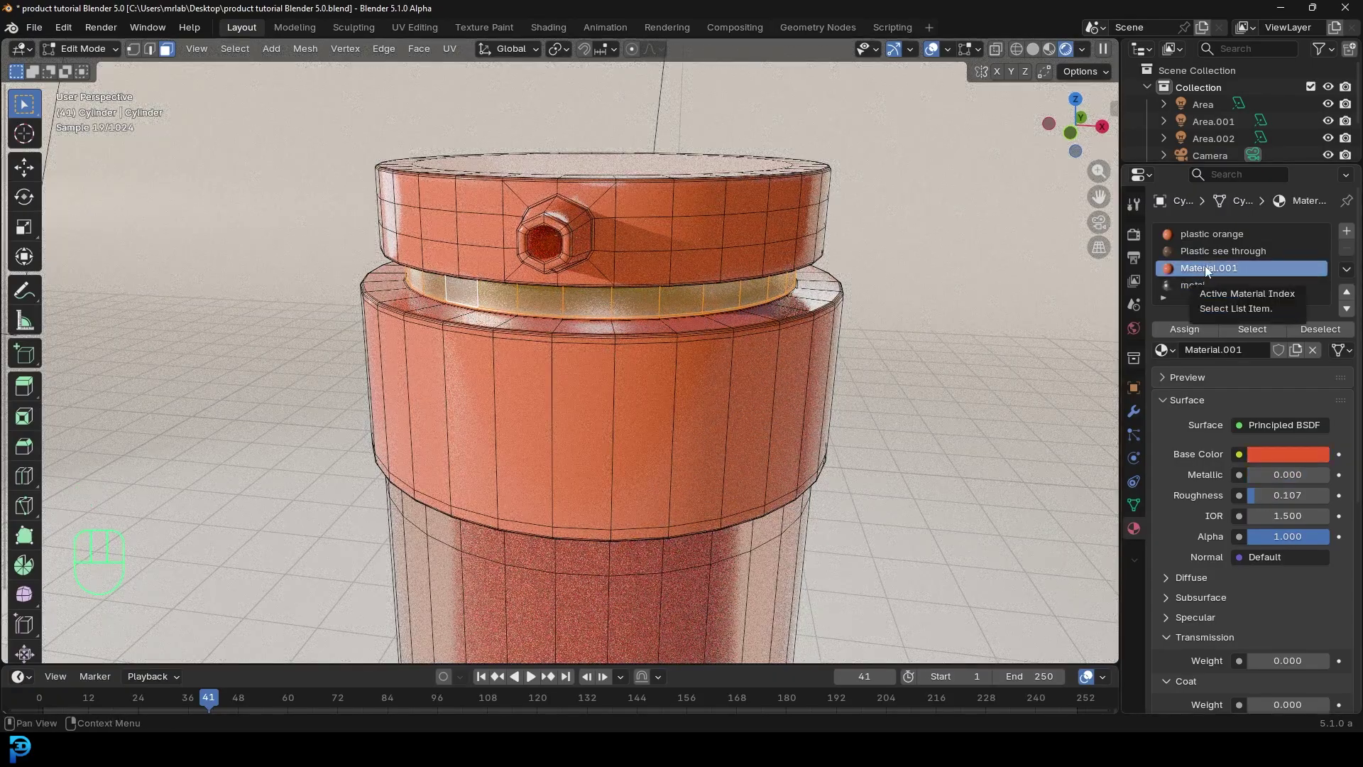
left_click(1199, 350)
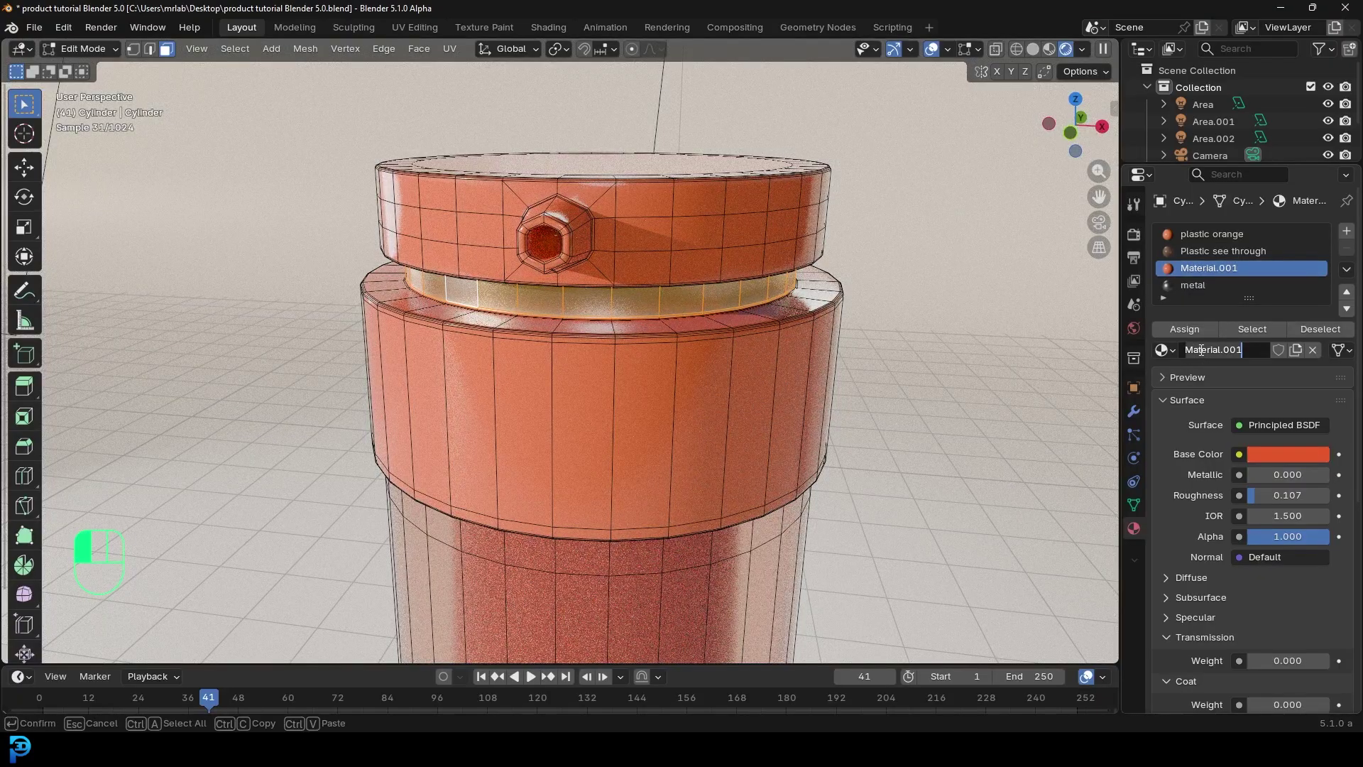
type("liqu")
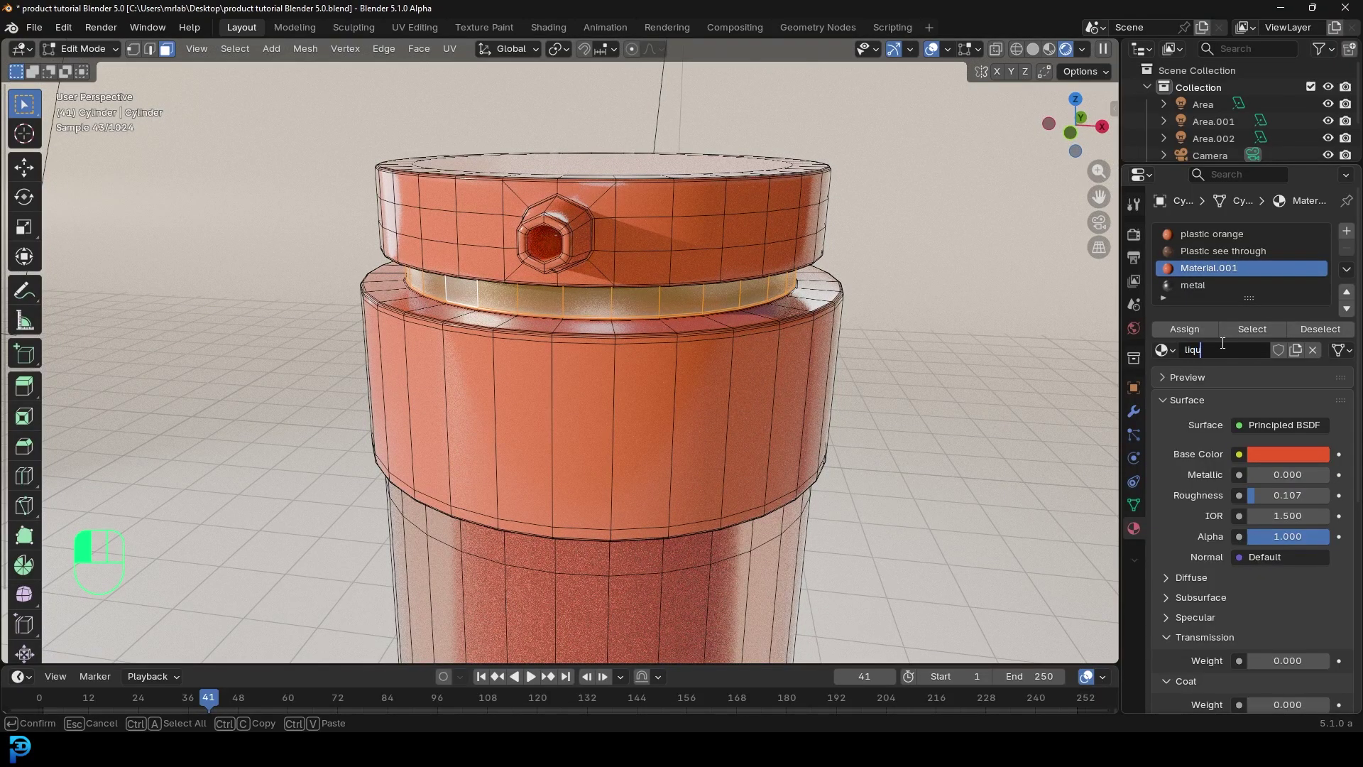
type("id")
key("Return")
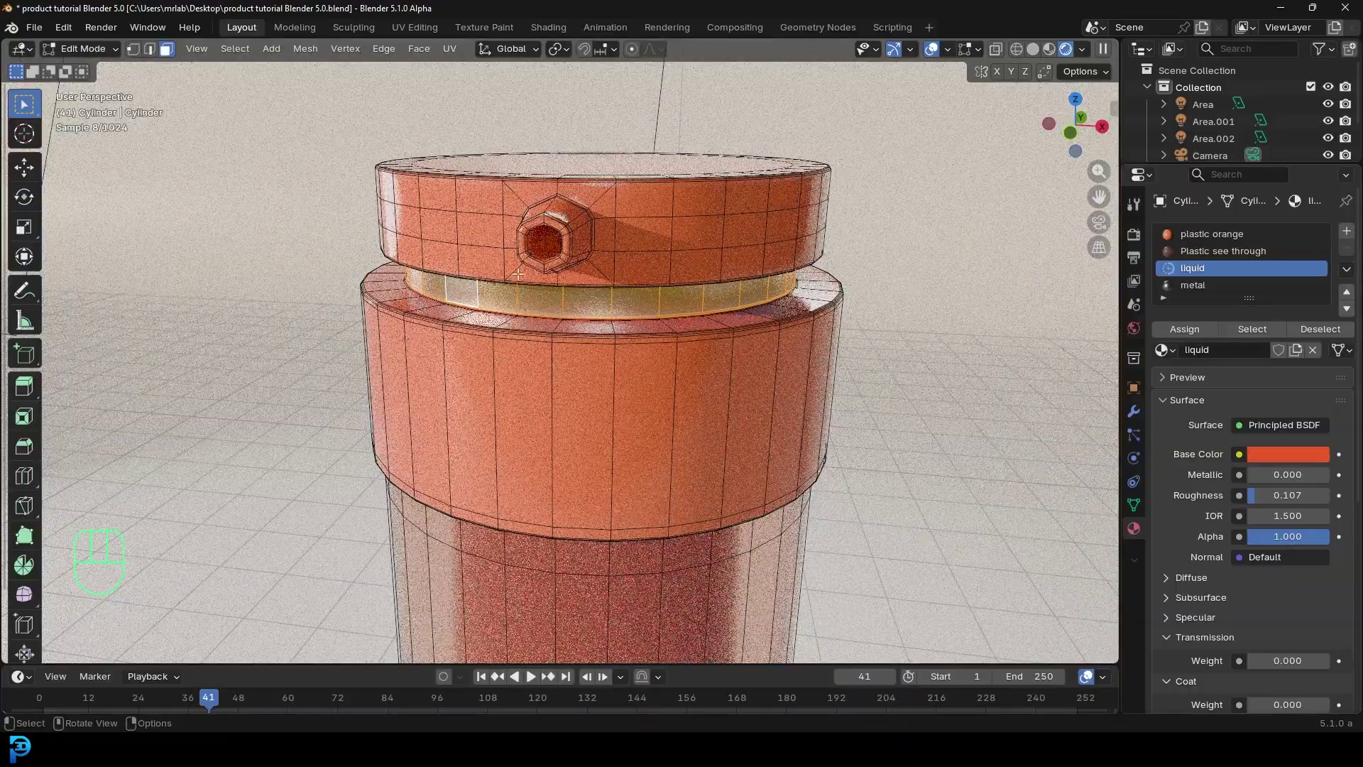
Return to Object Mode and frame the bottle through the scene camera.
scroll(518, 274, "down", 5)
key("Tab")
middle_click_drag(603, 331, 518, 267)
key("KP_0")
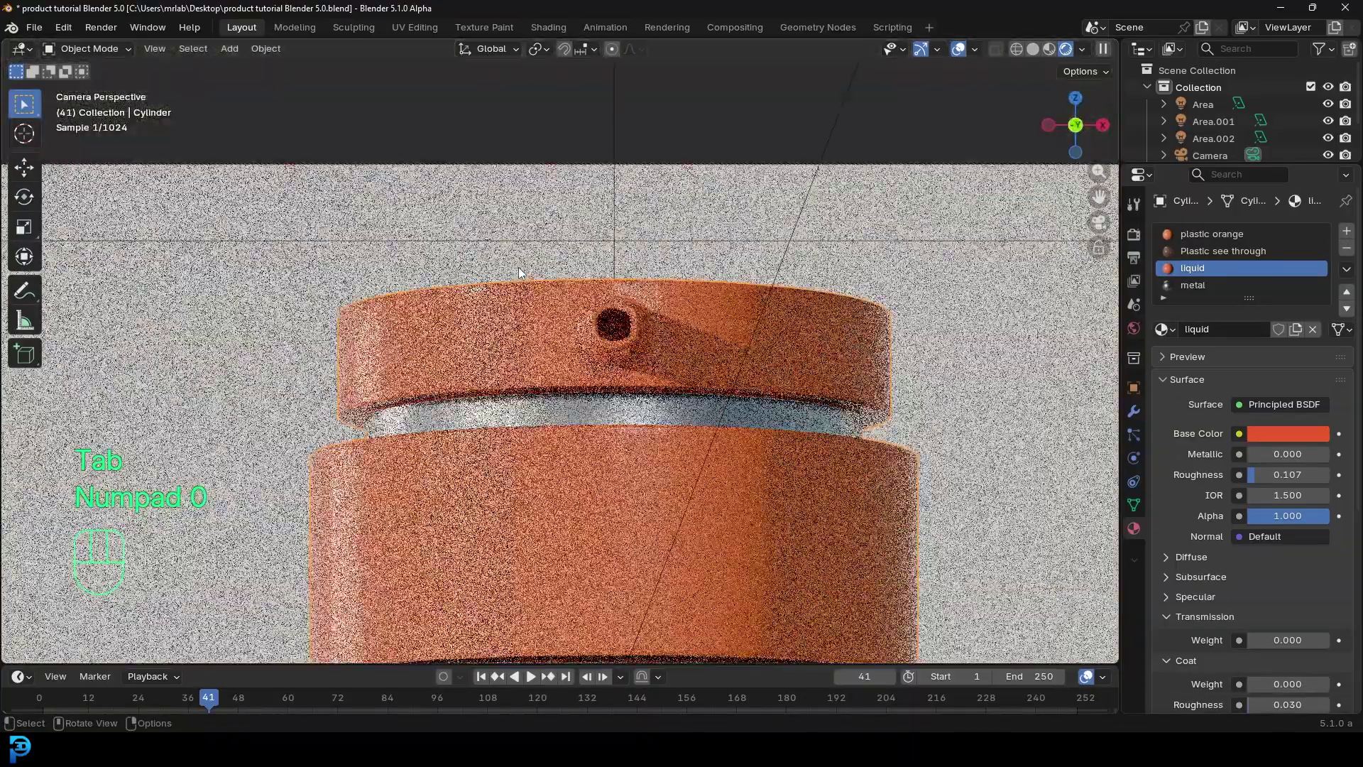
scroll(518, 267, "down", 4)
middle_click_drag(604, 440, 604, 107, "shift")
Switch back to Solid shading and save product tutorial Blender 5.0.blend.
key("z")
left_click(757, 197)
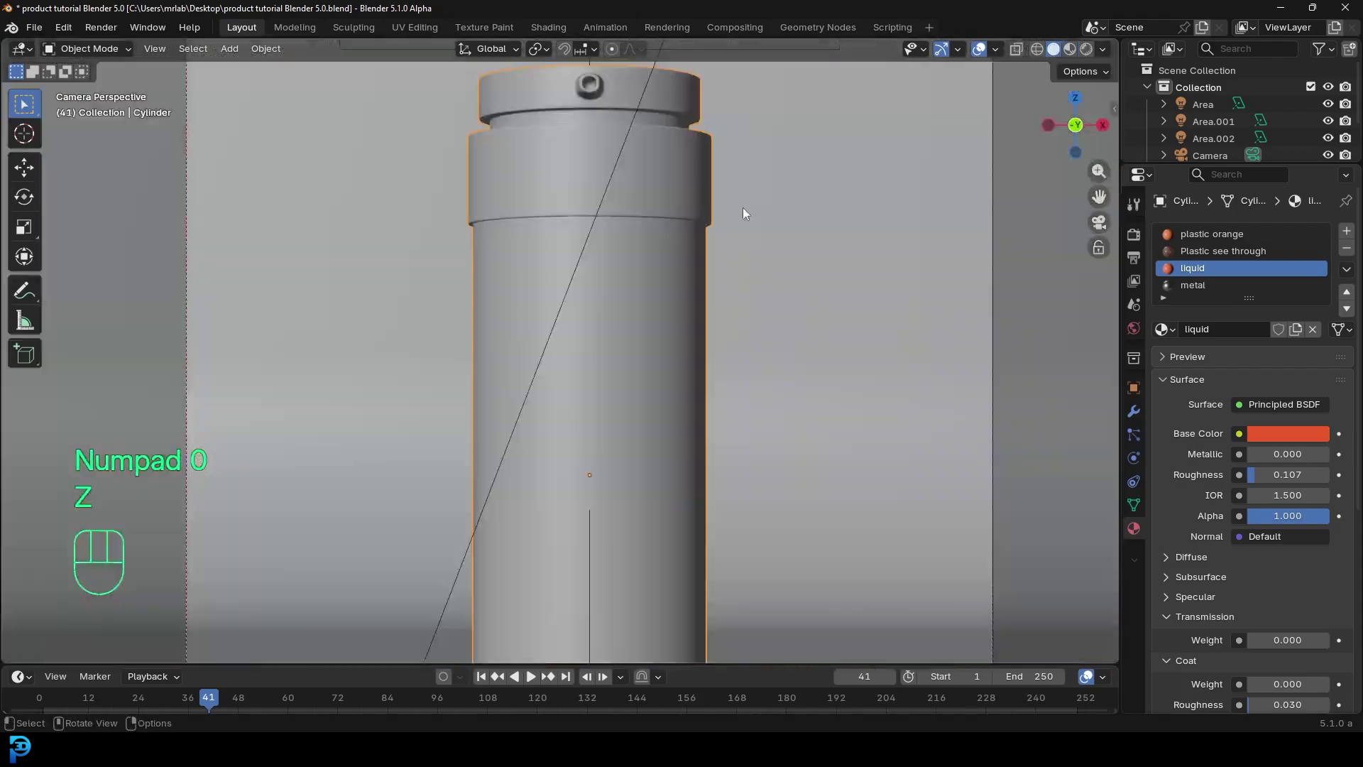
scroll(573, 359, "down", 5)
scroll(611, 328, "up", 2, "ctrl")
key("ctrl+s")
key("ctrl+s")
scroll(618, 362, "up", 1, "shift")
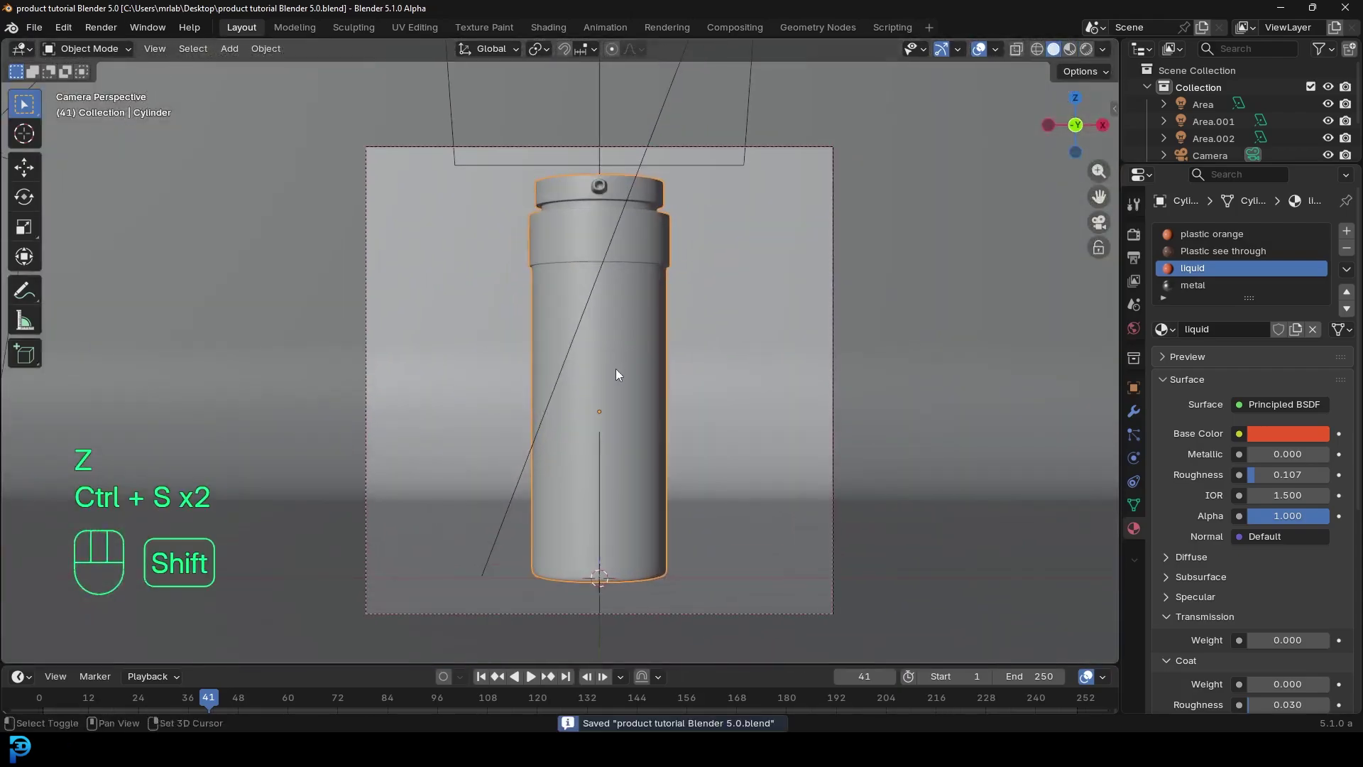
middle_click_drag(617, 362, 635, 338, "shift")
left_click(98, 28)
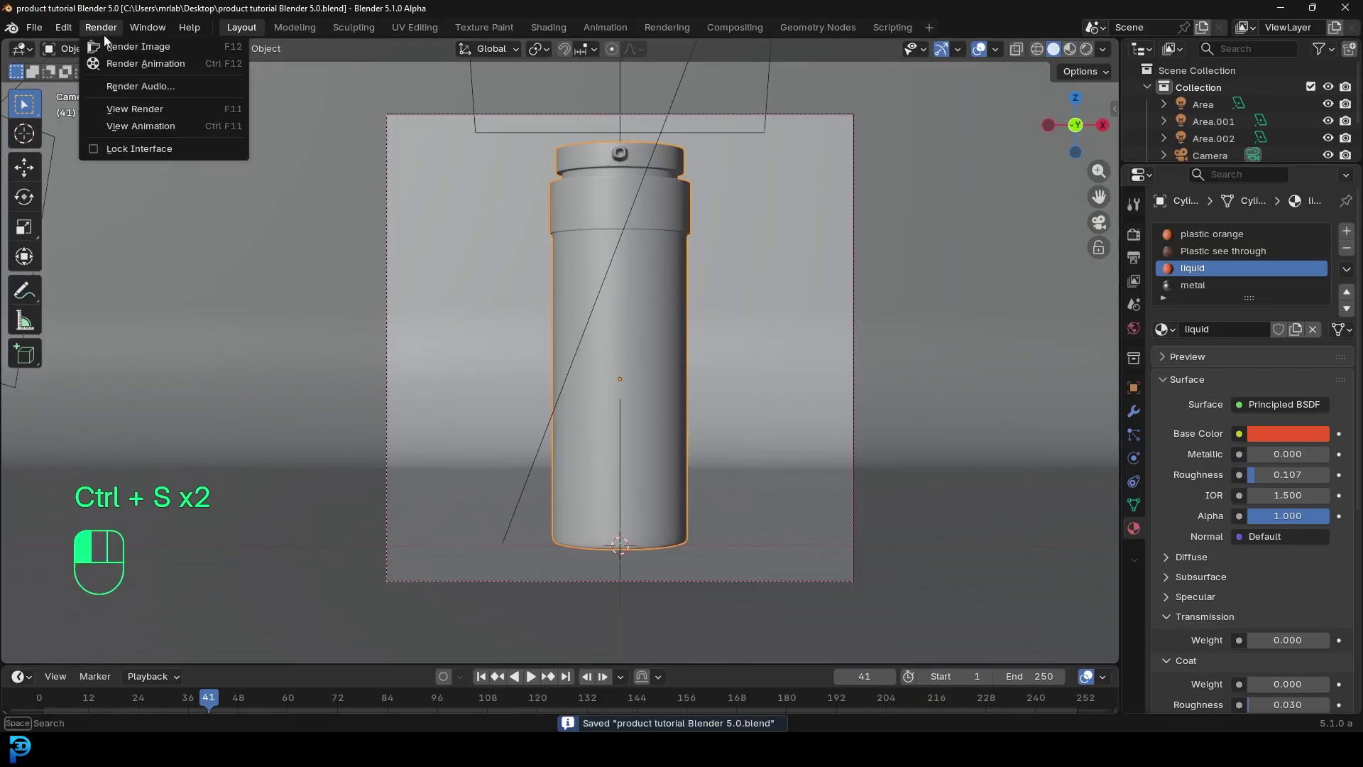
Render the final image with Render Image and pan around the result to inspect the bottle.
left_click(156, 45)
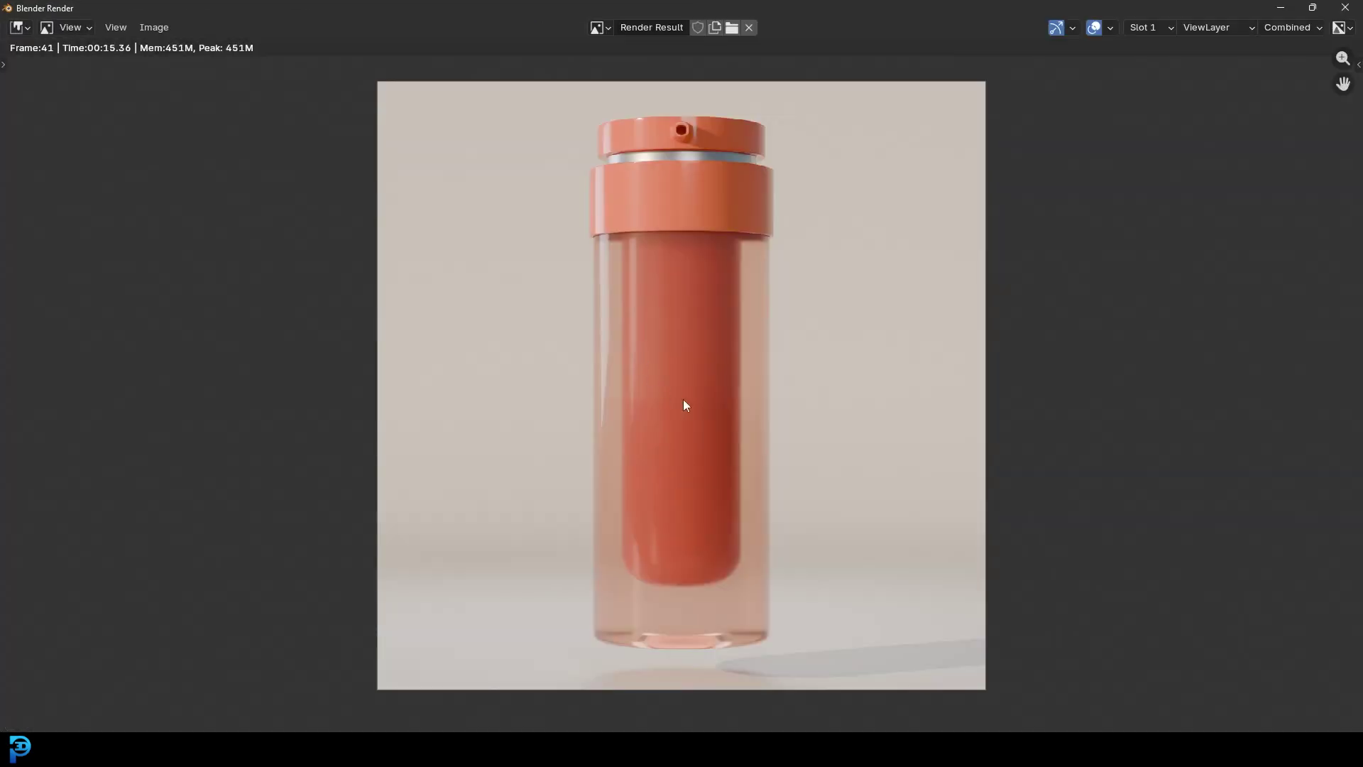
scroll(683, 398, "up", 5)
middle_click_drag(713, 512, 674, 121)
scroll(638, 558, "down", 2)
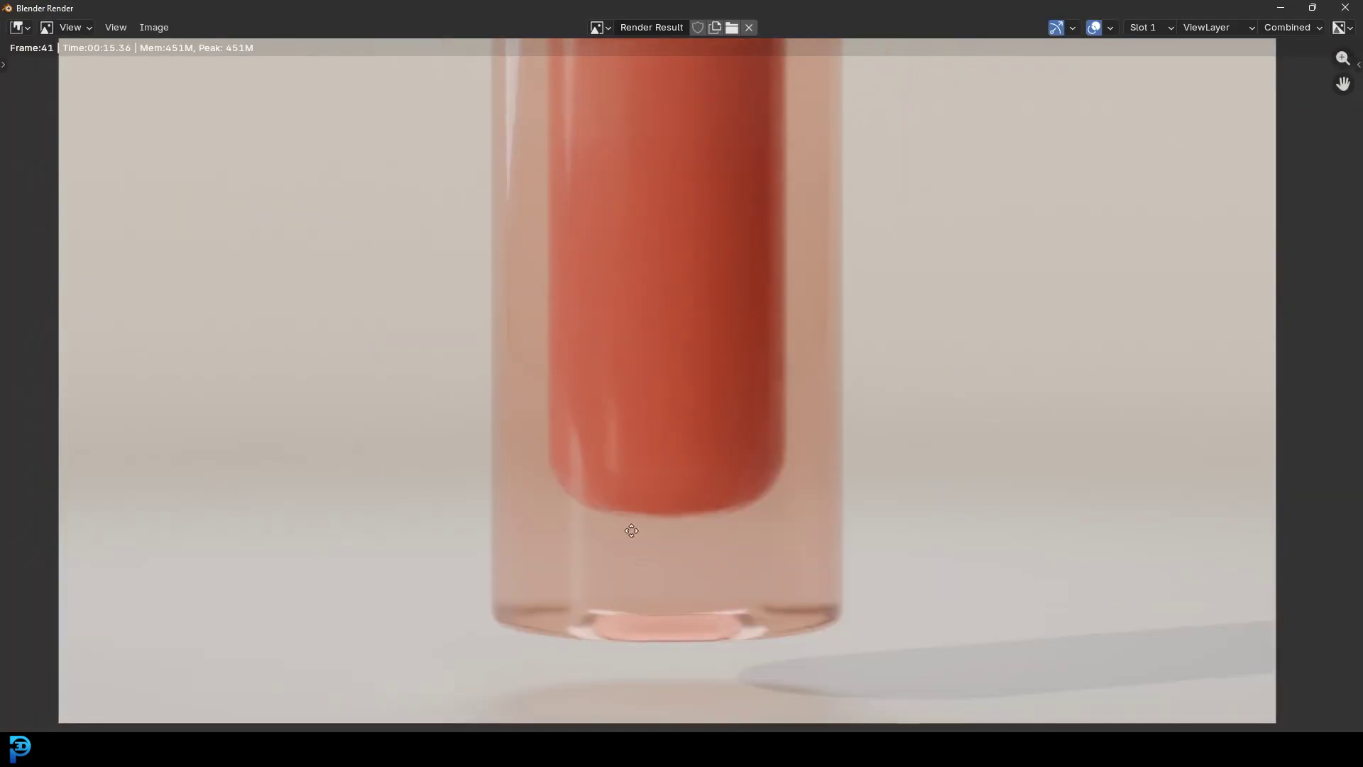
scroll(638, 559, "up", 4)
scroll(302, 462, "down", 4)
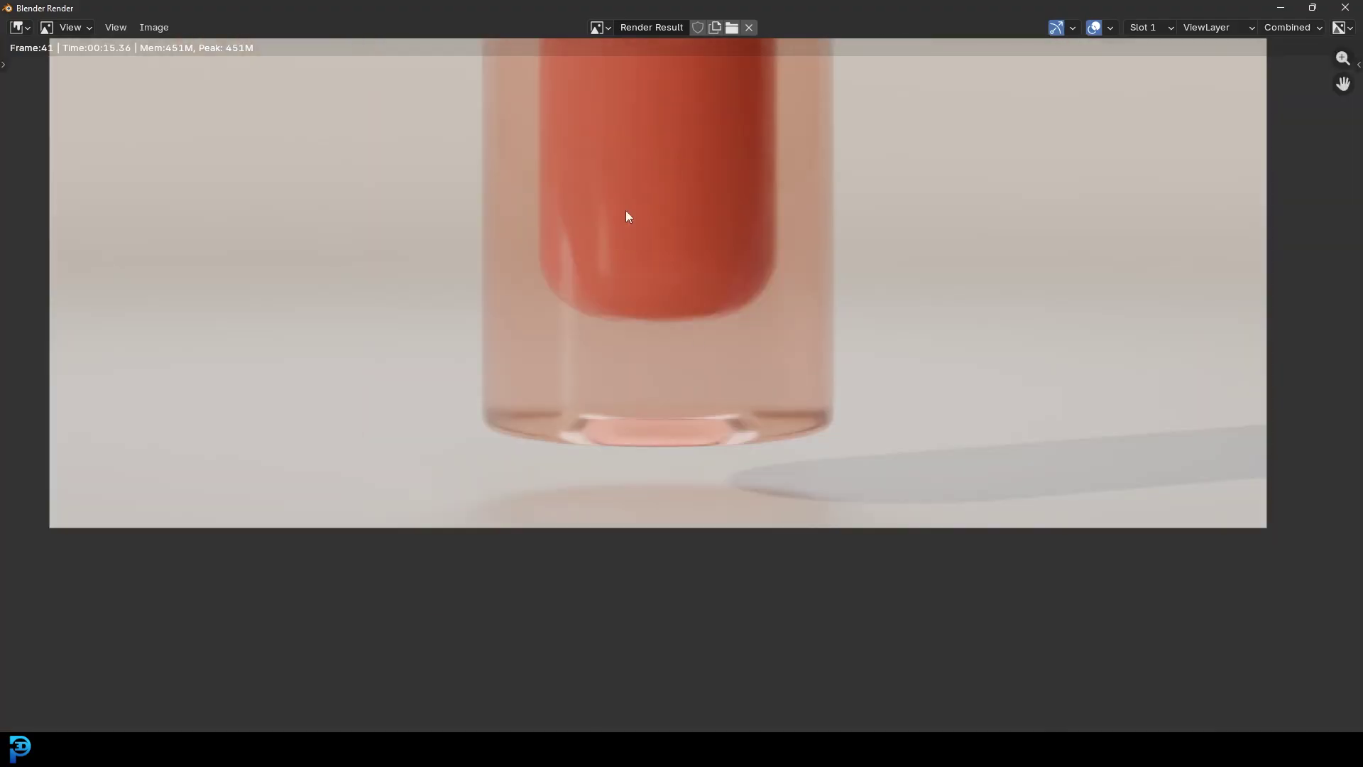
middle_click_drag(624, 237, 618, 533)
scroll(631, 291, "down", 2)
middle_click_drag(631, 291, 596, 468)
scroll(581, 348, "up", 2)
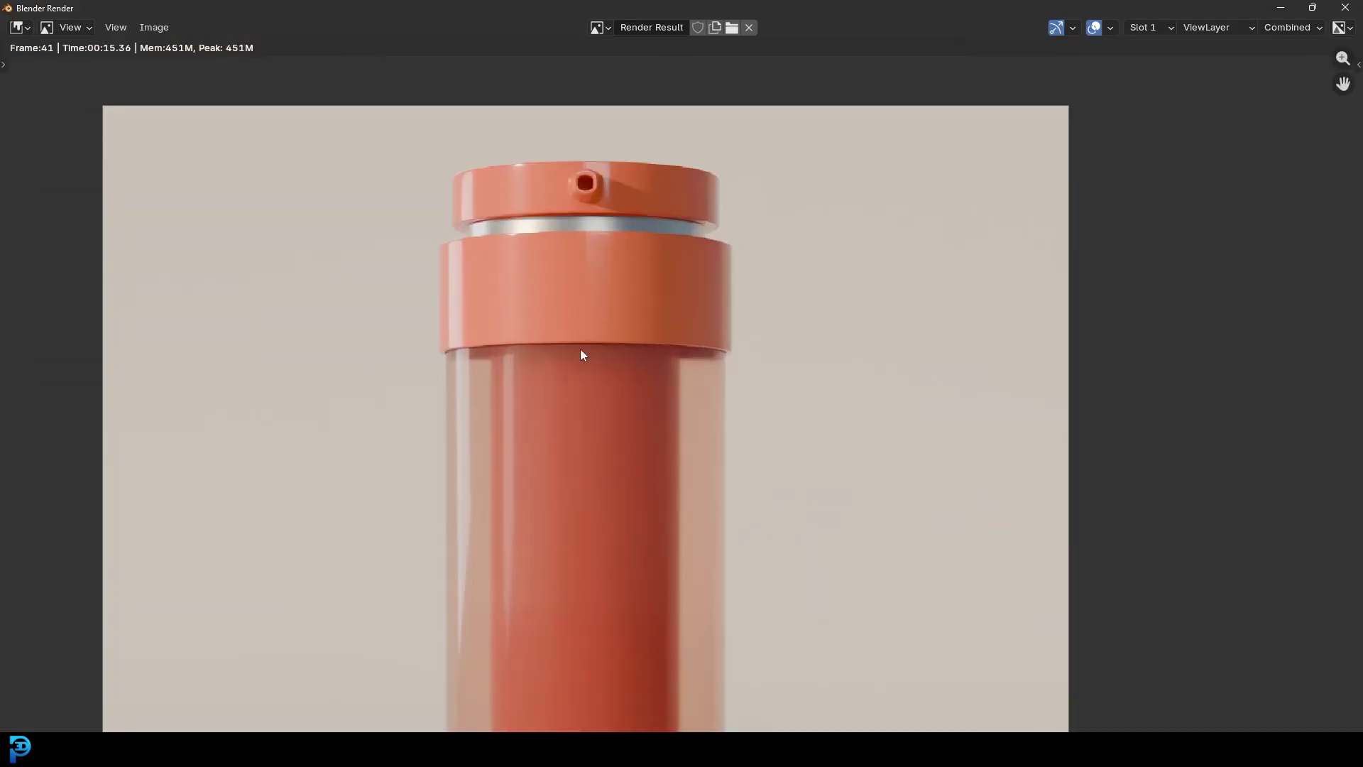
scroll(560, 358, "down", 3)
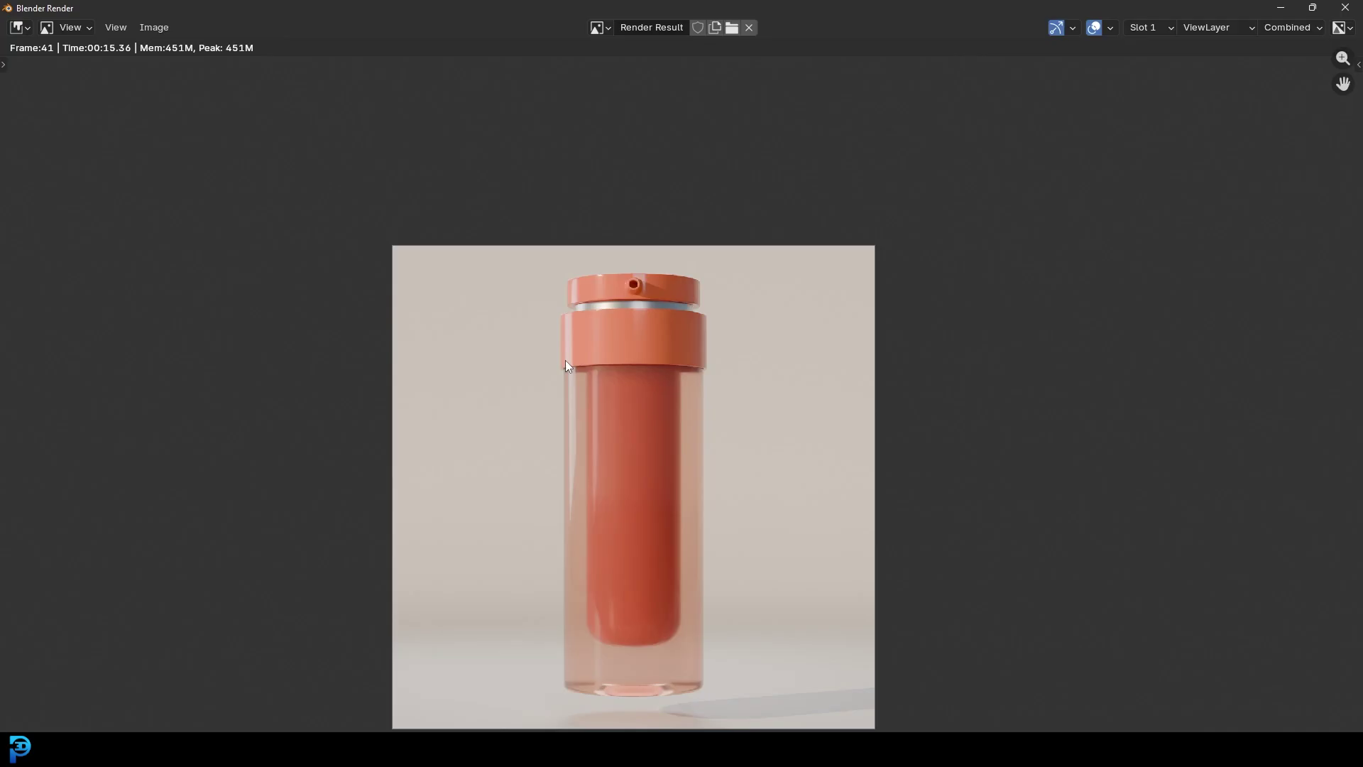
Zoom and pan the GIMP canvas over the BLENDER JUICE heading and ALWAYS FRESH line.
scroll(624, 525, "down", 2)
middle_click_drag(624, 525, 641, 415)
scroll(654, 364, "up", 2)
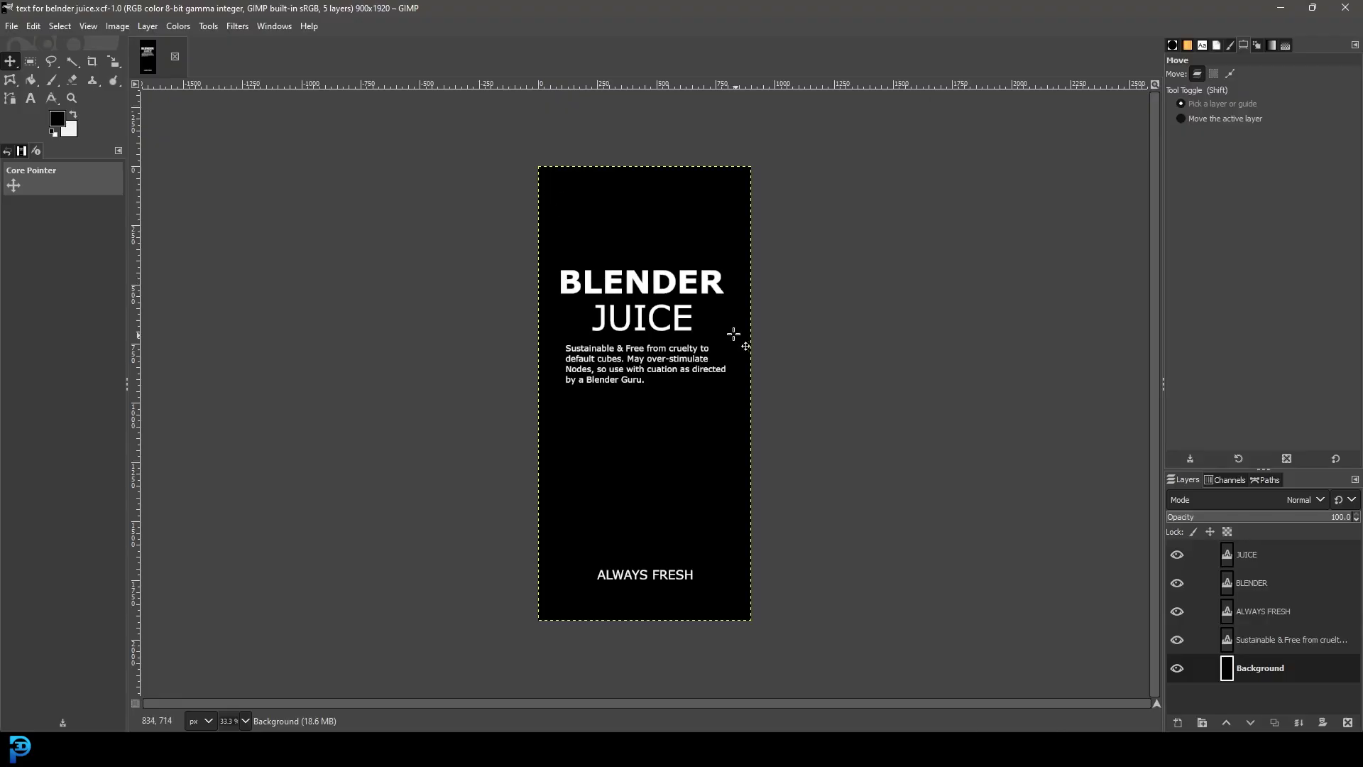
scroll(724, 348, "up", 1, "ctrl")
middle_click_drag(568, 205, 591, 277)
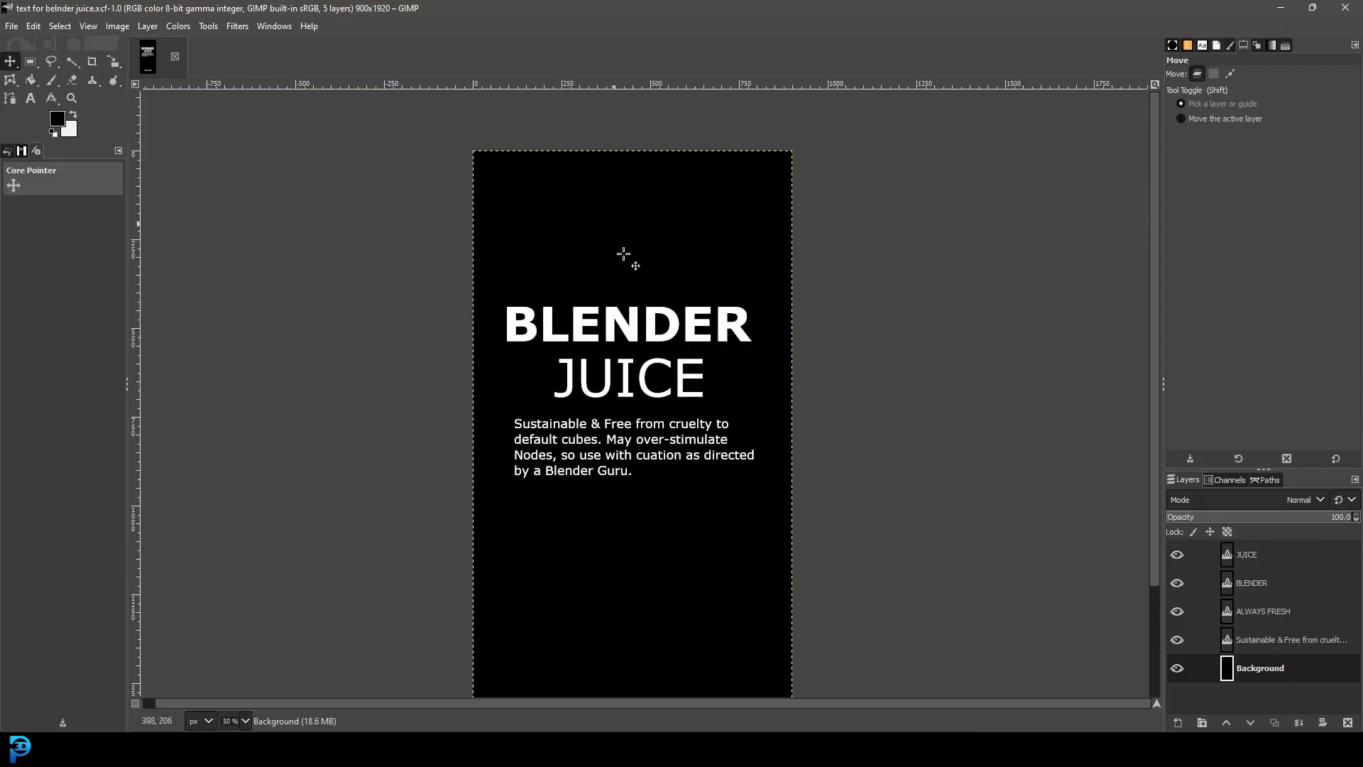
middle_click_drag(636, 503, 633, 350)
scroll(633, 435, "down", 1, "ctrl")
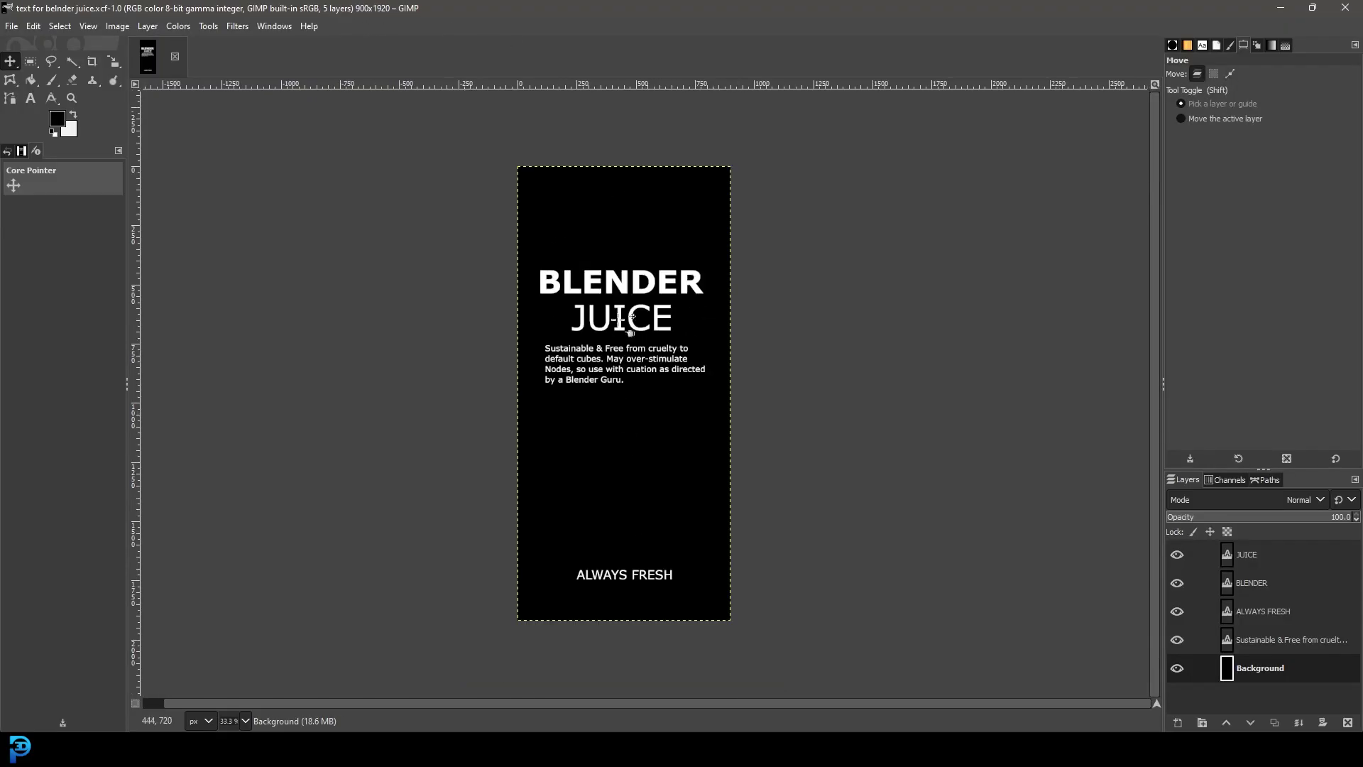
scroll(616, 295, "up", 4, "ctrl")
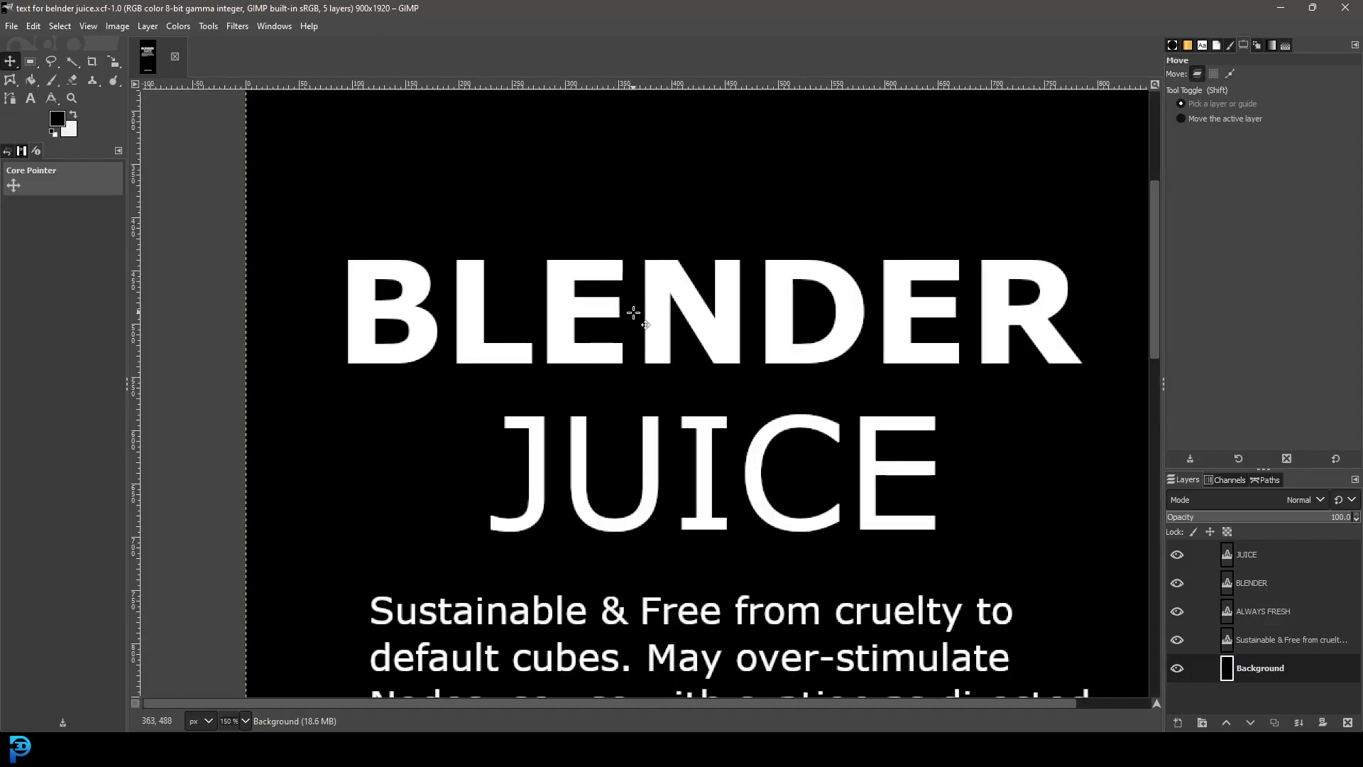
Make the JUICE text layer active and click it on the canvas with the Move tool.
left_click(1270, 565)
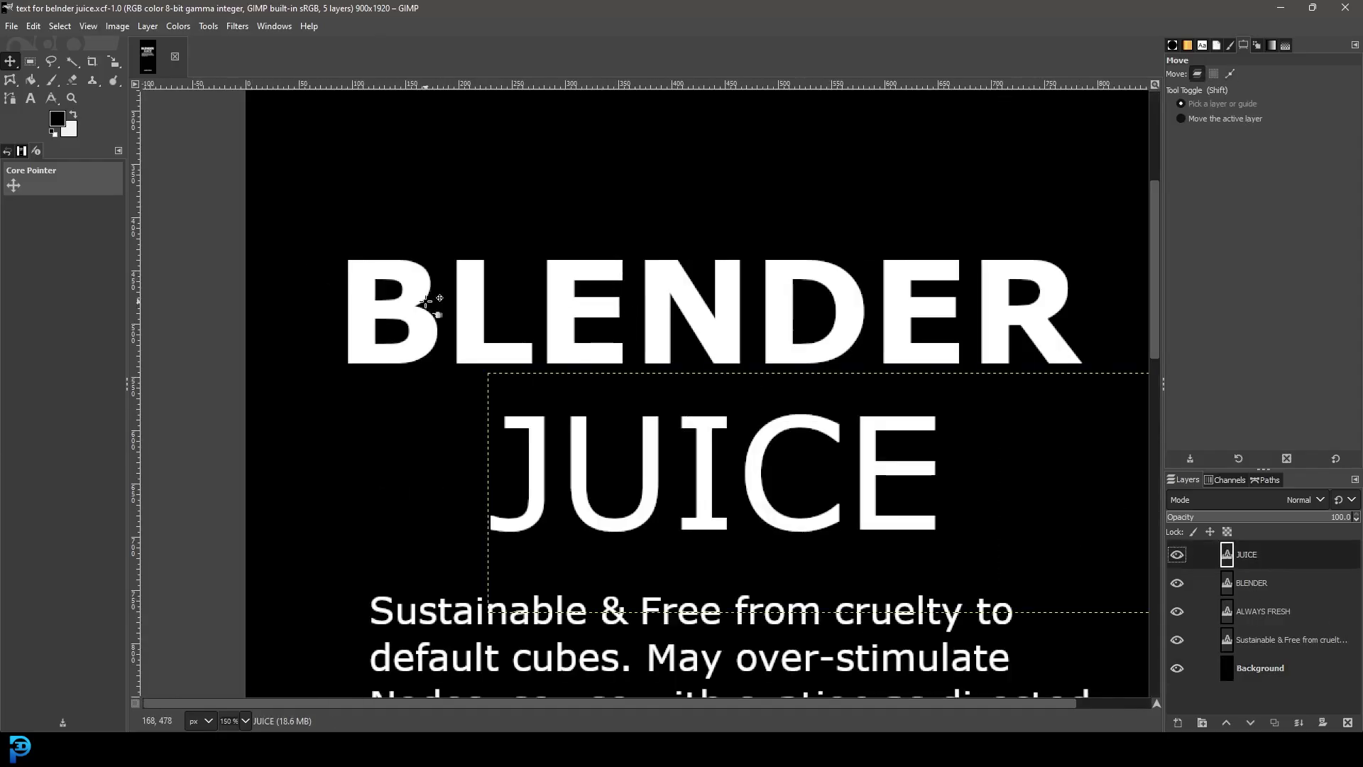
scroll(525, 328, "down", 3)
scroll(633, 502, "down", 5, "ctrl")
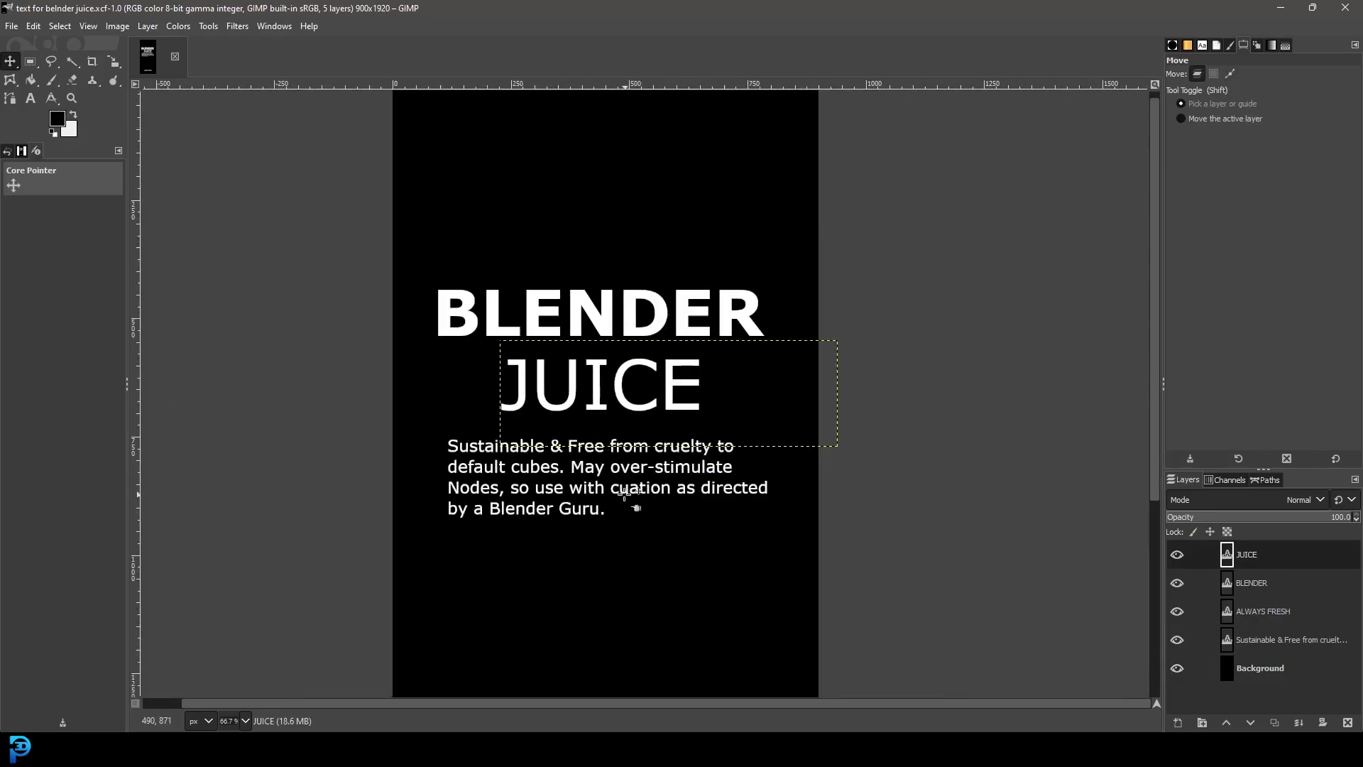
scroll(602, 402, "up", 5, "ctrl")
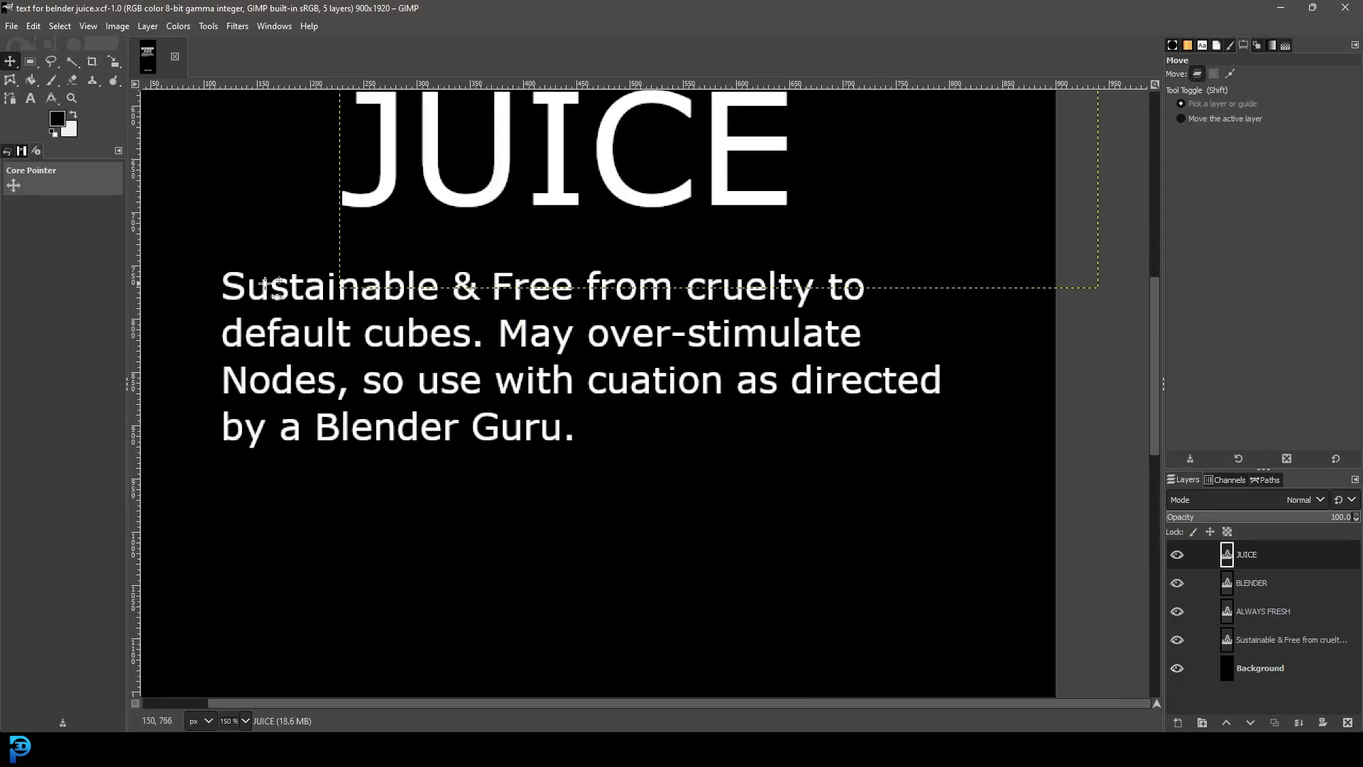
left_click(570, 401)
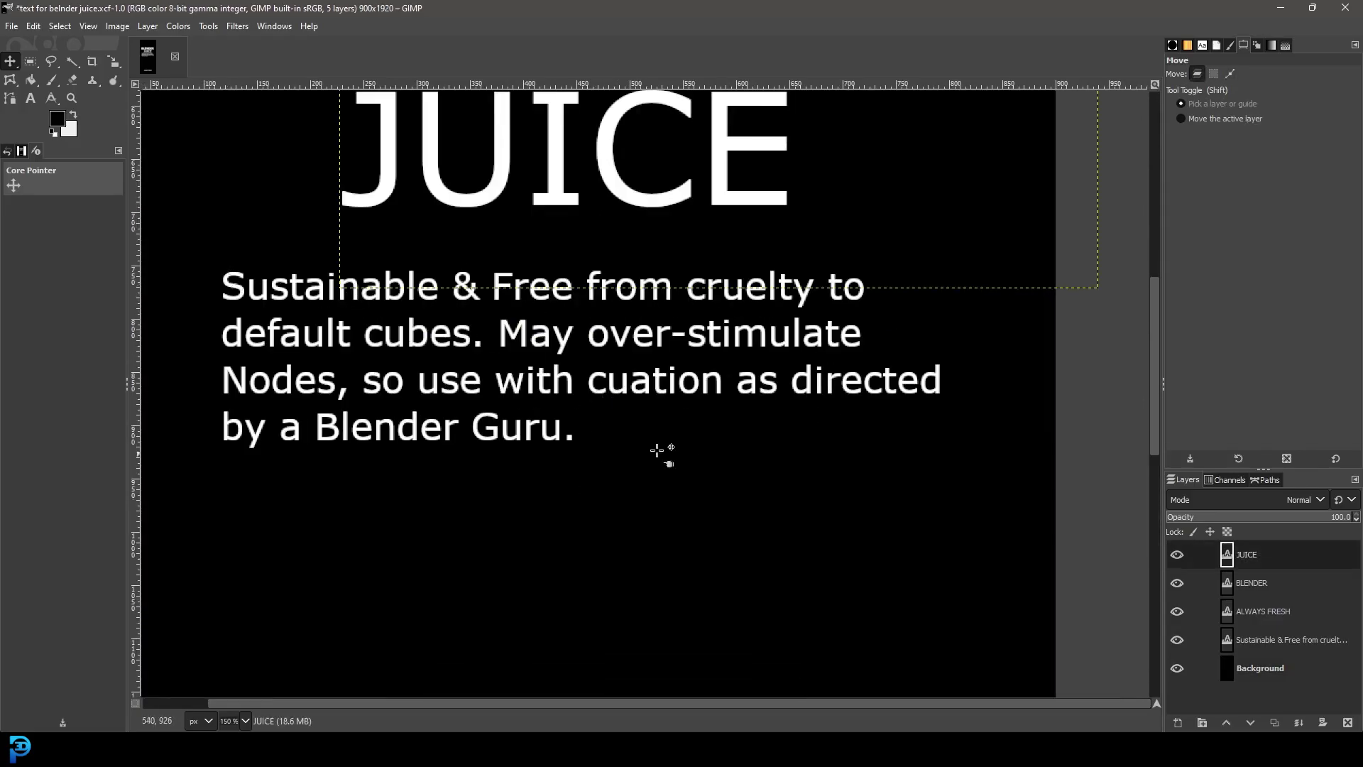
scroll(628, 544, "down", 5, "ctrl")
scroll(682, 551, "up", 5, "ctrl")
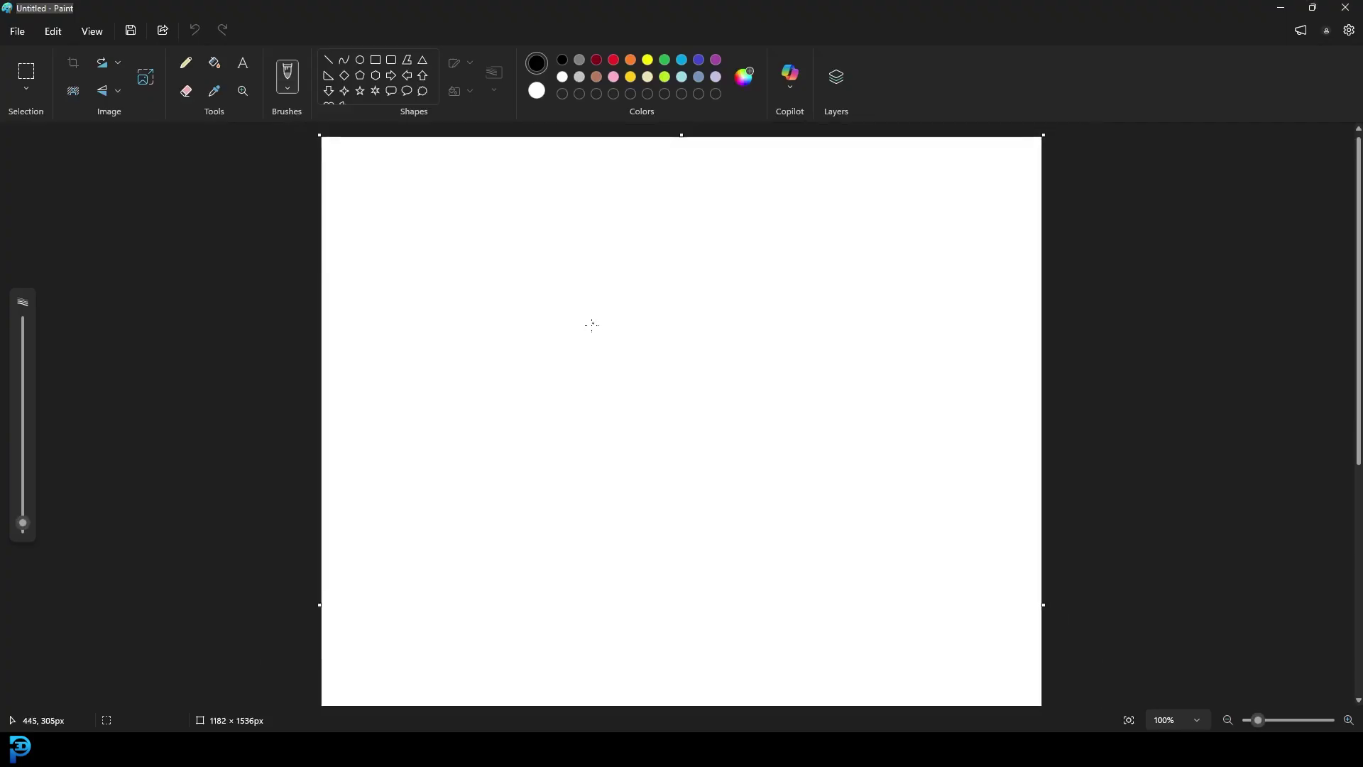
Start a new blank Paint image and narrow it to 720 x 1536 px.
left_click(24, 35)
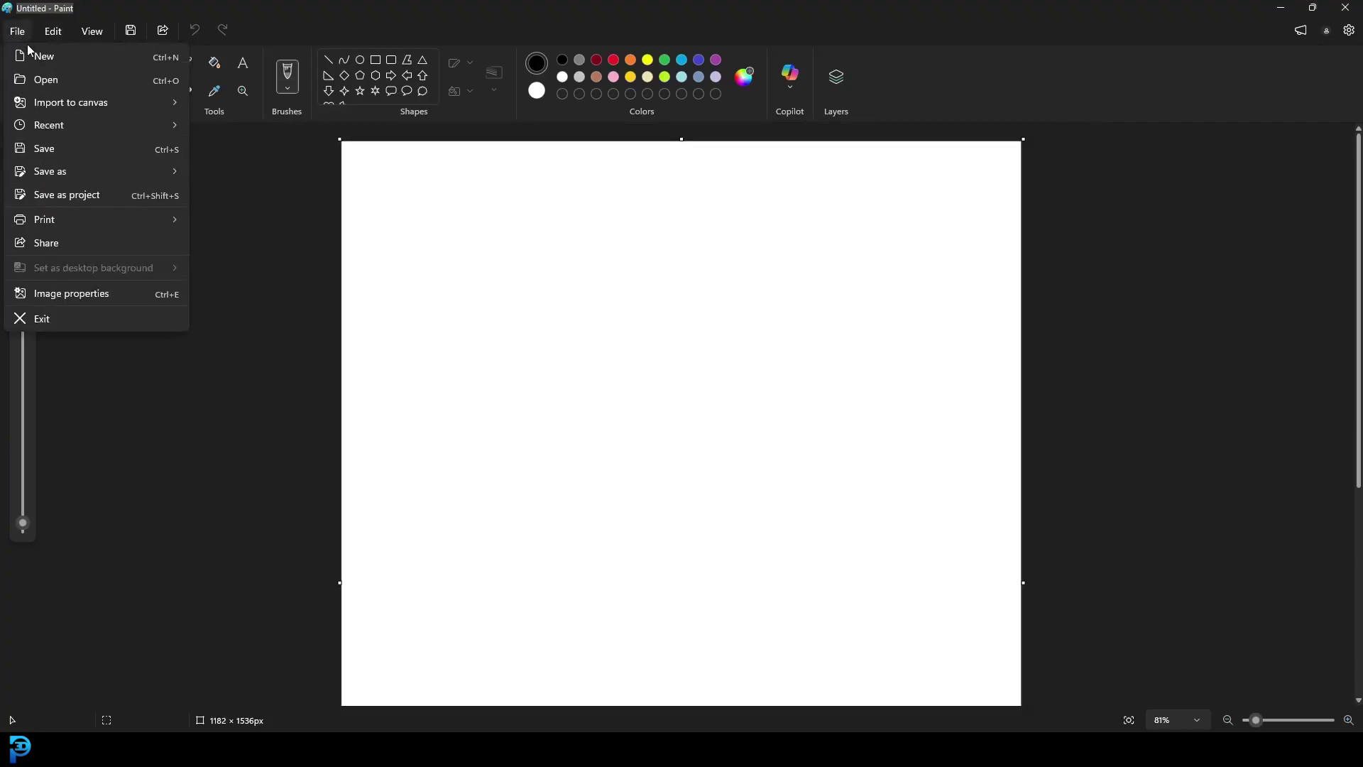
left_click(39, 57)
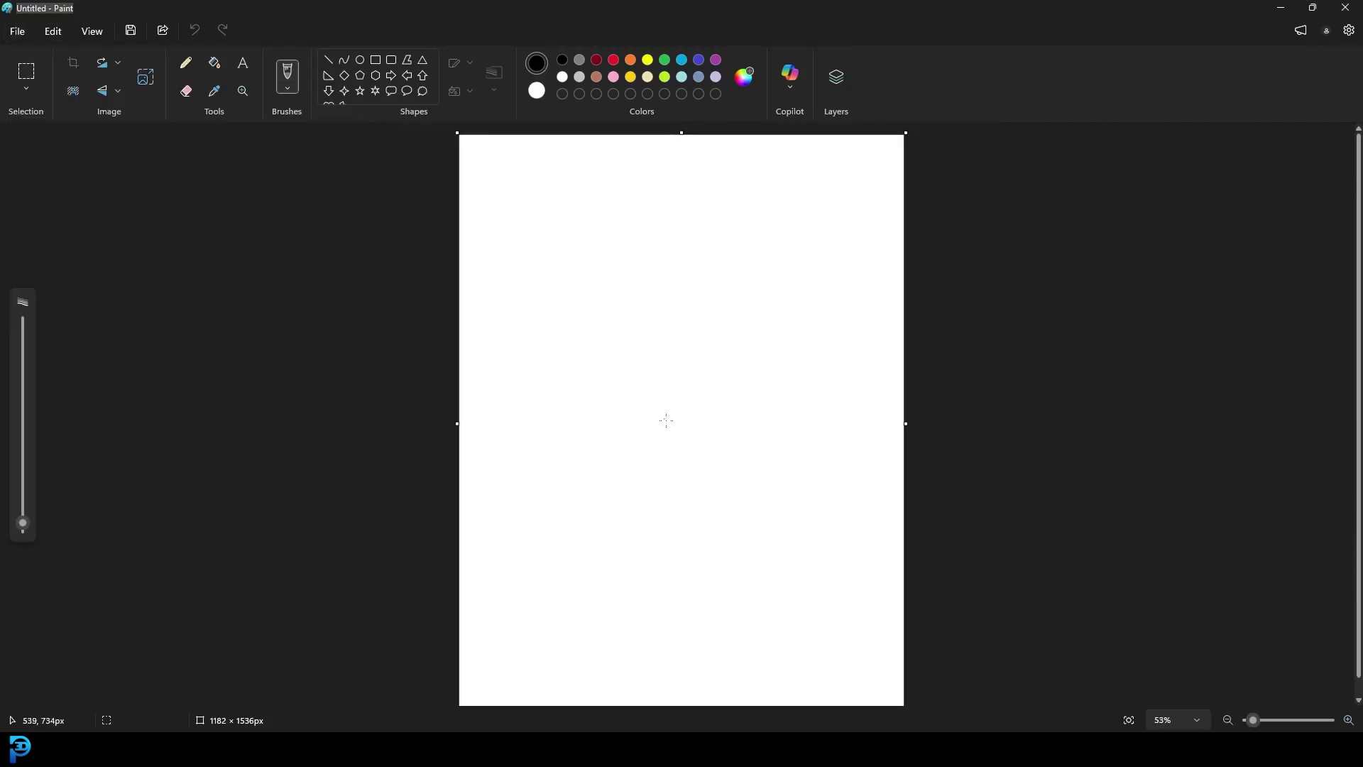
scroll(868, 441, "down", 3, "ctrl")
left_click_drag(845, 413, 717, 417)
Fill the canvas solid black, then ready the Text tool in white.
left_click(215, 63)
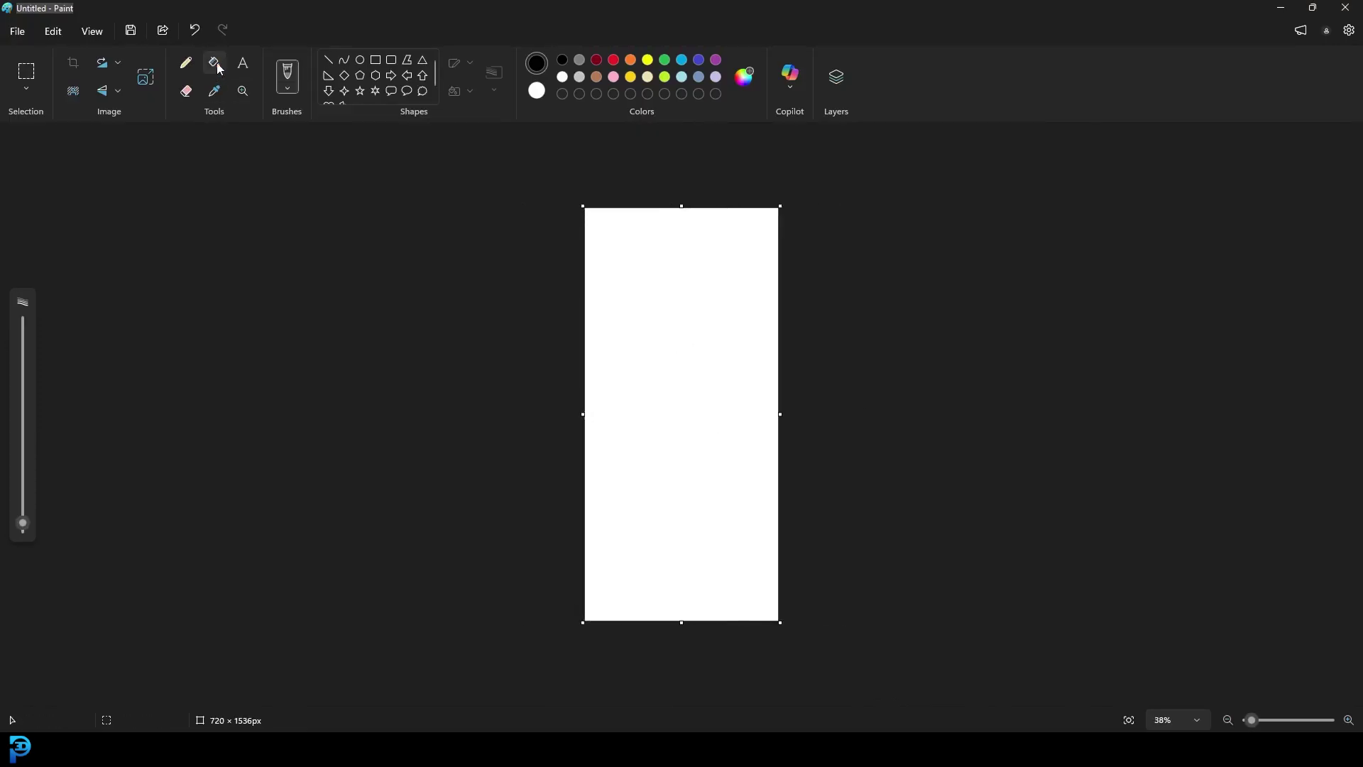
left_click(692, 298)
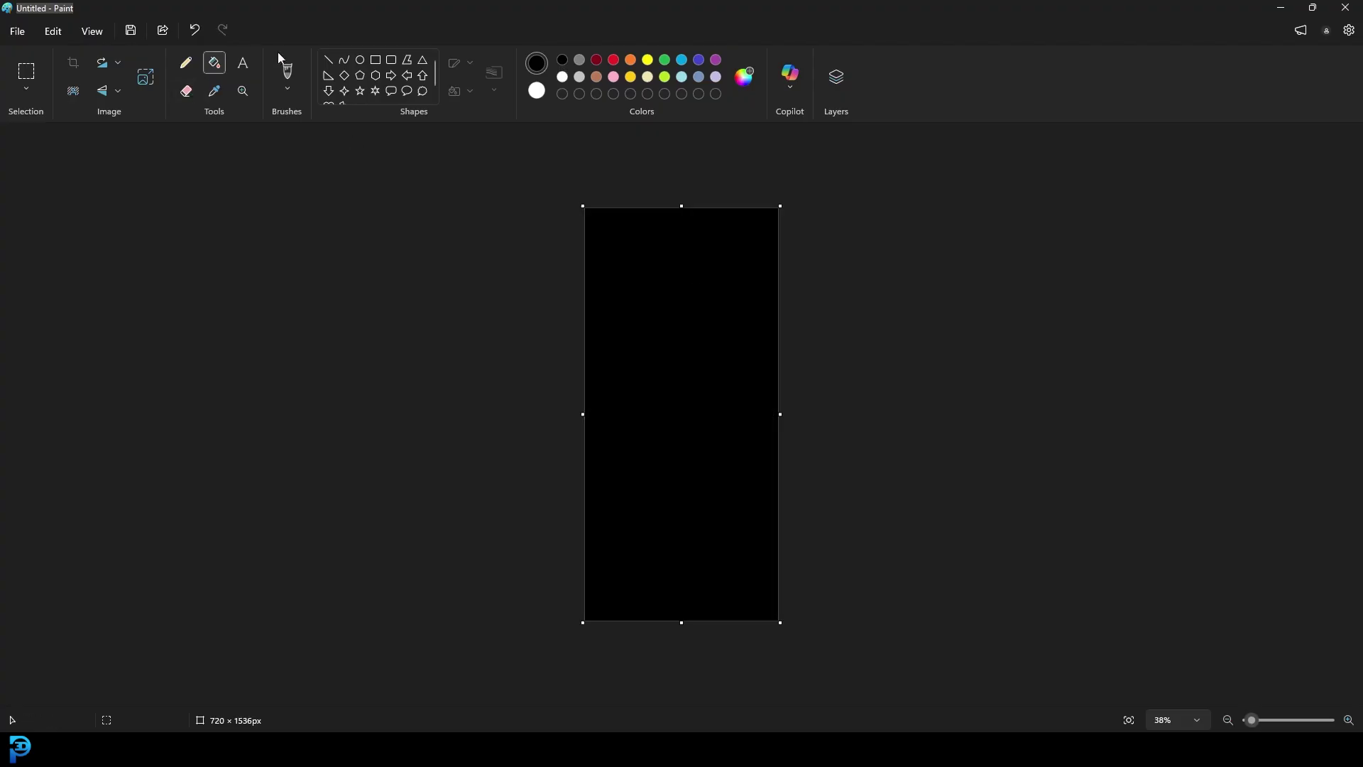
left_click(242, 63)
left_click(562, 76)
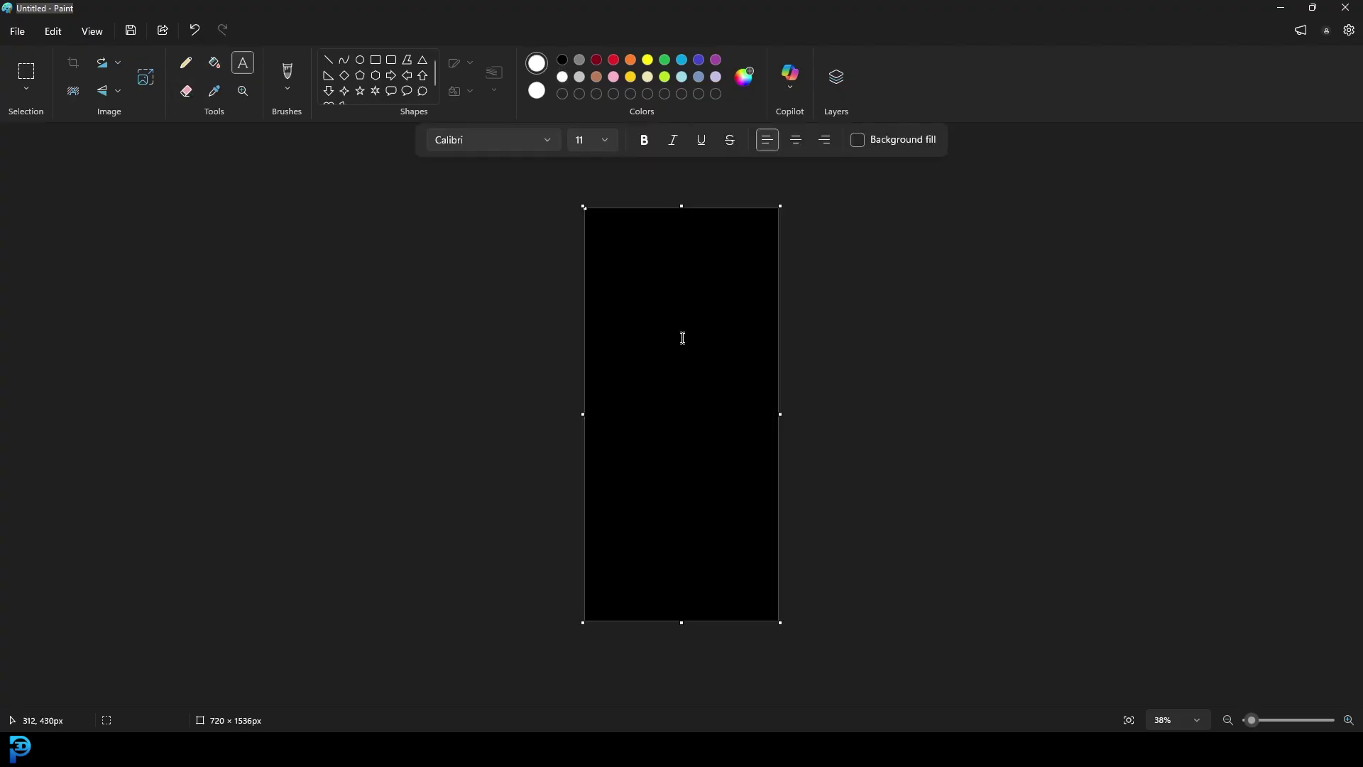
Type BLENDER in a text box near the top, sized 72 pt and bold.
left_click_drag(606, 244, 754, 285)
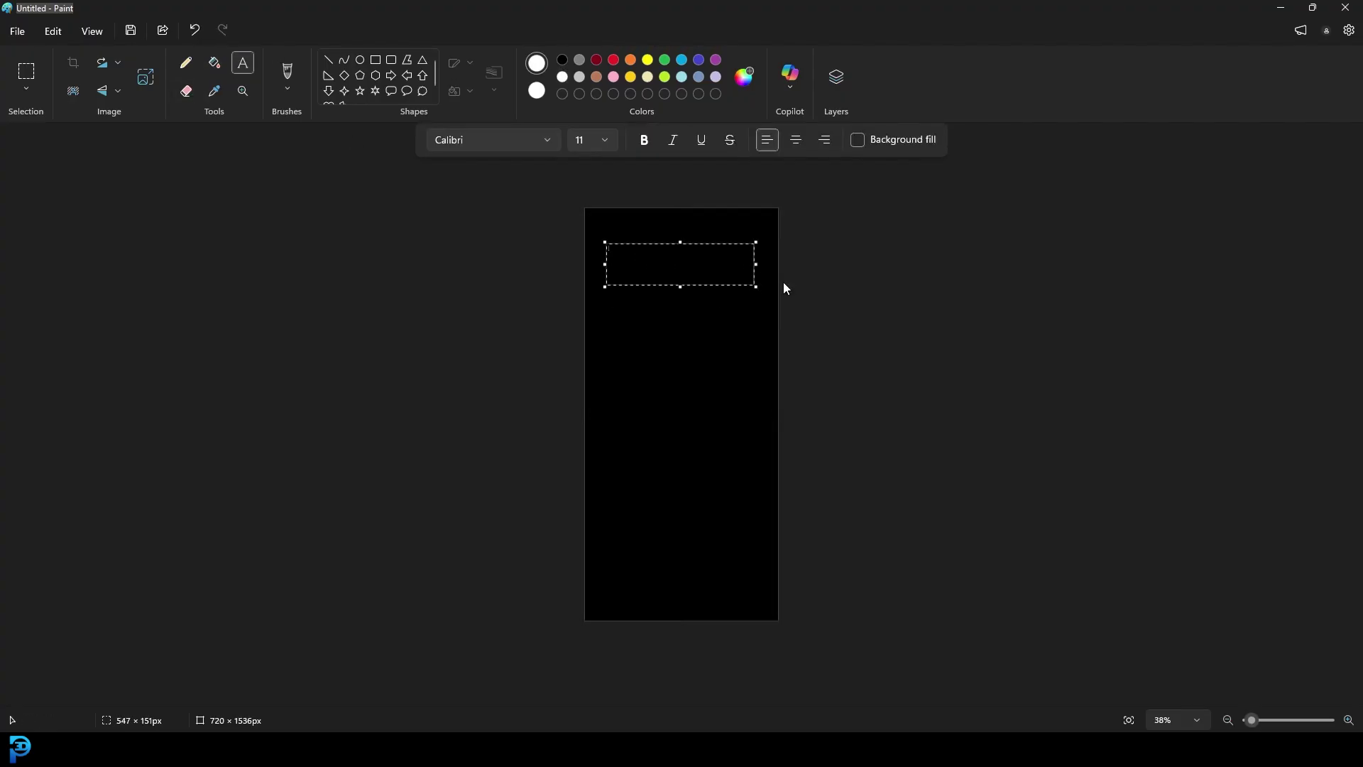
type("BLENDER")
left_click(604, 142)
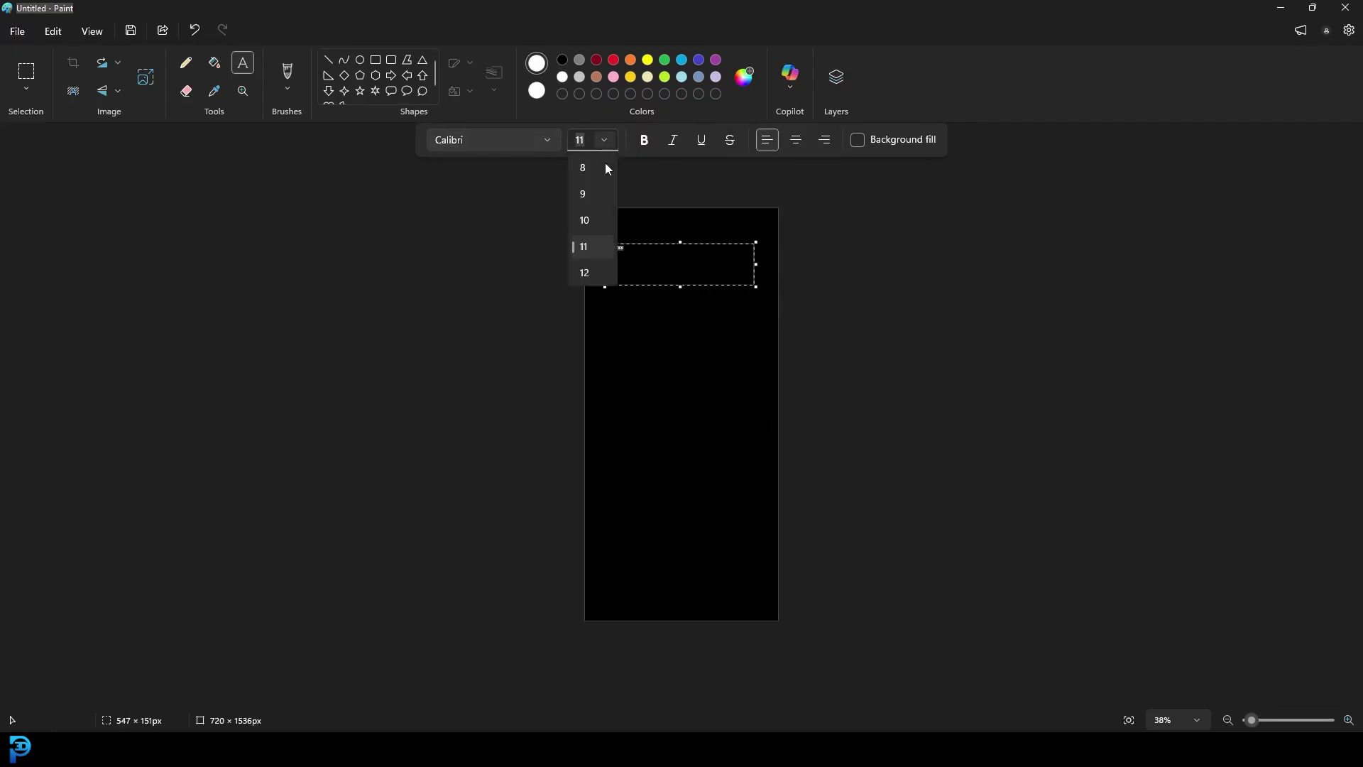
left_click(591, 402)
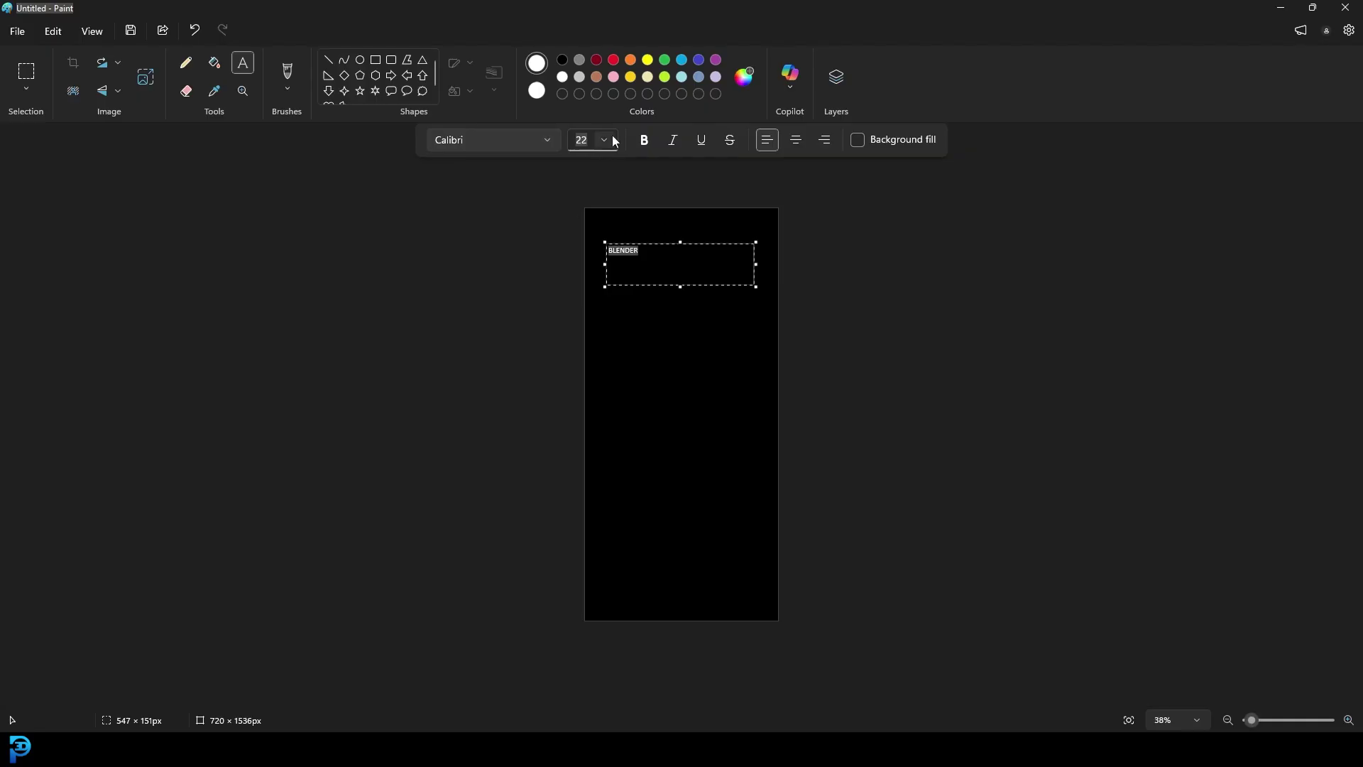
left_click(613, 140)
scroll(590, 390, "down", 3)
left_click(587, 406)
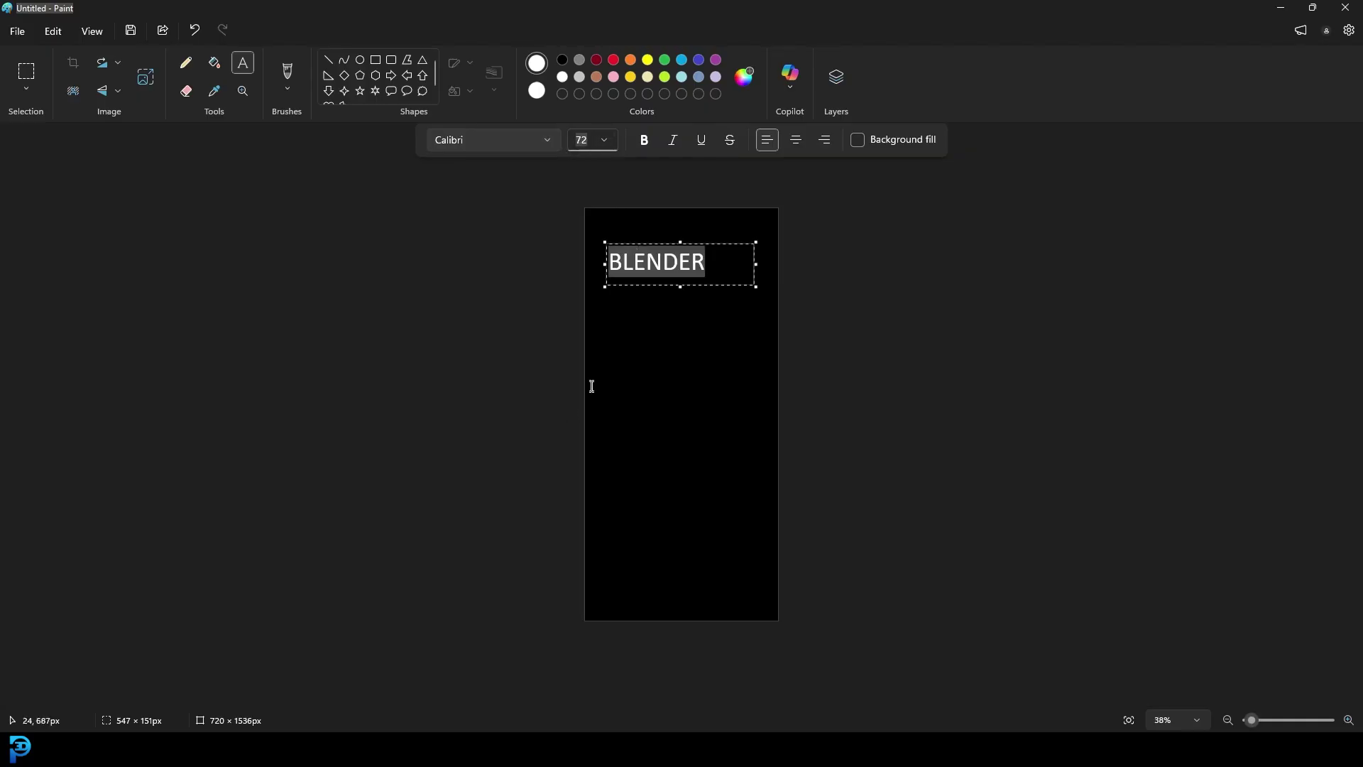
left_click(649, 142)
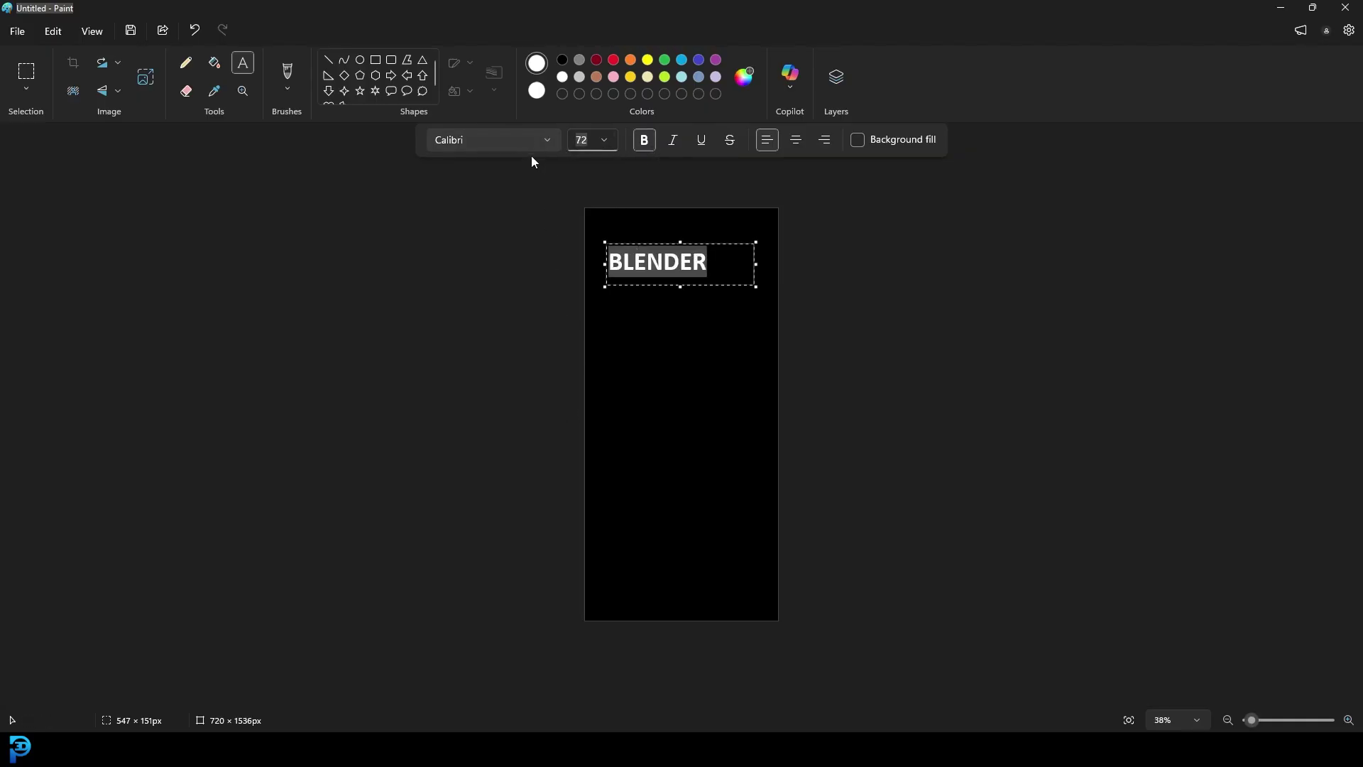
left_click(613, 141)
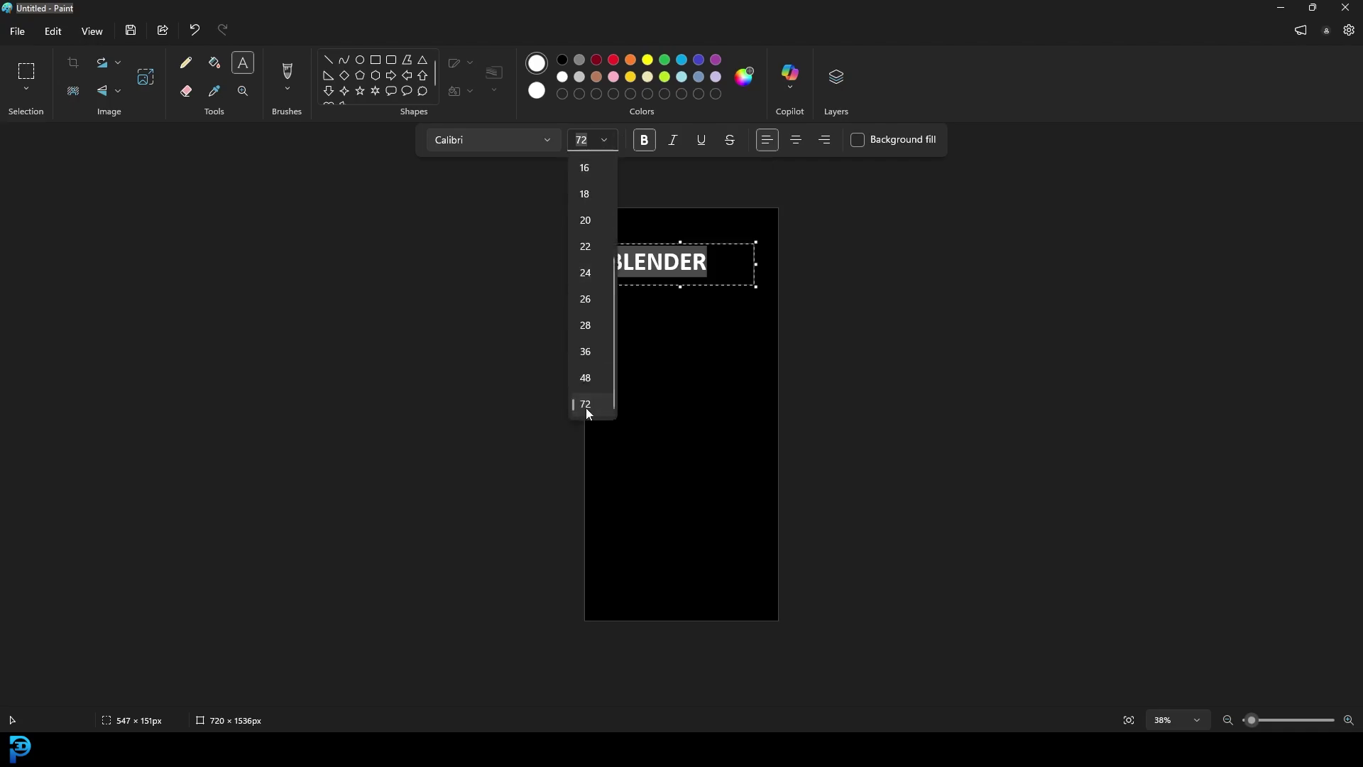
left_click(595, 405)
Change BLENDER's font to Broadway, commit the text and minimize Paint.
left_click(484, 139)
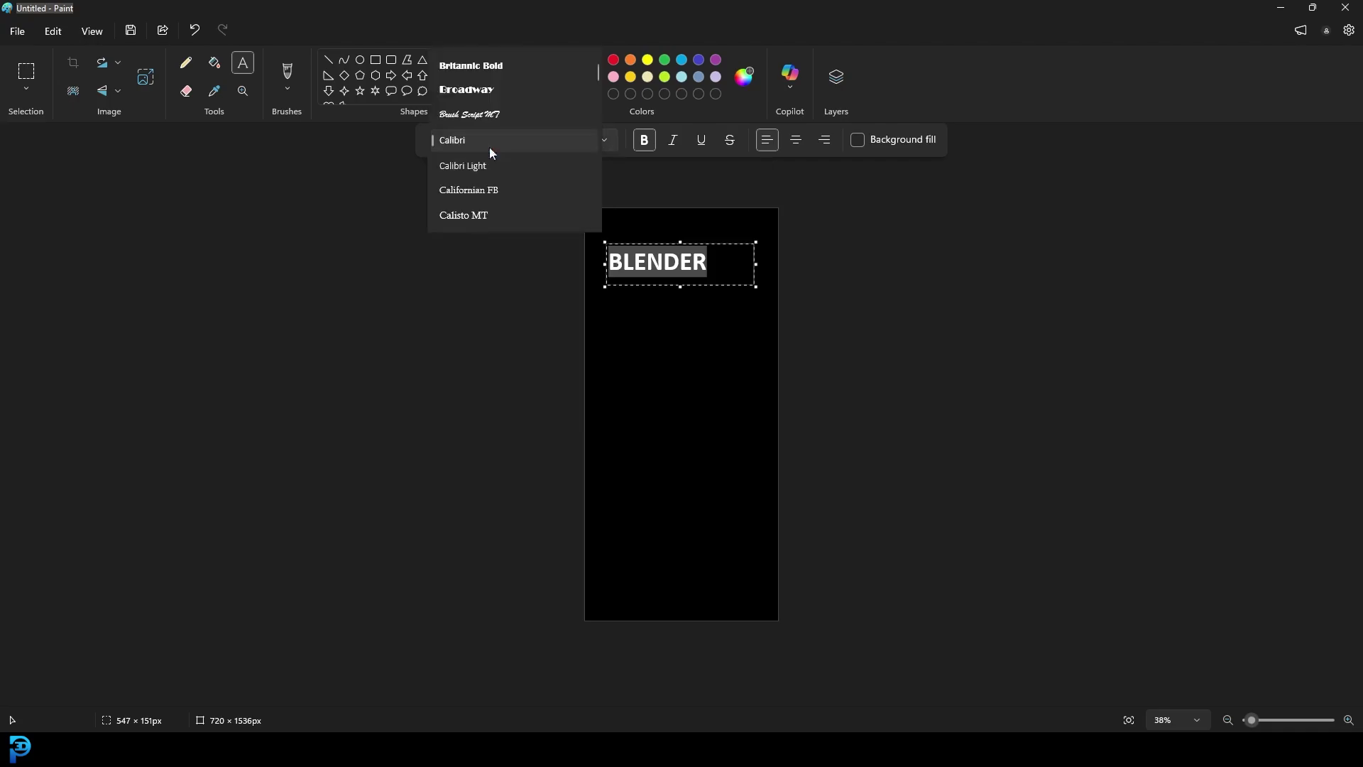
left_click(468, 90)
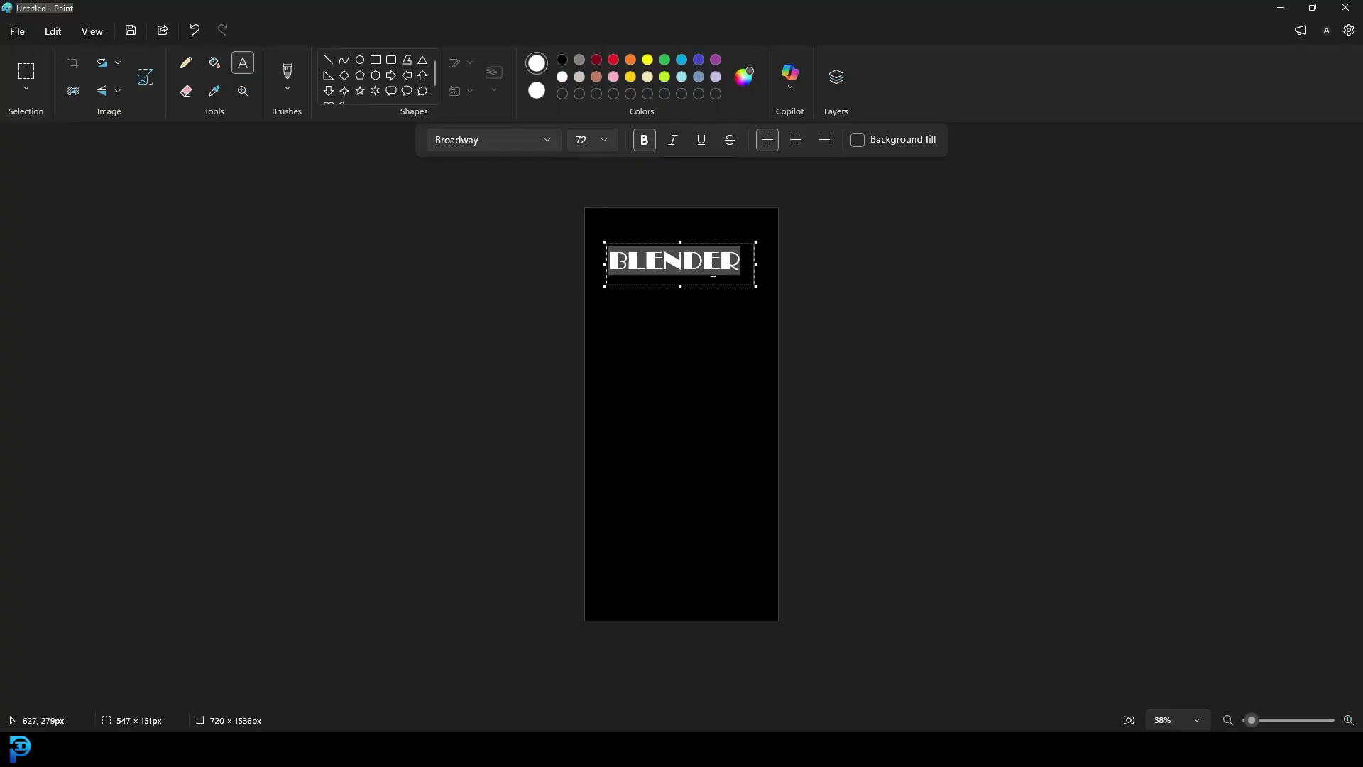
scroll(730, 304, "up", 2, "ctrl")
left_click_drag(679, 304, 696, 358)
left_click(794, 229)
scroll(923, 260, "up", 1, "ctrl")
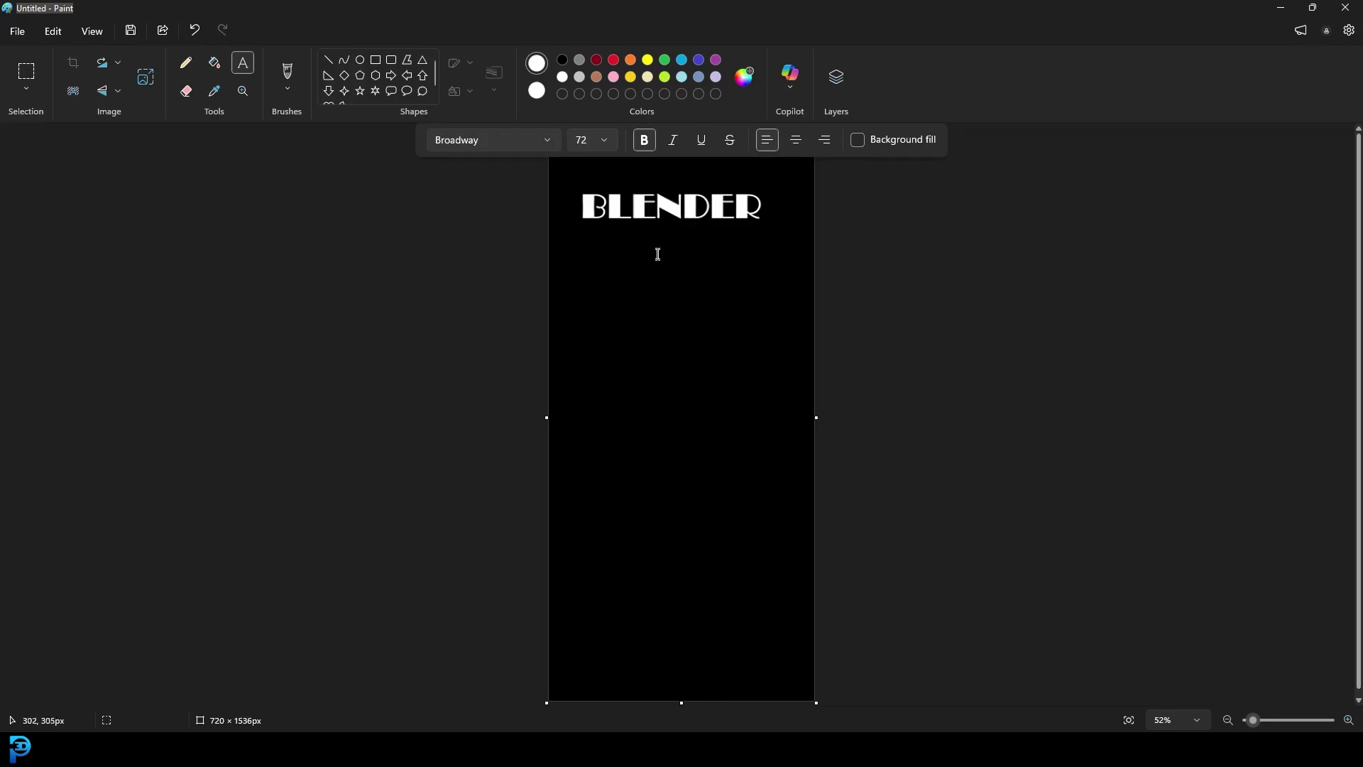
left_click(1281, 7)
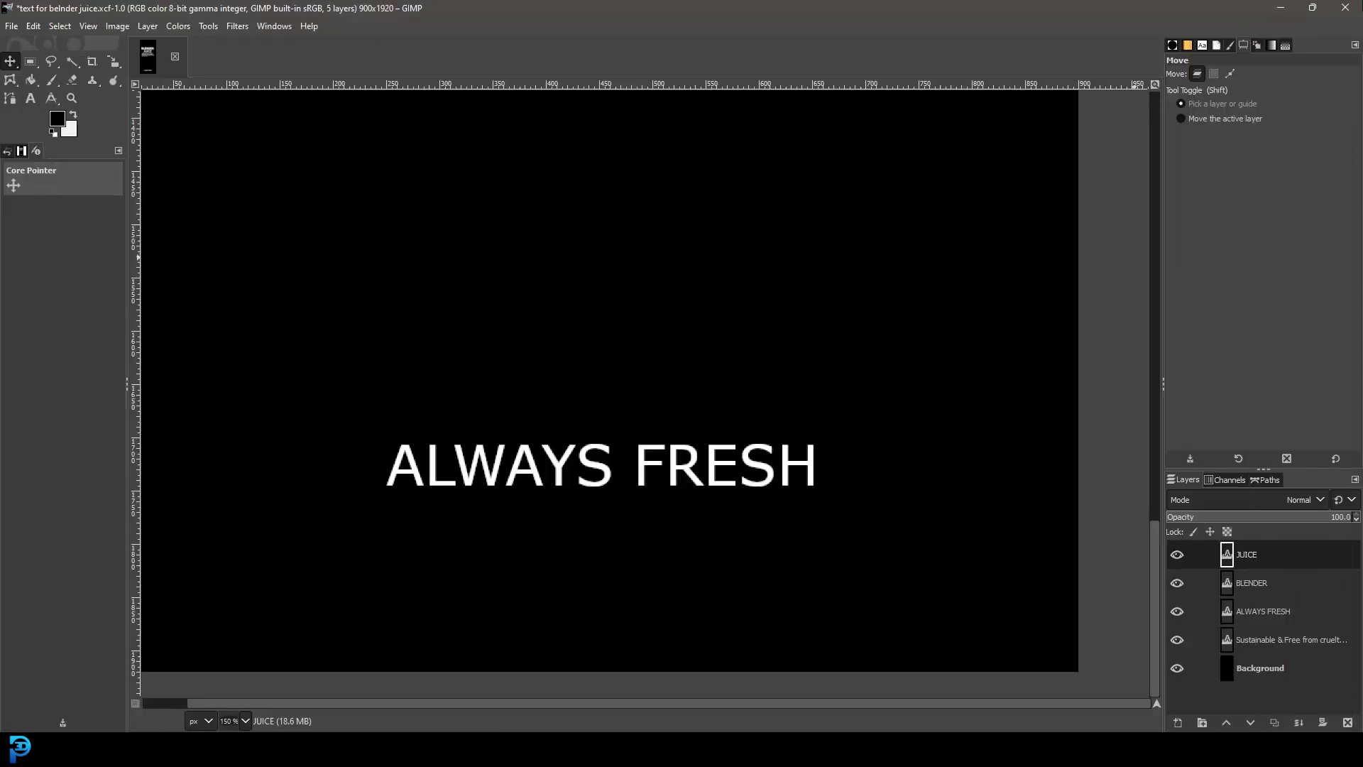
Preview Untitled.png, then open Blender's Plastic see through material in the Shading workspace.
left_click(1280, 8)
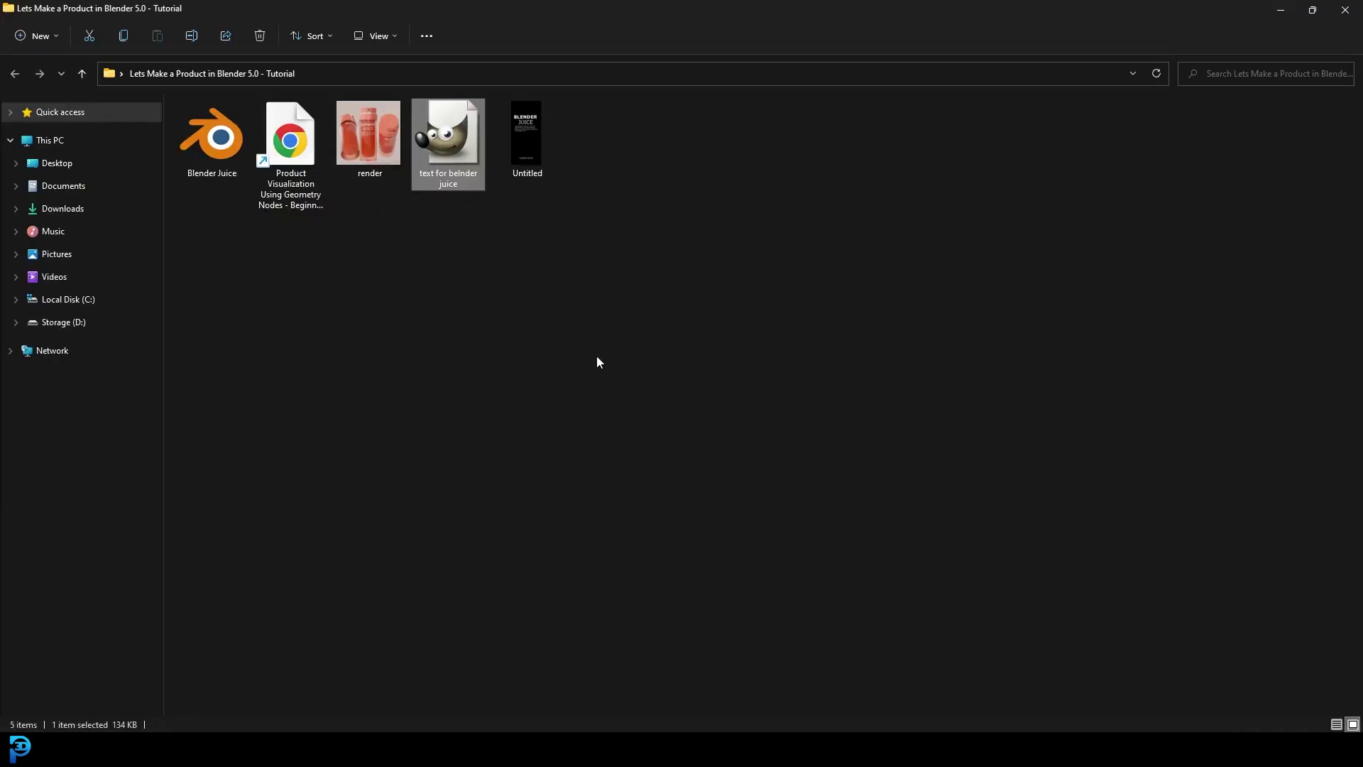
double_click(521, 136)
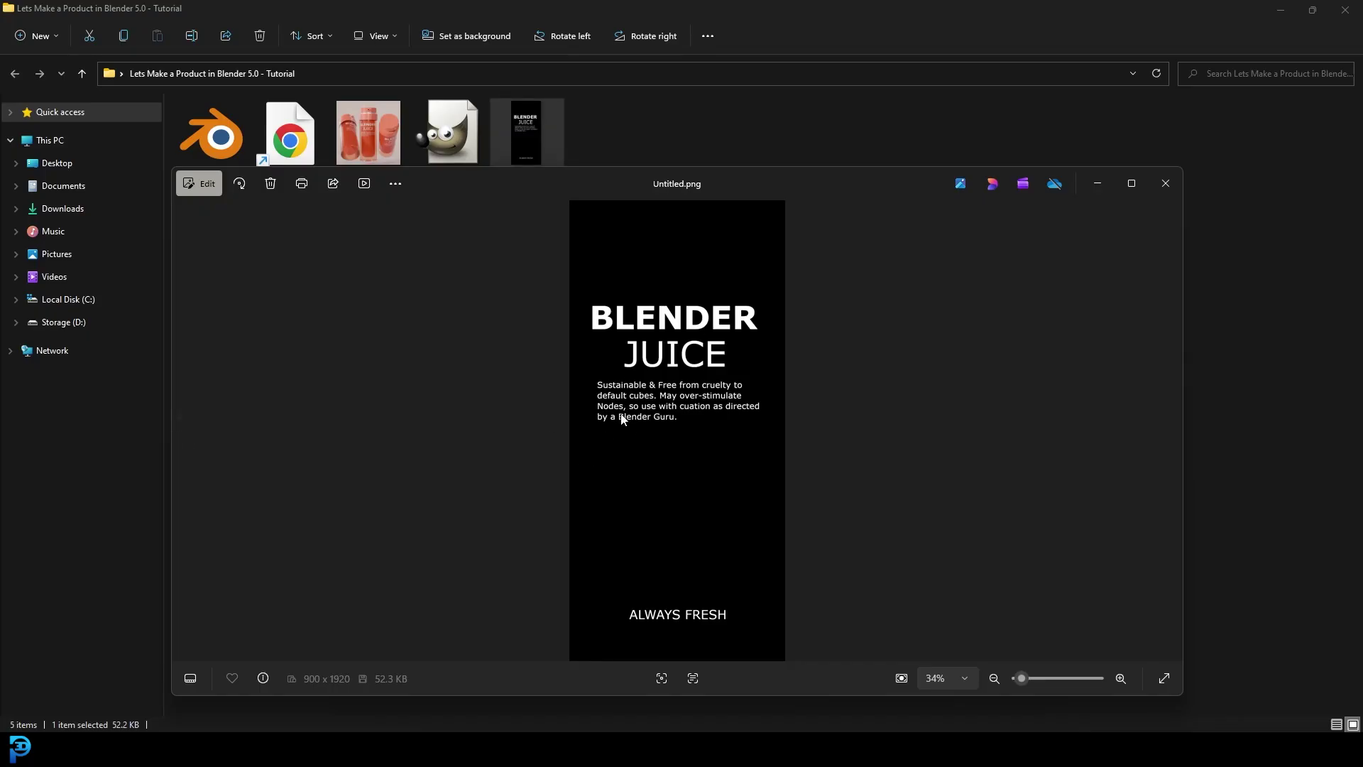
mouse_move(1008, 746)
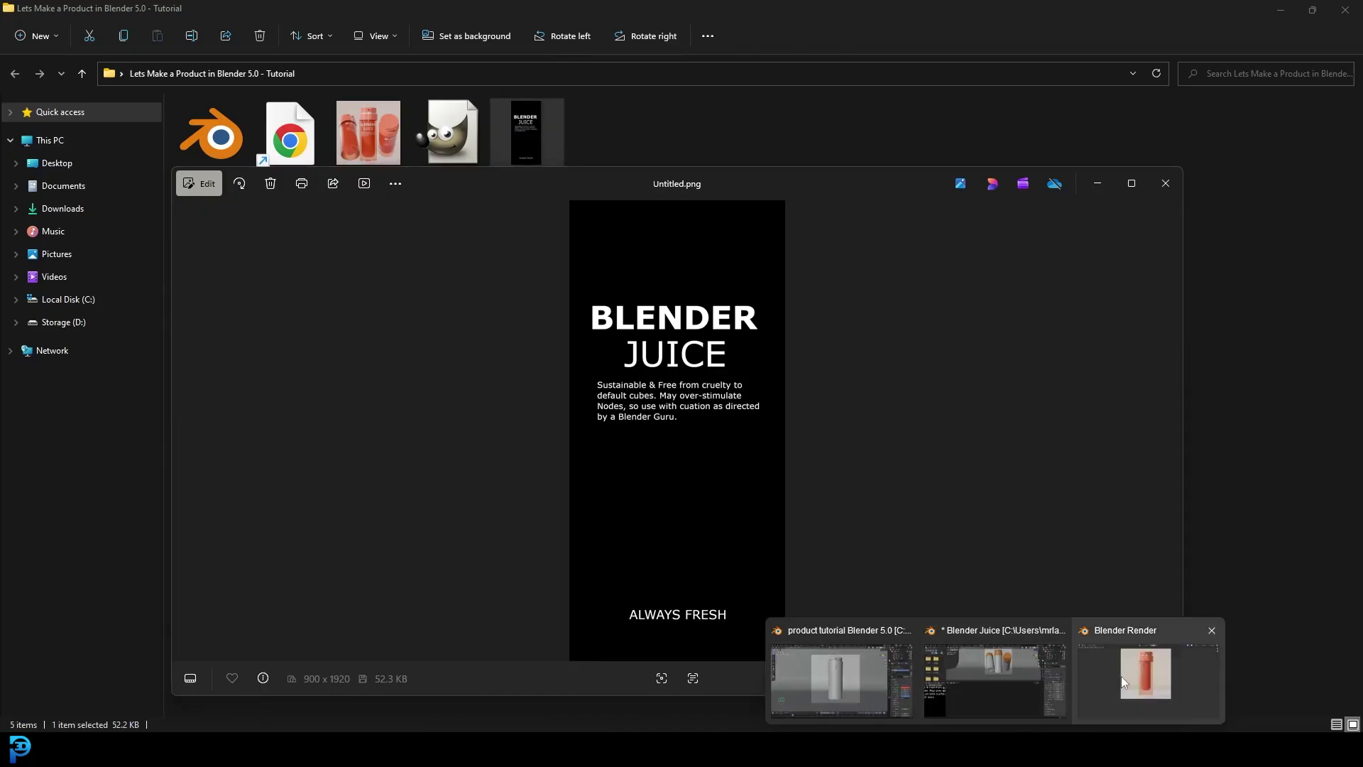
left_click(841, 678)
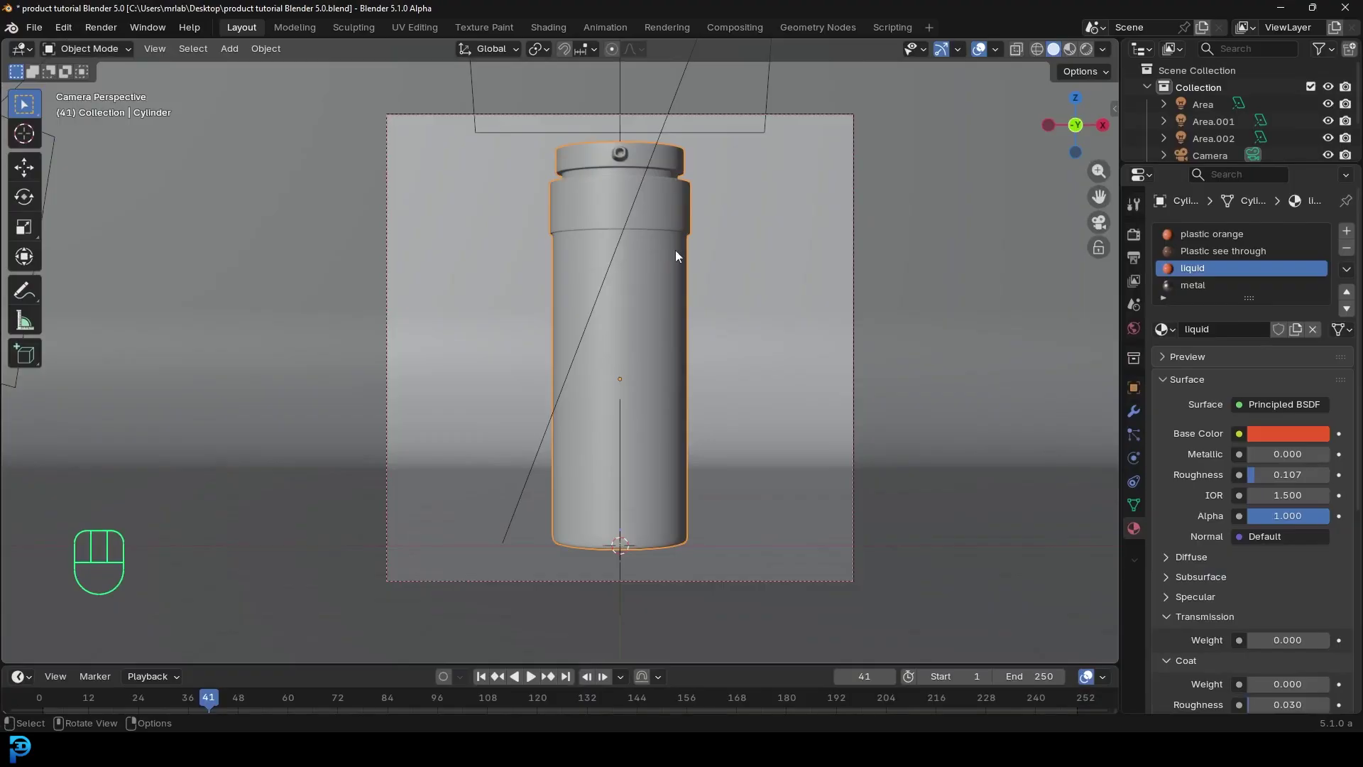
left_click(1206, 251)
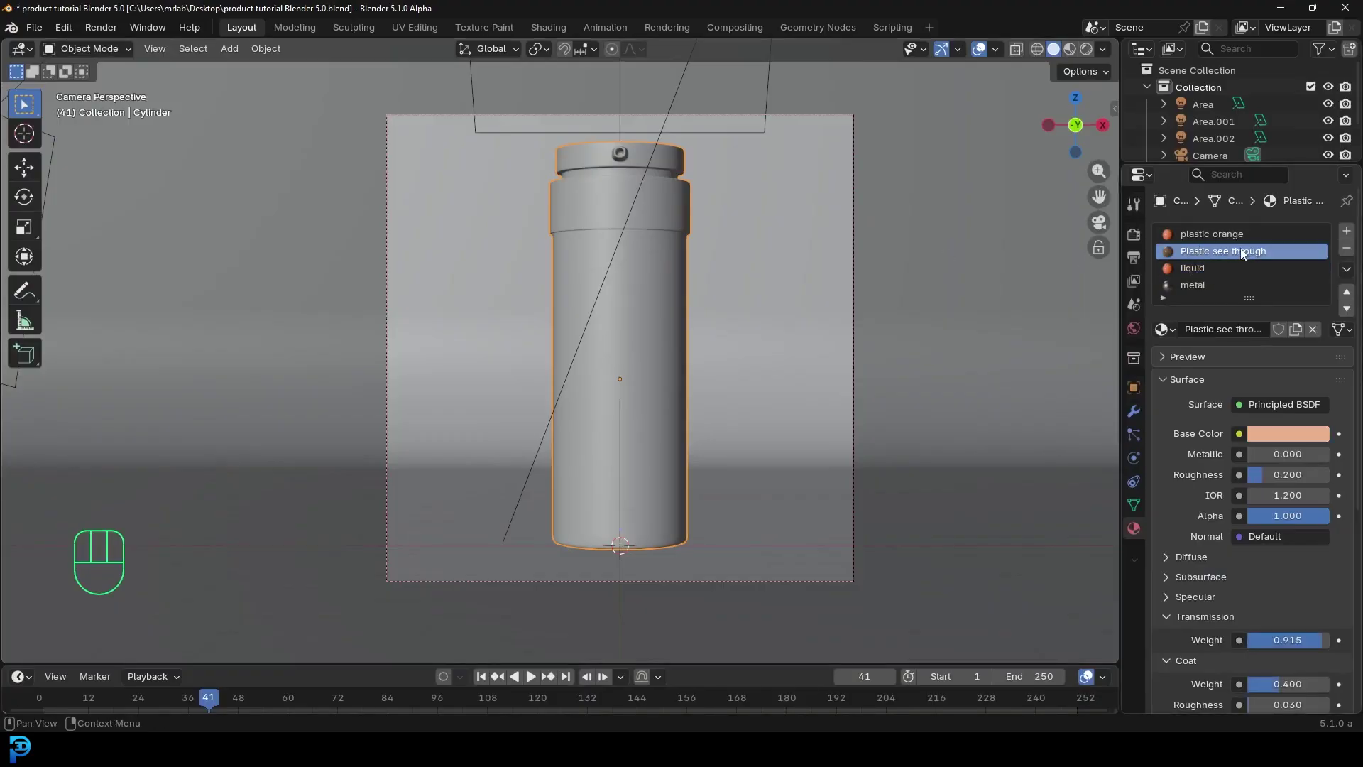
left_click(551, 28)
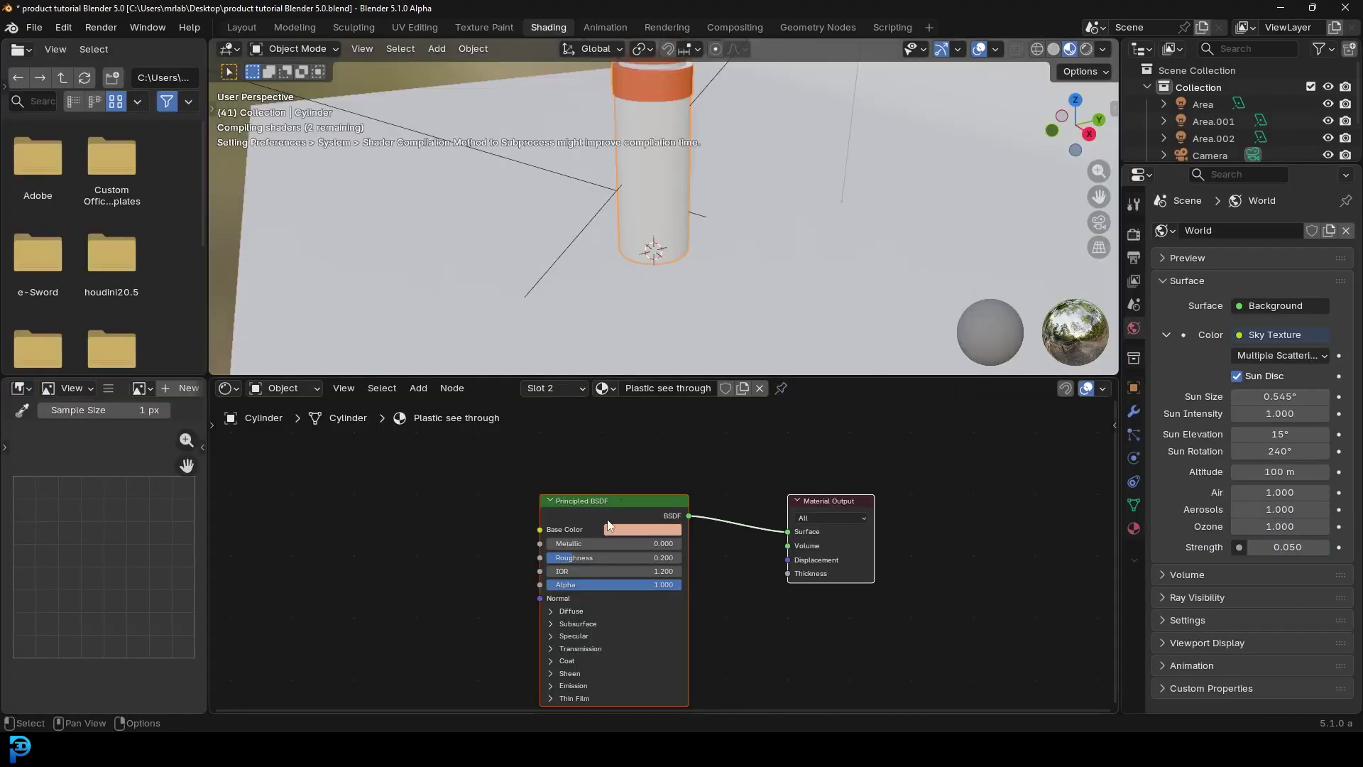
Add a second Principled BSDF node and move Material Output aside for room.
left_click_drag(525, 374, 526, 177)
key("shift+a")
left_click(522, 345)
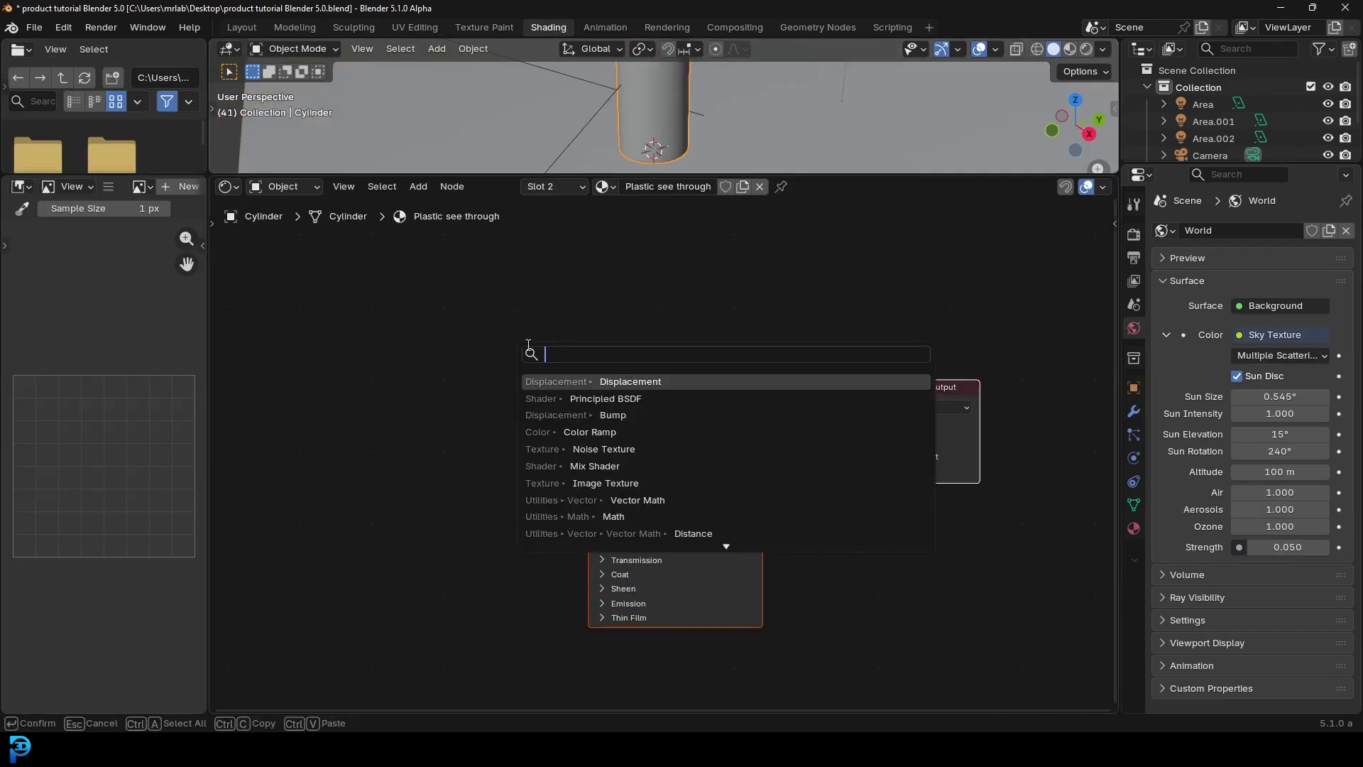
type("pr")
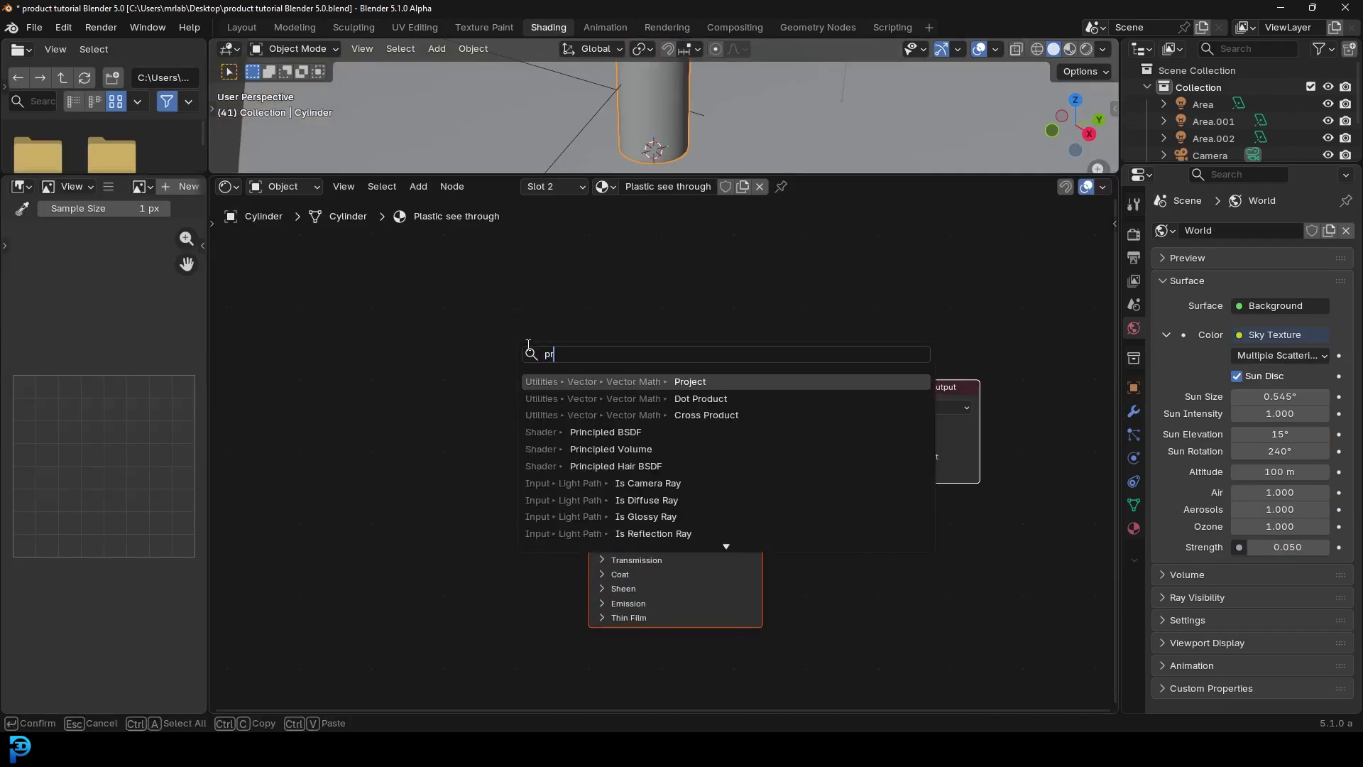
type("in")
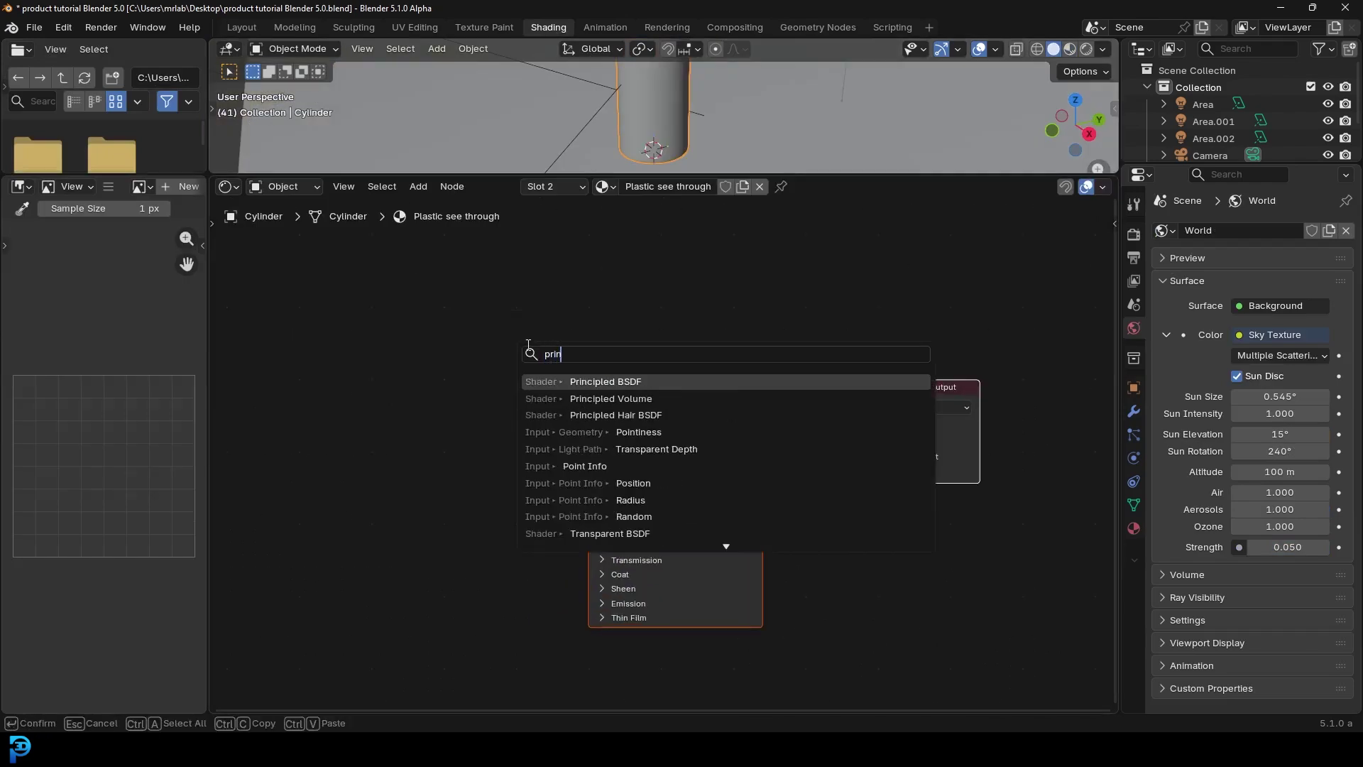
left_click(611, 382)
left_click(817, 568)
middle_click_drag(817, 568, 394, 491)
left_click_drag(501, 328, 766, 375)
Insert a Mix Shader on the output link and feed the new BSDF into its second Shader input.
key("shift+a")
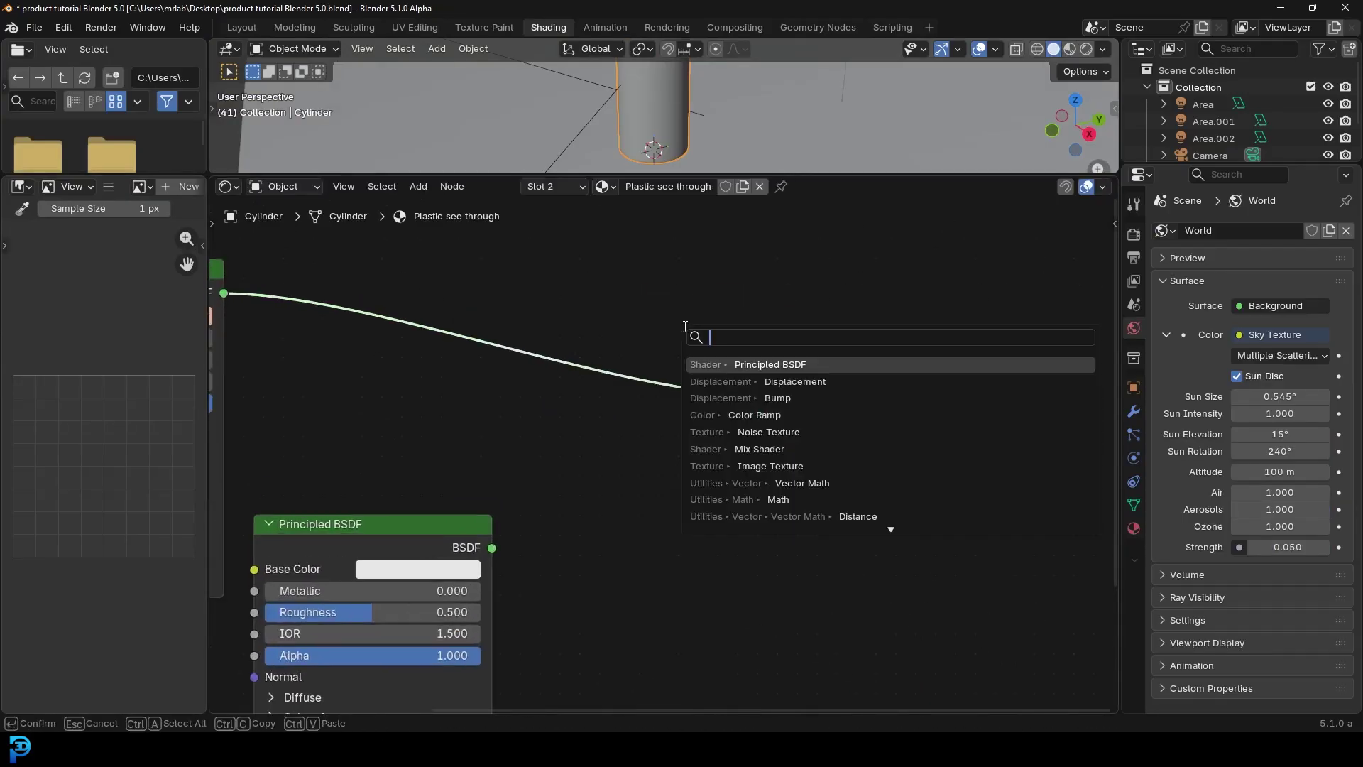
type("mix")
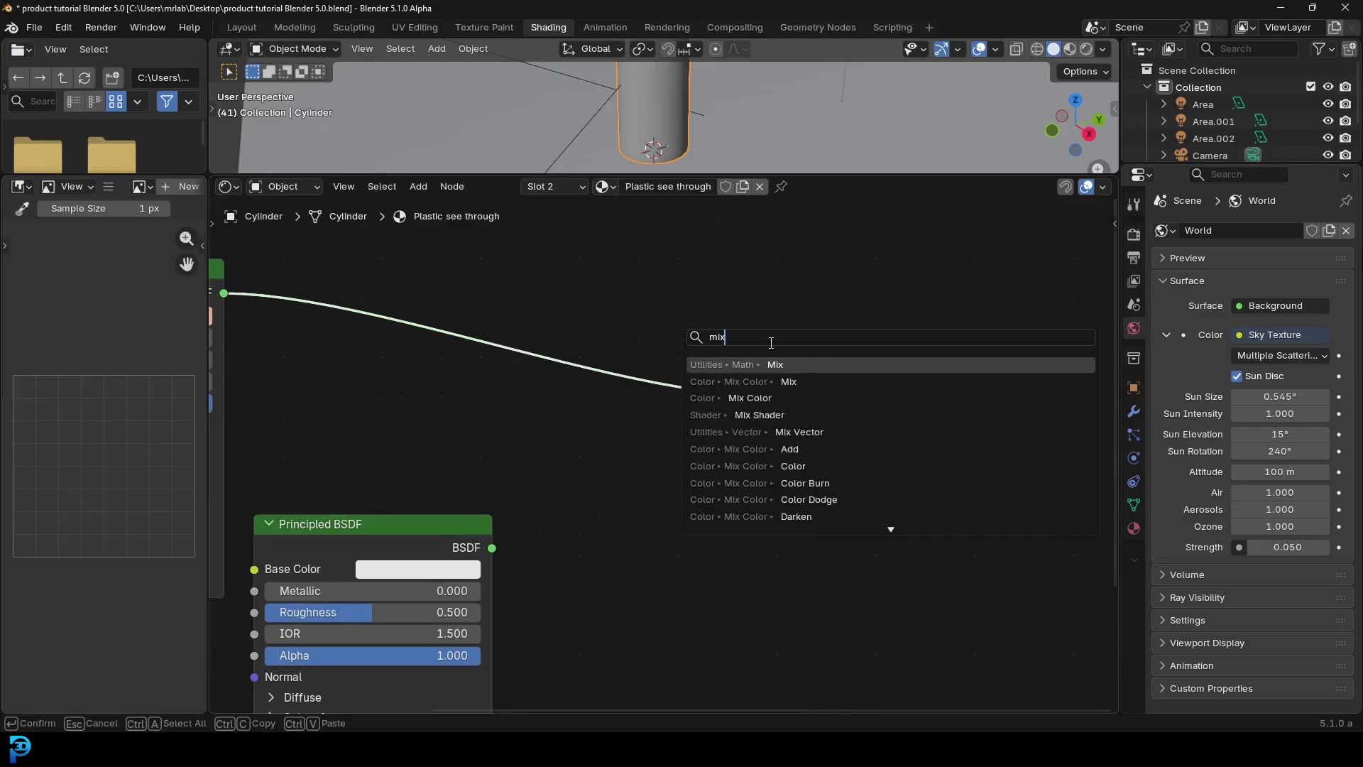
key("Down")
key("Down")
key("Down")
key("Return")
left_click(561, 433)
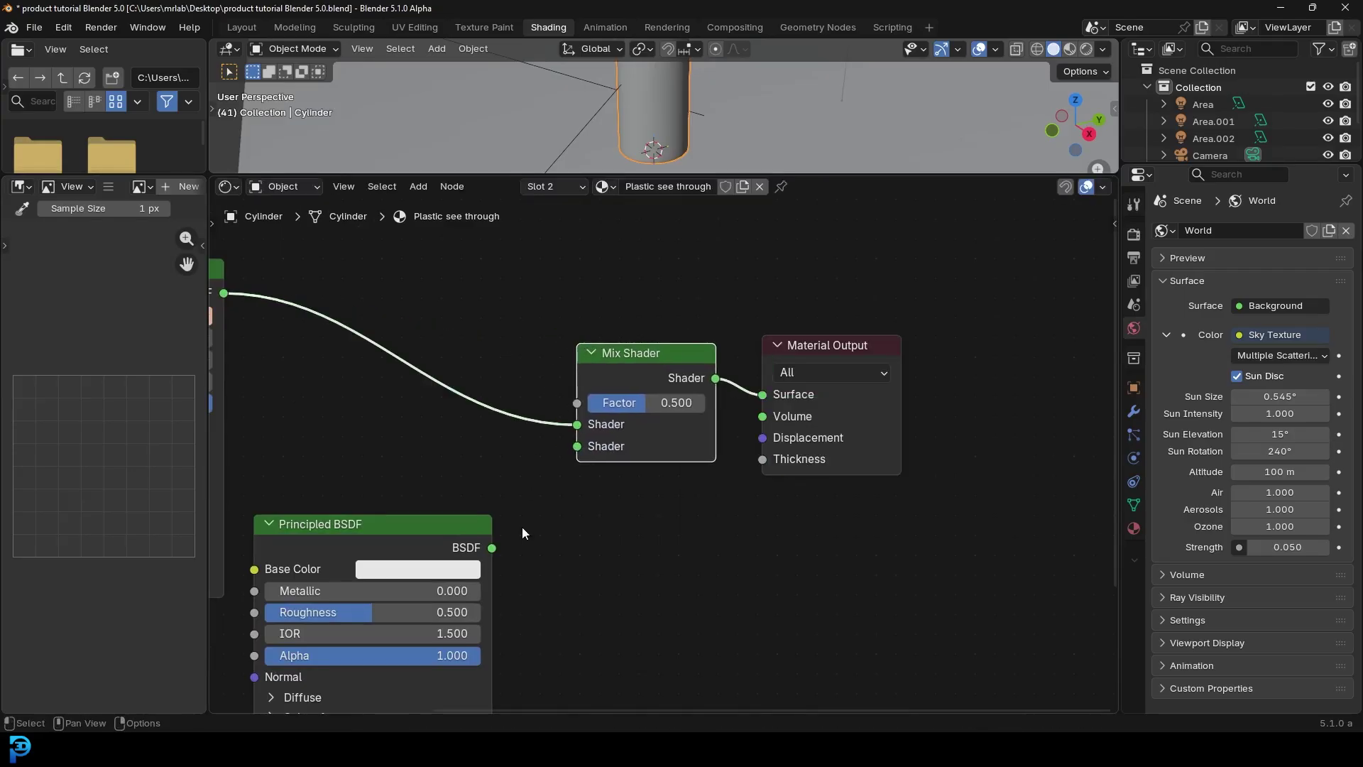
left_click_drag(491, 548, 587, 525)
left_click_drag(574, 450, 577, 446)
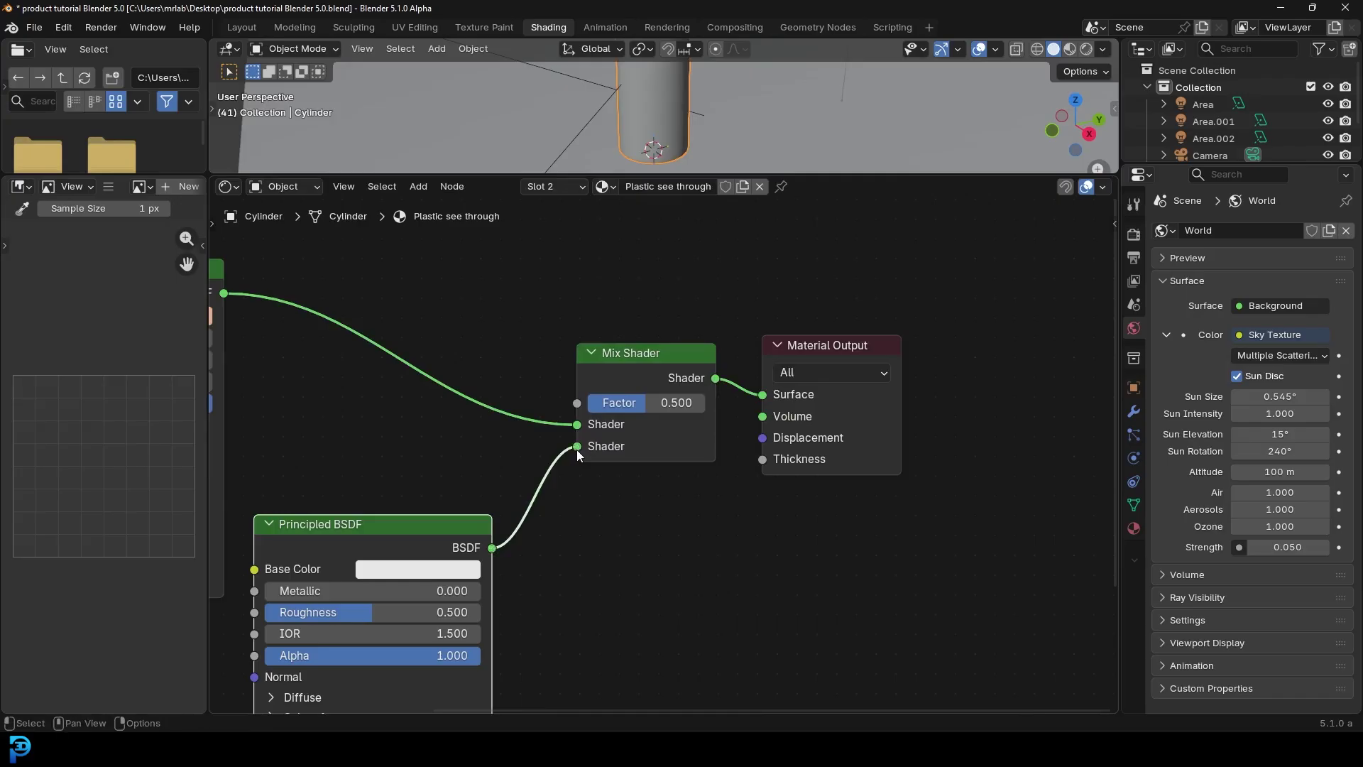
scroll(574, 450, "down", 3)
scroll(516, 433, "up", 2)
left_click_drag(466, 328, 432, 331)
left_click_drag(647, 509, 604, 524)
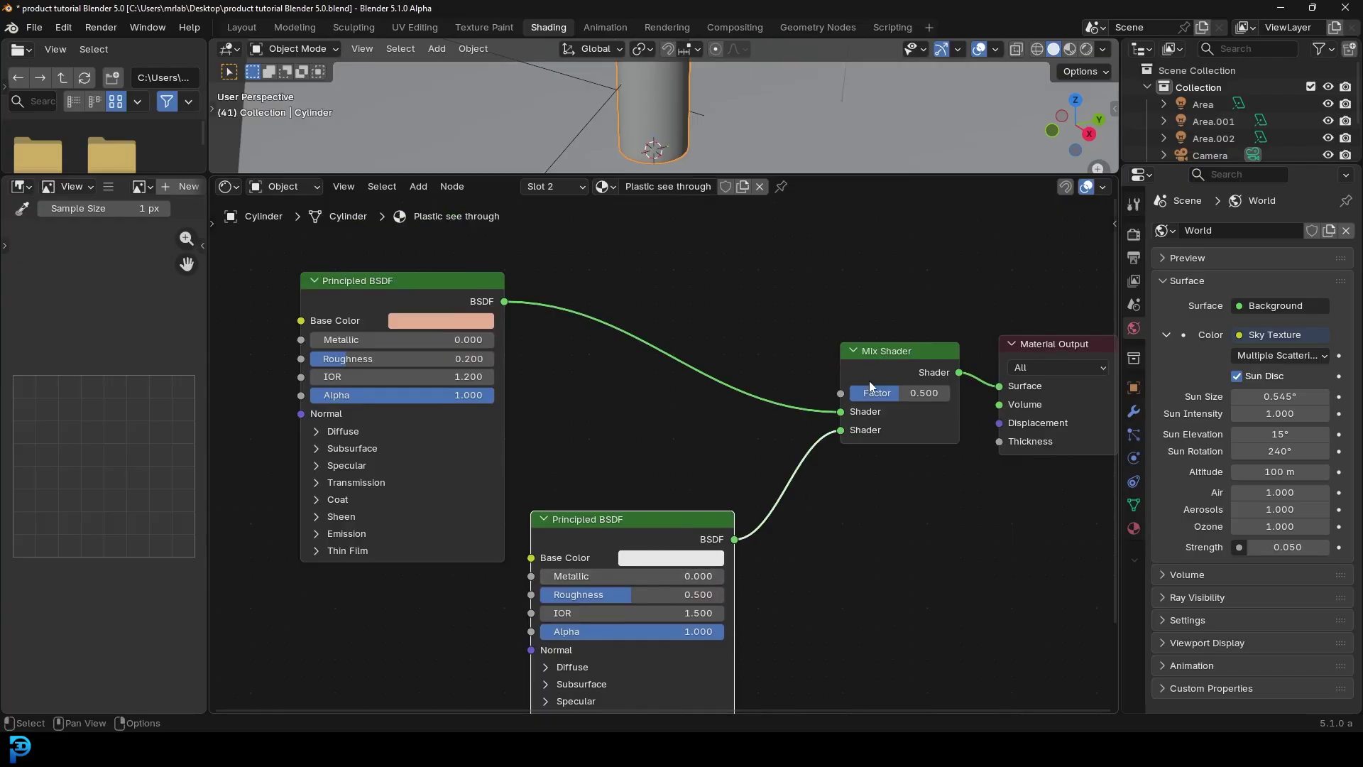
Add an Image Texture node feeding the Mix Shader's Factor input.
middle_click_drag(868, 380, 847, 509)
left_click_drag(847, 508, 625, 256)
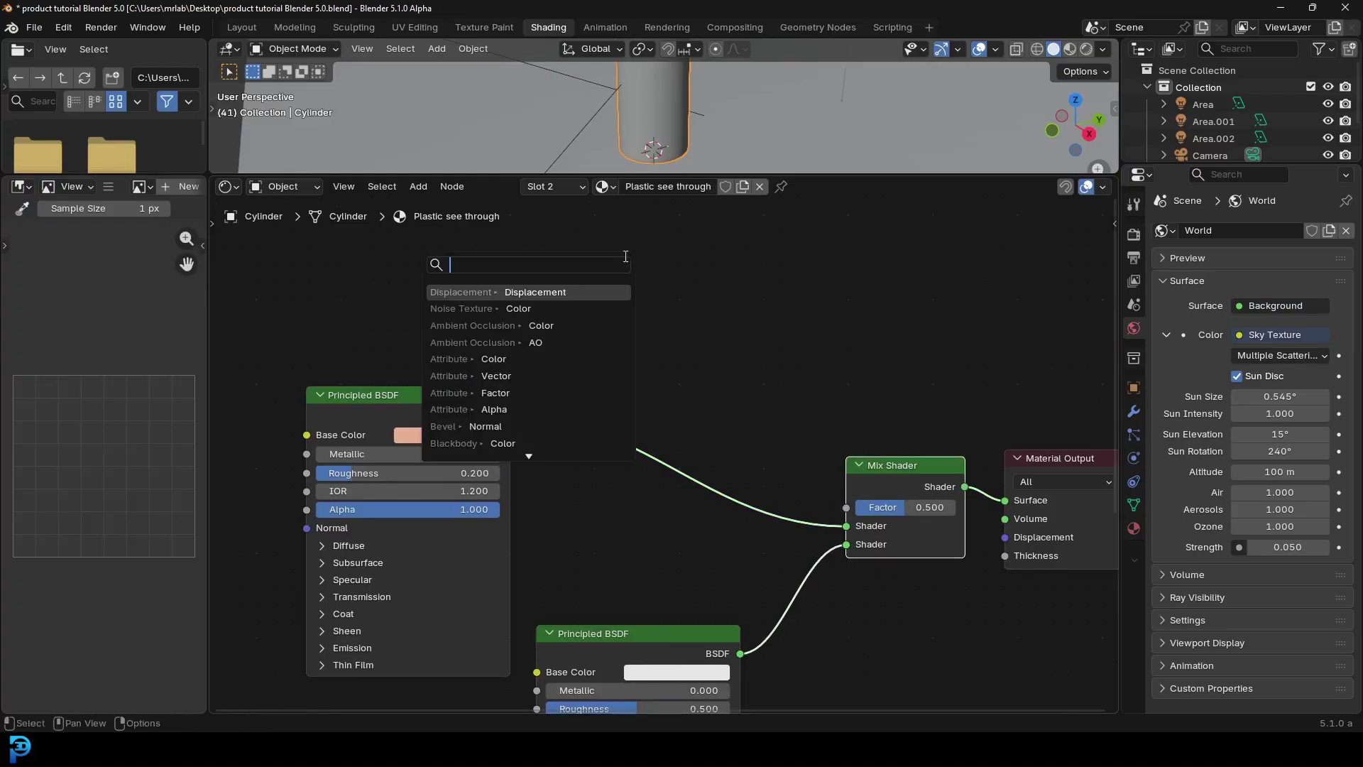
type("imag")
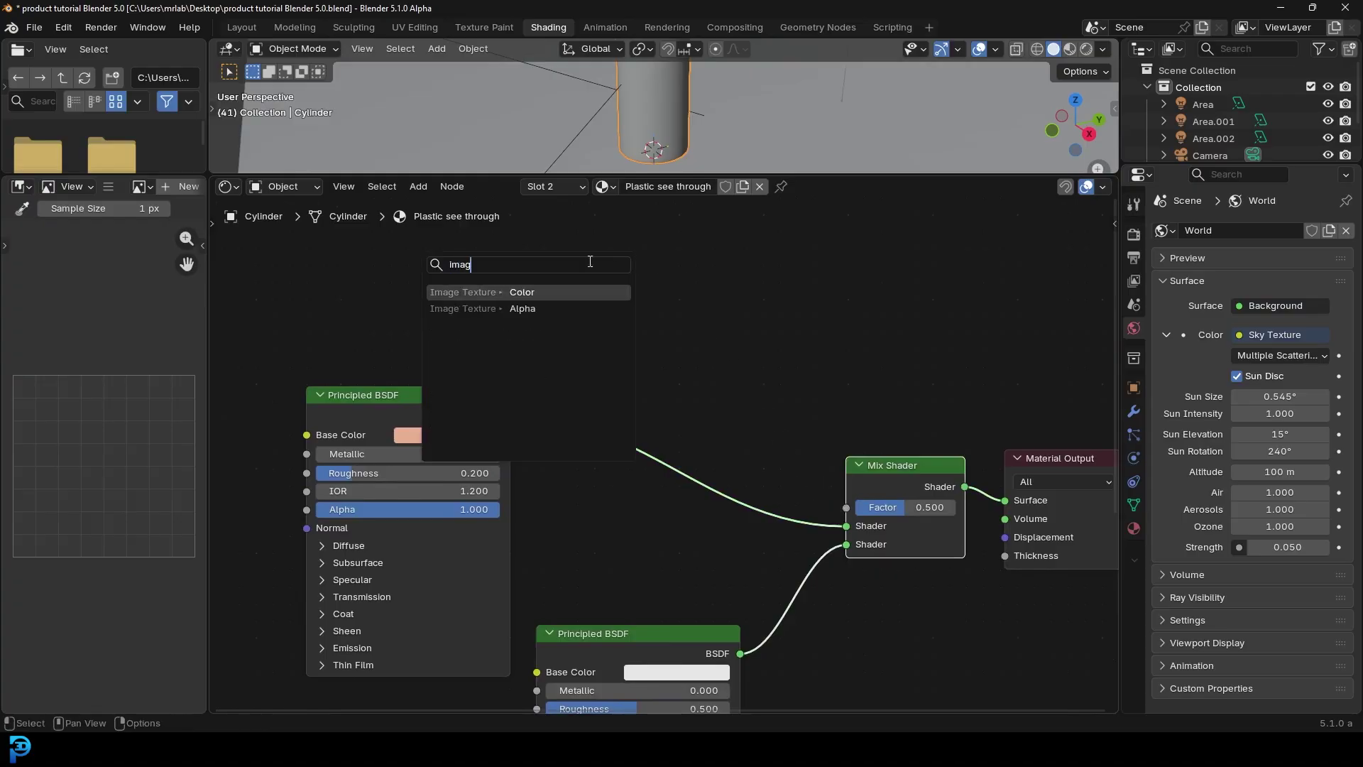
left_click(495, 291)
left_click(501, 301)
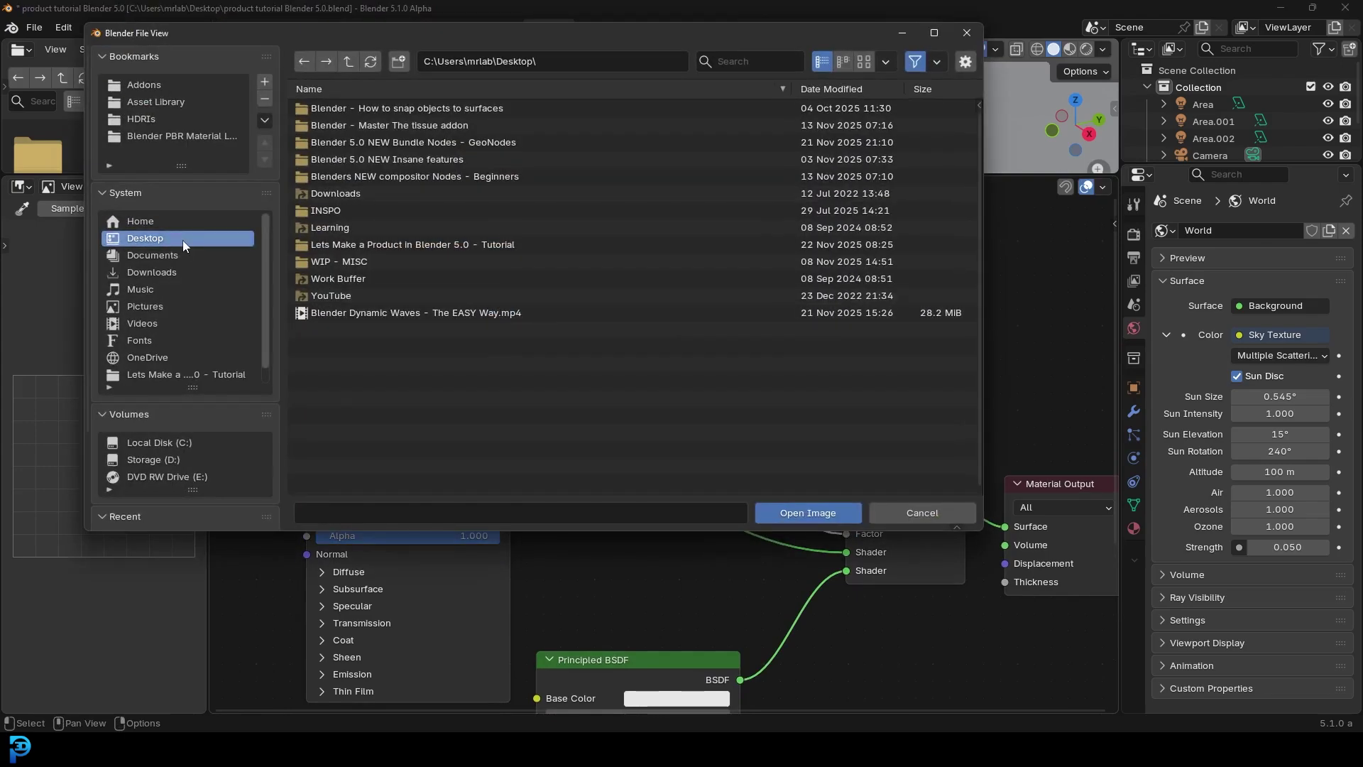
Load Untitled.png from the tutorial folder into the Image Texture.
left_click(406, 249)
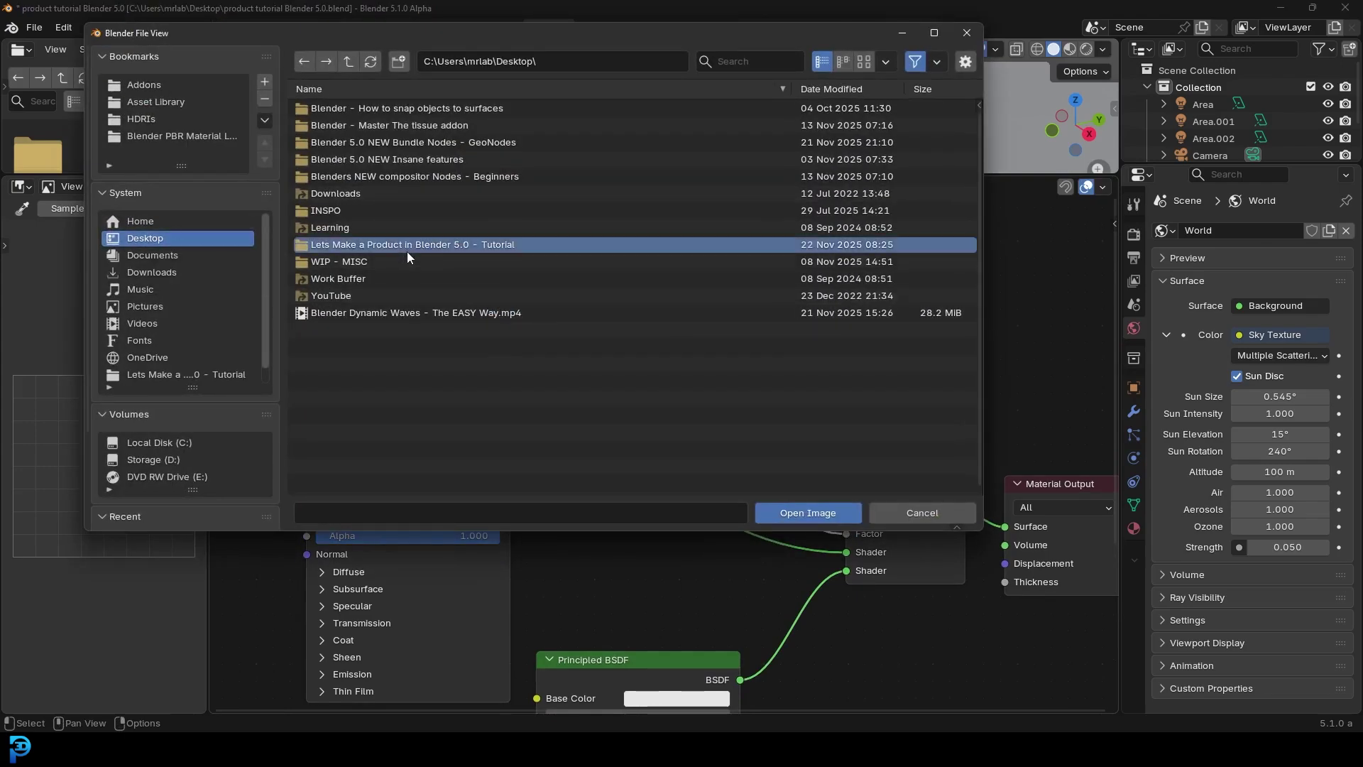
left_click(406, 248)
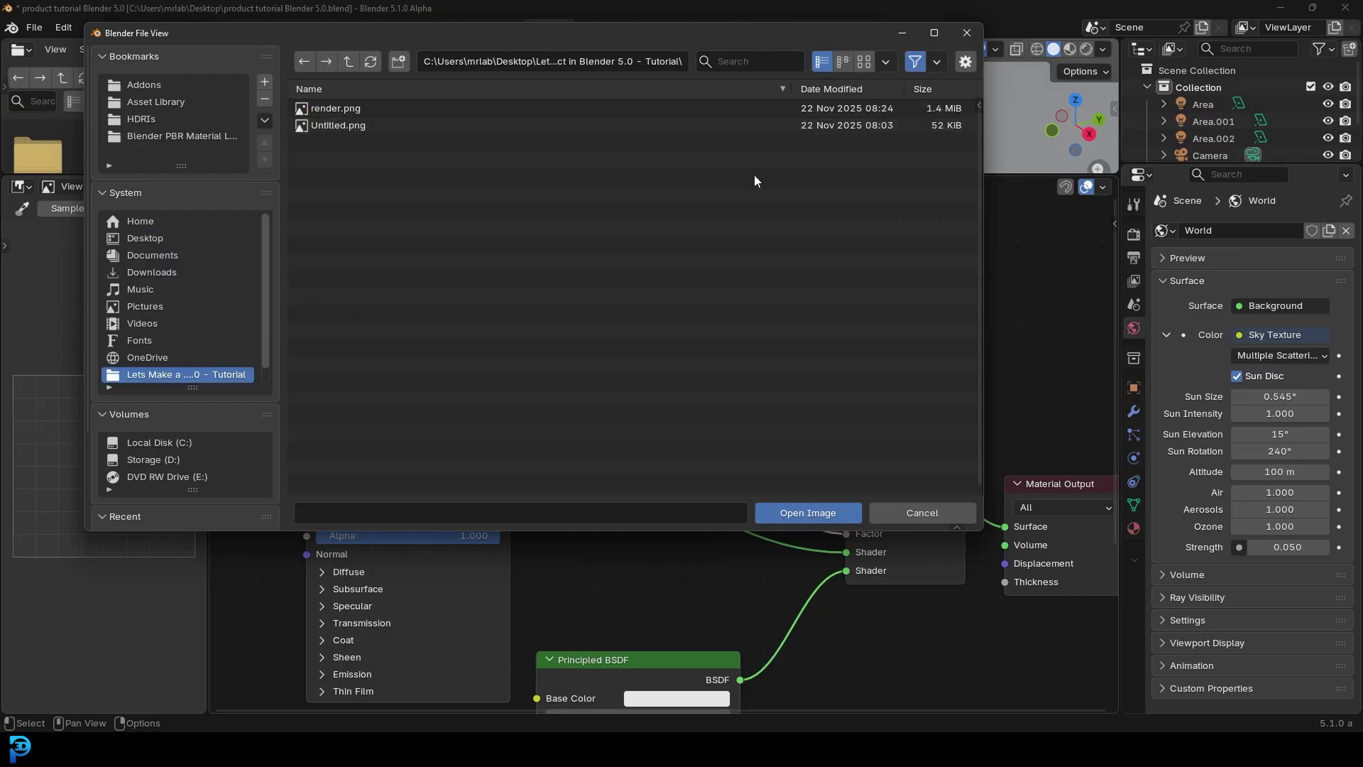
left_click(866, 64)
left_click(457, 161)
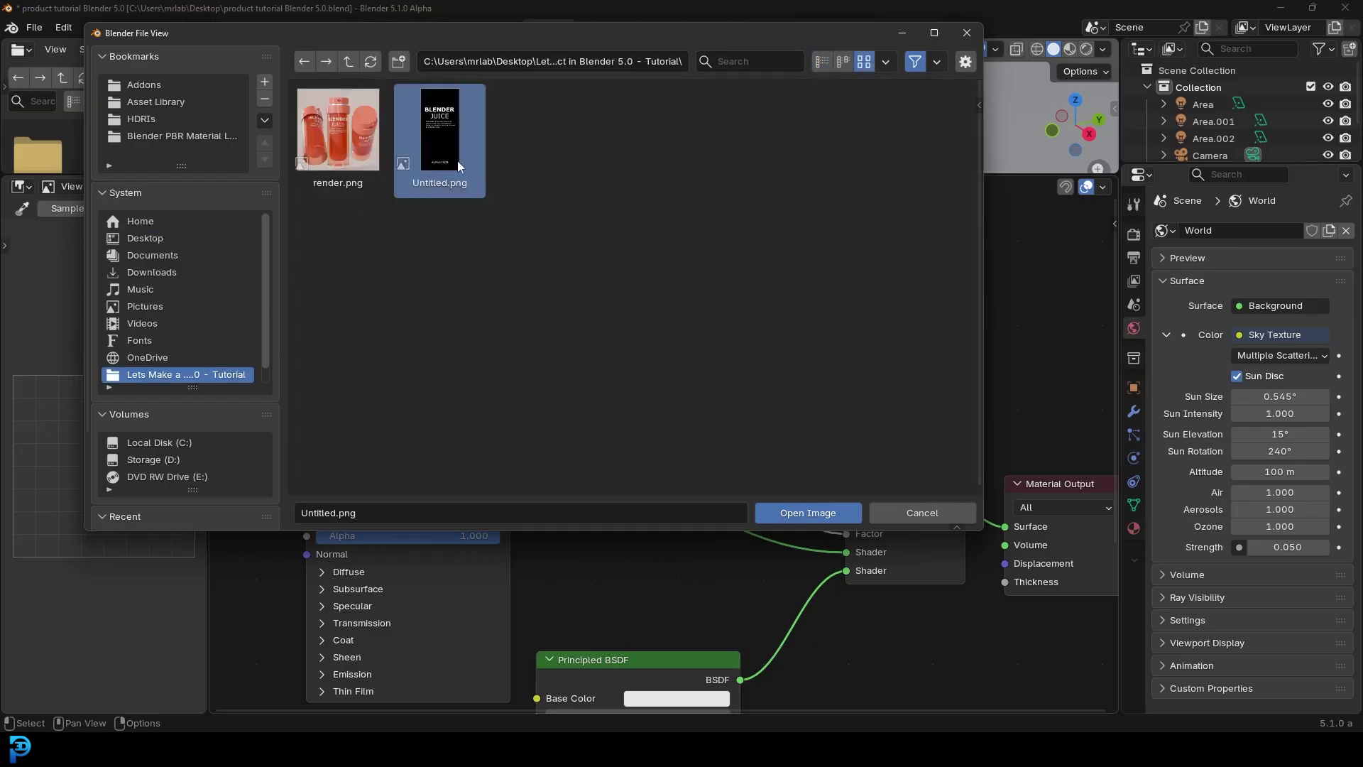
left_click(808, 513)
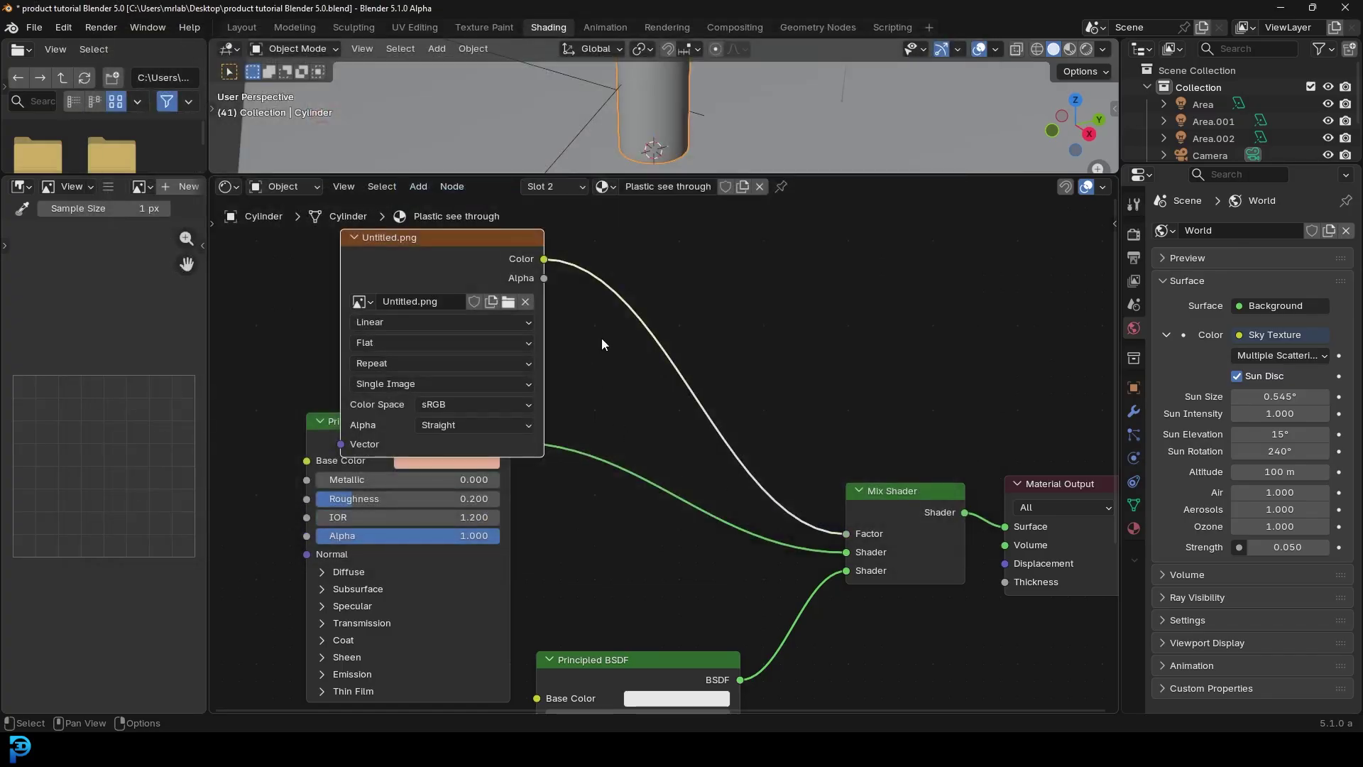
Preview the labelled bottle in rendered shading from the front view.
scroll(602, 338, "down", 2)
left_click_drag(618, 174, 629, 376)
key("z")
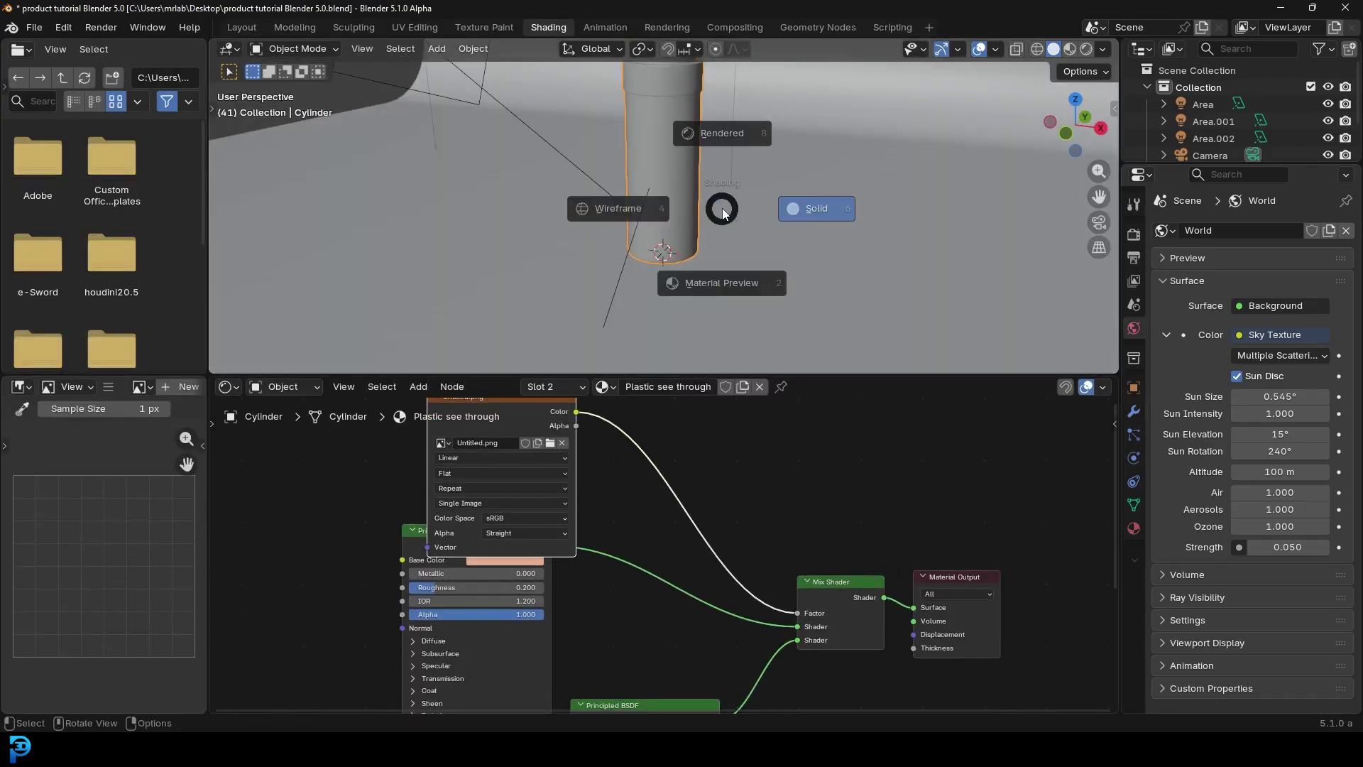
key("KP_1")
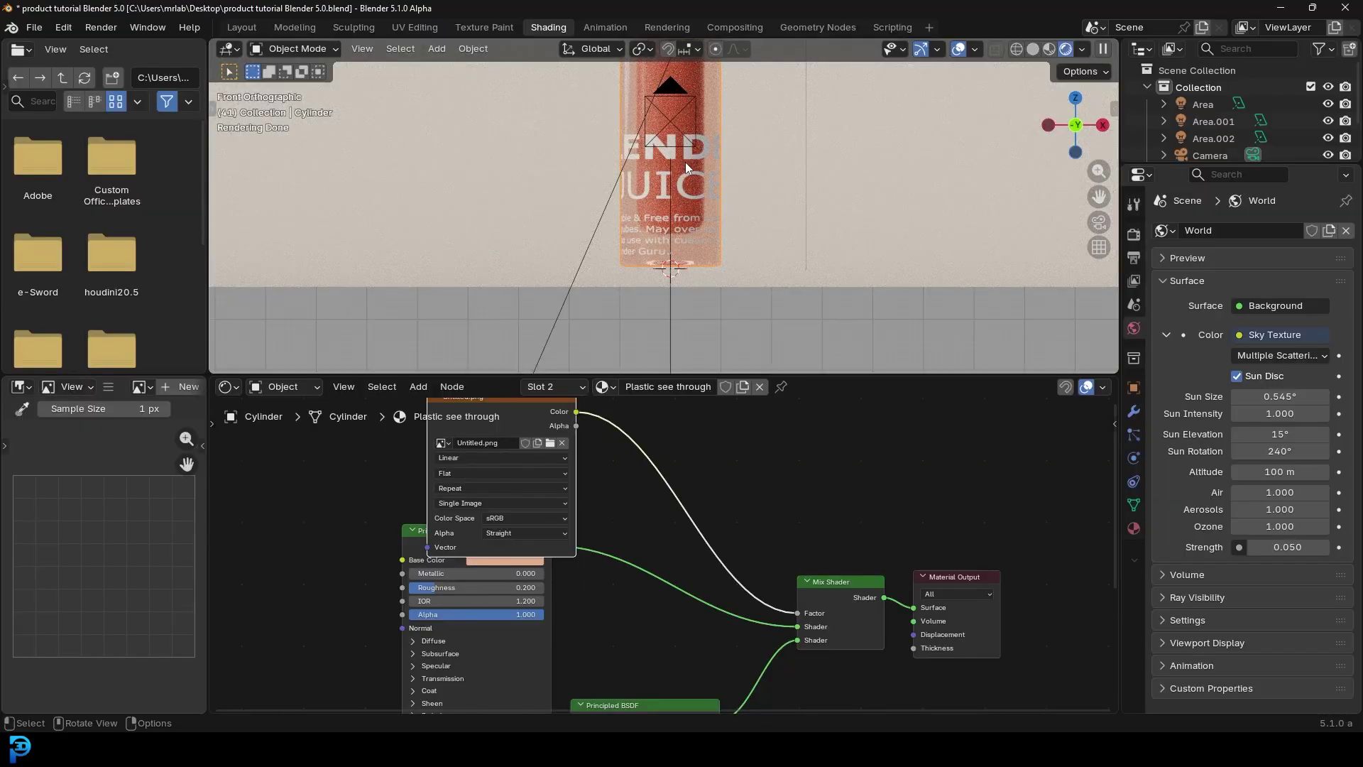
left_click(415, 27)
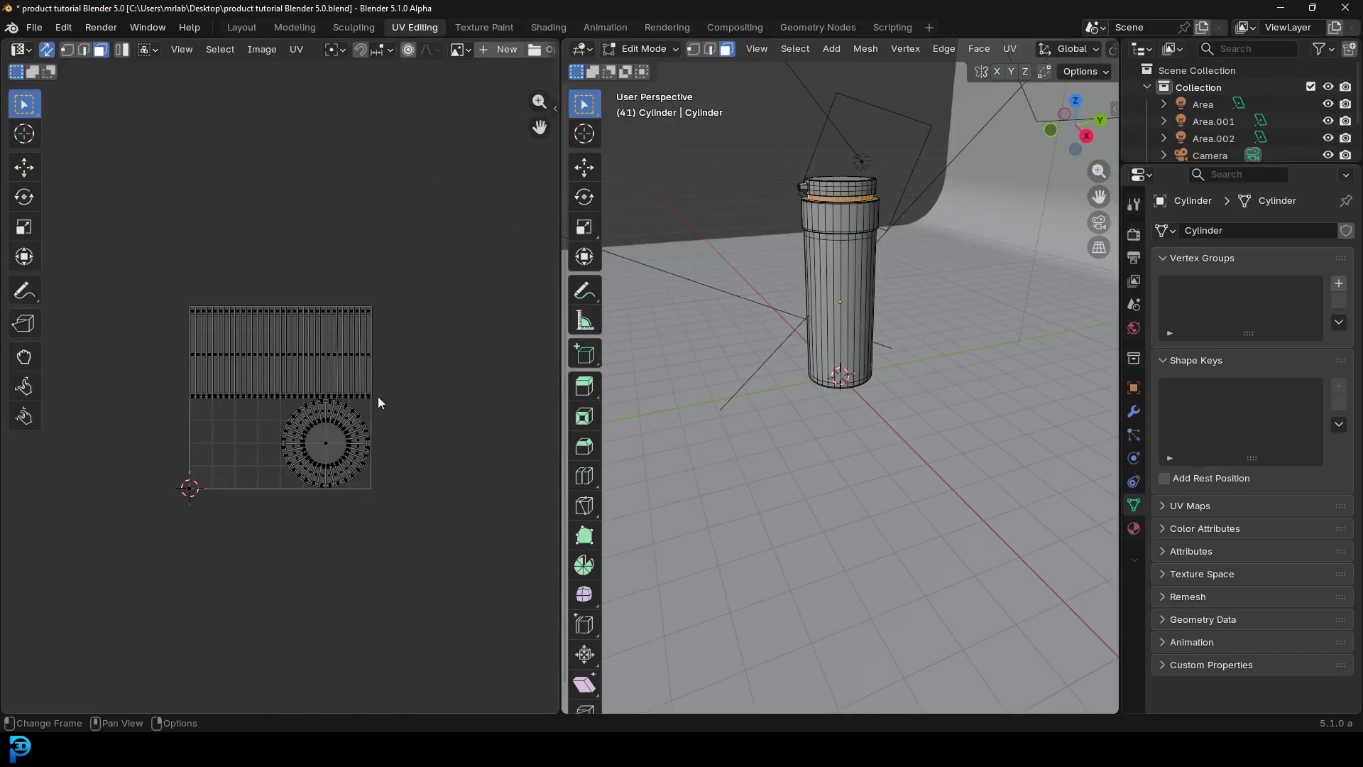
Select the side faces of the cylinder body from the front view.
middle_click_drag(710, 298, 992, 220)
key("KP_1")
middle_click_drag(922, 298, 760, 624, "ctrl")
left_click_drag(736, 613, 972, 317)
middle_click_drag(921, 390, 936, 416)
key("KP_1")
scroll(937, 417, "up", 2)
Unwrap the body with Cylinder Projection and open the UV editor's image list.
key("u")
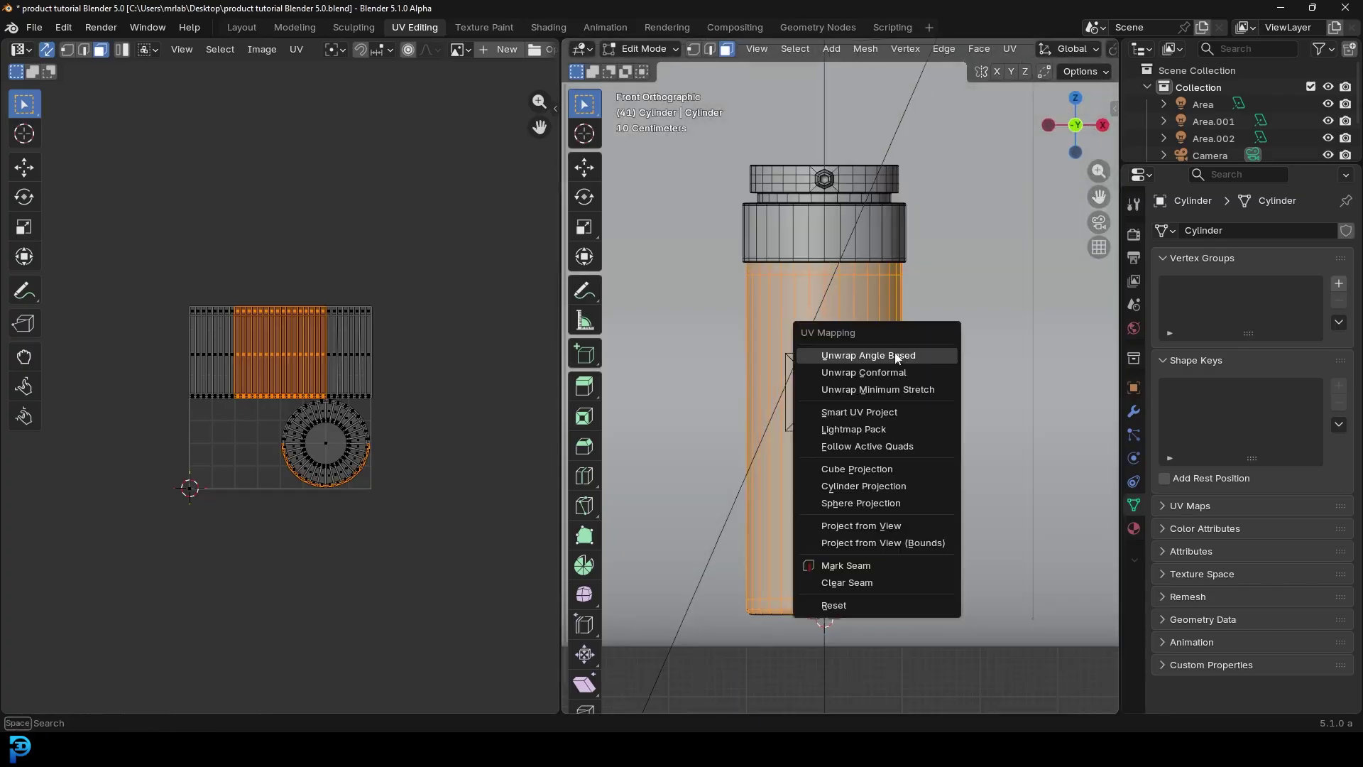
left_click(891, 487)
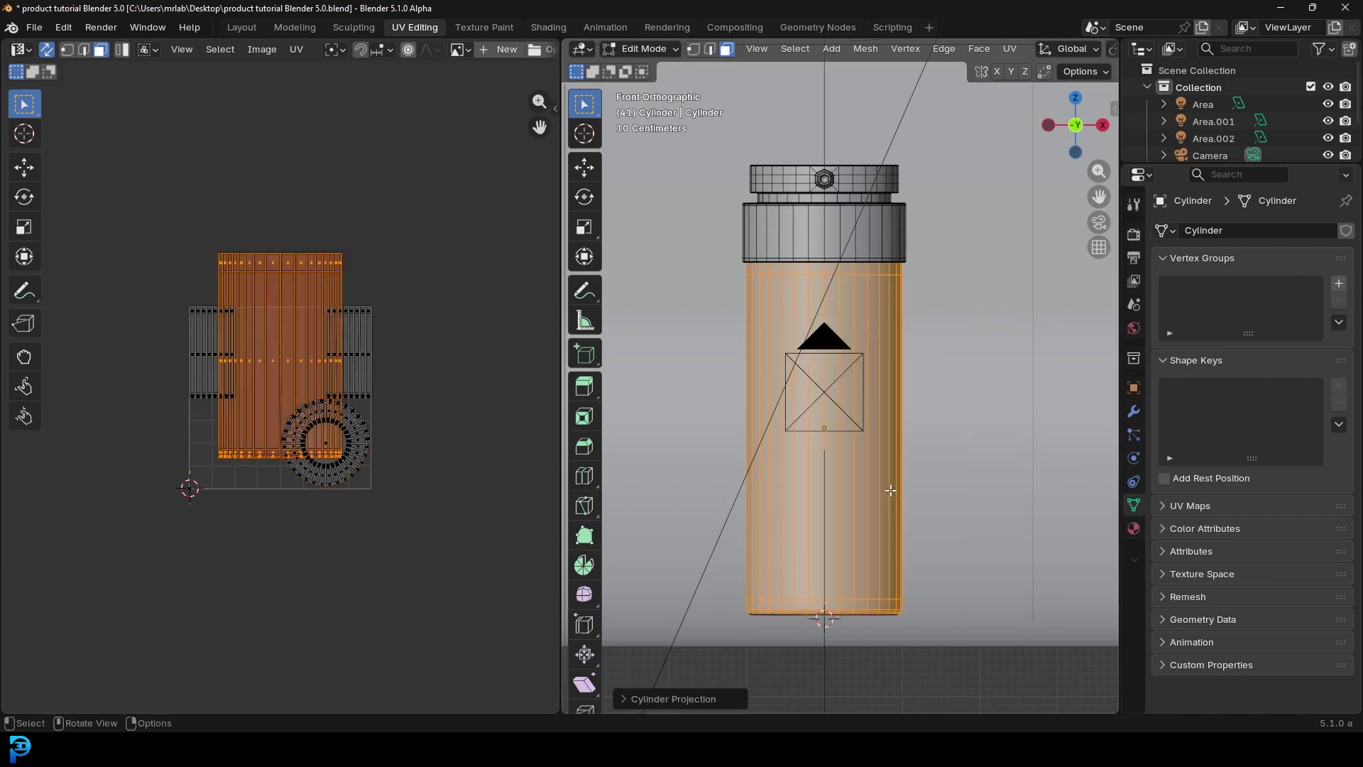
scroll(303, 403, "up", 2)
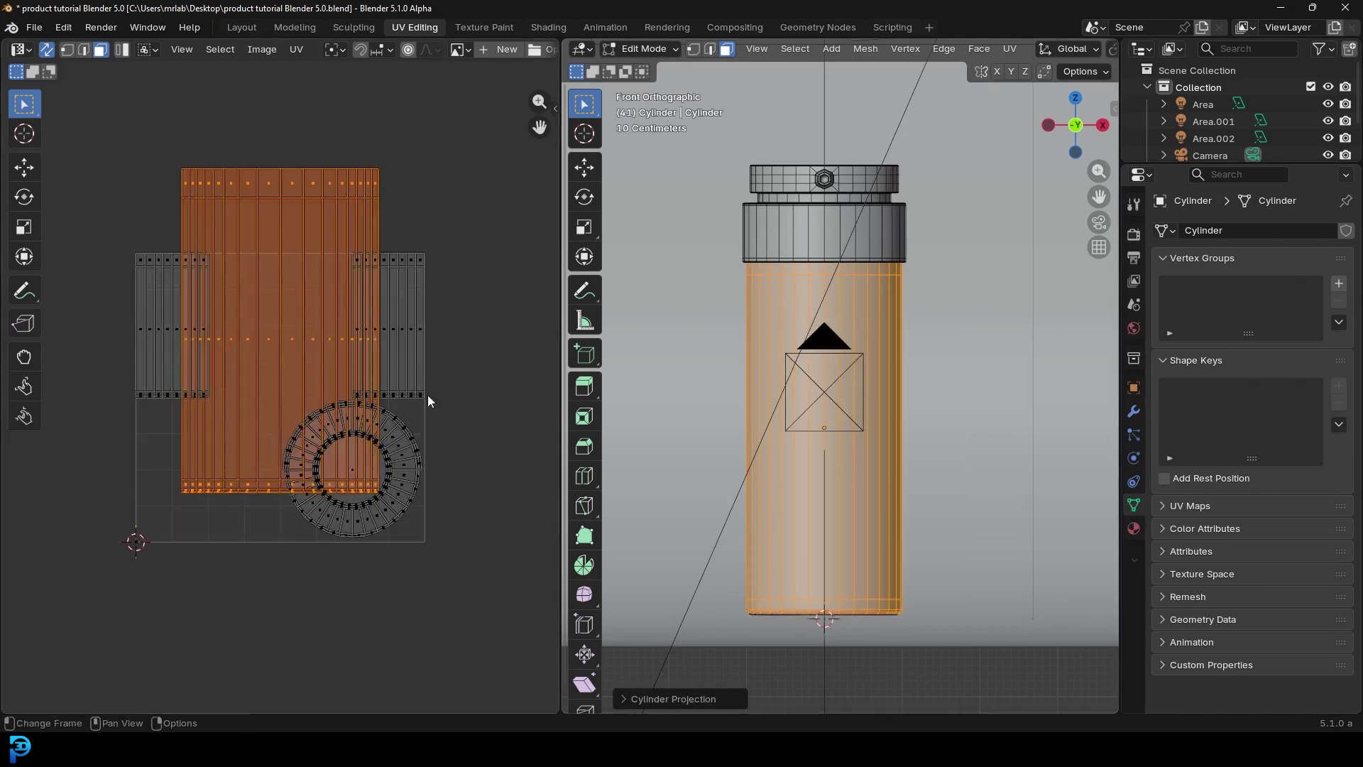
left_click(460, 49)
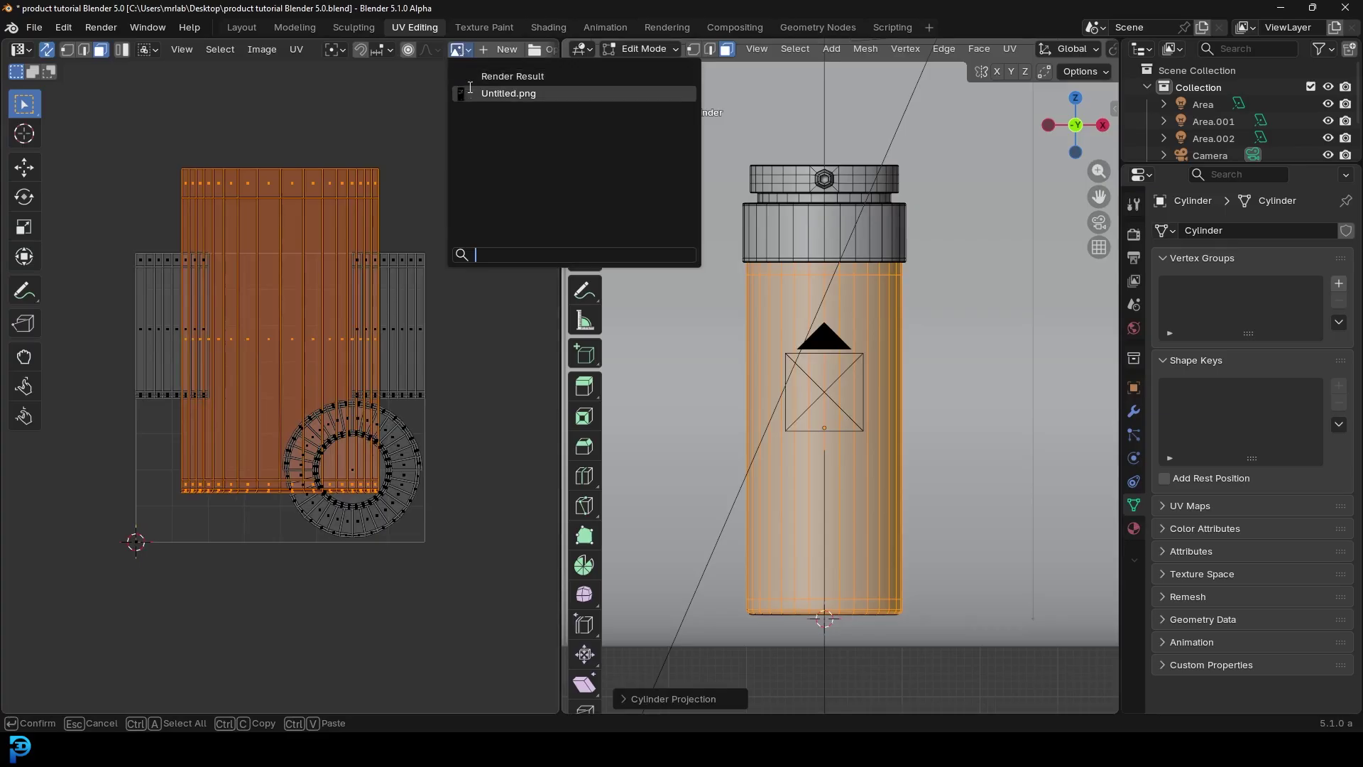
Show Untitled.png behind the UVs, then move and stretch the island horizontally over it.
left_click(504, 94)
scroll(306, 369, "down", 10)
scroll(374, 340, "up", 3)
key("g")
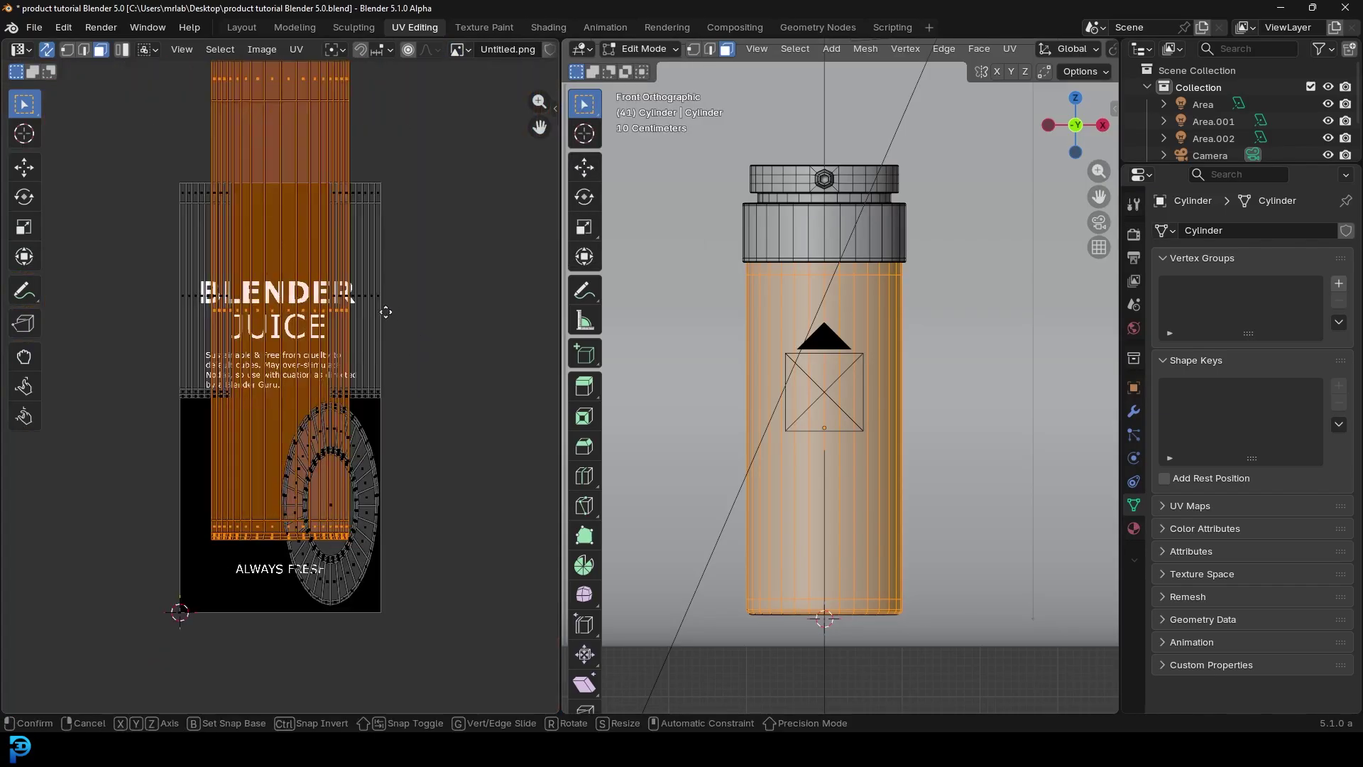
left_click(388, 396)
key("s")
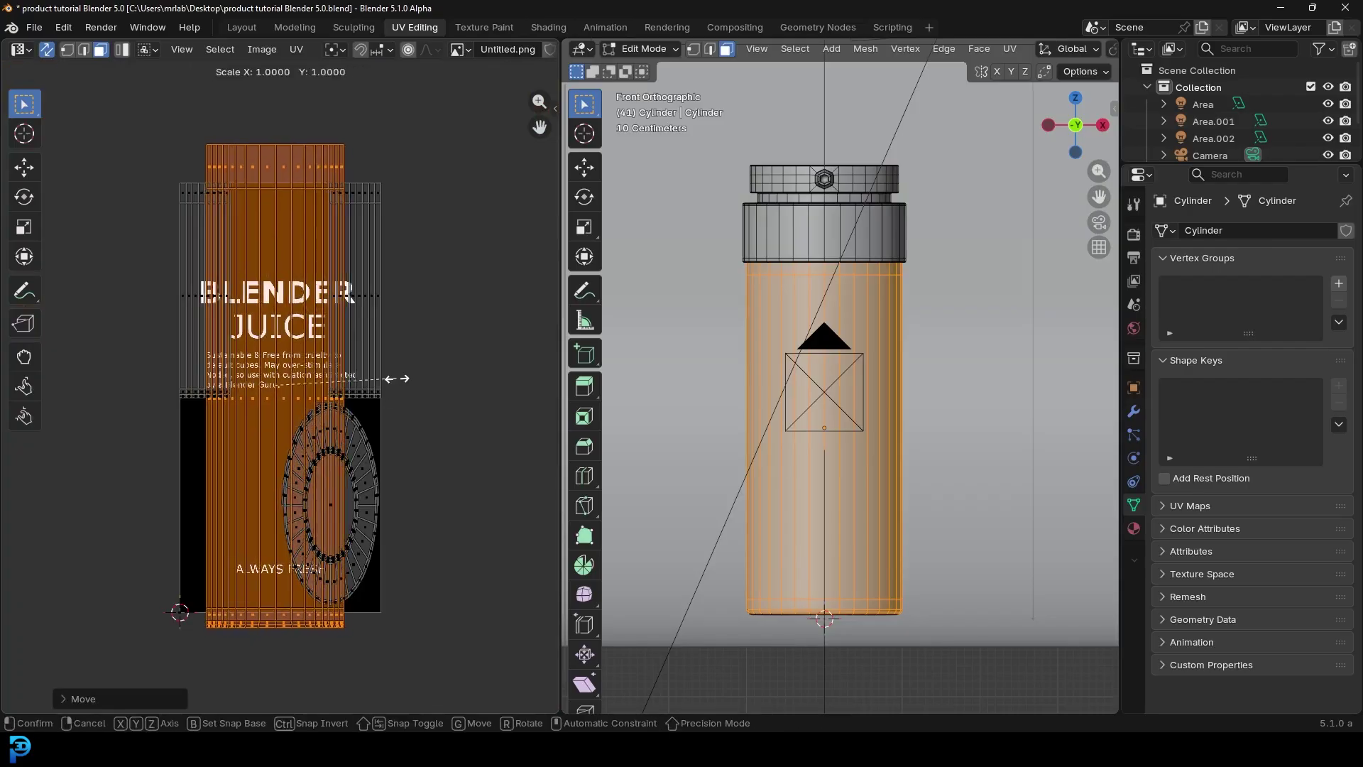
key("x")
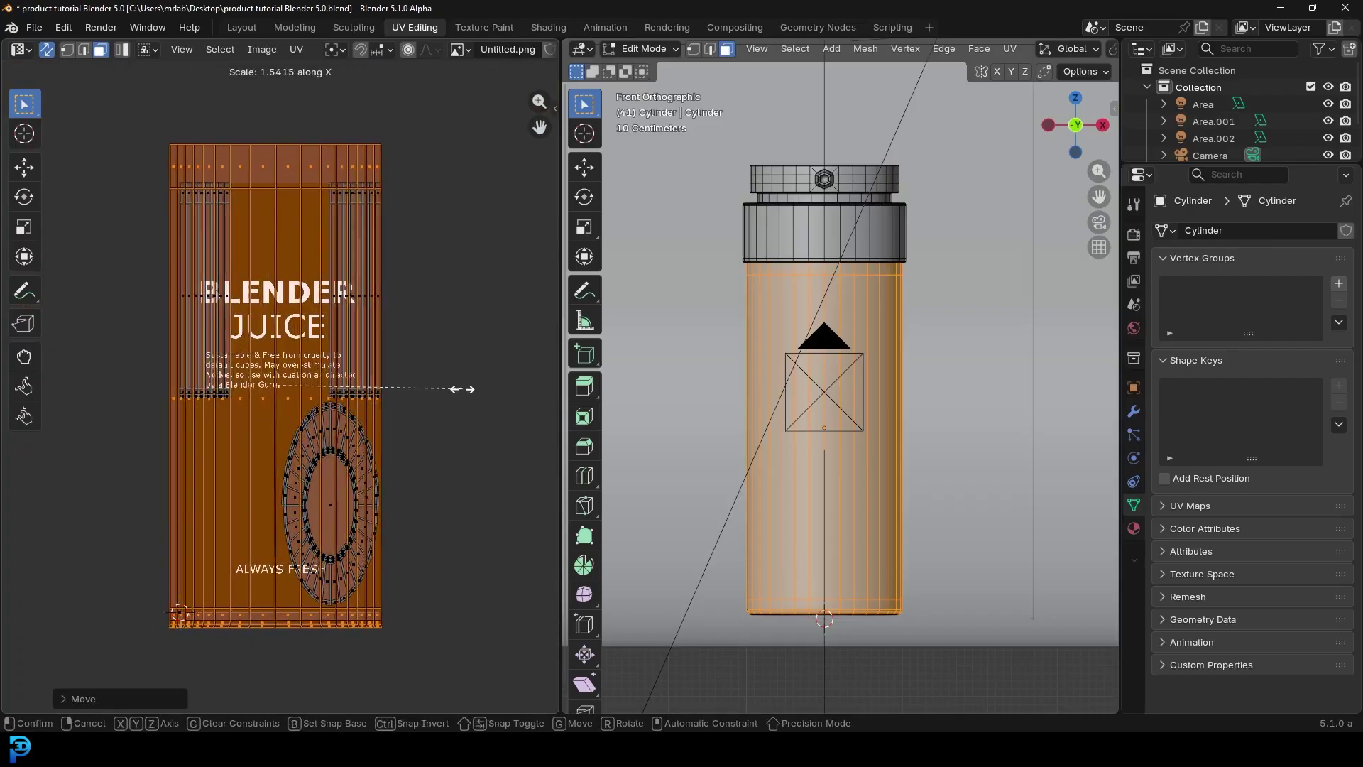
left_click(455, 388)
scroll(859, 350, "up", 3)
Switch to rendered shading, reposition the UV island and orbit to check the label.
key("z")
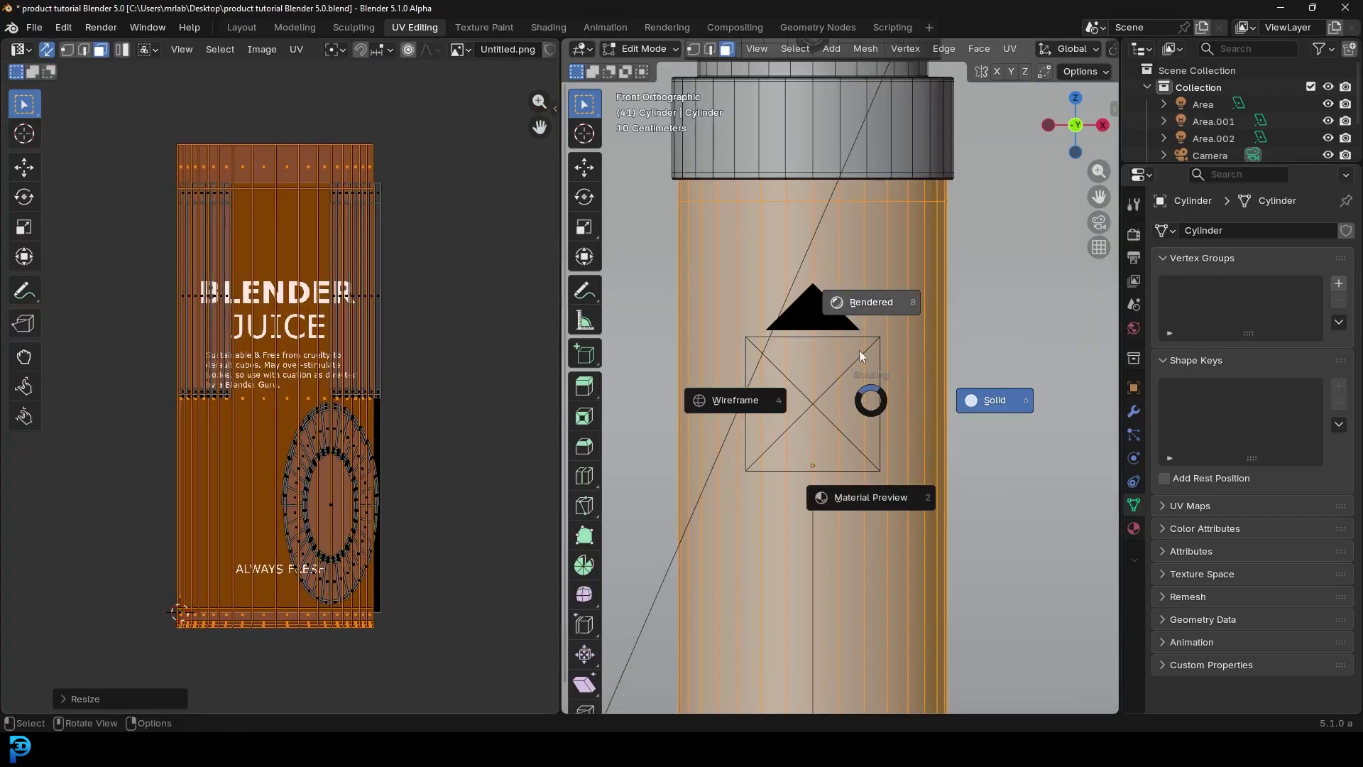
left_click(863, 304)
scroll(334, 373, "down", 2, "shift")
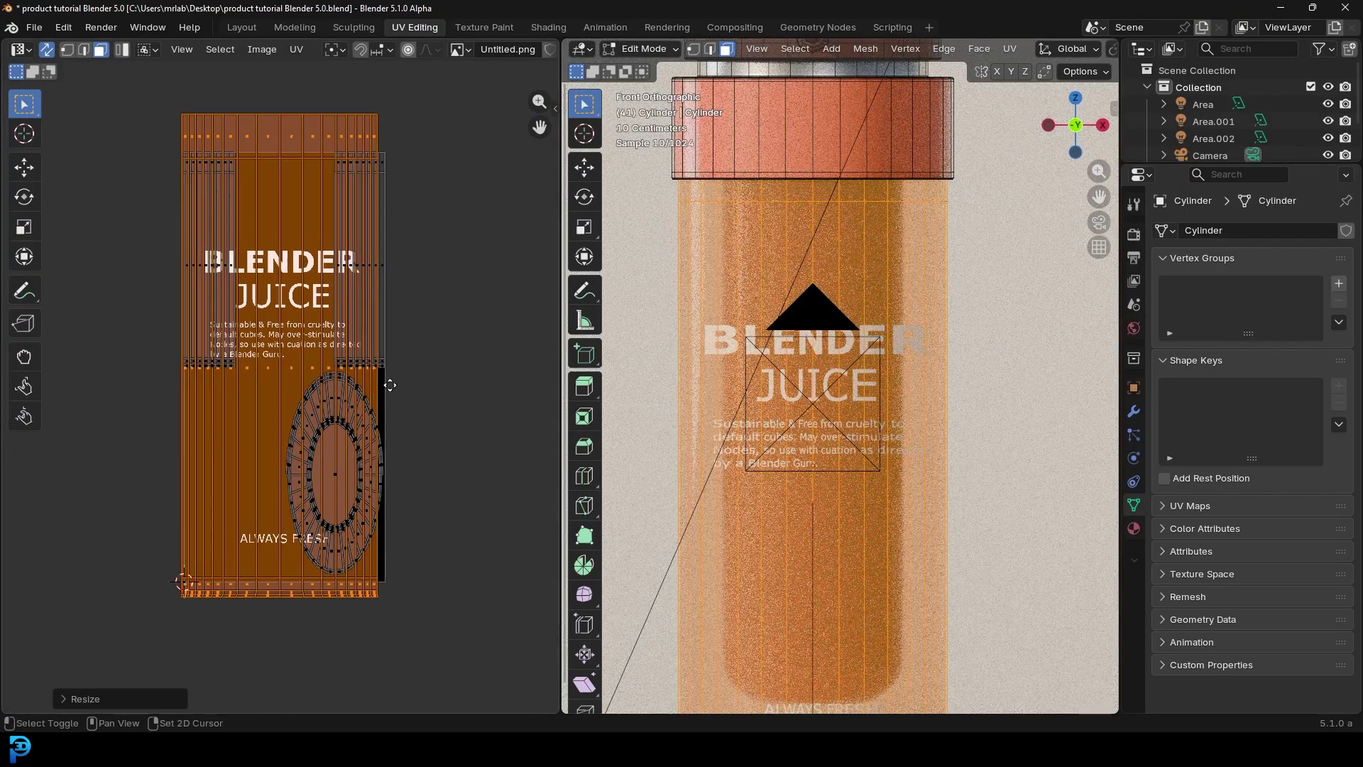
key("s")
key("g")
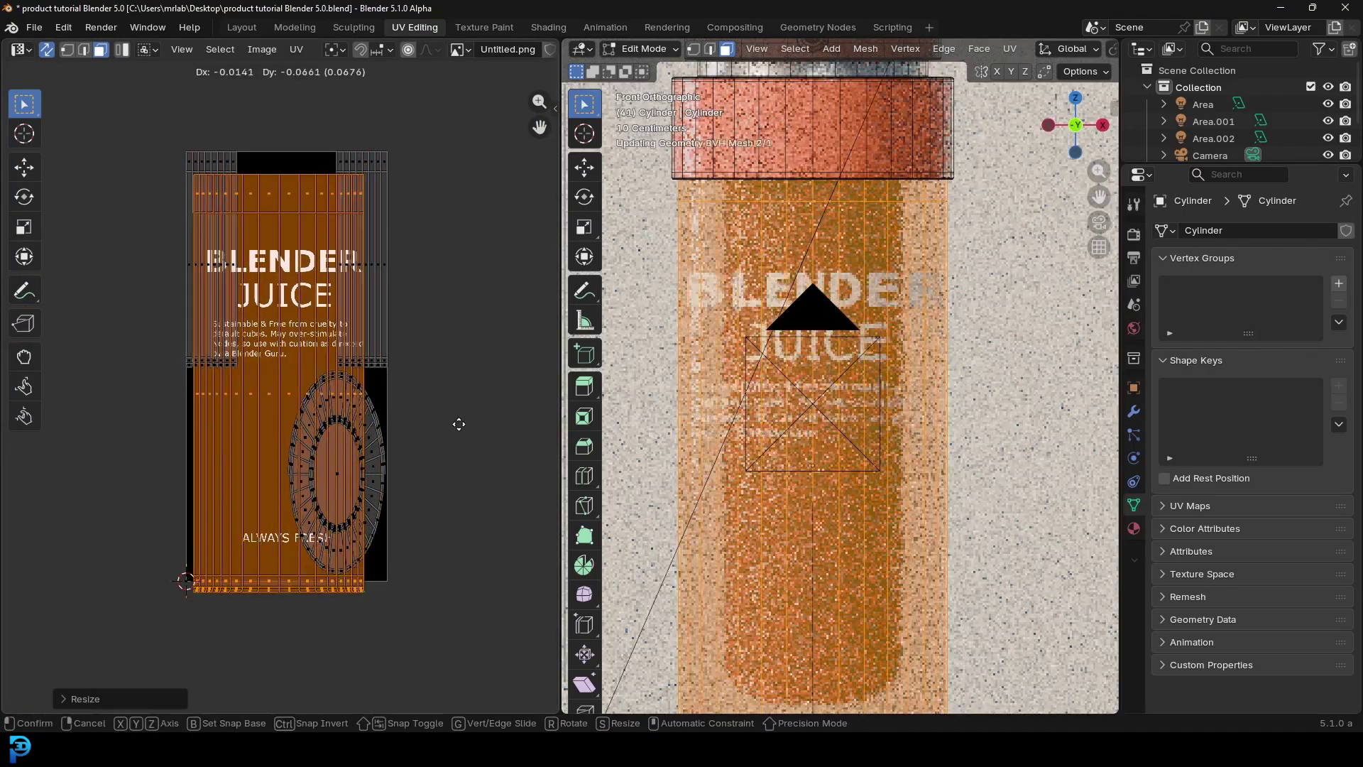
left_click(463, 422)
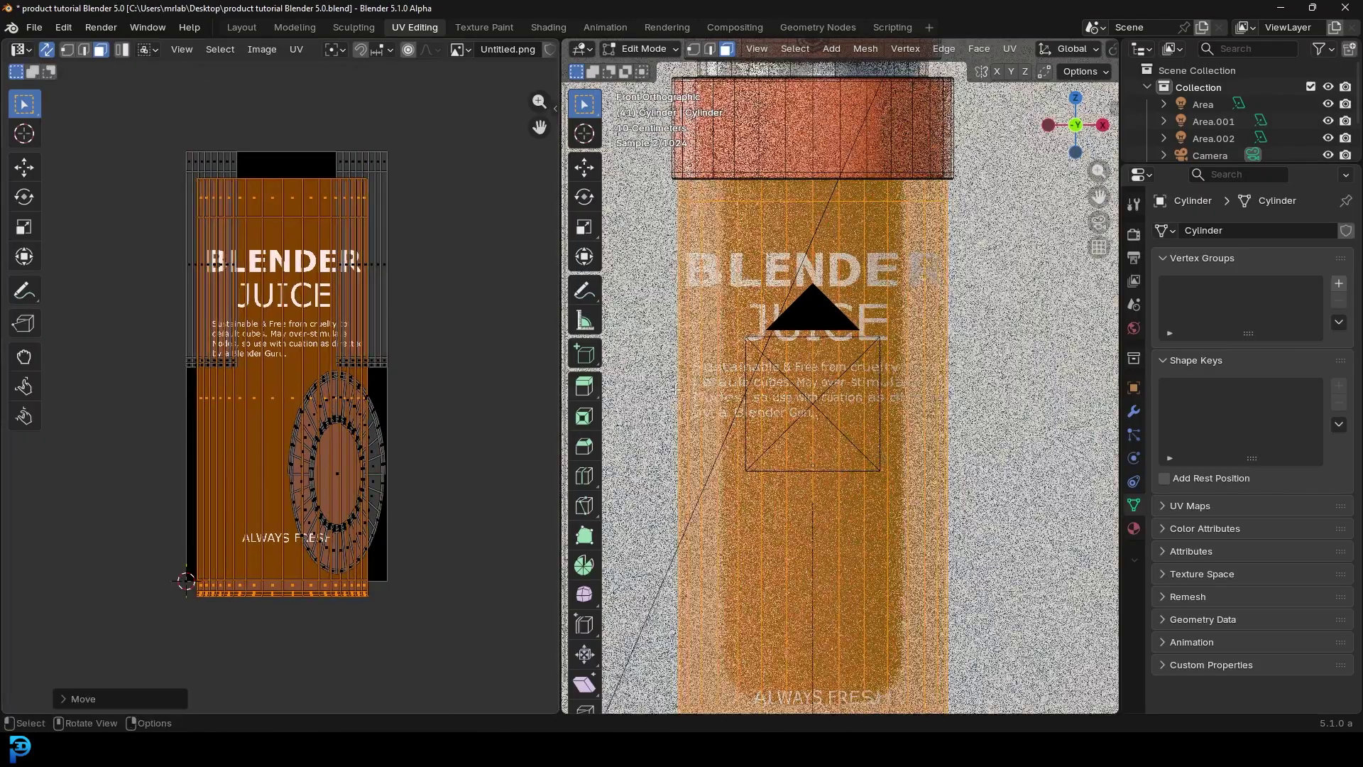
middle_click_drag(782, 314, 828, 331)
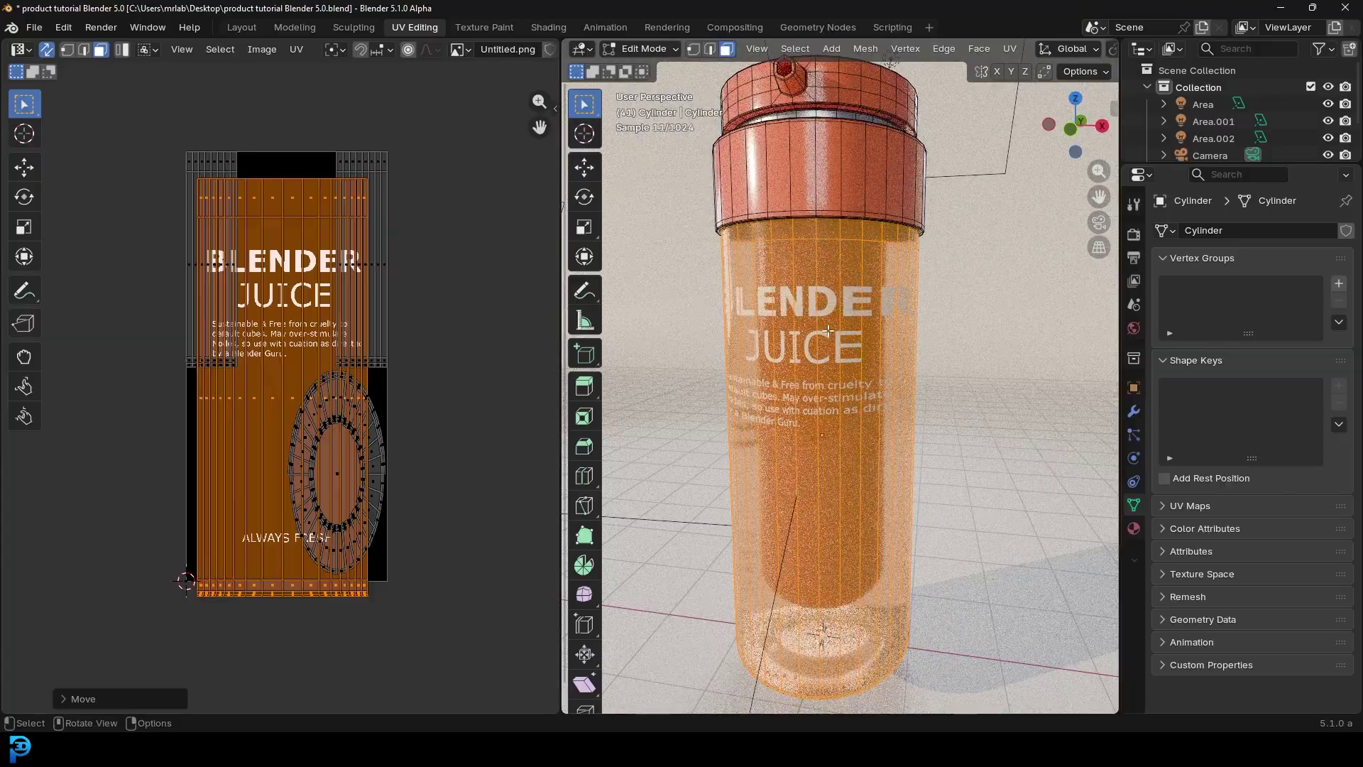
key("KP_1")
key("u")
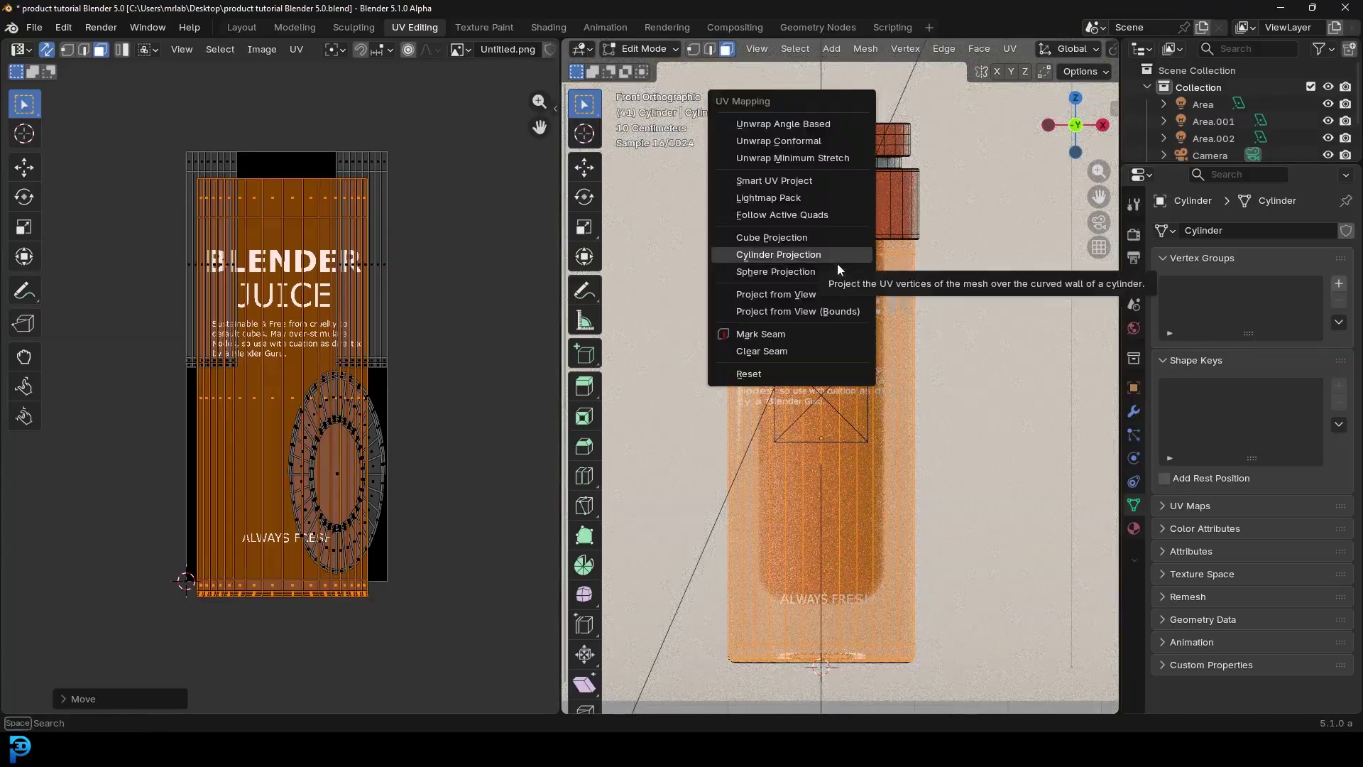
Re-unwrap the bottle front Angle Based, widen the UVs along X and reposition them.
left_click(832, 125)
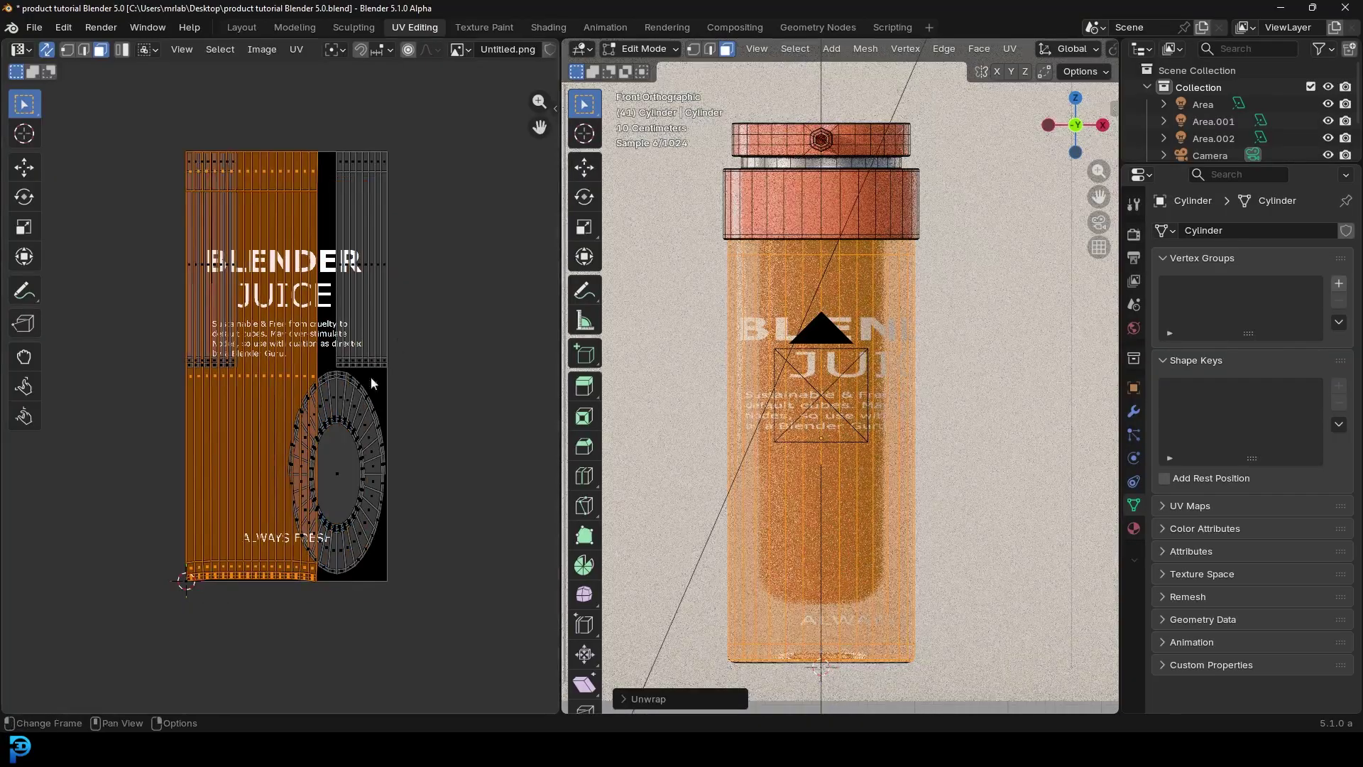
key("s")
key("x")
left_click(511, 394)
key("g")
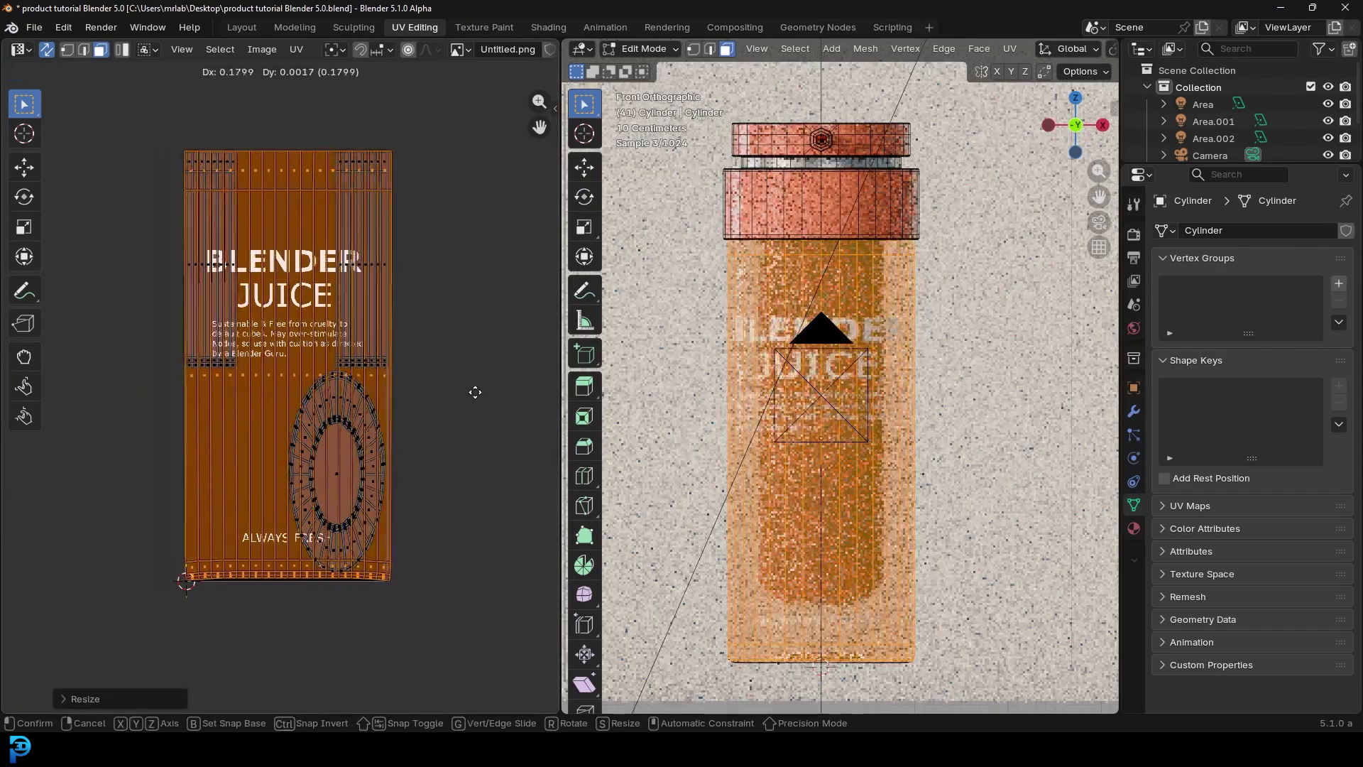
left_click(473, 392)
middle_click_drag(781, 454, 878, 462)
middle_click_drag(778, 488, 753, 490)
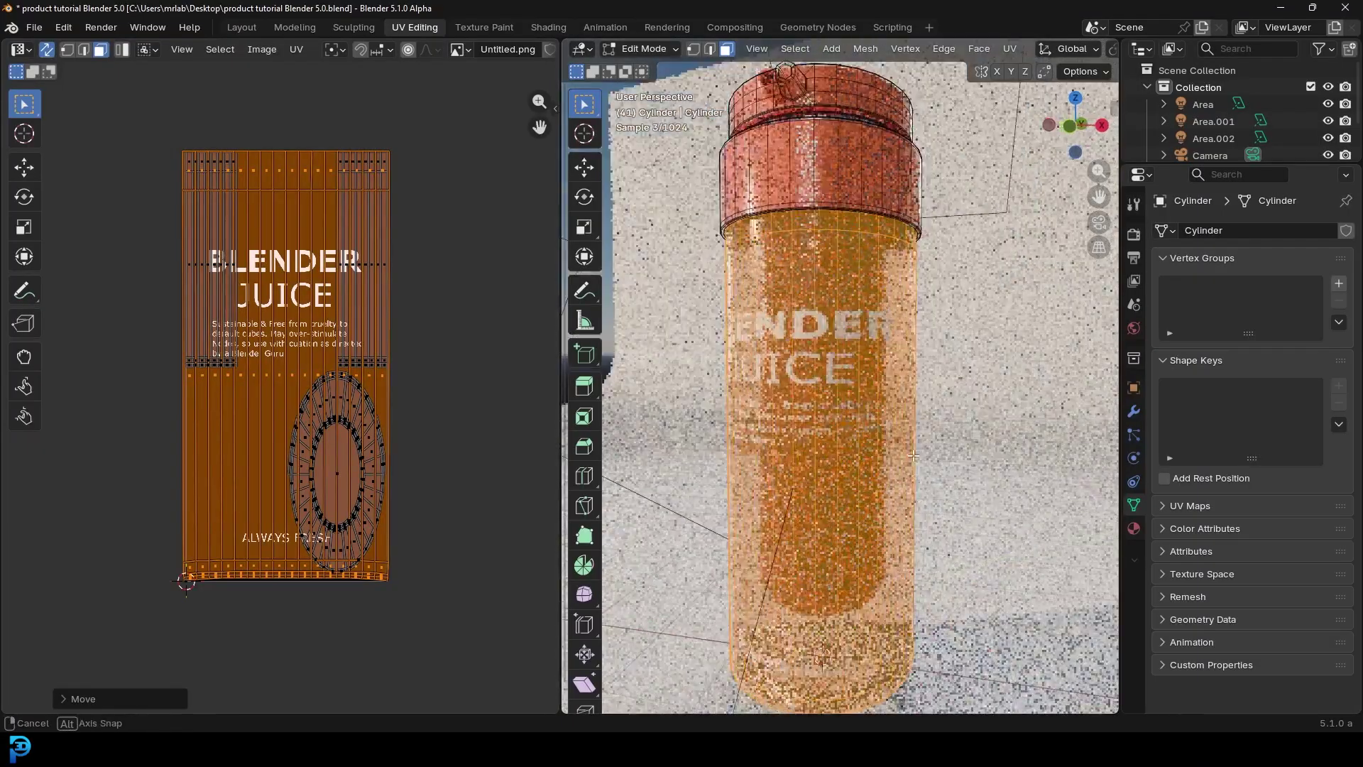
Return the viewport to solid shading and invert the selection to the cap and sides.
key("z")
left_click(997, 439)
scroll(997, 439, "down", 4)
middle_click_drag(996, 439, 859, 253)
scroll(816, 315, "up", 4)
key("ctrl+i")
Unwrap the cap and sides Angle Based and shrink them into the label's top-right corner.
key("u")
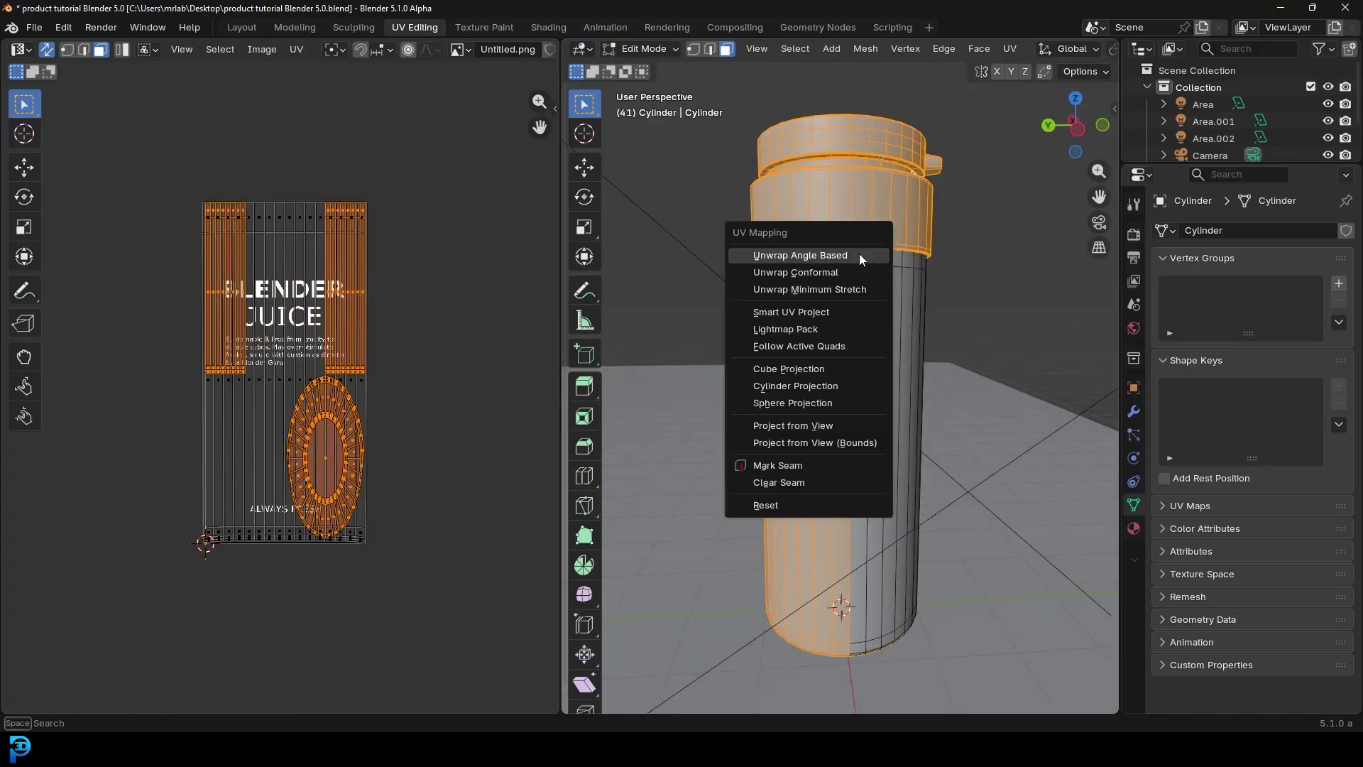
left_click(859, 254)
scroll(383, 424, "up", 2)
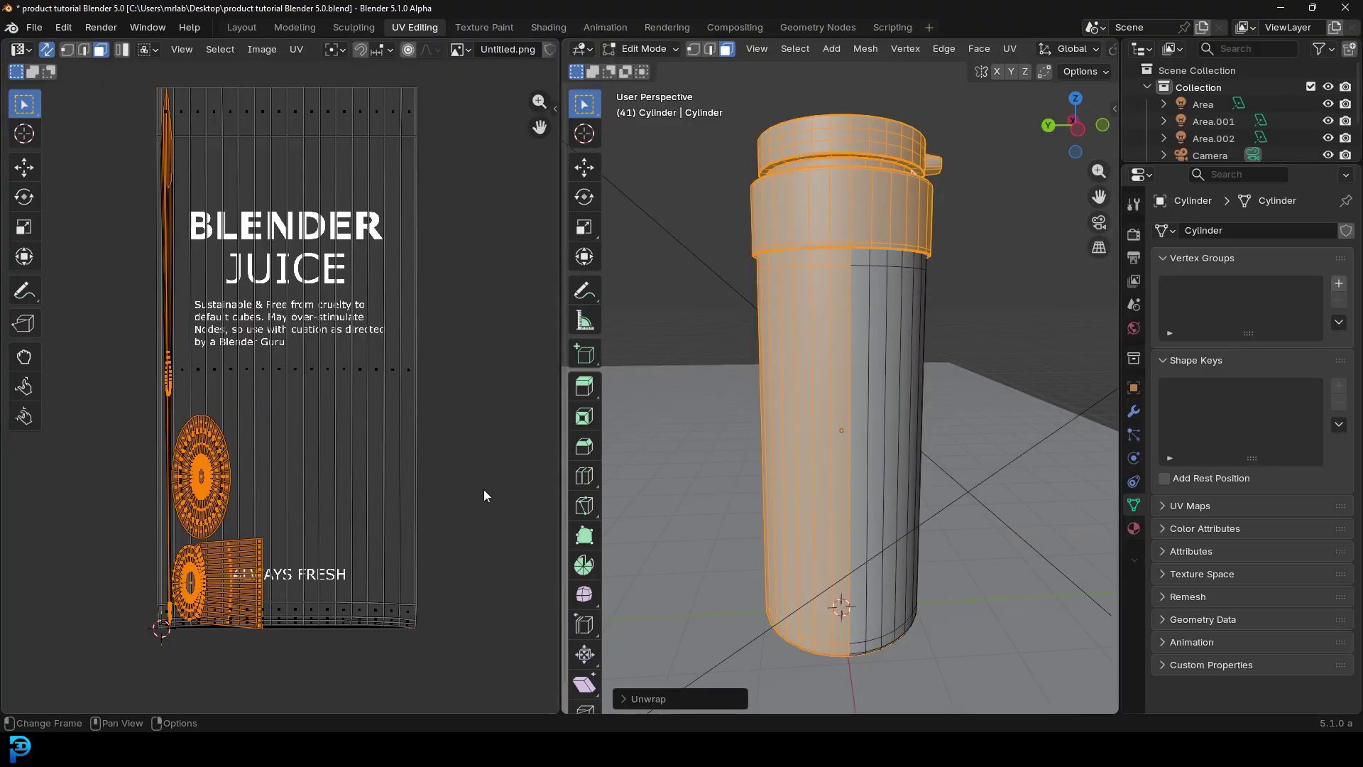
key("a")
key("alt+a")
key("s")
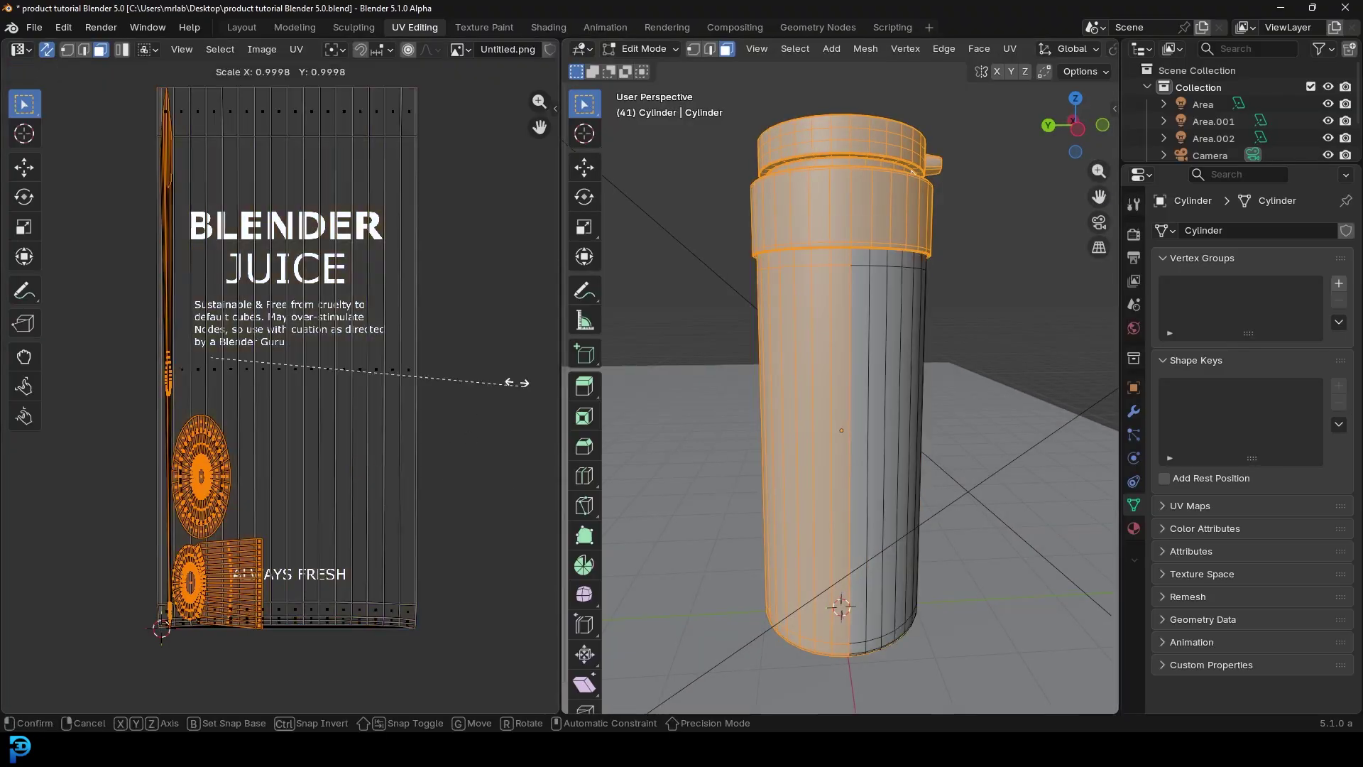
left_click(266, 353)
key("g")
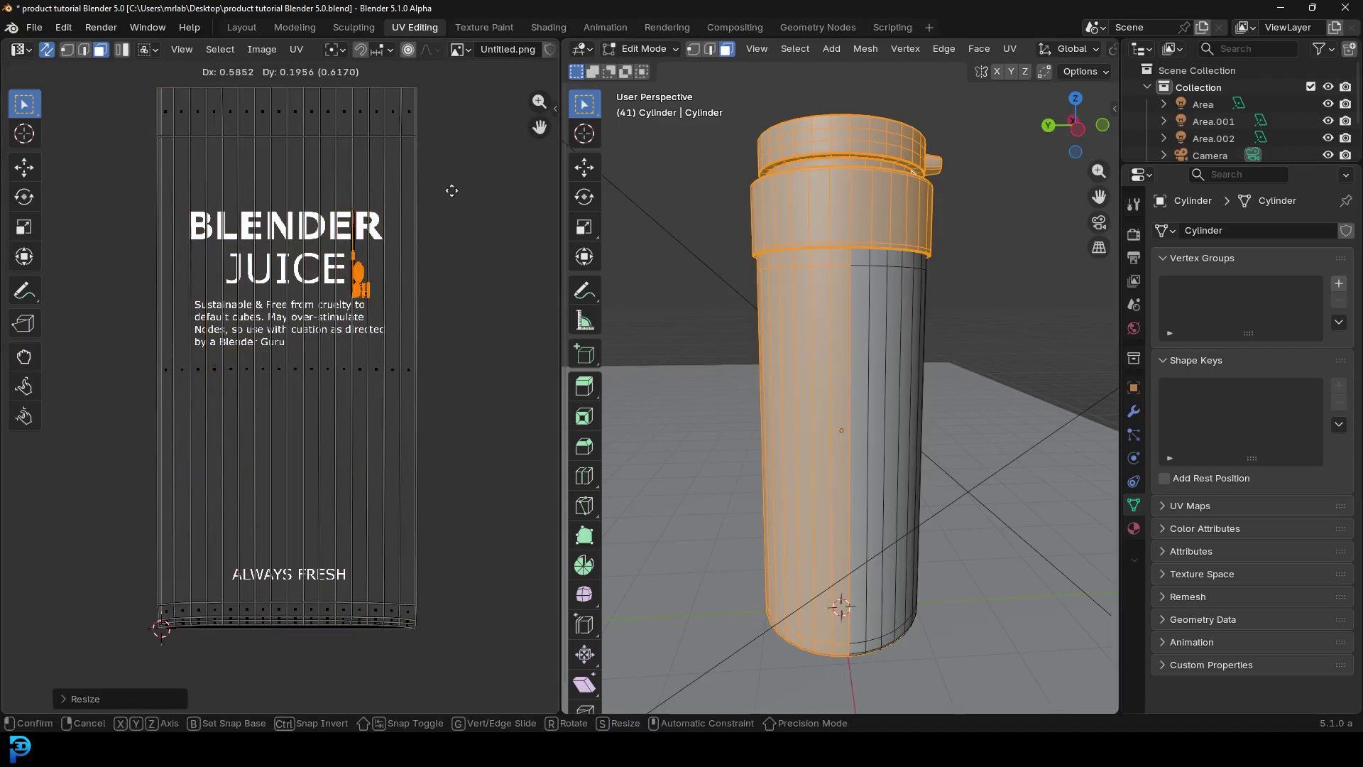
left_click(364, 178)
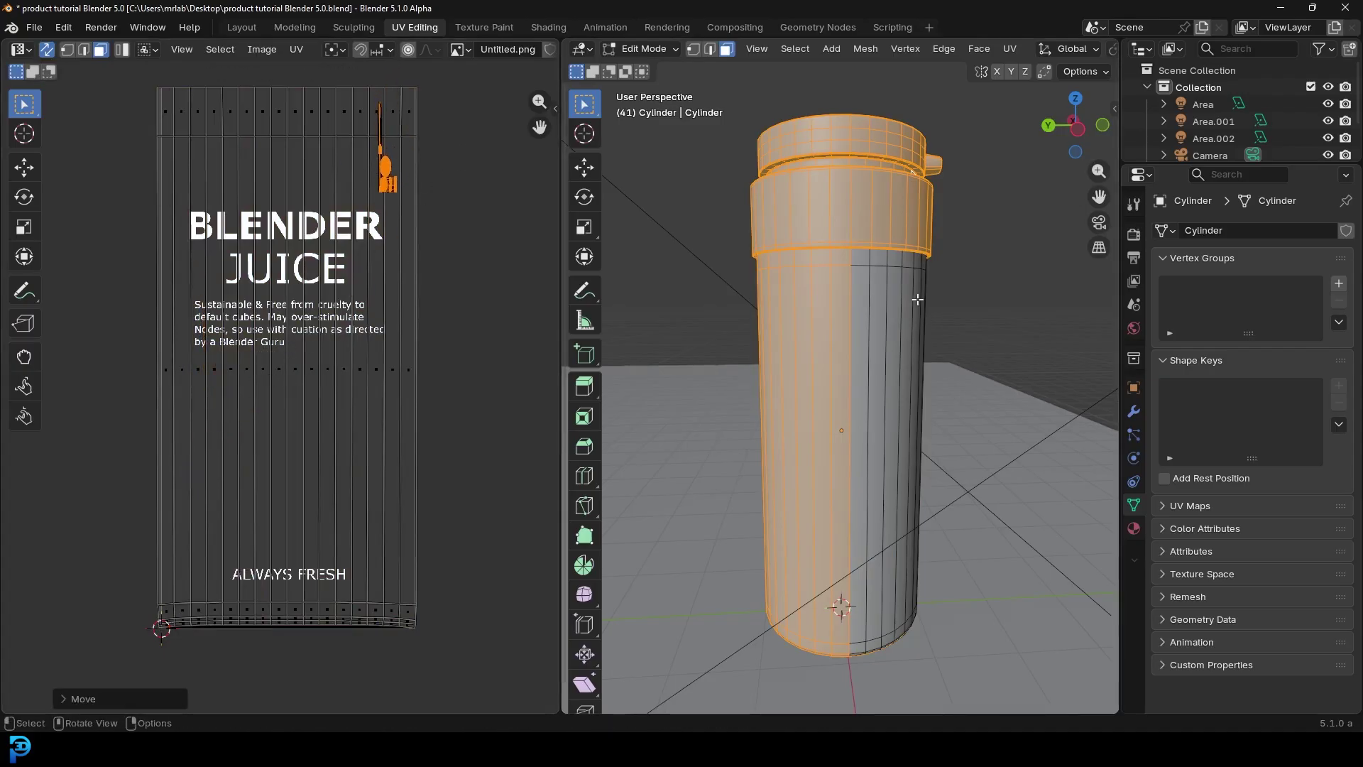
Return to Object Mode and view the bottle through the scene camera.
key("Tab")
scroll(921, 309, "down", 4)
middle_click_drag(922, 310, 870, 377)
key("KP_0")
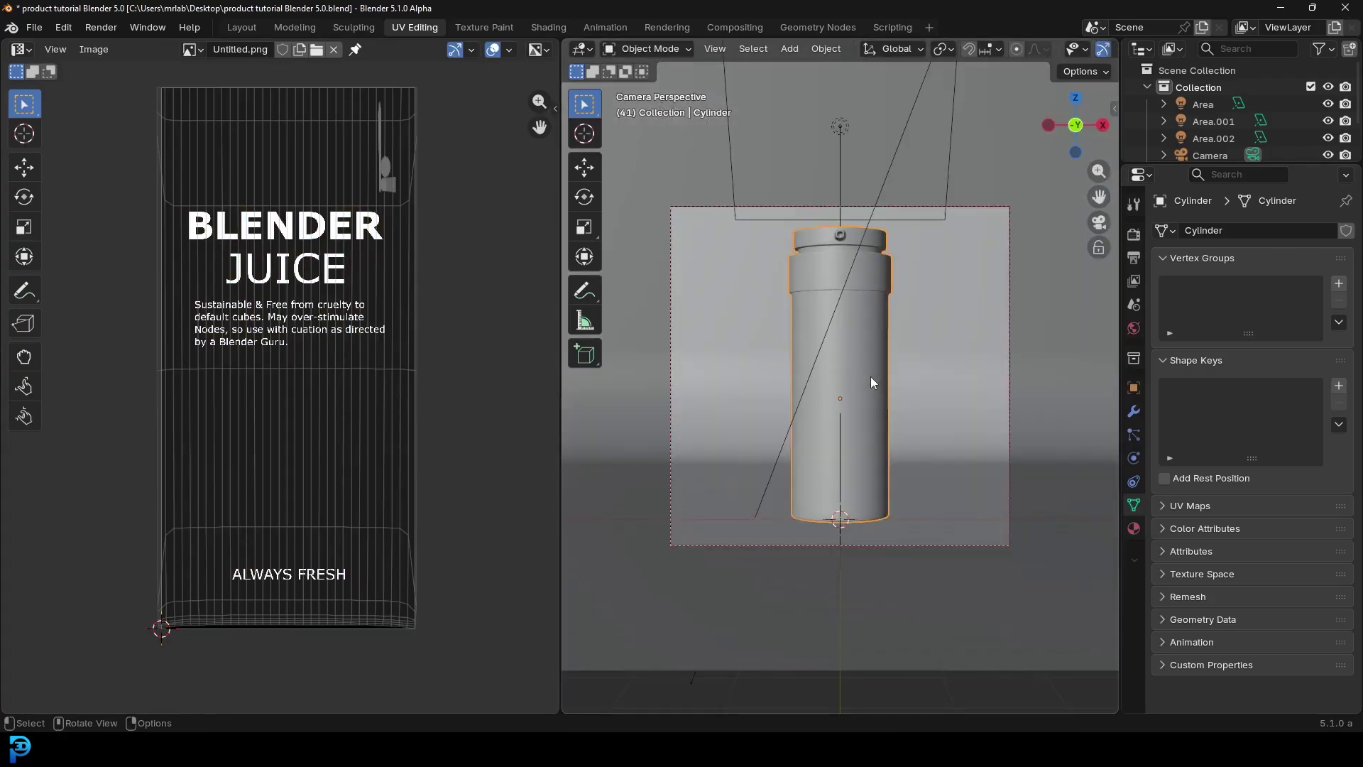
Preview the labelled bottle in Rendered shading through the camera, then switch to the Shading workspace.
scroll(870, 376, "up", 3)
key("z")
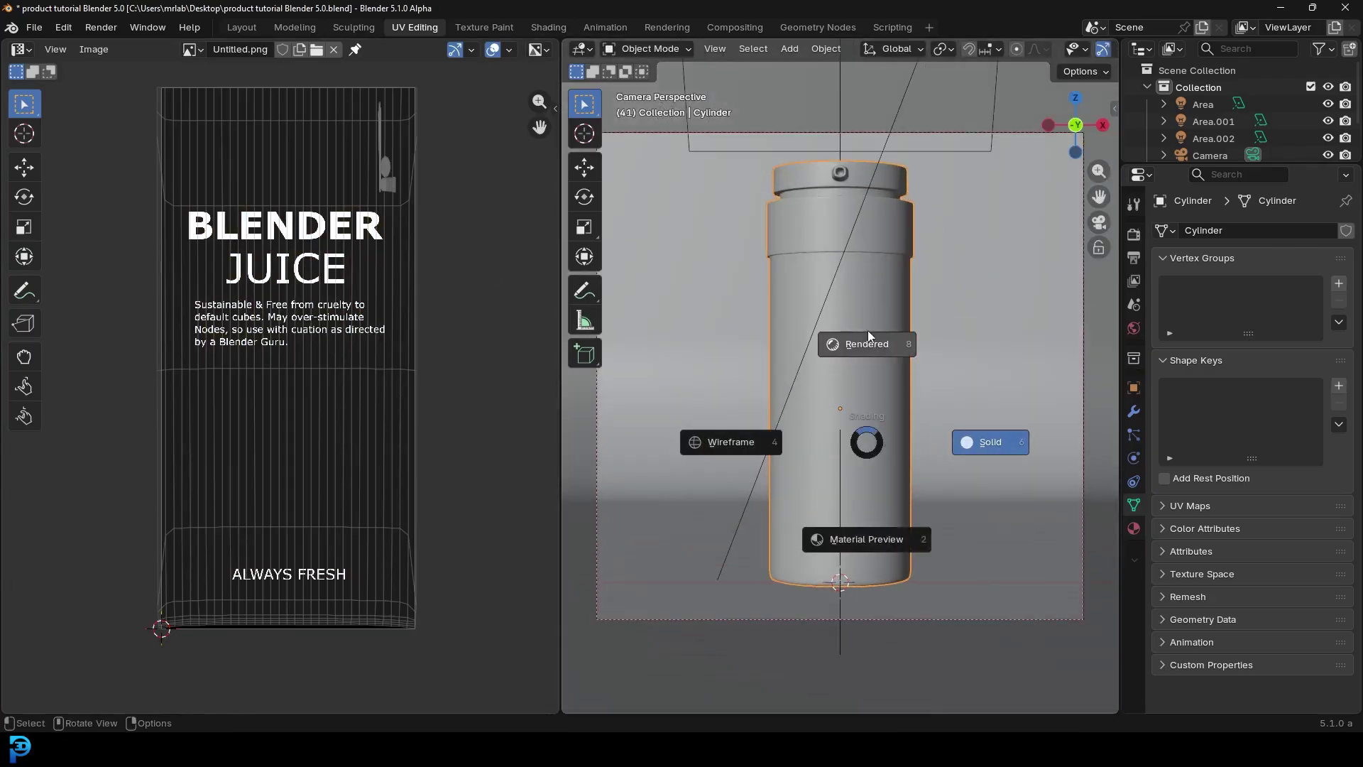
left_click(867, 335)
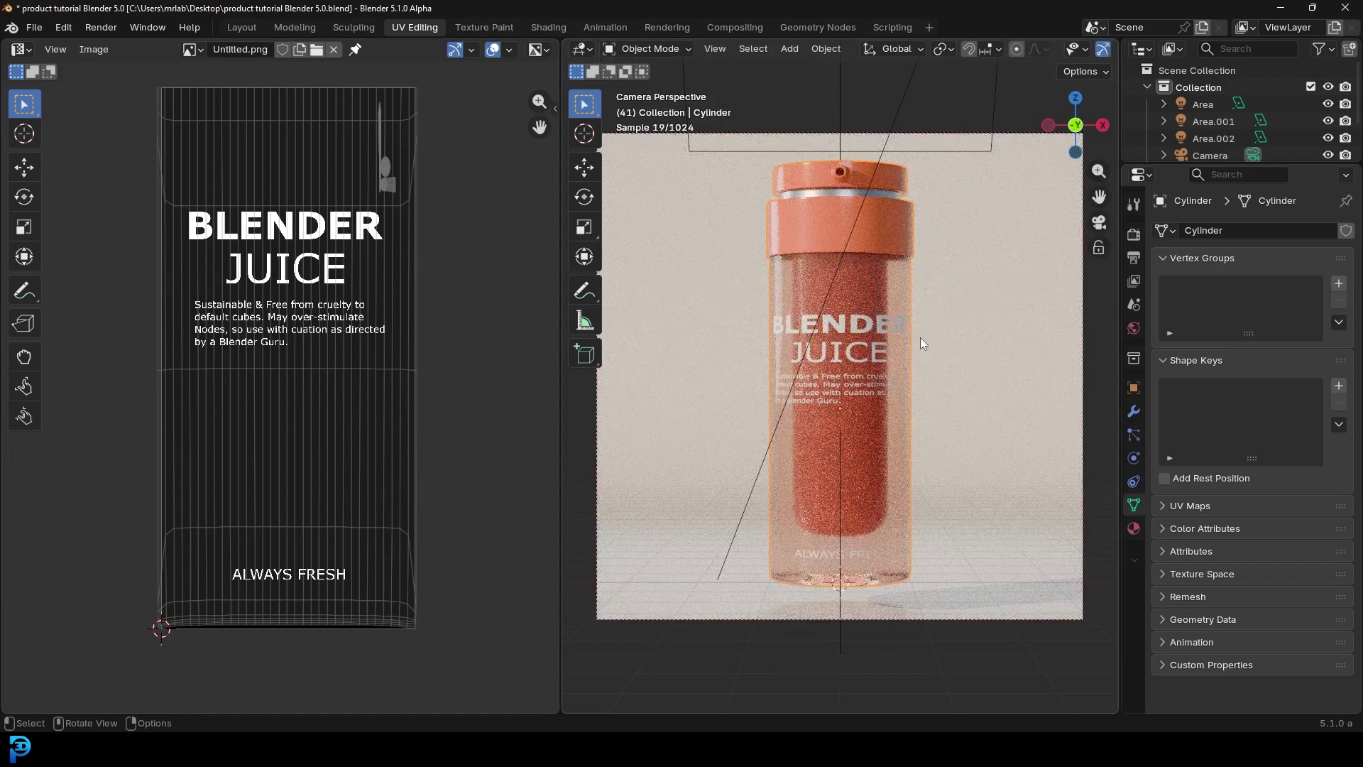
left_click(540, 27)
Return the viewport to Solid shading and enlarge the node editor to show the Image Texture node.
key("z")
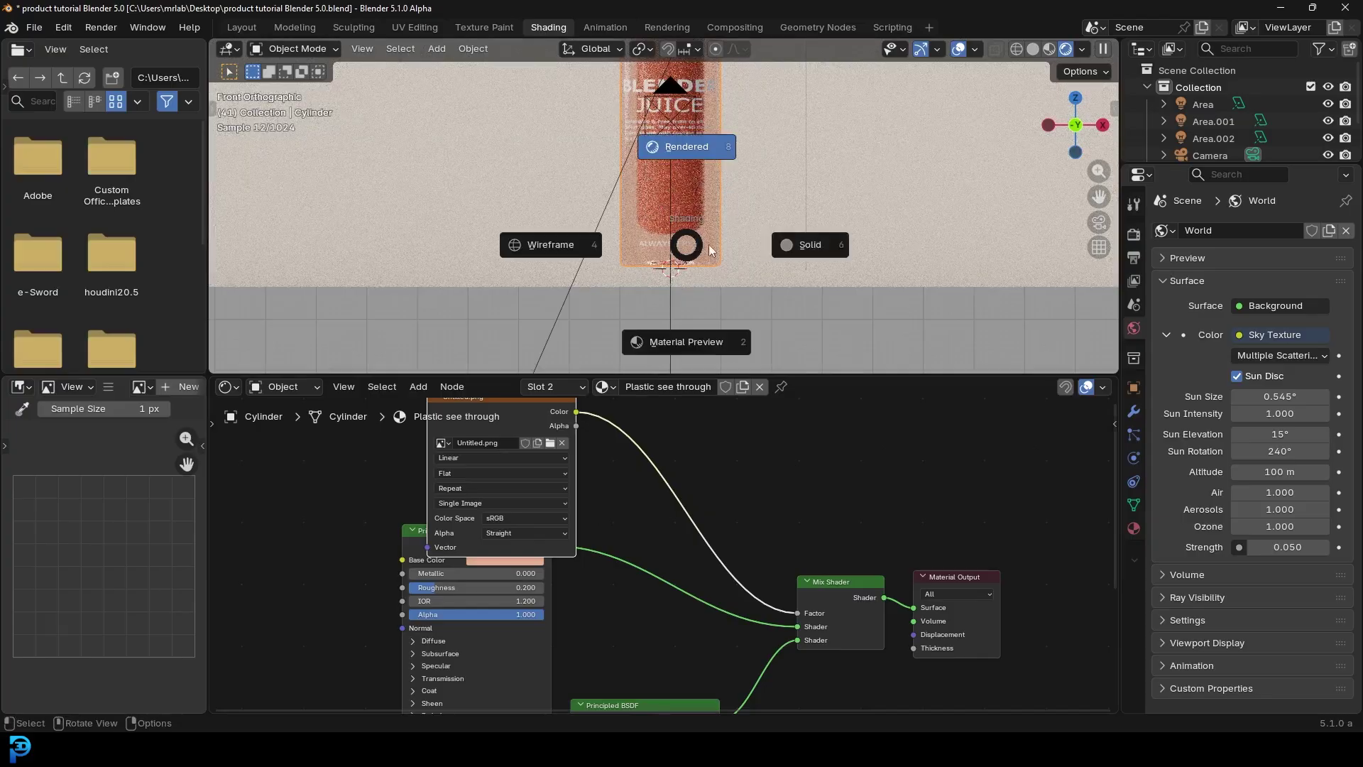
left_click(806, 240)
left_click_drag(611, 372, 611, 163)
scroll(650, 442, "up", 3)
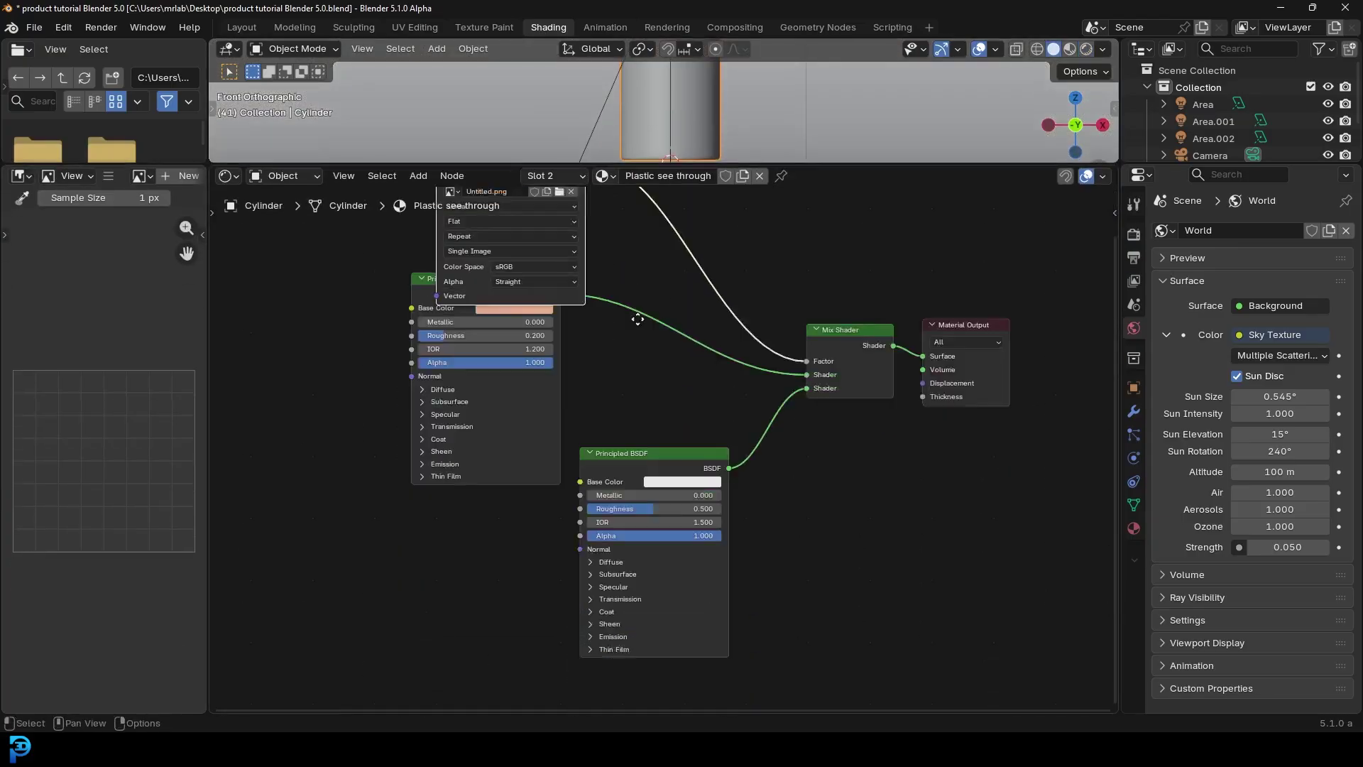
middle_click_drag(599, 385, 608, 600)
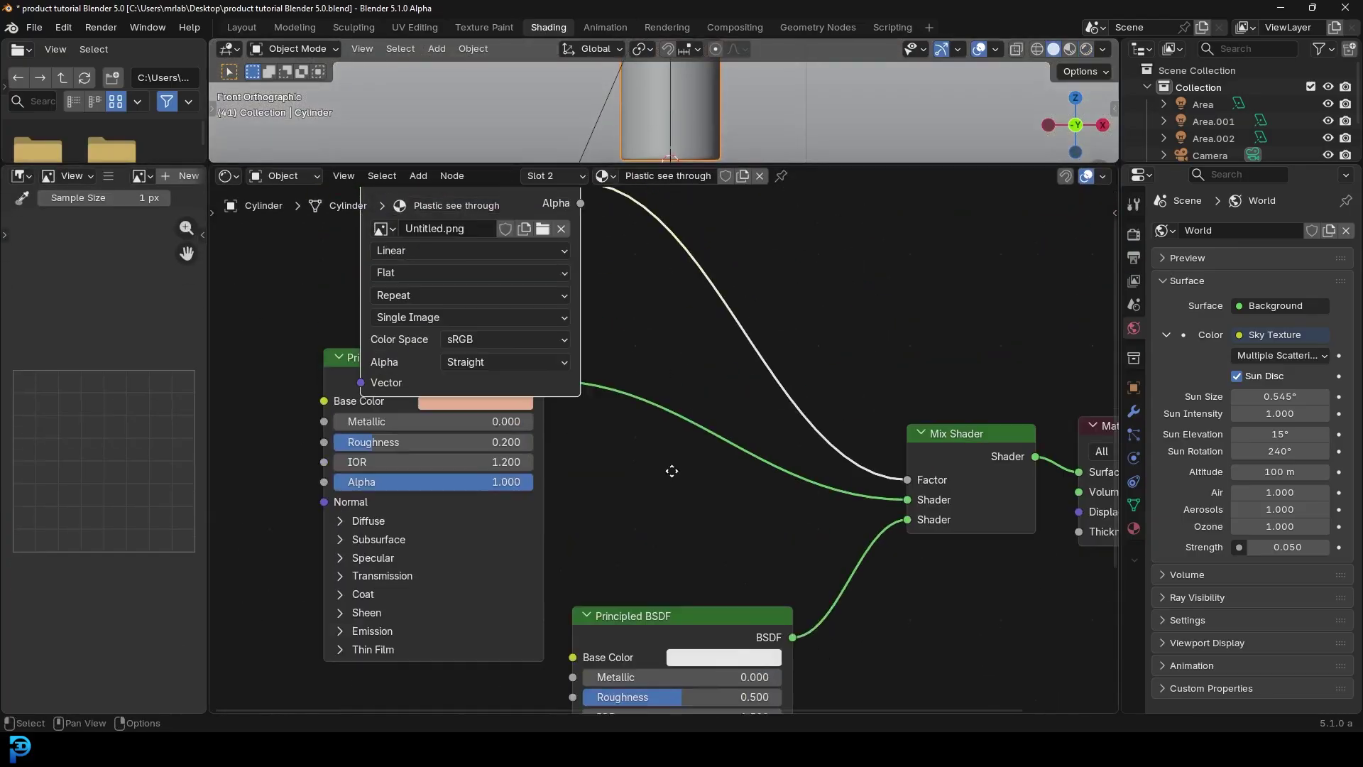
Expand the Principled BSDF node and place it below the Image Texture node.
left_click_drag(684, 627, 707, 582)
left_click(339, 357)
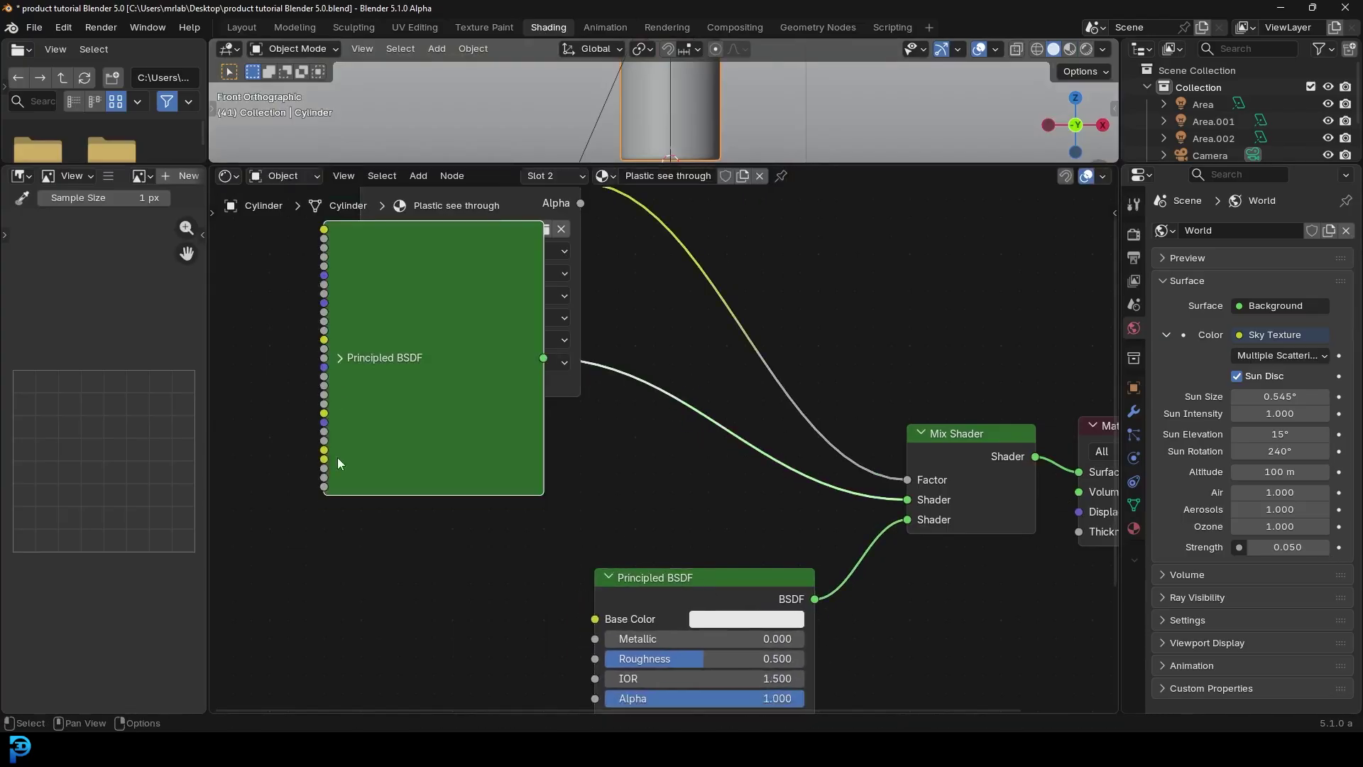
key("h")
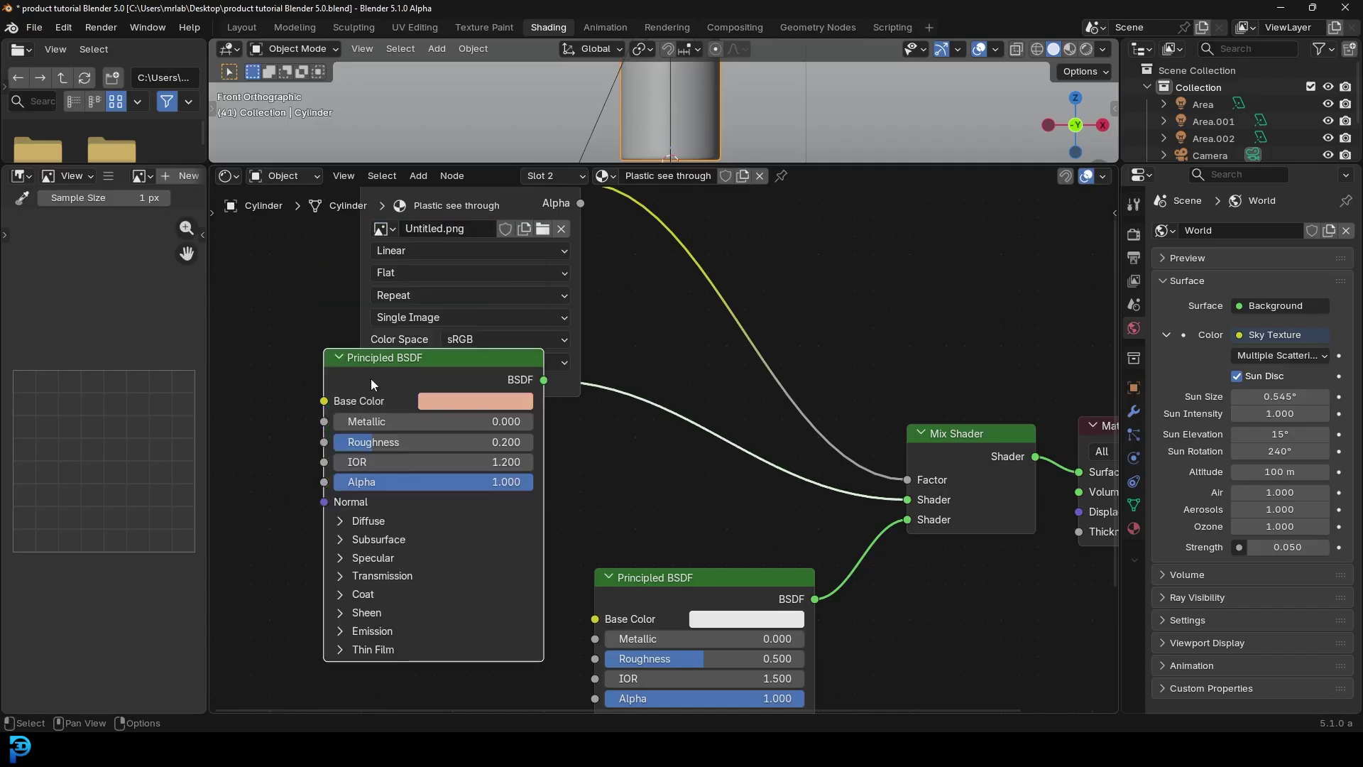
left_click_drag(397, 364, 405, 429)
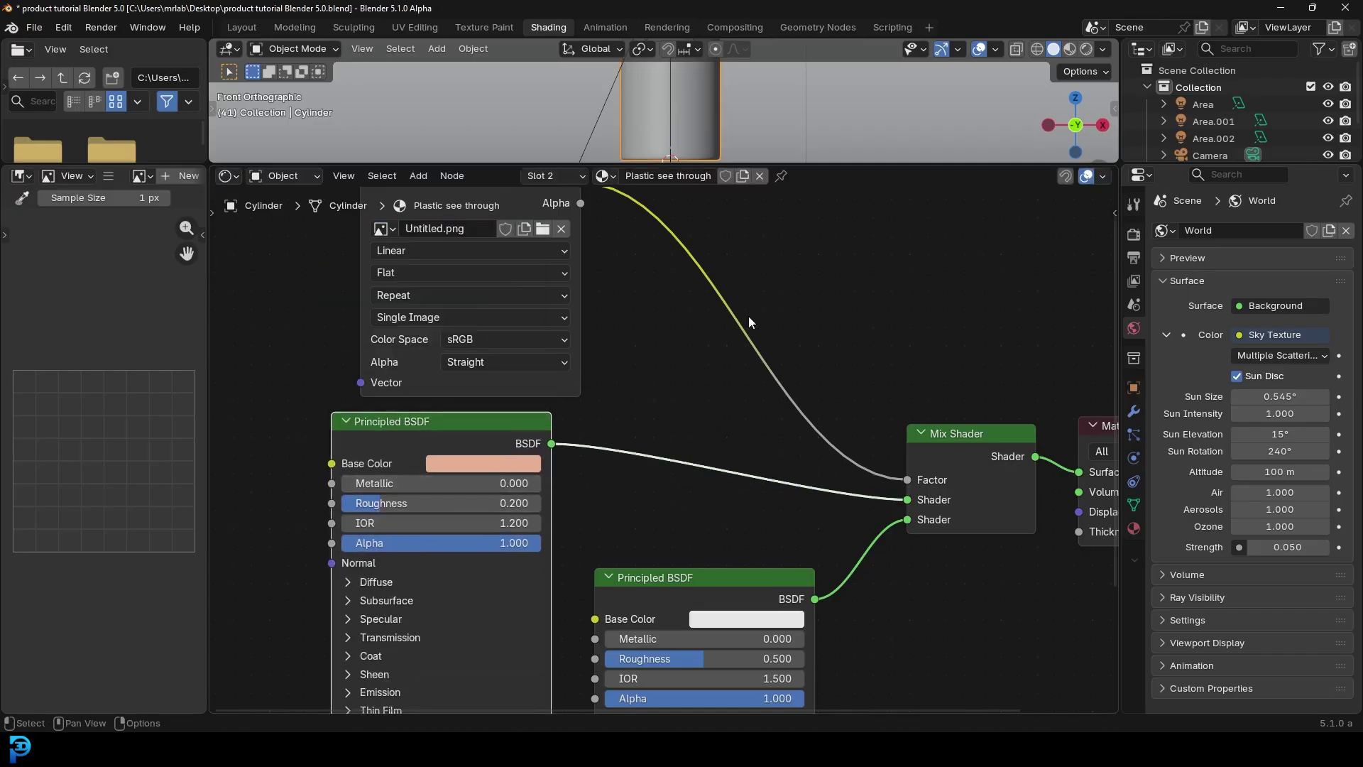
scroll(599, 347, "down", 2)
scroll(756, 393, "down", 1)
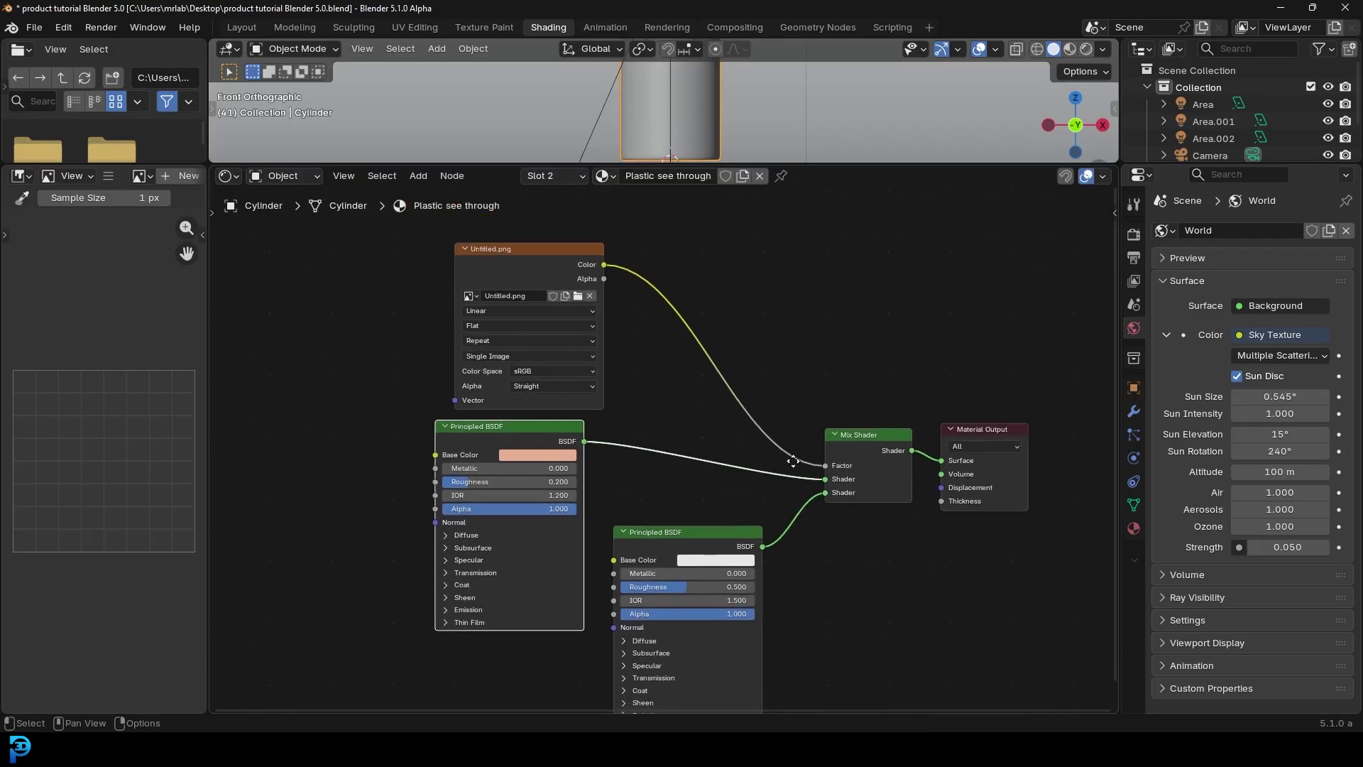
Enlarge the 3D viewport, preview the bottle in Rendered shading, then go back to Solid.
left_click_drag(740, 174, 738, 397)
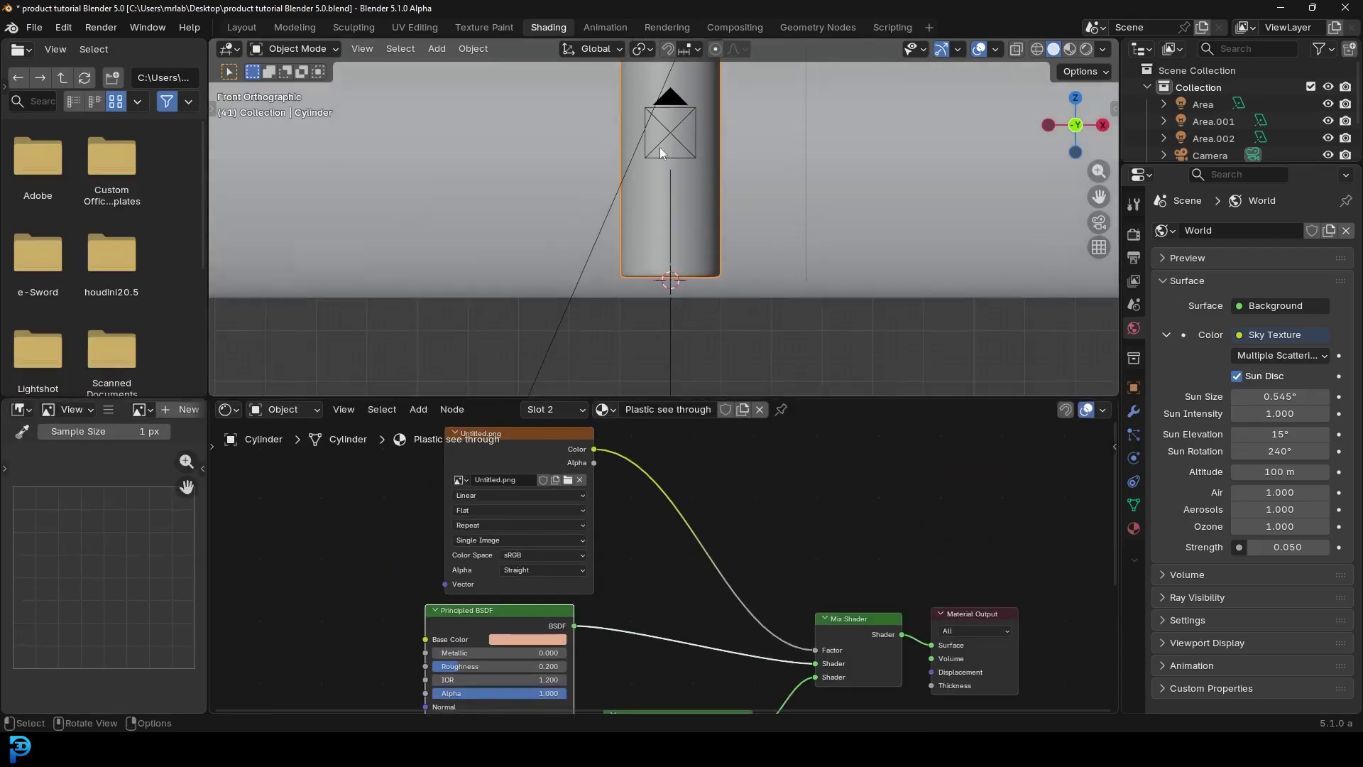
middle_click_drag(649, 147, 654, 144)
key("z")
left_click(703, 107)
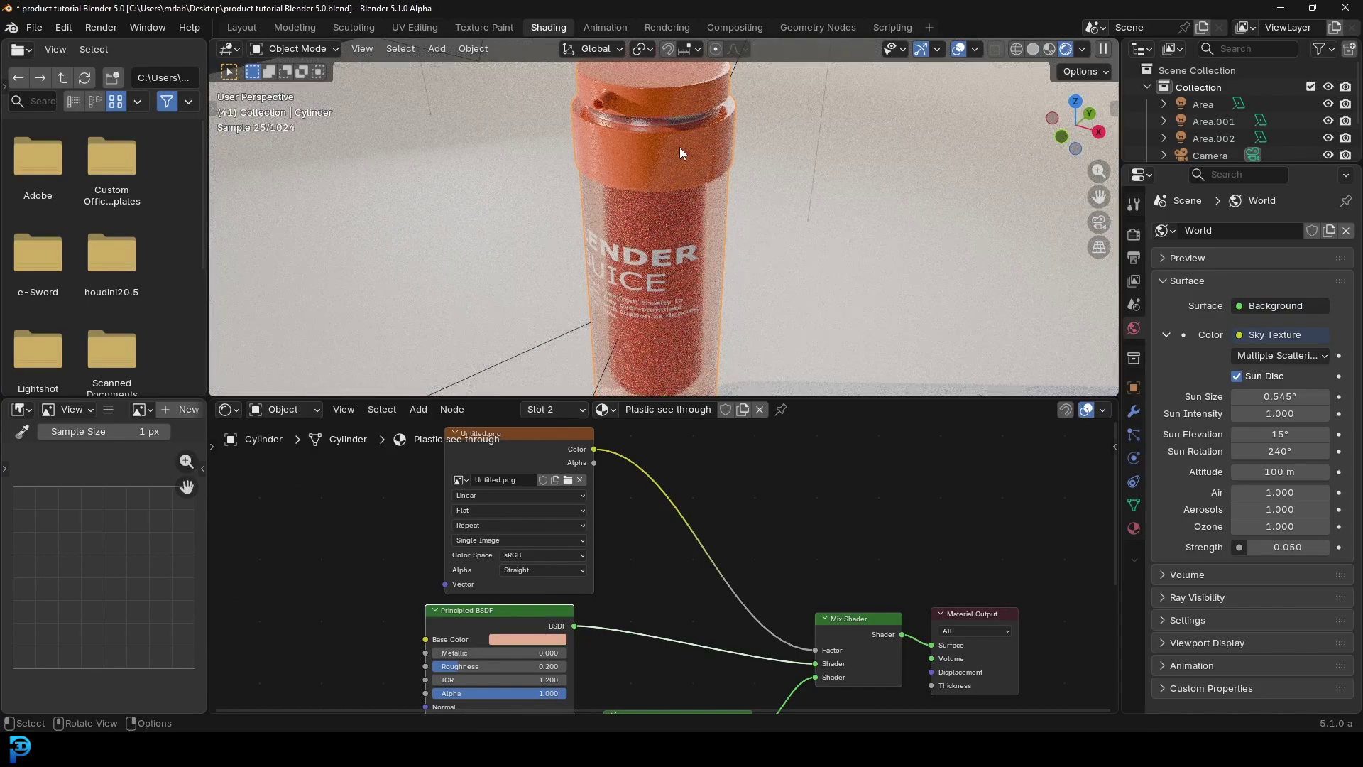
key("z")
left_click(760, 159)
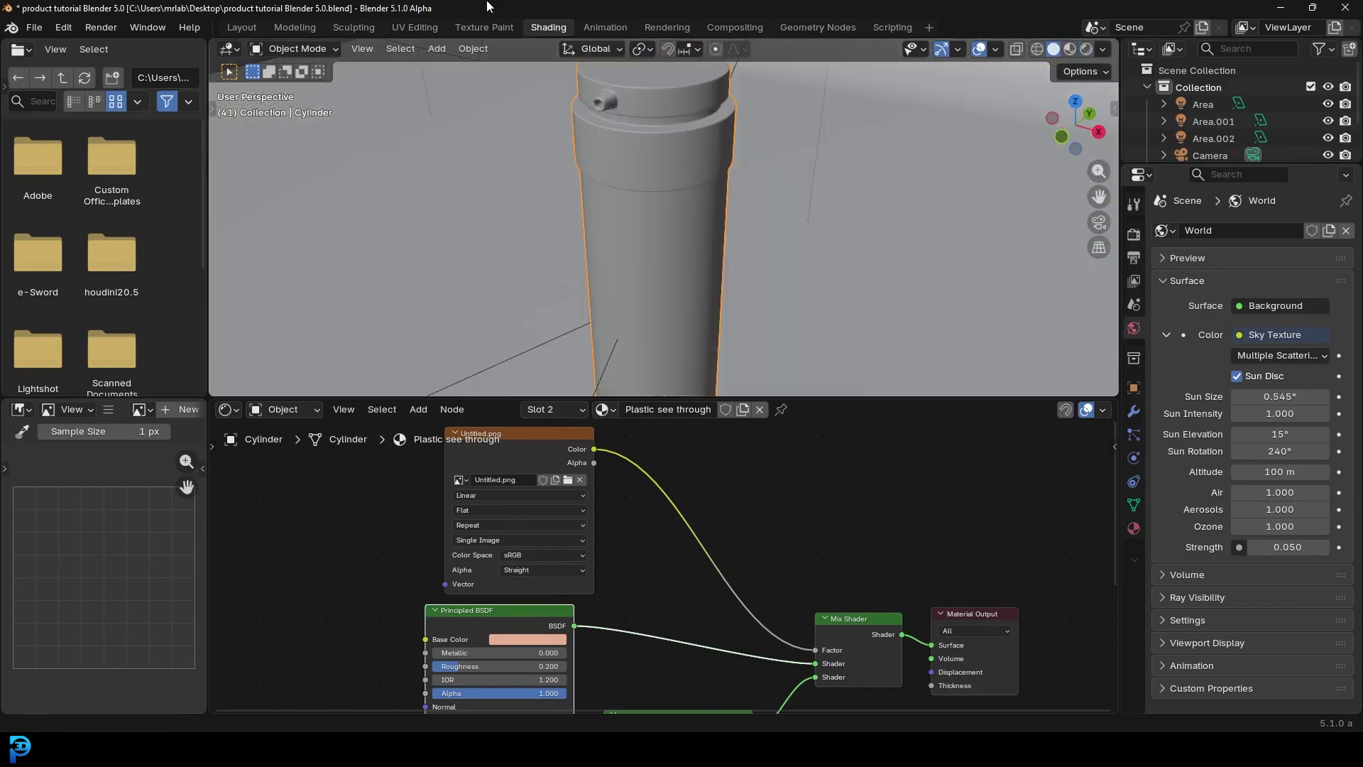
Save the file in Layout, then duplicate the bottle to the right and tilt it.
left_click(239, 28)
key("ctrl+s")
key("ctrl+s")
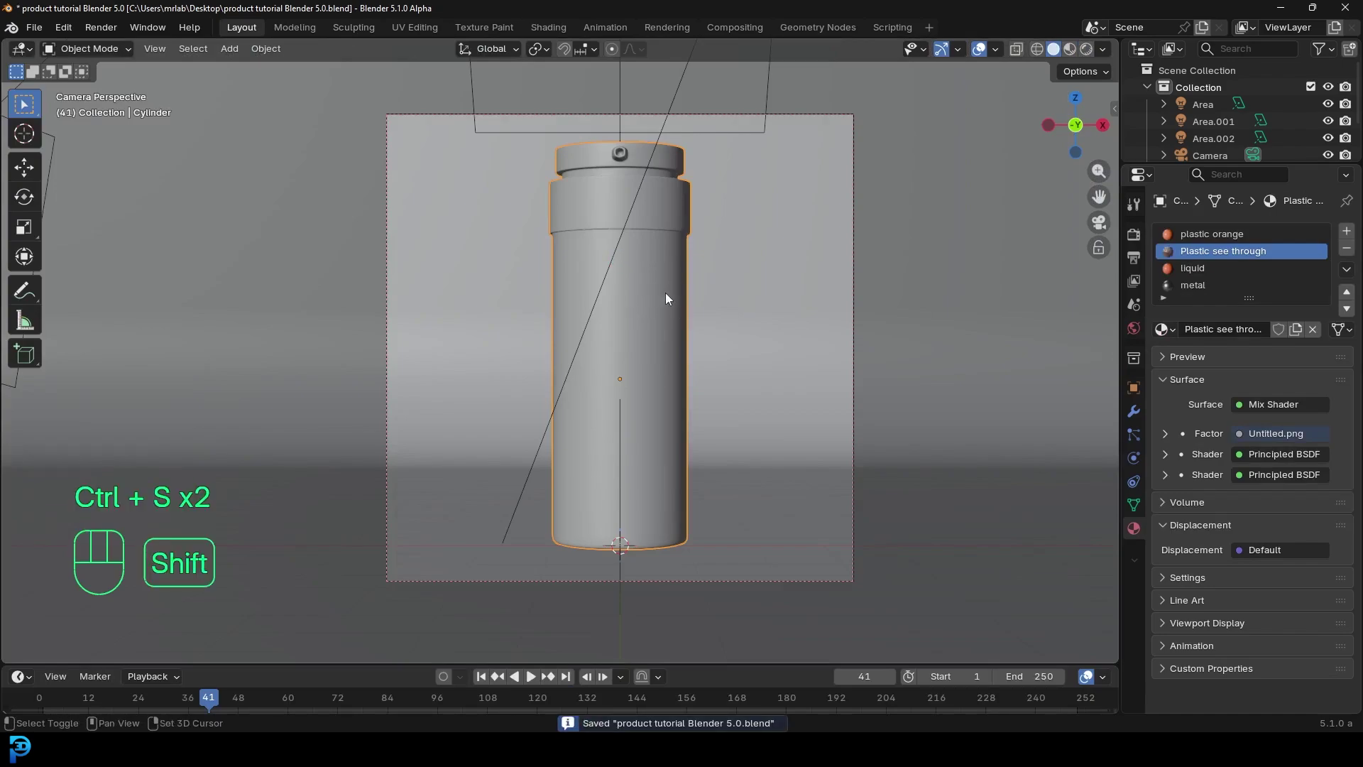
key("shift+d")
left_click(803, 293)
key("r")
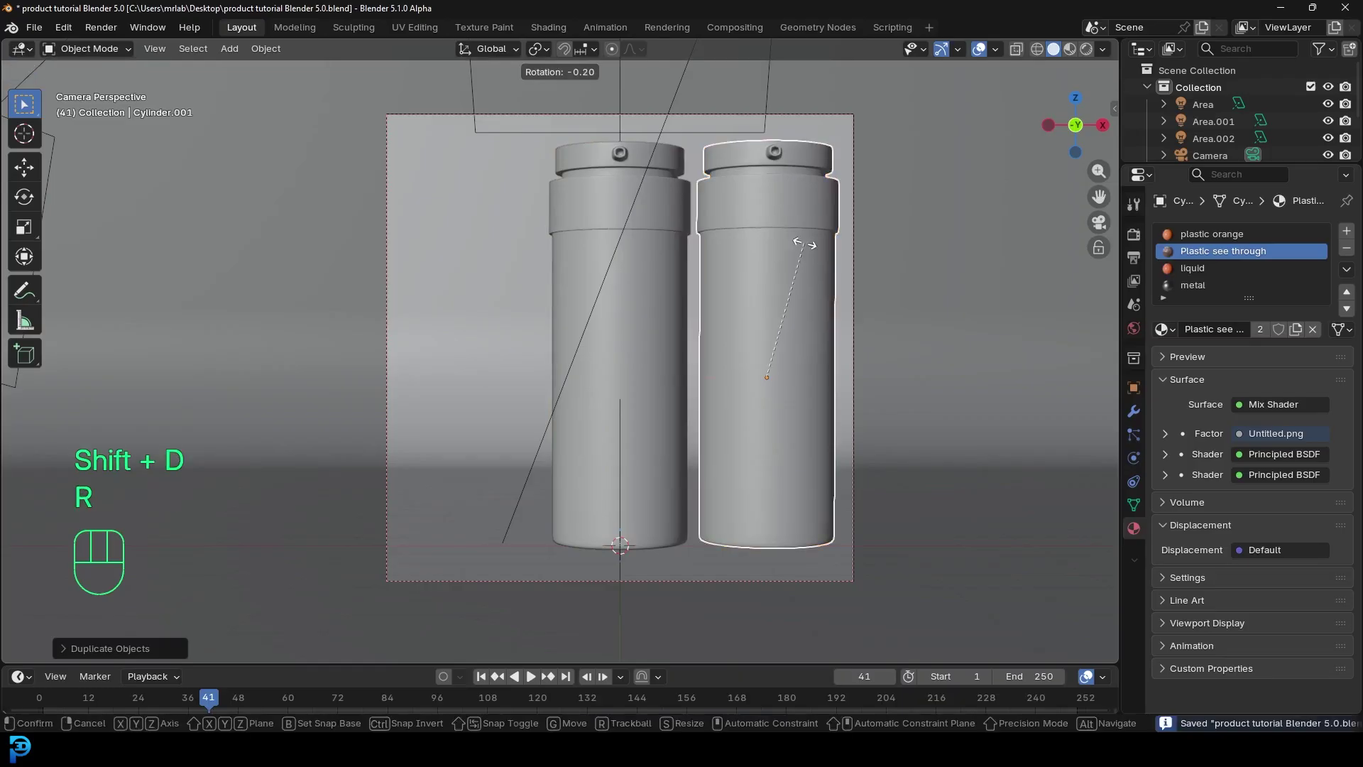
key("x")
left_click(800, 355)
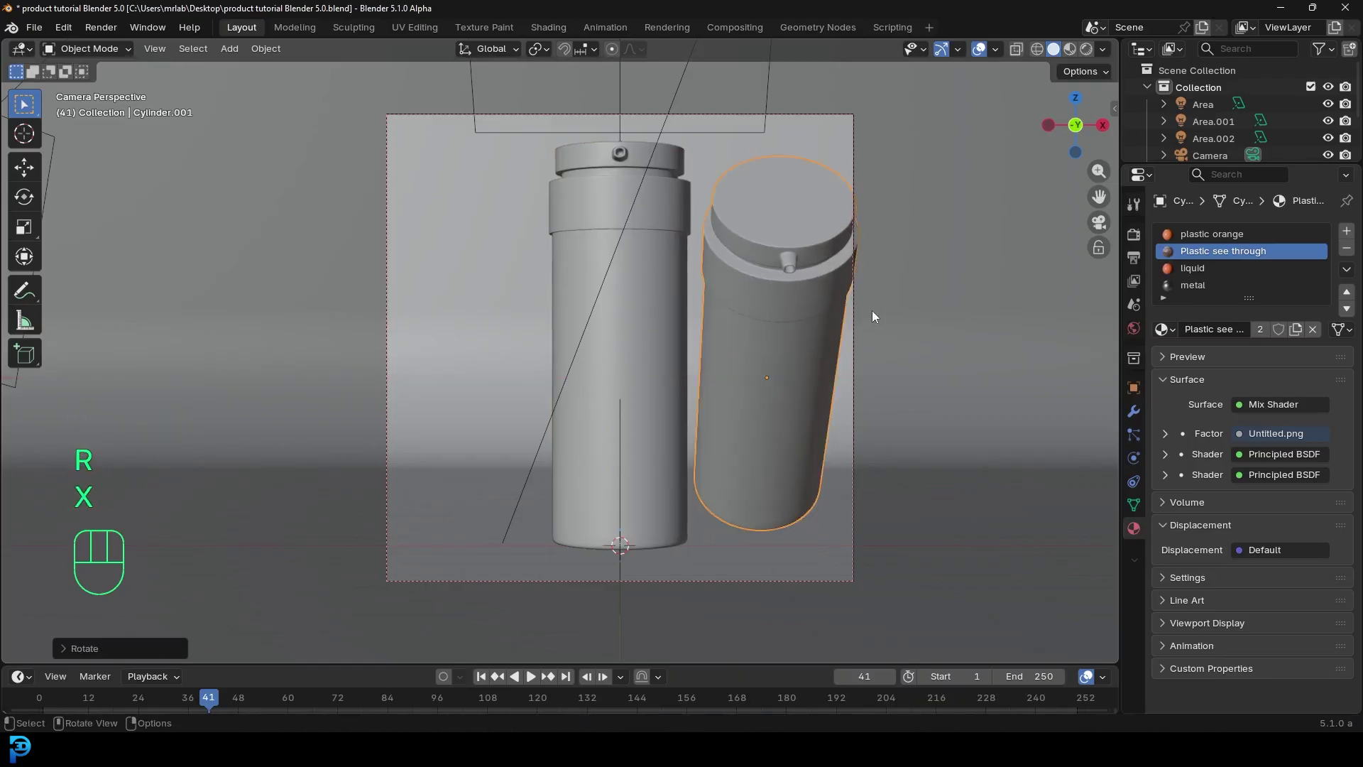
key("r")
key("r")
left_click(876, 332)
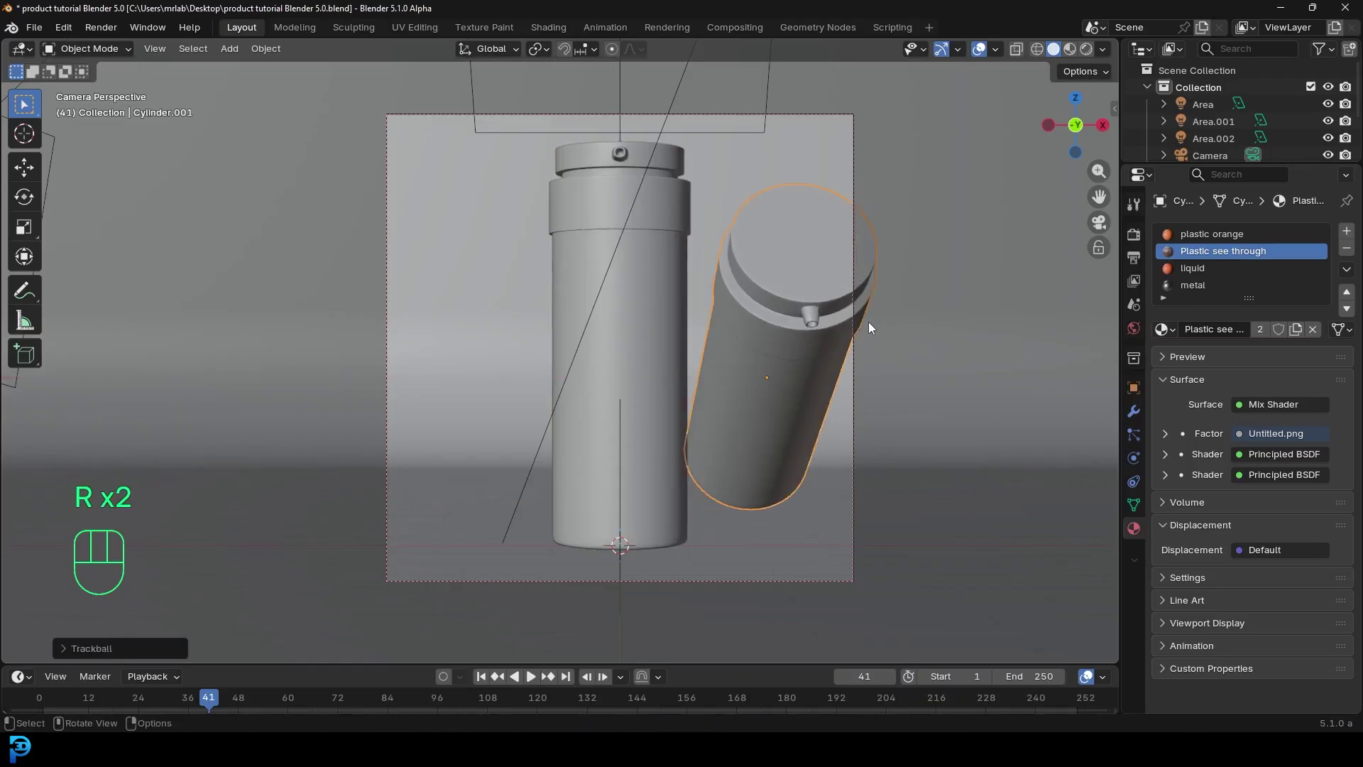
Duplicate the tilted bottle to the left of the central one, rotating and positioning it.
key("shift+d")
left_click(591, 311)
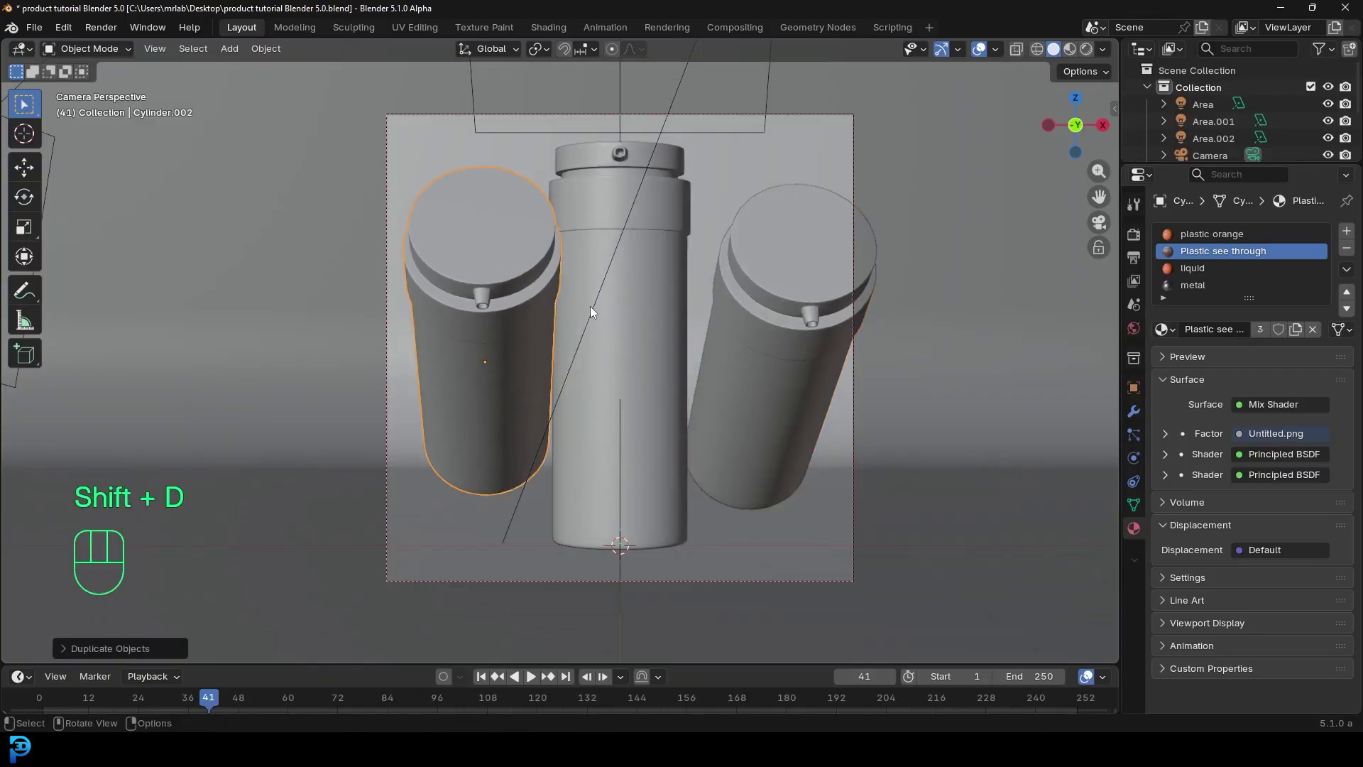
key("KP_3")
key("r")
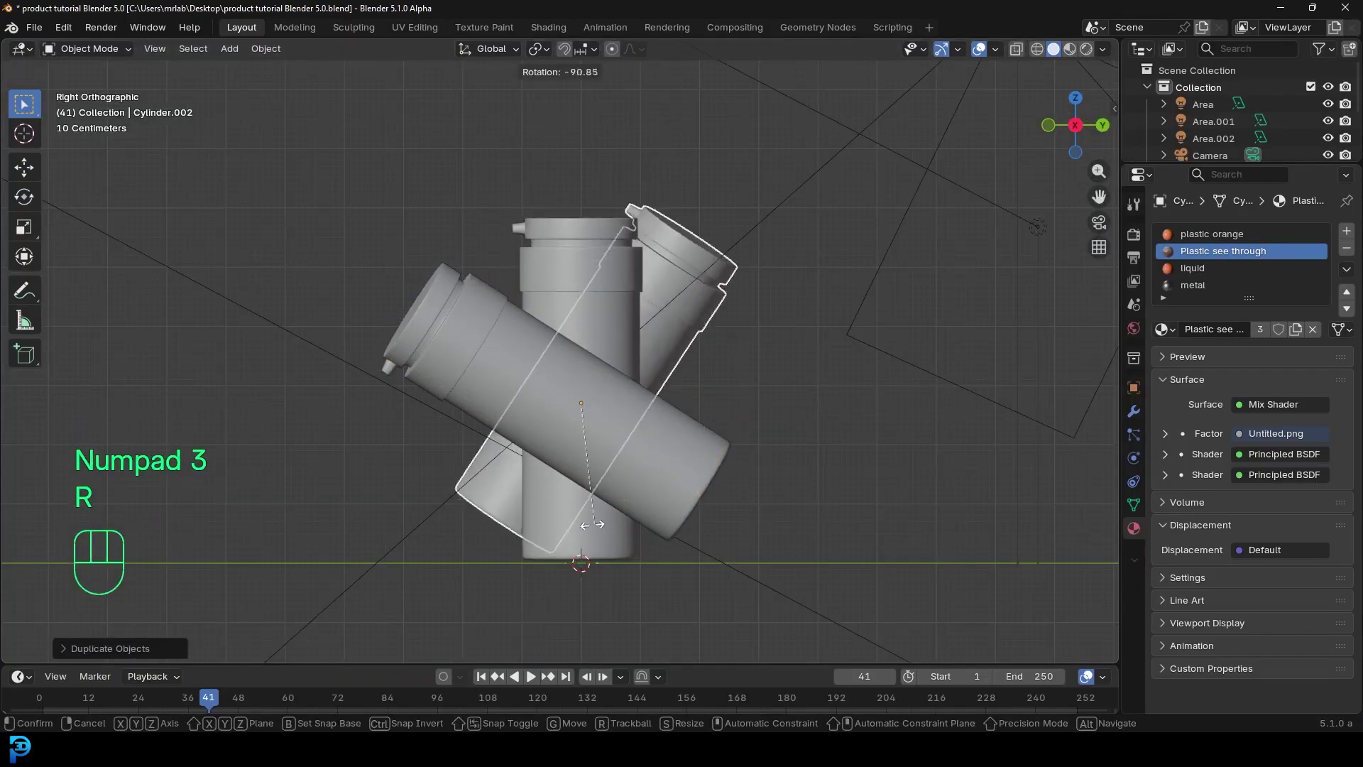
left_click(572, 525)
key("KP_0")
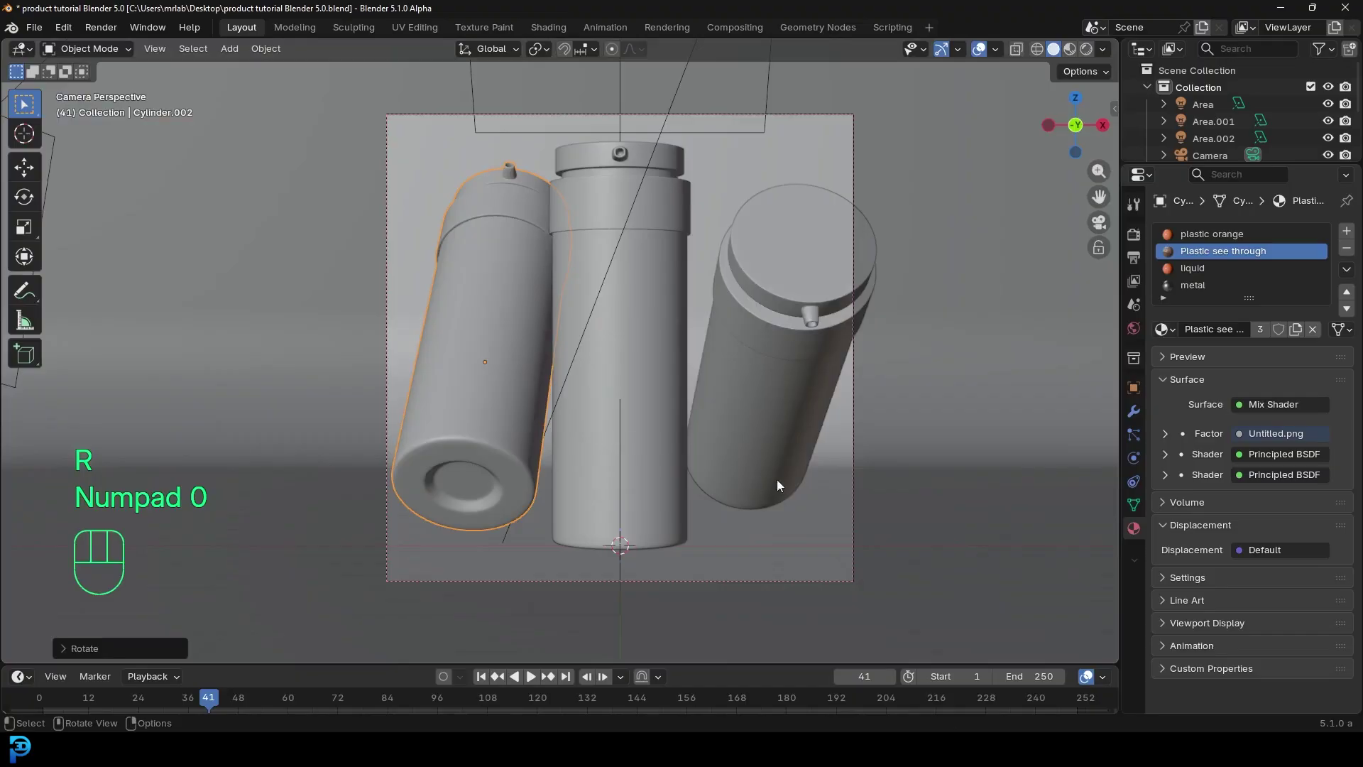
key("r")
key("g")
left_click(802, 350)
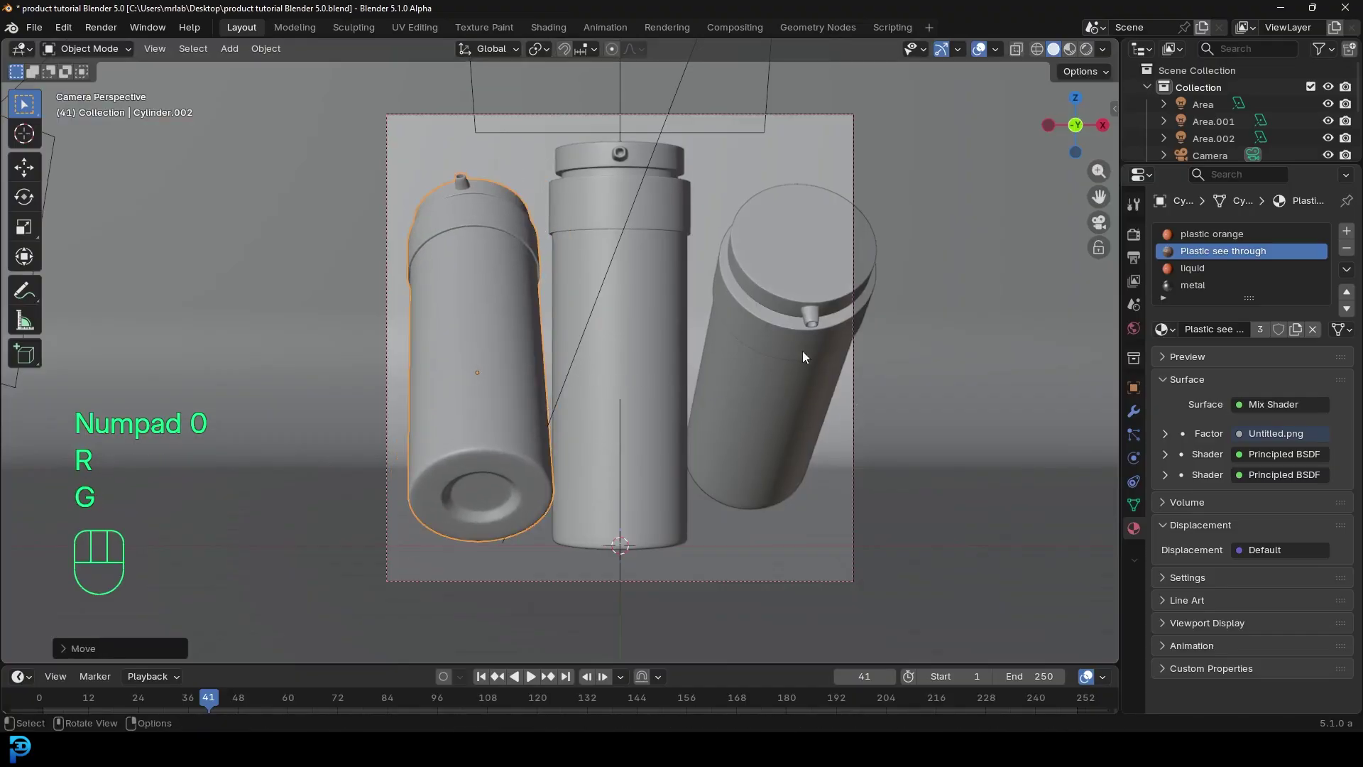
Adjust the right bottle copy's tilt and position within the camera frame.
left_click(798, 351)
key("r")
key("r")
left_click(819, 326)
key("g")
left_click(811, 228)
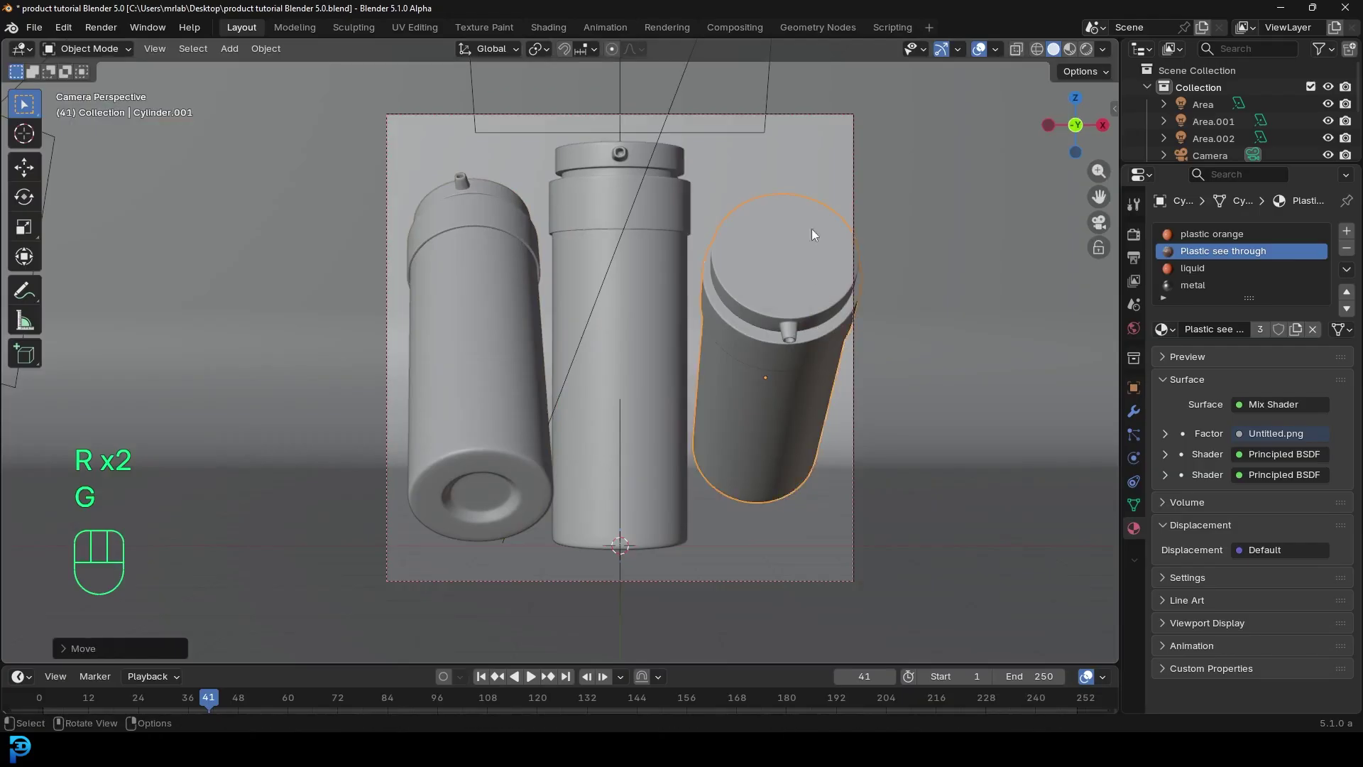
Move the camera along its local Z to frame all three bottles, and save the file.
left_click(803, 113)
key("g")
key("g")
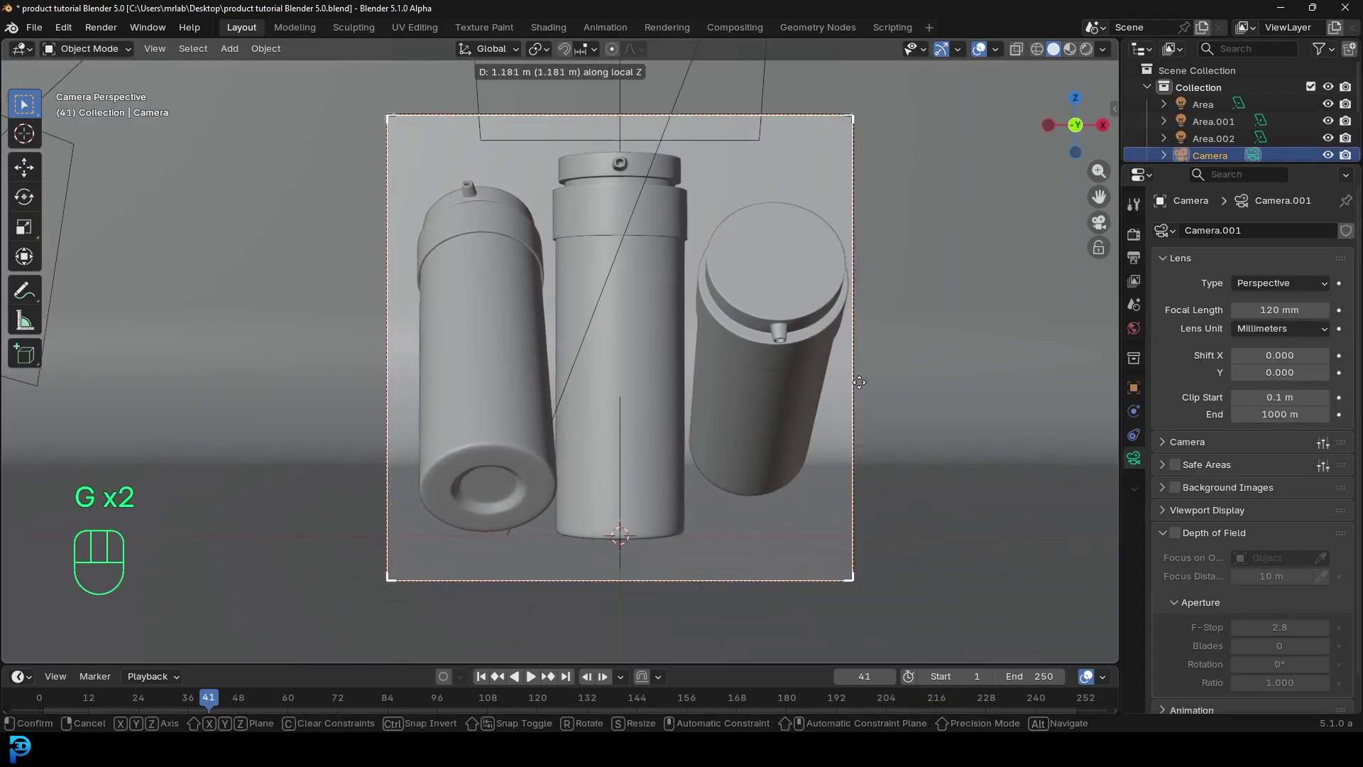
left_click(848, 313)
key("g")
left_click(841, 260)
key("ctrl+s")
key("ctrl+s")
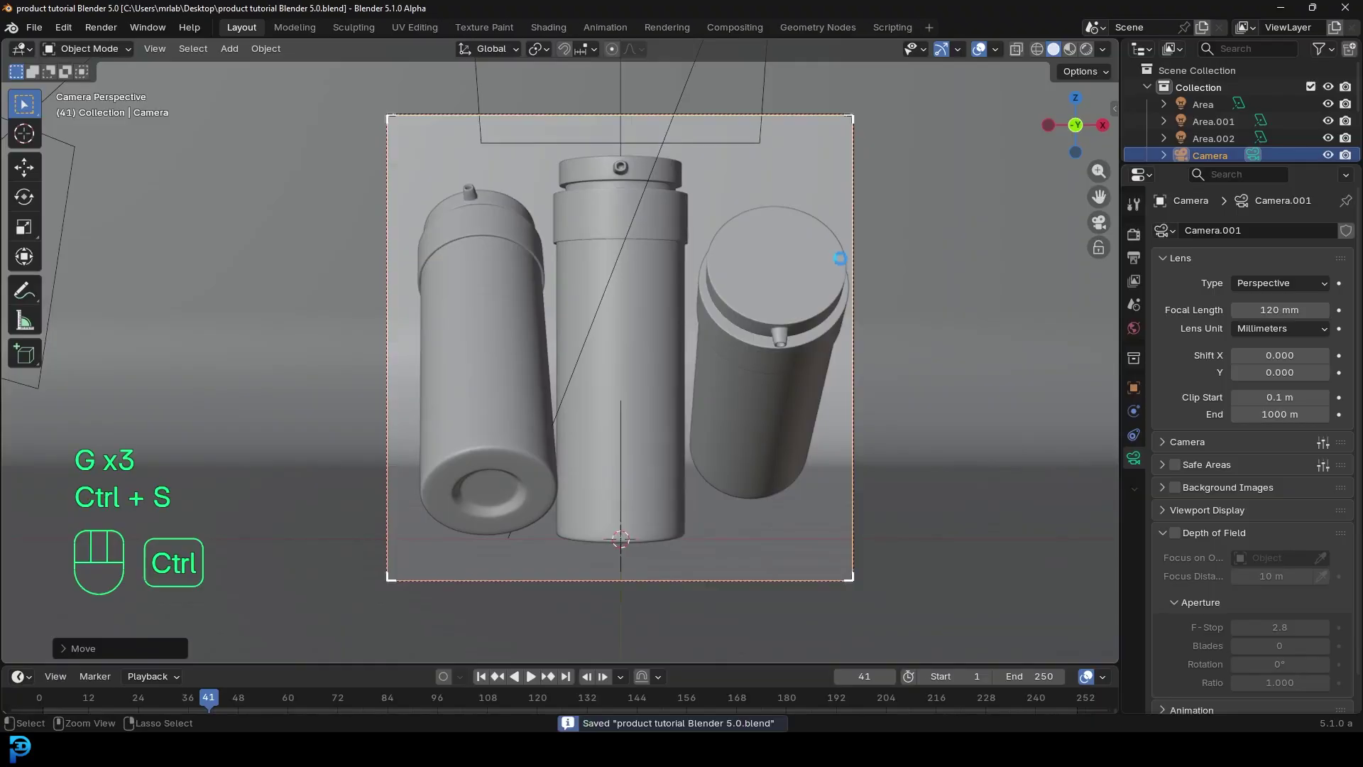
left_click(97, 31)
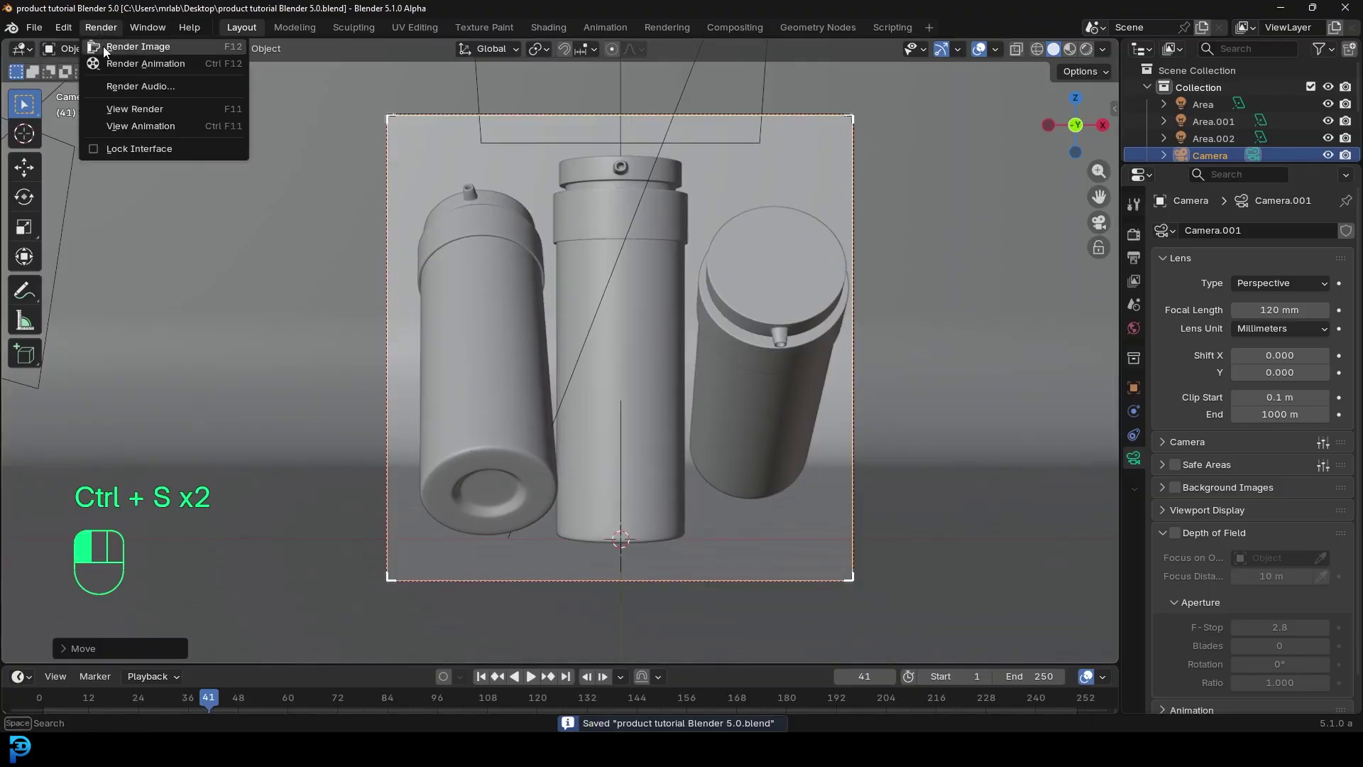
Render the image of the three Blender Juice bottles and inspect it in the render window.
left_click(104, 46)
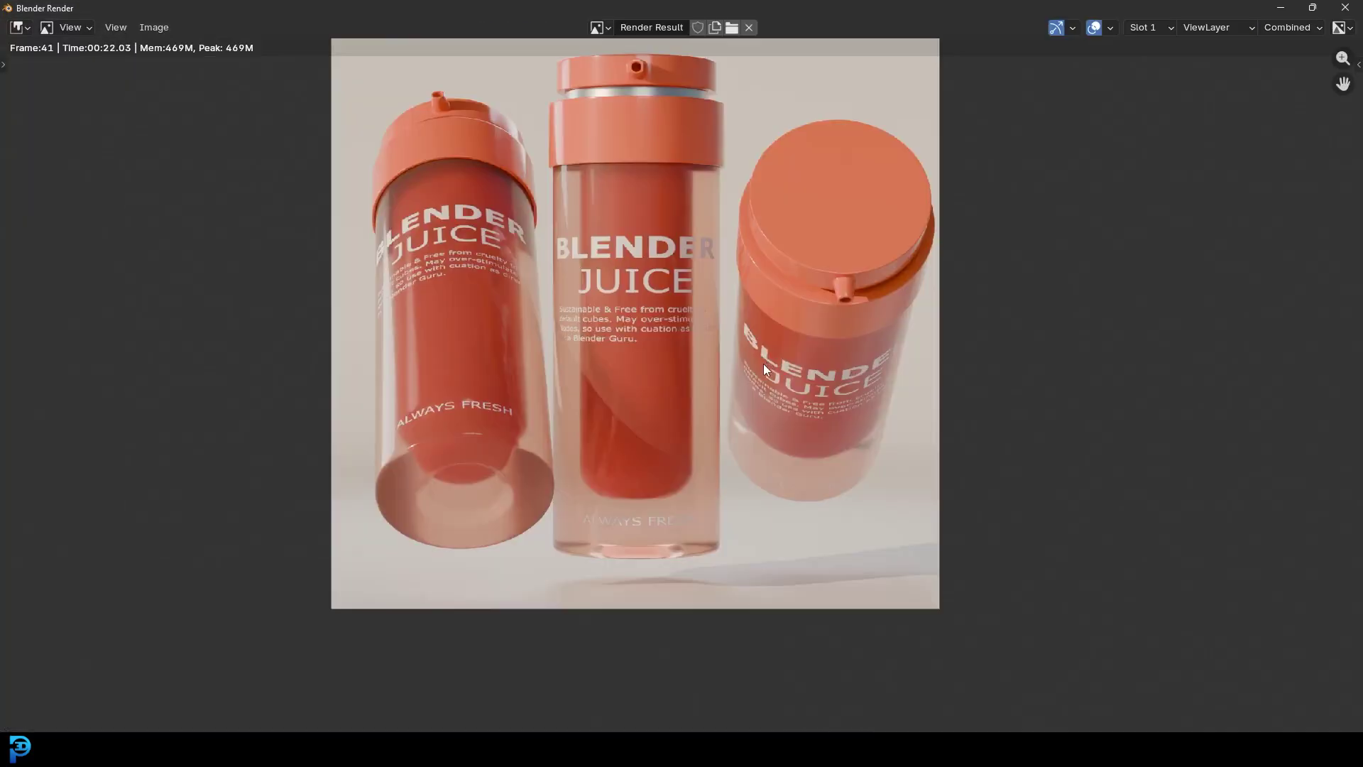
scroll(753, 298, "up", 2)
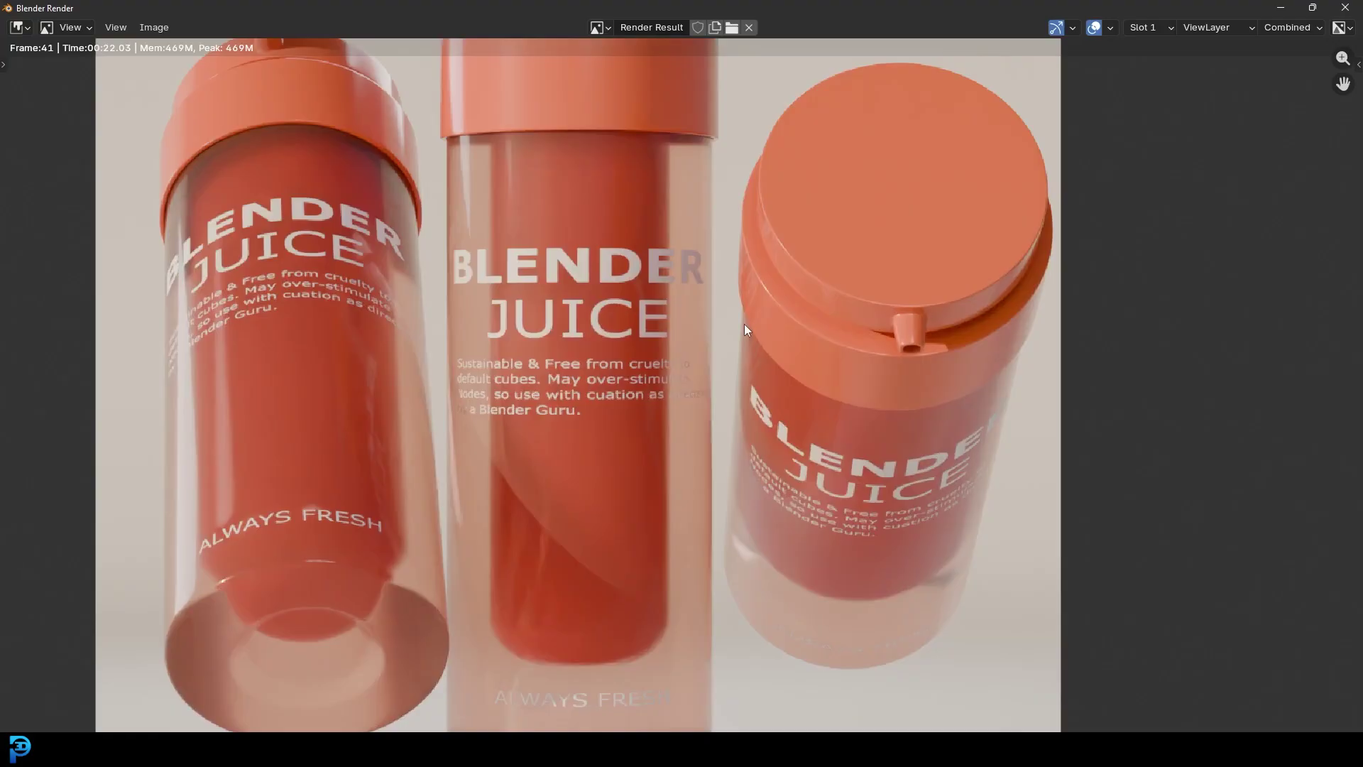
scroll(696, 293, "down", 2)
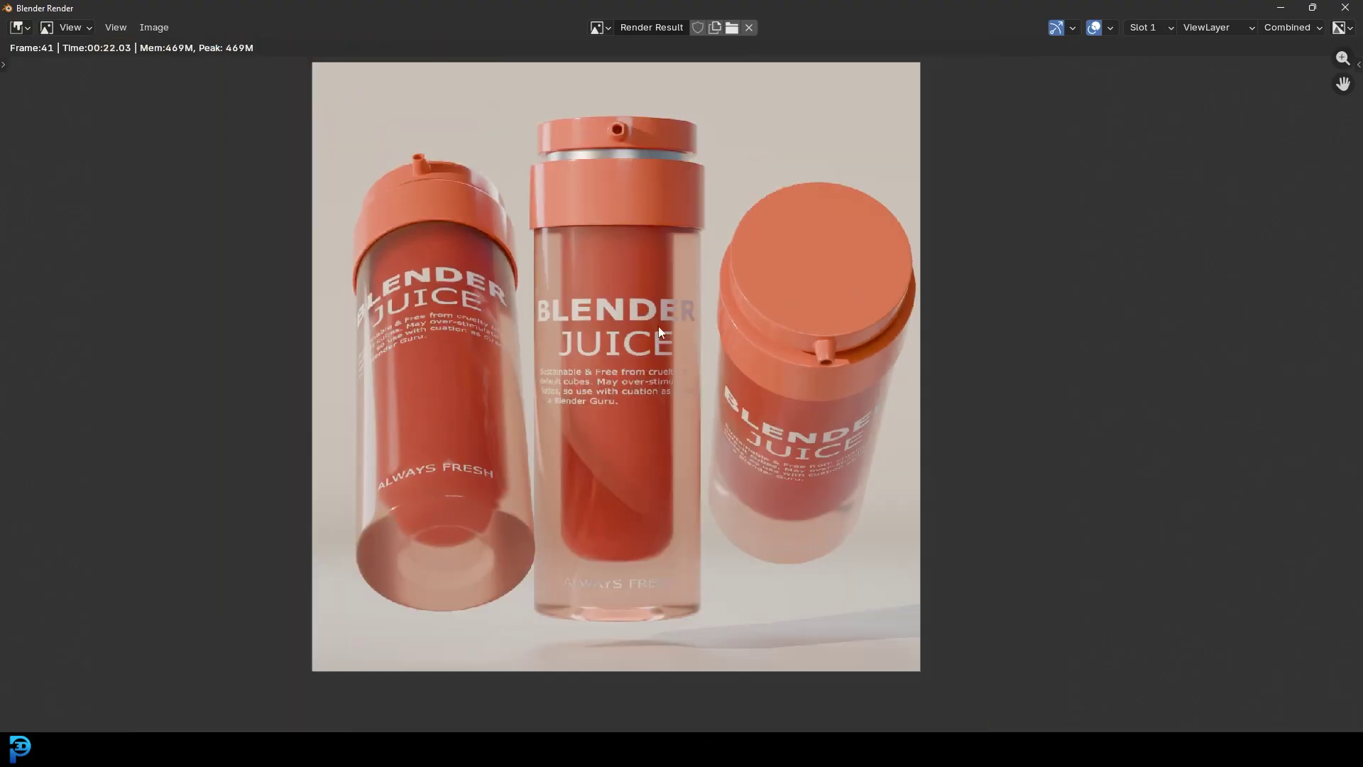